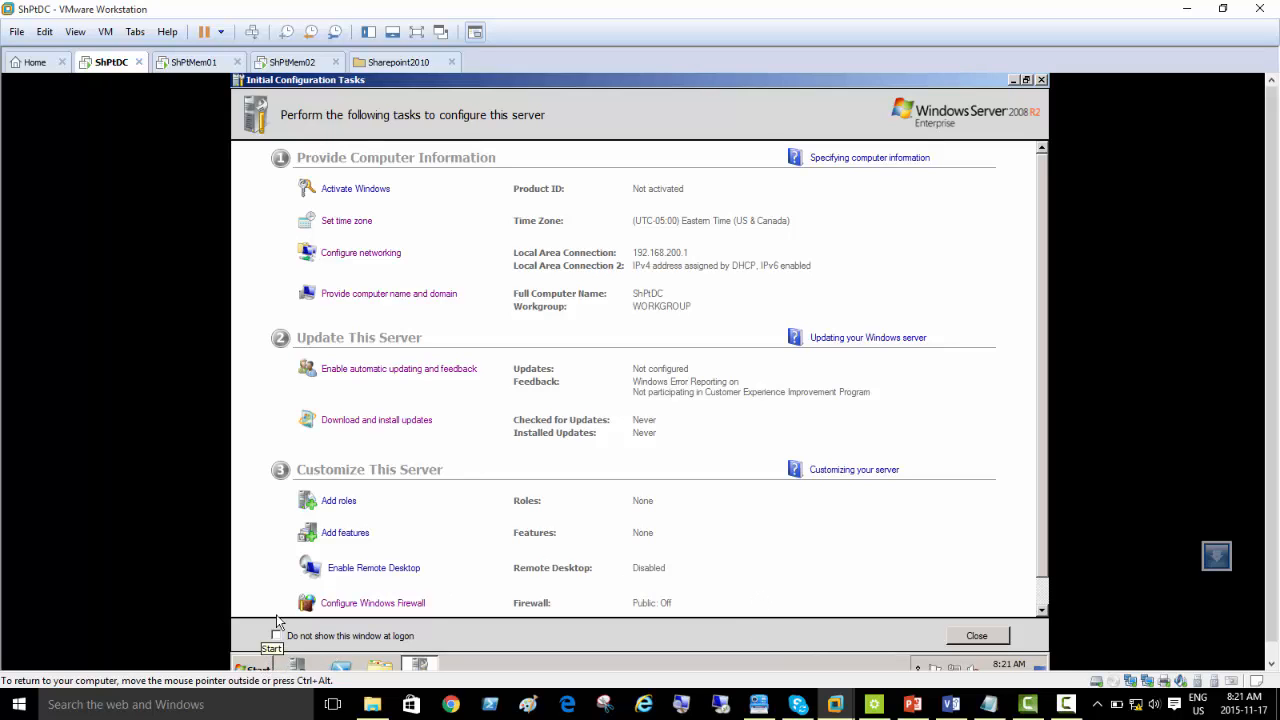
Step: Show the ShPtDC virtual machine full screen and review the IPv4 settings of Local Area Connection without changing them
{"action": "left_click", "coordinate": [416, 32]}
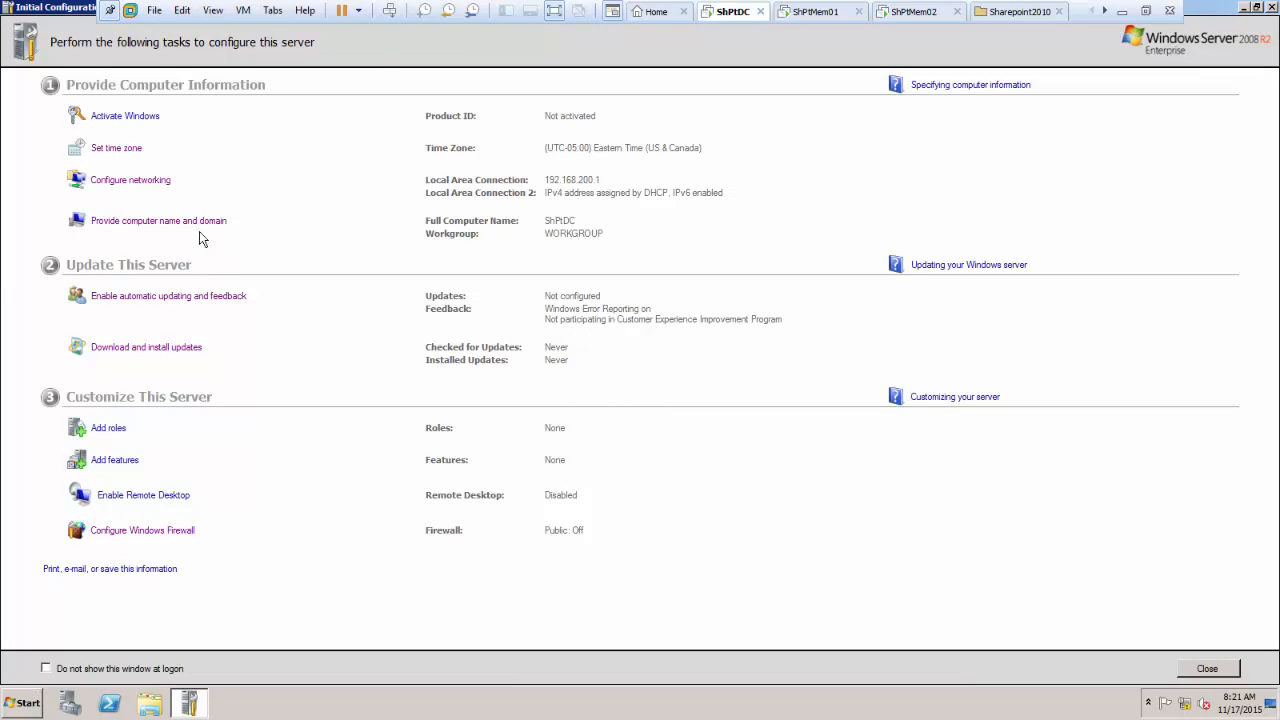
{"action": "left_click", "coordinate": [105, 182]}
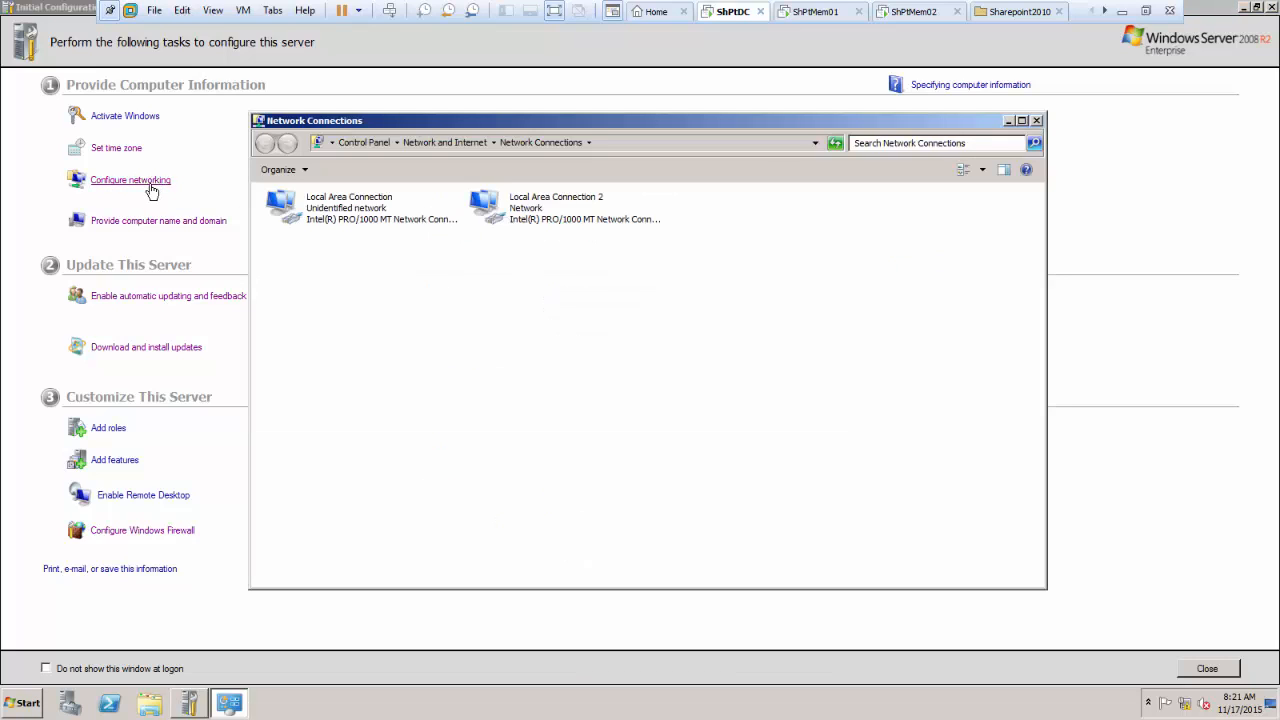
{"action": "double_click", "coordinate": [325, 212]}
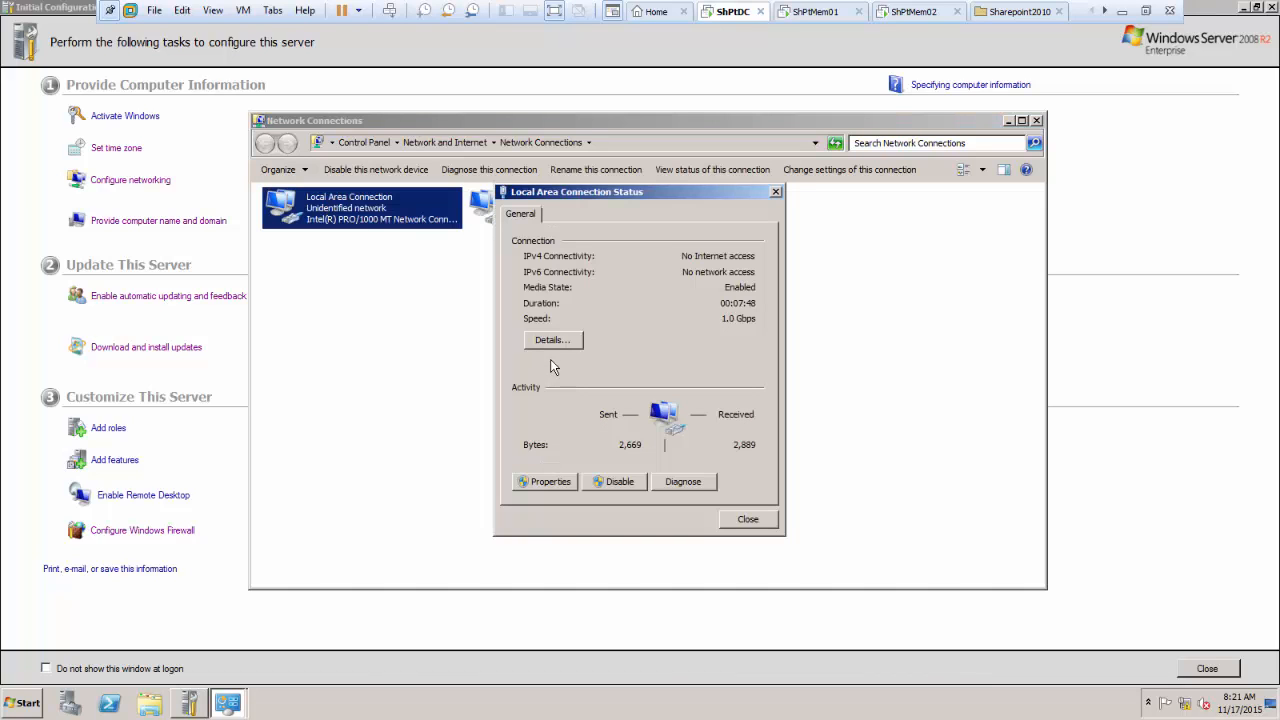
{"action": "left_click", "coordinate": [545, 482]}
{"action": "double_click", "coordinate": [650, 385]}
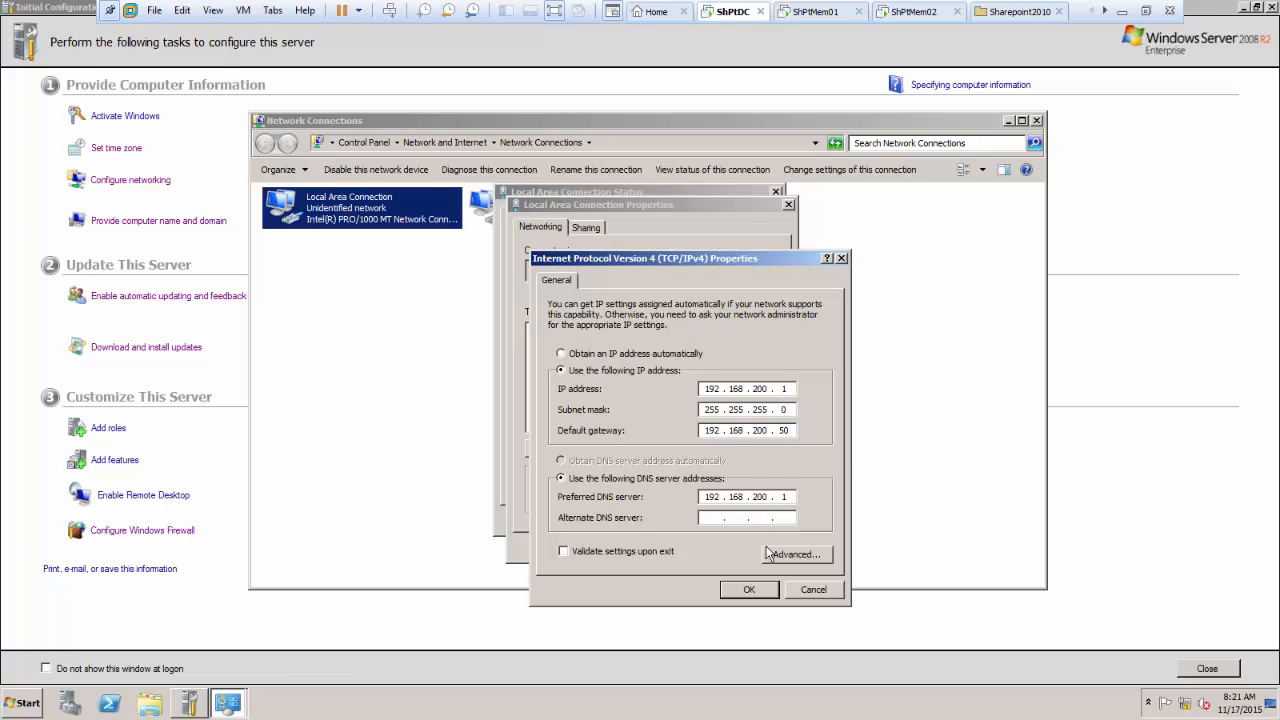
{"action": "left_click", "coordinate": [811, 590]}
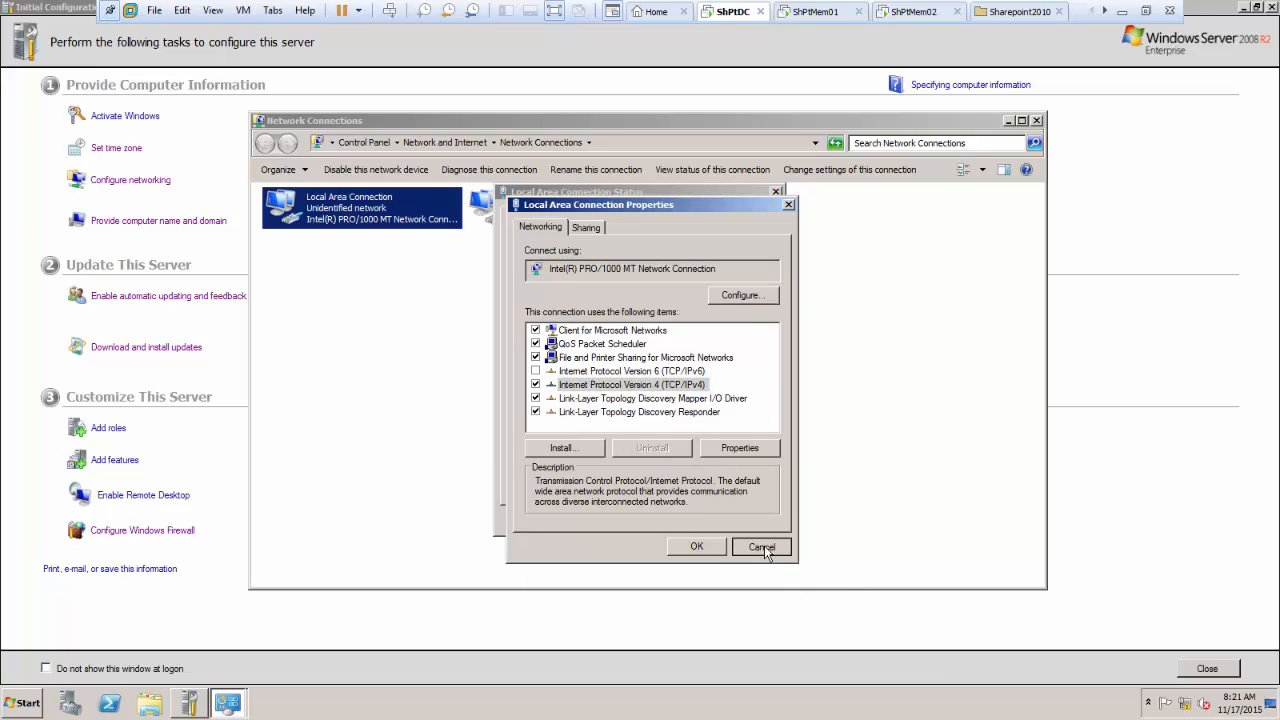
{"action": "left_click", "coordinate": [762, 547]}
{"action": "left_click", "coordinate": [750, 522]}
Step: Disable Local Area Connection 2 and rename the adapter Local Area Connection as Local
{"action": "right_click", "coordinate": [527, 207]}
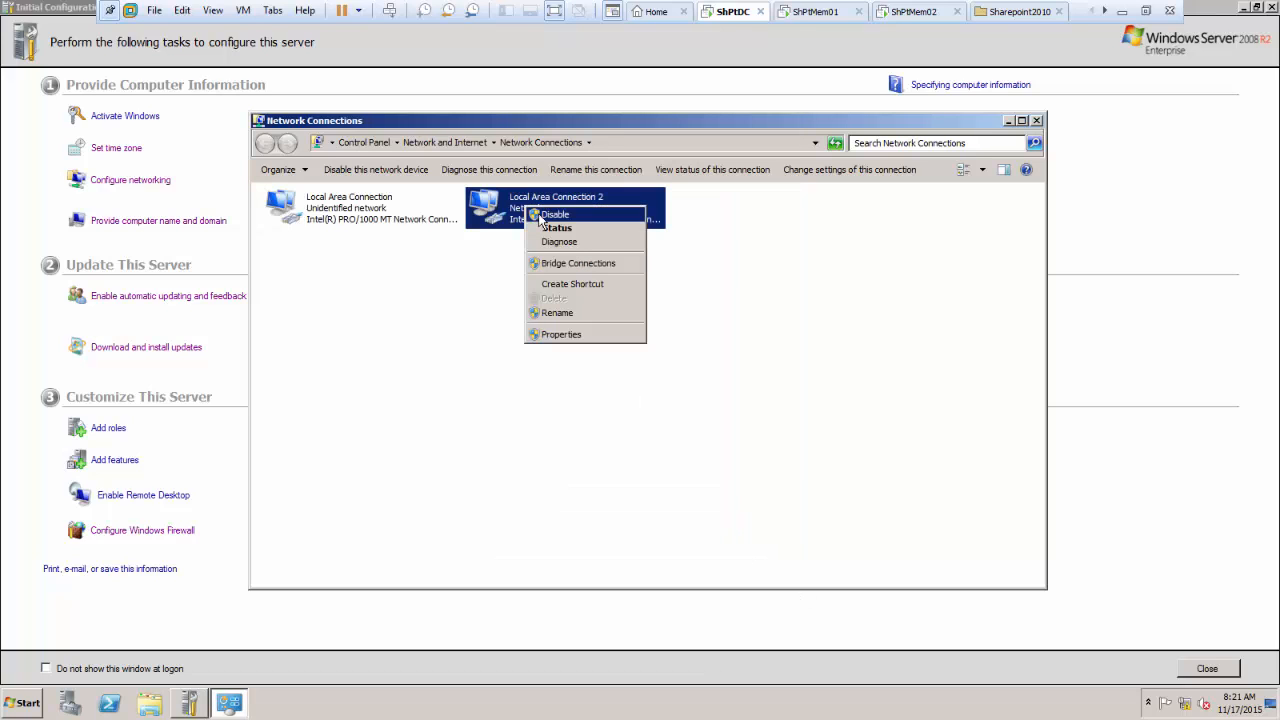
{"action": "left_click", "coordinate": [539, 215]}
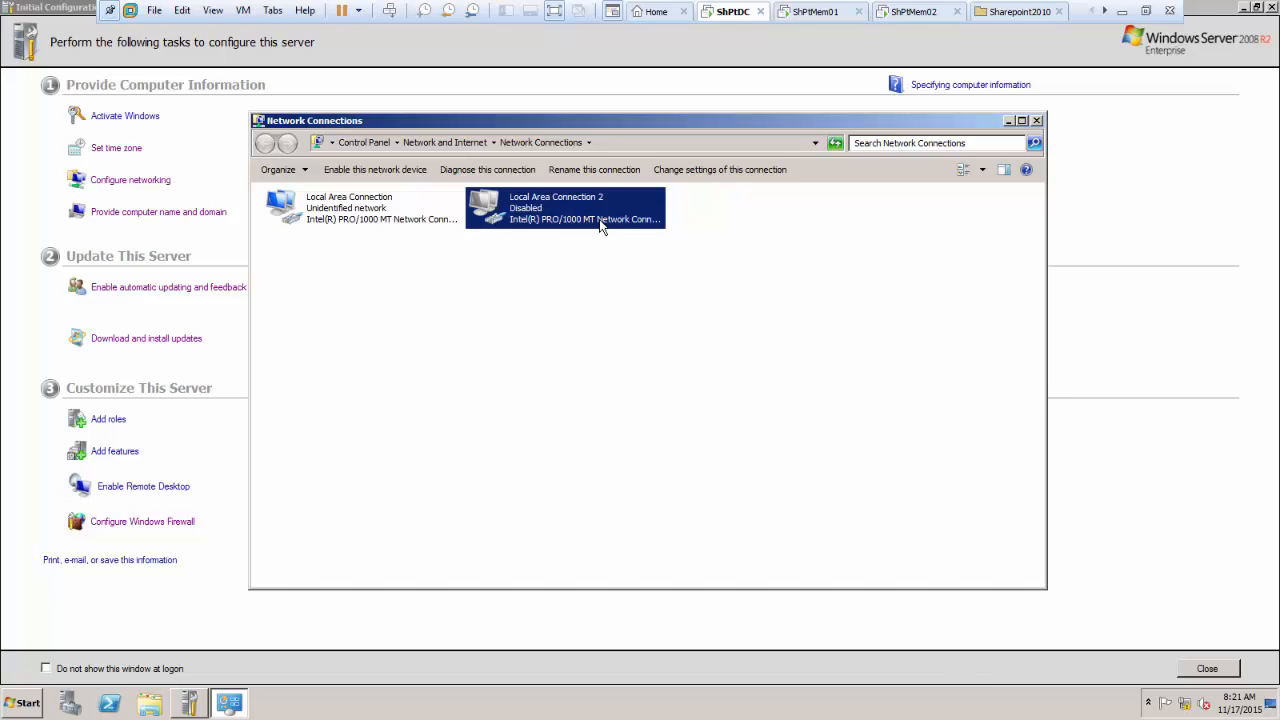
{"action": "left_click", "coordinate": [334, 211]}
{"action": "right_click", "coordinate": [334, 208]}
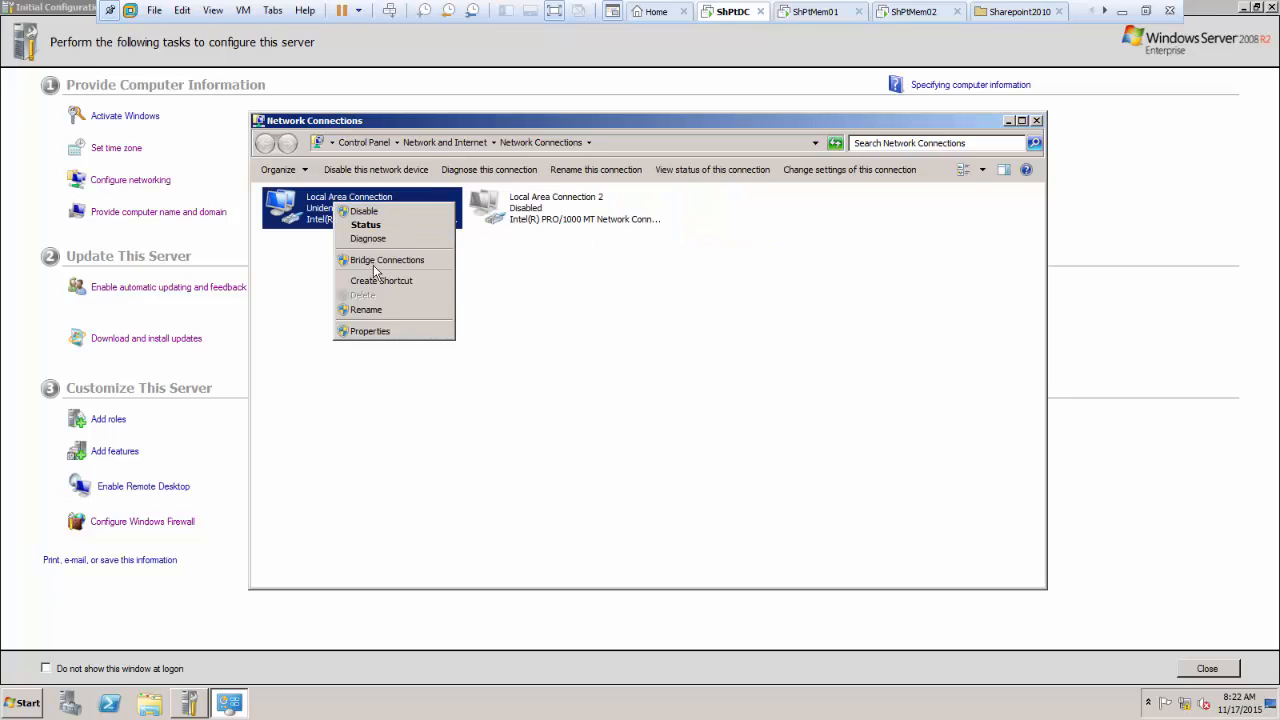
{"action": "left_click", "coordinate": [379, 306]}
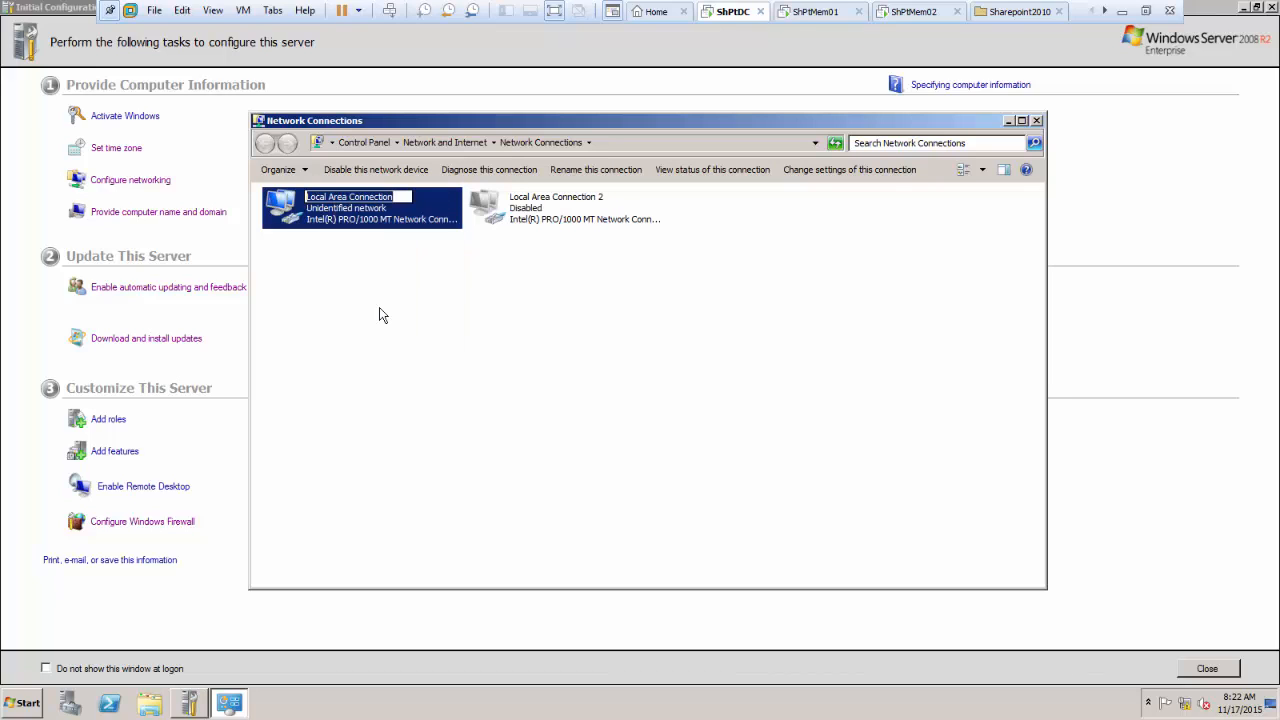
{"action": "type", "text": "Local"}
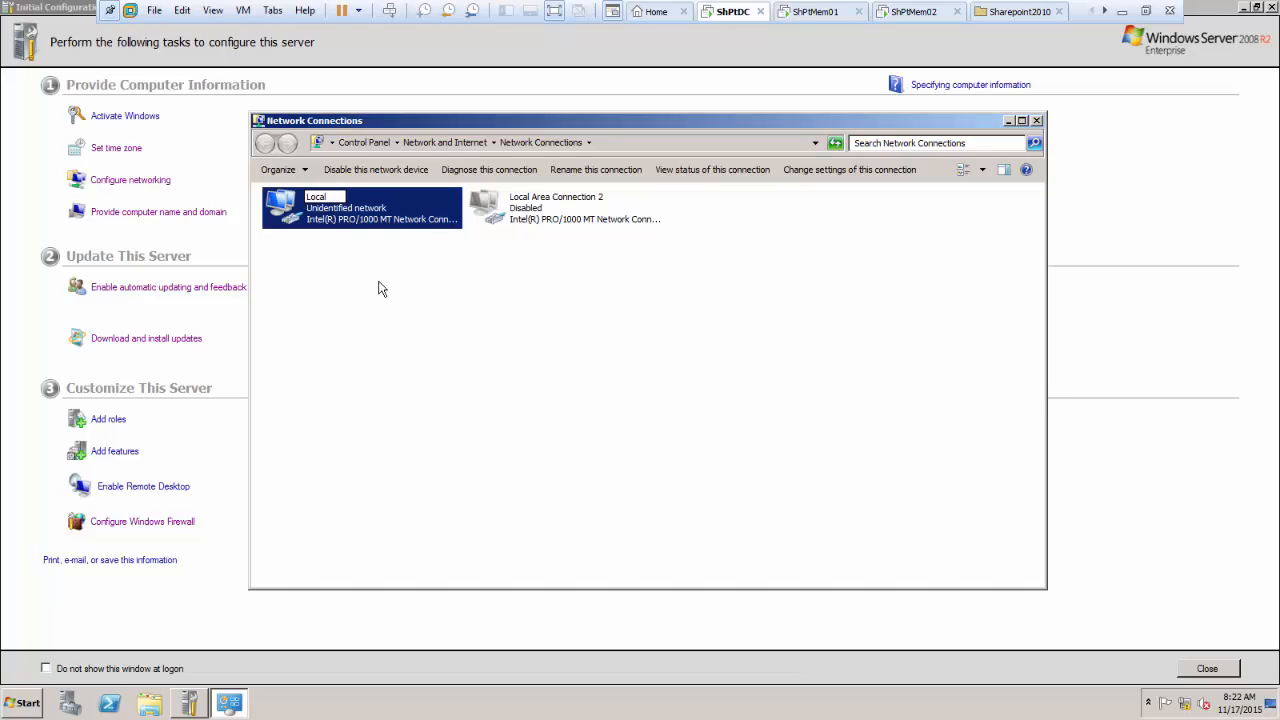
{"action": "left_click", "coordinate": [409, 317]}
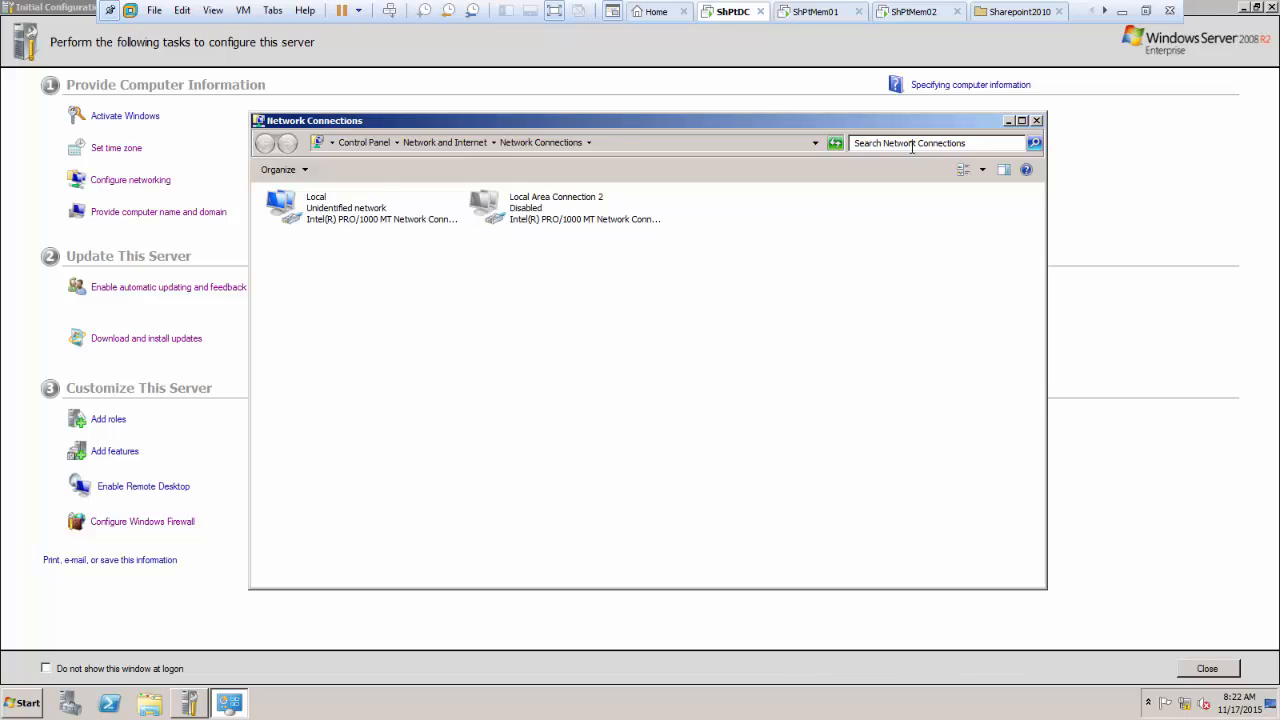
{"action": "left_click", "coordinate": [1008, 121]}
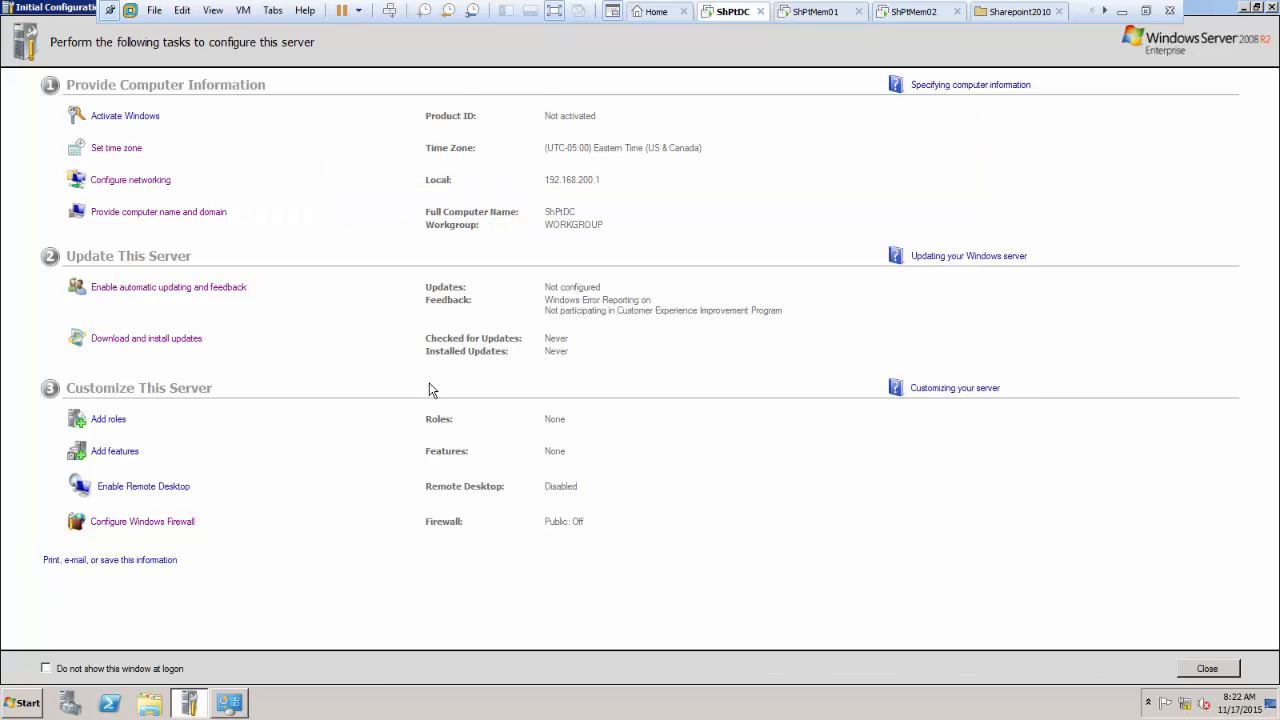
Step: Open the Run dialog and enter the command dcrpomo
{"action": "left_click", "coordinate": [28, 704]}
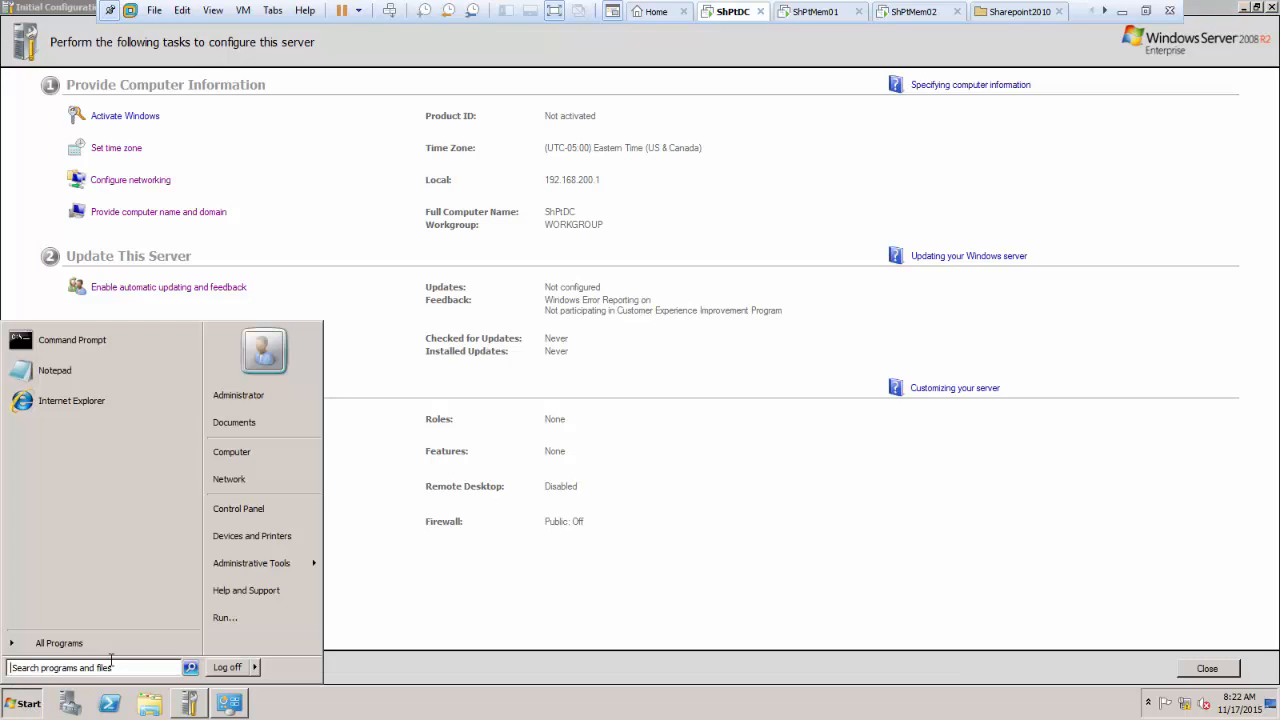
{"action": "left_click", "coordinate": [248, 630]}
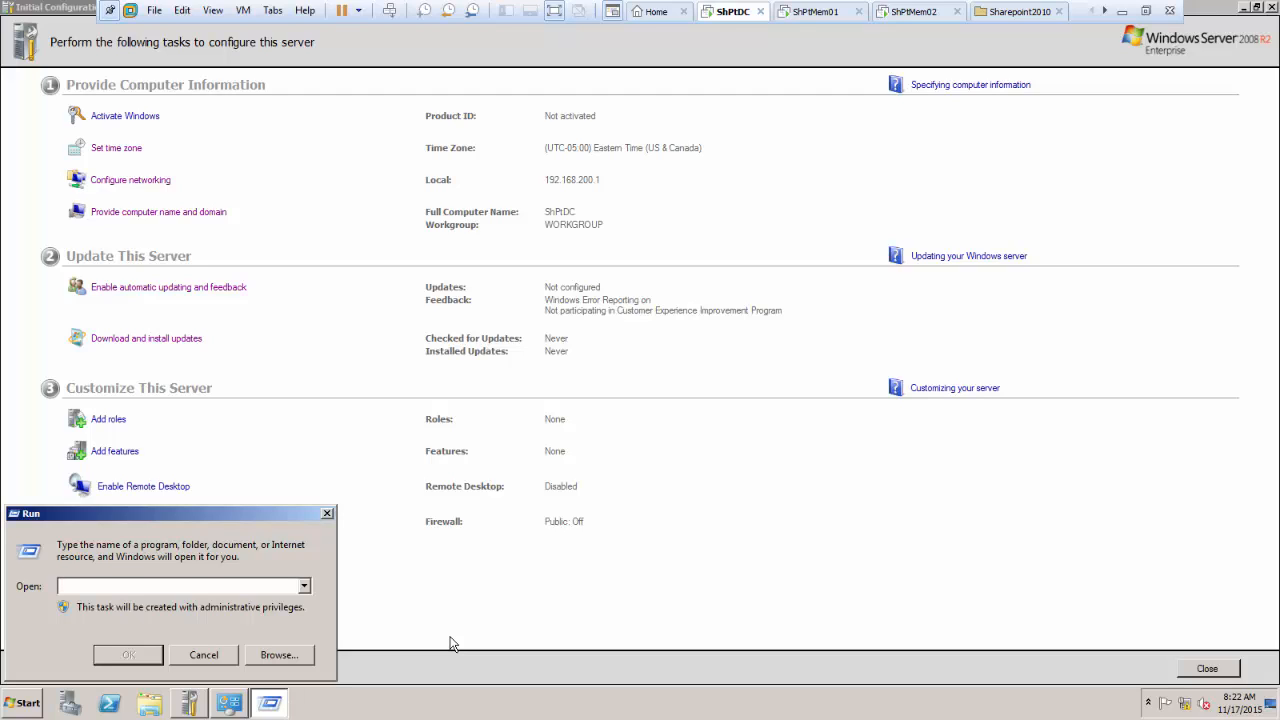
{"action": "type", "text": "dcrpomo"}
Step: Take the virtual machine out of full screen and enlarge the host display with Magnifier
{"action": "left_click", "coordinate": [1146, 11]}
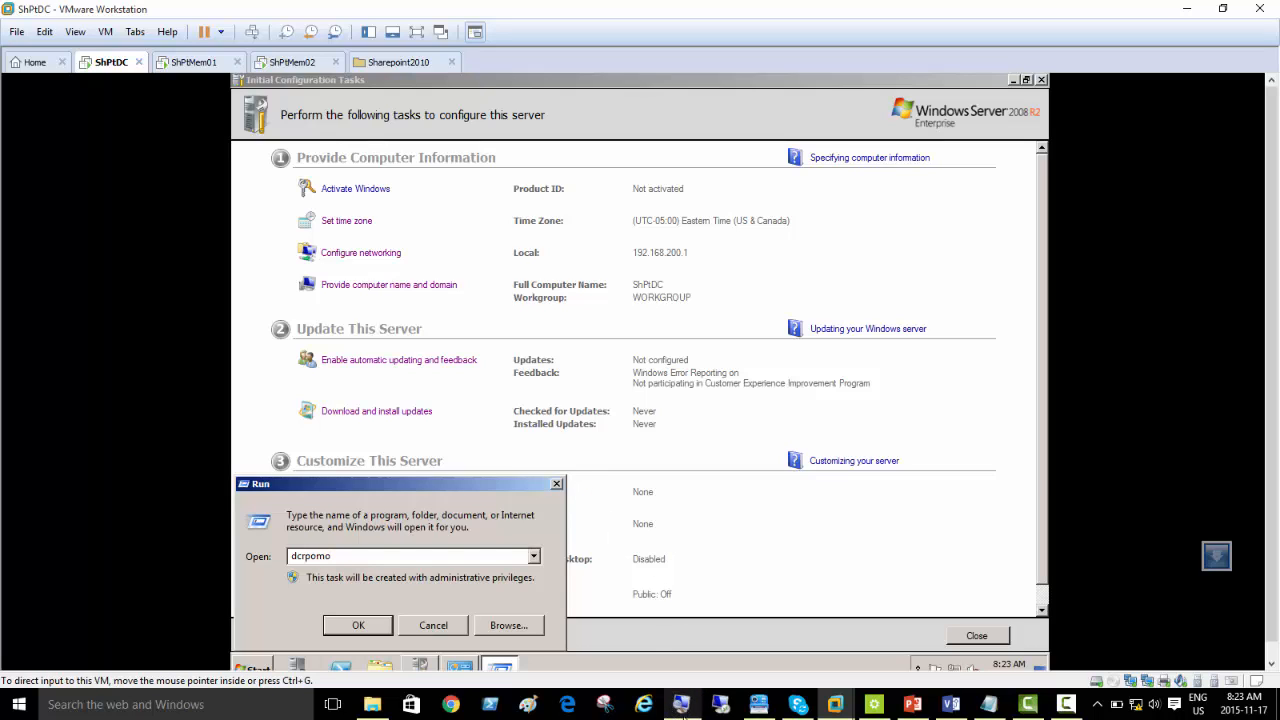
{"action": "mouse_move", "coordinate": [680, 708]}
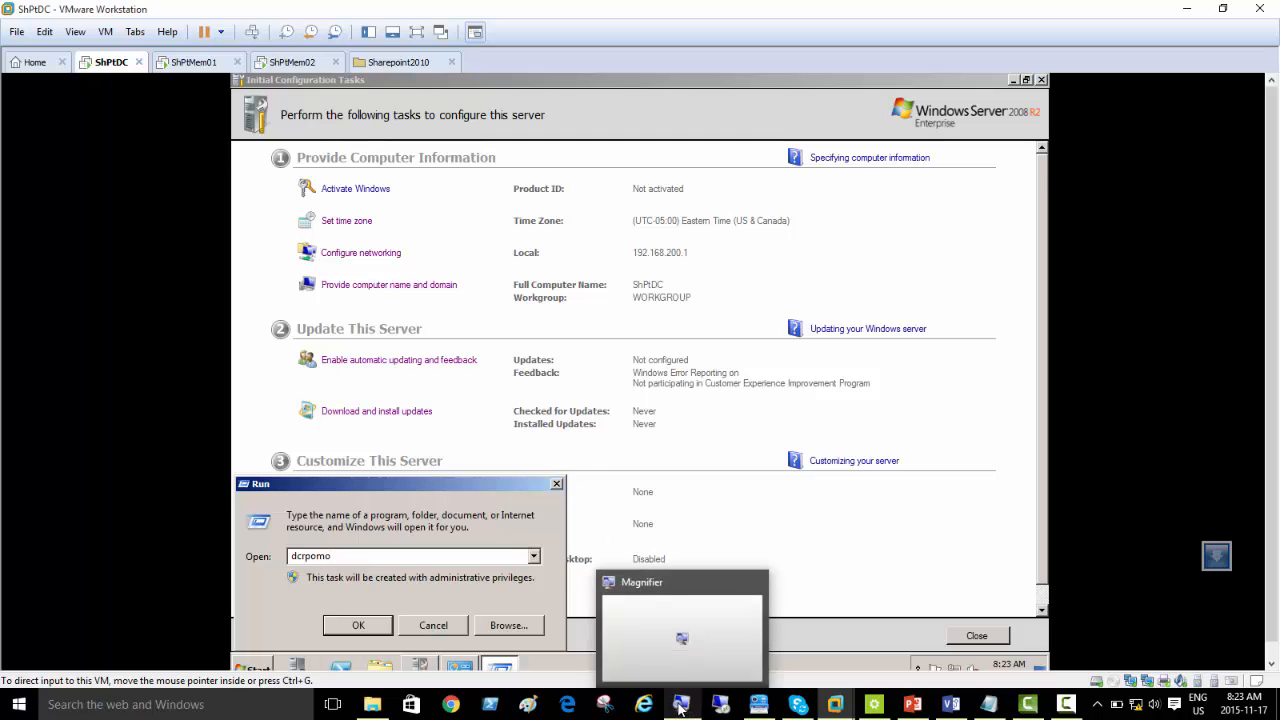
{"action": "left_click", "coordinate": [684, 646]}
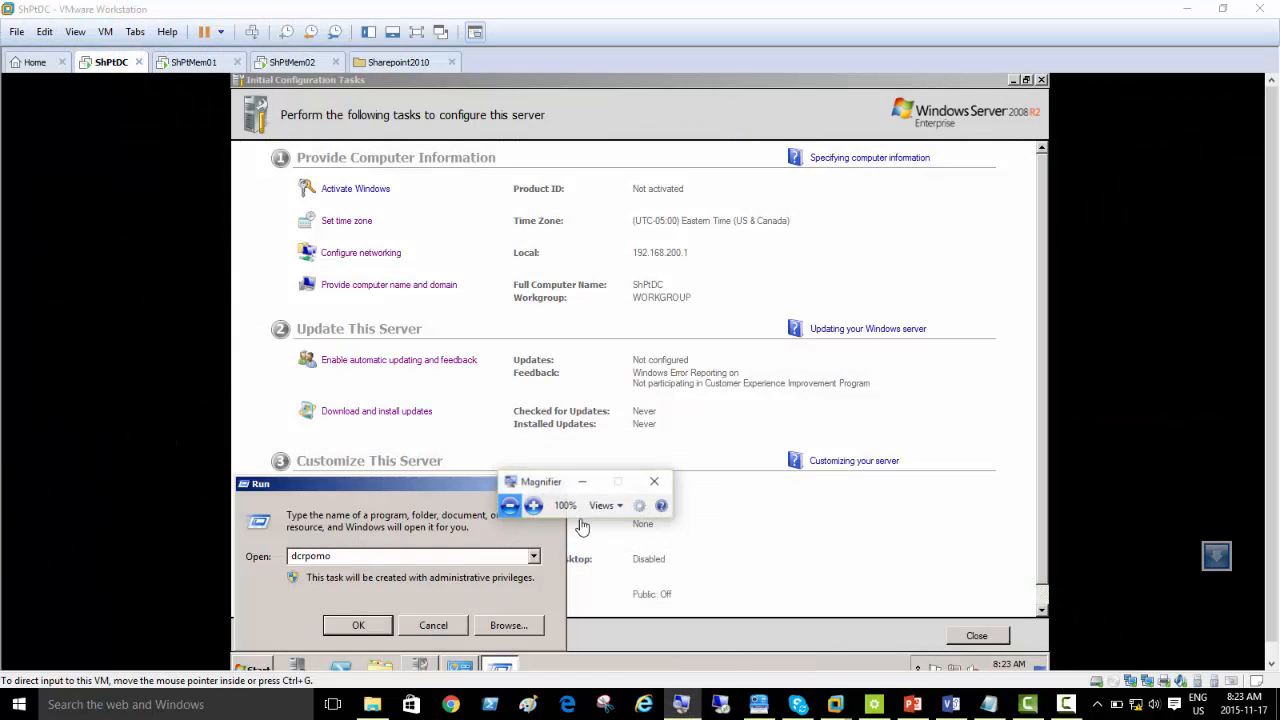
{"action": "left_click", "coordinate": [531, 503]}
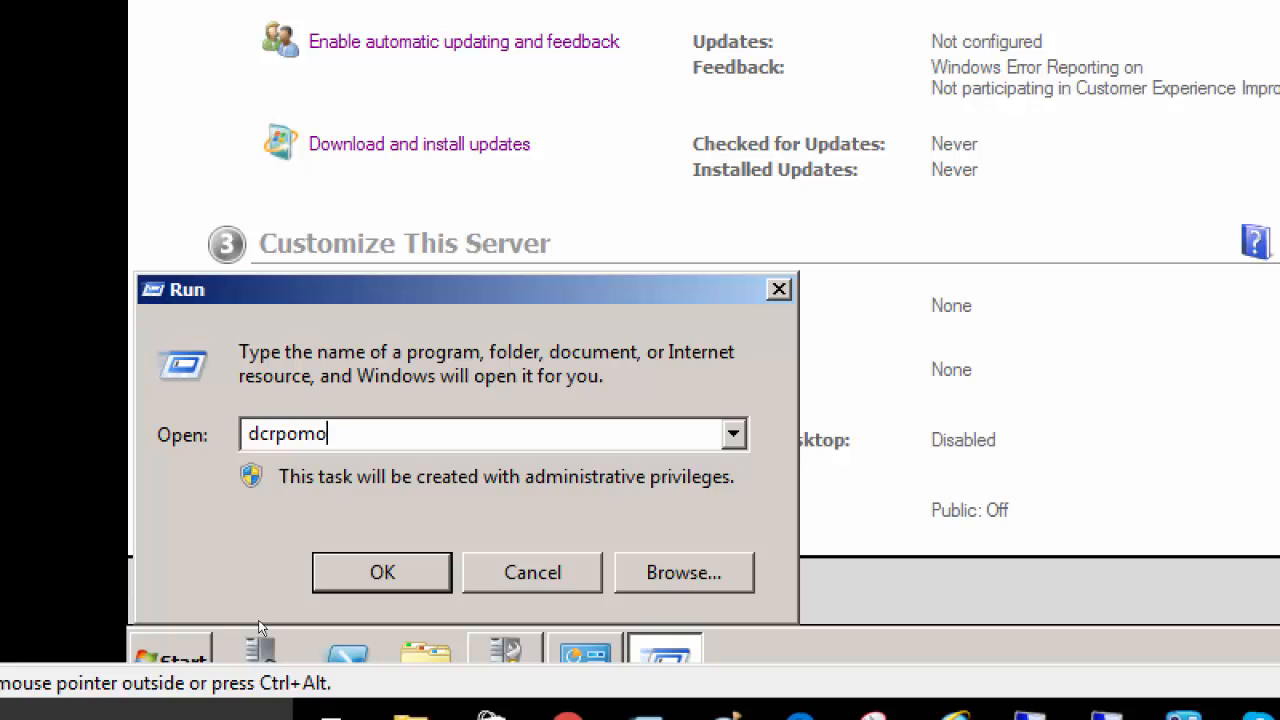
Step: Try running dcrpomo, and correct the command to dcpromo to start the Active Directory Domain Services Installation Wizard
{"action": "key", "text": "Return"}
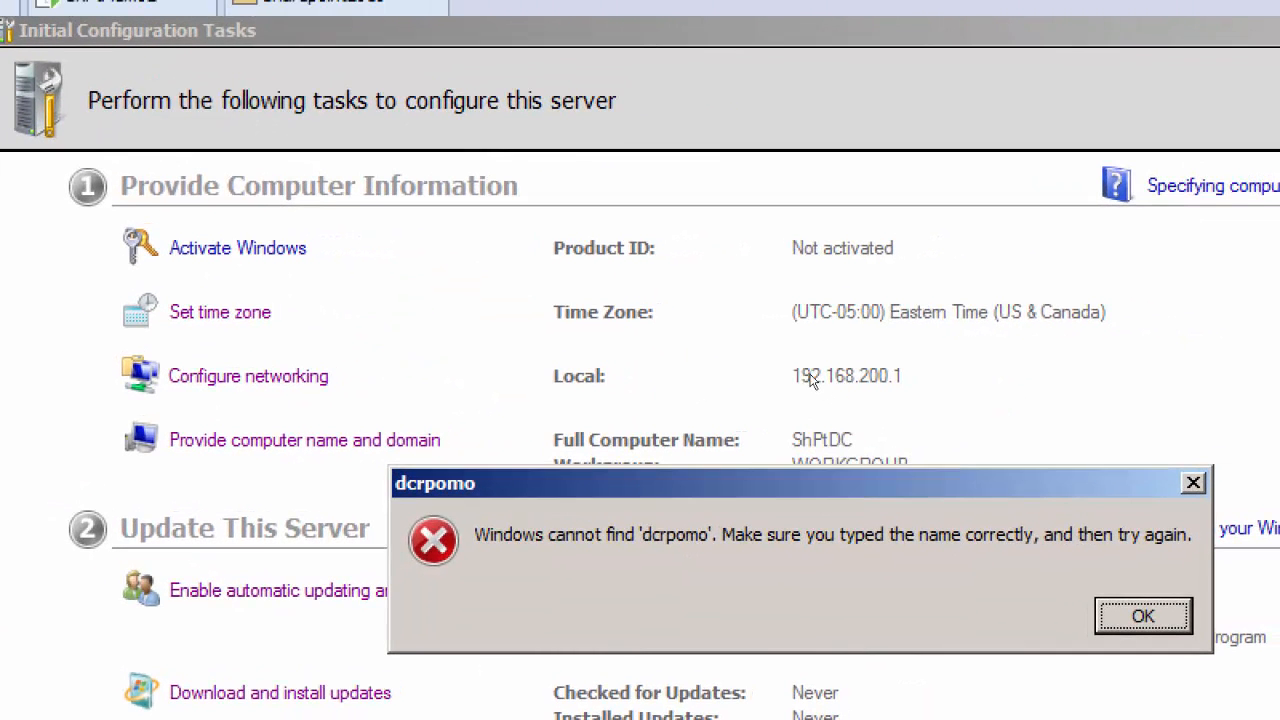
{"action": "left_click", "coordinate": [1143, 616]}
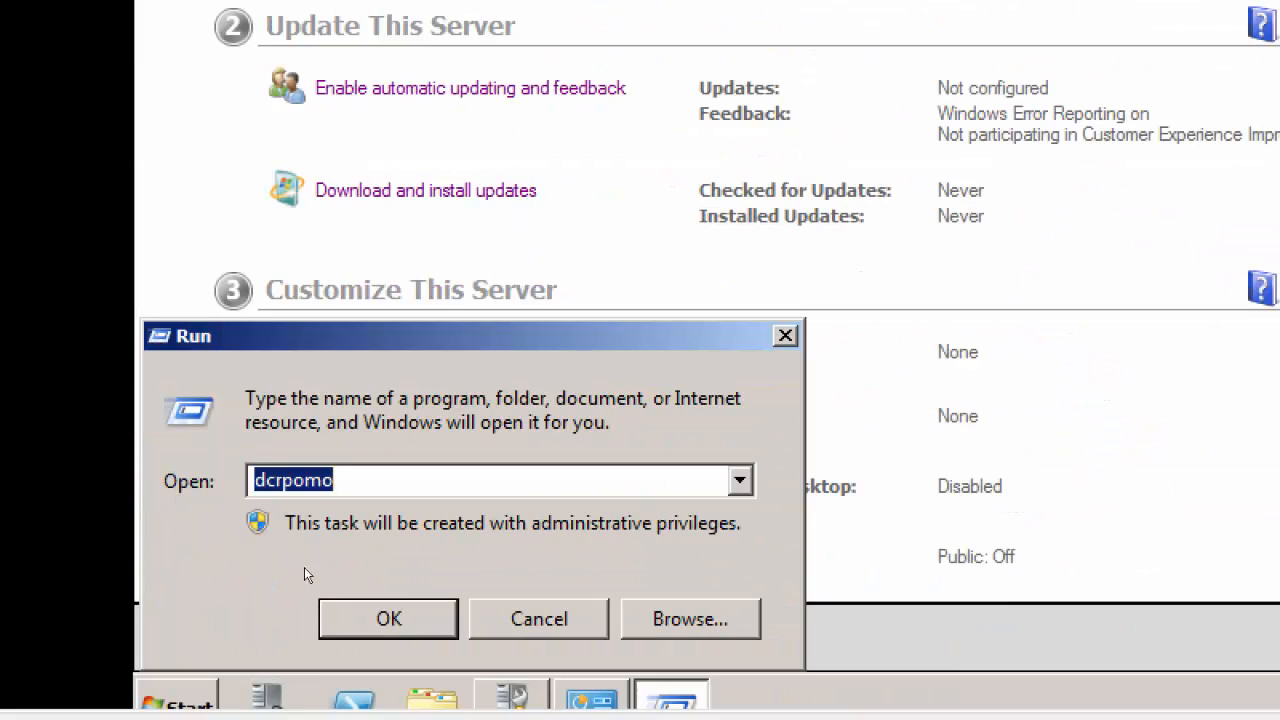
{"action": "left_click", "coordinate": [276, 482]}
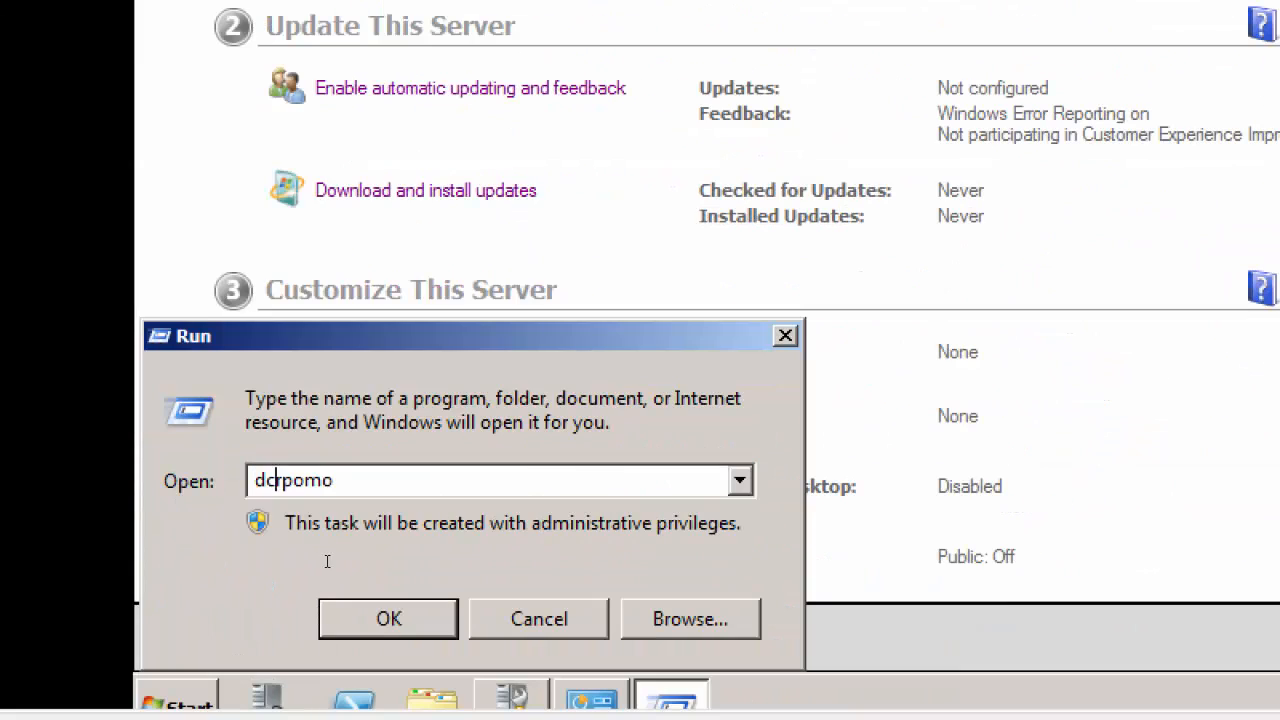
{"action": "key", "text": "Delete"}
{"action": "key", "text": "Right"}
{"action": "type", "text": "r"}
{"action": "key", "text": "Return"}
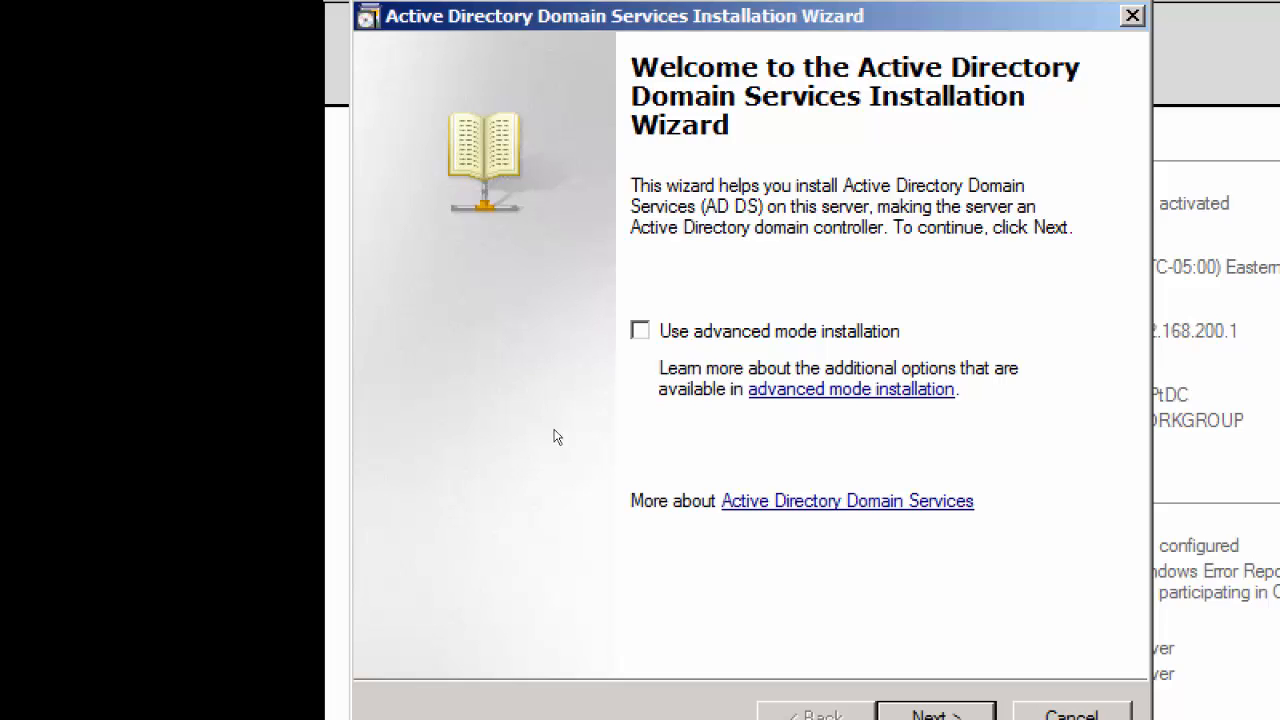
Step: Continue past the welcome and operating system compatibility pages and choose to create a new domain in a new forest
{"action": "key", "text": "Return"}
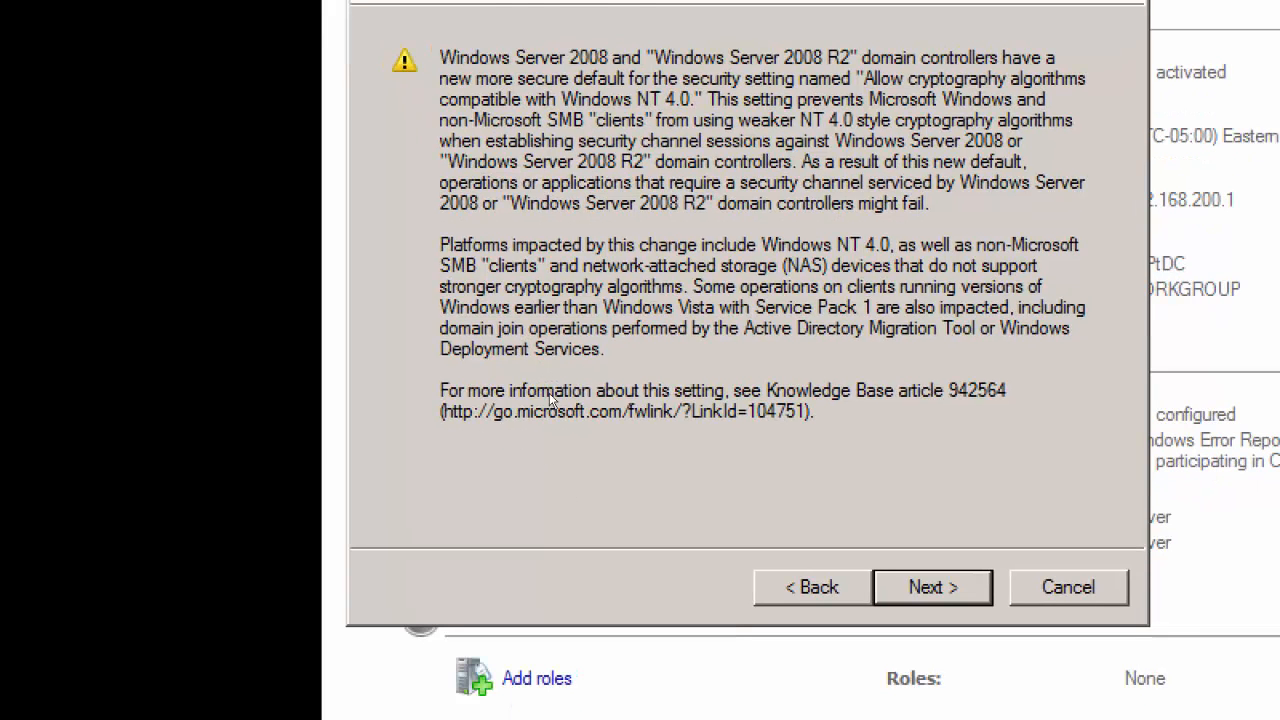
{"action": "key", "text": "Return"}
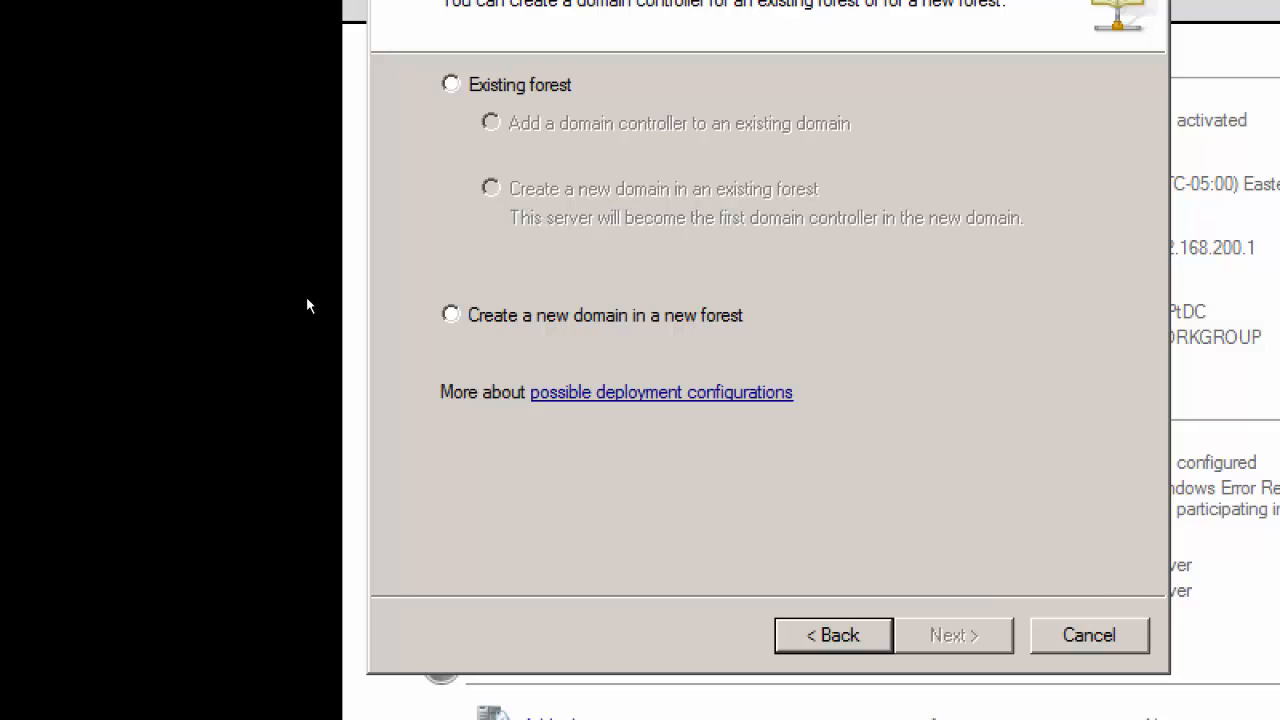
{"action": "key", "text": "alt+d"}
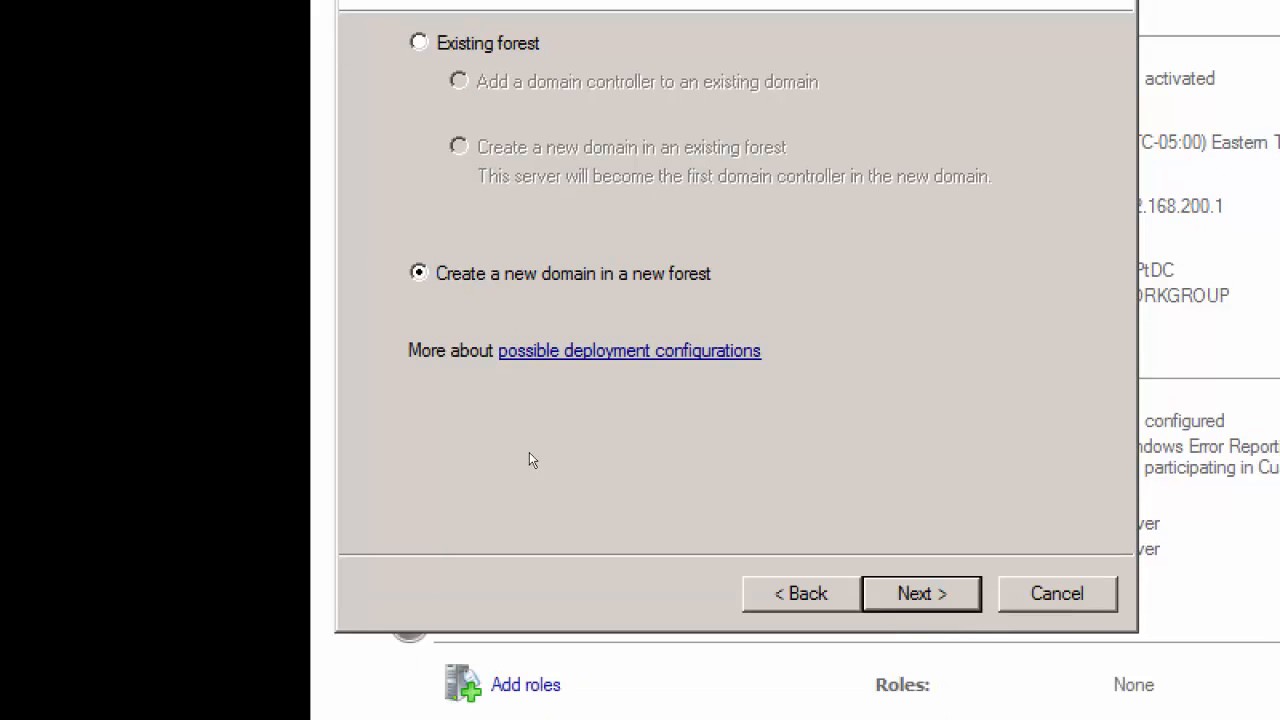
{"action": "key", "text": "Return"}
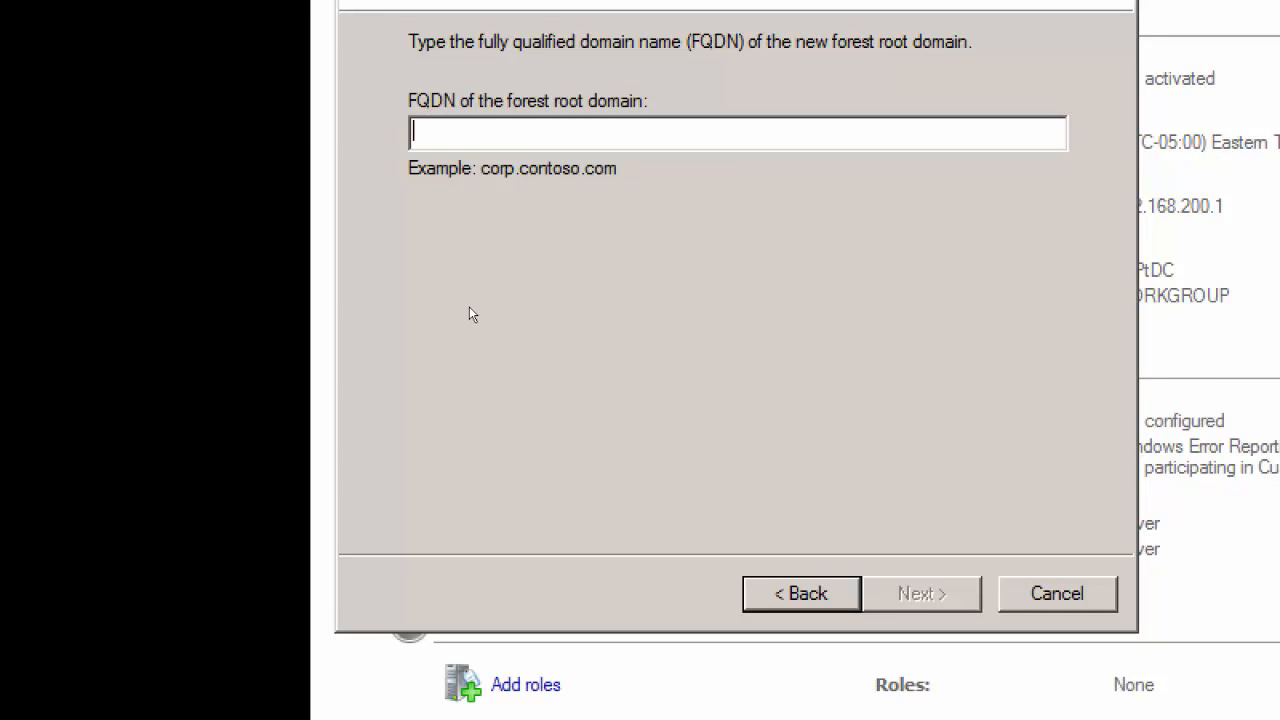
Step: Set the FQDN of the forest root domain to shptdomain.local and continue
{"action": "type", "text": "shpt"}
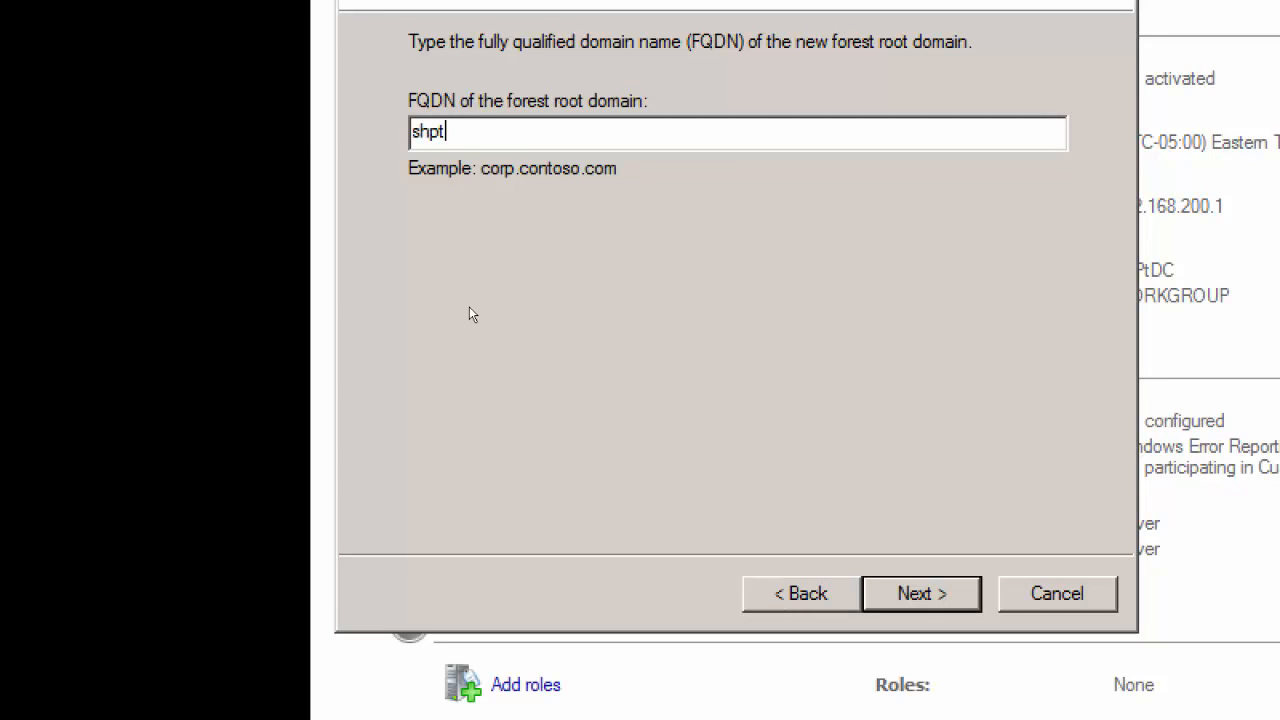
{"action": "type", "text": "domain."}
{"action": "type", "text": "local"}
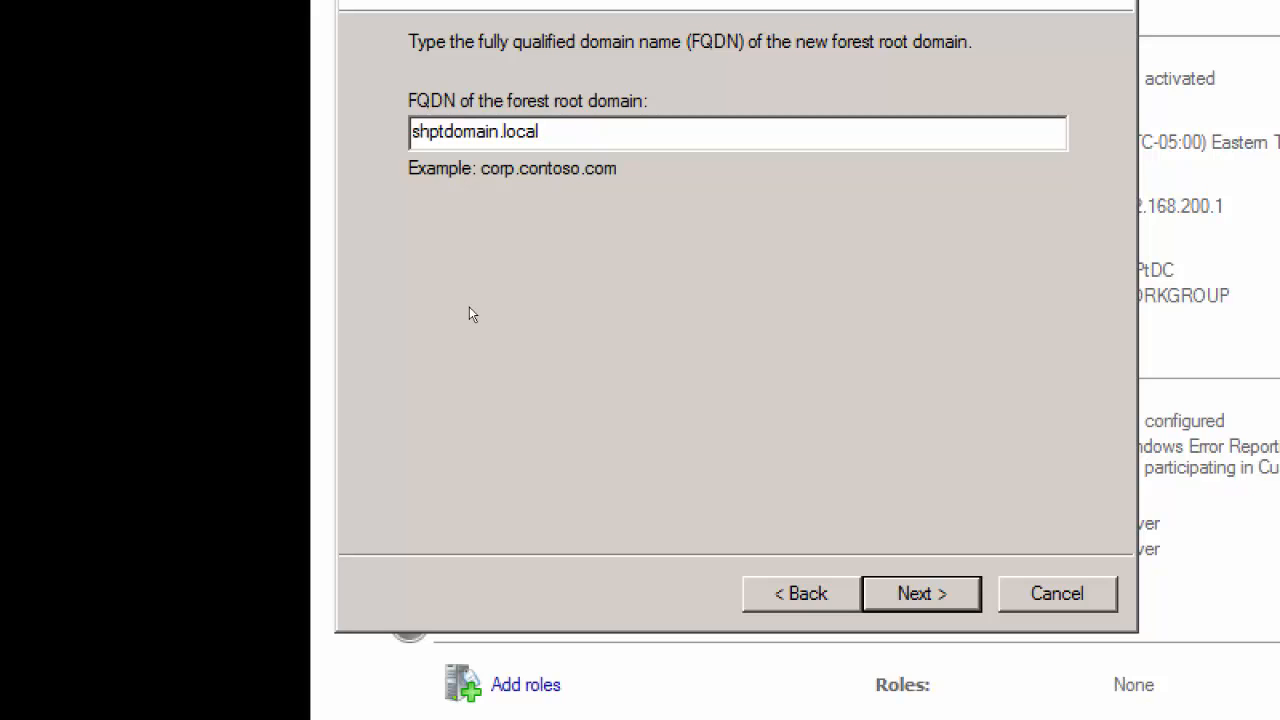
{"action": "key", "text": "Return"}
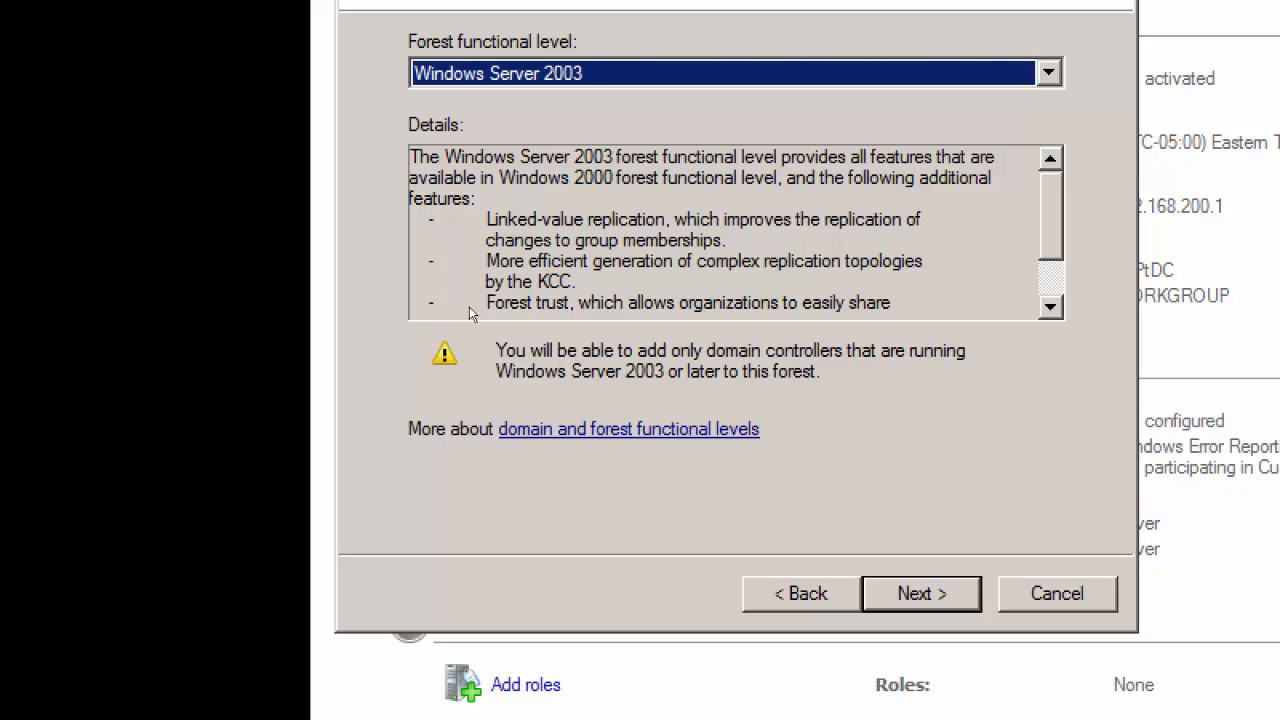
Step: Set the forest functional level to Windows Server 2008 R2 and continue
{"action": "key", "text": "Down"}
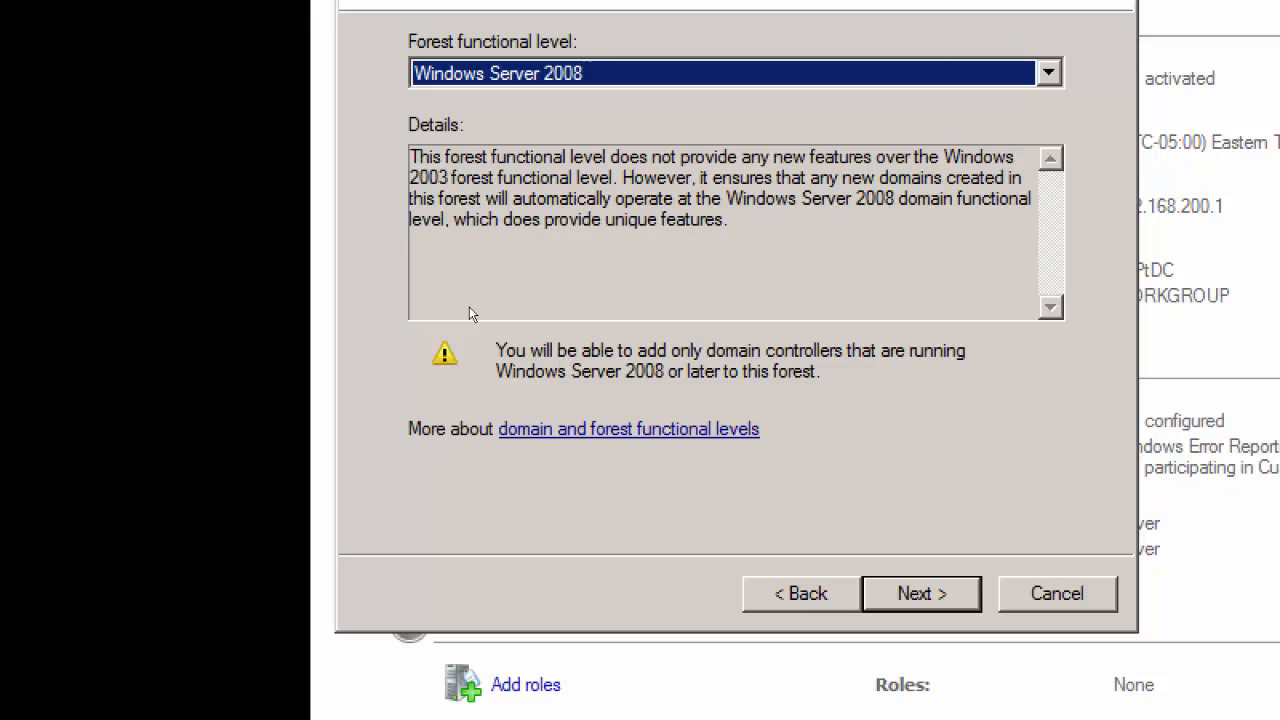
{"action": "key", "text": "Down"}
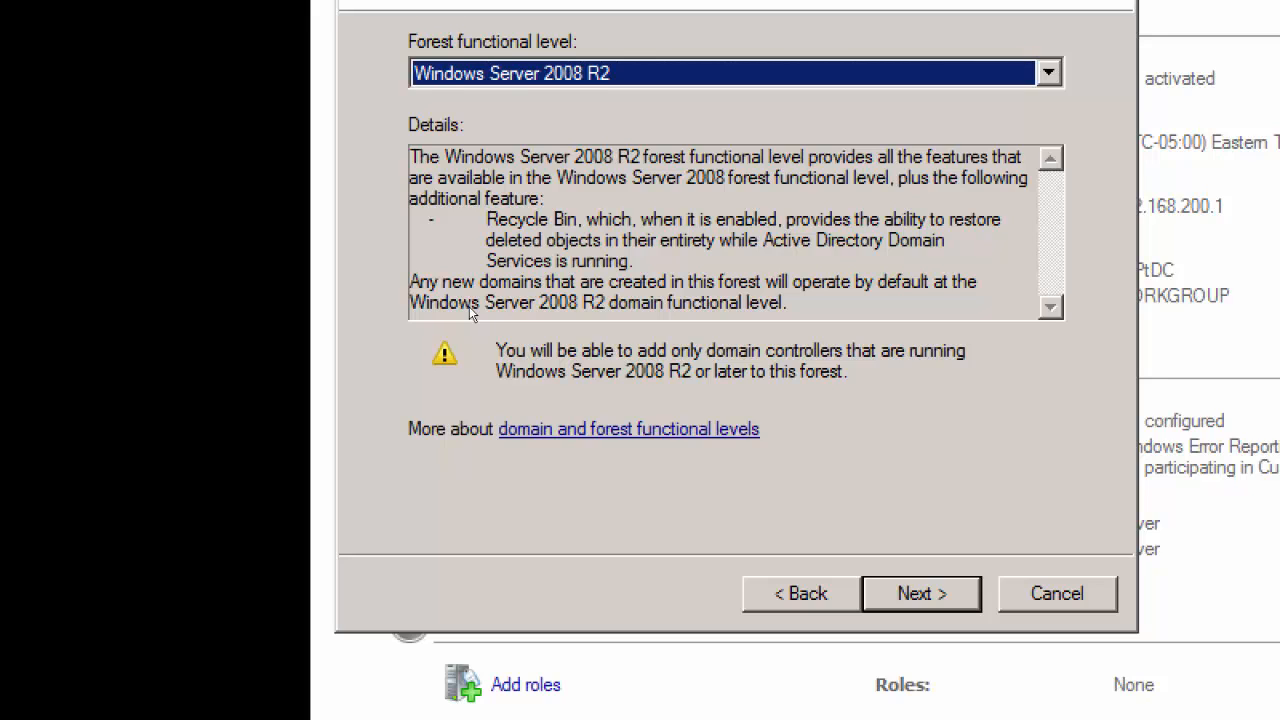
{"action": "key", "text": "Return"}
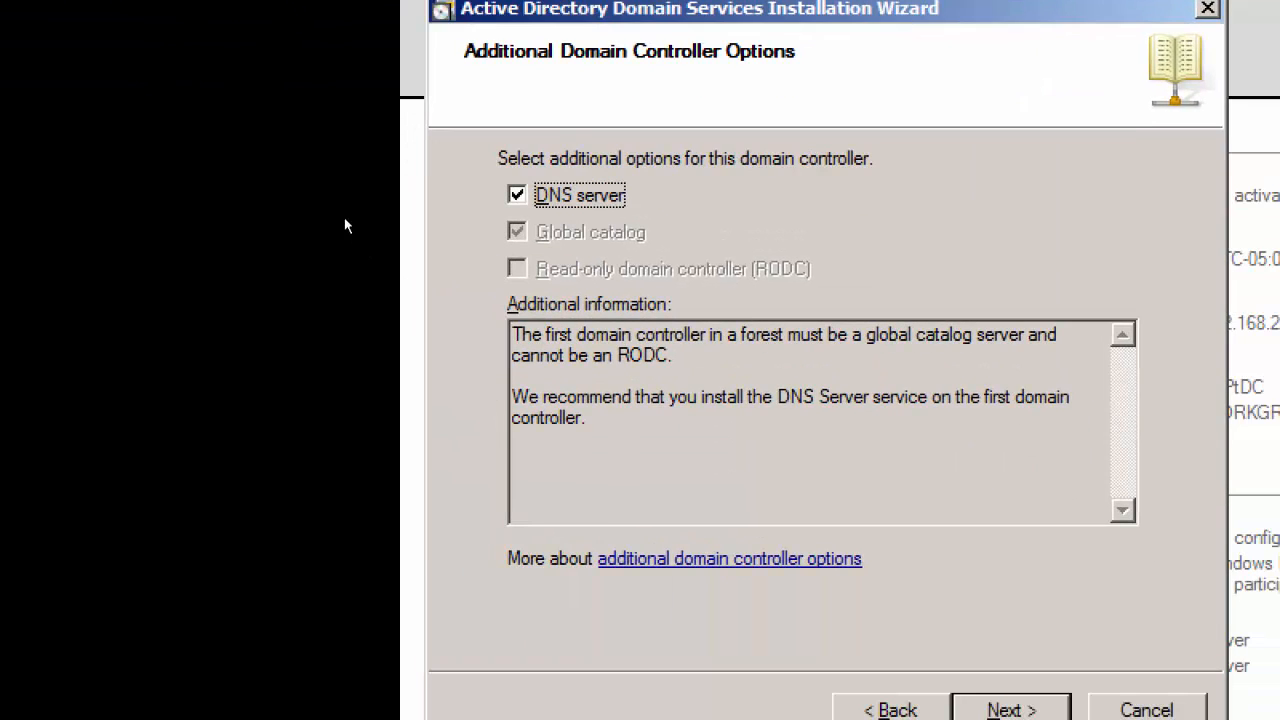
Step: Keep the DNS server option, continue without a DNS delegation, and accept the default database, log files and SYSVOL folders
{"action": "key", "text": "alt+n"}
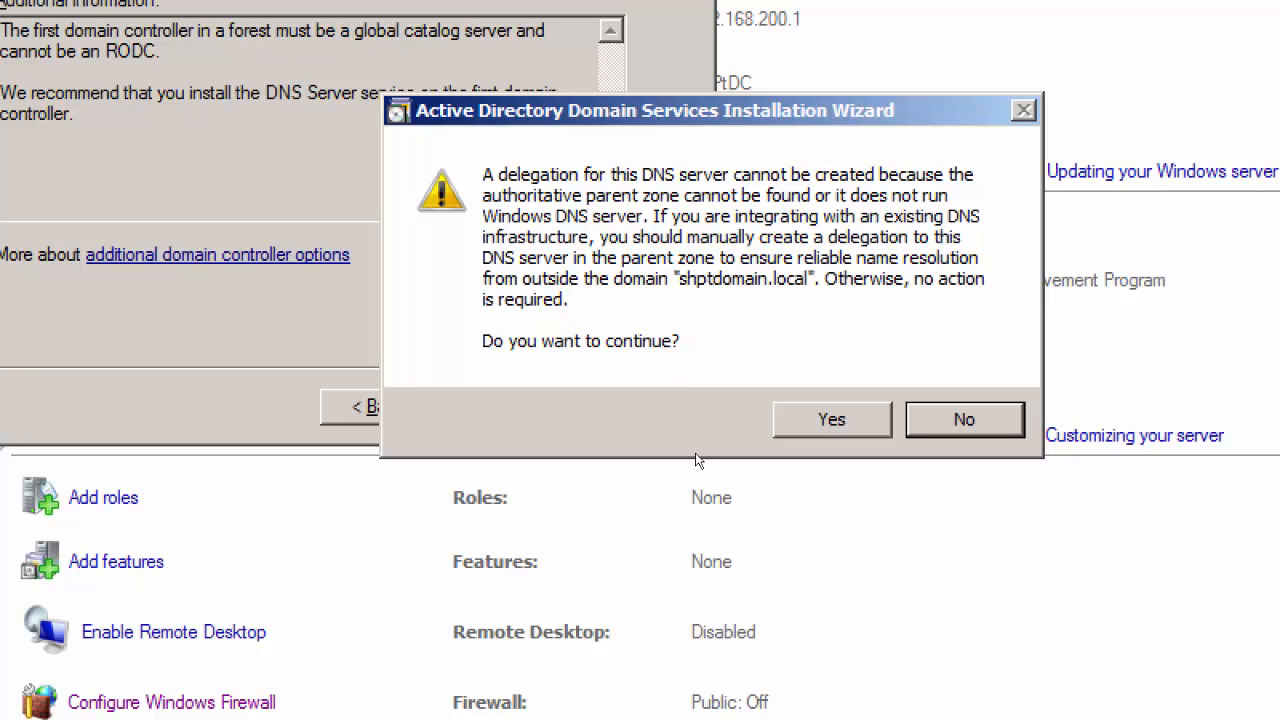
{"action": "key", "text": "Return"}
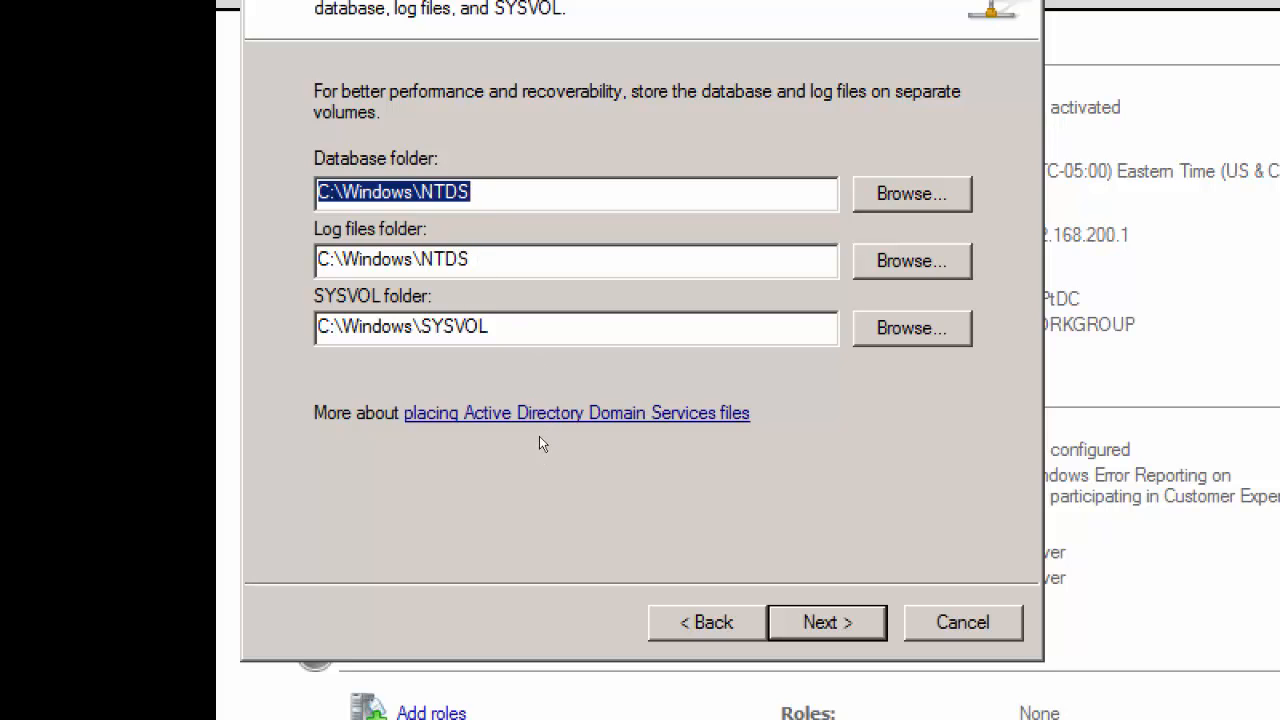
{"action": "key", "text": "Return"}
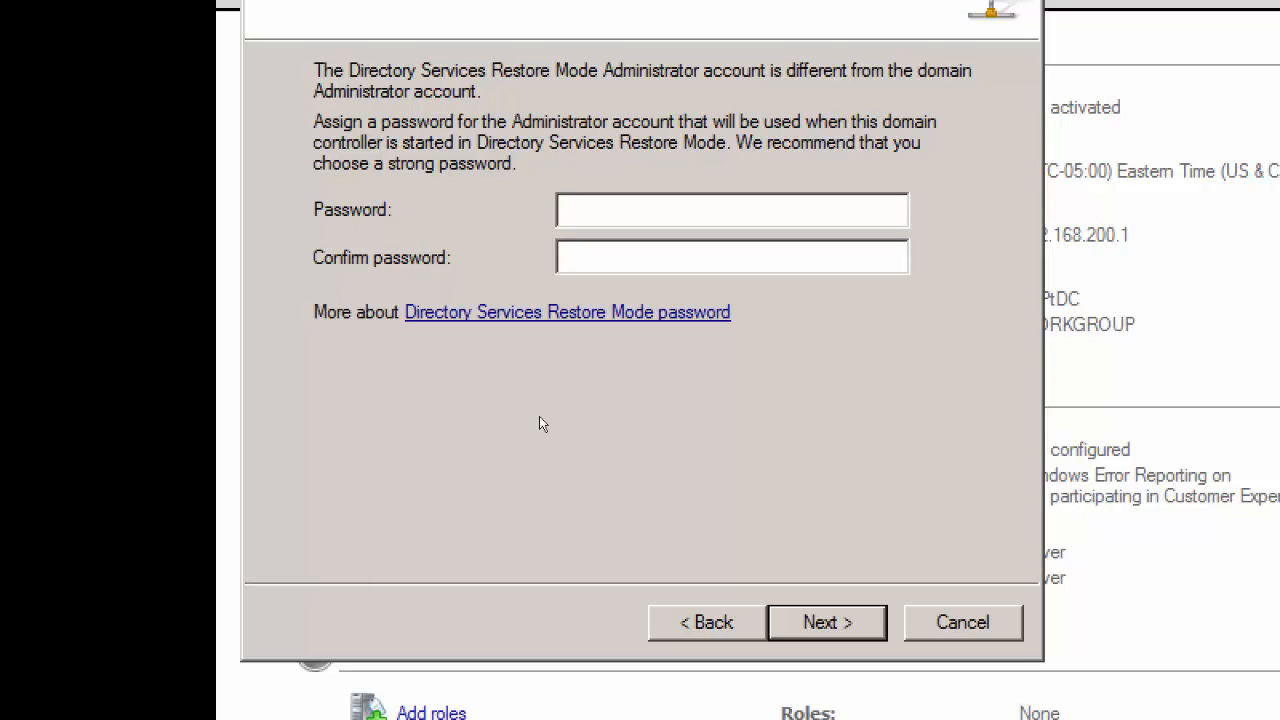
Step: Enter and confirm the Directory Services Restore Mode Administrator password, and continue to the summary of selections
{"action": "type", "text": "P@ssw0rd1P@ssw0rd1"}
{"action": "key", "text": "Return"}
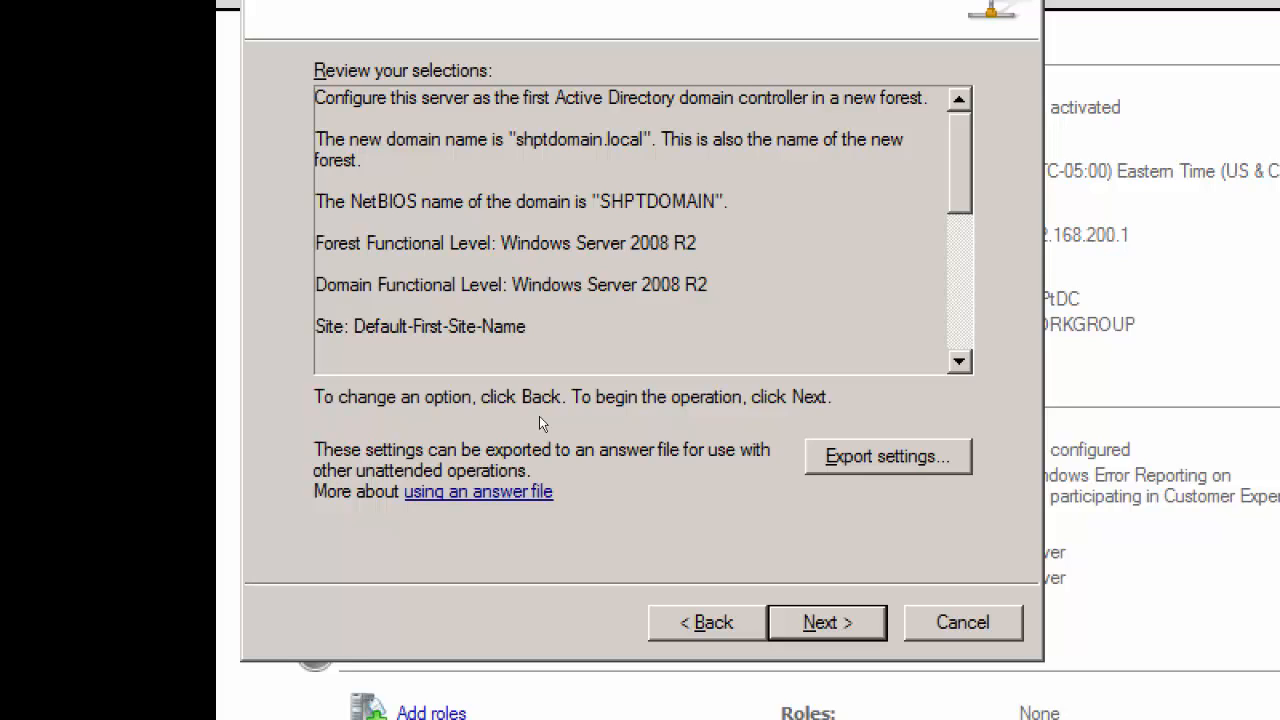
Step: Accept the reviewed selections to start the Active Directory Domain Services installation, with reboot on completion enabled
{"action": "key", "text": "Return"}
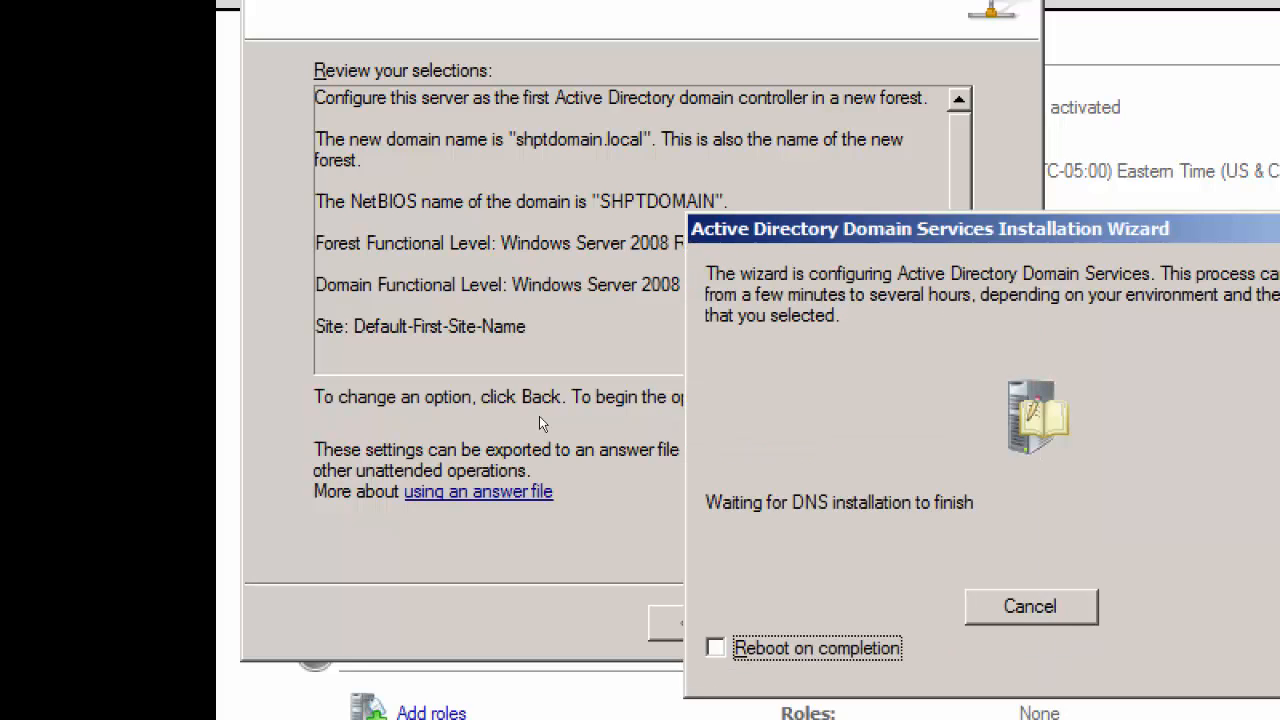
{"action": "key", "text": "space"}
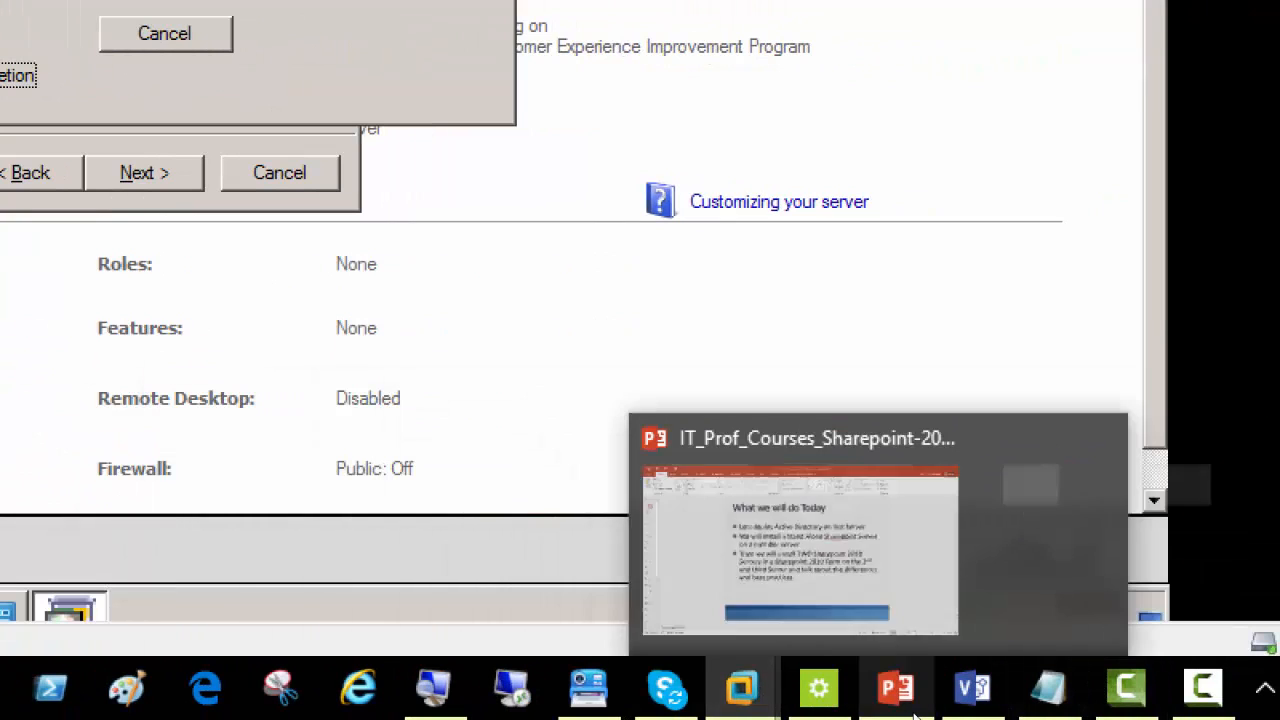
Step: Reset the screen magnification to 100% and switch to PowerPoint, placing the cursor after the "Lets deploy Active Directory on first Server" bullet
{"action": "left_click", "coordinate": [672, 653]}
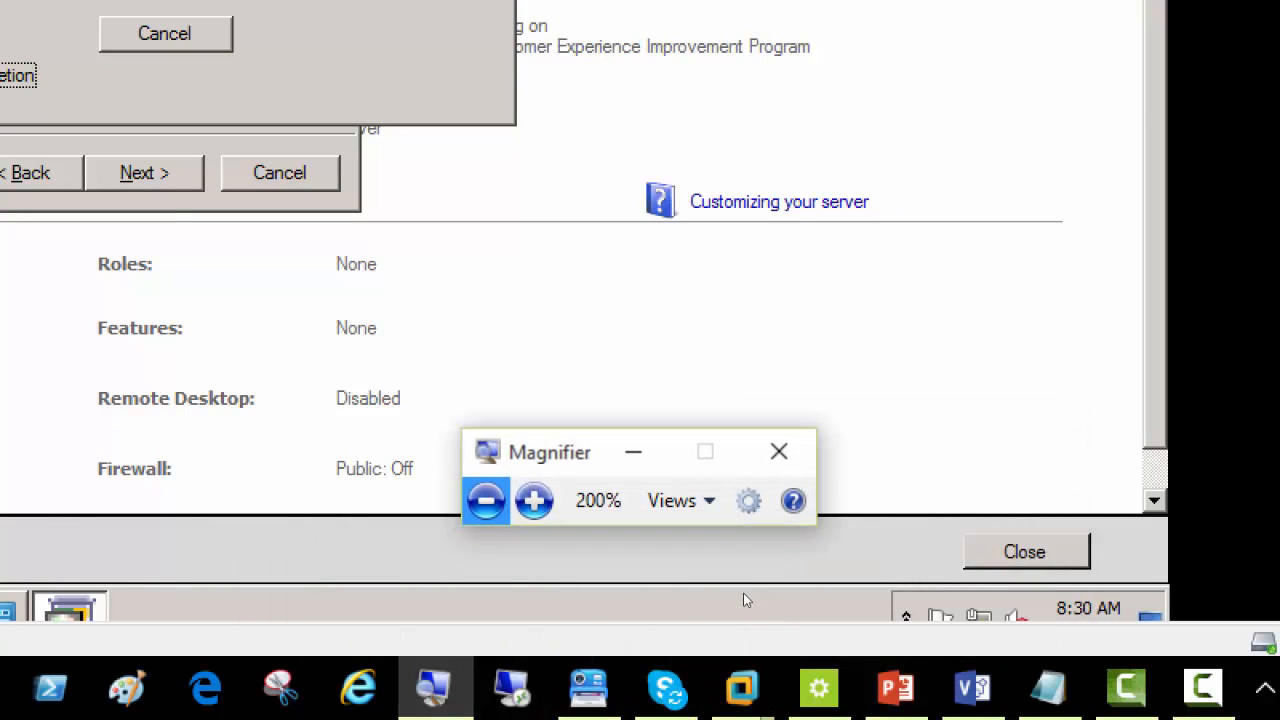
{"action": "left_click", "coordinate": [707, 612]}
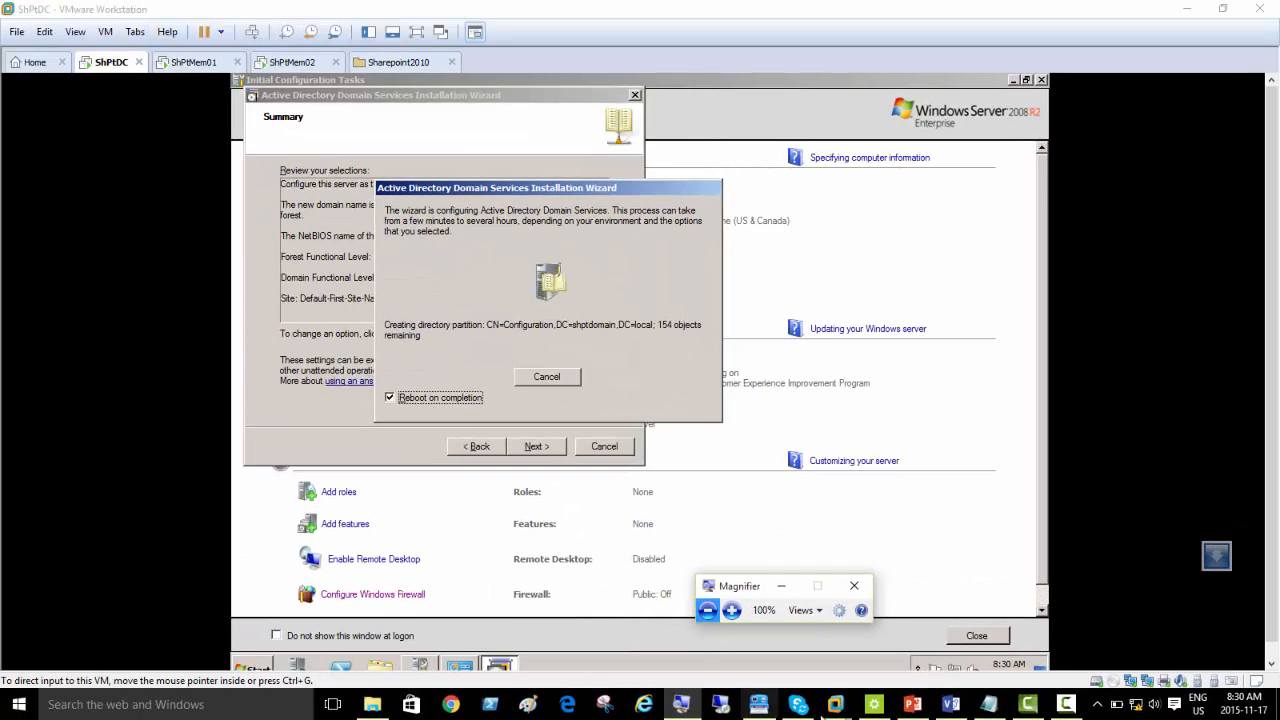
{"action": "left_click", "coordinate": [912, 704]}
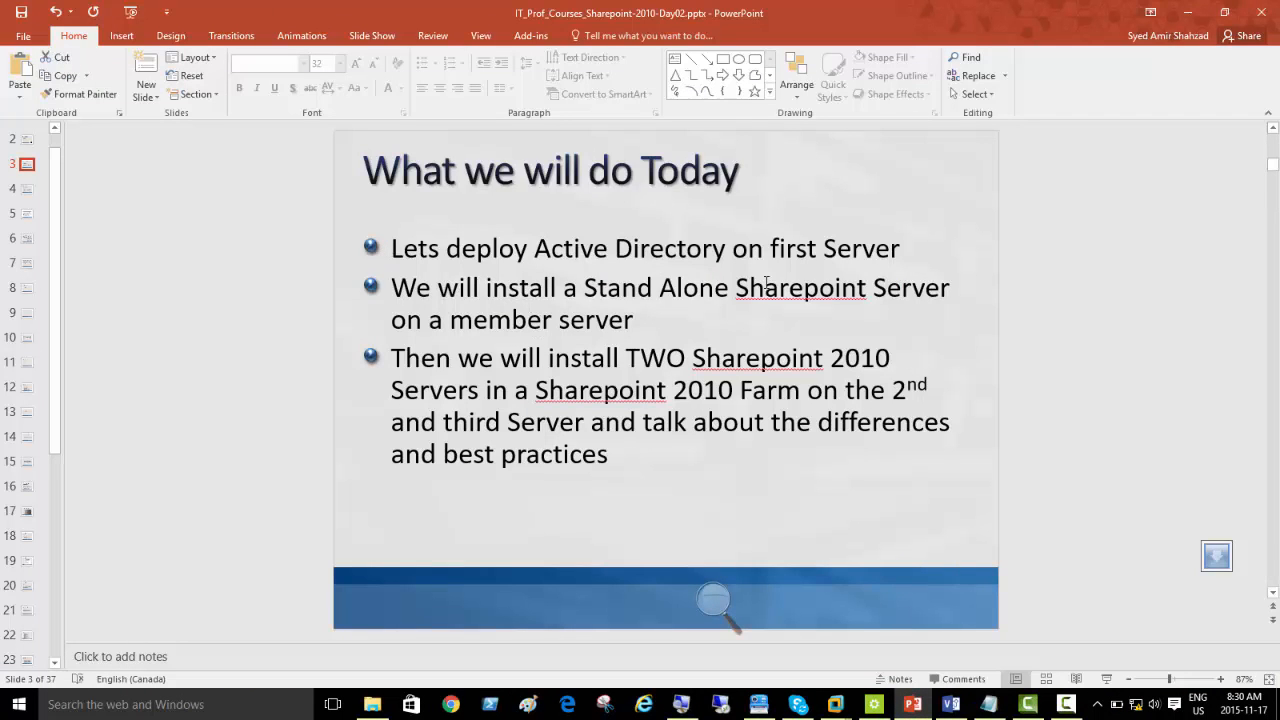
{"action": "left_click", "coordinate": [904, 248]}
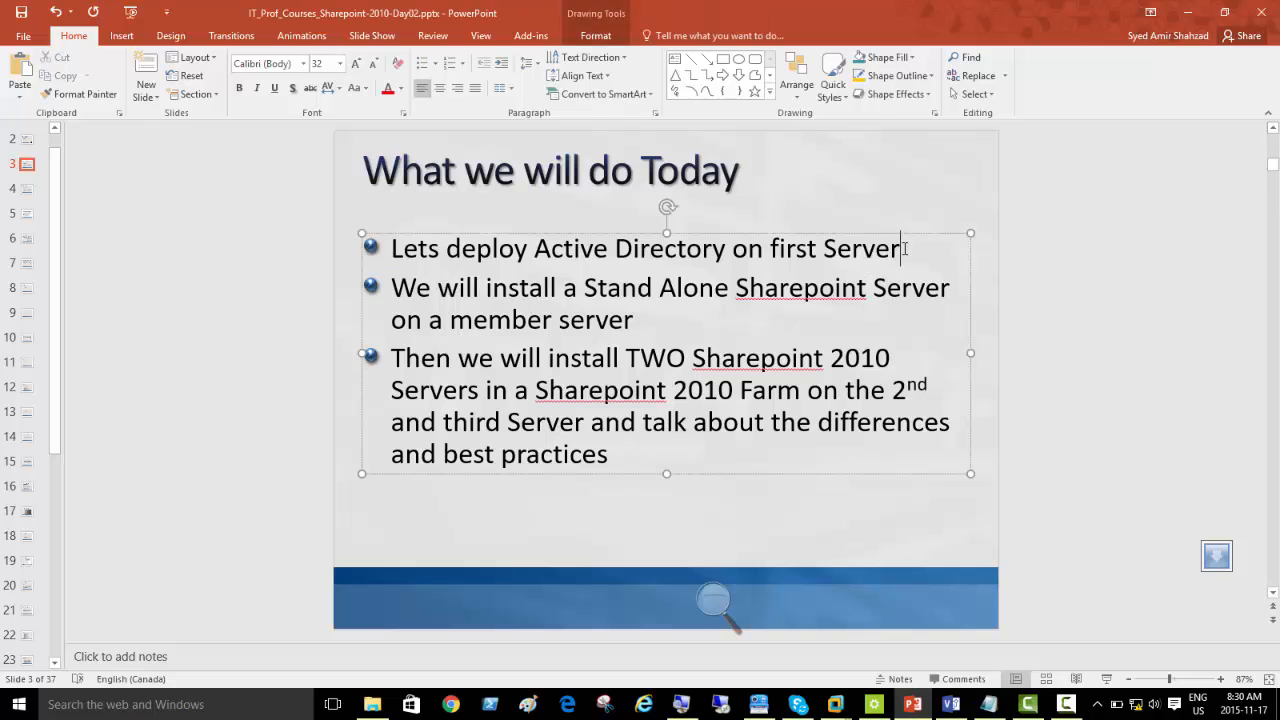
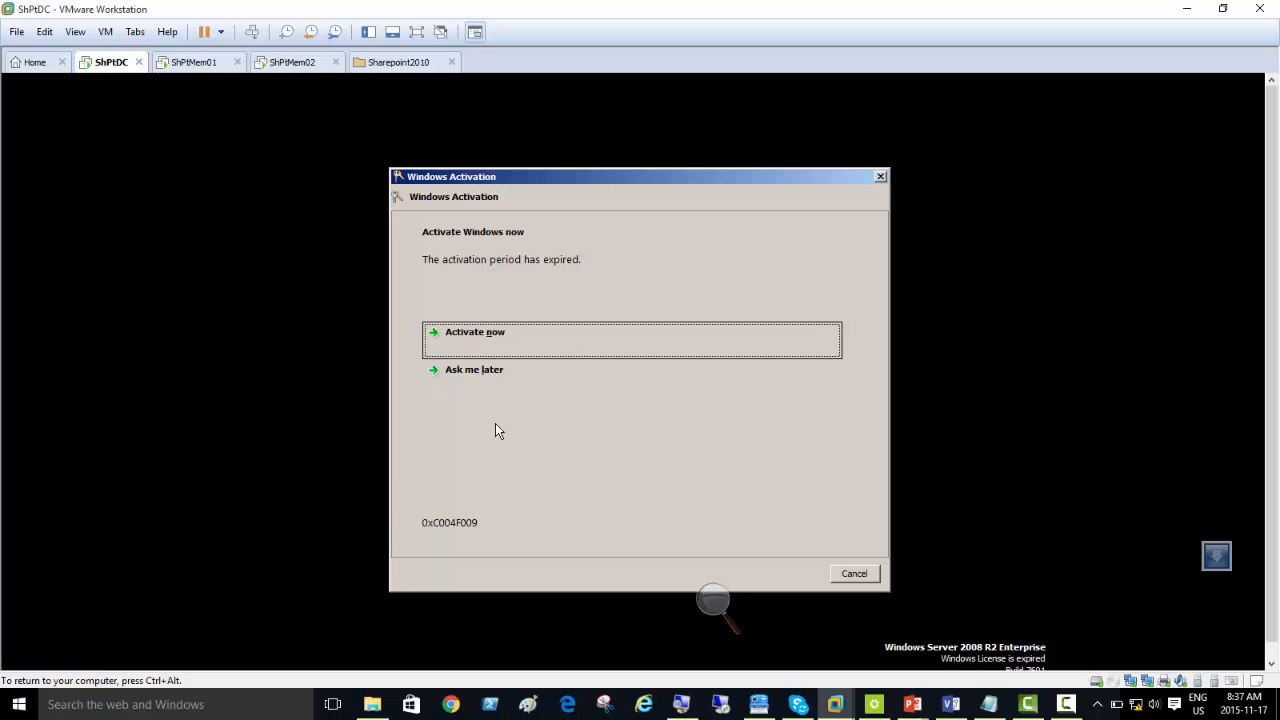
Step: Postpone Windows activation on ShPtDC and acknowledge the genuine software notice
{"action": "left_click", "coordinate": [488, 376]}
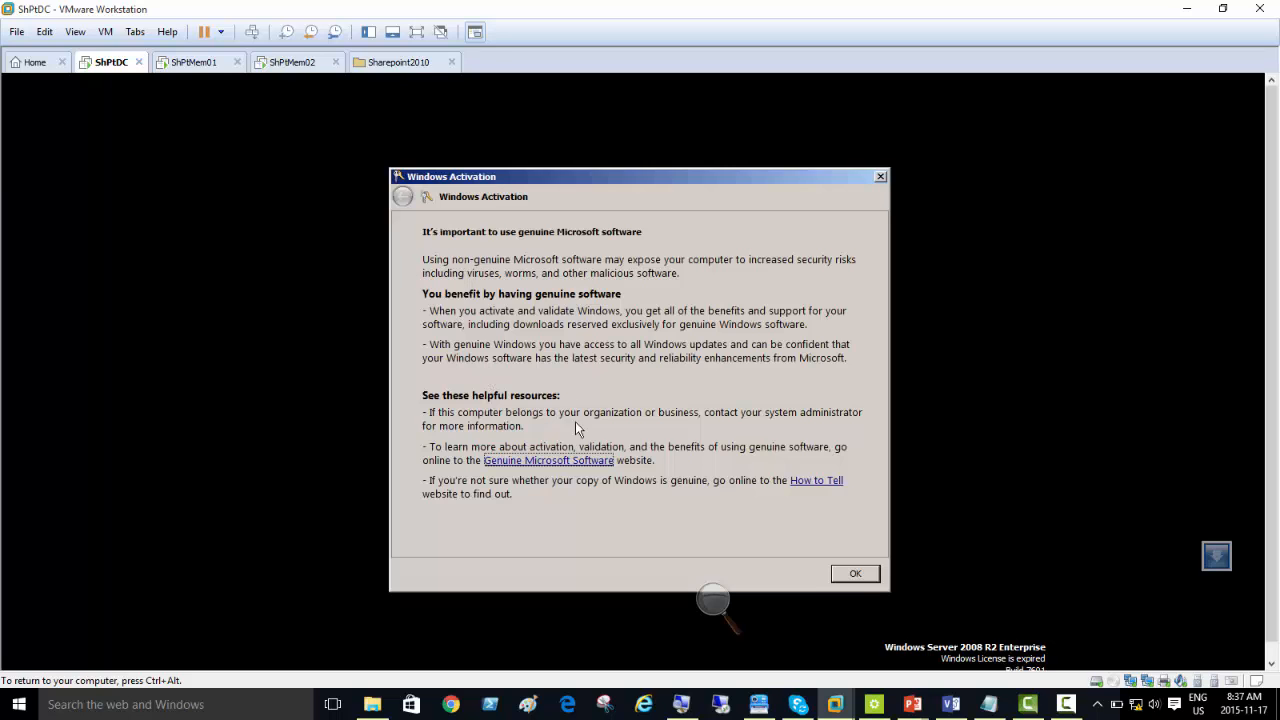
{"action": "left_click", "coordinate": [855, 573]}
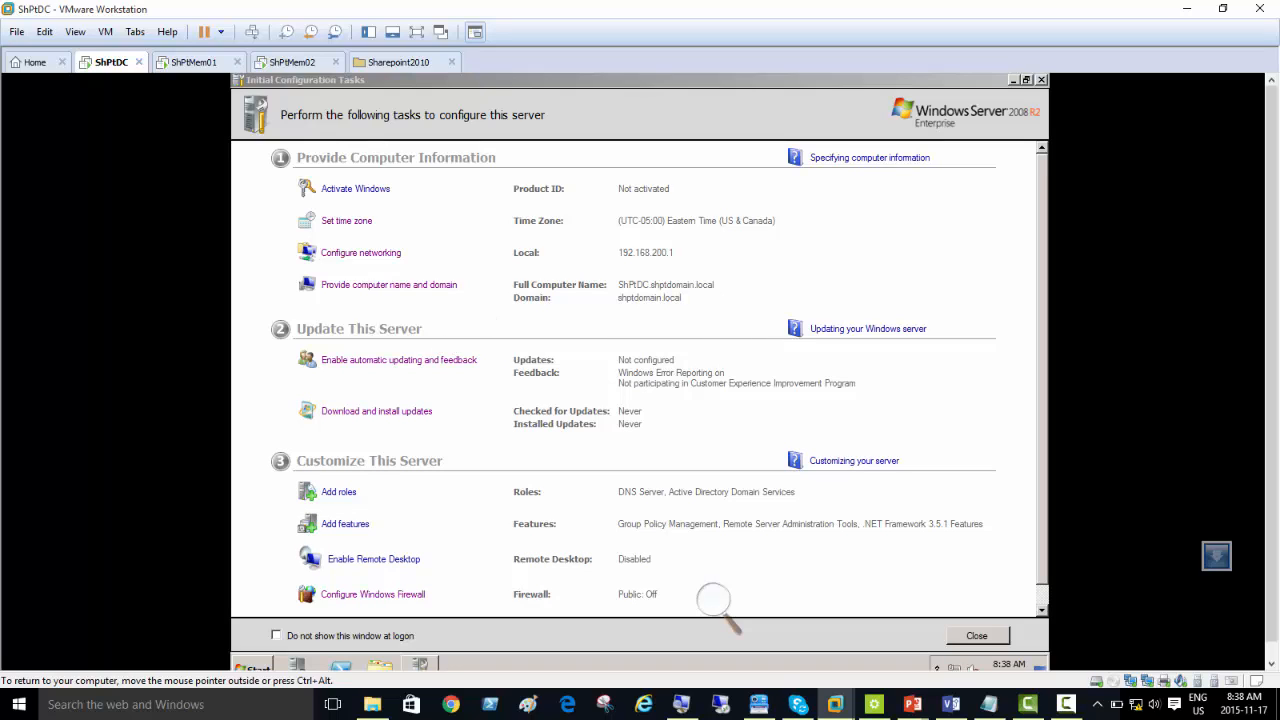
Step: Switch to the Visio network diagram and remove DHCP from Server01's roles, leaving DC/DNS
{"action": "left_click", "coordinate": [950, 708]}
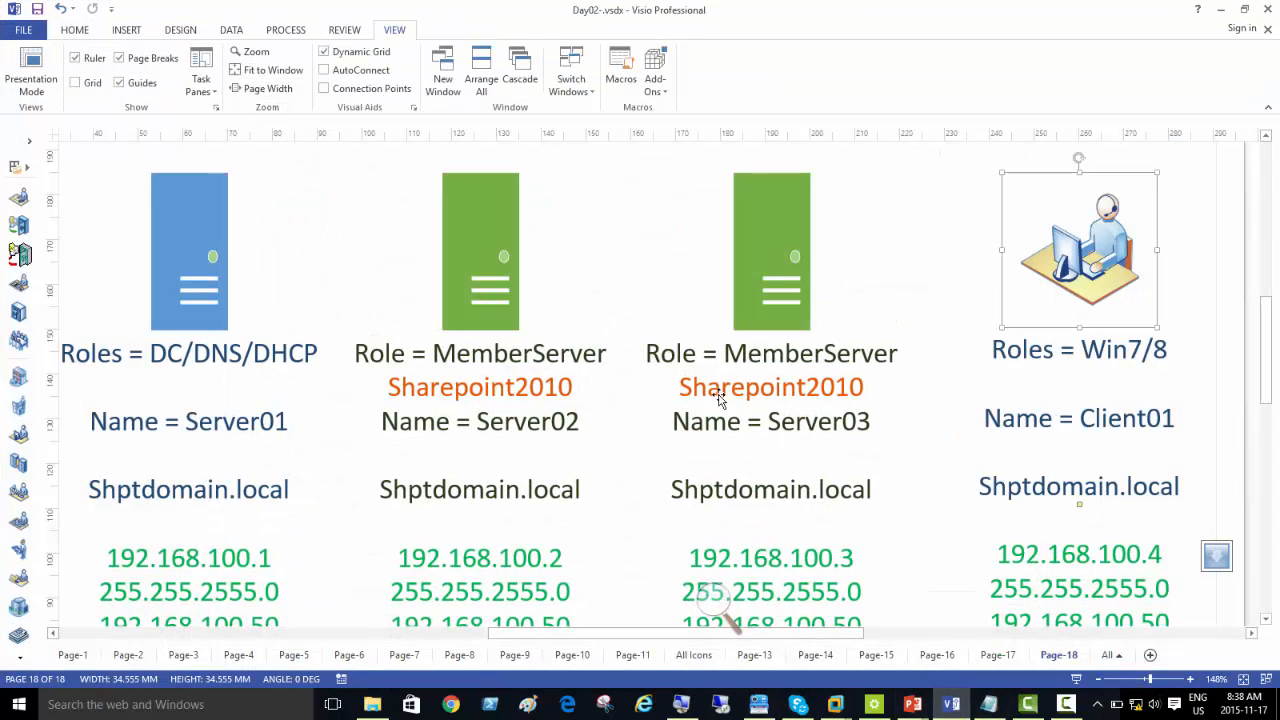
{"action": "left_click", "coordinate": [189, 244]}
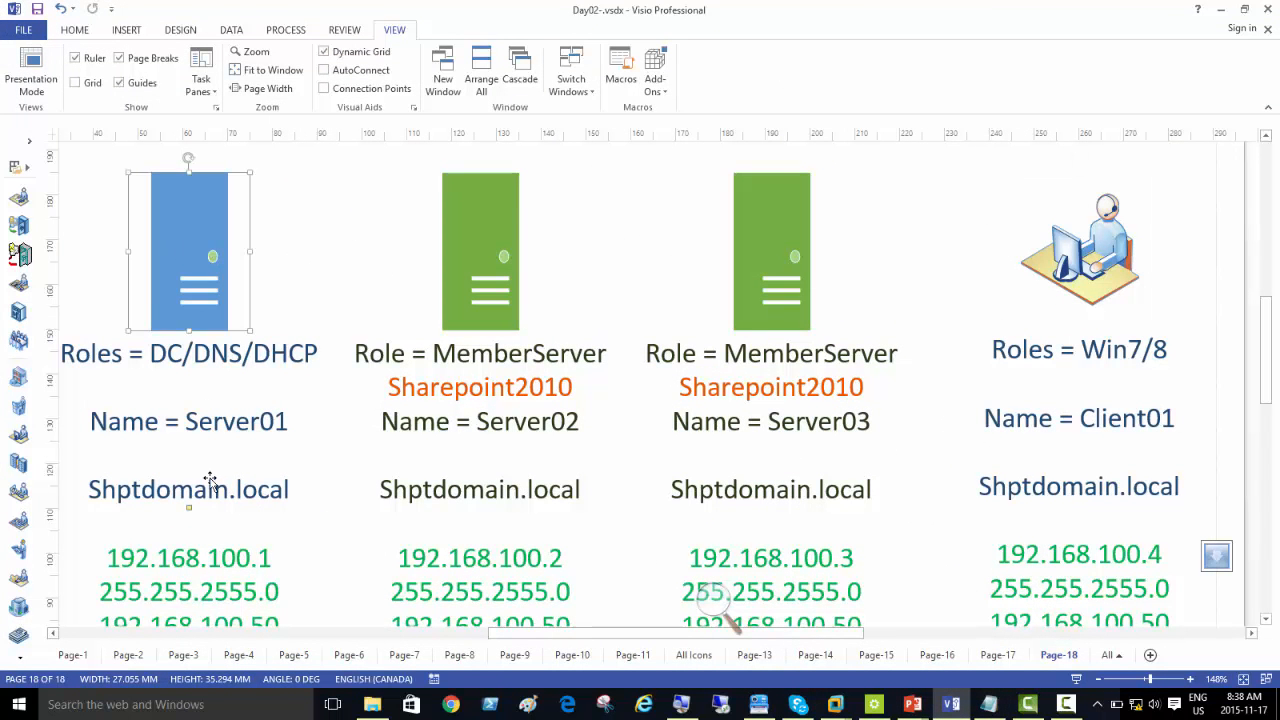
{"action": "left_click_drag", "start_coordinate": [507, 635], "coordinate": [465, 634]}
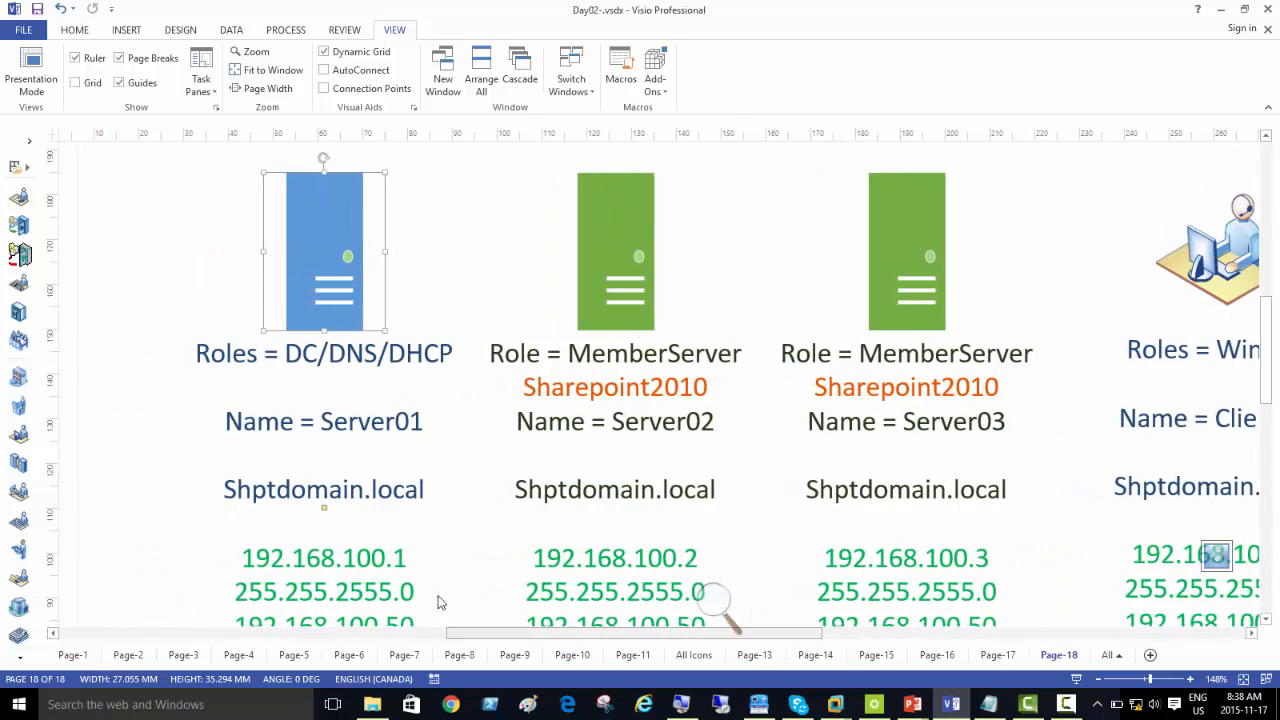
{"action": "left_click", "coordinate": [312, 265]}
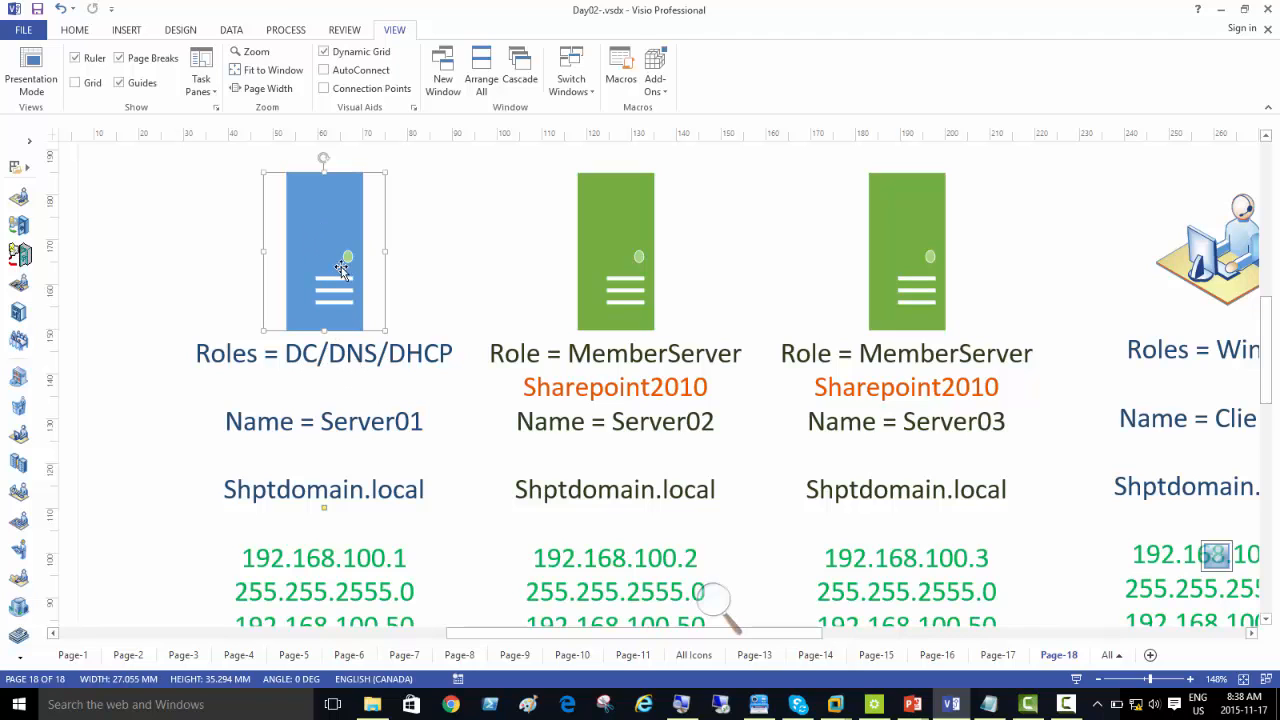
{"action": "scroll", "coordinate": [345, 275], "scroll_direction": "down", "scroll_amount": 1}
{"action": "left_click_drag", "start_coordinate": [389, 281], "coordinate": [452, 289]}
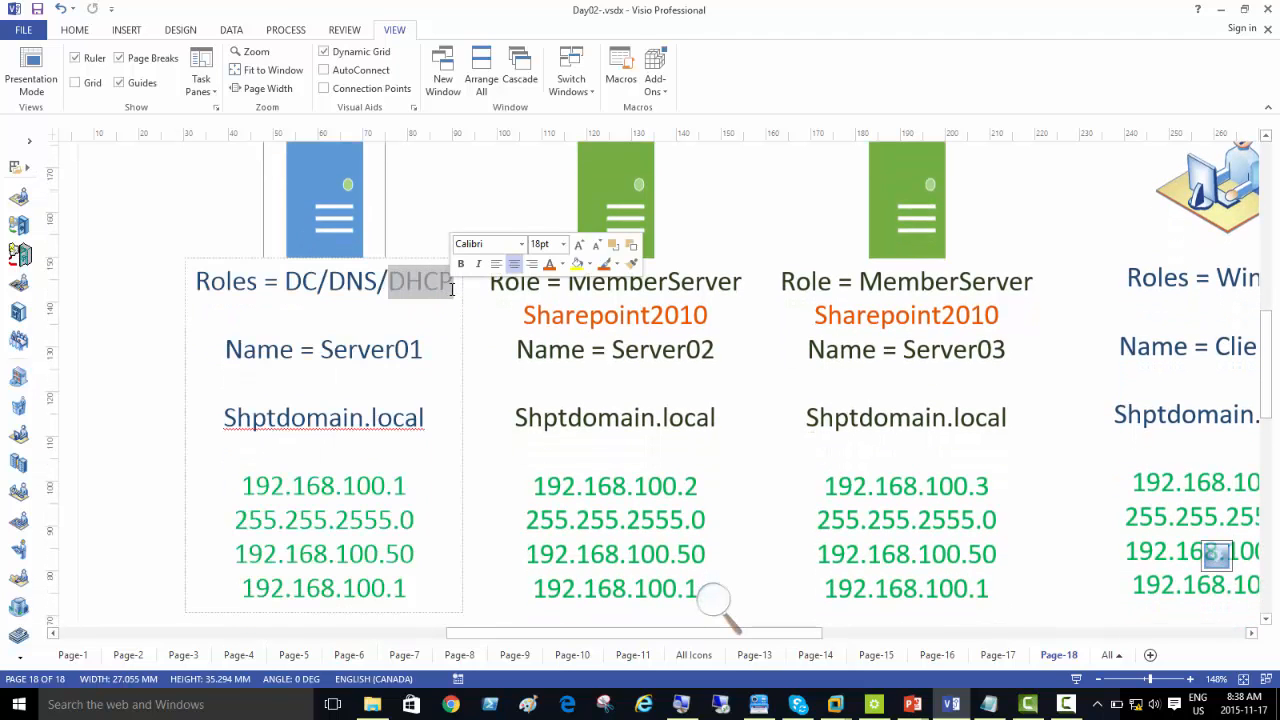
{"action": "key", "text": "BackSpace"}
{"action": "key", "text": "BackSpace"}
{"action": "key", "text": "Escape"}
{"action": "key", "text": "Escape"}
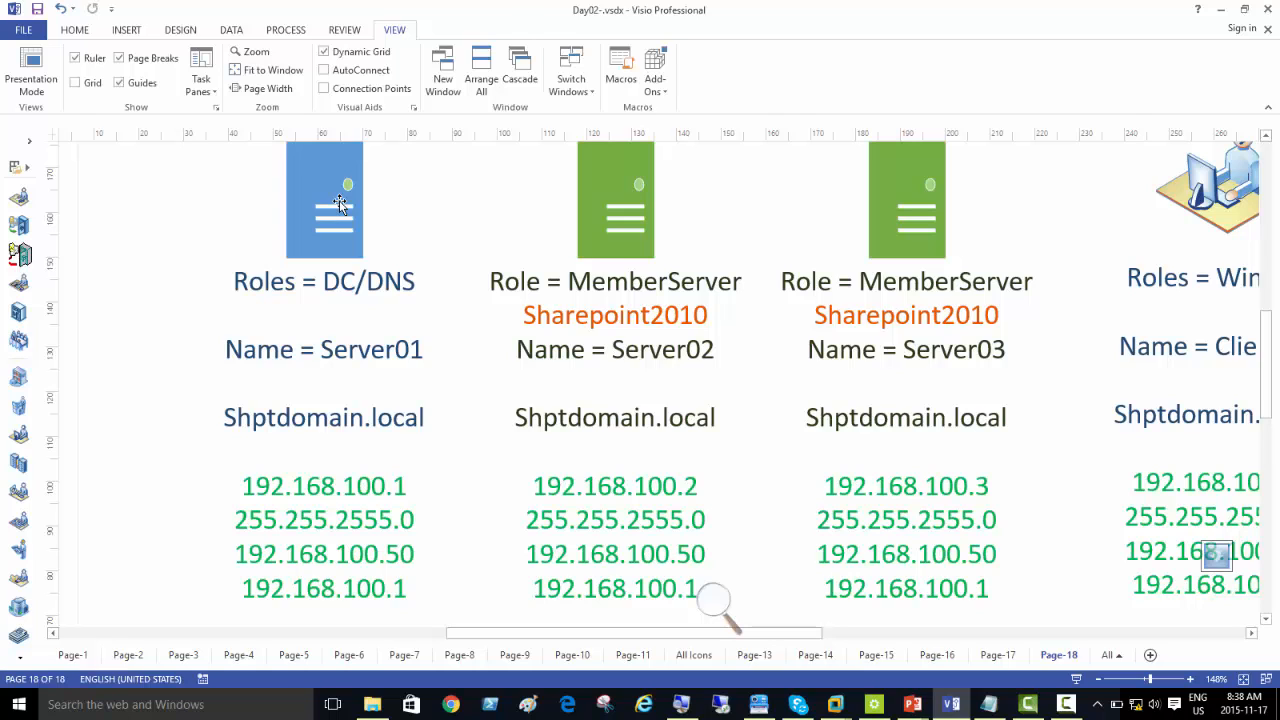
Step: Select the Server02 shape in the diagram, switch to the ShPtMem01 virtual machine in VMware Workstation, and open a Command Prompt there
{"action": "left_click", "coordinate": [602, 208]}
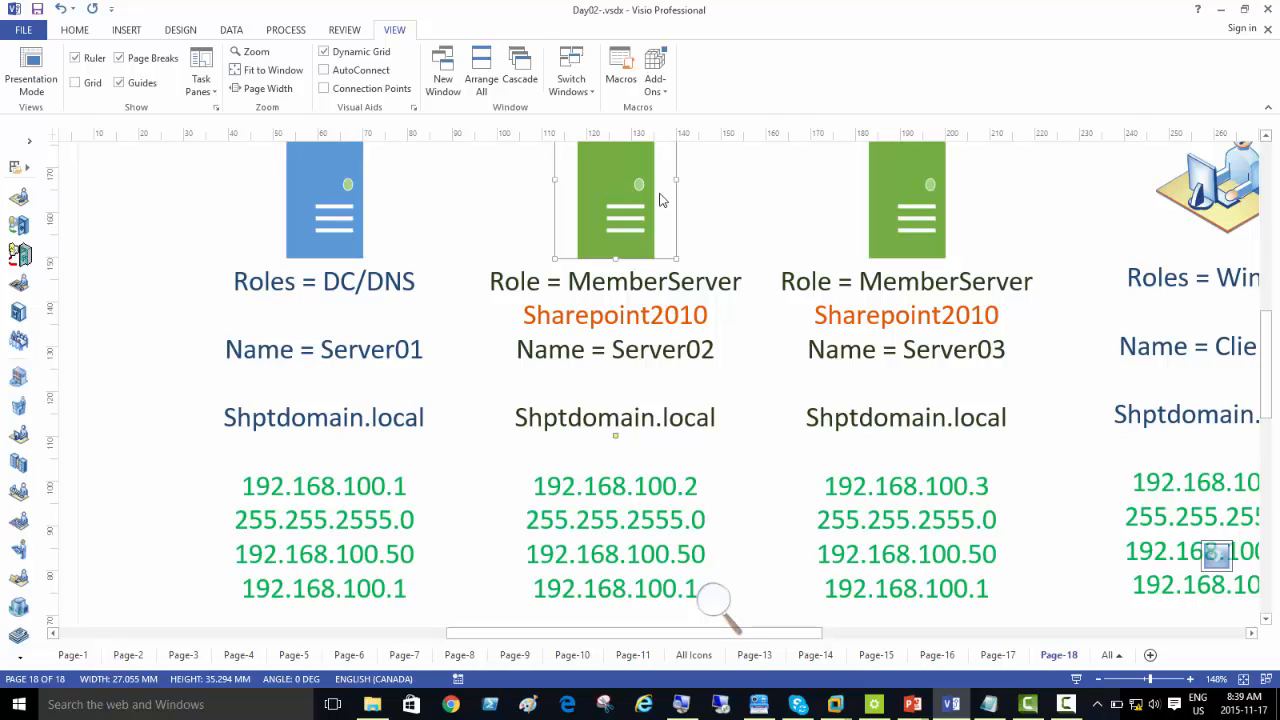
{"action": "mouse_move", "coordinate": [840, 707]}
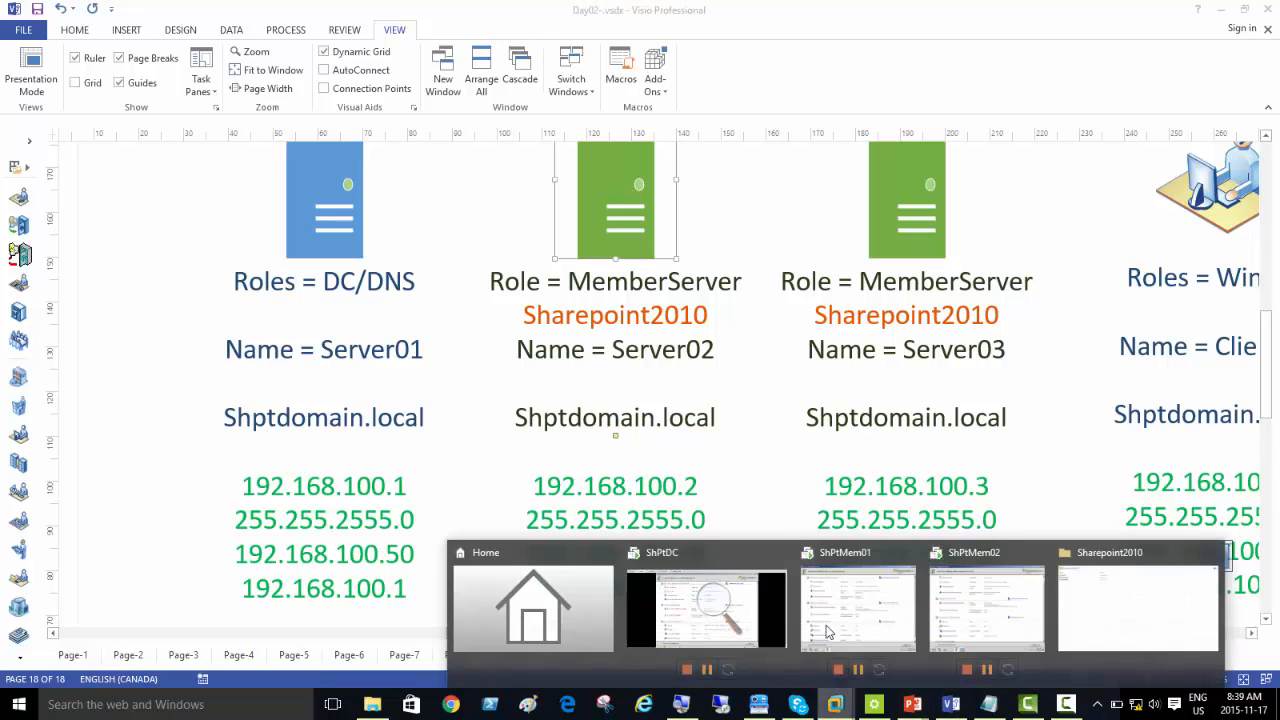
{"action": "left_click", "coordinate": [830, 567]}
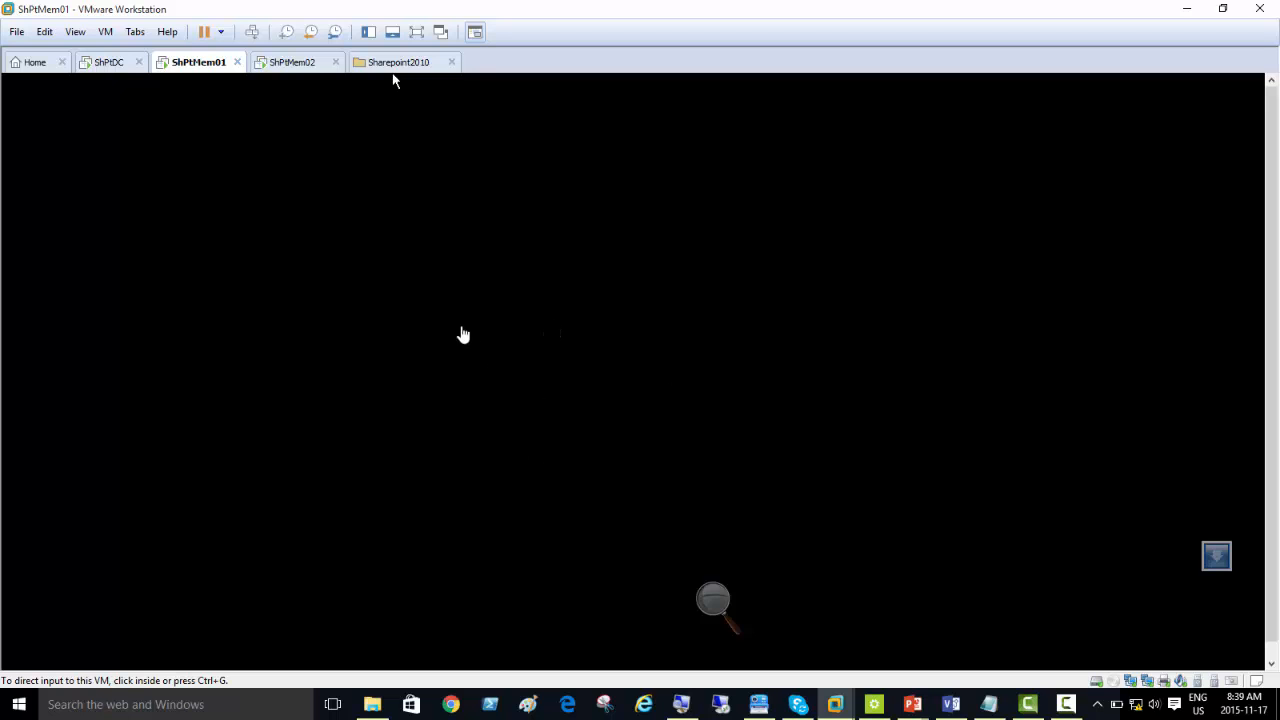
{"action": "left_click", "coordinate": [417, 270]}
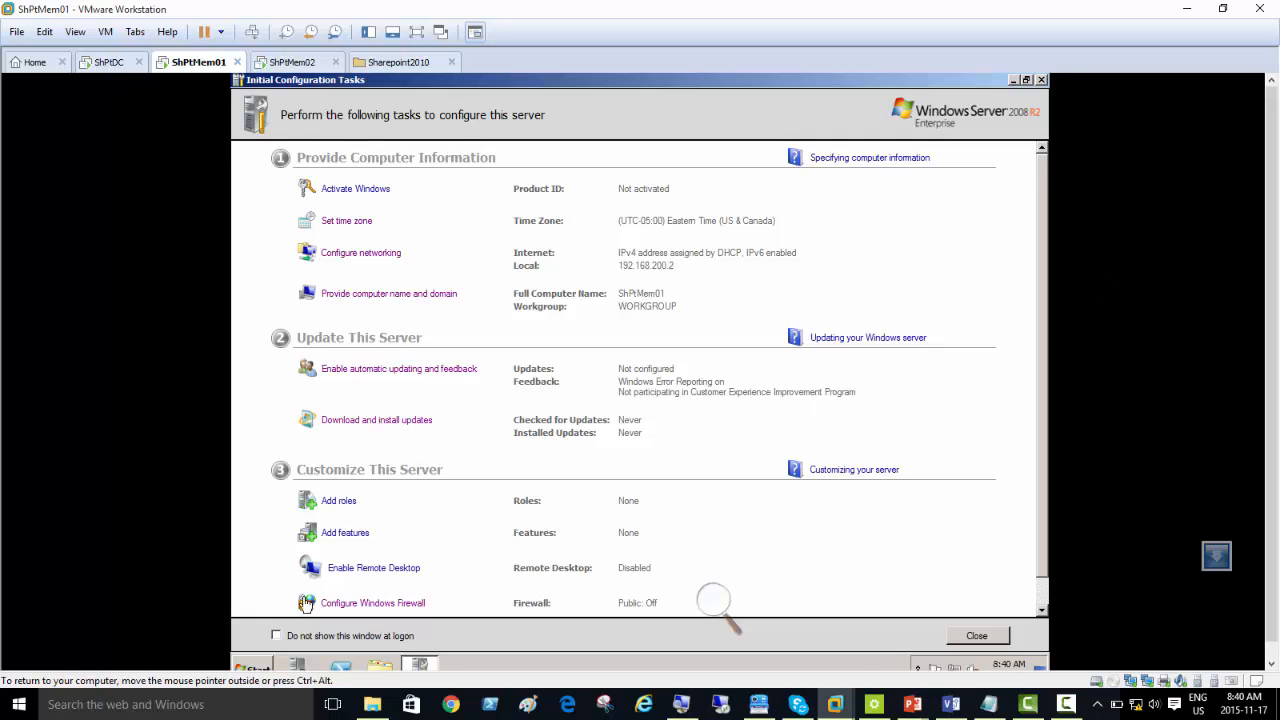
{"action": "left_click", "coordinate": [256, 667]}
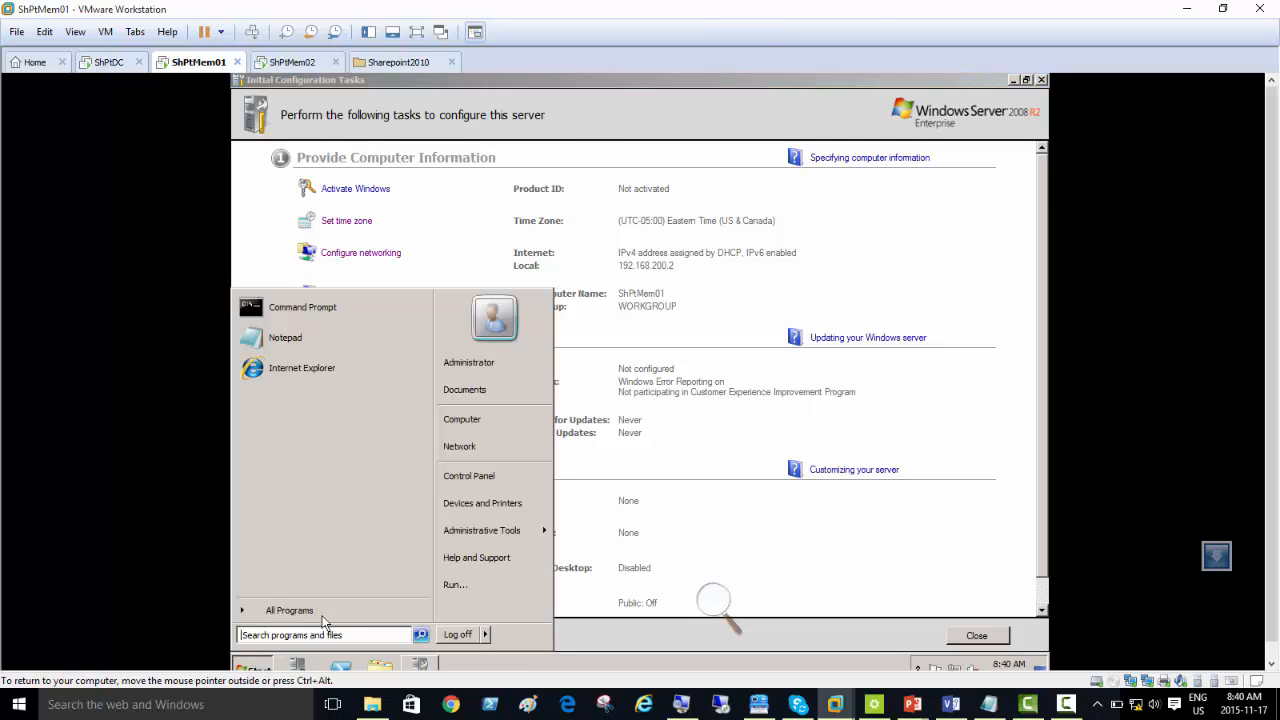
{"action": "left_click", "coordinate": [316, 308]}
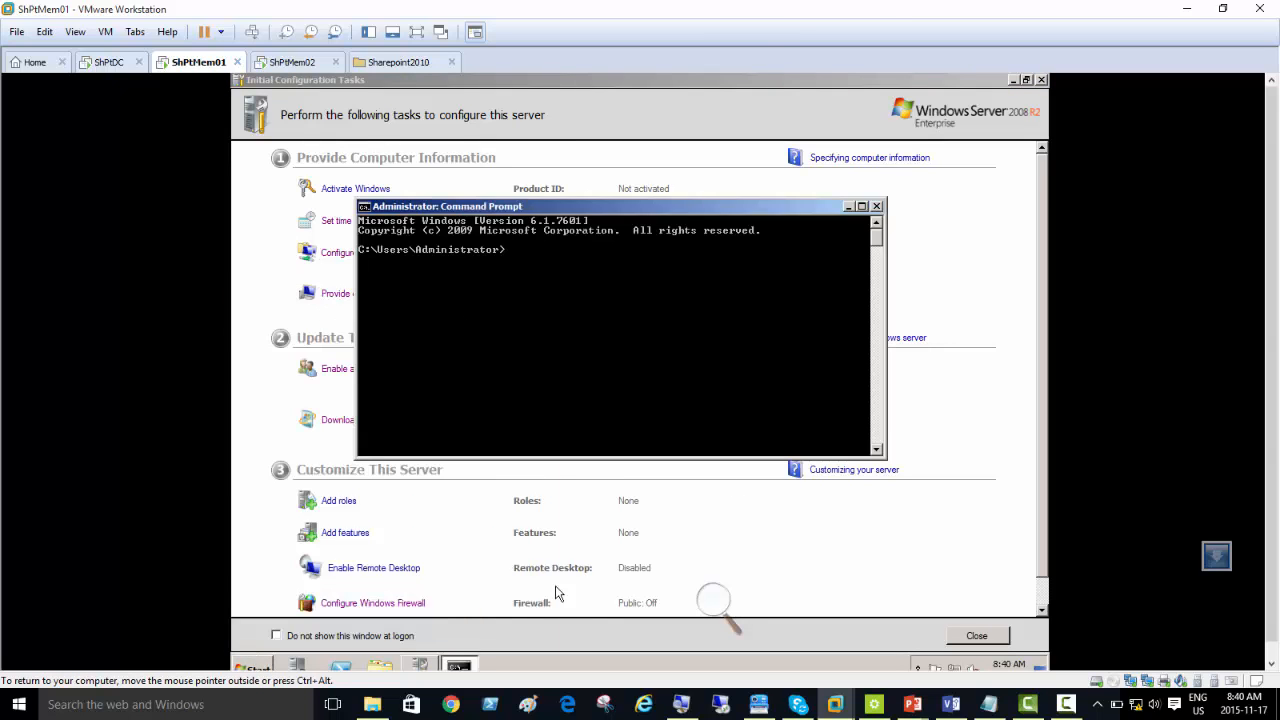
Step: Magnify the screen and run nslookup on ShPtMem01 to check its DNS server
{"action": "left_click", "coordinate": [680, 706]}
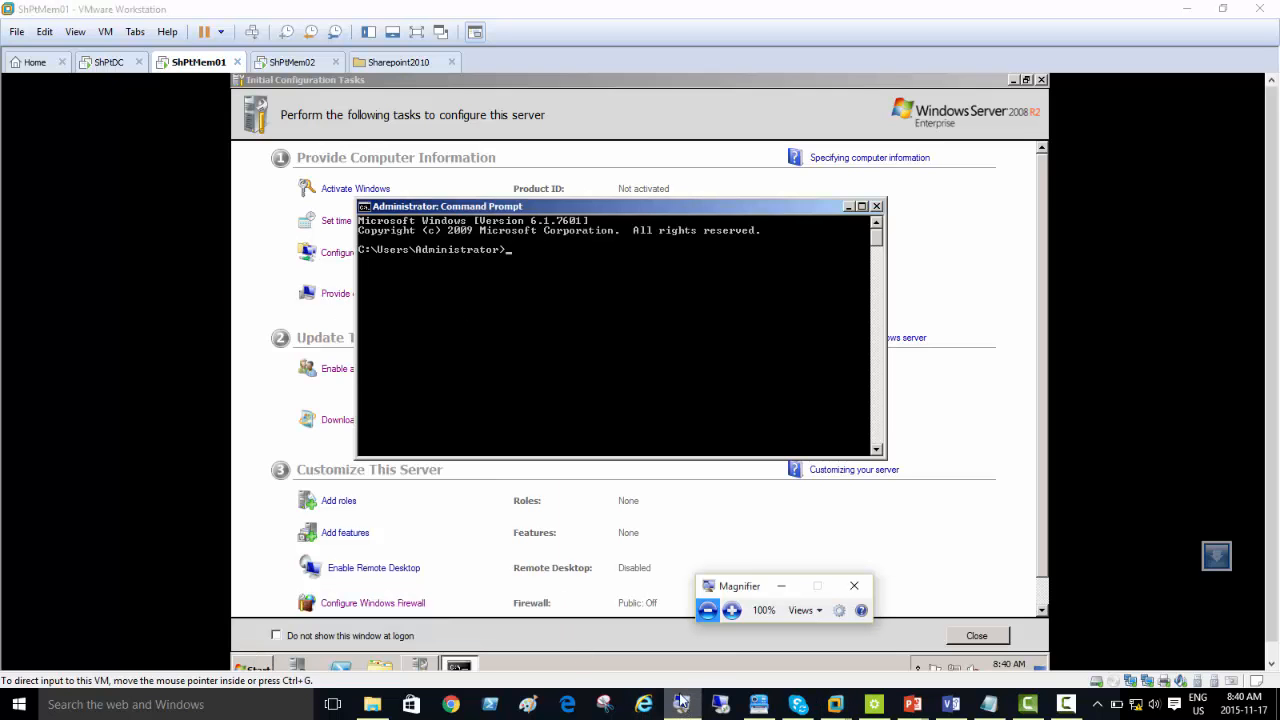
{"action": "left_click", "coordinate": [724, 607]}
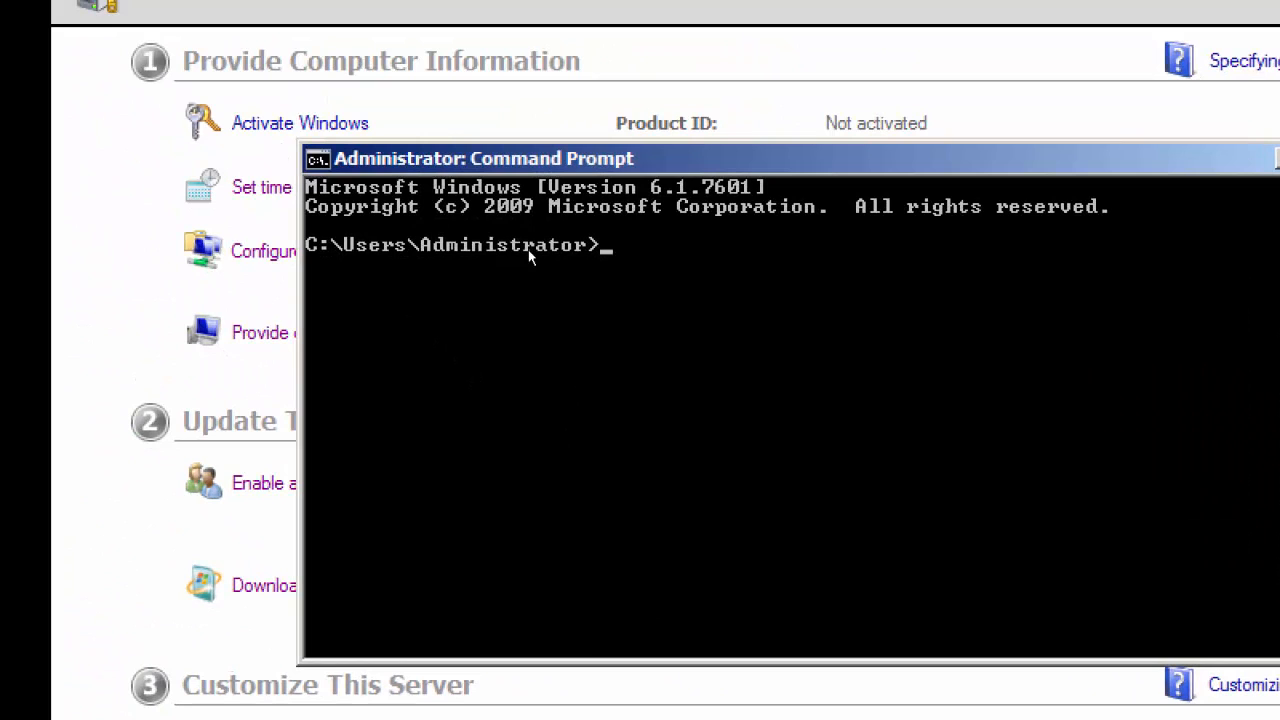
{"action": "type", "text": "nslookup"}
{"action": "key", "text": "Return"}
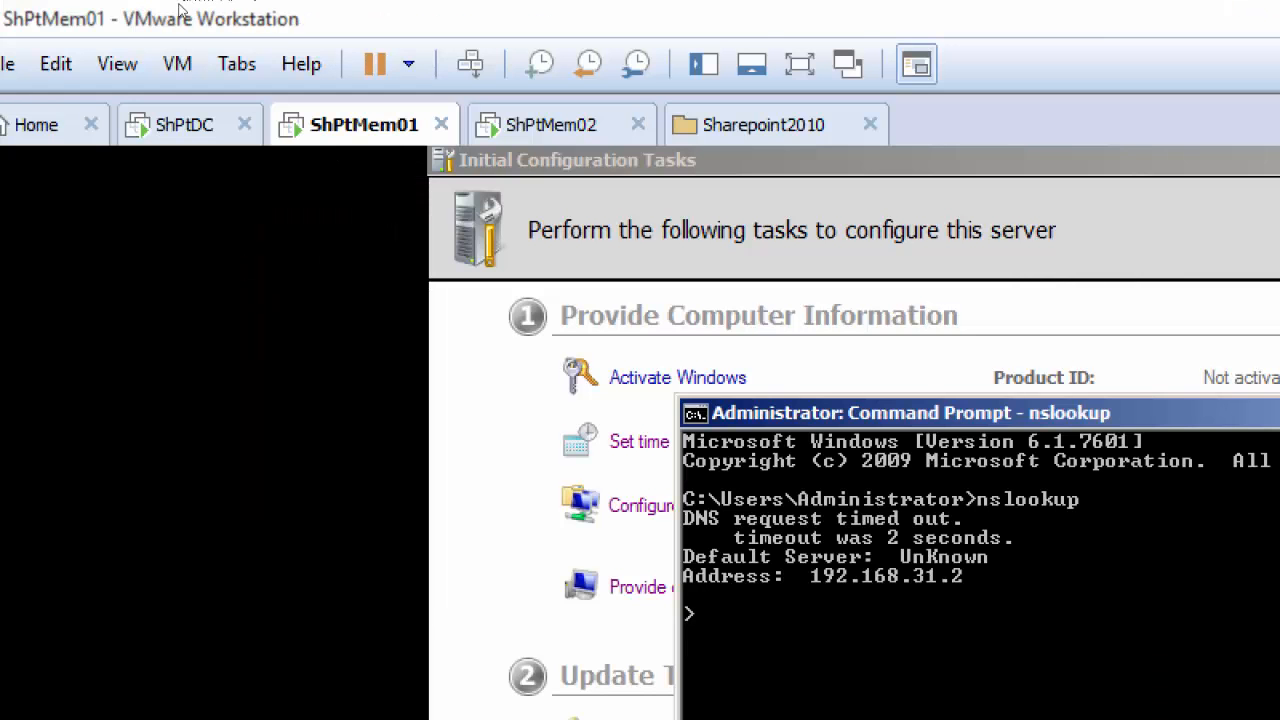
Step: Switch to the ShPtDC virtual machine, open a Command Prompt, and run nslookup to check its DNS server
{"action": "left_click", "coordinate": [140, 105]}
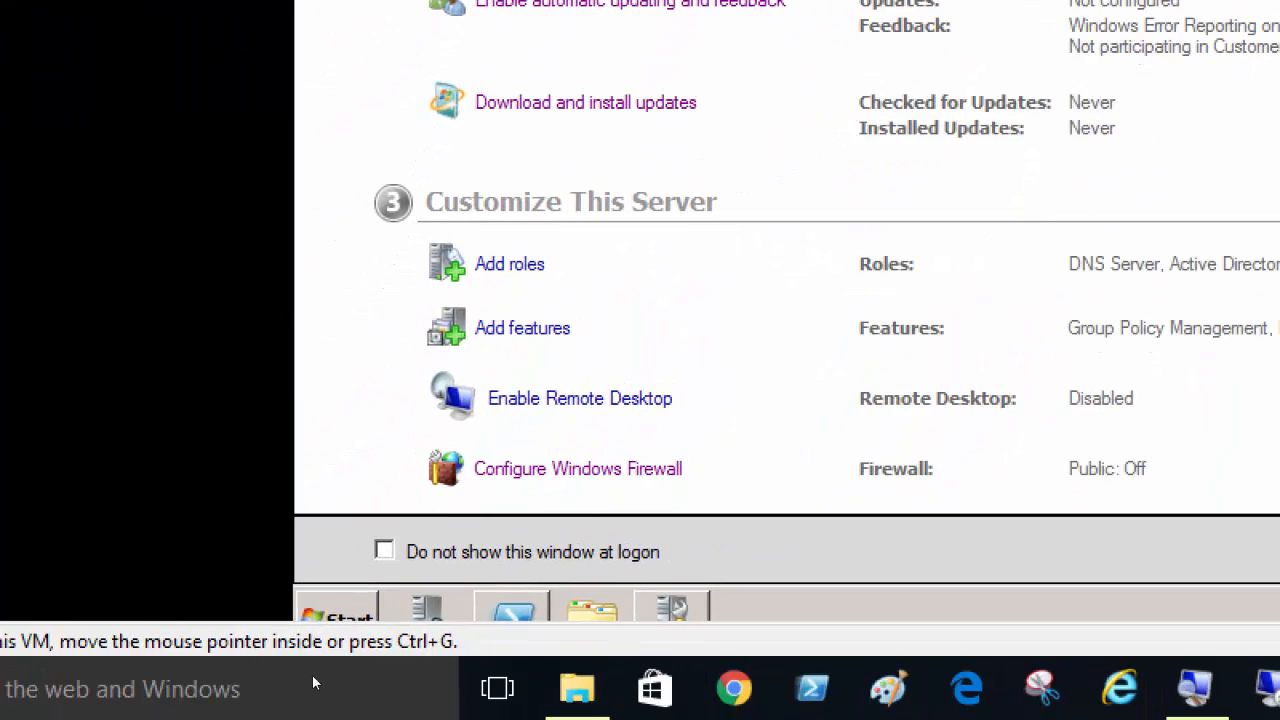
{"action": "left_click", "coordinate": [240, 713]}
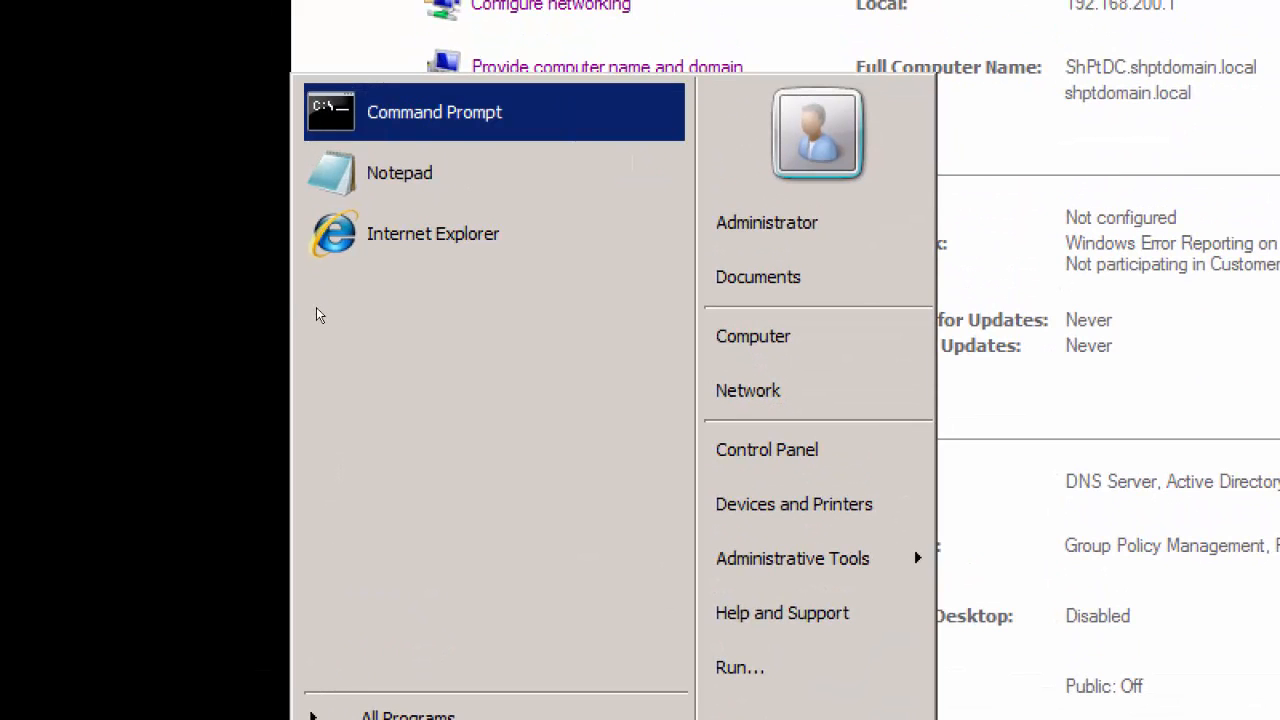
{"action": "key", "text": "Return"}
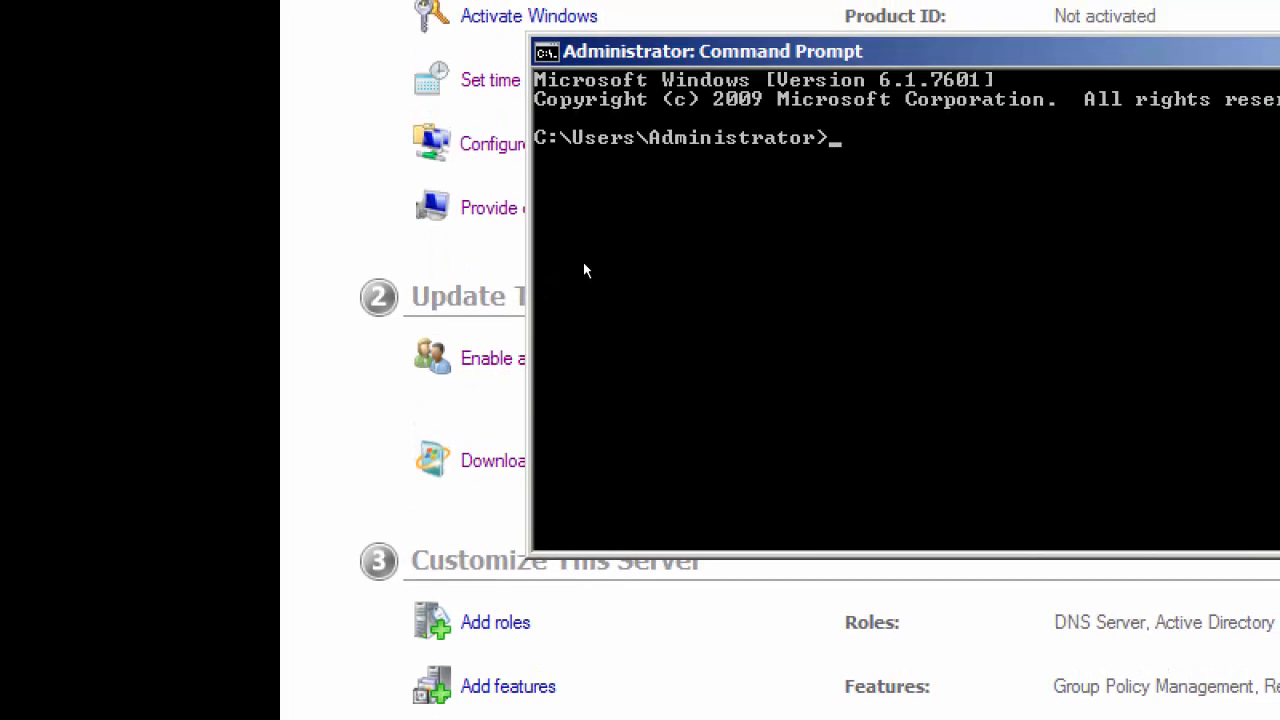
{"action": "type", "text": "nslookup"}
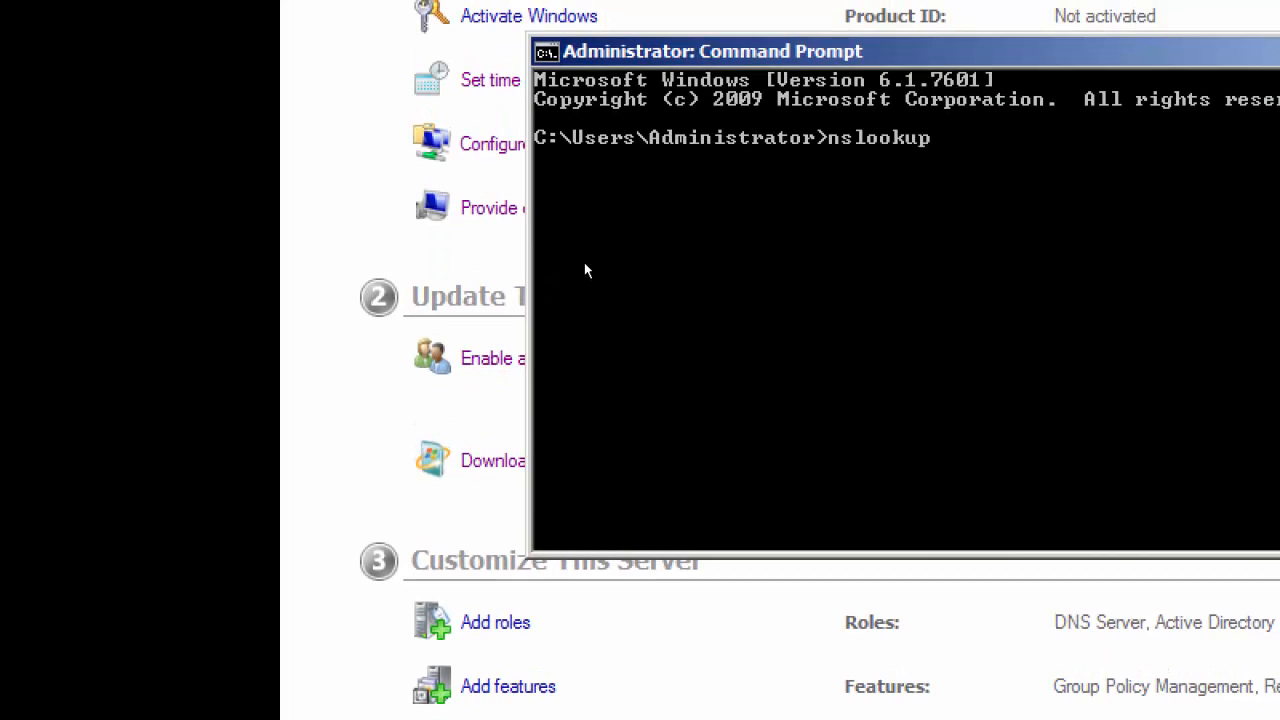
{"action": "key", "text": "Return"}
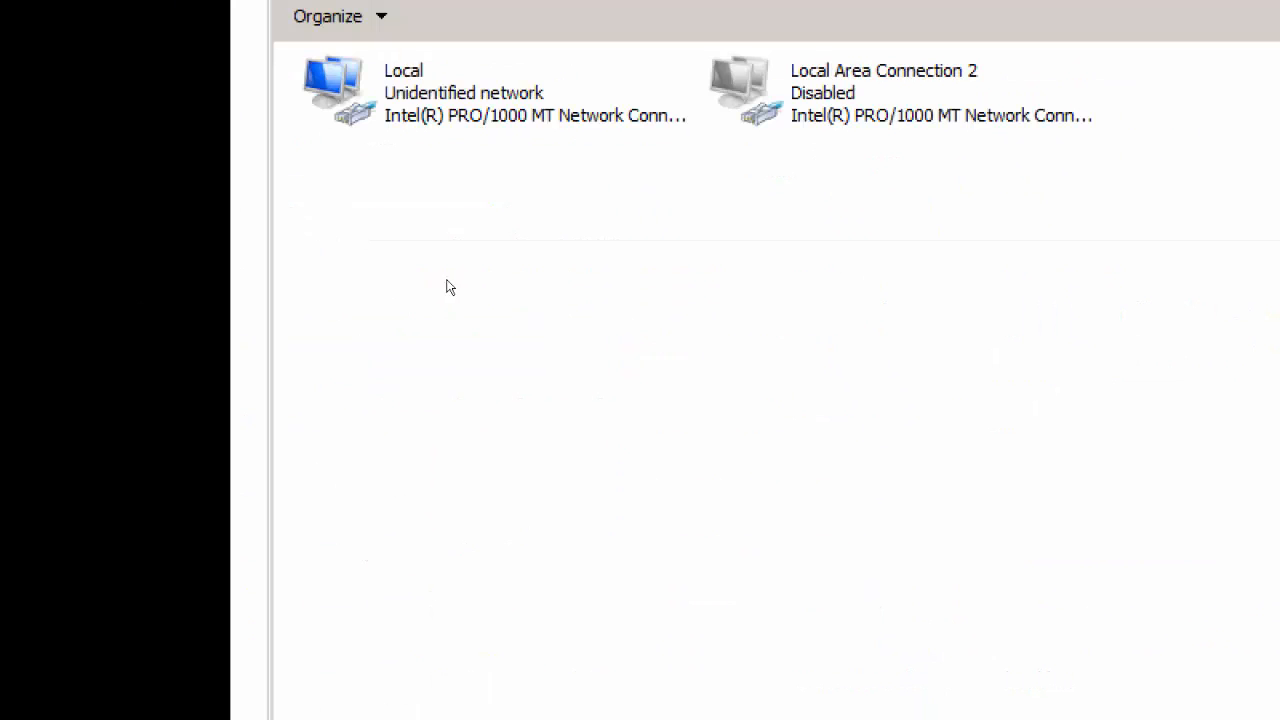
Step: Set the preferred DNS server in the Local connection's IPv4 properties to 192.168.200.1, and close the connection's dialogs
{"action": "double_click", "coordinate": [340, 92]}
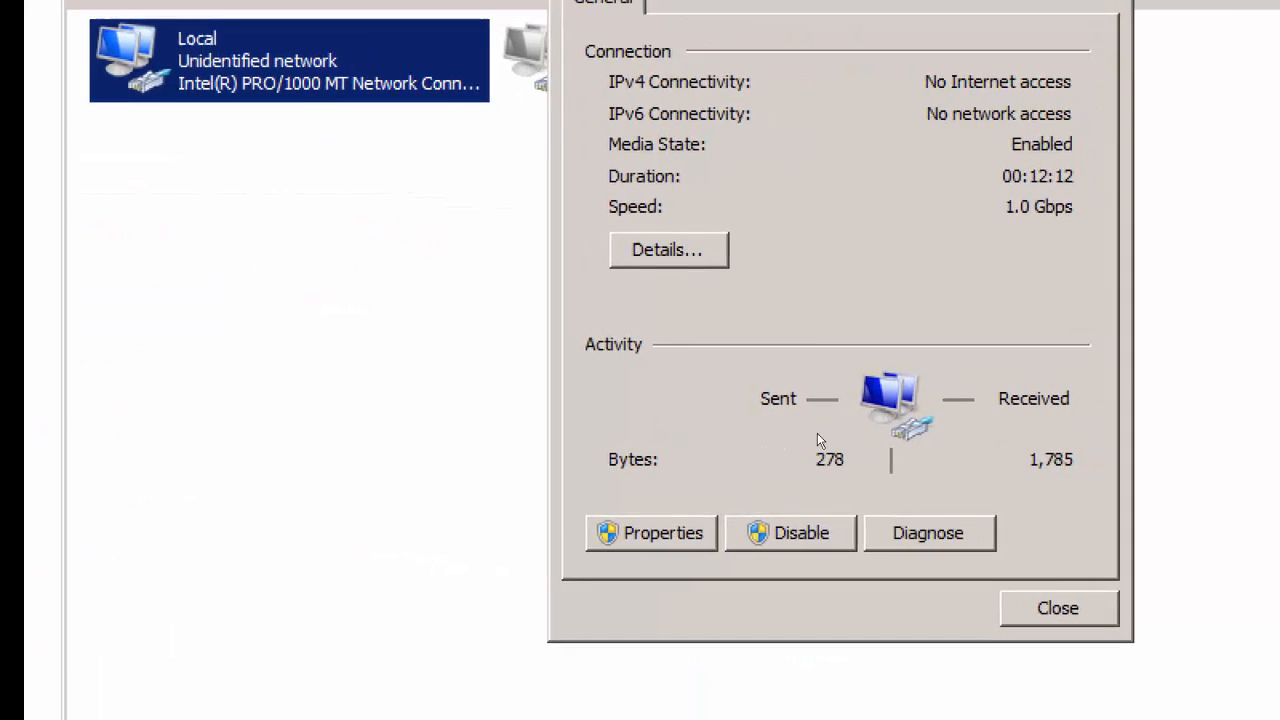
{"action": "left_click", "coordinate": [645, 532]}
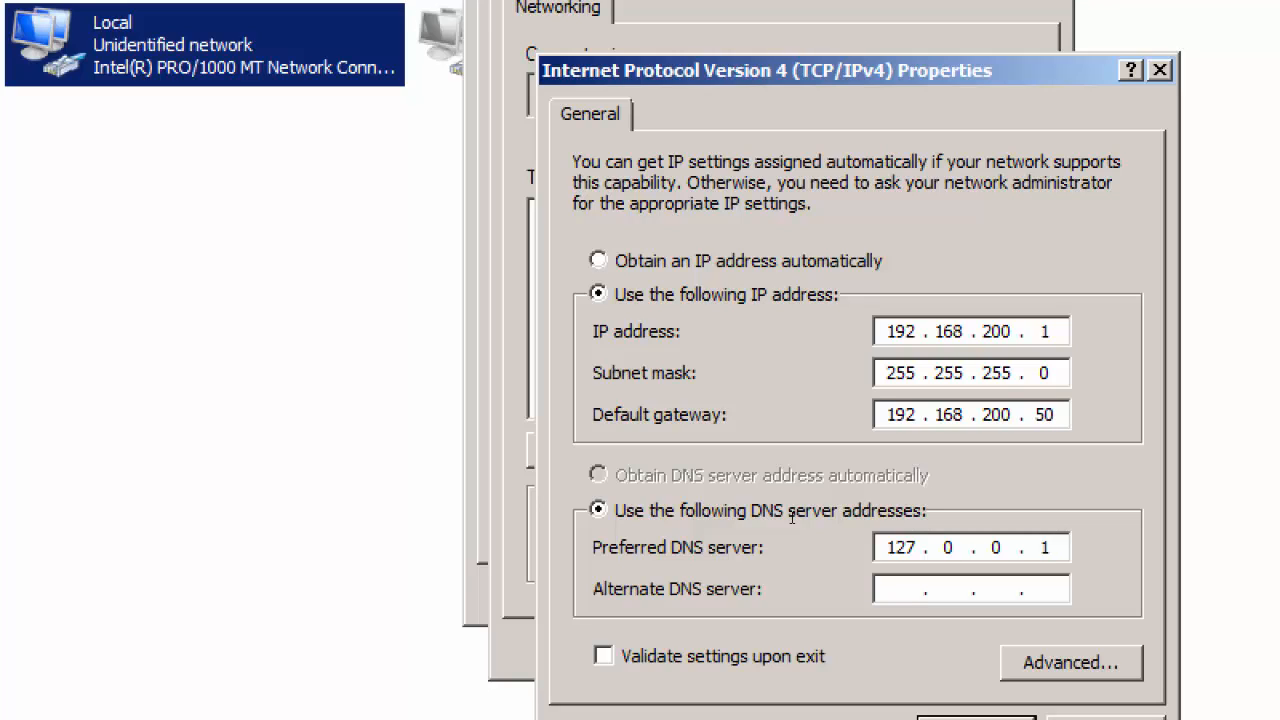
{"action": "key", "text": "BackSpace"}
{"action": "key", "text": "BackSpace"}
{"action": "key", "text": "BackSpace"}
{"action": "key", "text": "BackSpace"}
{"action": "key", "text": "BackSpace"}
{"action": "key", "text": "BackSpace"}
{"action": "type", "text": "192 . 168 . 100"}
{"action": "key", "text": "BackSpace"}
{"action": "key", "text": "BackSpace"}
{"action": "key", "text": "BackSpace"}
{"action": "type", "text": "200 . 1"}
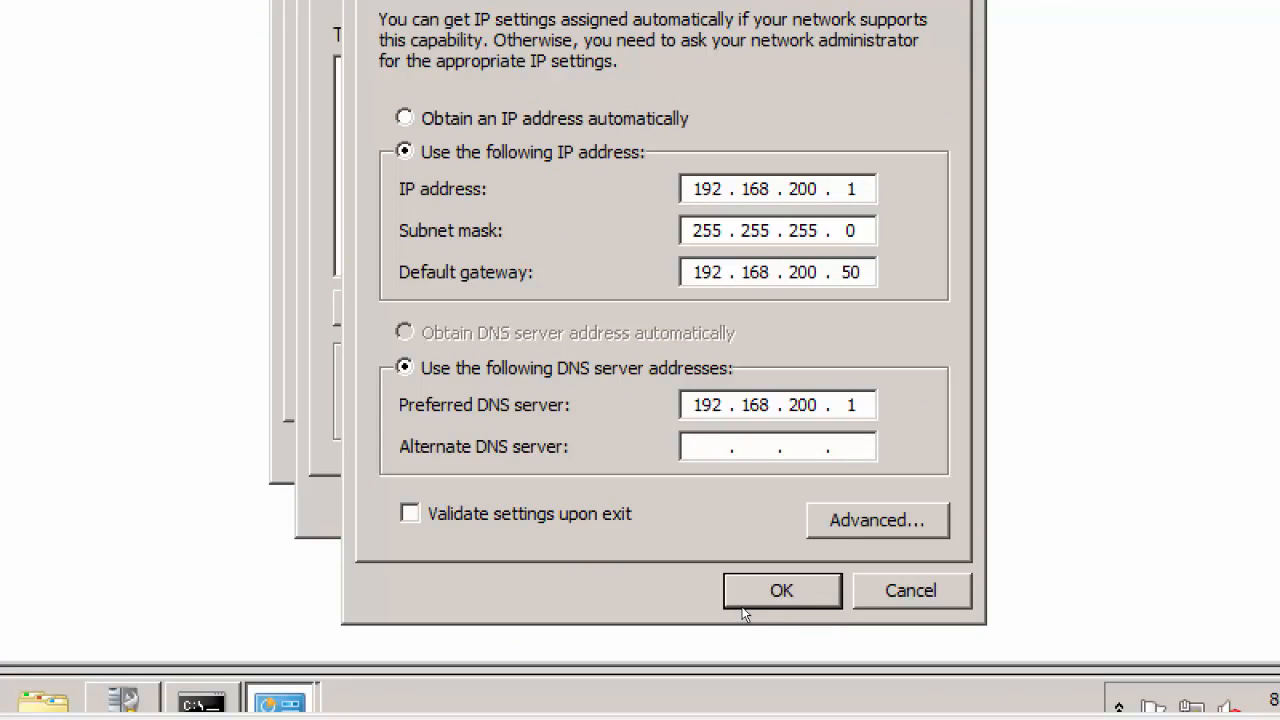
{"action": "left_click", "coordinate": [741, 606]}
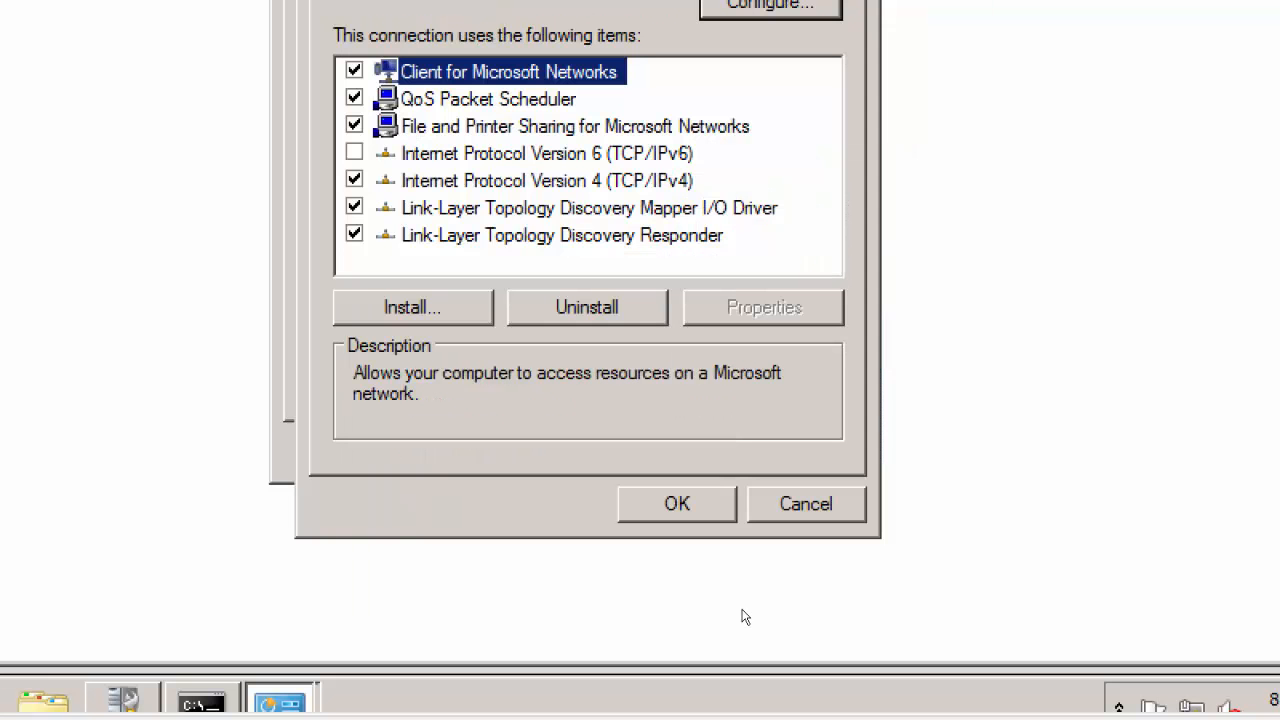
{"action": "left_click", "coordinate": [677, 504]}
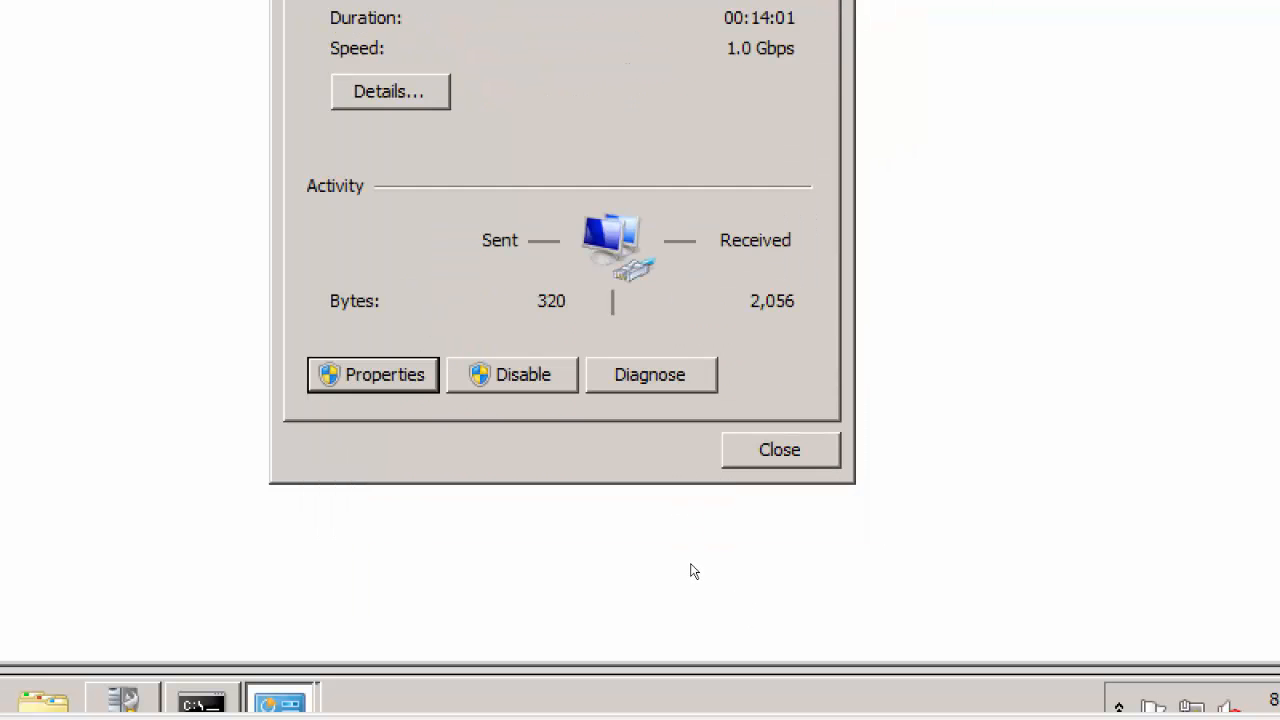
{"action": "left_click", "coordinate": [780, 448]}
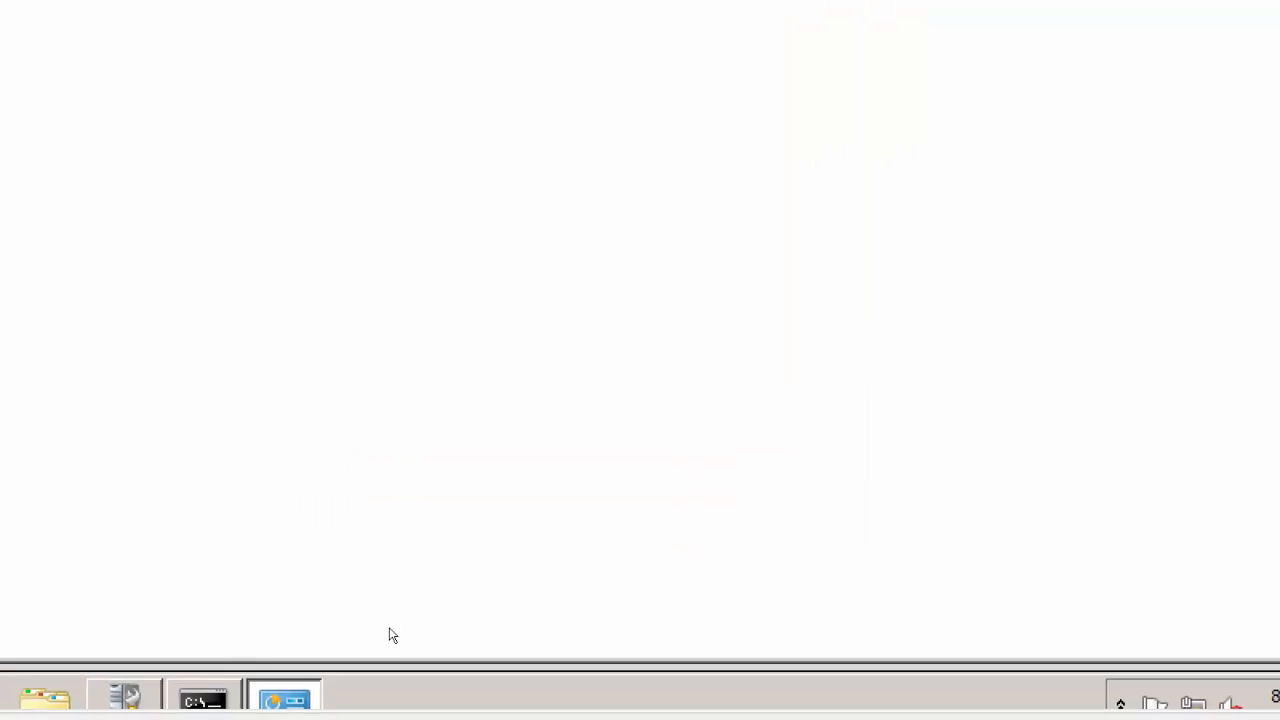
Step: Return to ShPtDC's Command Prompt, exit the running nslookup session, and run nslookup again
{"action": "left_click", "coordinate": [215, 655]}
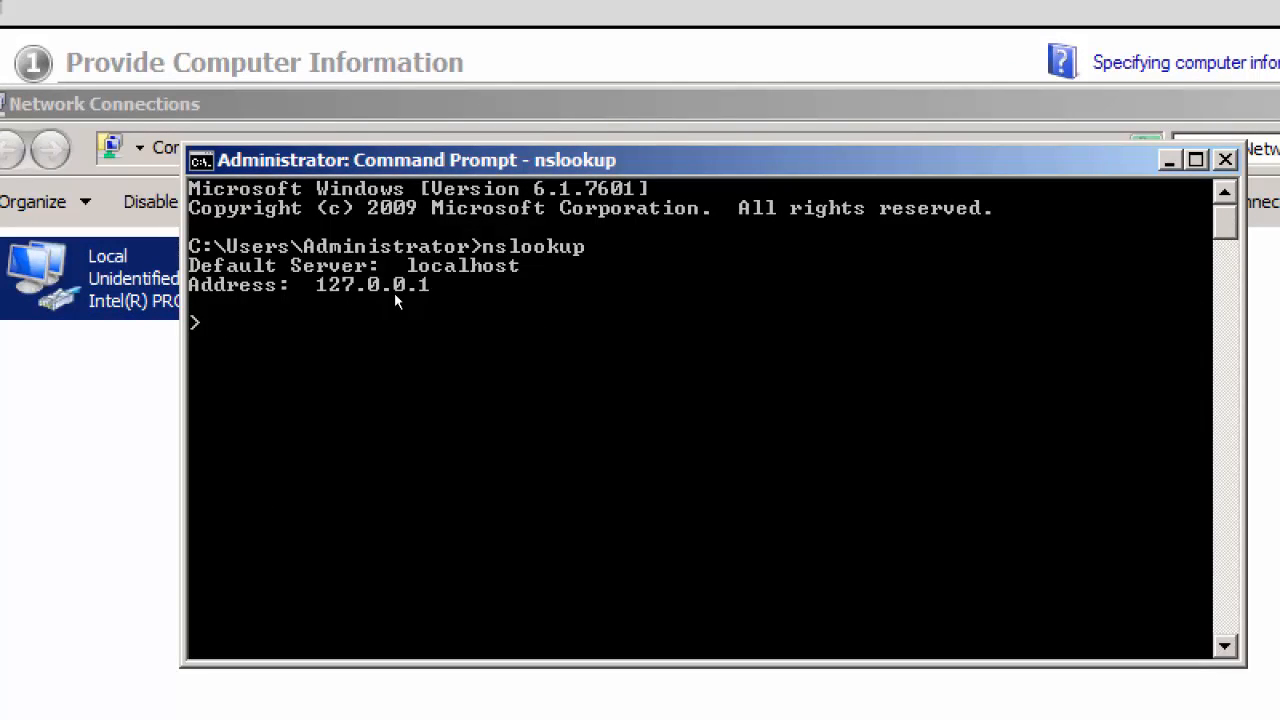
{"action": "key", "text": "ctrl+c"}
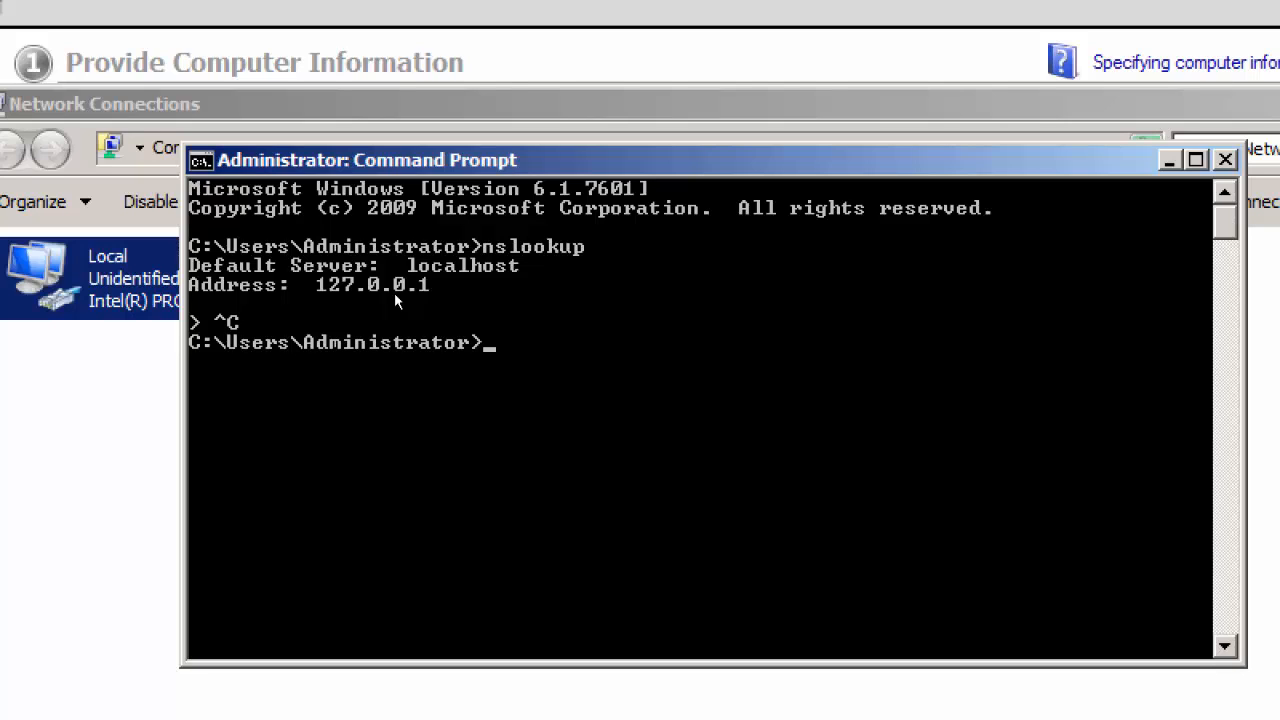
{"action": "key", "text": "Up"}
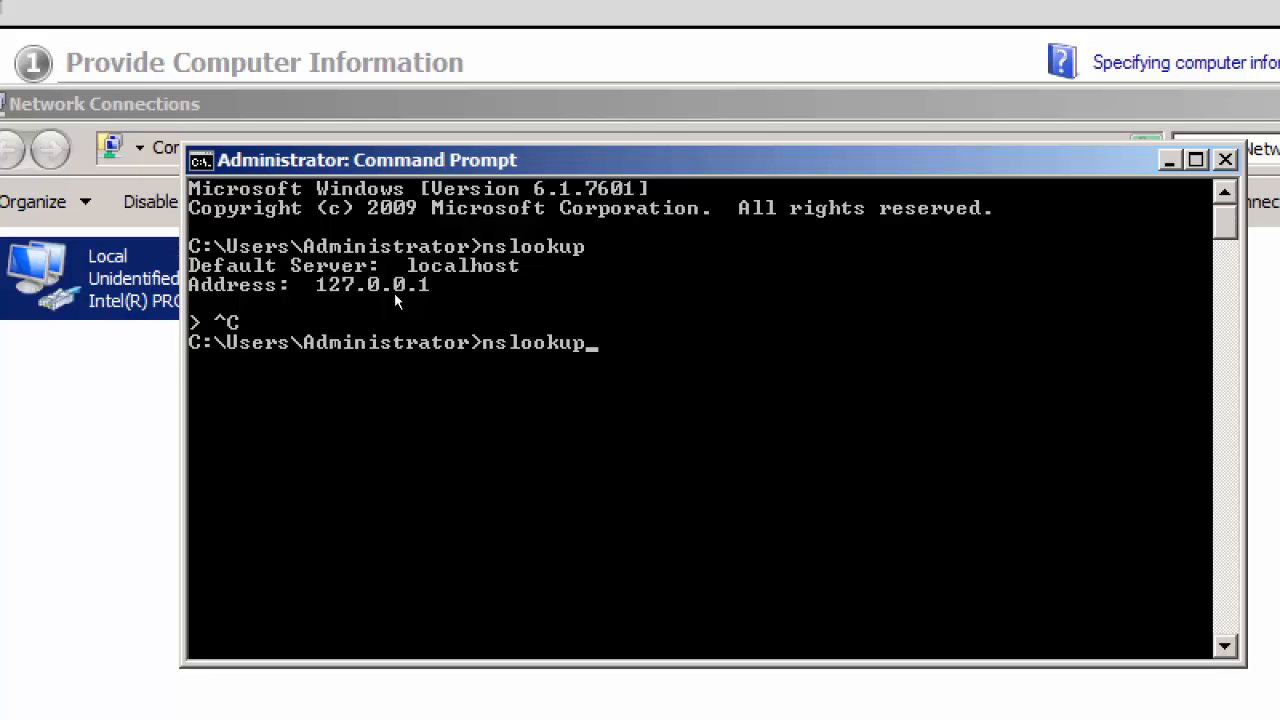
{"action": "key", "text": "Return"}
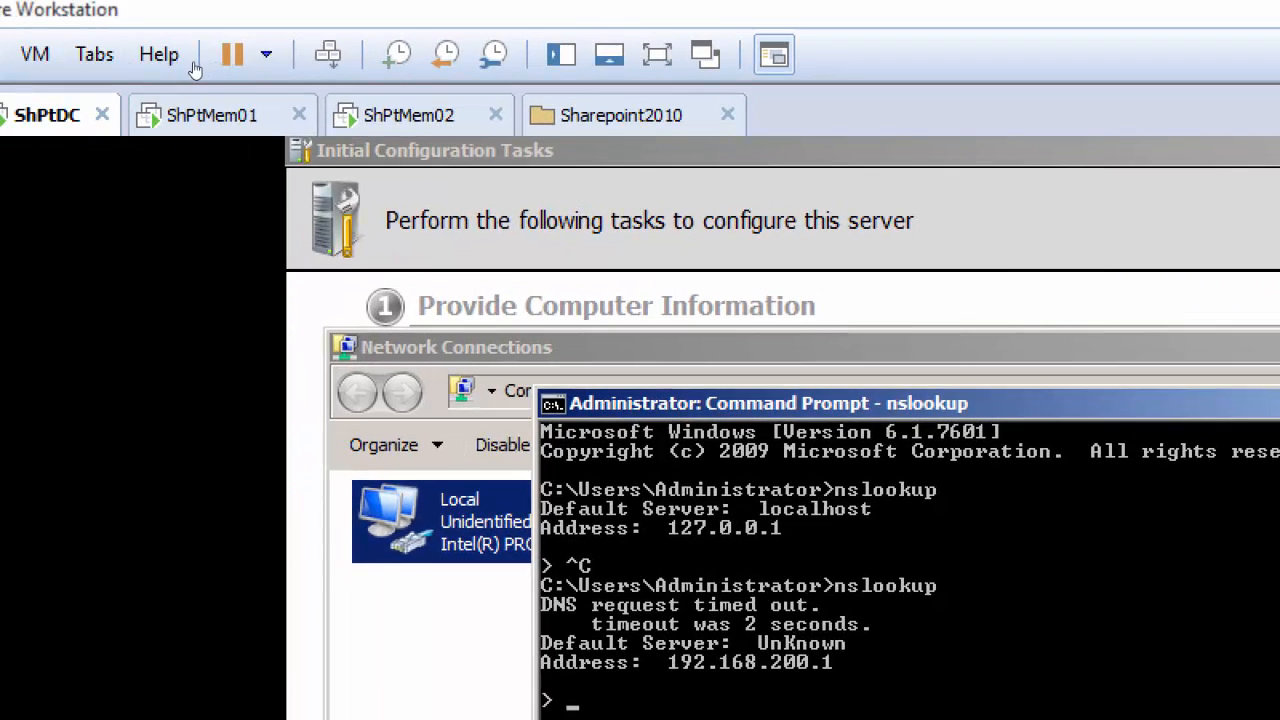
Step: Switch back to ShPtMem01, exit its open nslookup session, and rerun nslookup to recheck the DNS server
{"action": "left_click", "coordinate": [72, 112]}
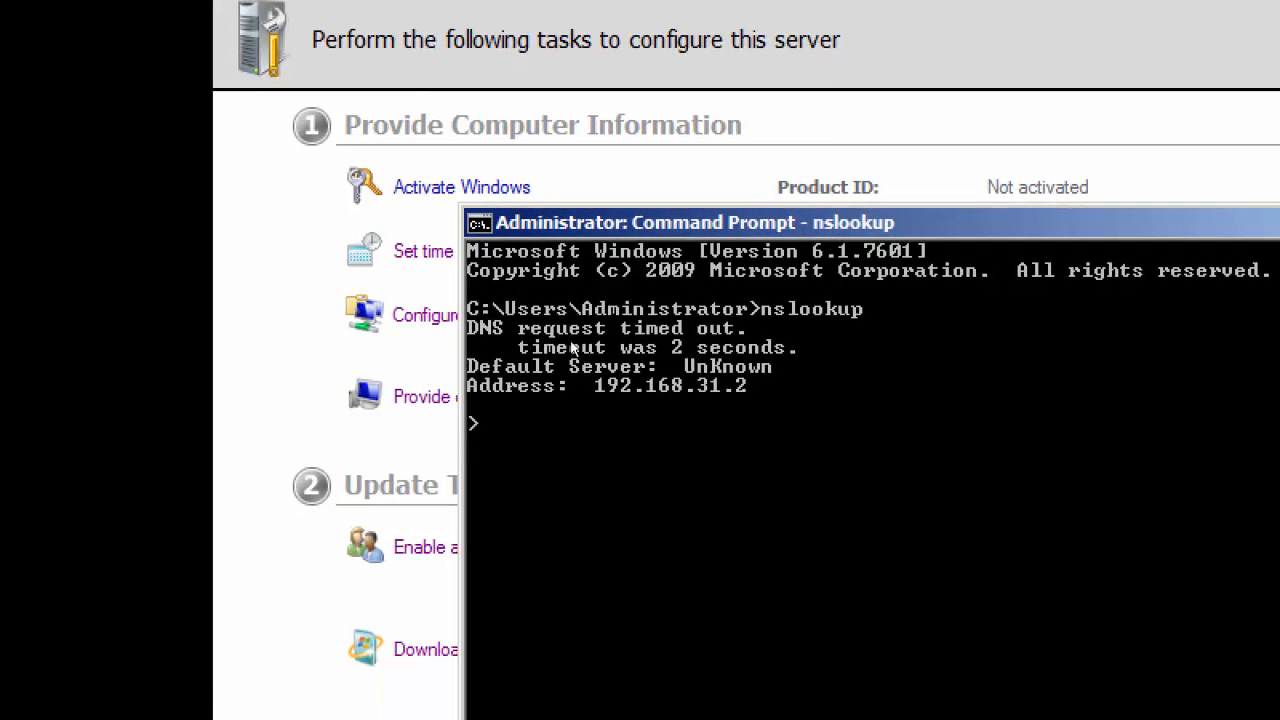
{"action": "key", "text": "ctrl+c"}
{"action": "key", "text": "Up"}
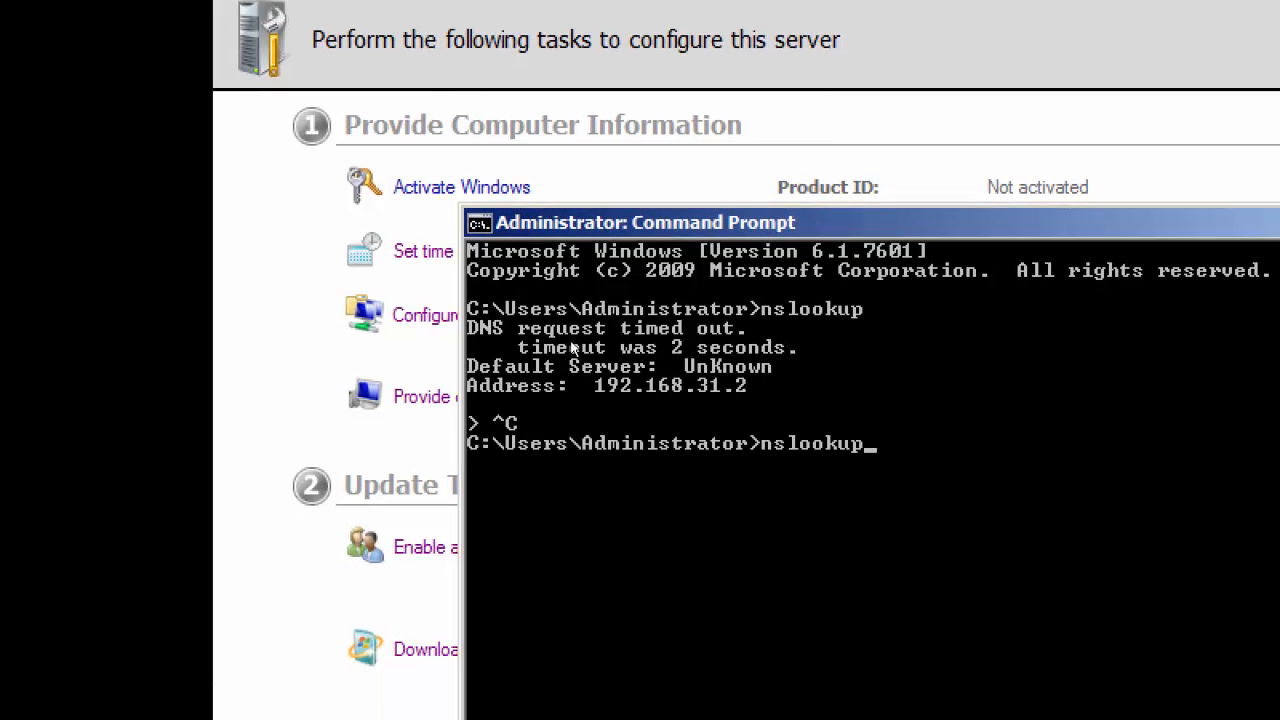
{"action": "key", "text": "Return"}
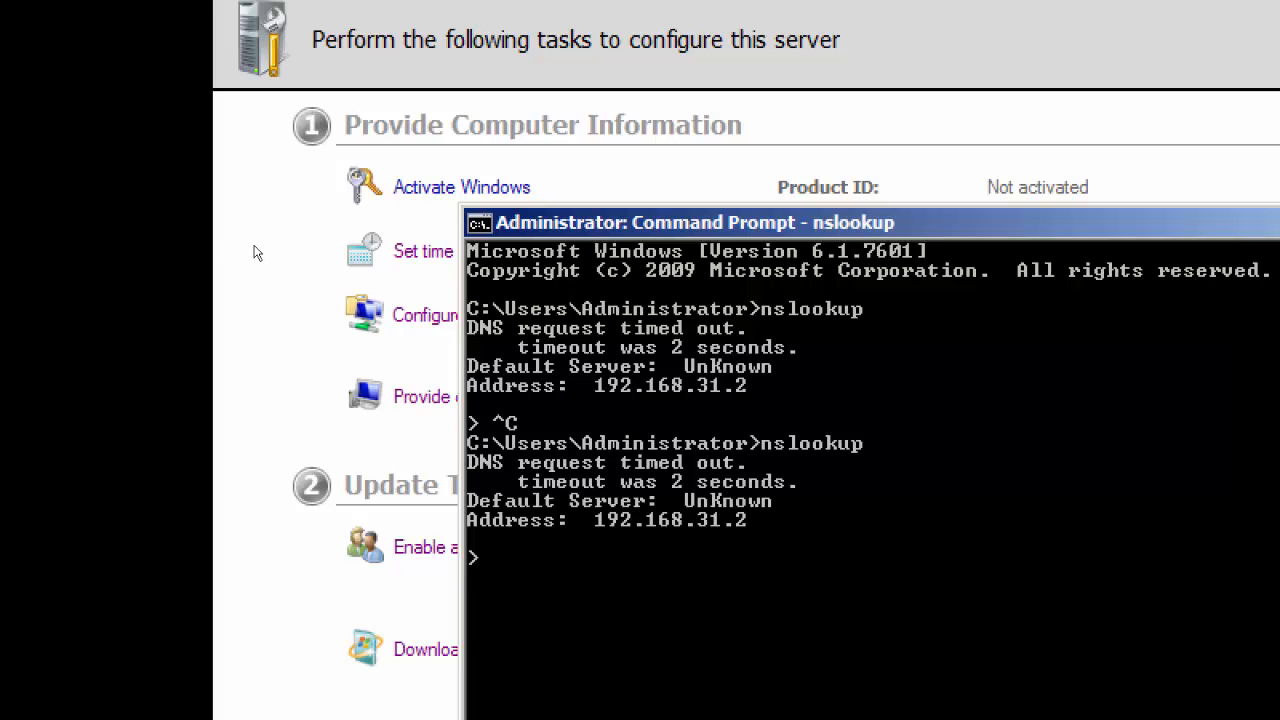
Step: Open ShPtMem01's network connections and examine the Local connection's address and DNS details, closing its dialogs when done
{"action": "left_click", "coordinate": [256, 252]}
{"action": "left_click", "coordinate": [420, 315]}
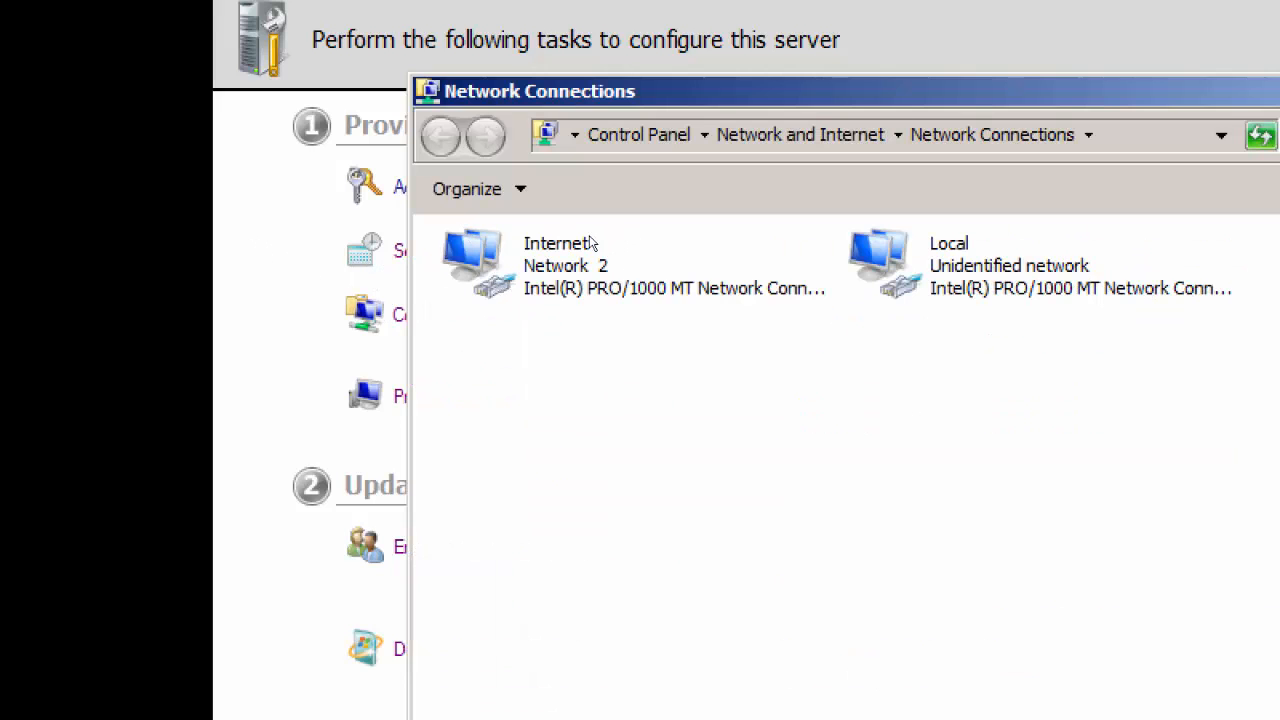
{"action": "key", "text": "Right"}
{"action": "key", "text": "Return"}
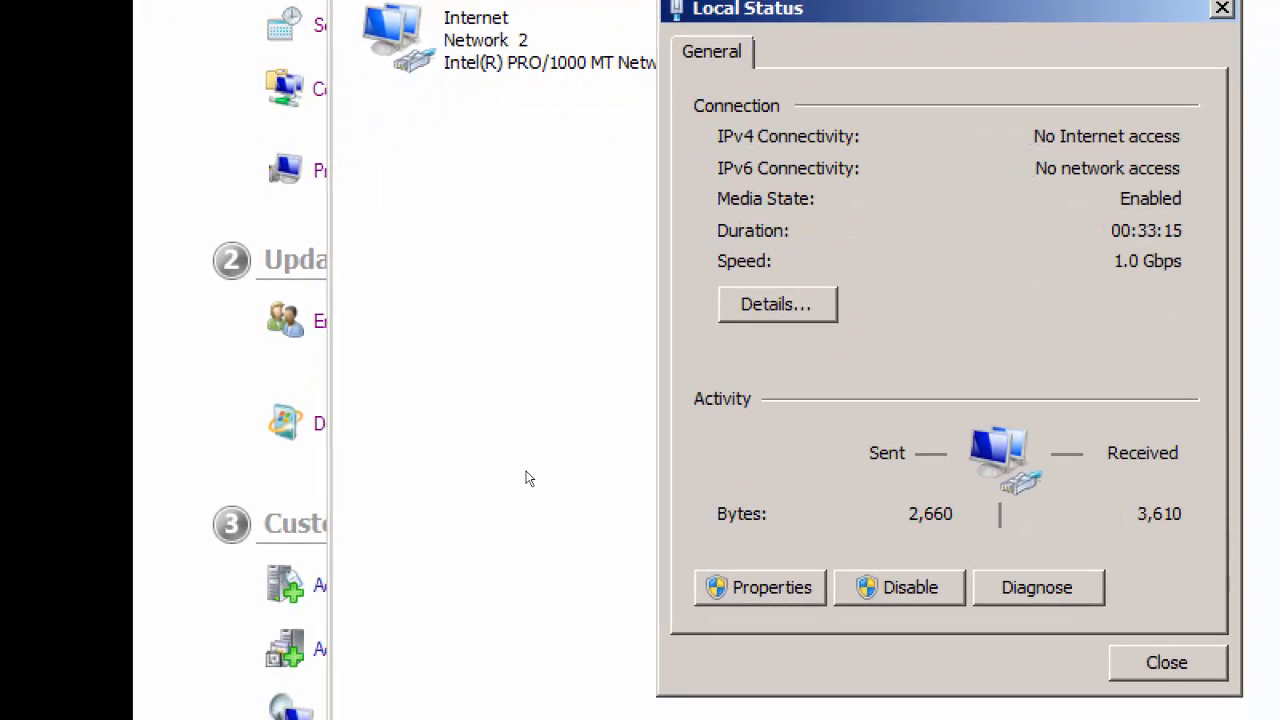
{"action": "left_click", "coordinate": [777, 304]}
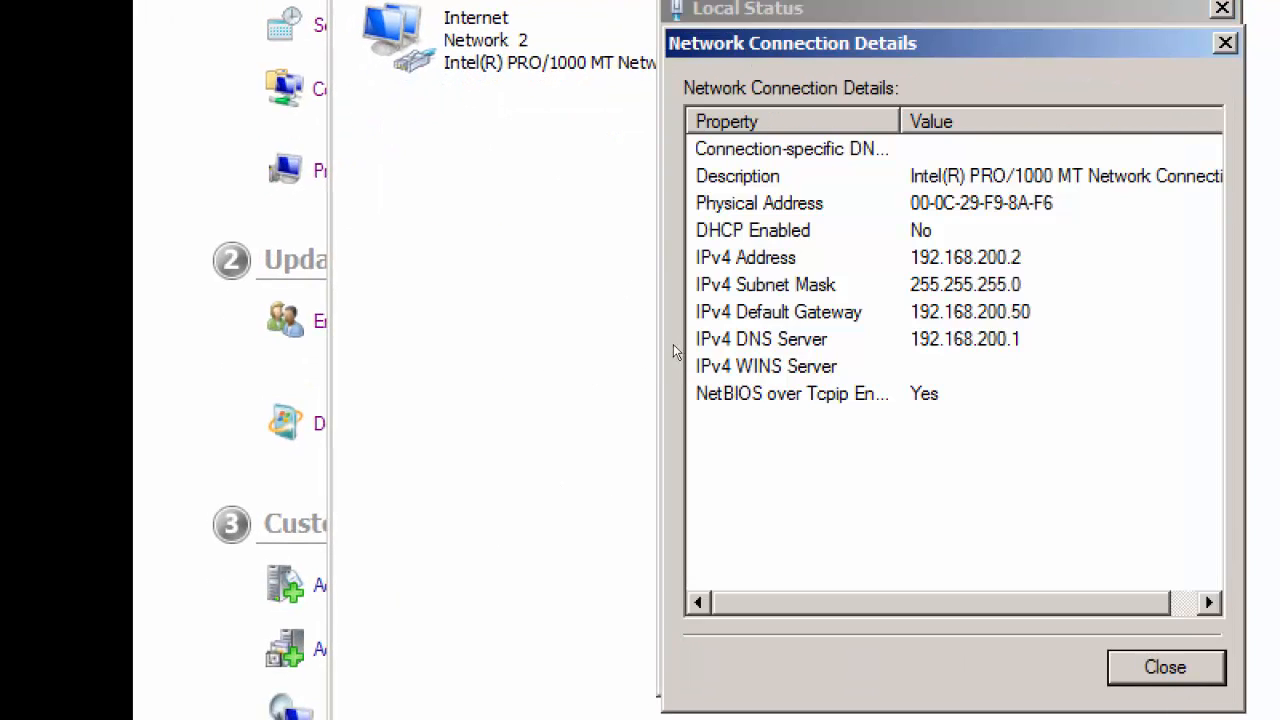
{"action": "key", "text": "Escape"}
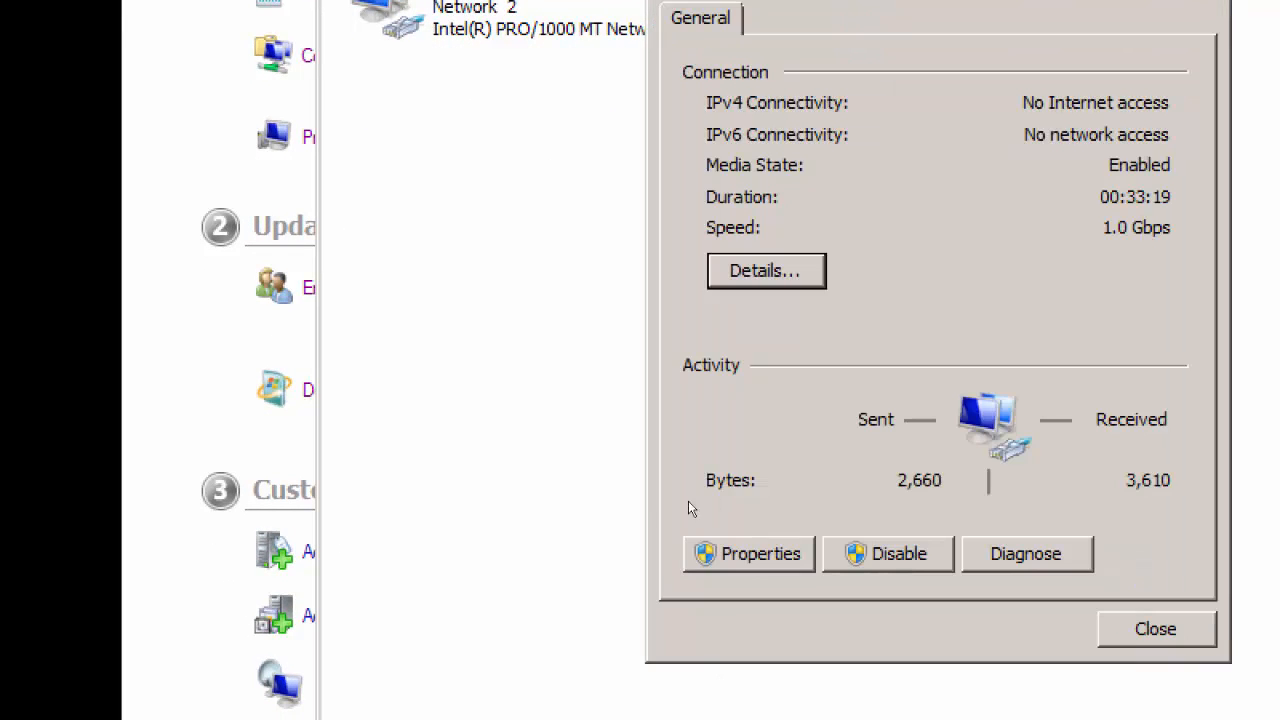
{"action": "left_click", "coordinate": [1157, 629]}
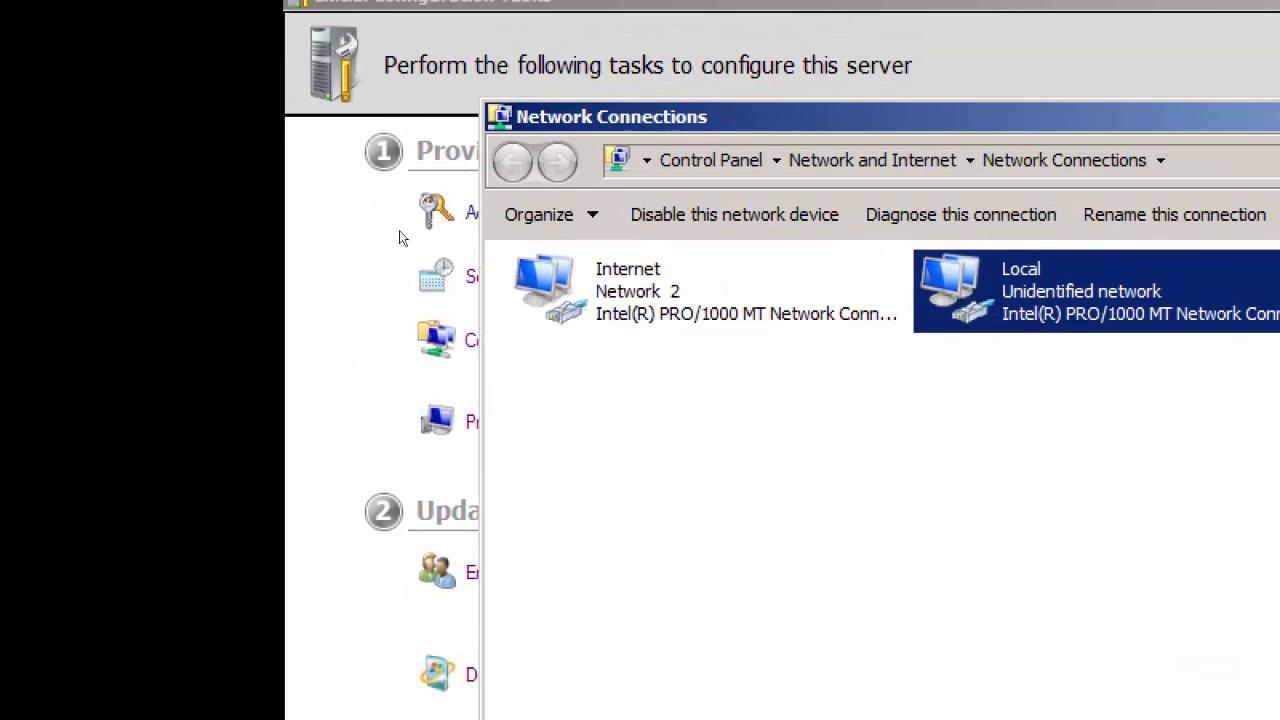
Step: Disable the Internet network connection on ShPtMem01 and return to the Initial Configuration Tasks window
{"action": "right_click", "coordinate": [448, 17]}
{"action": "left_click", "coordinate": [658, 321]}
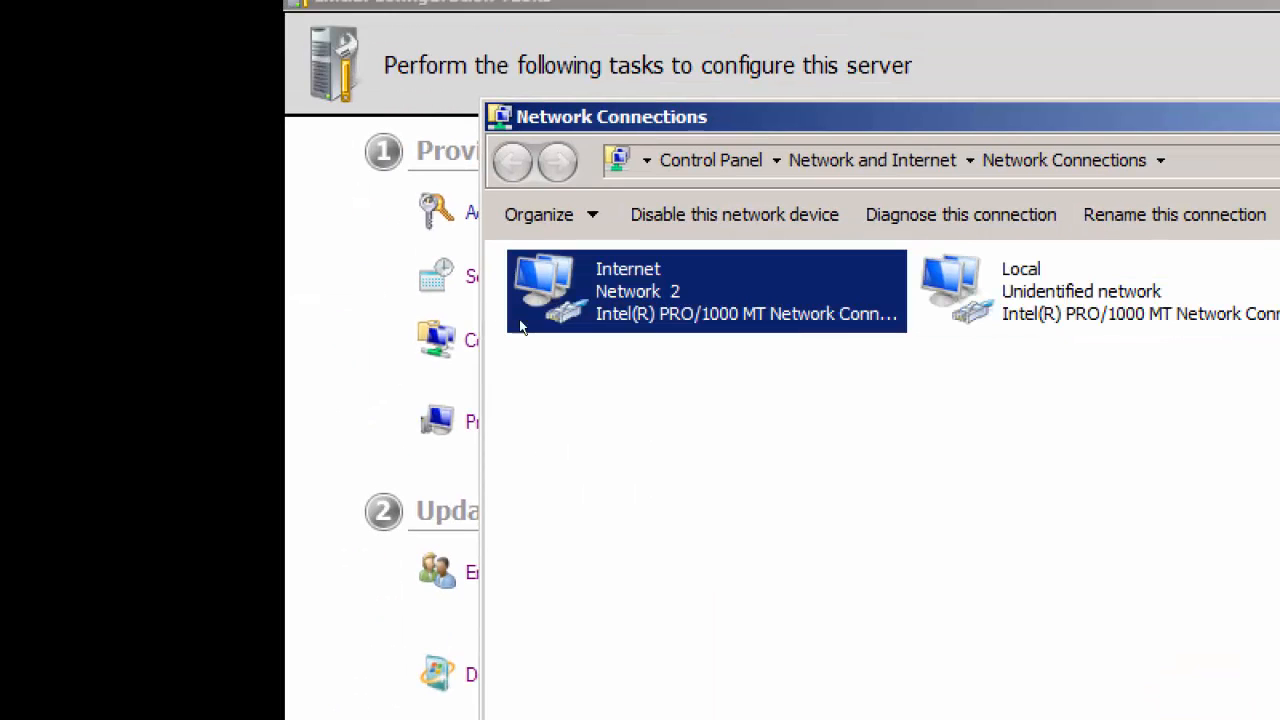
{"action": "left_click", "coordinate": [262, 254]}
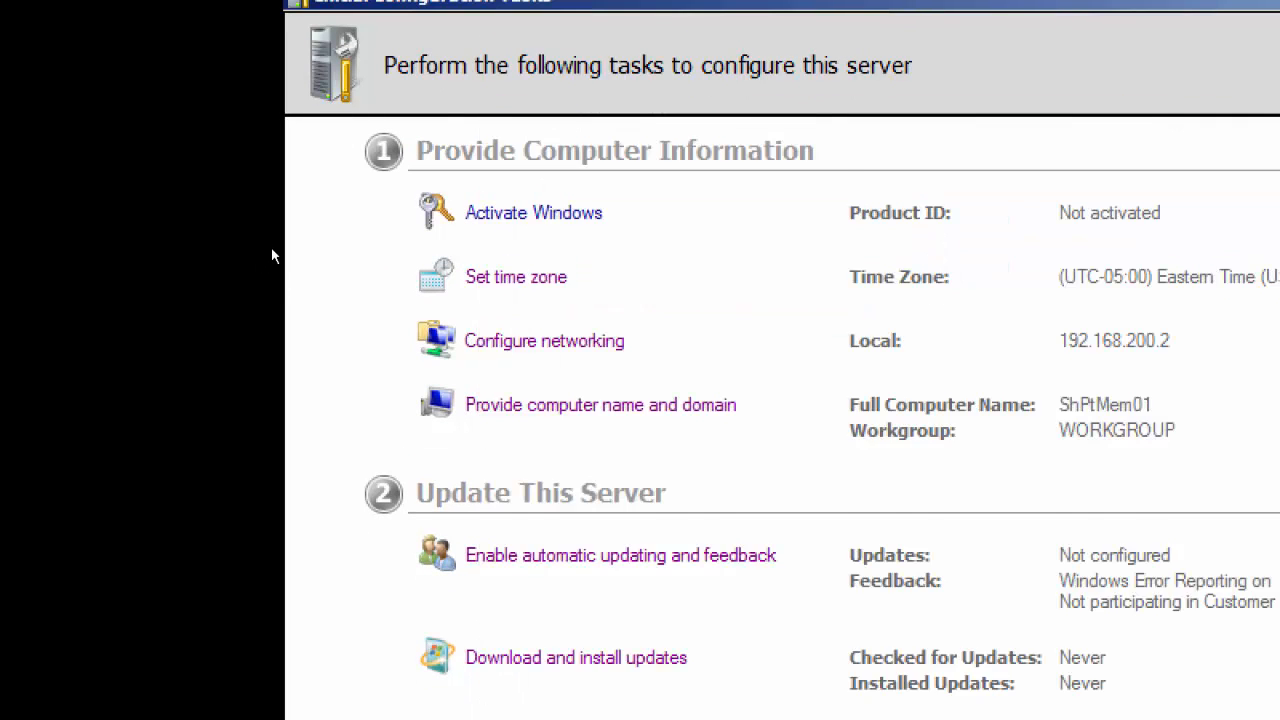
Step: Return to ShPtMem01's Command Prompt, exit the open nslookup session, and run nslookup again to recheck the DNS server
{"action": "scroll", "coordinate": [271, 248], "scroll_direction": "down", "scroll_amount": 1}
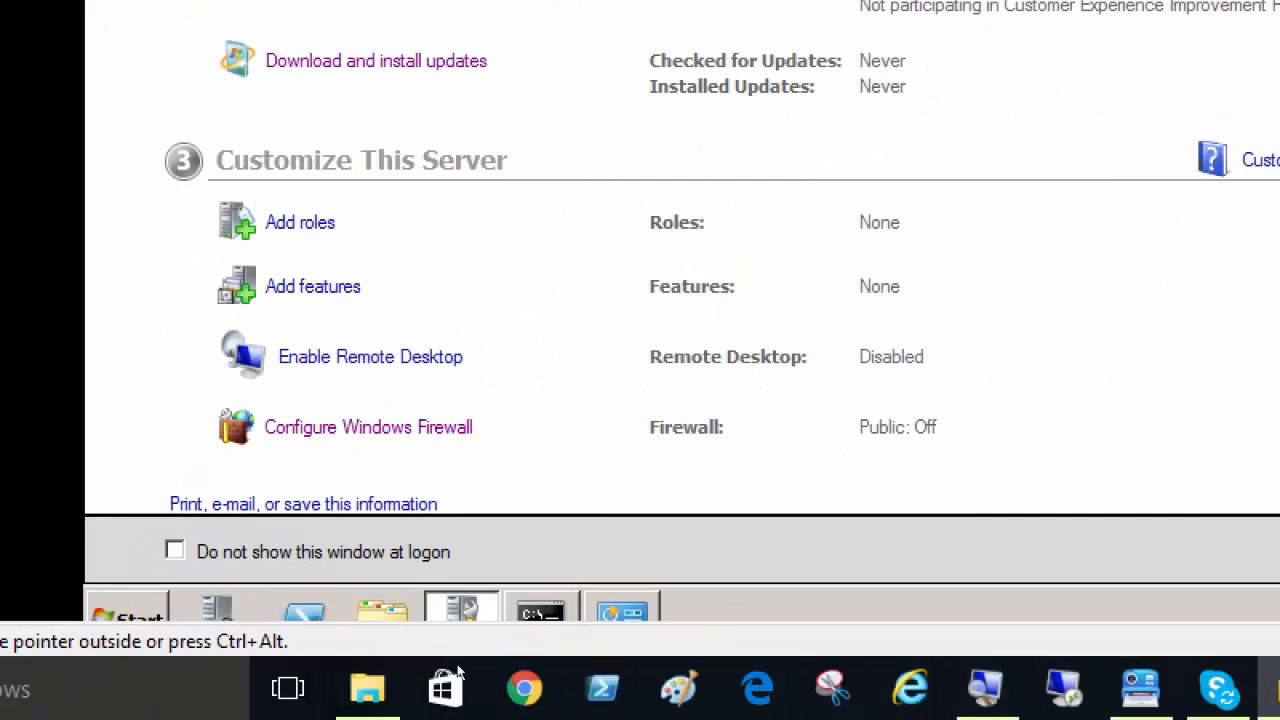
{"action": "left_click", "coordinate": [541, 609]}
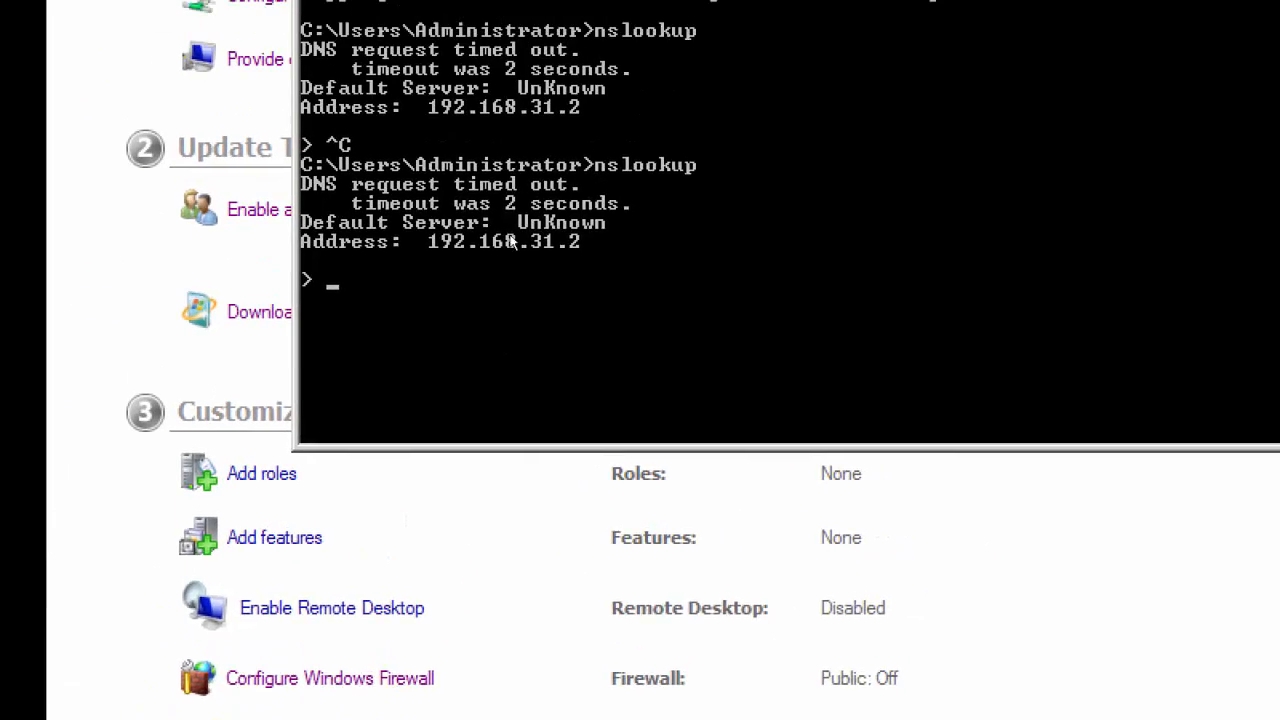
{"action": "key", "text": "ctrl+c"}
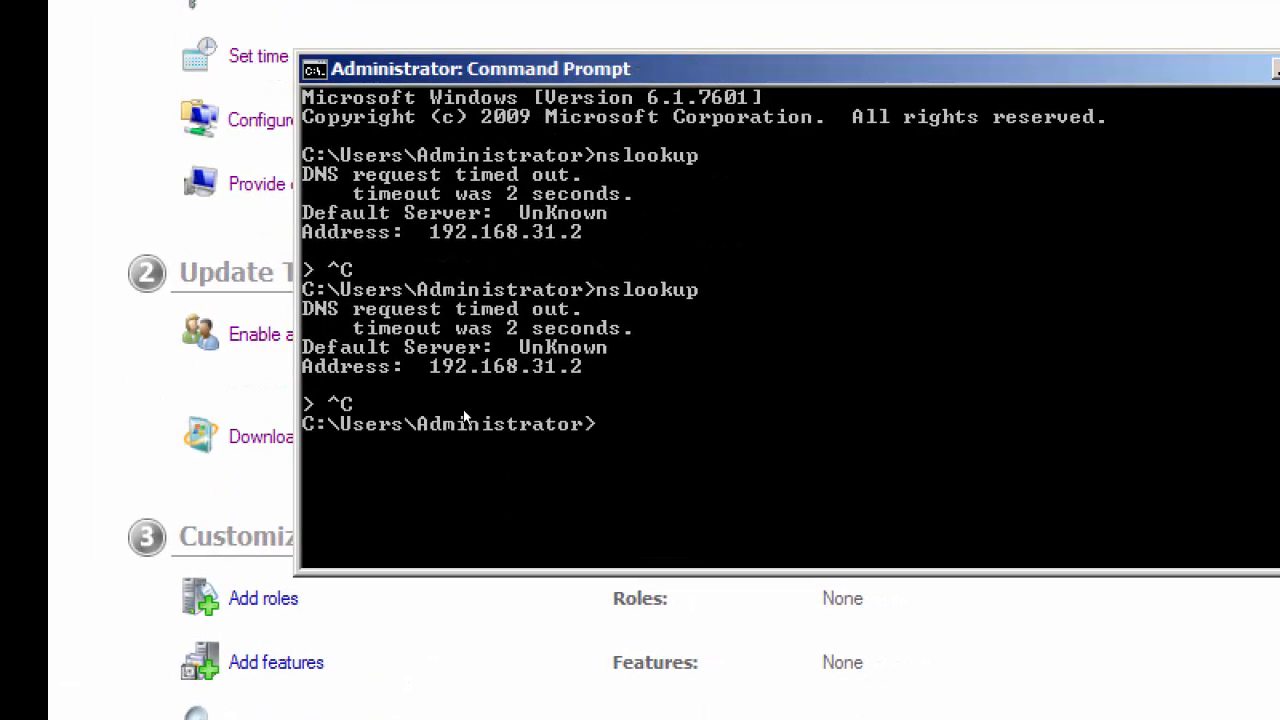
{"action": "key", "text": "Up"}
{"action": "key", "text": "Return"}
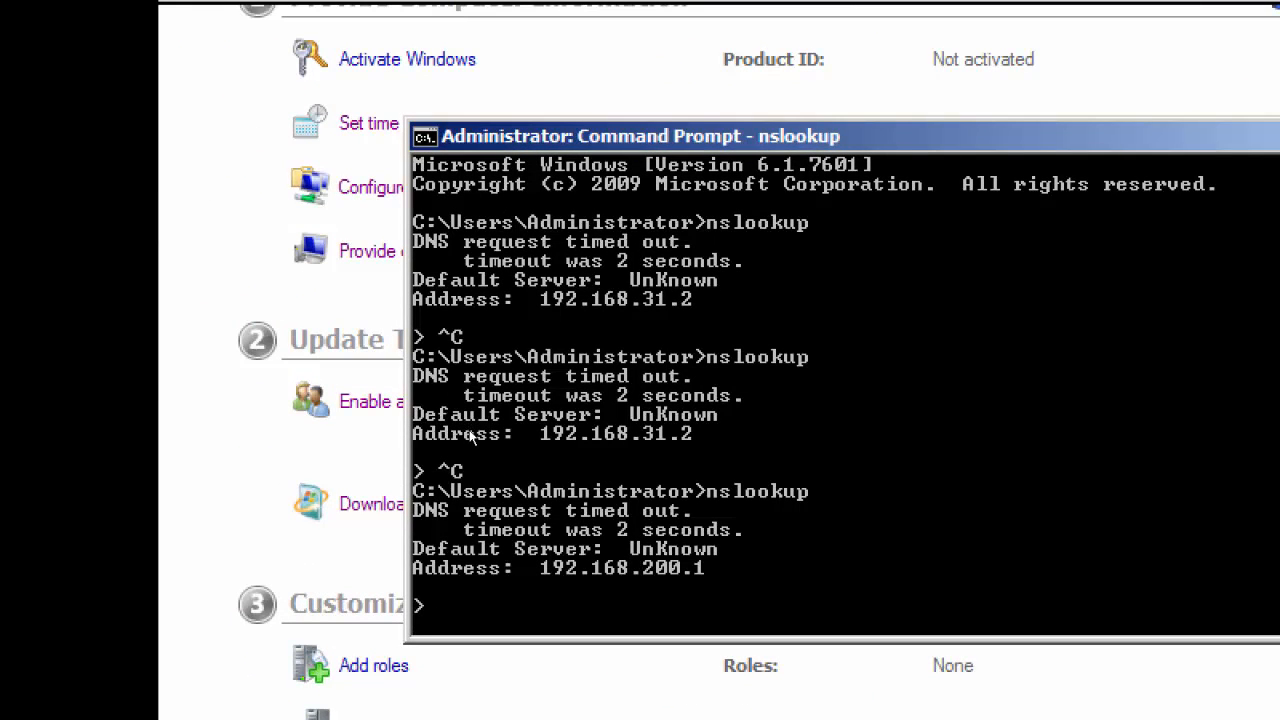
Step: Exit nslookup and ping shptdc to test the connection to the domain controller, and return to Initial Configuration Tasks
{"action": "key", "text": "ctrl+c"}
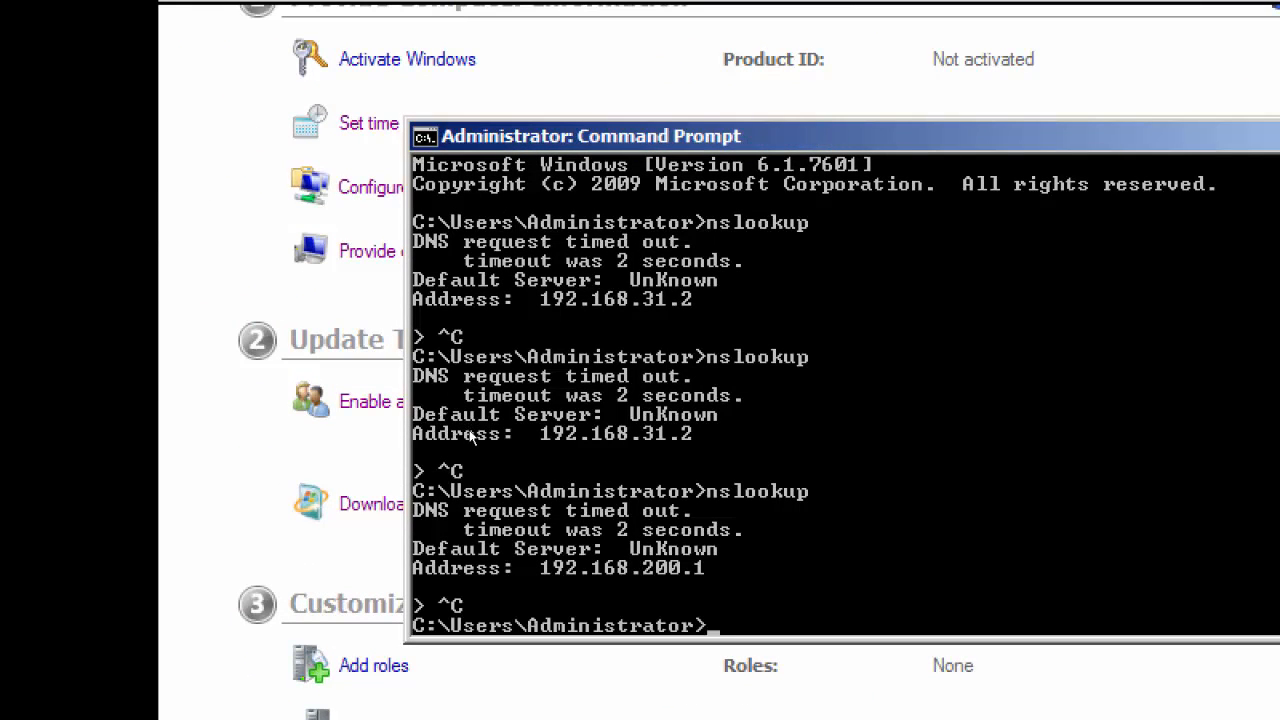
{"action": "type", "text": "ping"}
{"action": "type", "text": "shpt"}
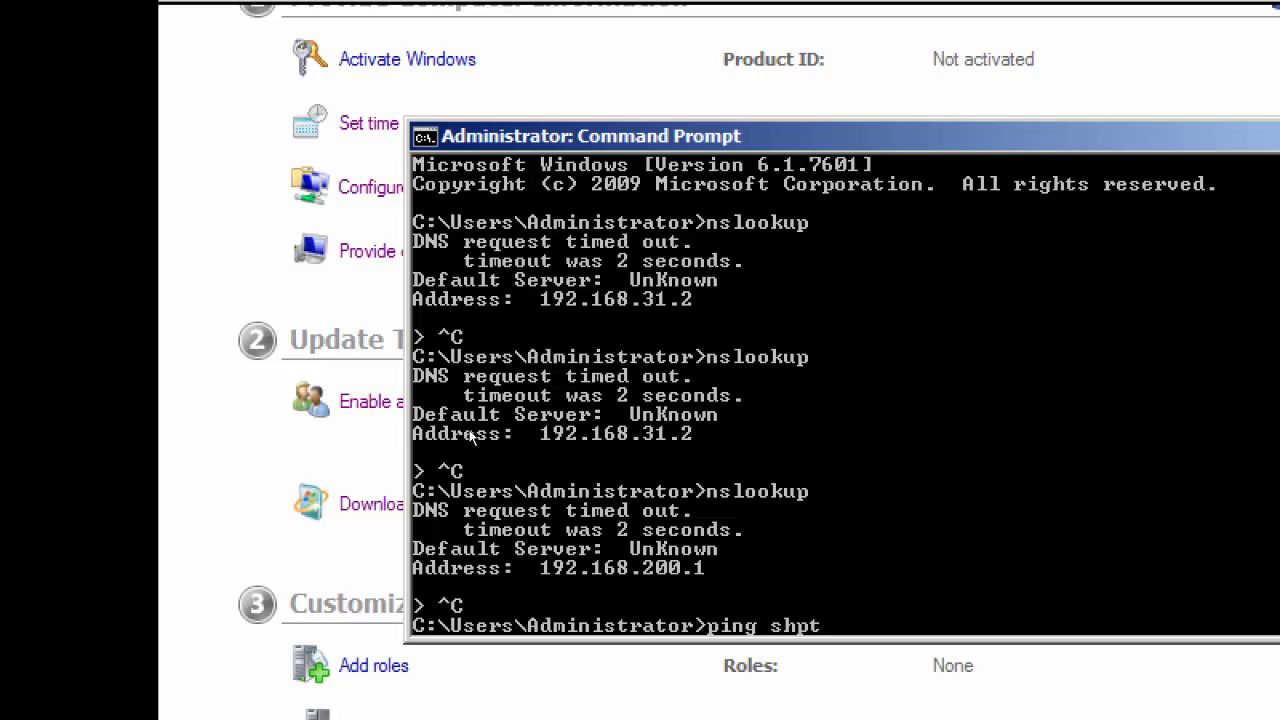
{"action": "type", "text": "dc"}
{"action": "key", "text": "Return"}
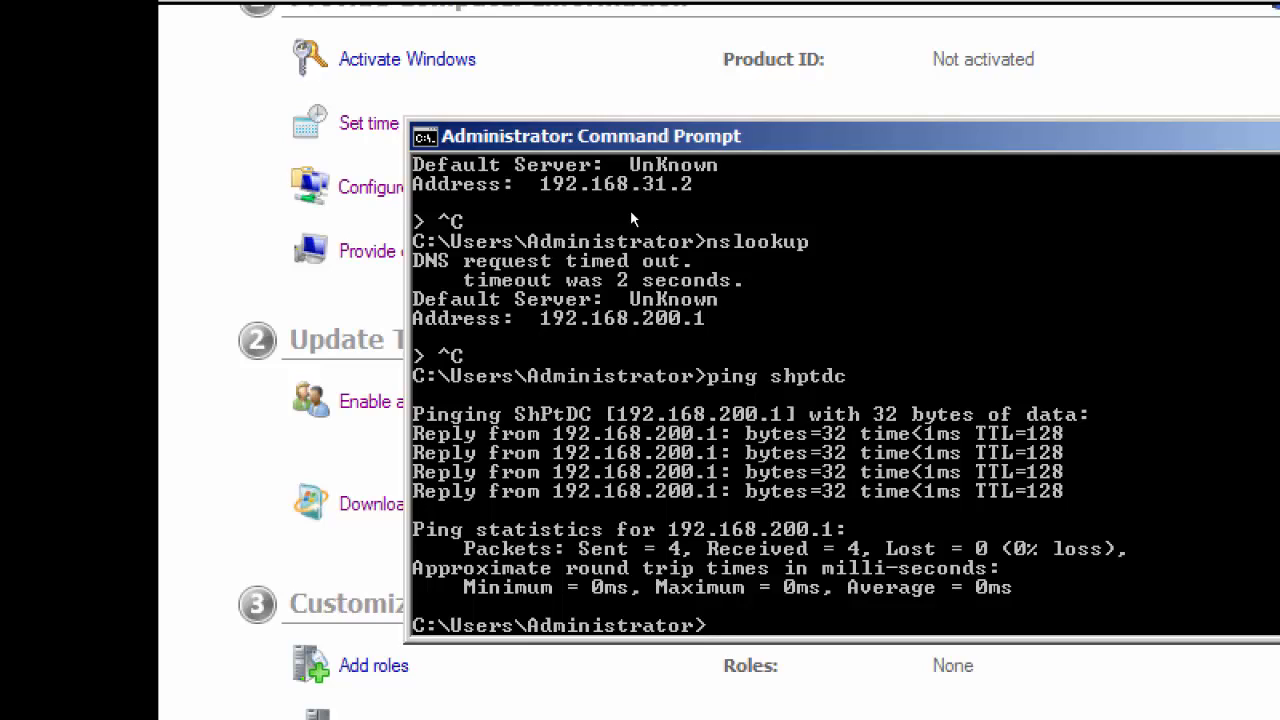
{"action": "left_click", "coordinate": [255, 236]}
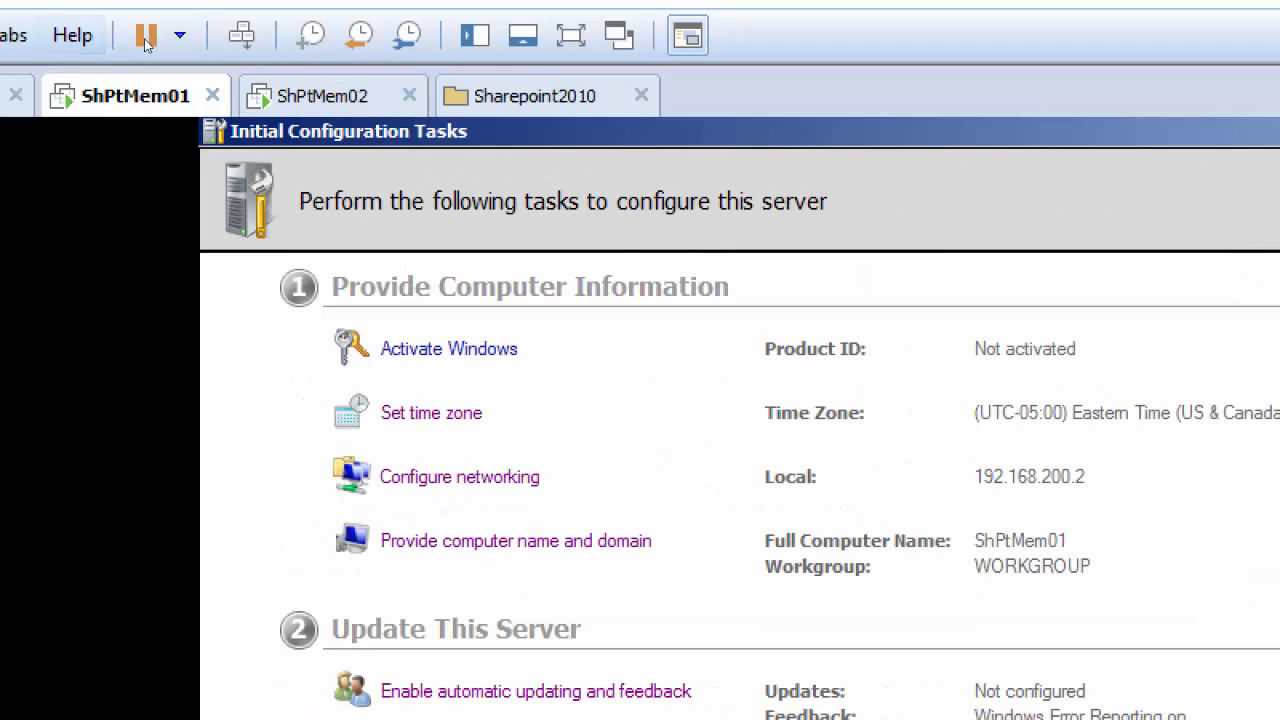
Step: Switch to the ShPtMem02 virtual machine and examine its domain membership in the Computer Name/Domain Changes dialog
{"action": "left_click", "coordinate": [290, 73]}
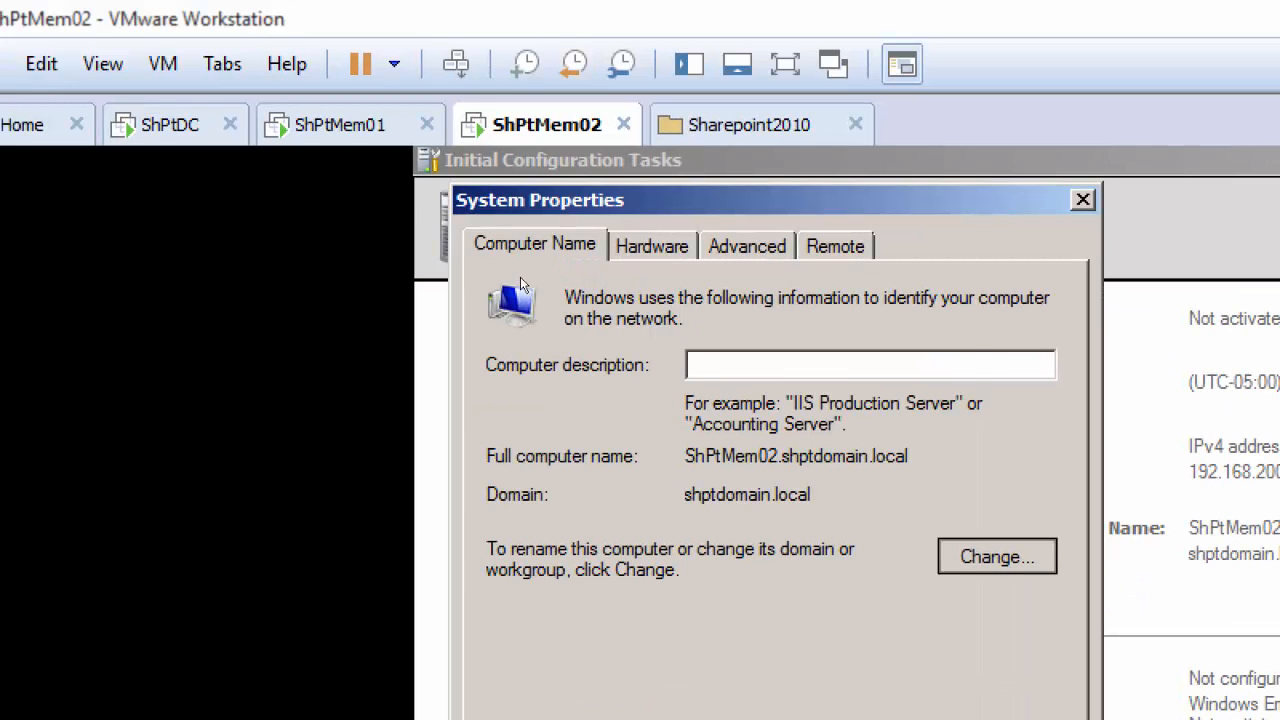
{"action": "key", "text": "alt+c"}
{"action": "left_click_drag", "start_coordinate": [655, 481], "coordinate": [236, 318]}
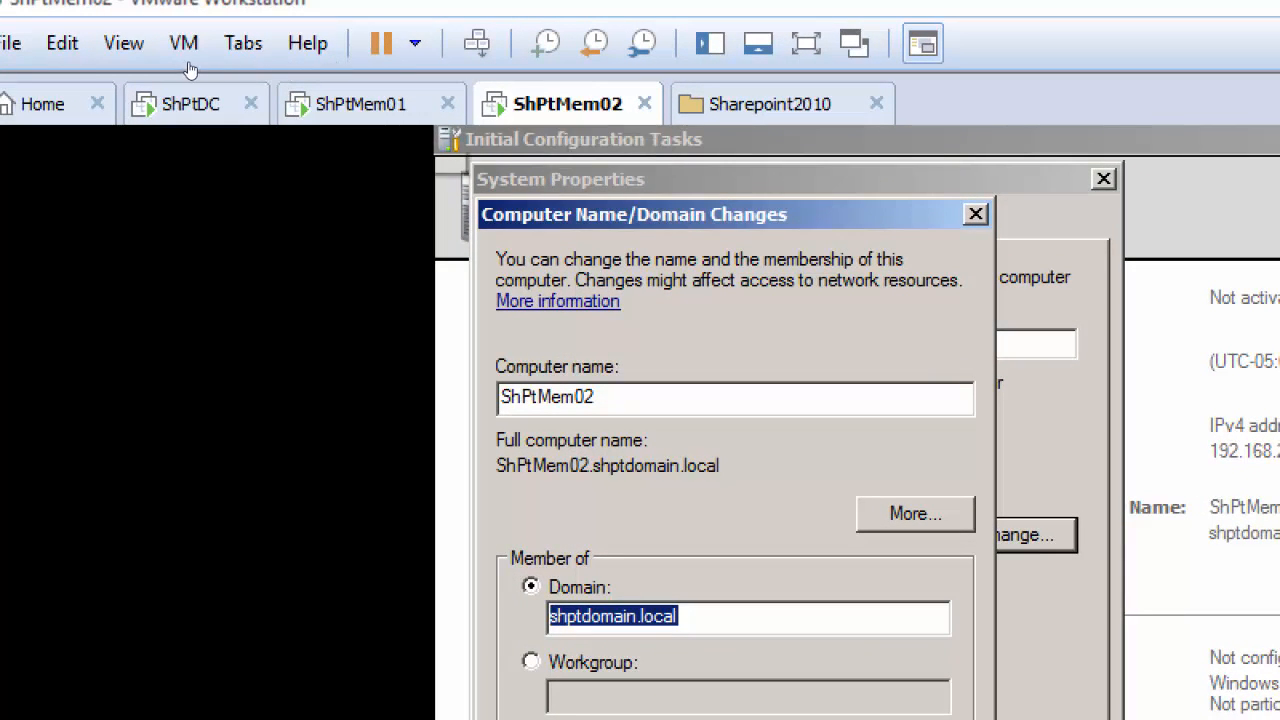
Step: Switch back to ShPtMem01 and change its membership from workgroup to the domain shptdomain.local
{"action": "left_click", "coordinate": [300, 104]}
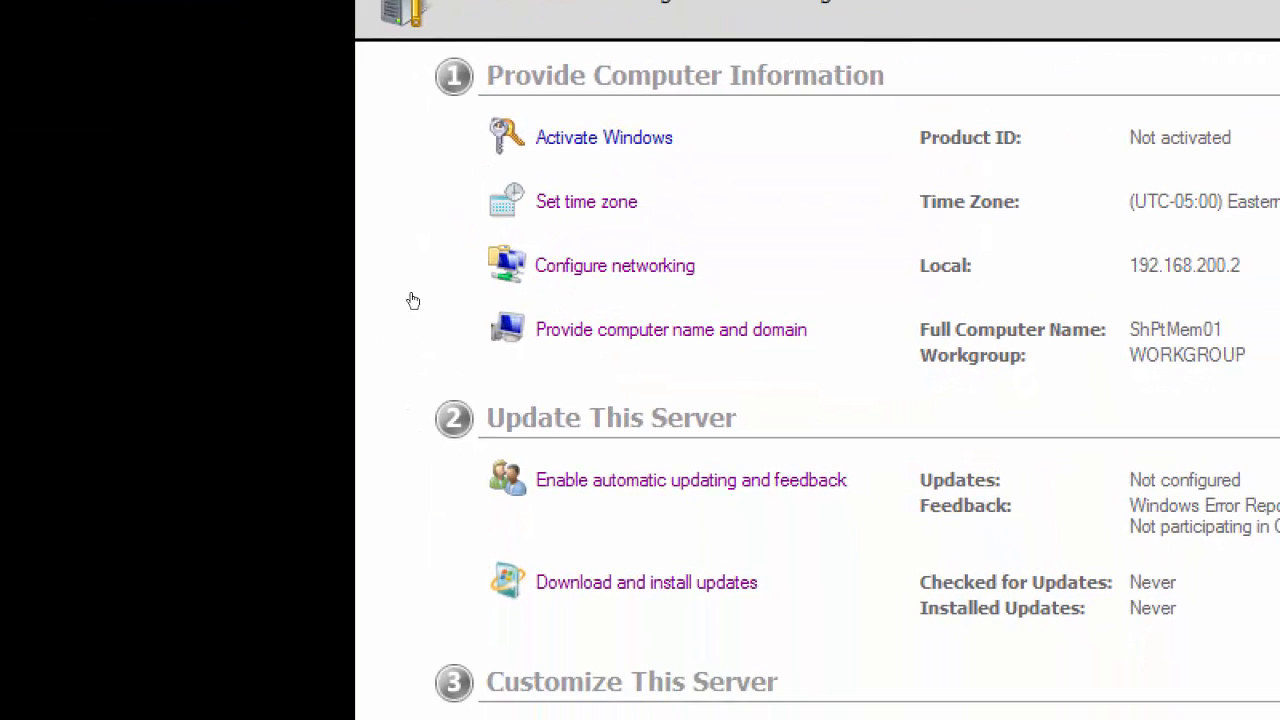
{"action": "left_click", "coordinate": [650, 403]}
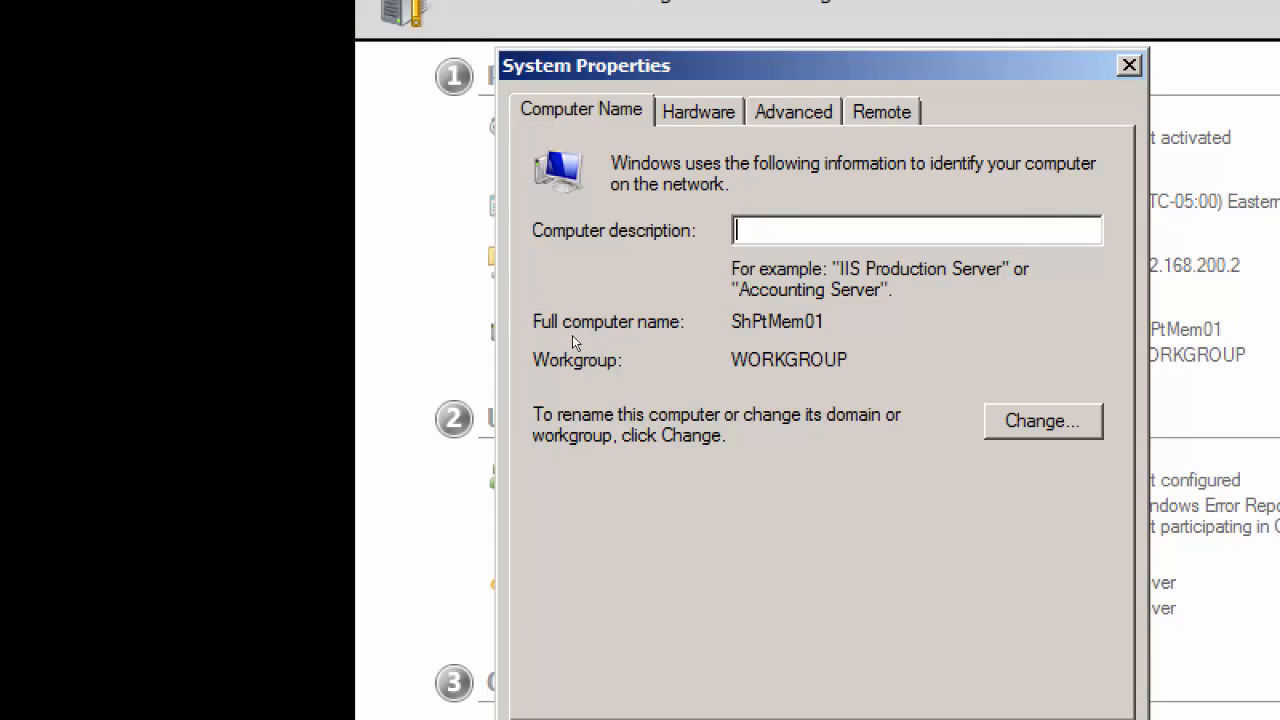
{"action": "key", "text": "alt+c"}
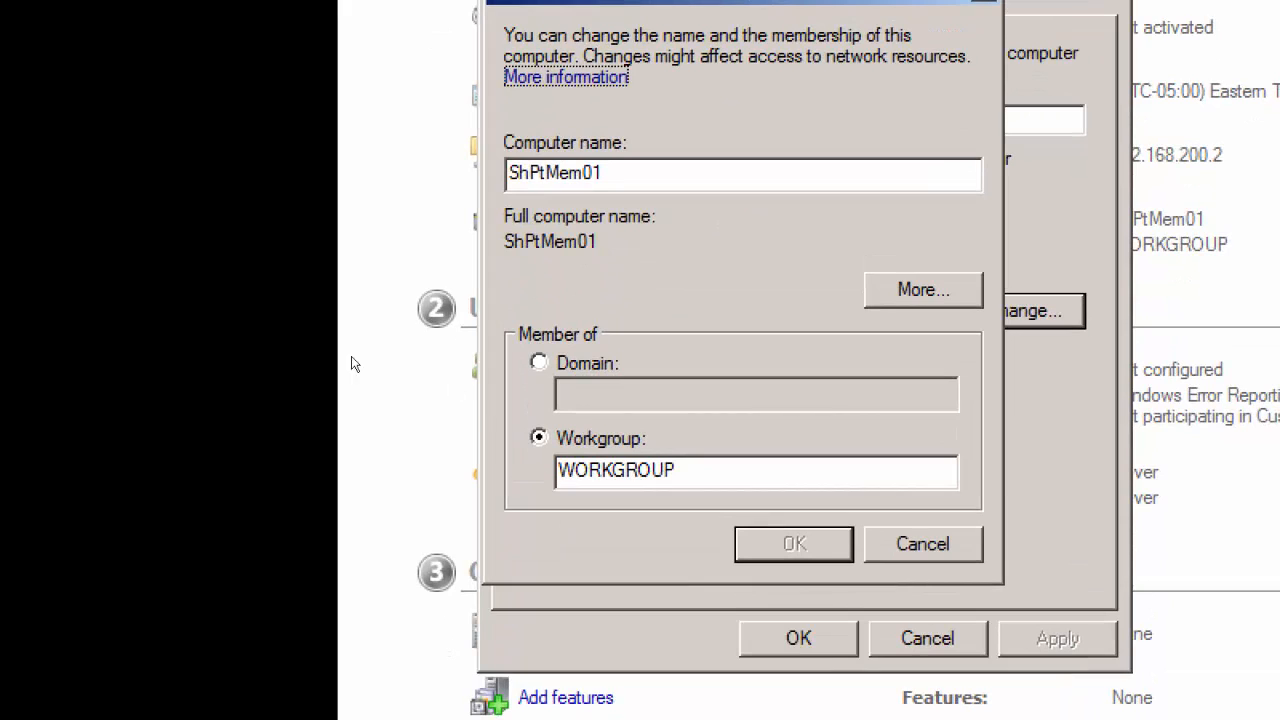
{"action": "key", "text": "alt+d"}
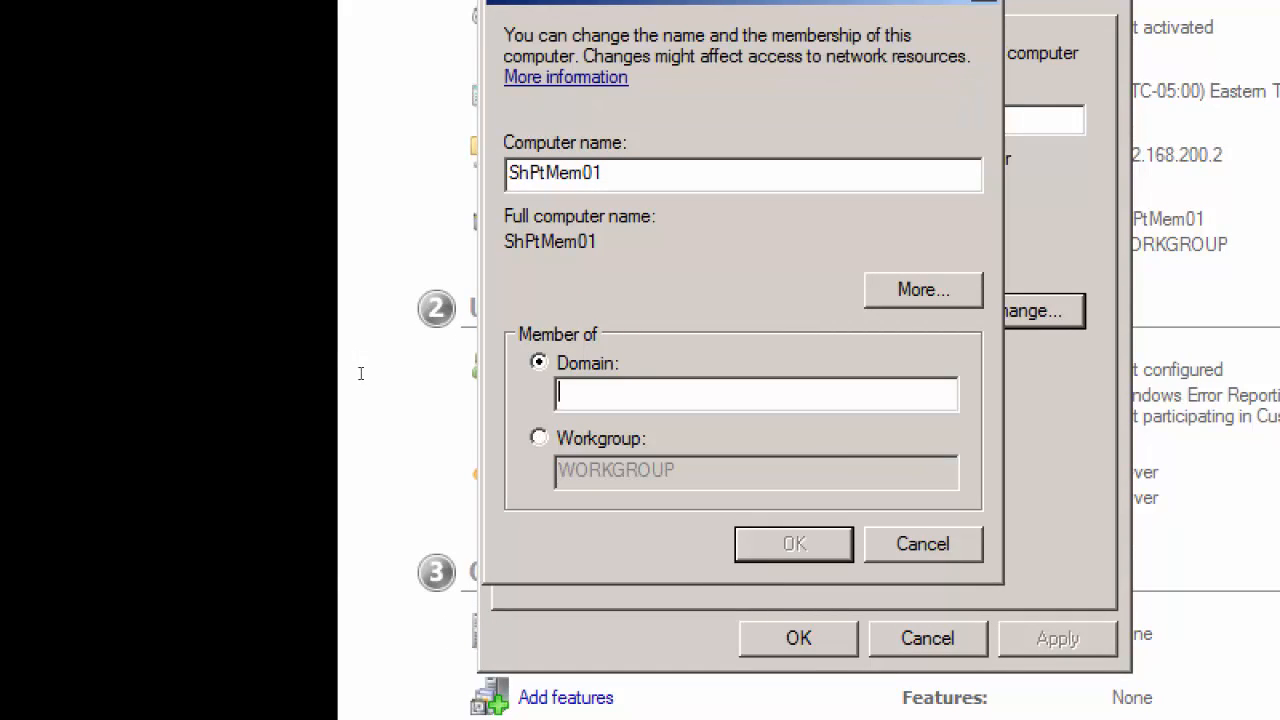
{"action": "type", "text": "shptdomain"}
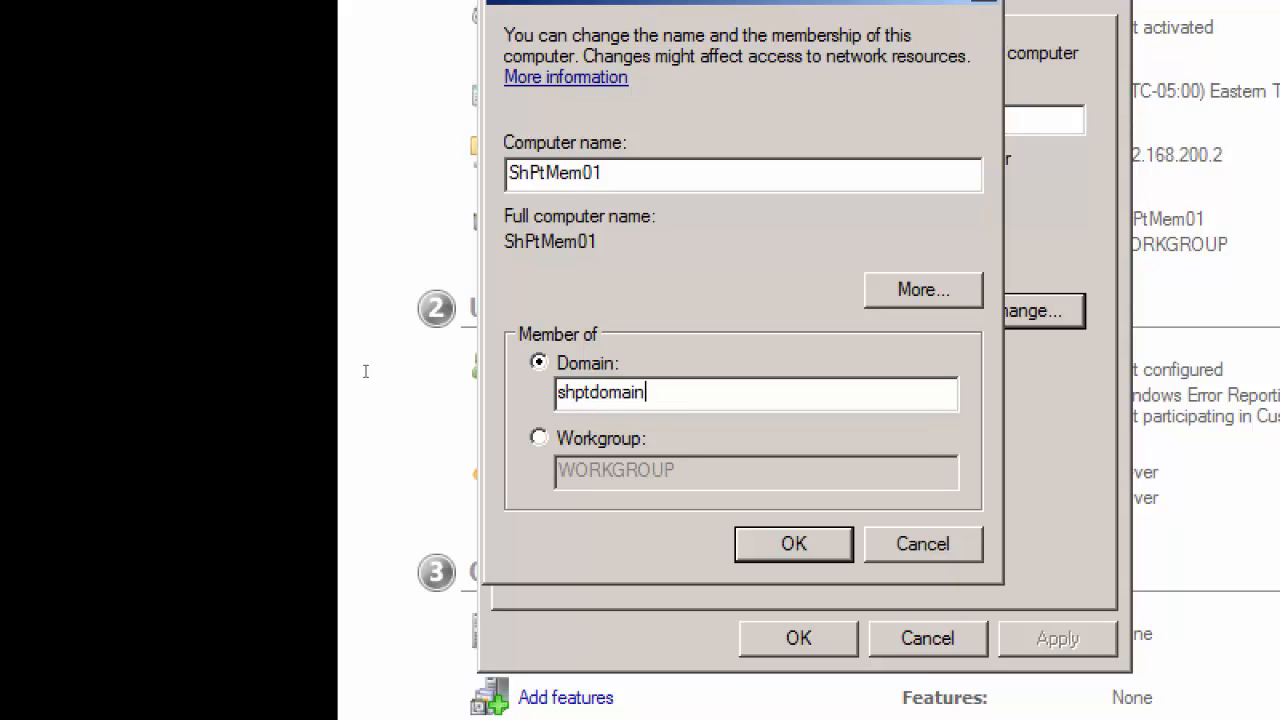
{"action": "type", "text": ".local"}
{"action": "key", "text": "Return"}
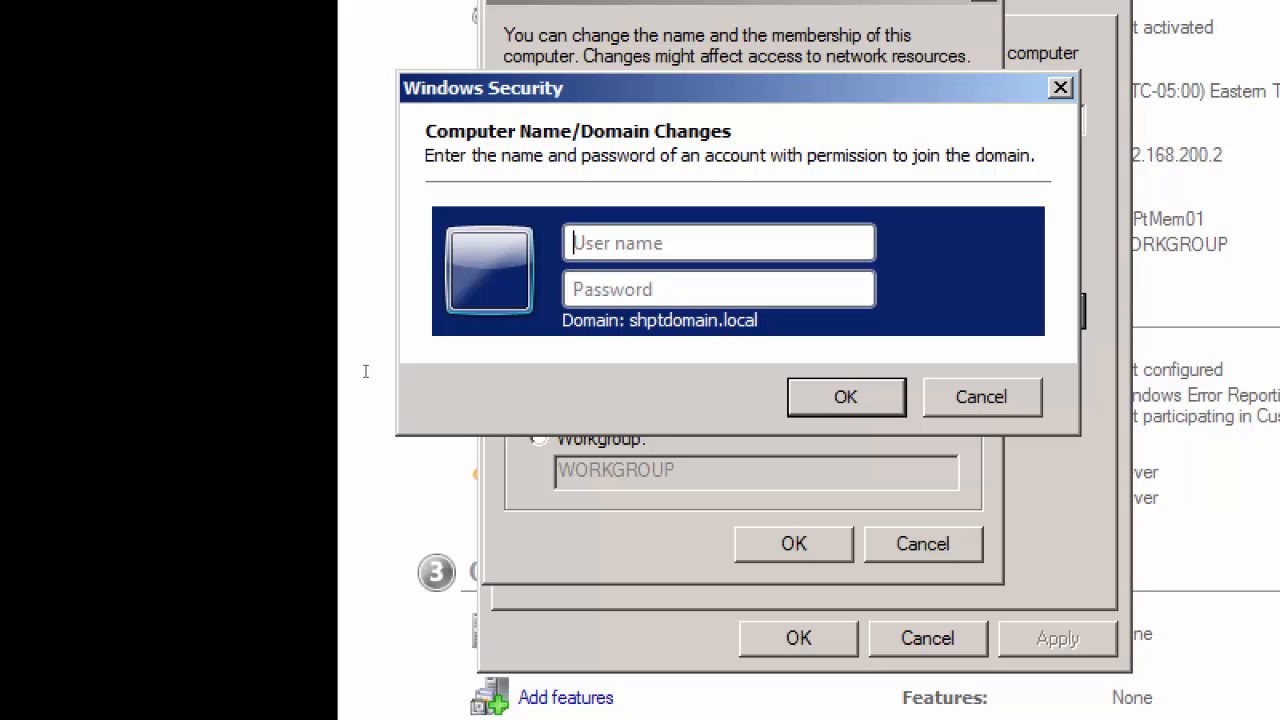
Step: Authorize the domain join with the user name administrator and the account password
{"action": "type", "text": "adminis"}
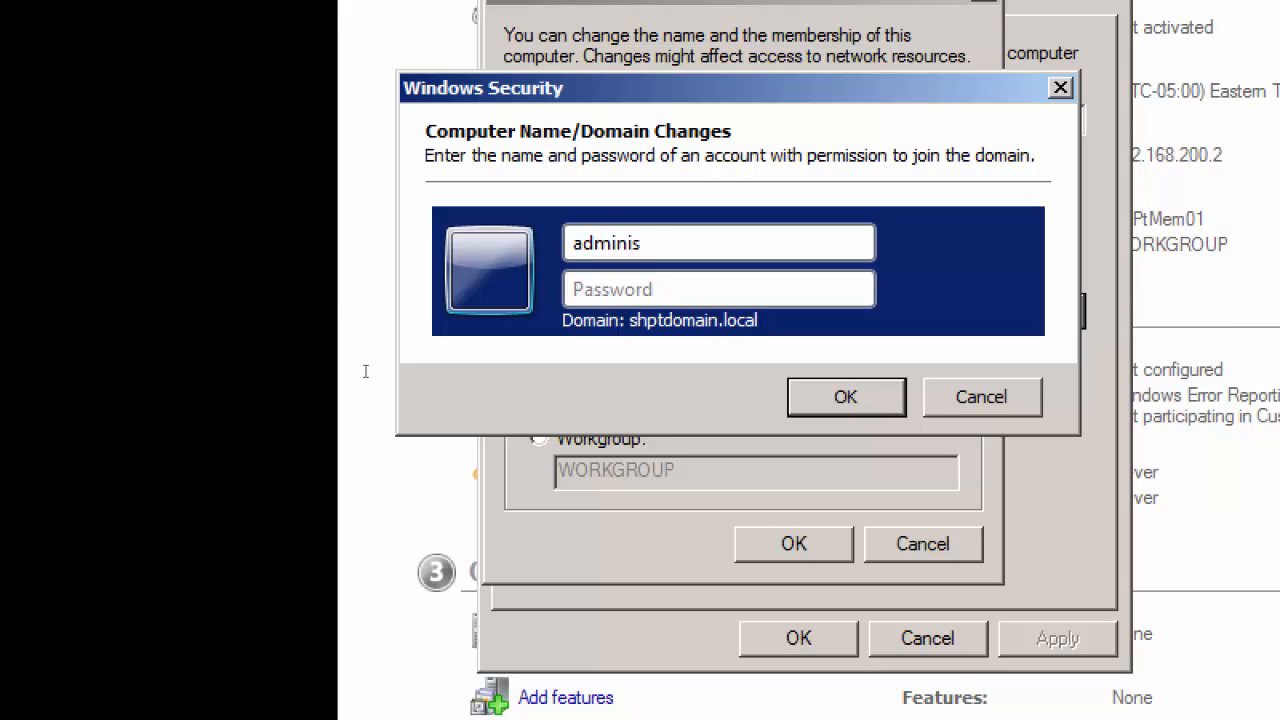
{"action": "type", "text": "trator"}
{"action": "key", "text": "Tab"}
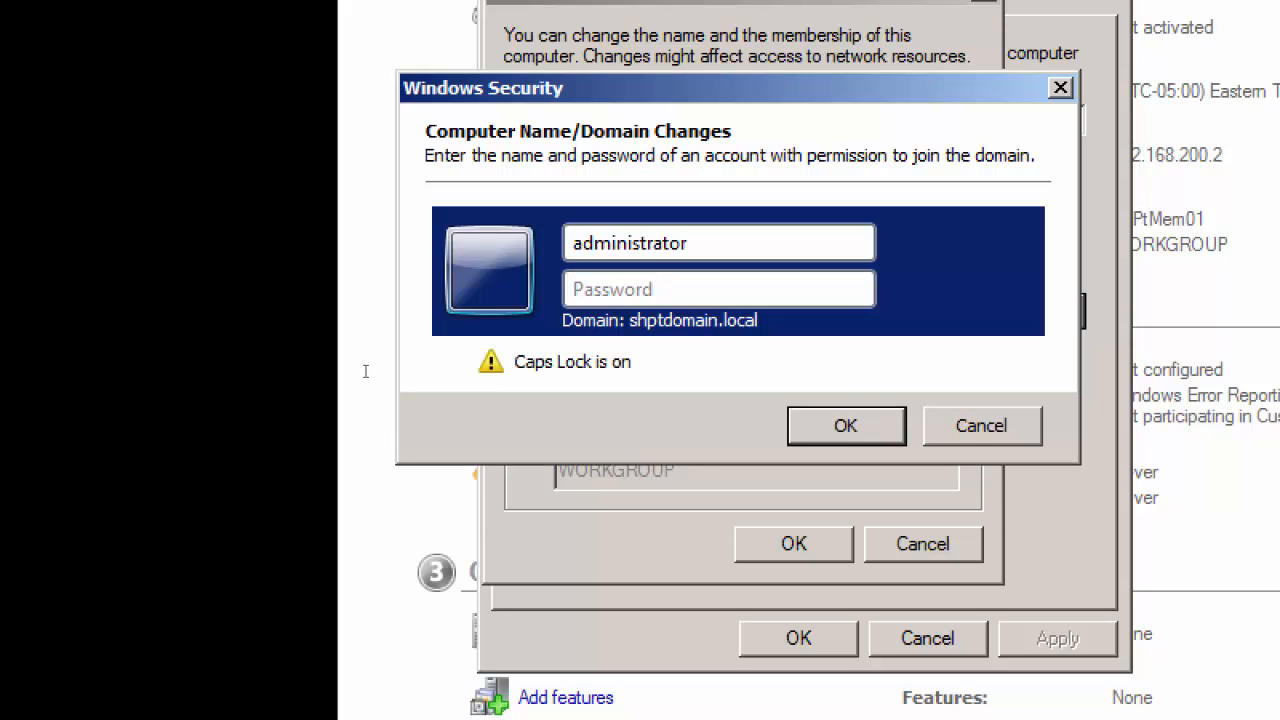
{"action": "key", "text": "Caps_Lock"}
{"action": "type", "text": "••••••"}
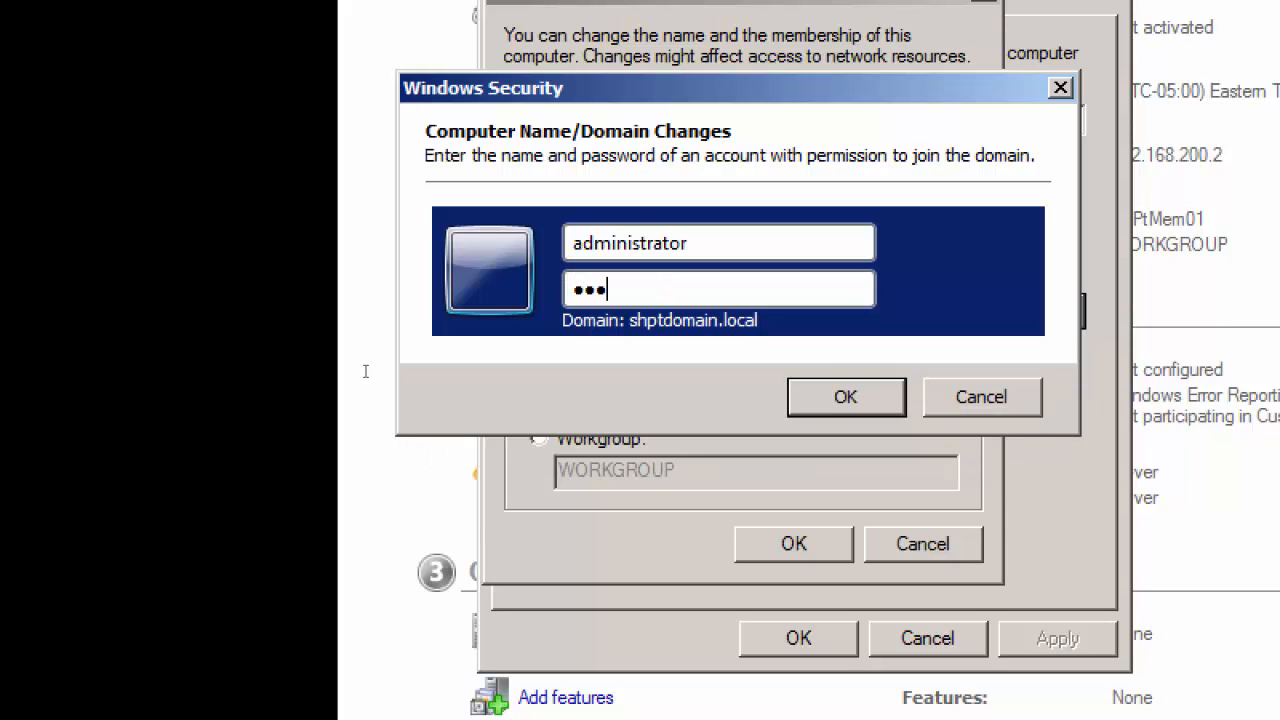
{"action": "type", "text": "•••"}
{"action": "key", "text": "Return"}
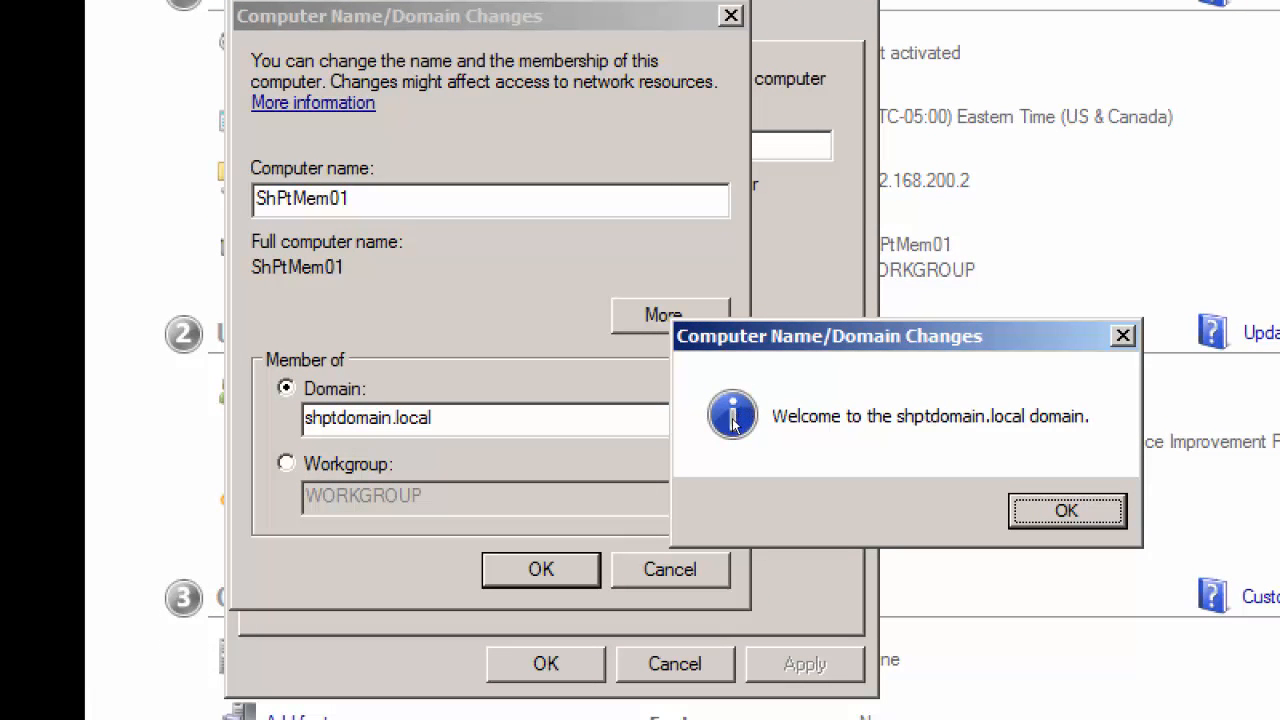
Step: Close the domain-join messages and System Properties, restart ShPtMem01, and bring up its logon screen
{"action": "key", "text": "Return"}
{"action": "key", "text": "Return"}
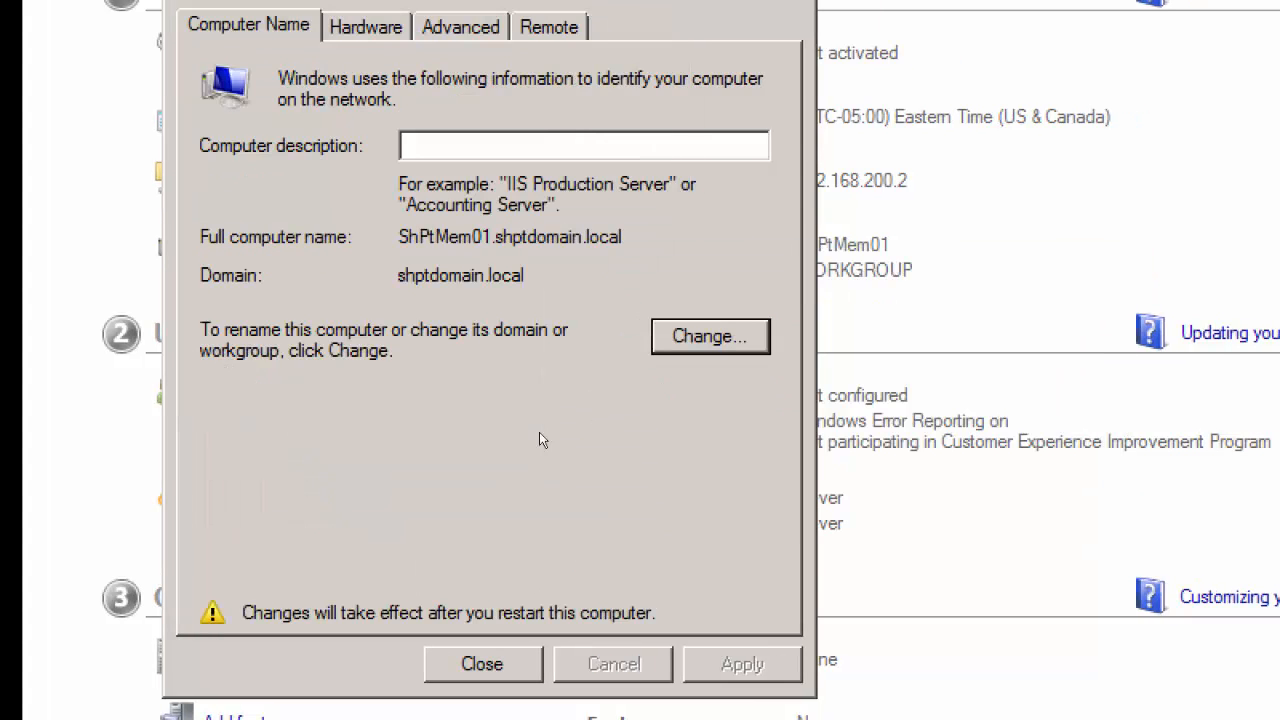
{"action": "key", "text": "Return"}
{"action": "key", "text": "Return"}
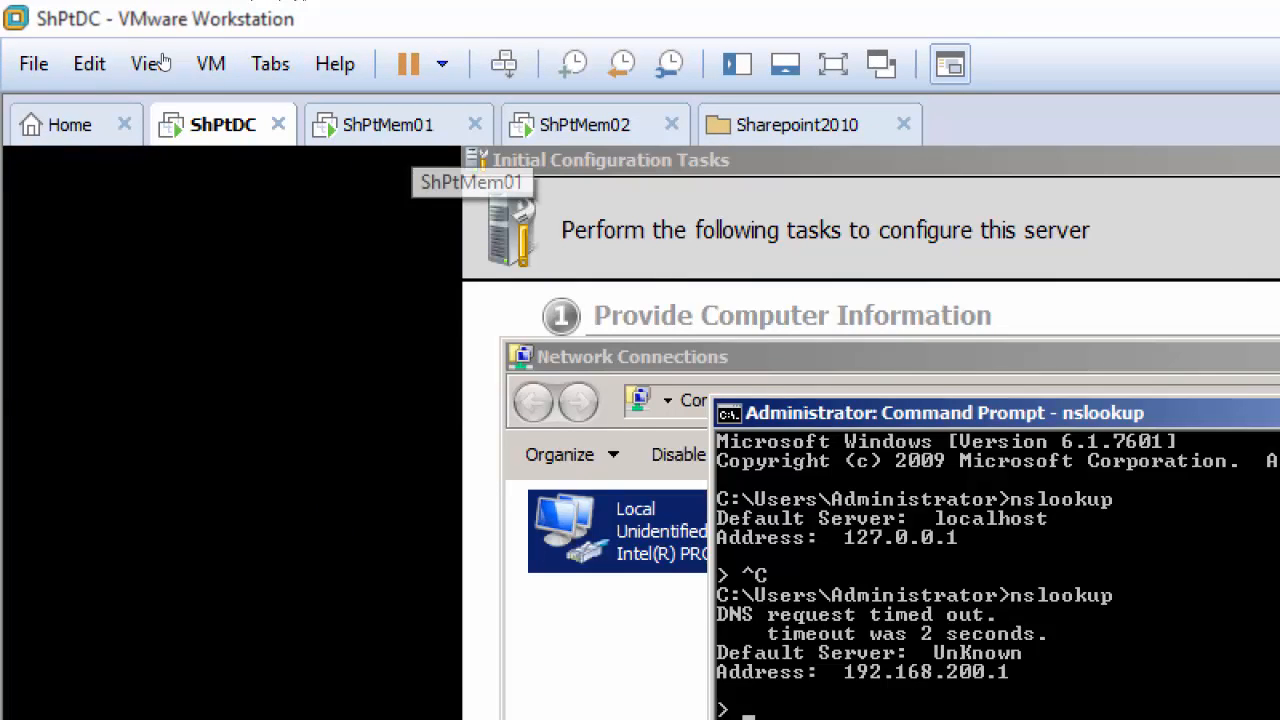
{"action": "left_click", "coordinate": [390, 126]}
{"action": "key", "text": "ctrl+alt+Insert"}
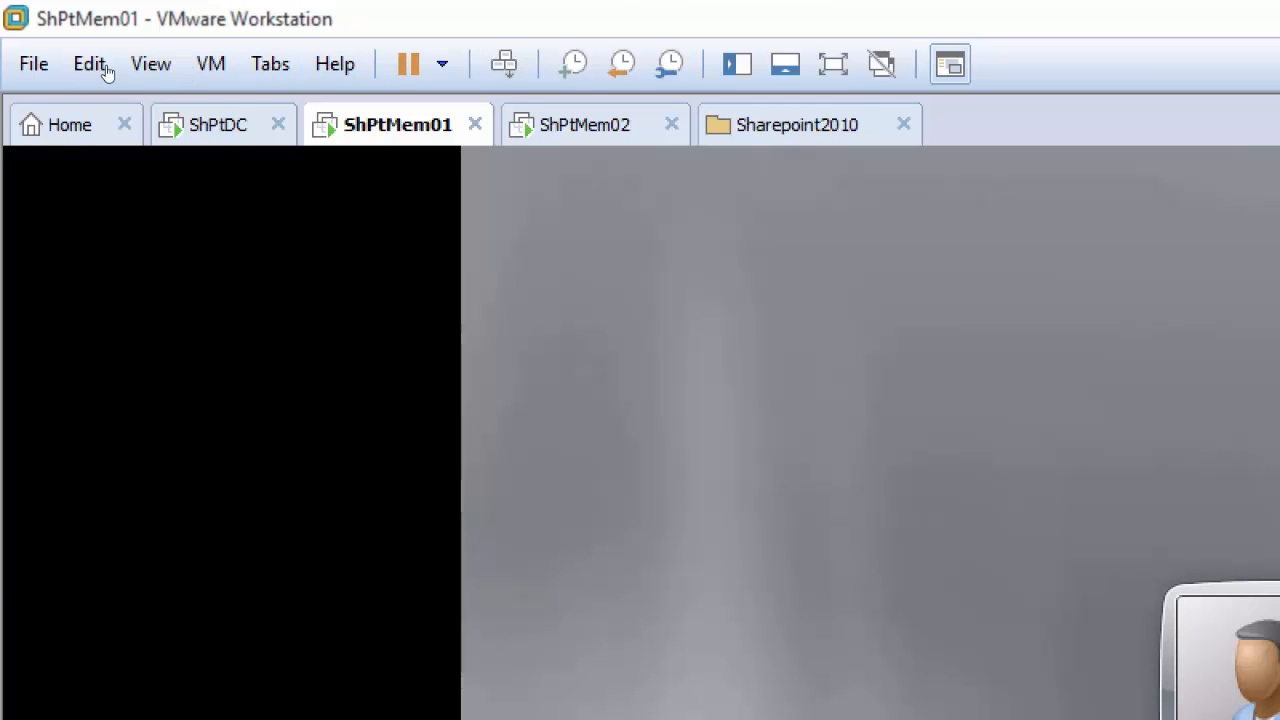
Step: Rename the ShPtDC virtual machine as Server01 in its general virtual machine options
{"action": "right_click", "coordinate": [210, 126]}
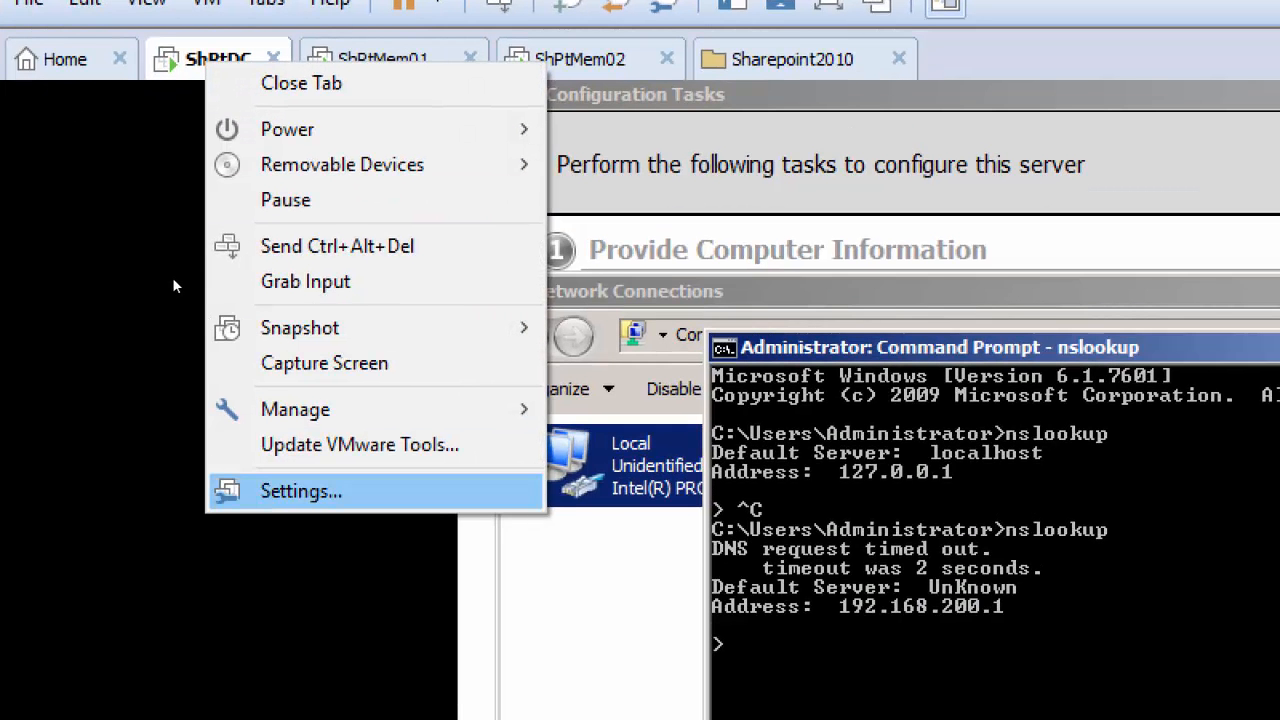
{"action": "key", "text": "Return"}
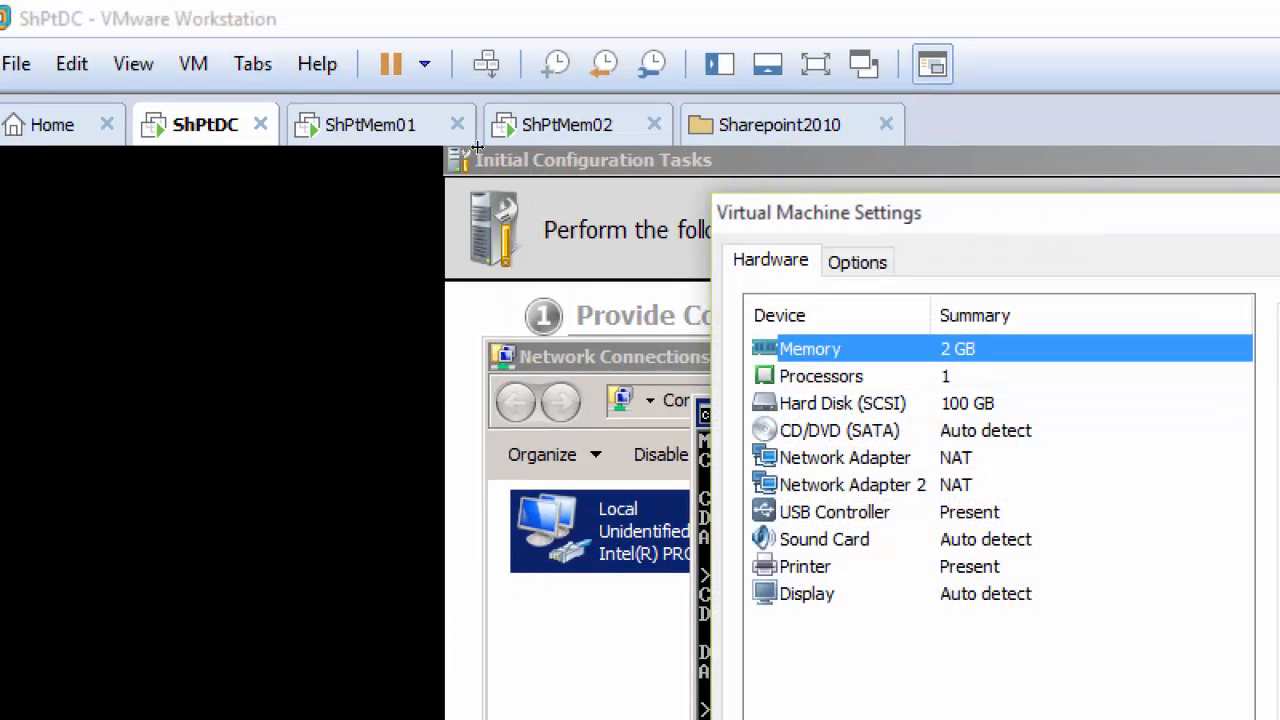
{"action": "left_click", "coordinate": [857, 262]}
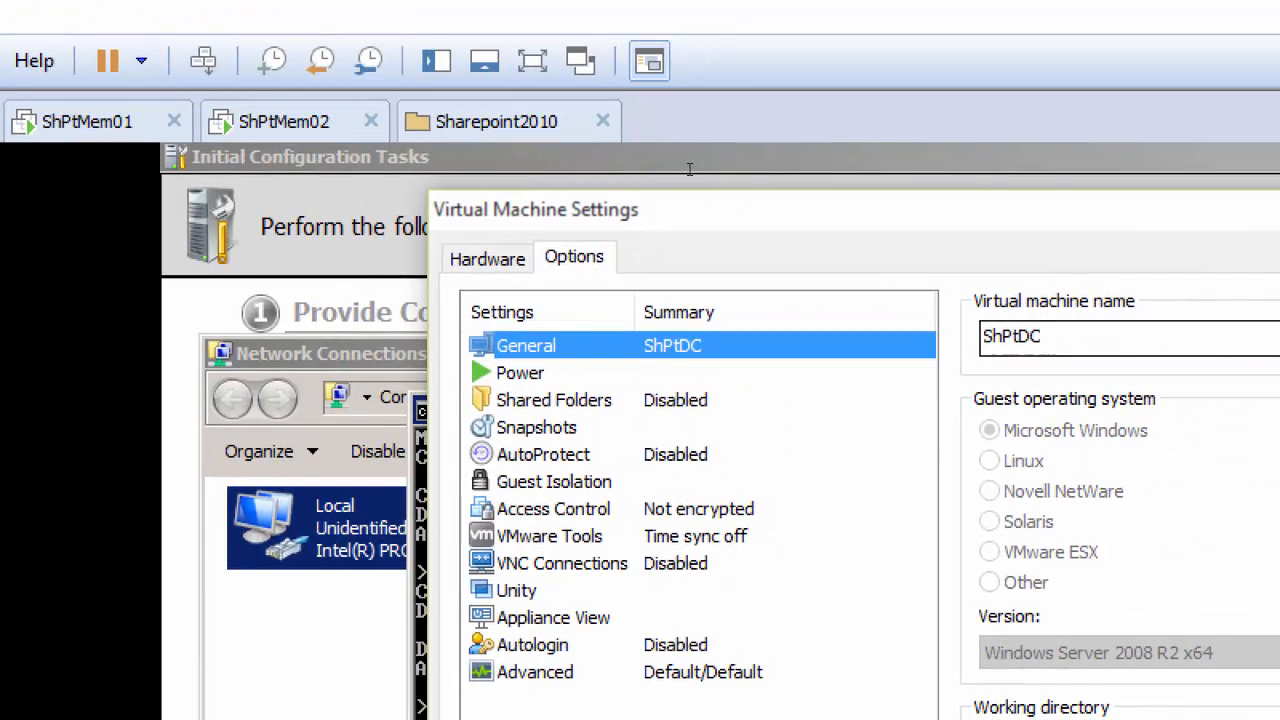
{"action": "left_click_drag", "start_coordinate": [1070, 338], "coordinate": [984, 337]}
{"action": "type", "text": "Server01"}
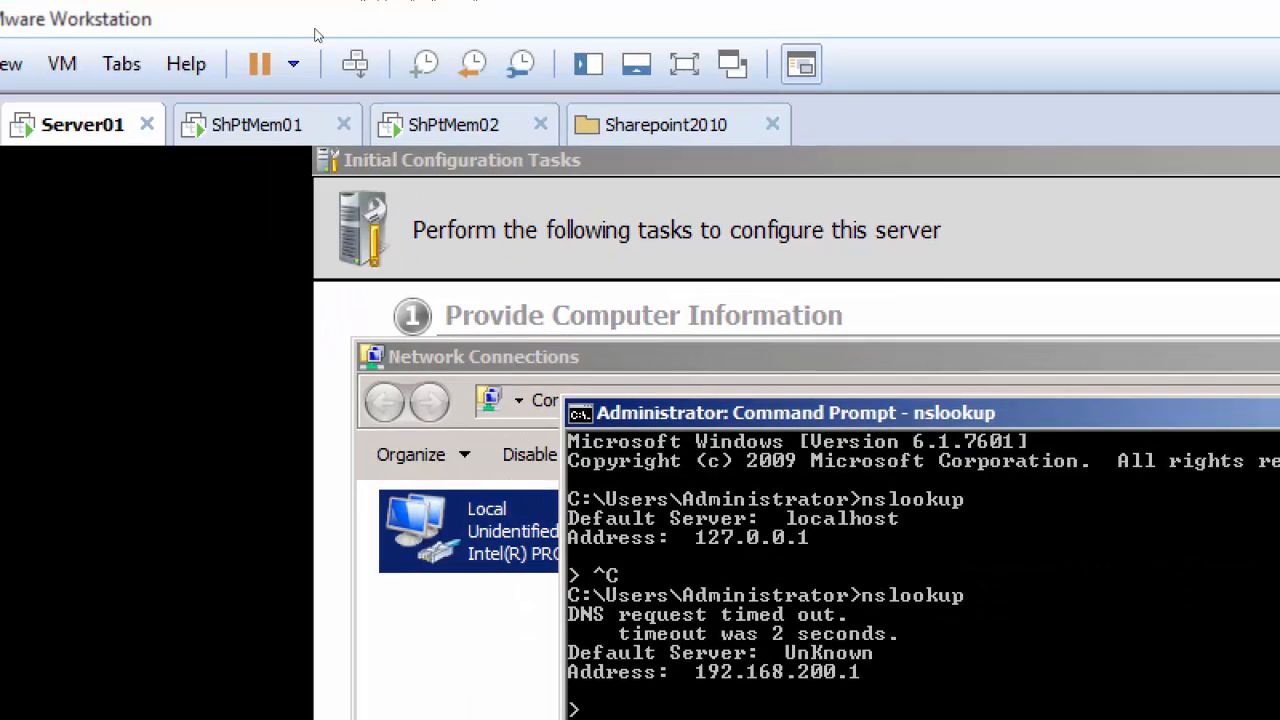
Step: Rename the ShPtMem01 virtual machine as Server02 in its general virtual machine options
{"action": "right_click", "coordinate": [255, 129]}
{"action": "left_click", "coordinate": [385, 560]}
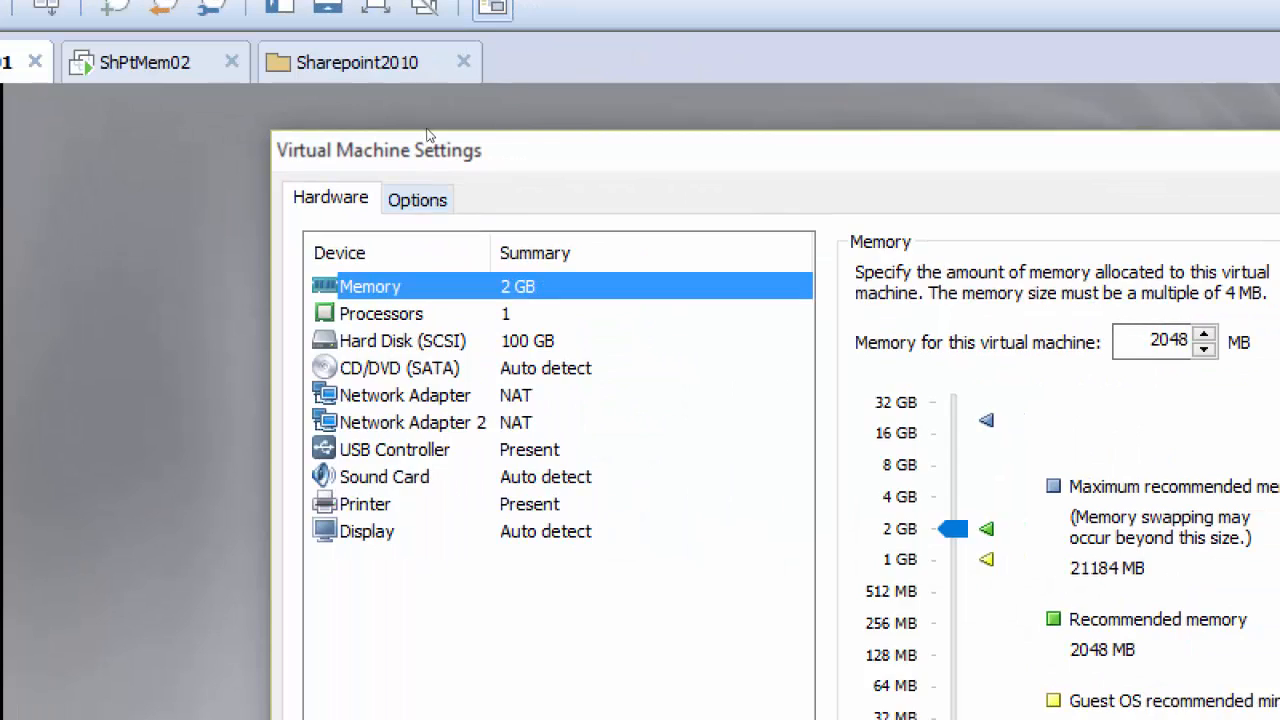
{"action": "left_click", "coordinate": [726, 262]}
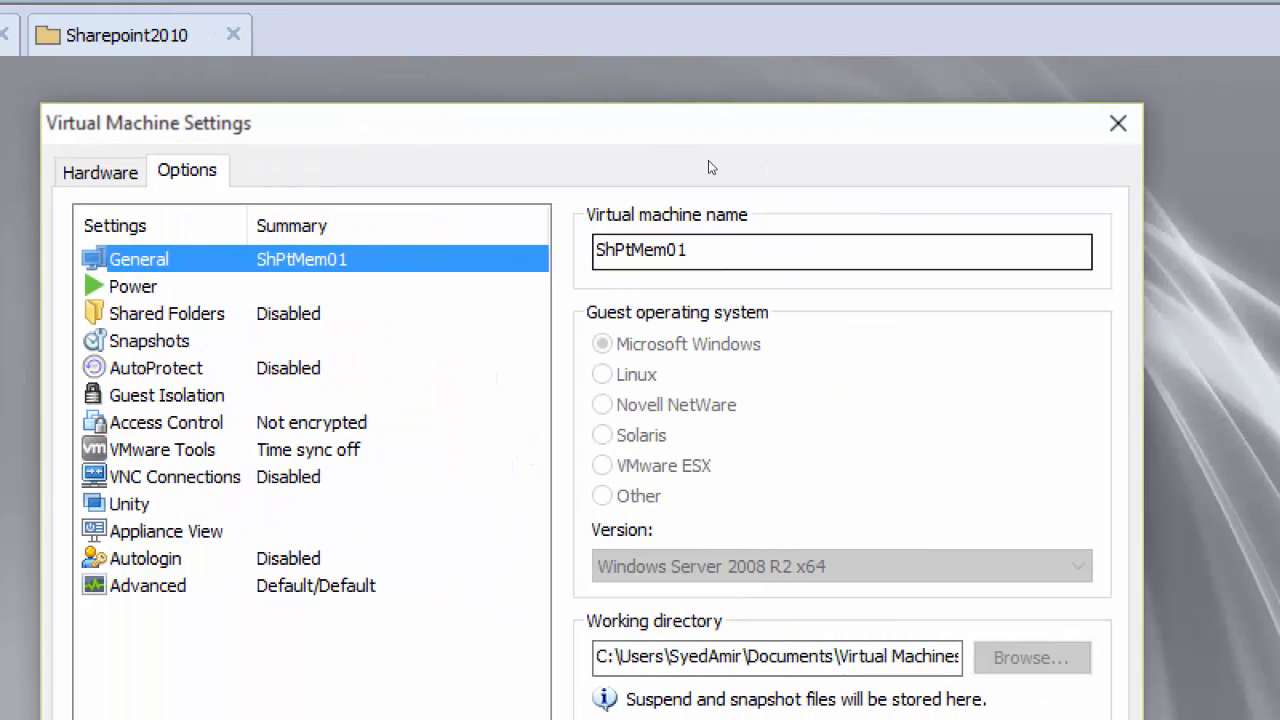
{"action": "key", "text": "Tab"}
{"action": "type", "text": "Server02"}
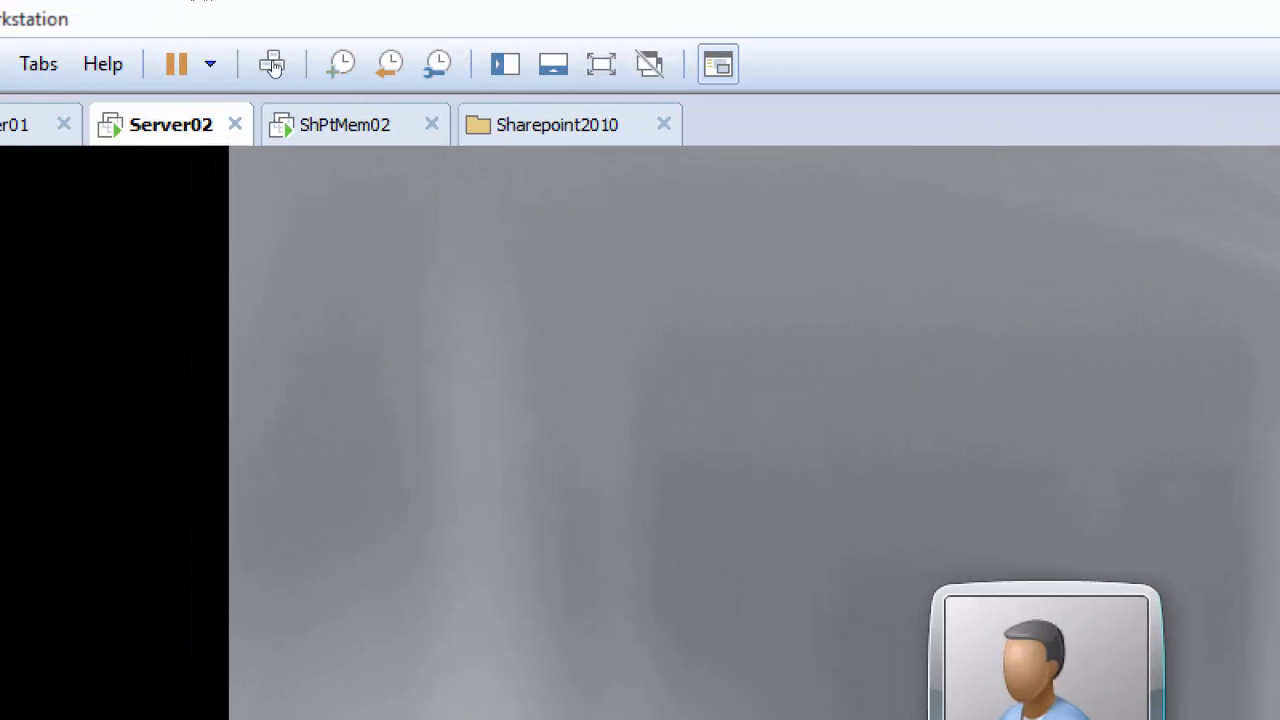
Step: Rename the ShPtMem02 virtual machine as Server03 in its general virtual machine options
{"action": "right_click", "coordinate": [330, 124]}
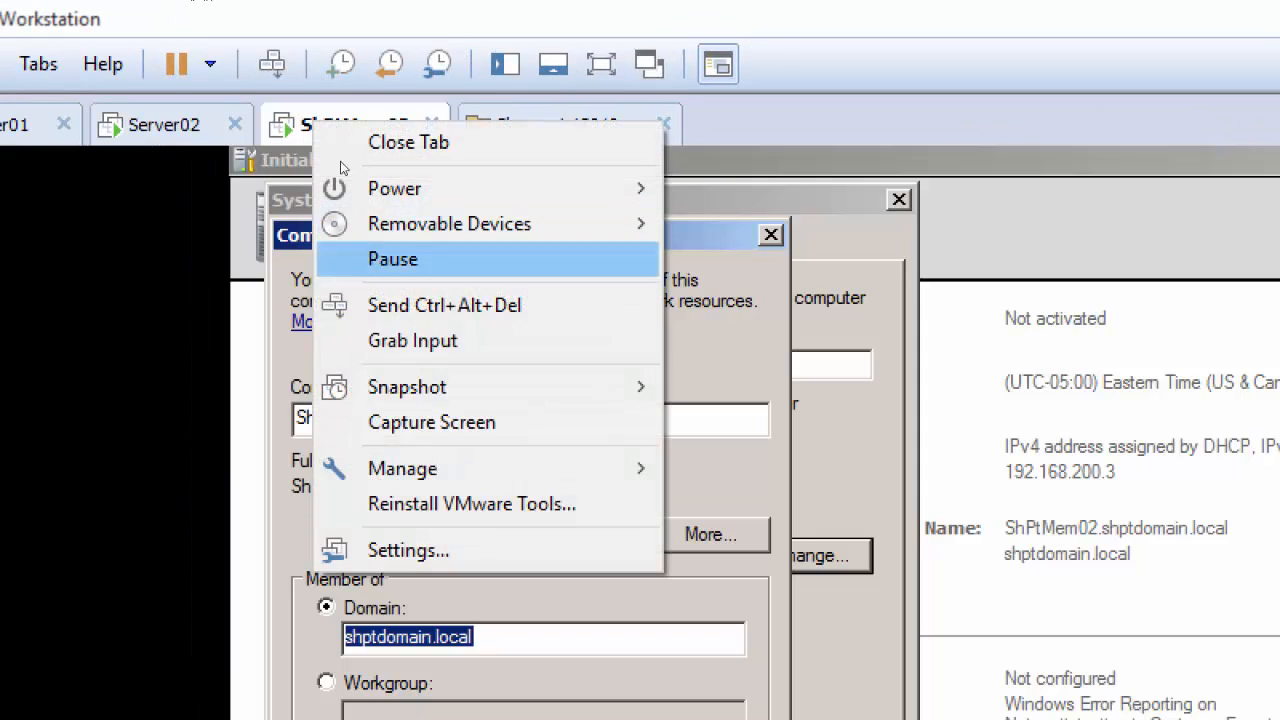
{"action": "left_click", "coordinate": [345, 550]}
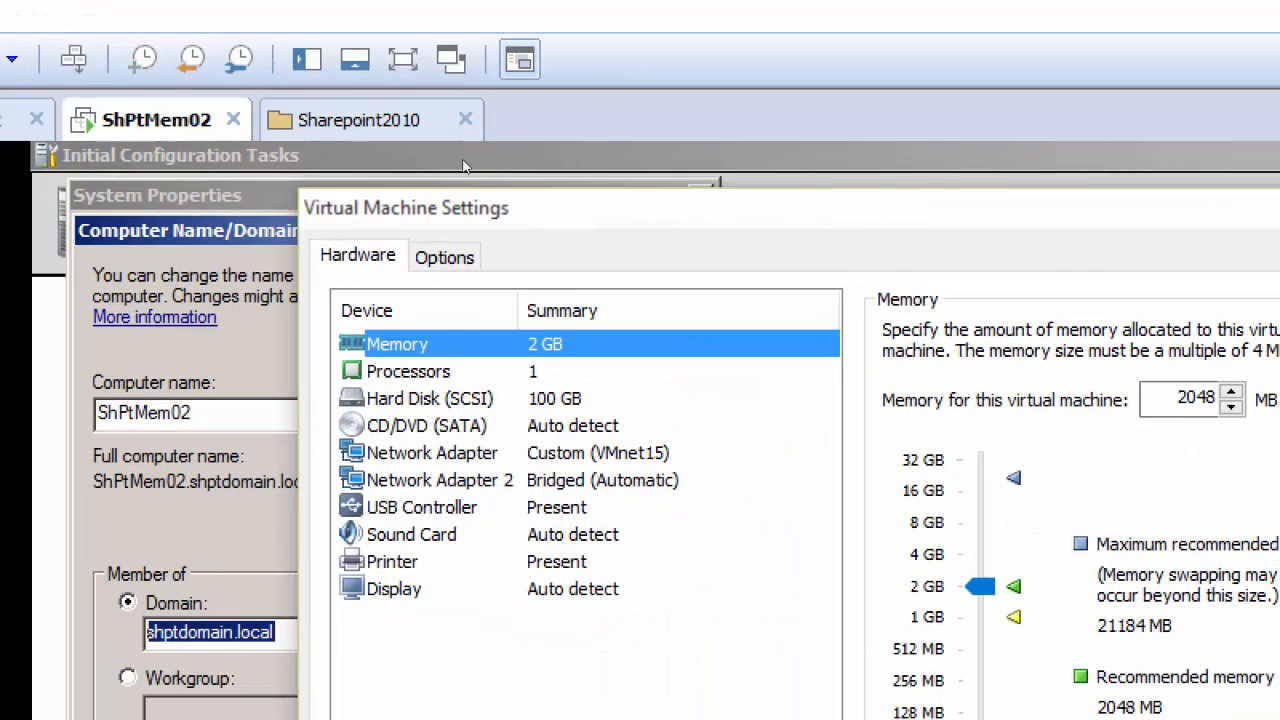
{"action": "left_click", "coordinate": [643, 262]}
{"action": "key", "text": "Tab"}
{"action": "type", "text": "Server03"}
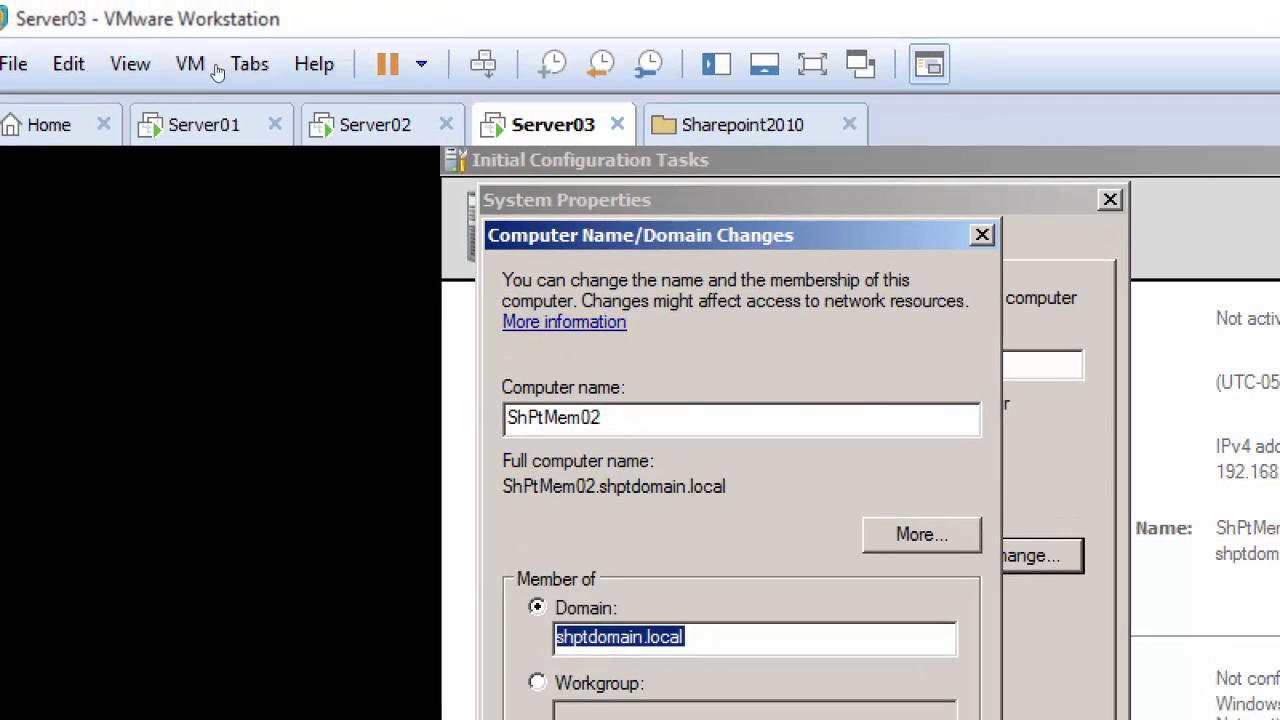
Step: Switch to the Server02 virtual machine and choose to log on as another user
{"action": "left_click", "coordinate": [390, 72]}
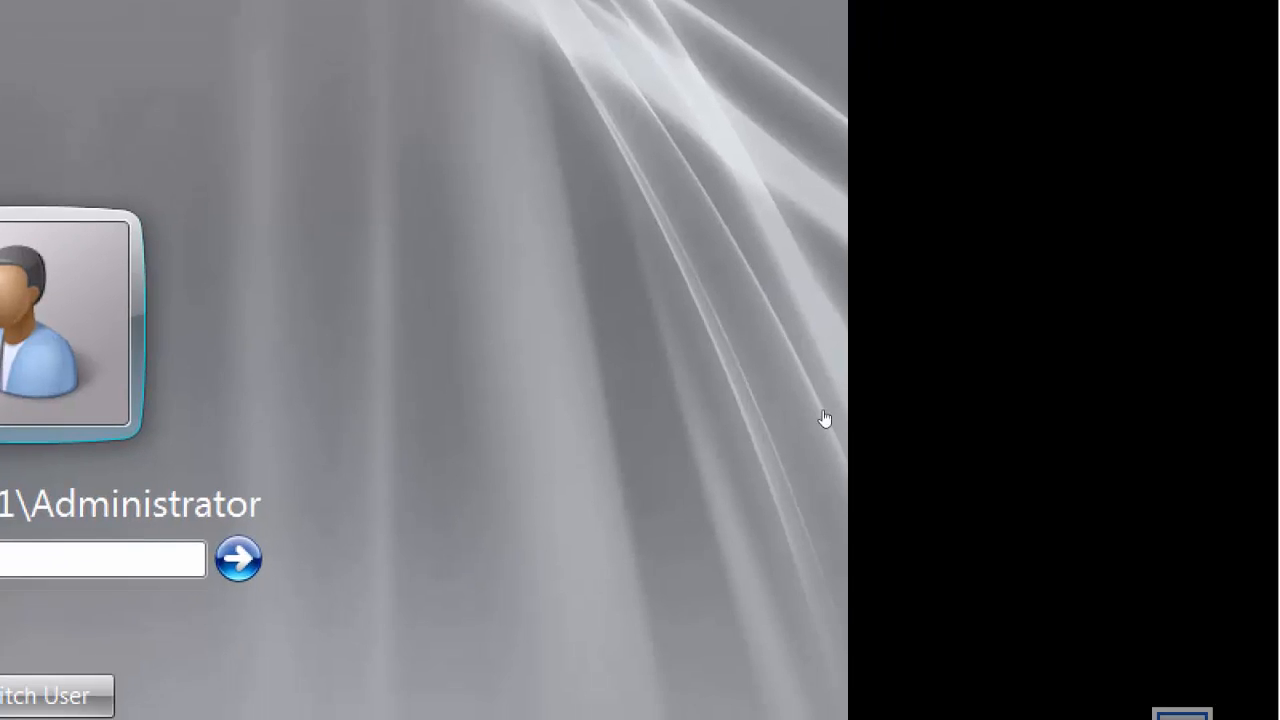
{"action": "key", "text": "Escape"}
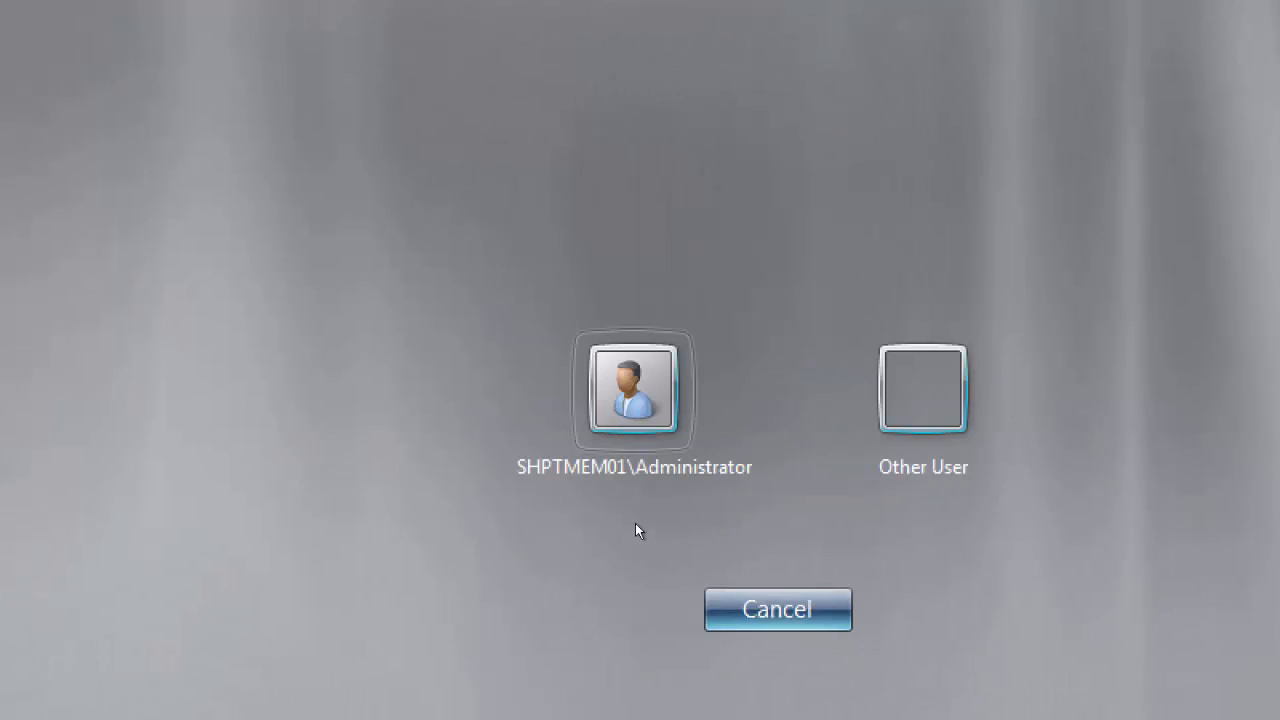
{"action": "key", "text": "Return"}
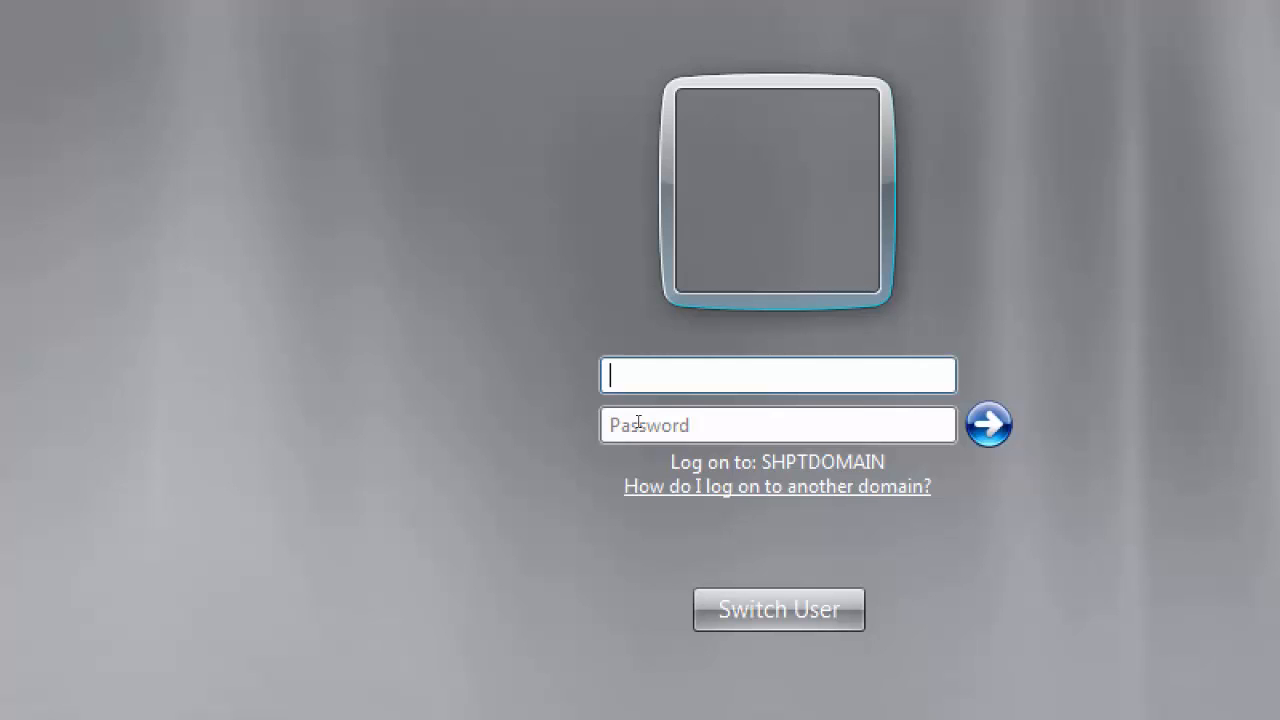
Step: Log on as shptdomain\administrator with the account password, postpone Windows activation and close the activation window
{"action": "type", "text": "shptdomain\\"}
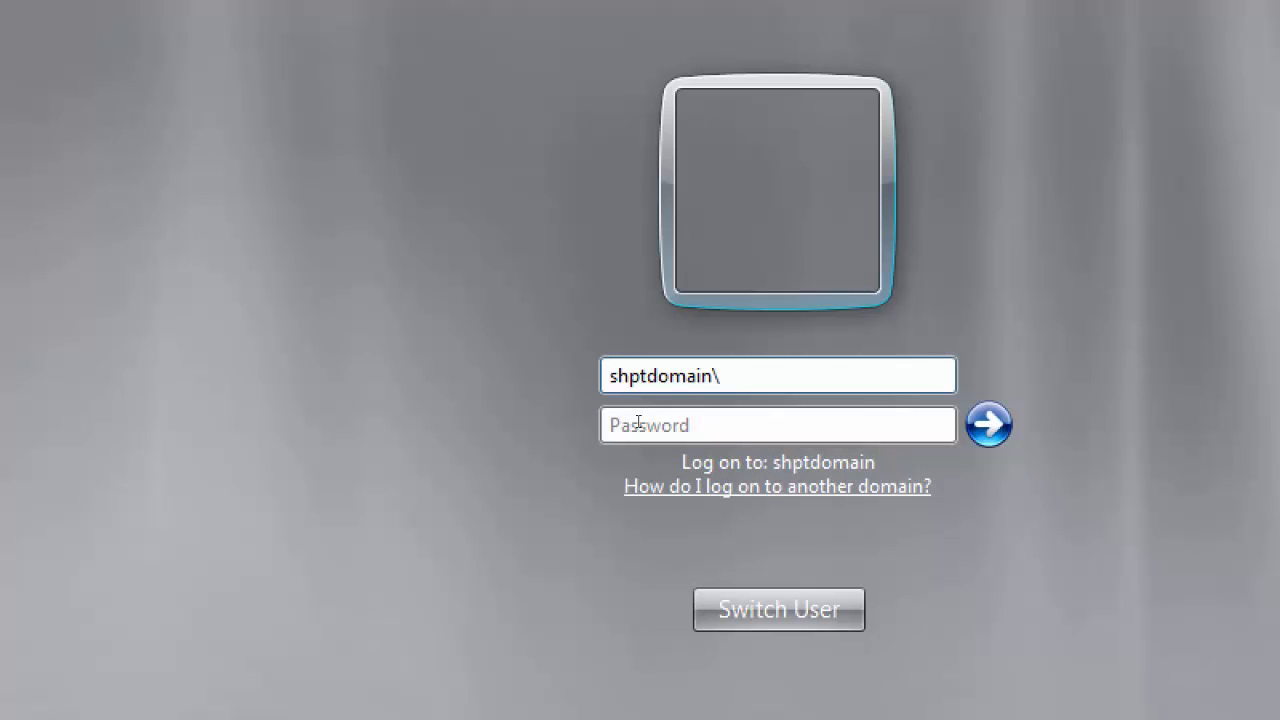
{"action": "type", "text": "administrator"}
{"action": "key", "text": "Tab"}
{"action": "type", "text": "•••••••••"}
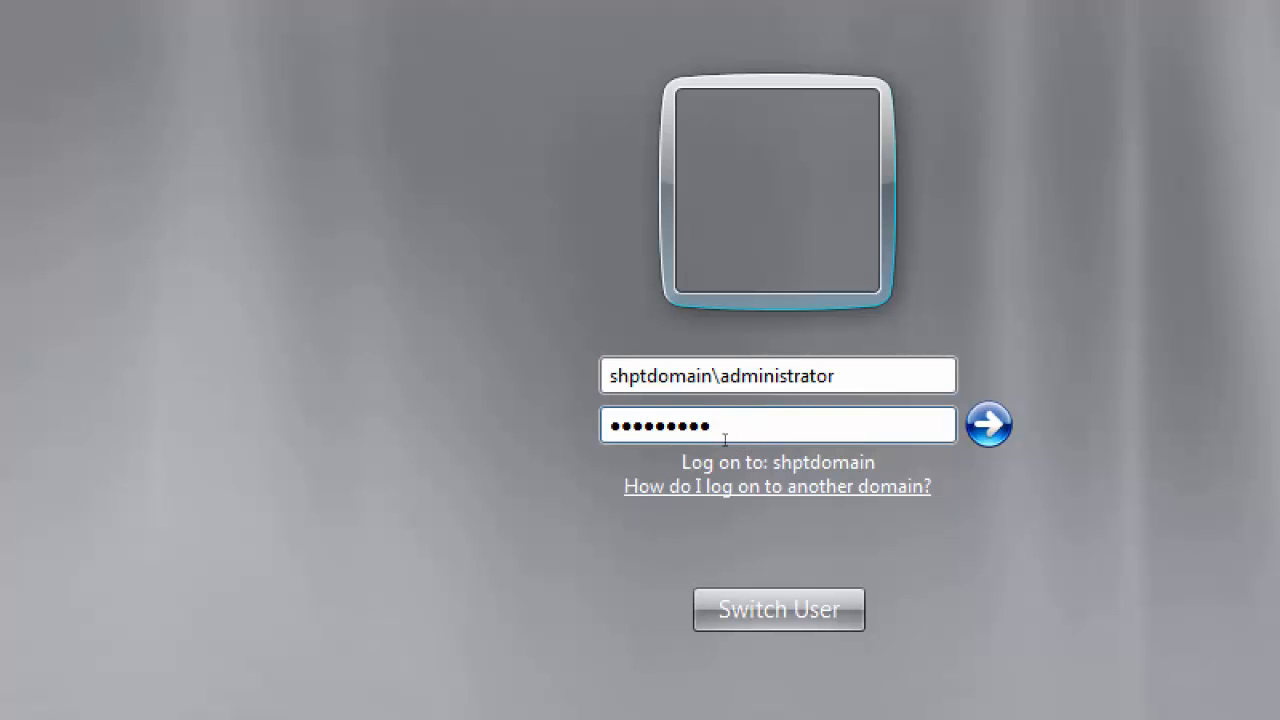
{"action": "key", "text": "Return"}
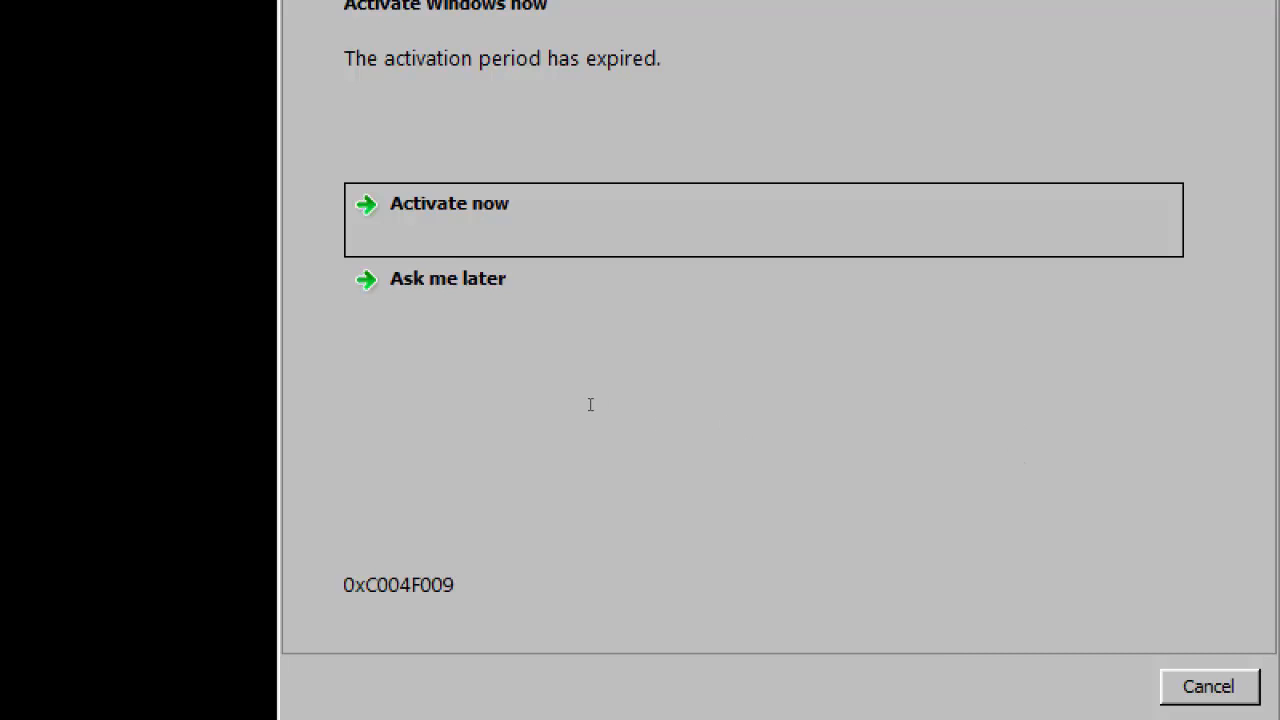
{"action": "left_click", "coordinate": [448, 285]}
{"action": "left_click", "coordinate": [1210, 687]}
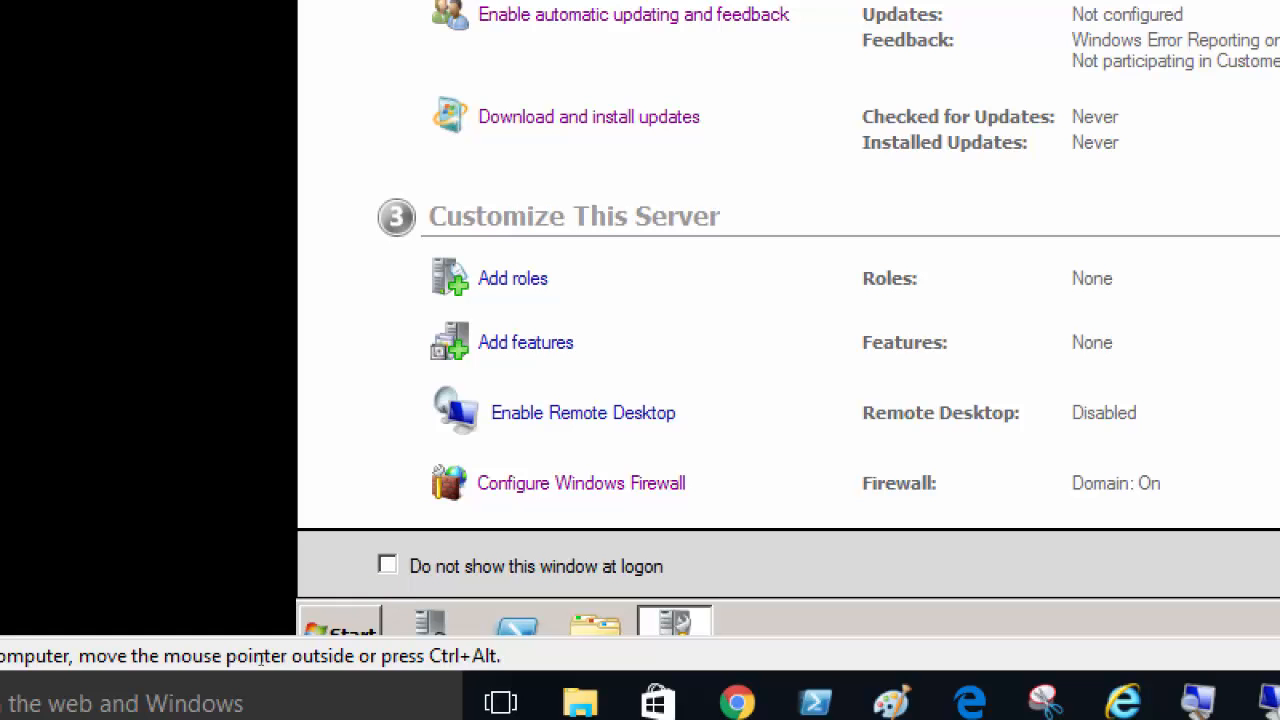
Step: Run slmgr /rearm in a Command Prompt opened as administrator, and dismiss the script host message
{"action": "left_click", "coordinate": [330, 628]}
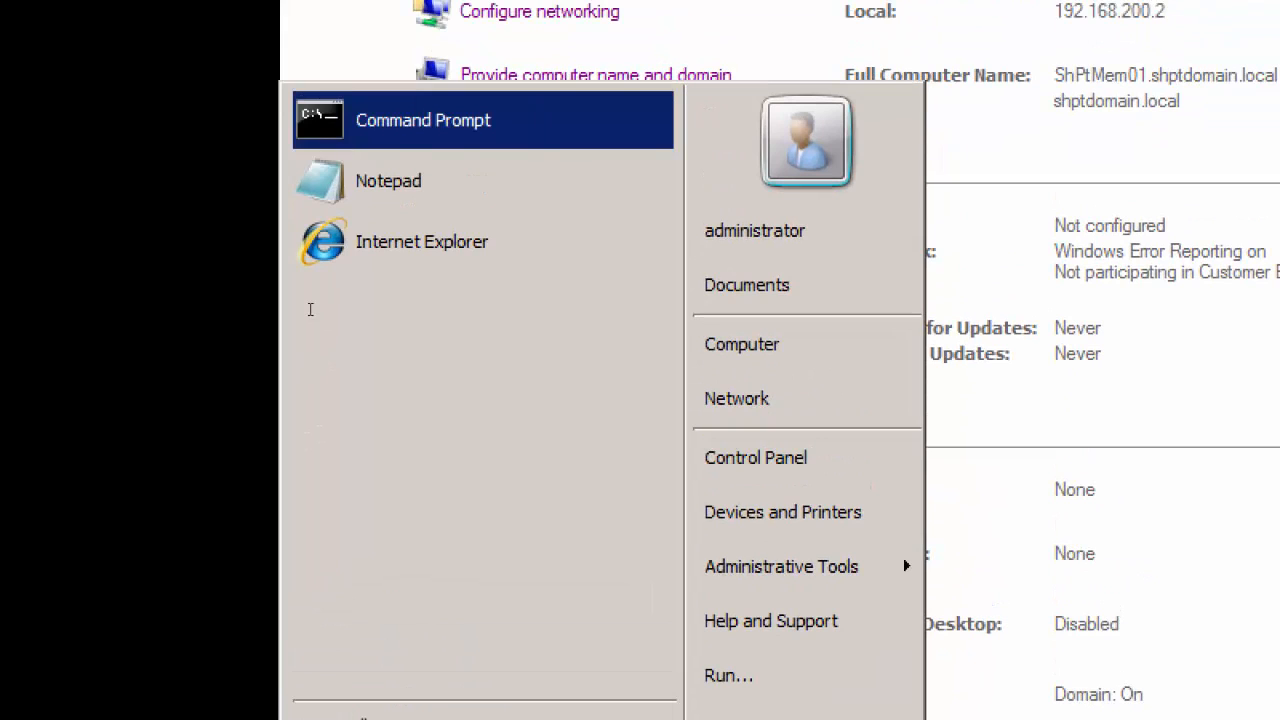
{"action": "key", "text": "shift+F10"}
{"action": "key", "text": "Down"}
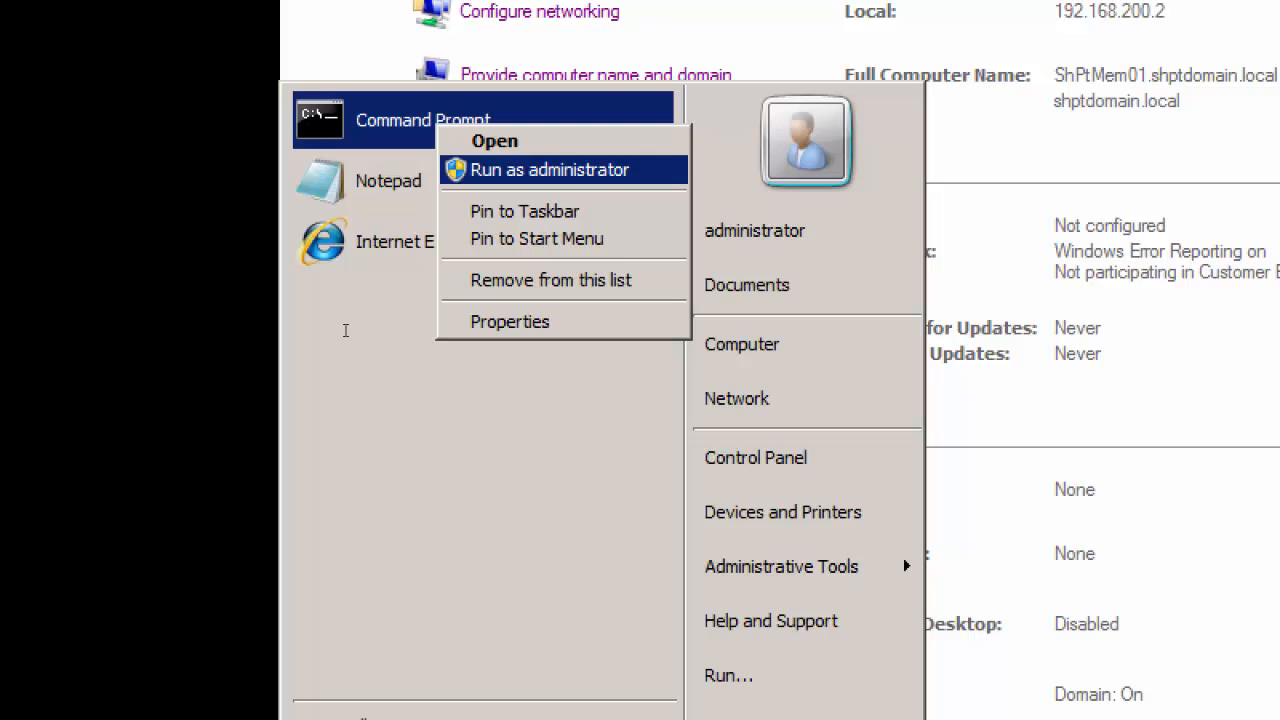
{"action": "key", "text": "Return"}
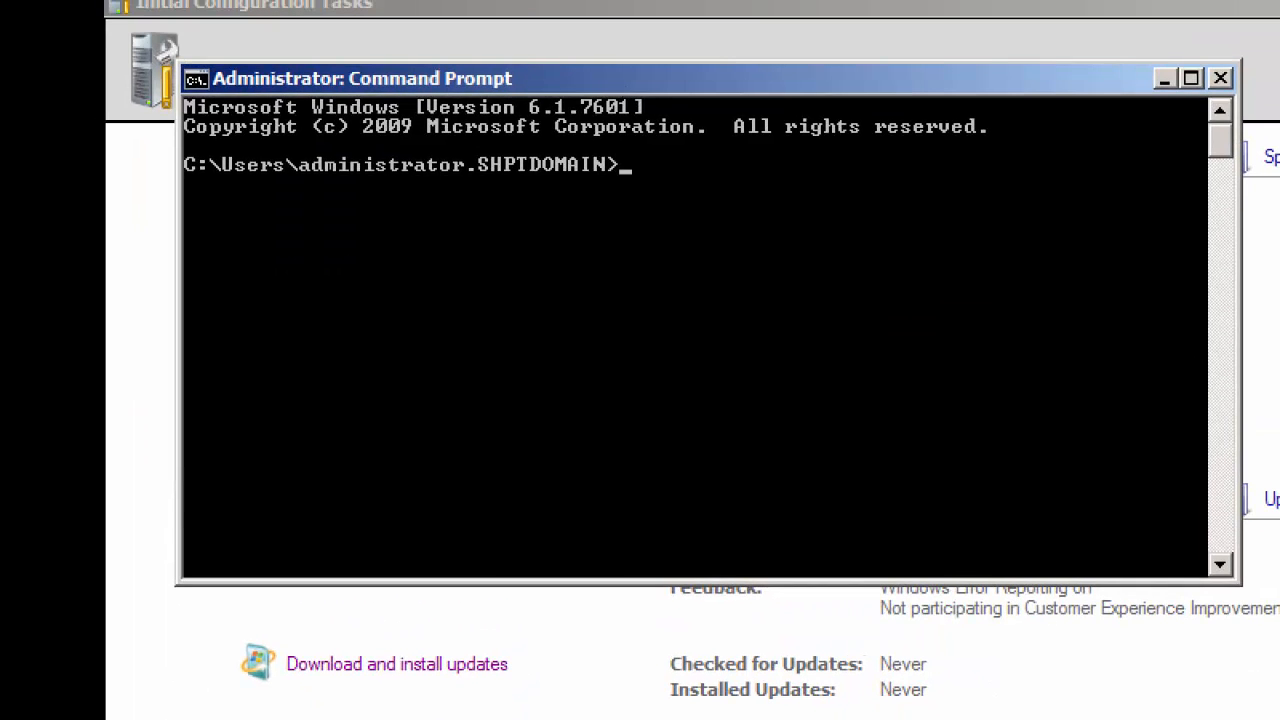
{"action": "type", "text": "slmgr /rearm"}
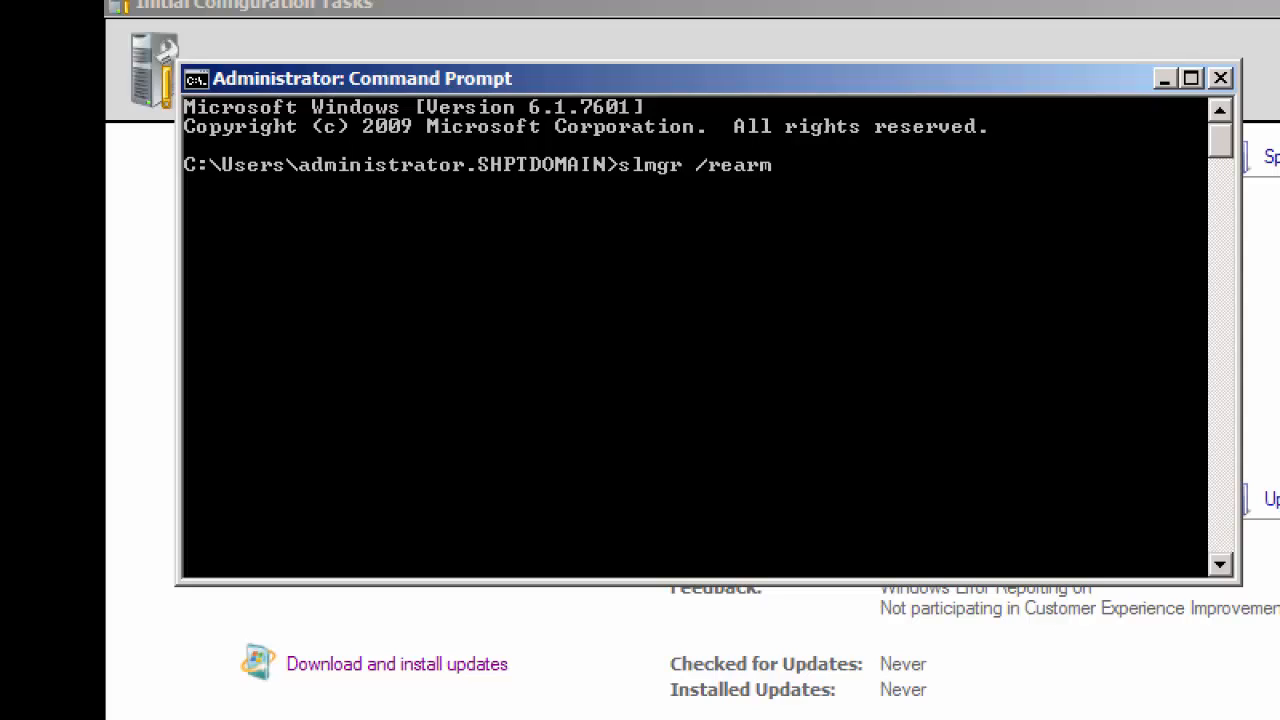
{"action": "key", "text": "Return"}
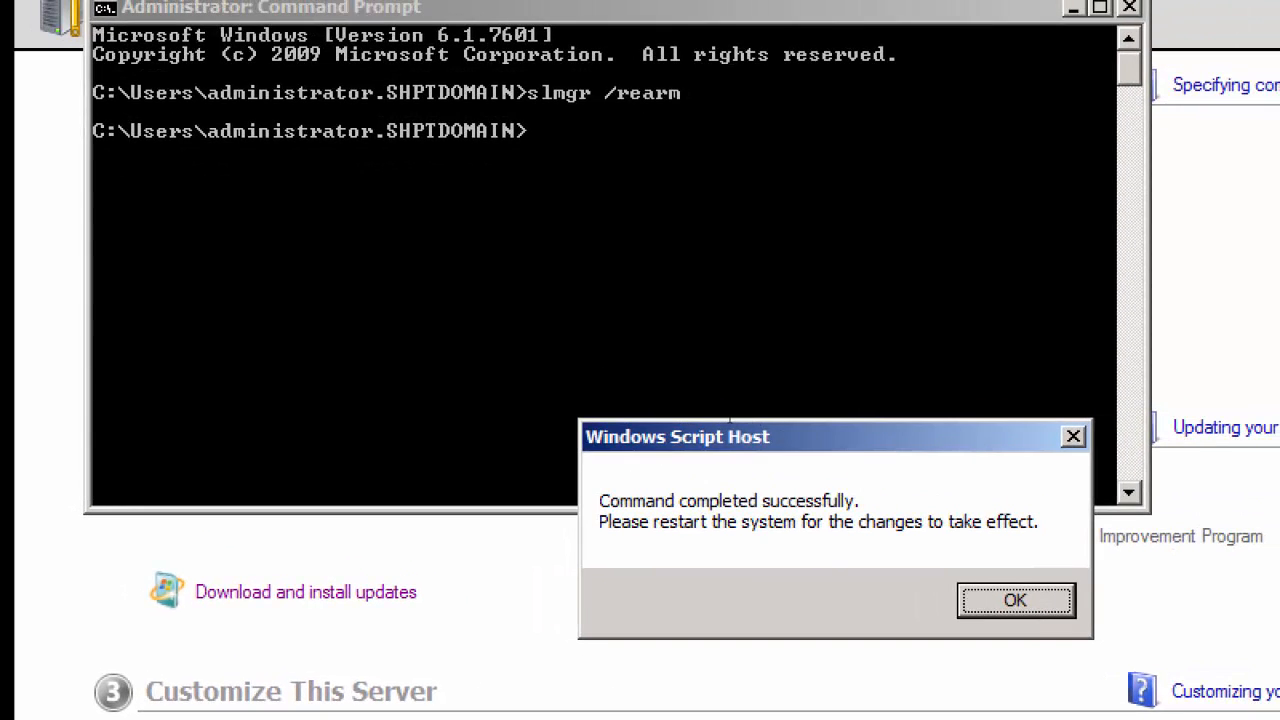
{"action": "key", "text": "Return"}
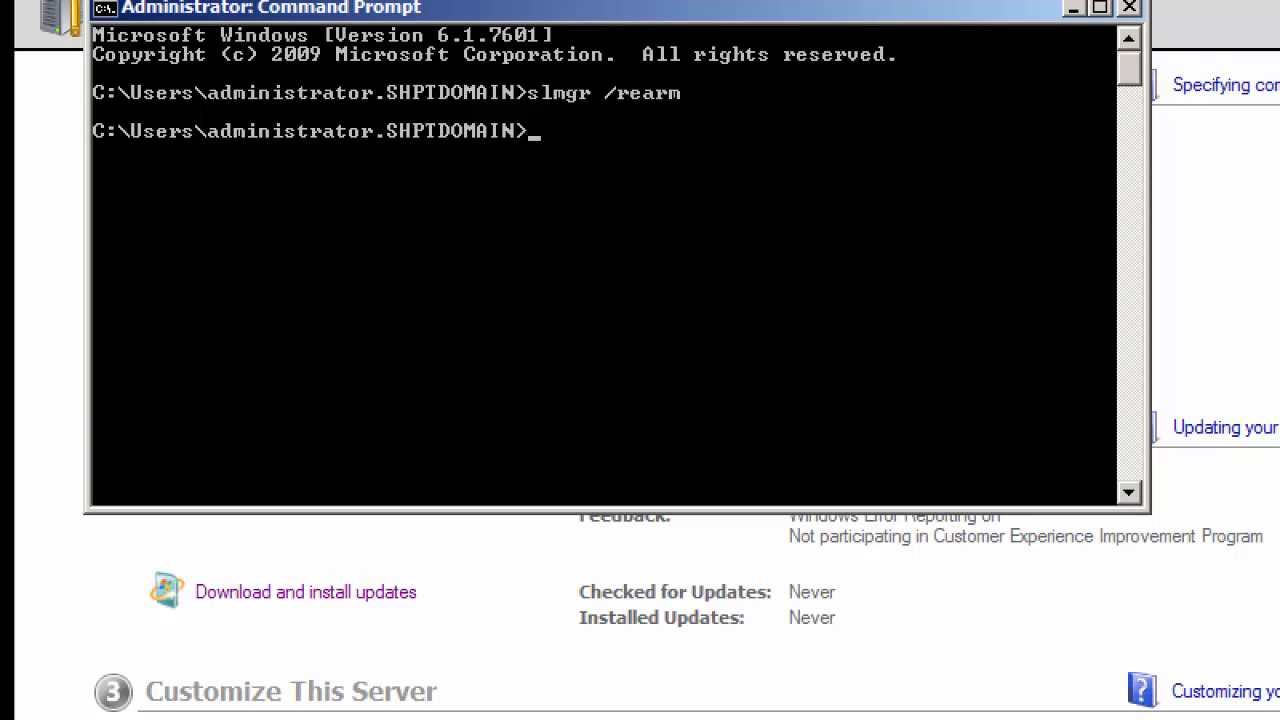
Step: Restart Server02 immediately with the command shutdown /r /t 0
{"action": "type", "text": "shutdown /r /t 0"}
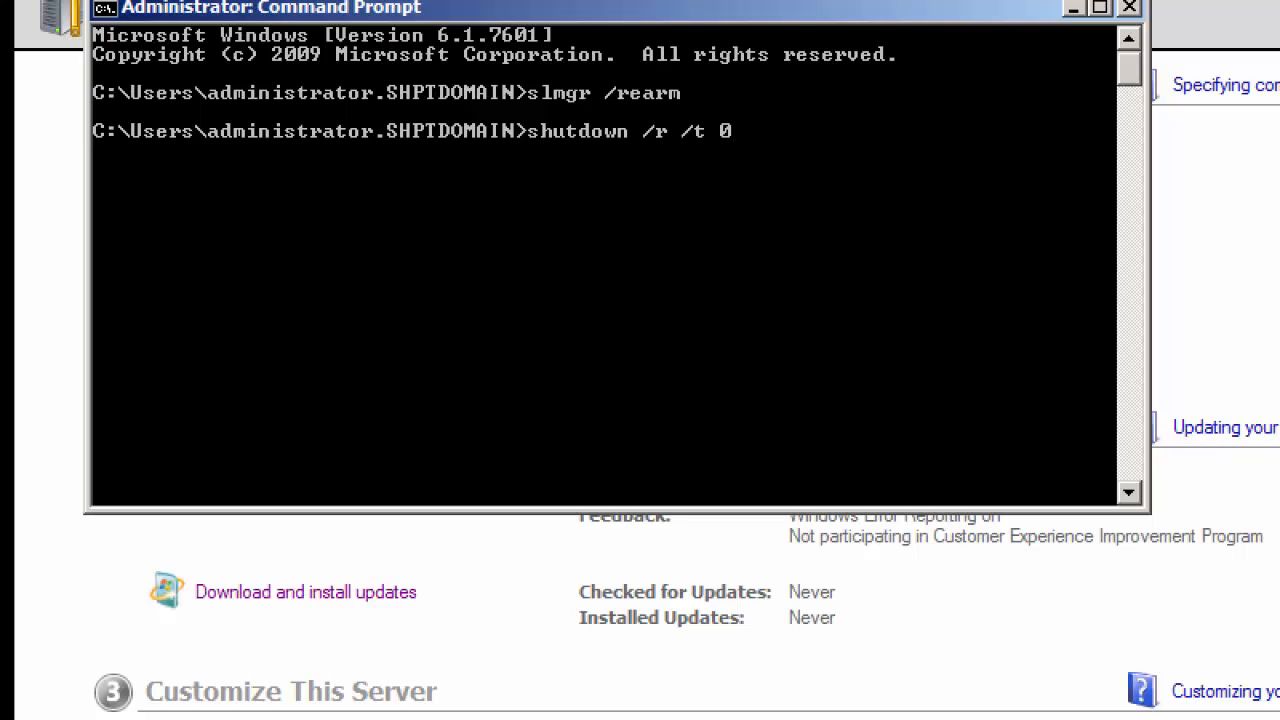
{"action": "key", "text": "Return"}
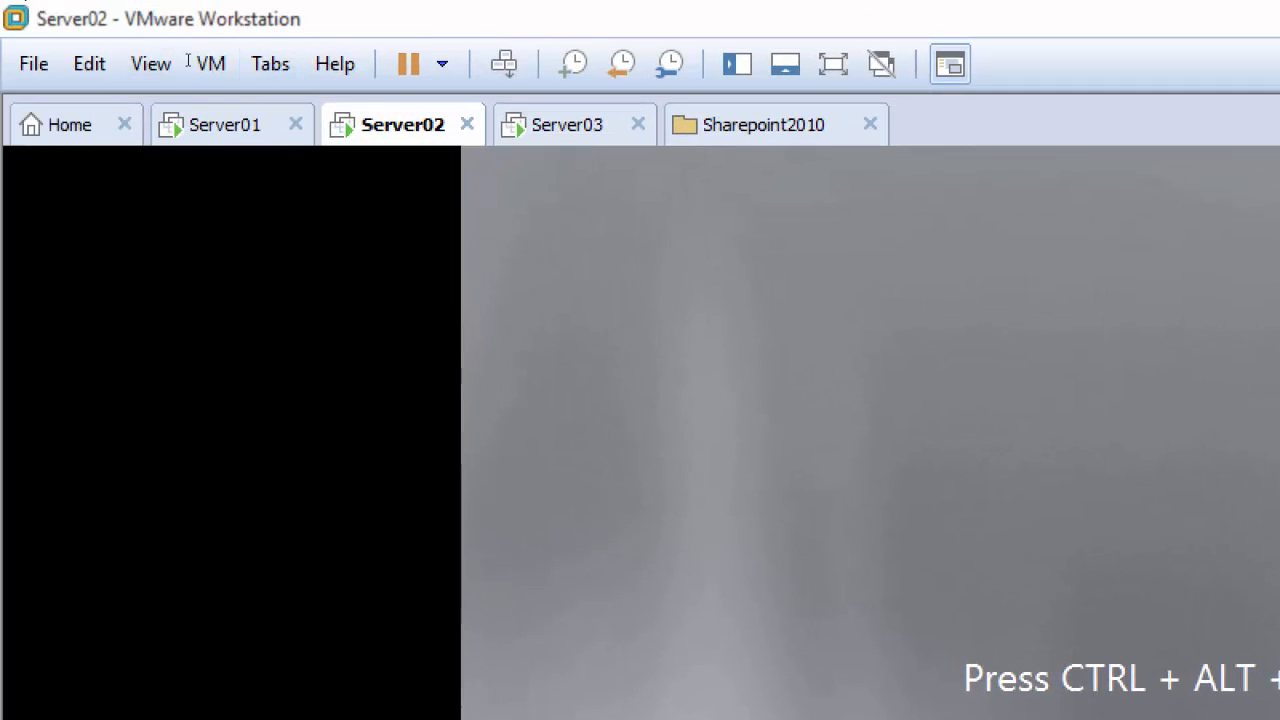
Step: Send Ctrl+Alt+Del to the restarted Server02 and log on as shptdomain\administrator with the account password
{"action": "left_click", "coordinate": [191, 62]}
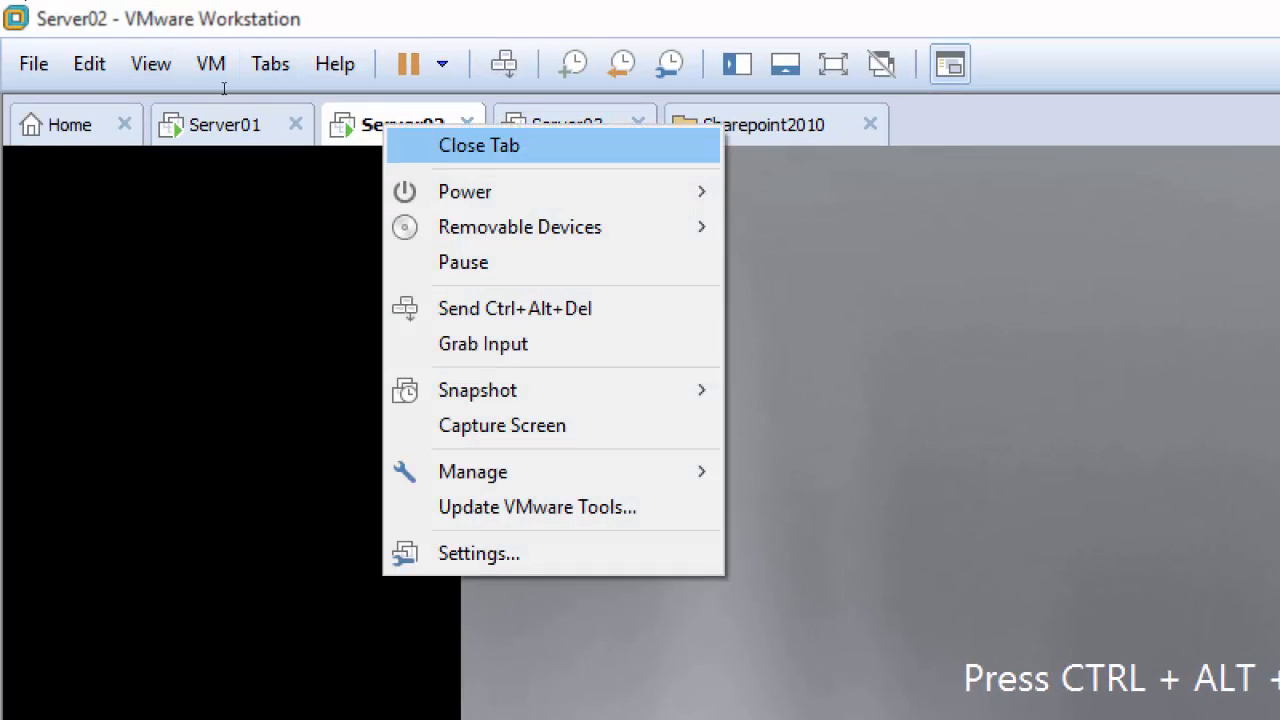
{"action": "left_click", "coordinate": [254, 12]}
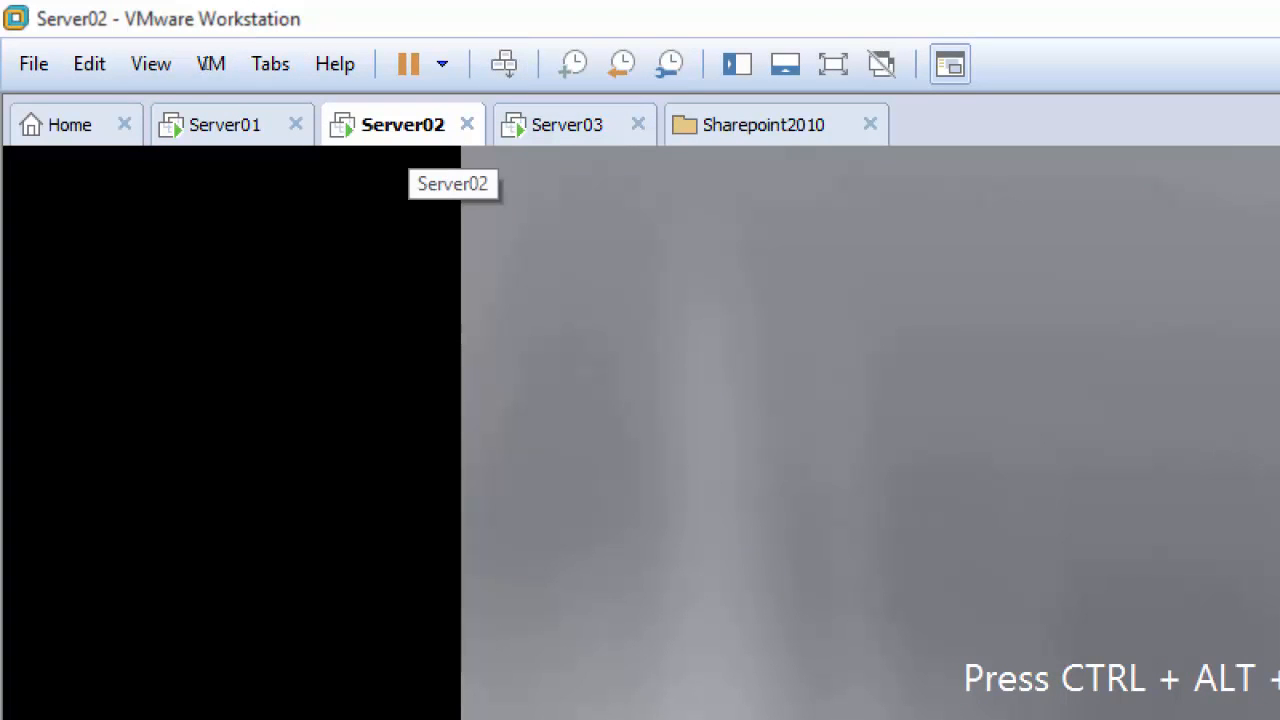
{"action": "left_click", "coordinate": [504, 63]}
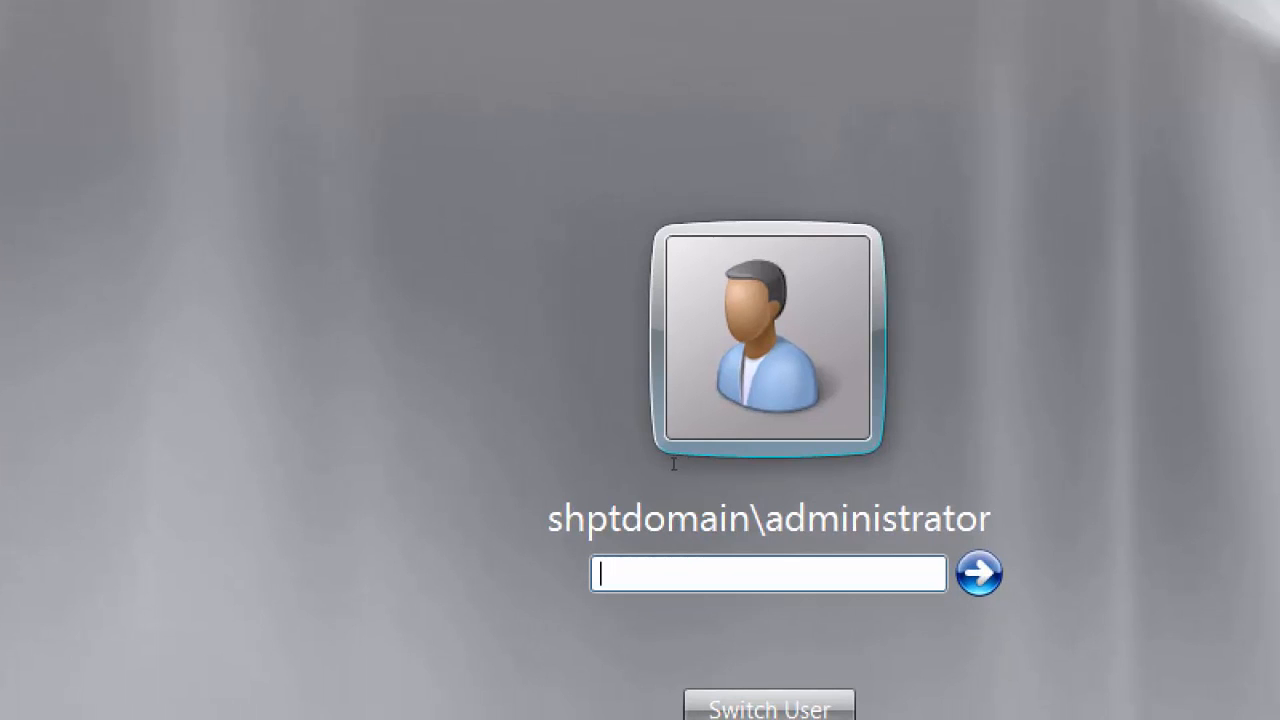
{"action": "type", "text": "•••••••••"}
{"action": "key", "text": "Return"}
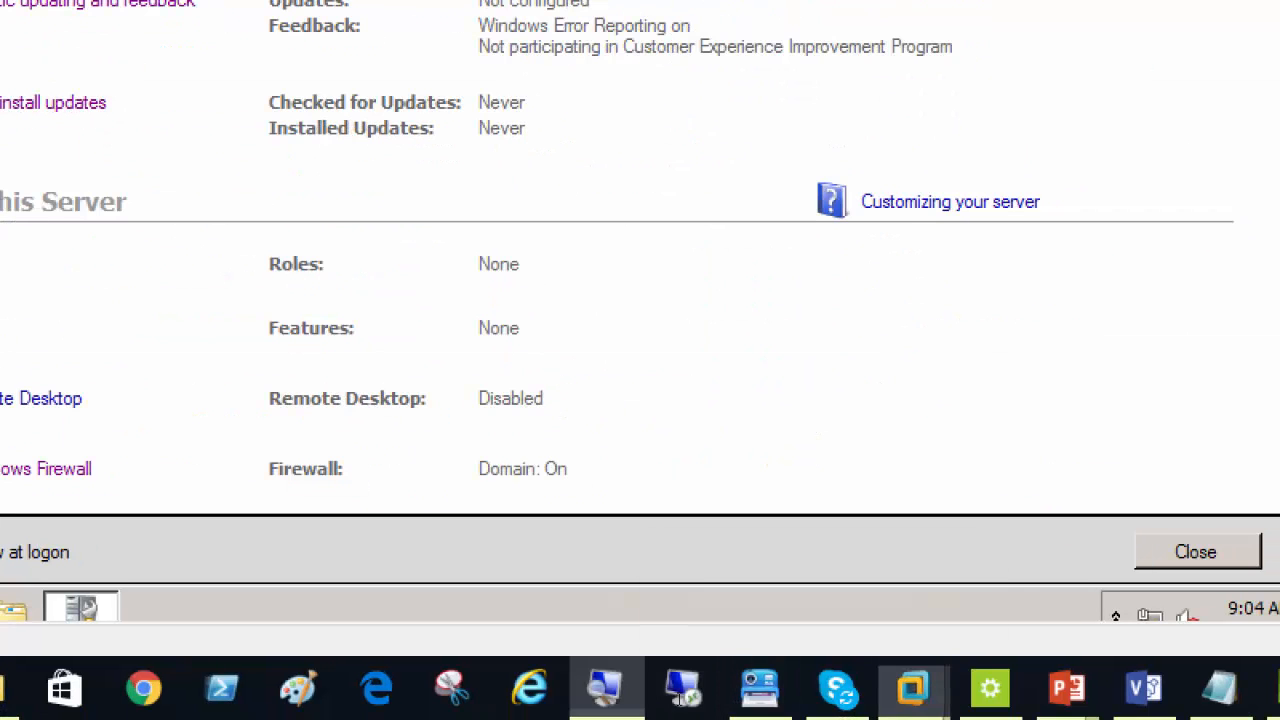
{"action": "left_click", "coordinate": [604, 688]}
{"action": "left_click", "coordinate": [684, 607]}
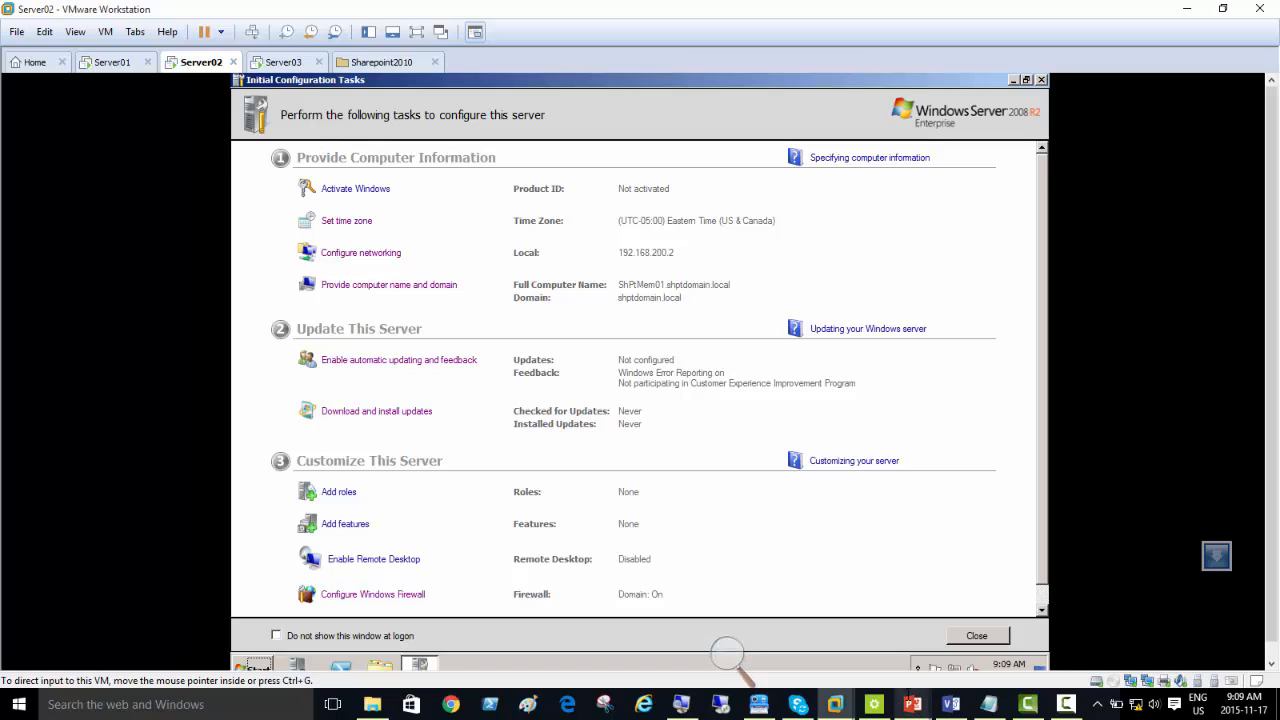
Step: Switch to the PowerPoint presentation IT_Prof_Courses_Sharepoint-2010-Day02.pptx and show slide 5 on standalone versus server farm installation
{"action": "mouse_move", "coordinate": [911, 704]}
{"action": "left_click", "coordinate": [860, 640]}
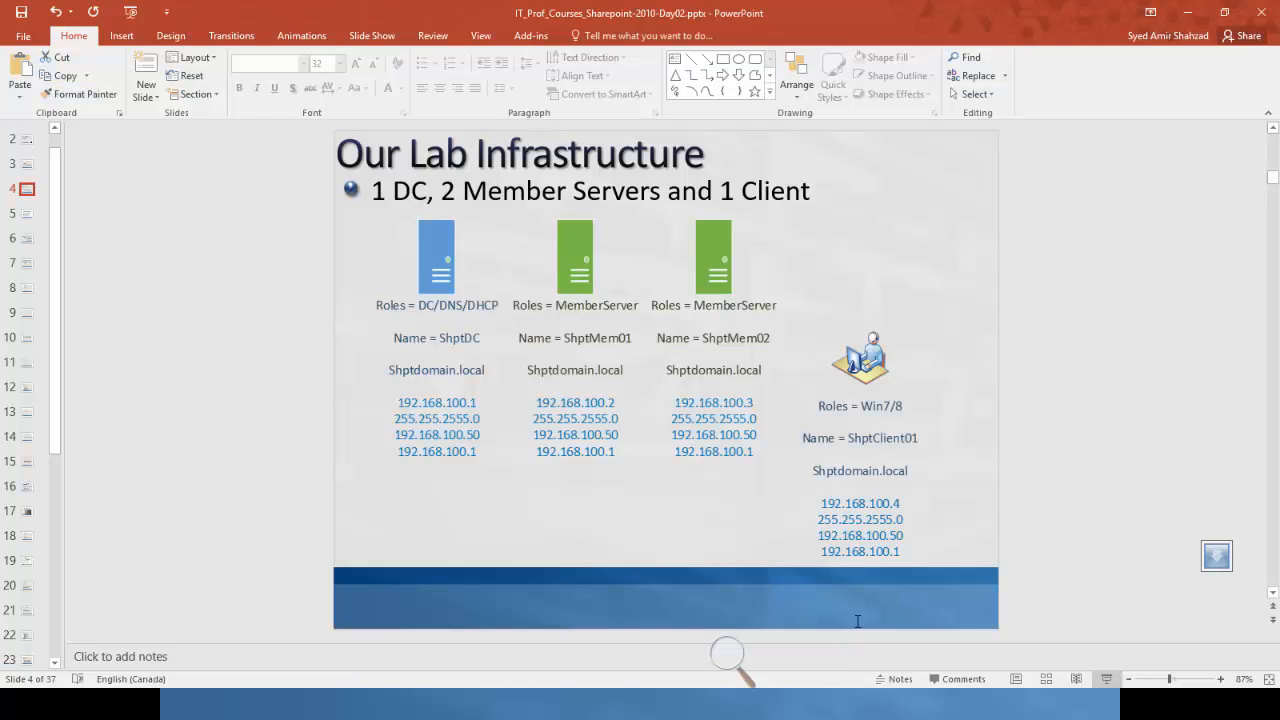
{"action": "left_click", "coordinate": [24, 213]}
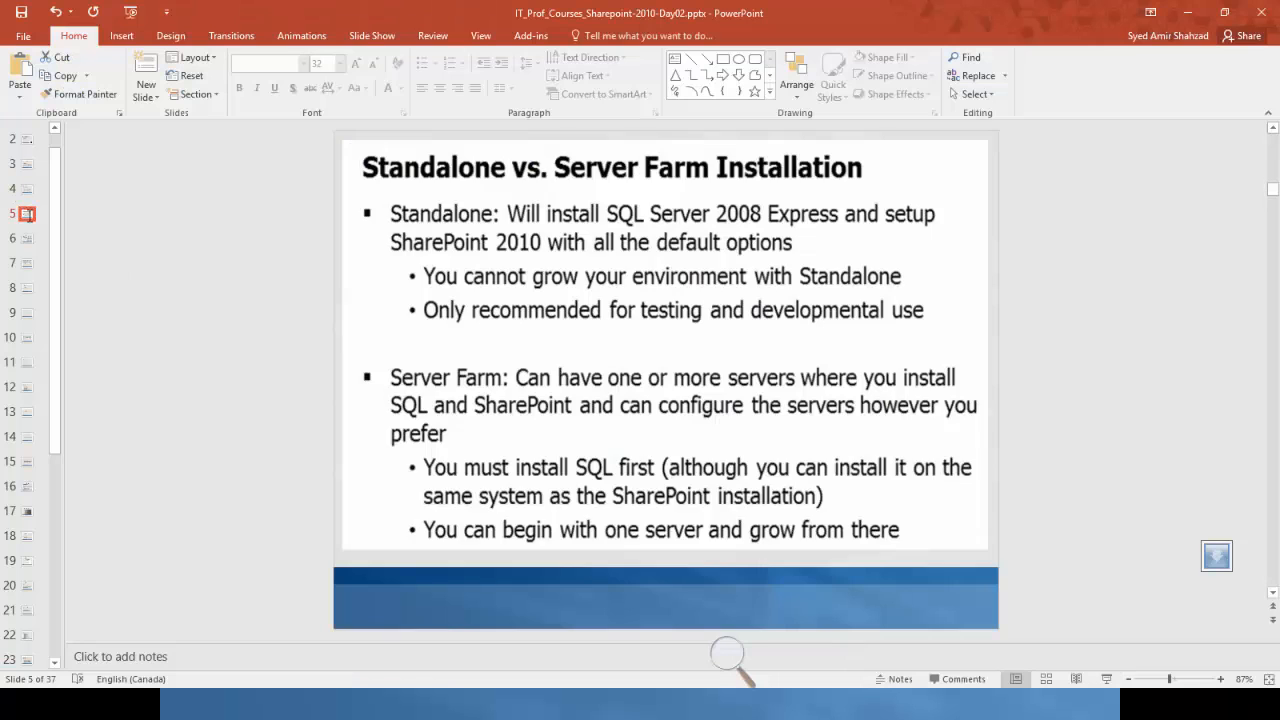
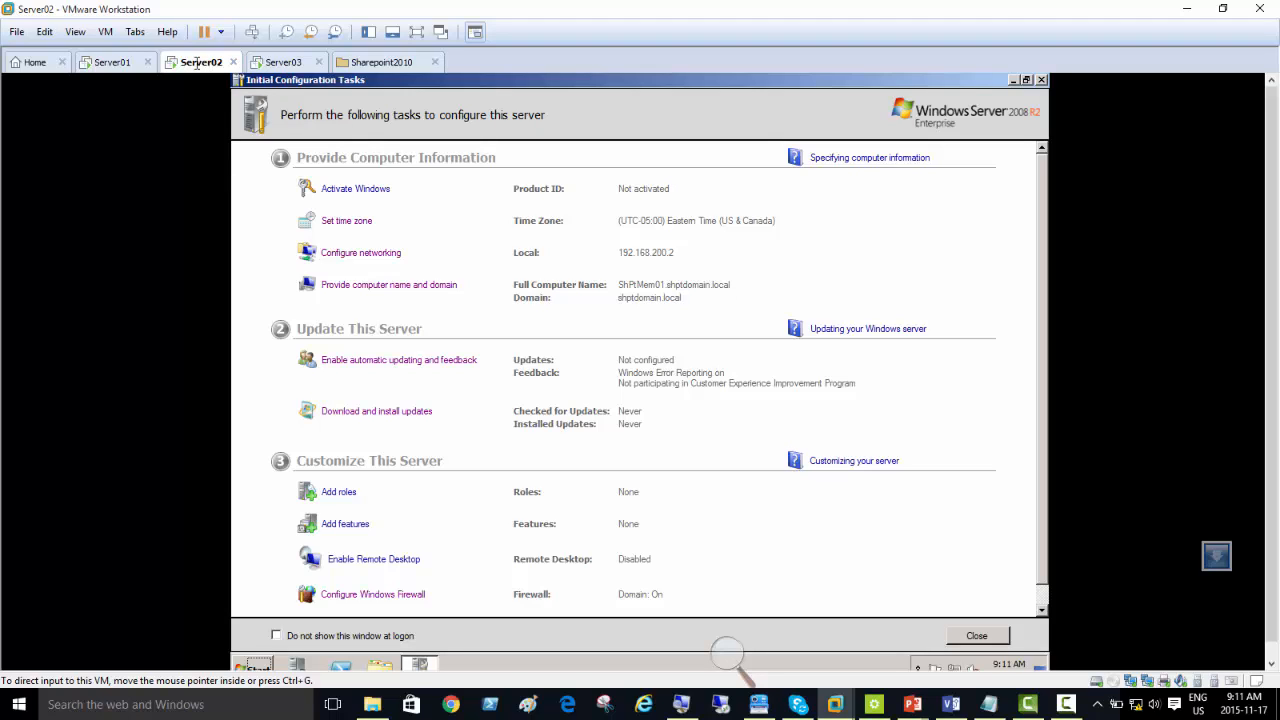
Step: Open Server02's virtual machine settings and set the CD/DVD drive to connect at power on and use an ISO image file
{"action": "right_click", "coordinate": [195, 63]}
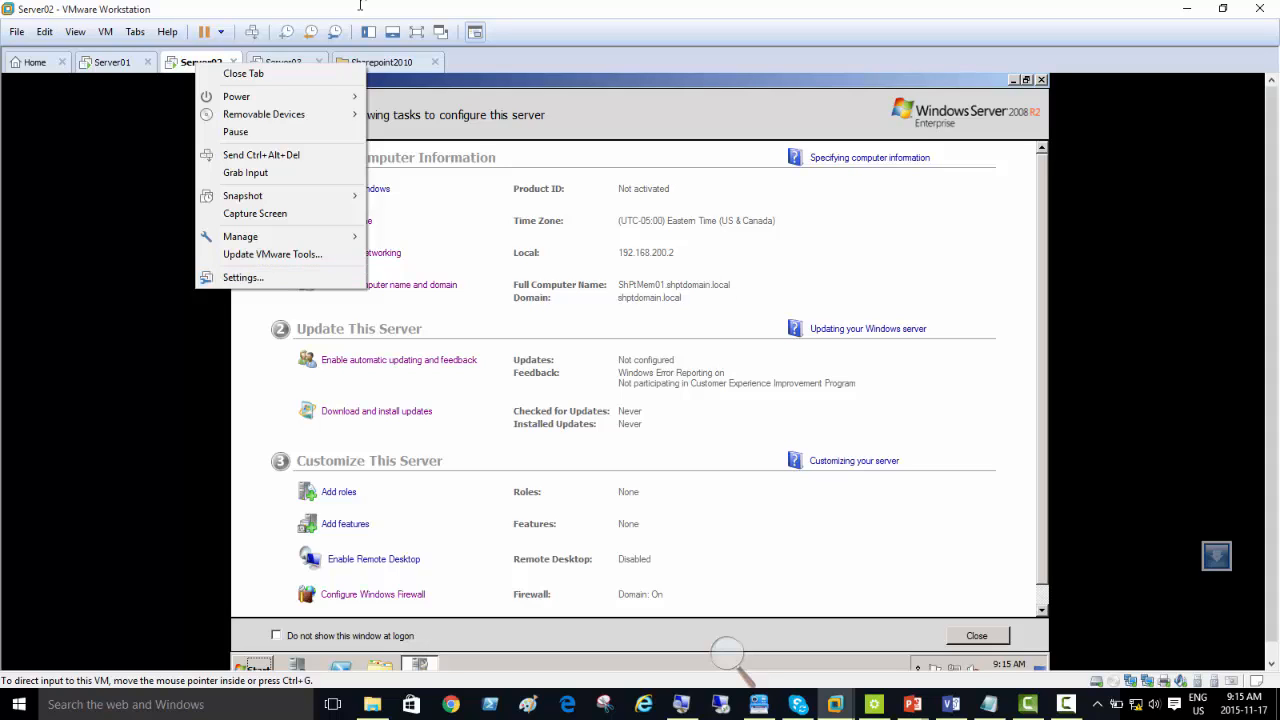
{"action": "left_click", "coordinate": [263, 279]}
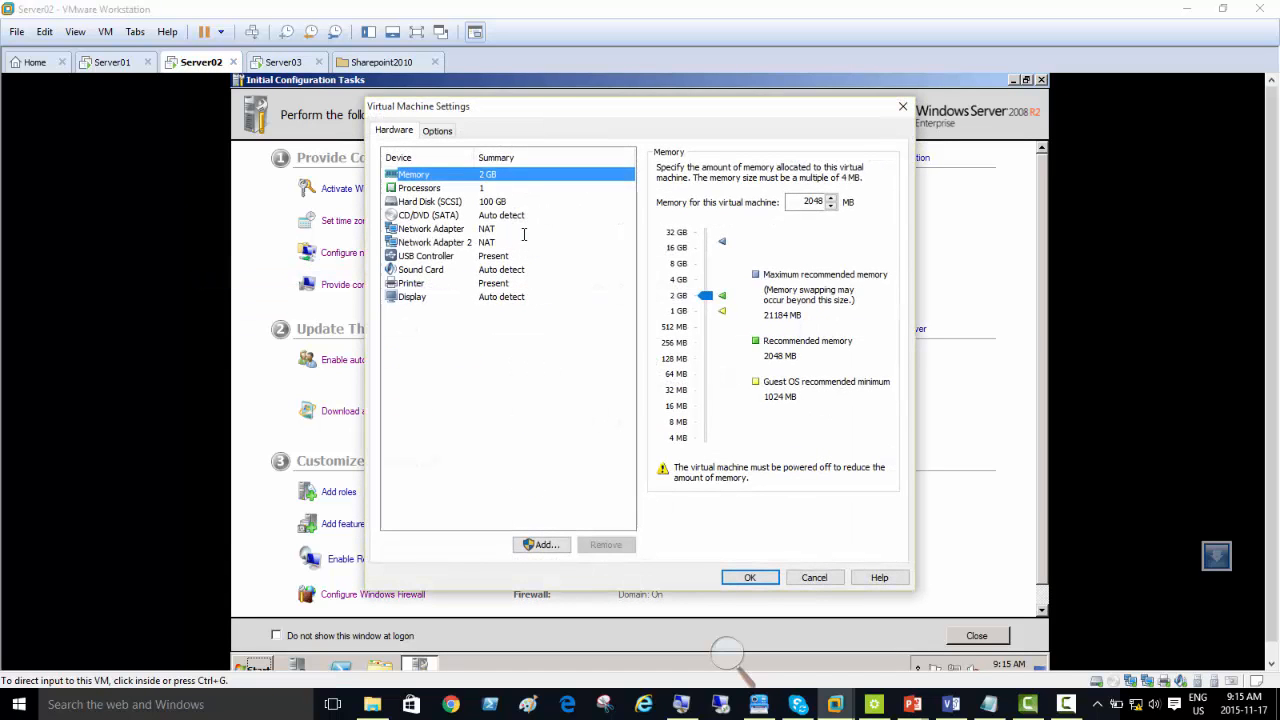
{"action": "left_click", "coordinate": [444, 215]}
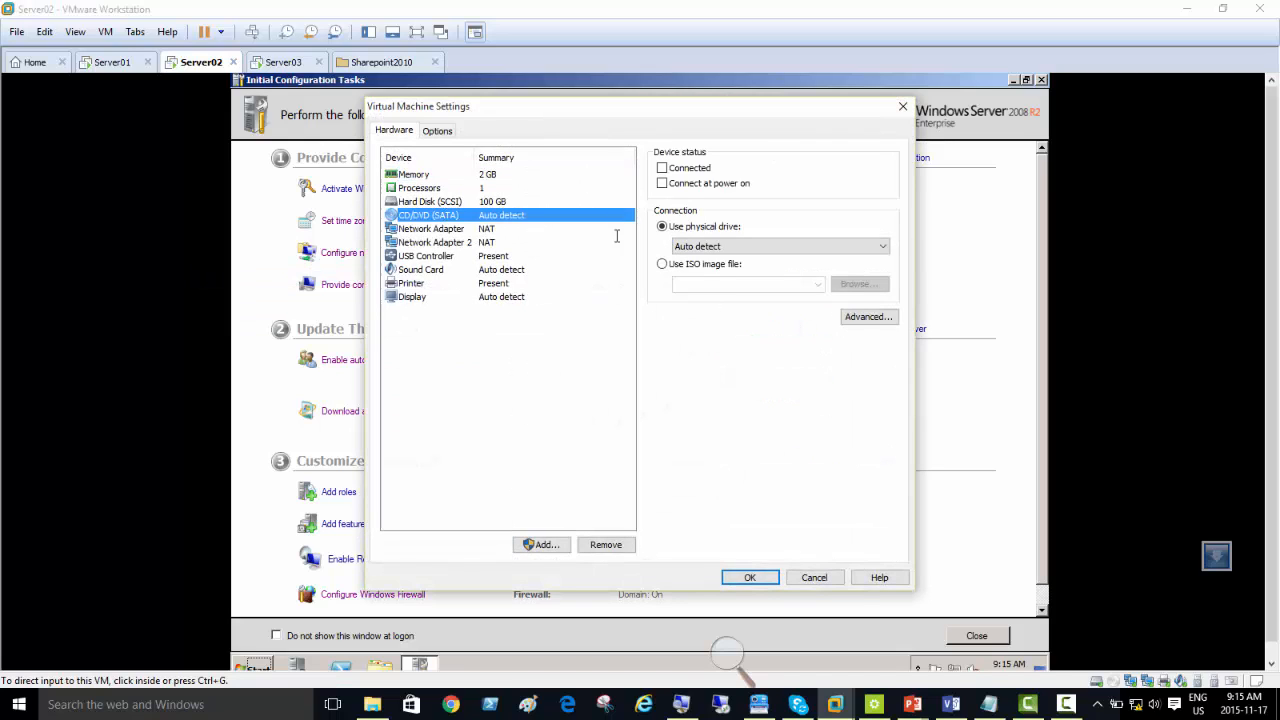
{"action": "left_click", "coordinate": [661, 183]}
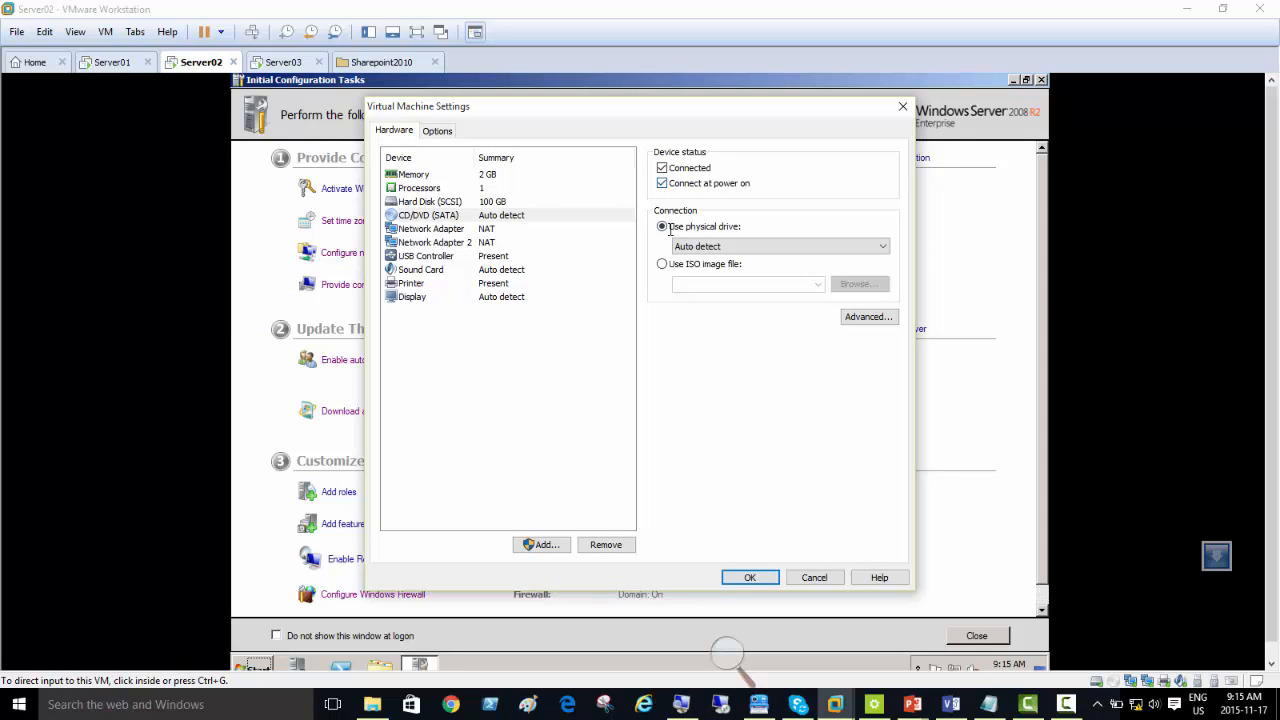
{"action": "left_click", "coordinate": [661, 264]}
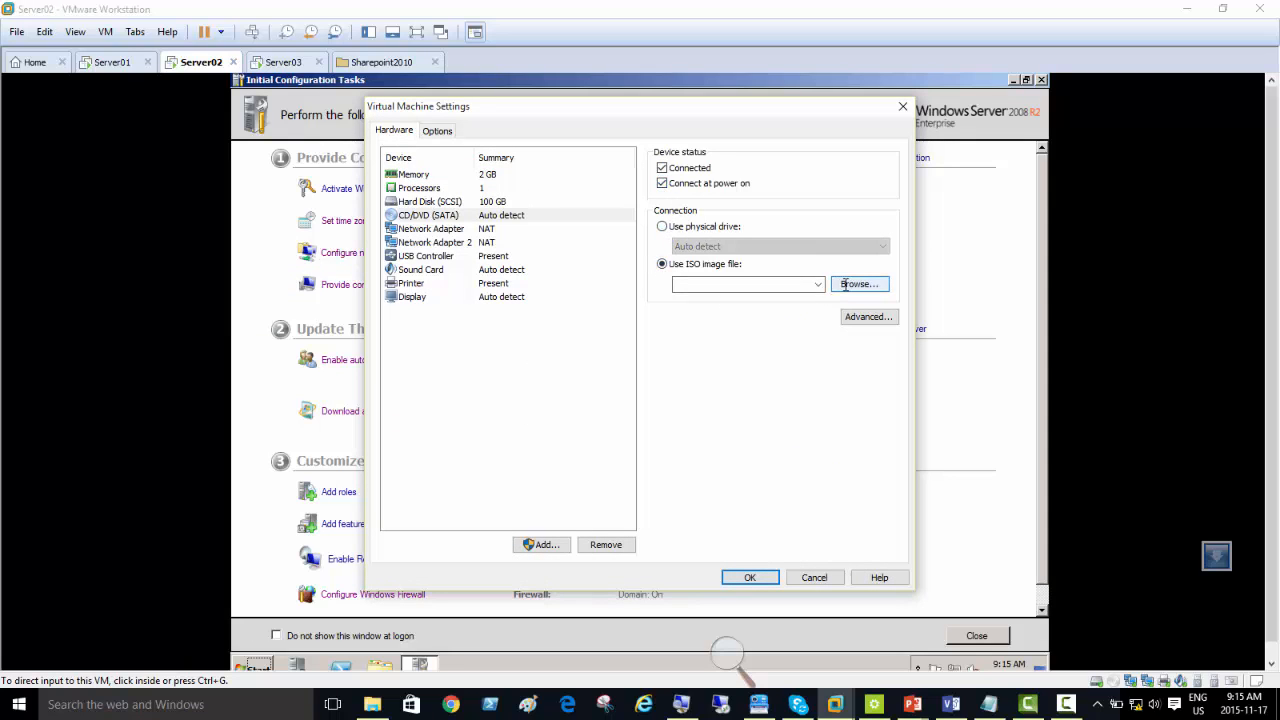
Step: Attach the SharePoint Server 2010 with Service Pack 2 (x64) ISO from D:\EDU\Technologies\Sharepoint-Stuff\Soft and apply the machine settings
{"action": "left_click", "coordinate": [855, 284]}
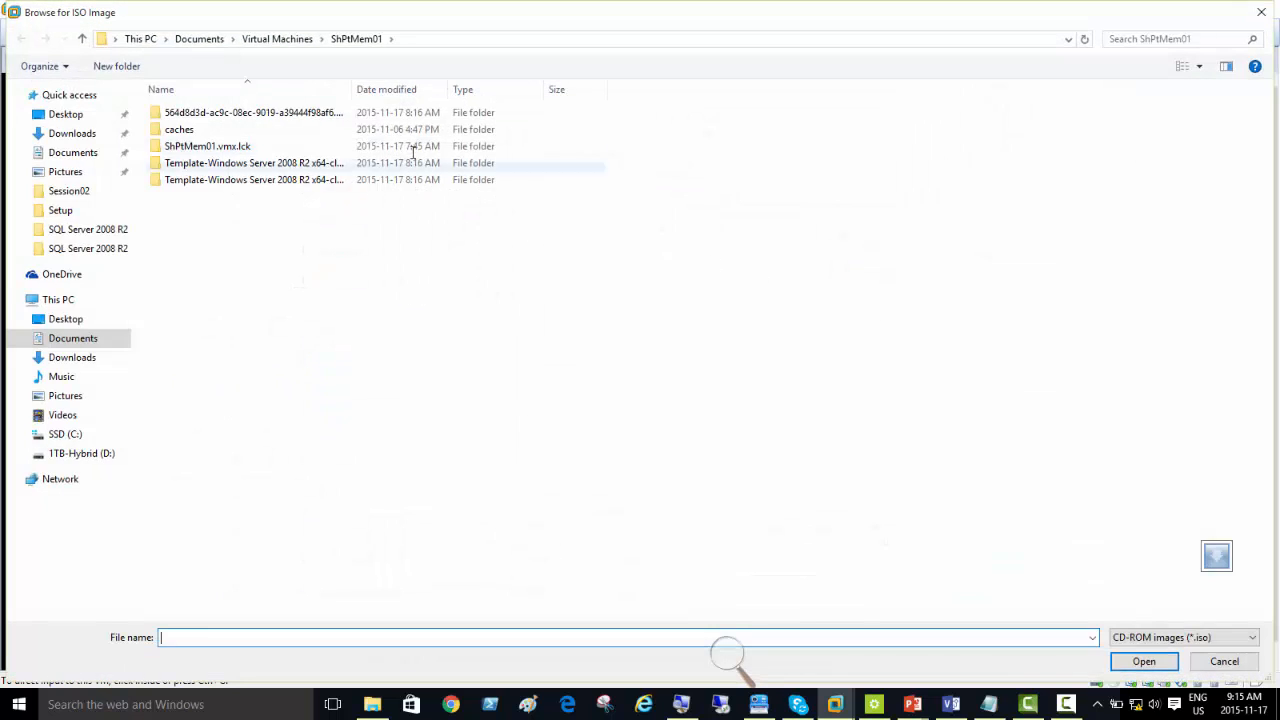
{"action": "left_click", "coordinate": [70, 452]}
{"action": "double_click", "coordinate": [177, 180]}
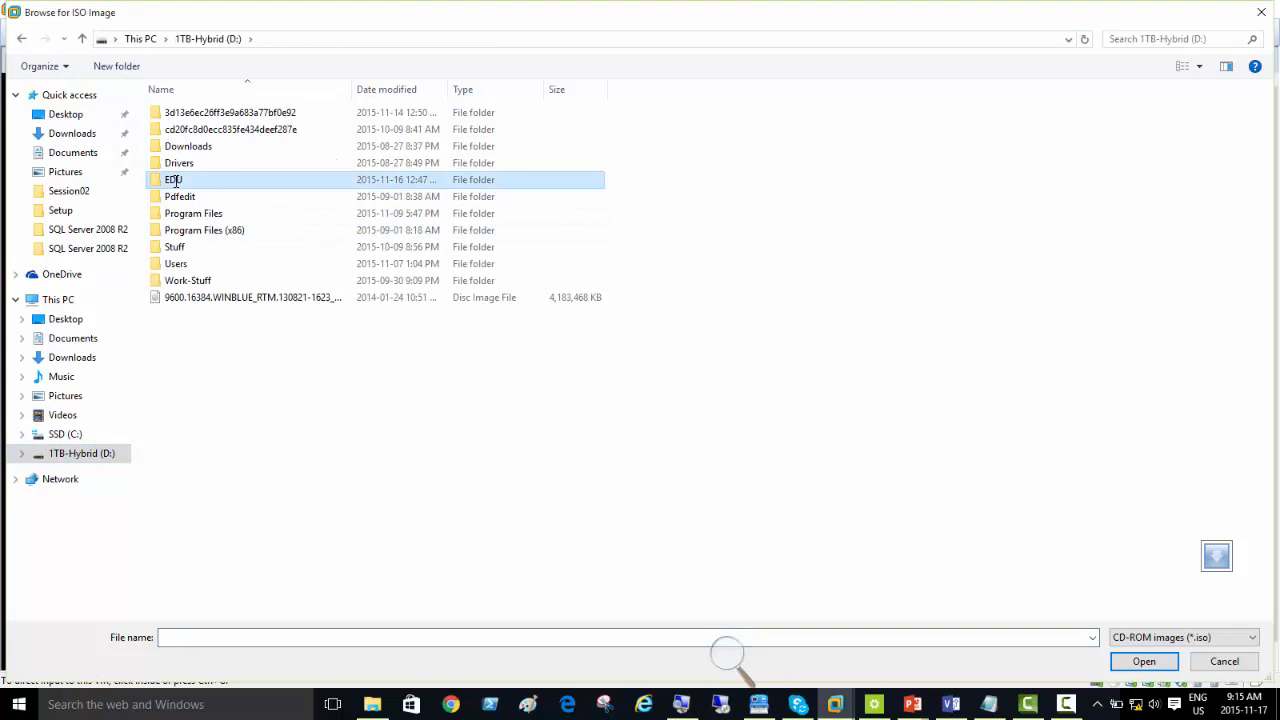
{"action": "double_click", "coordinate": [190, 281]}
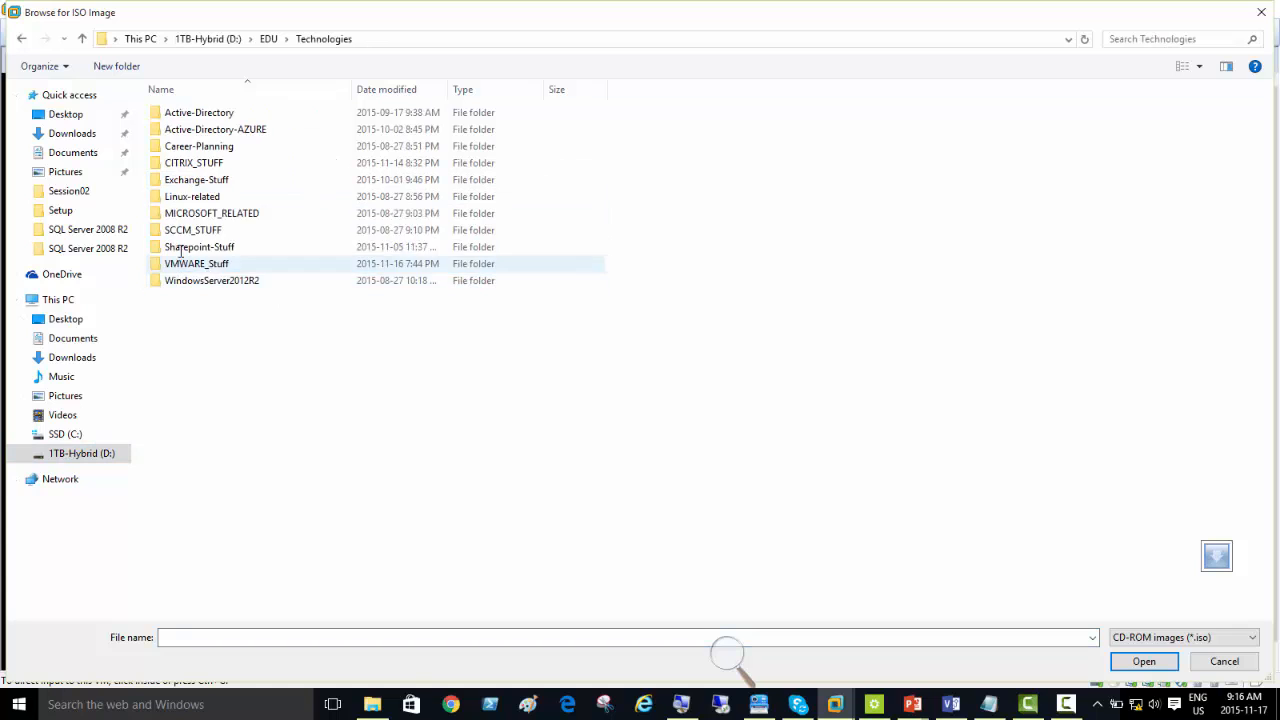
{"action": "double_click", "coordinate": [189, 246]}
{"action": "double_click", "coordinate": [177, 130]}
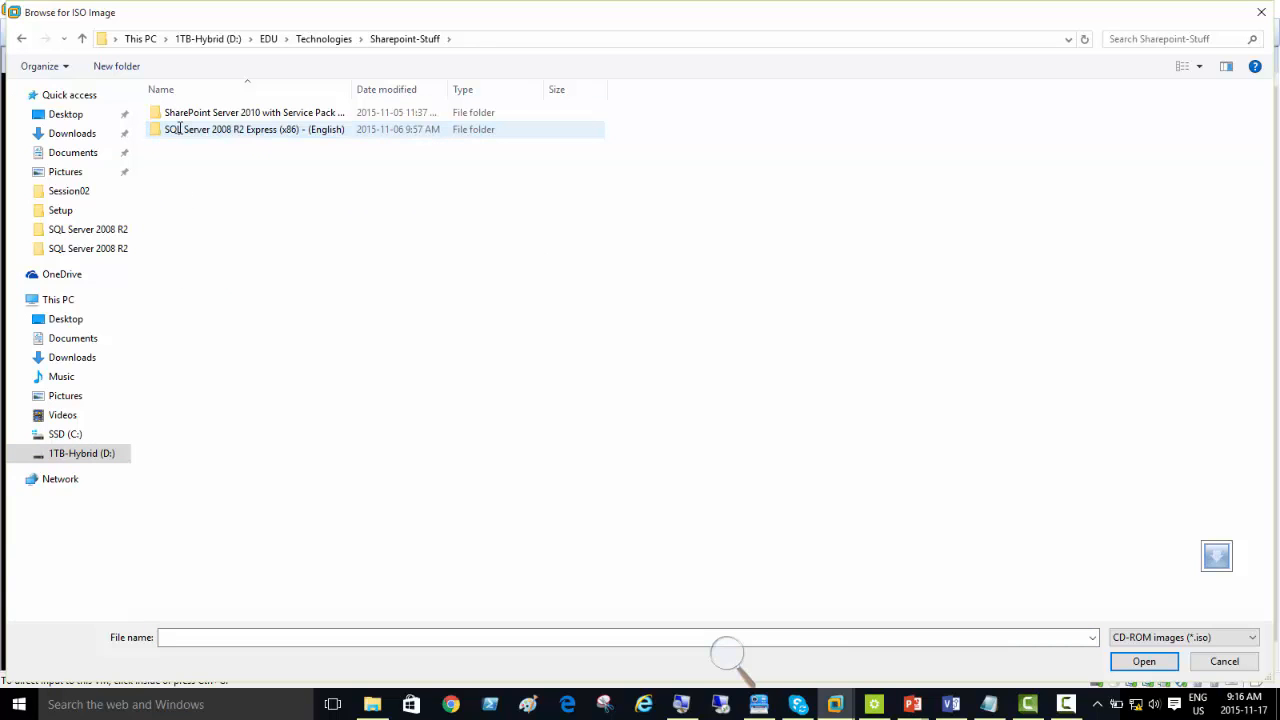
{"action": "left_click", "coordinate": [220, 114]}
{"action": "double_click", "coordinate": [220, 114]}
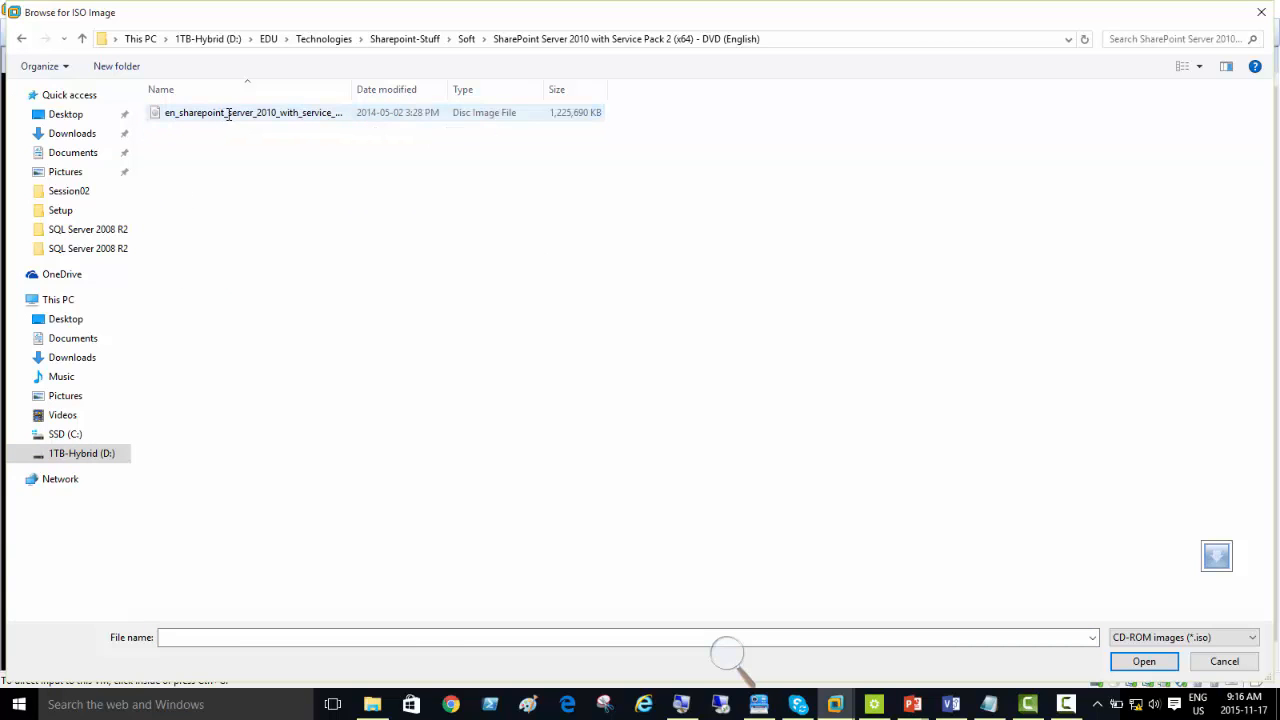
{"action": "double_click", "coordinate": [229, 114]}
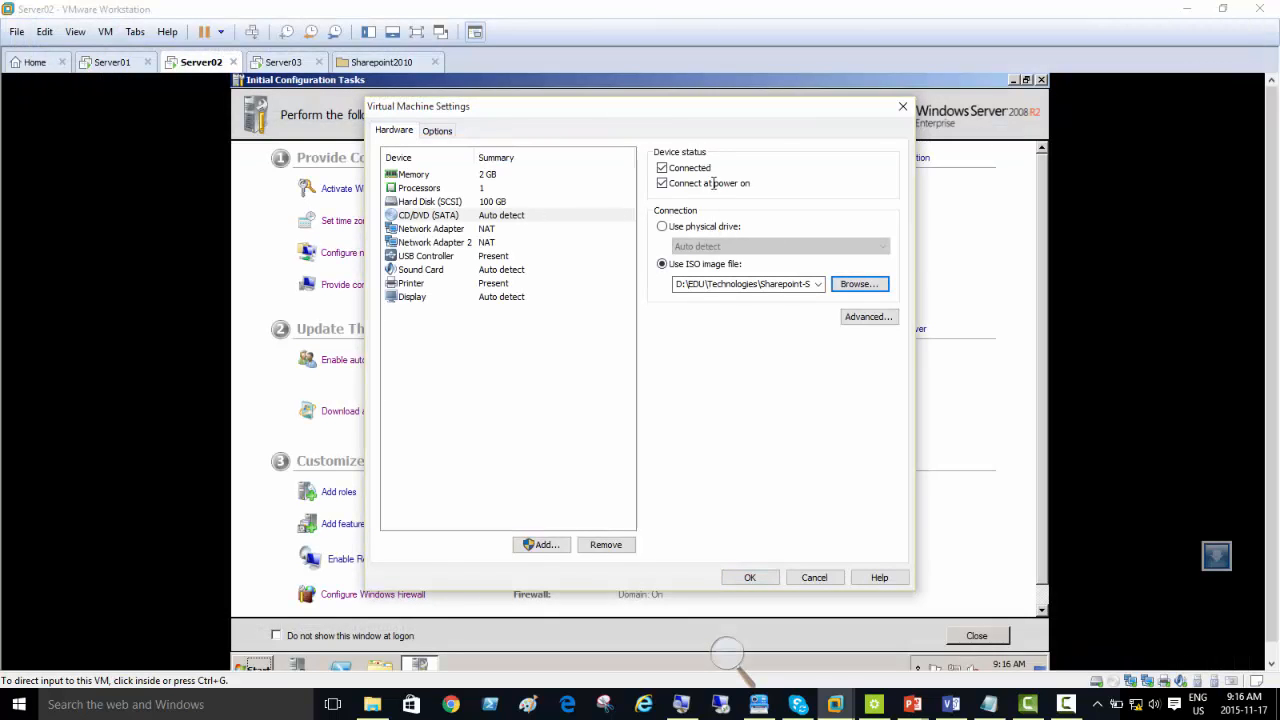
{"action": "left_click", "coordinate": [750, 578]}
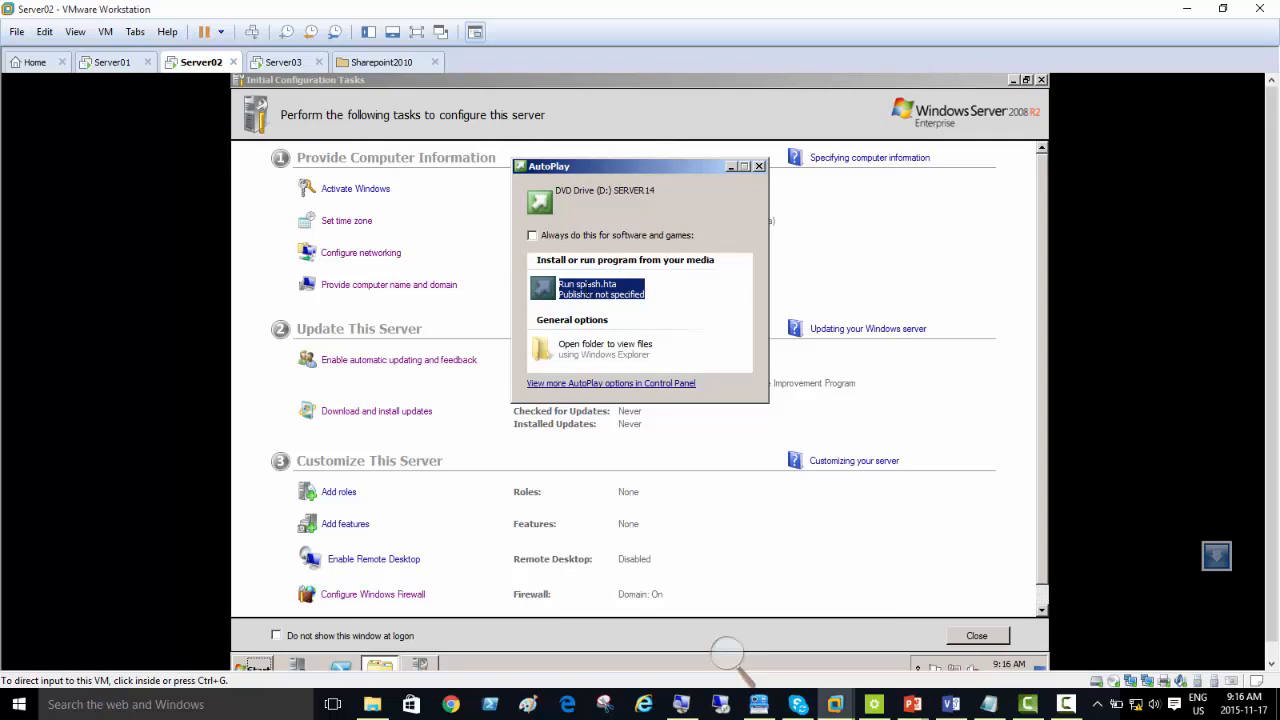
Step: Browse the files on the SERVER14 DVD in Server02 and launch the splash HTML application
{"action": "left_click", "coordinate": [574, 350]}
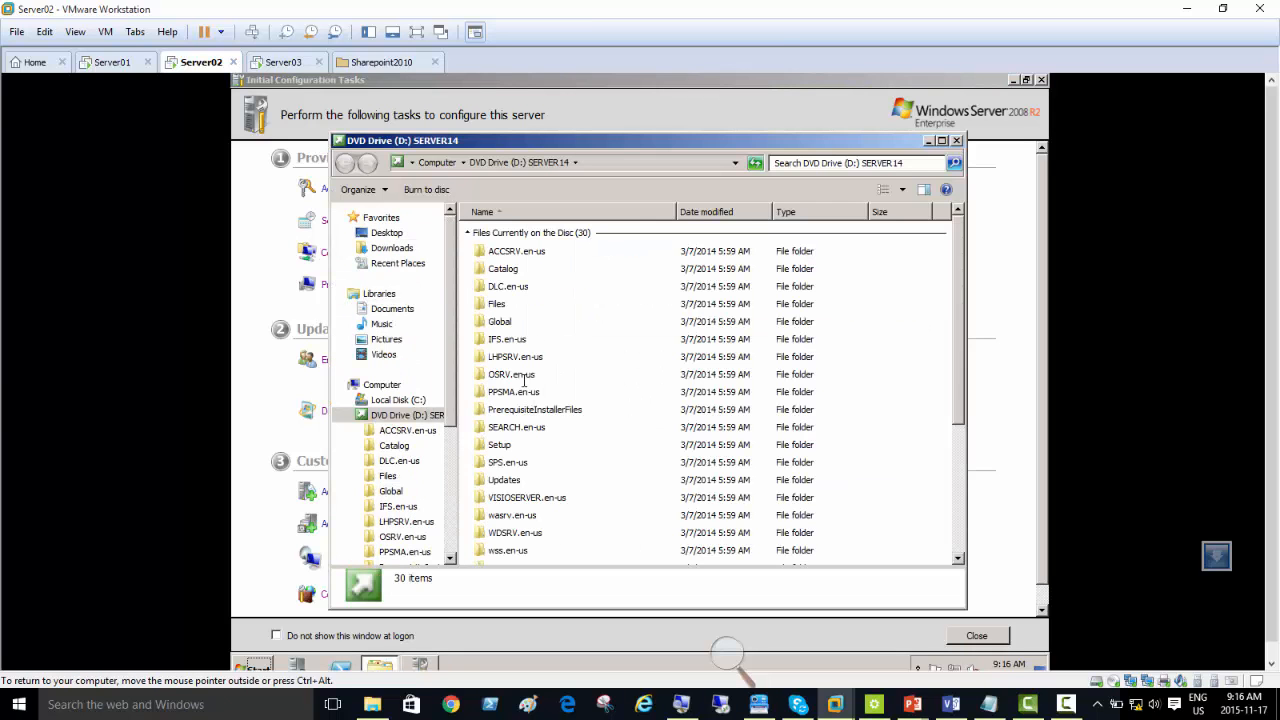
{"action": "left_click", "coordinate": [505, 336]}
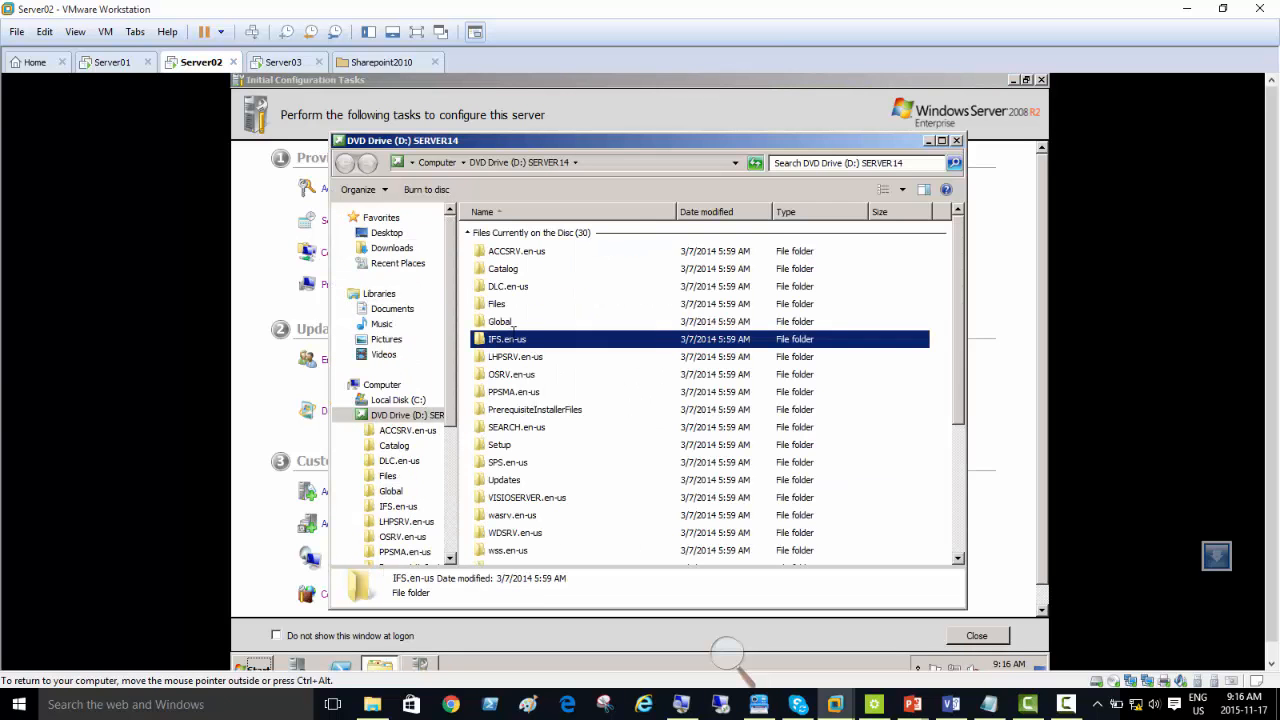
{"action": "scroll", "coordinate": [513, 328], "scroll_direction": "down", "scroll_amount": 4}
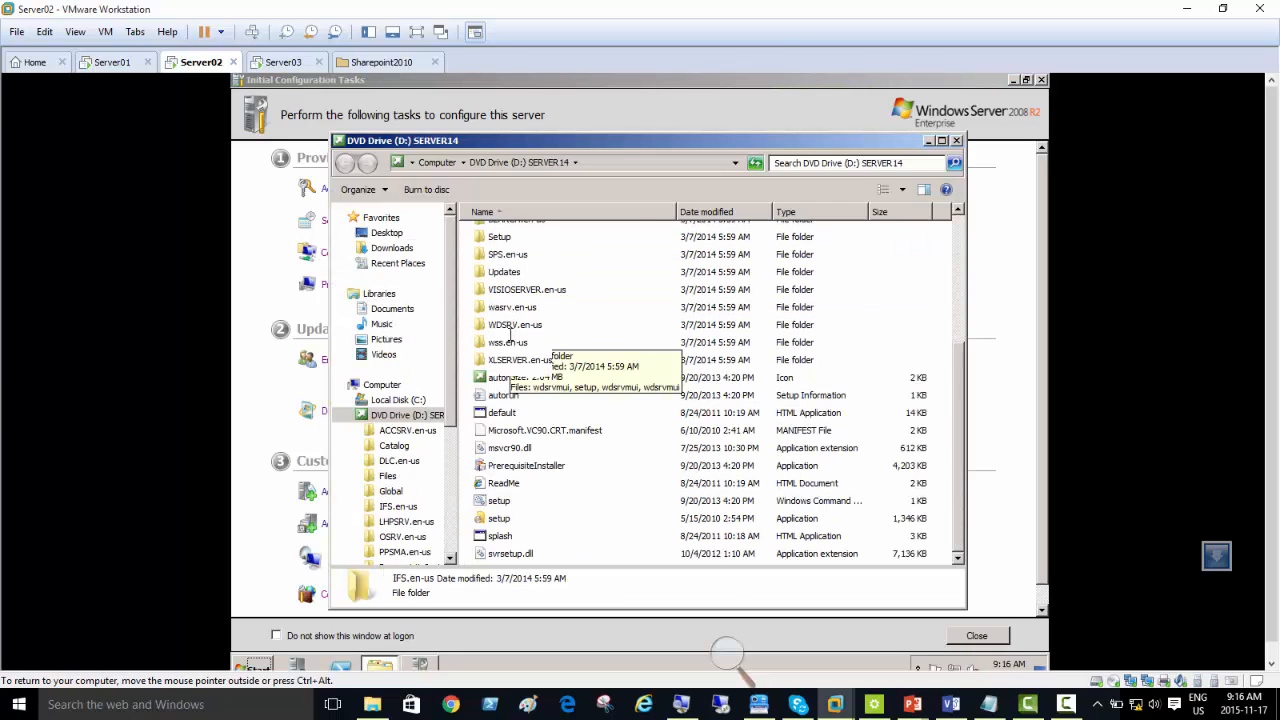
{"action": "left_click", "coordinate": [501, 536]}
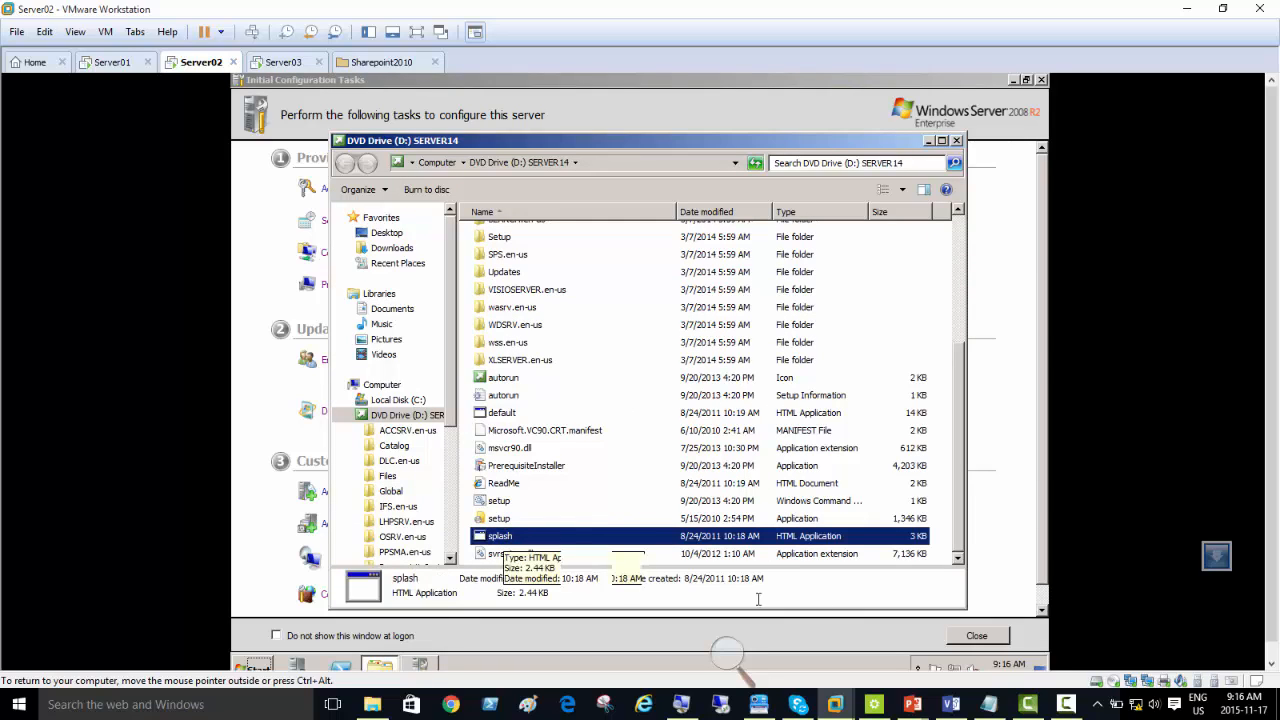
{"action": "left_click", "coordinate": [1066, 705]}
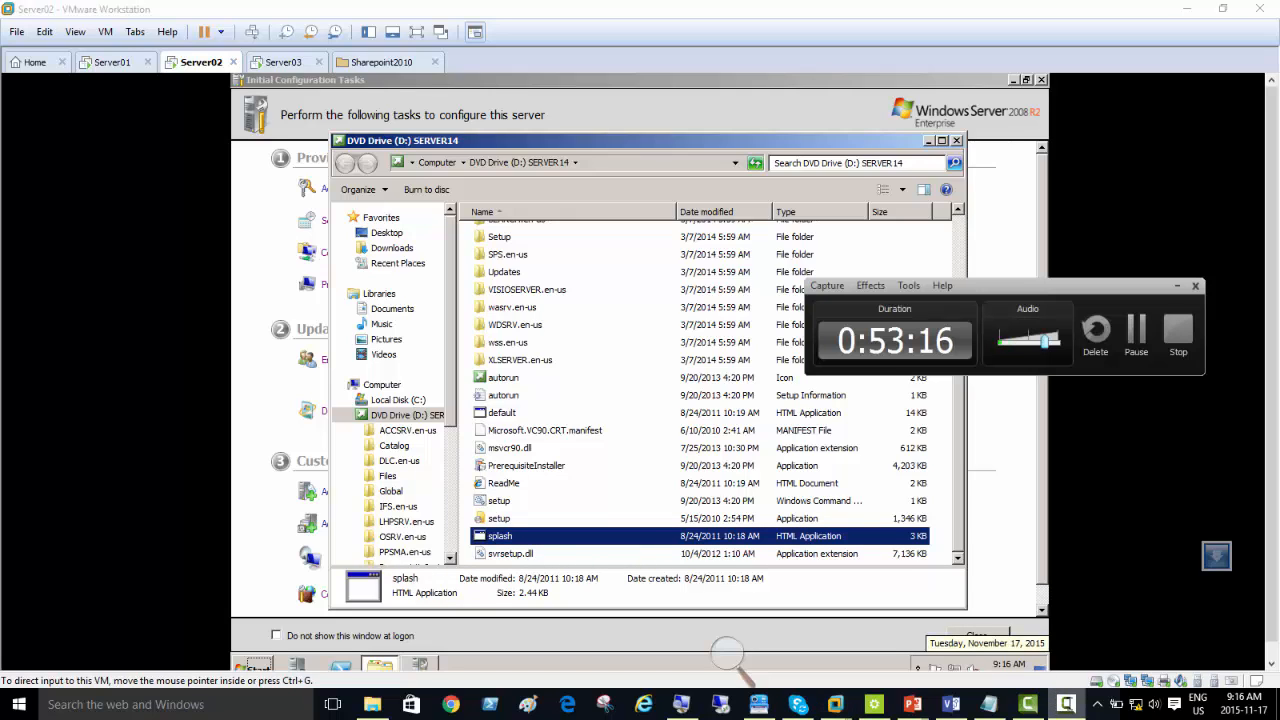
{"action": "left_click", "coordinate": [1136, 333]}
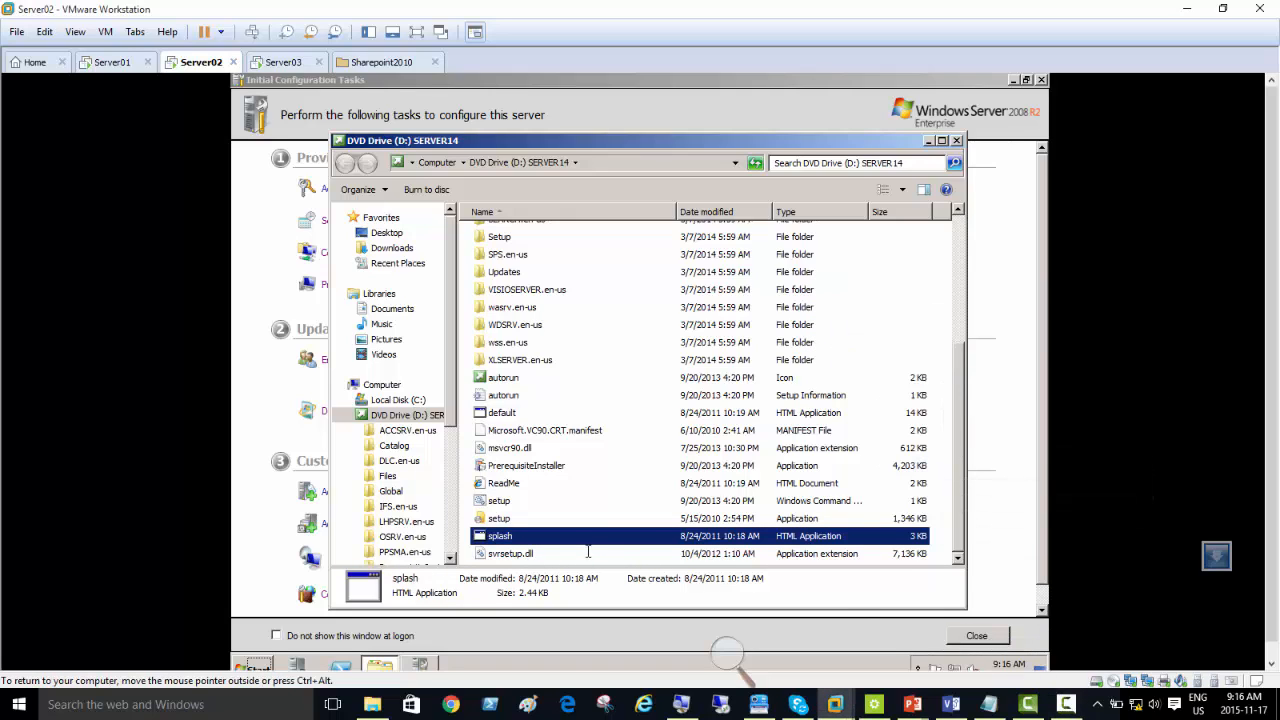
{"action": "double_click", "coordinate": [500, 536]}
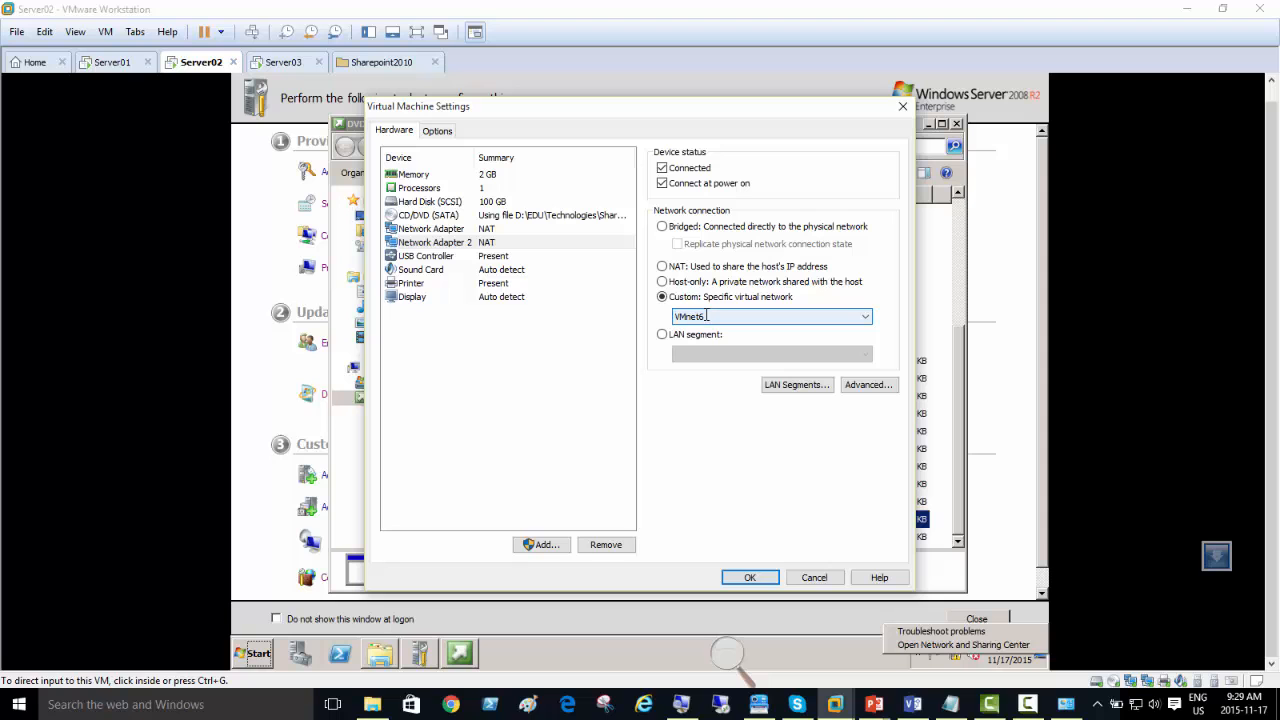
Step: Connect Server02's Network Adapter 2 to the custom virtual network VMnet6 and apply the machine settings
{"action": "left_click", "coordinate": [701, 316]}
{"action": "left_click", "coordinate": [715, 415]}
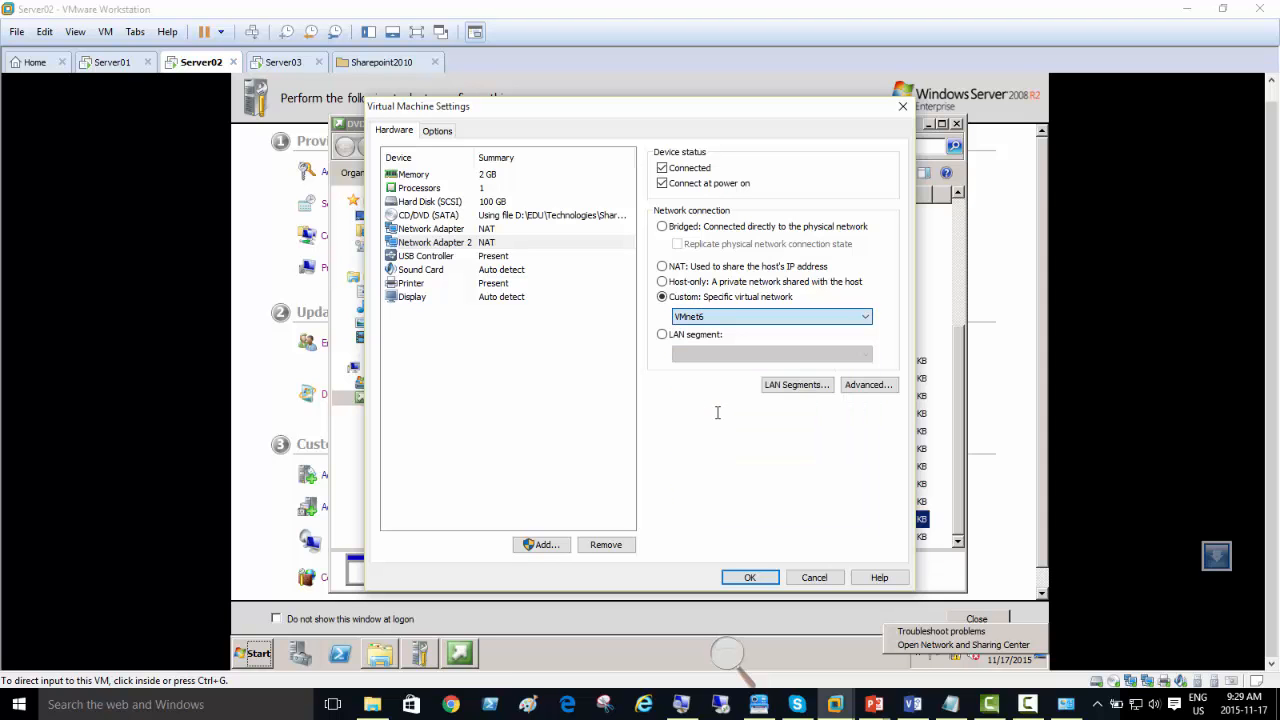
{"action": "left_click", "coordinate": [750, 577]}
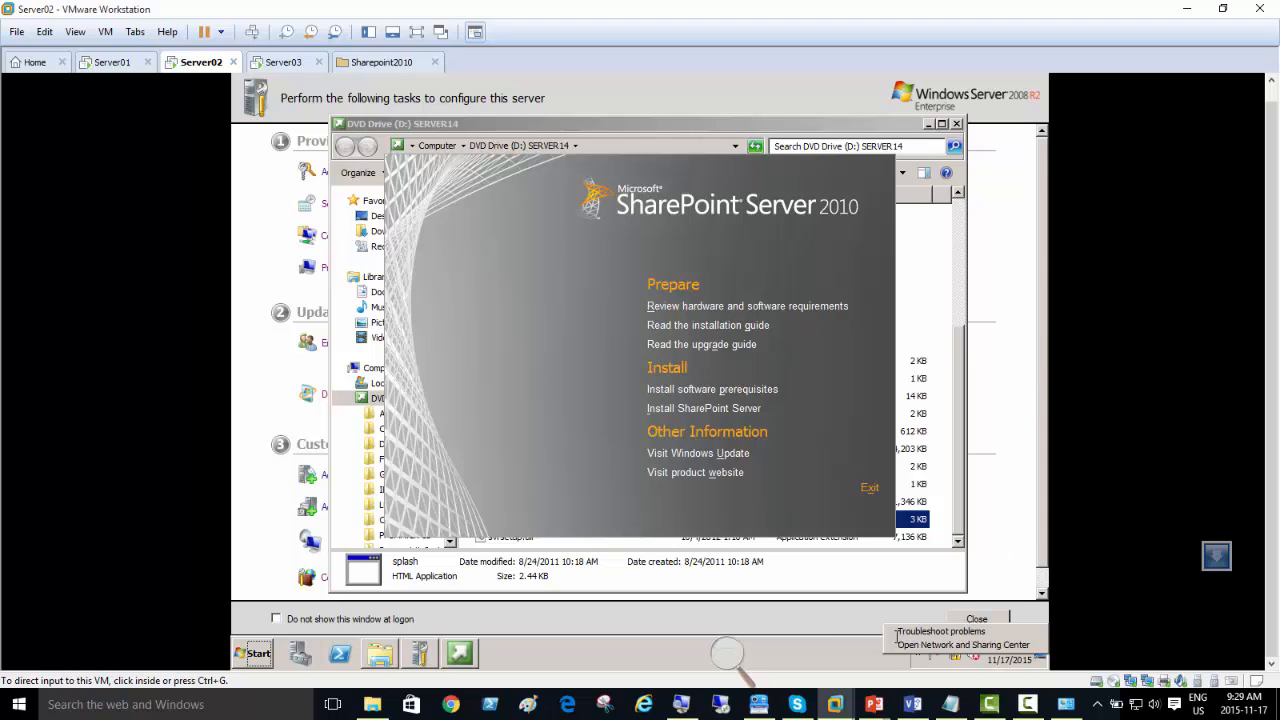
Step: Open the Network and Sharing Center's adapter settings and enable the Internet network connection
{"action": "left_click", "coordinate": [812, 651]}
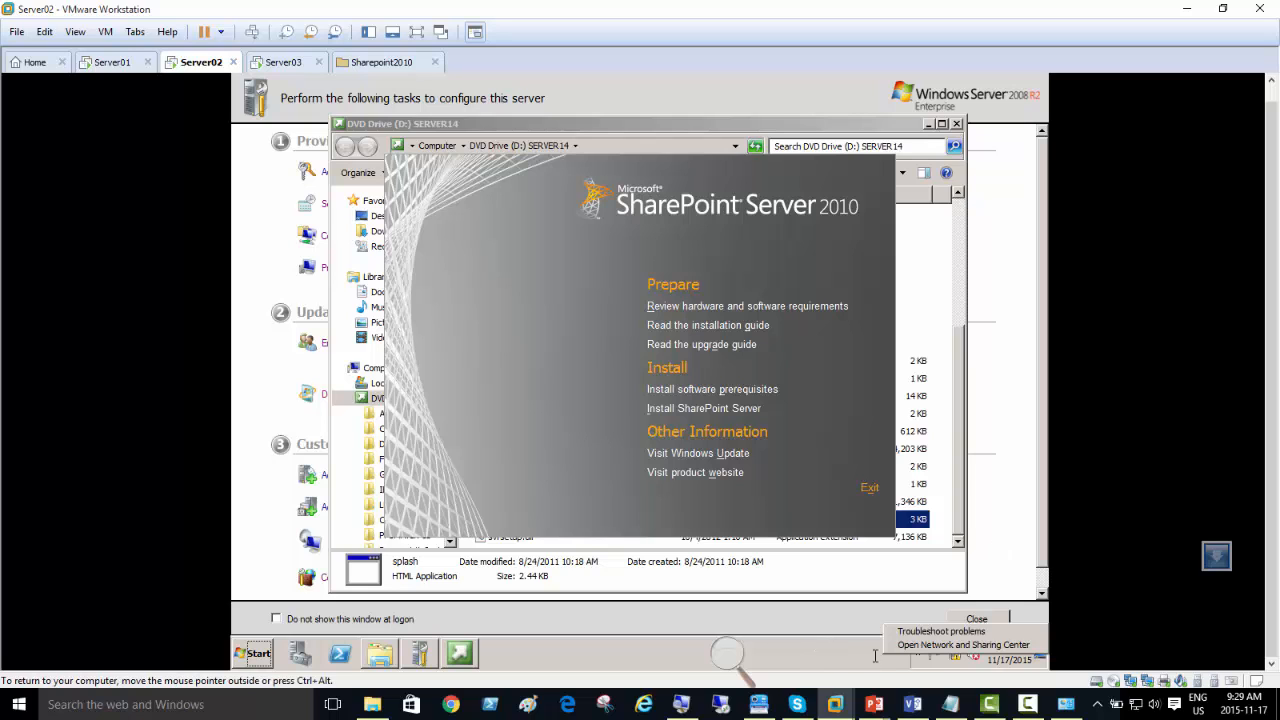
{"action": "left_click", "coordinate": [930, 645]}
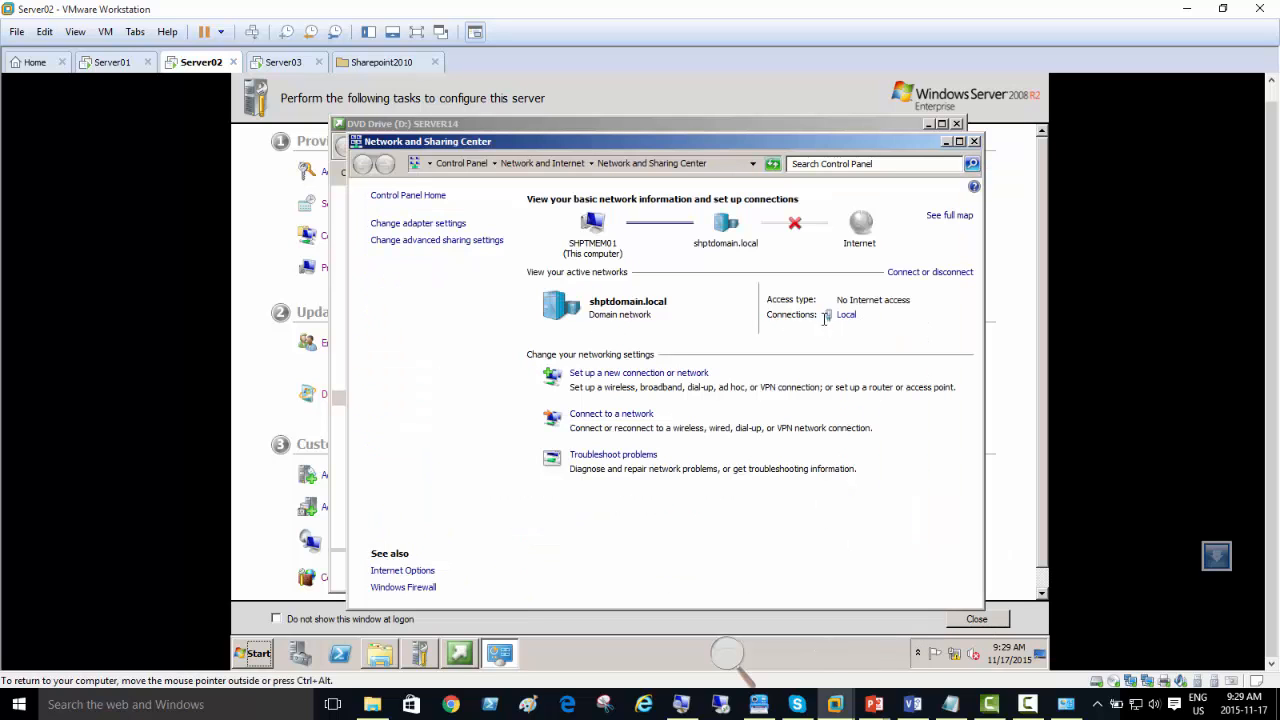
{"action": "left_click", "coordinate": [445, 224]}
{"action": "right_click", "coordinate": [421, 224]}
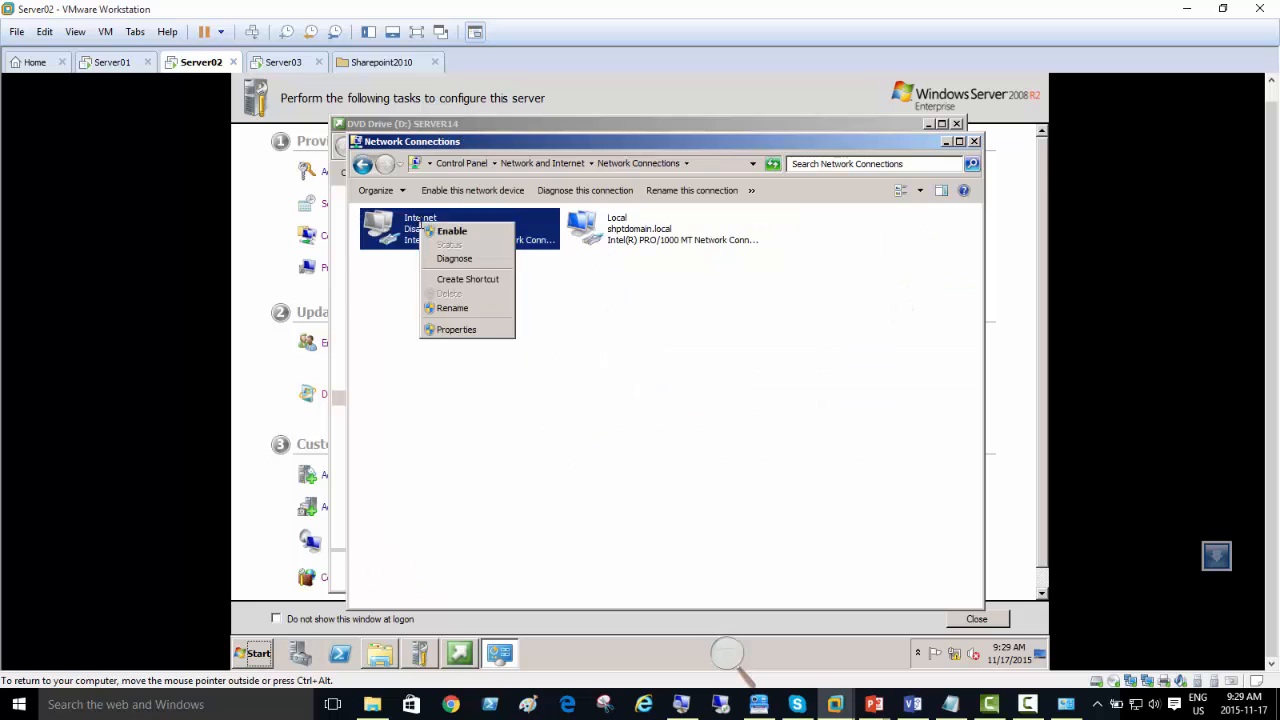
{"action": "left_click", "coordinate": [424, 231]}
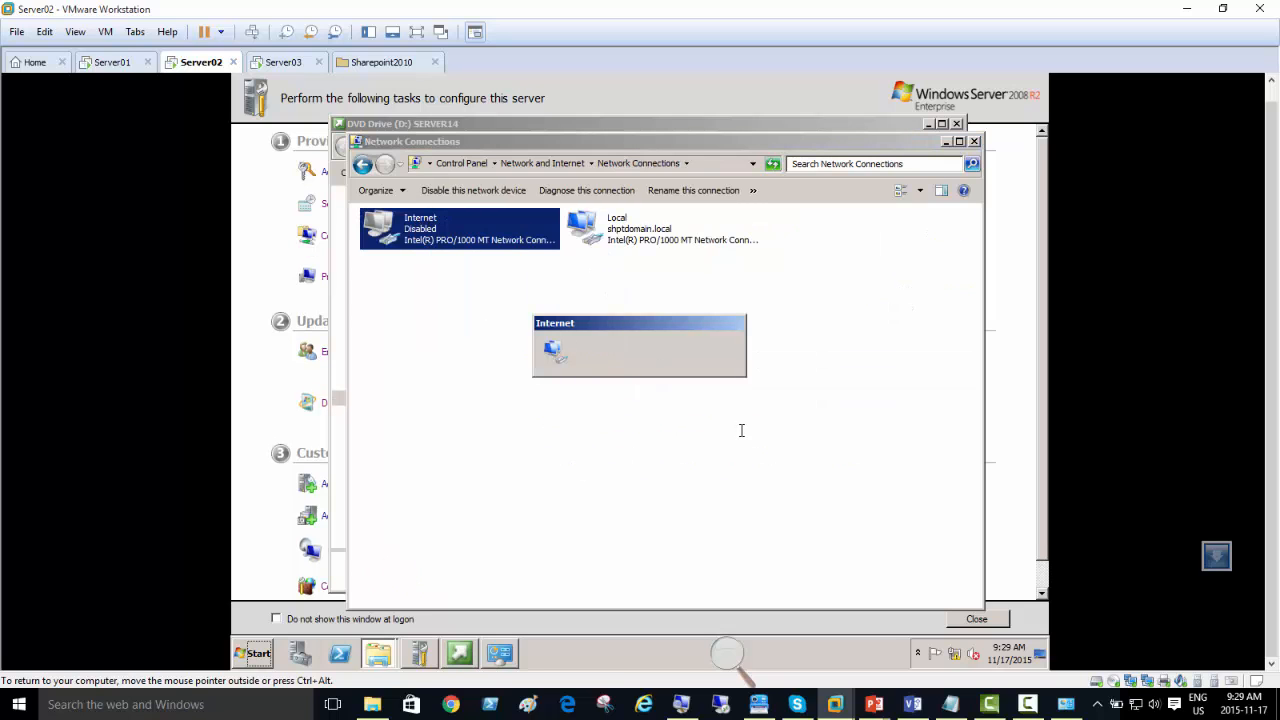
Step: Return to the Network and Sharing Center to check the Internet connection's status, and minimize its window
{"action": "left_click", "coordinate": [526, 164]}
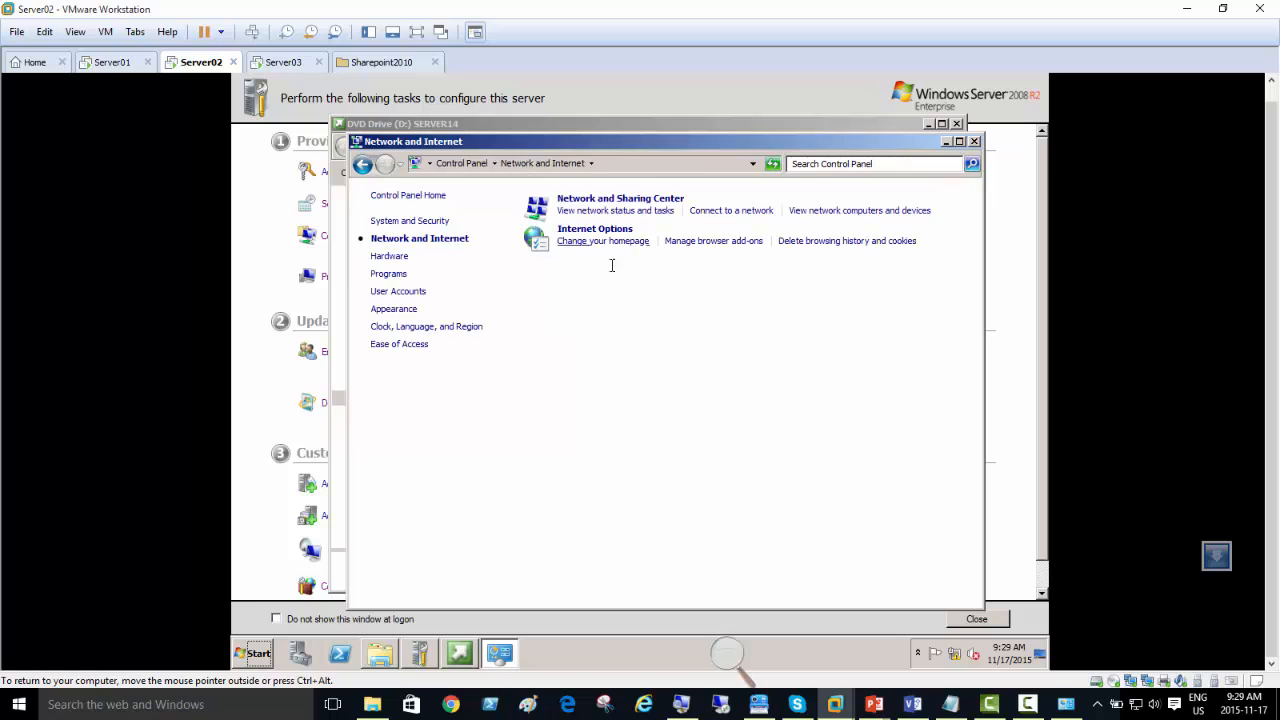
{"action": "left_click", "coordinate": [576, 199]}
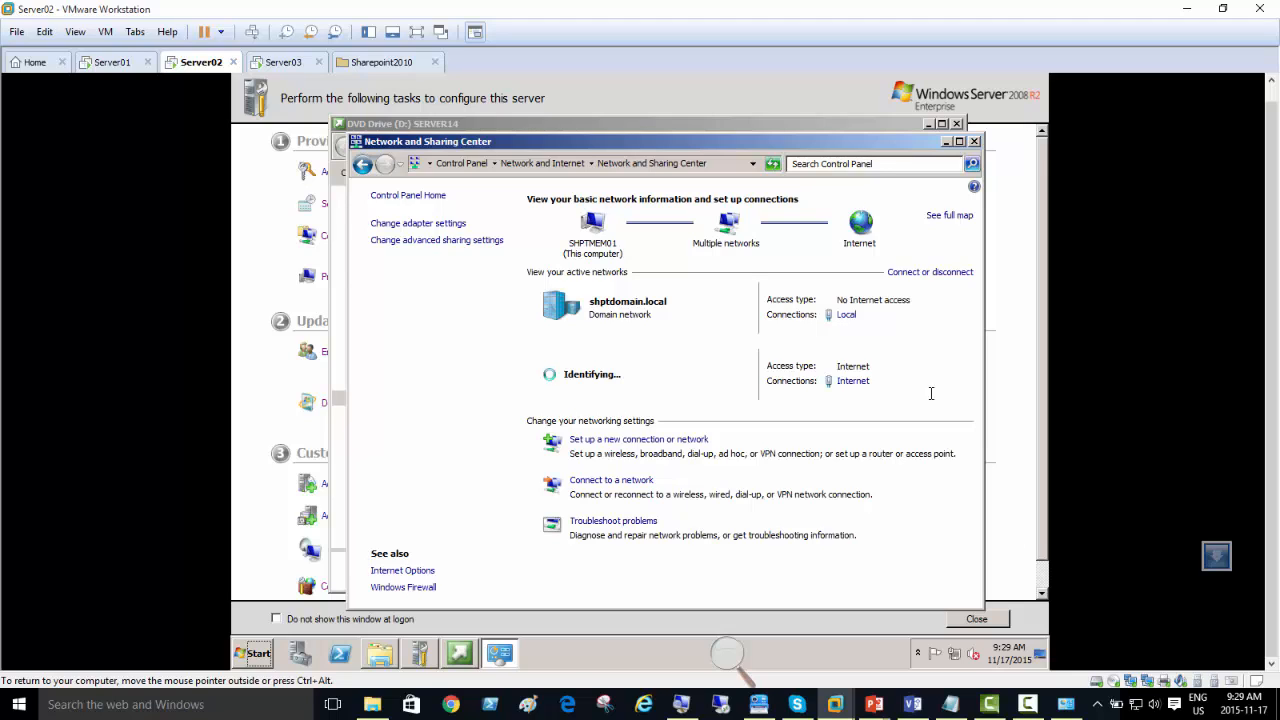
{"action": "key", "text": "XF86MonBrightnessUp"}
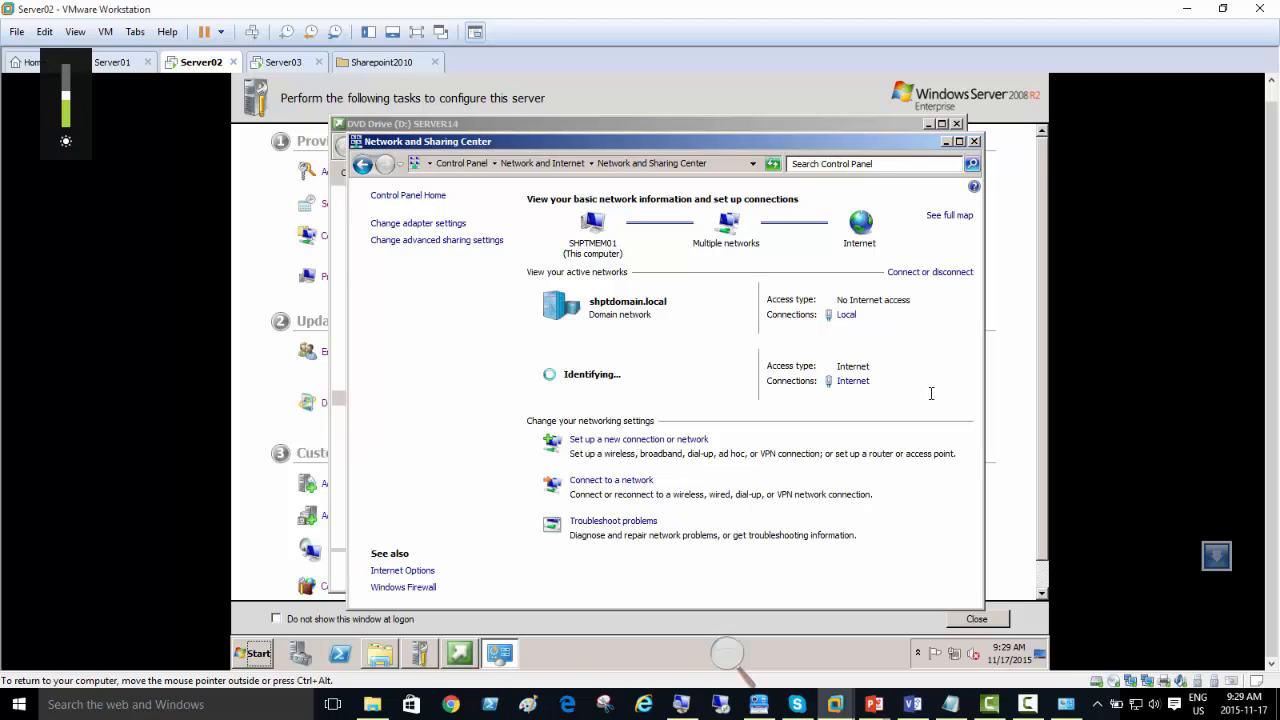
{"action": "left_click", "coordinate": [936, 128]}
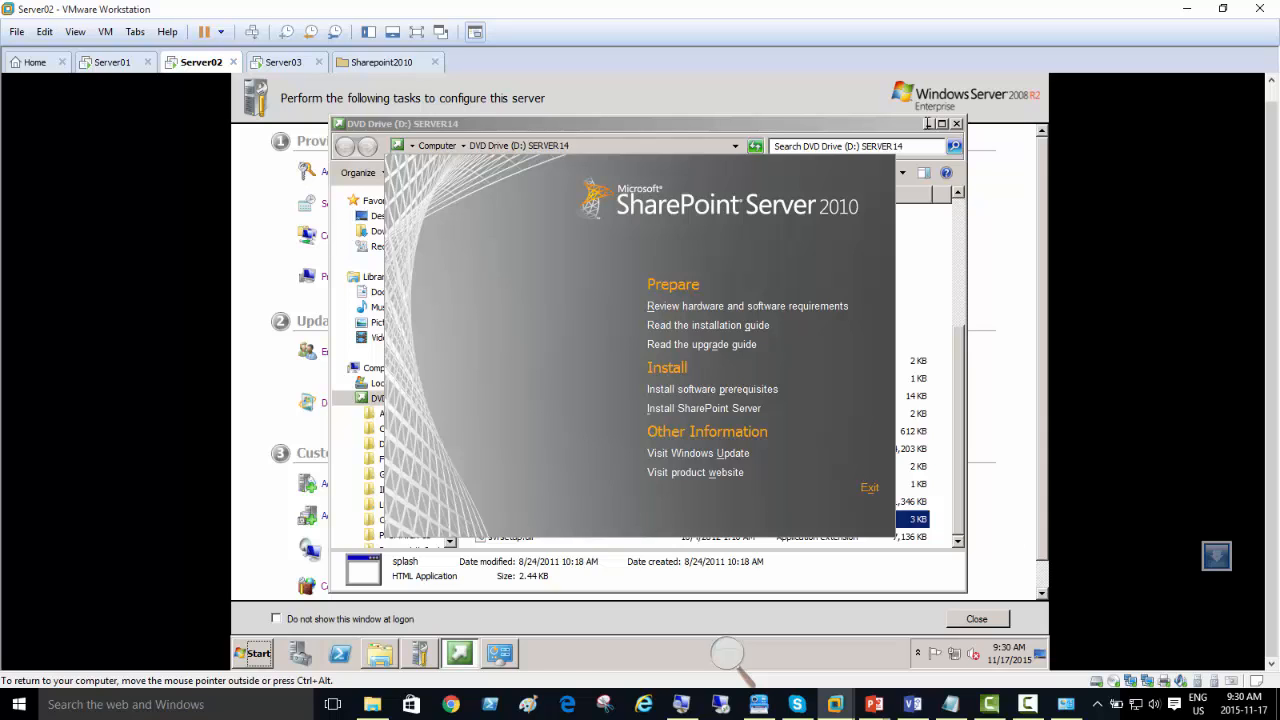
Step: Run the SharePoint 2010 software prerequisites installation, accept the license terms, and close the preparation tool at the end
{"action": "left_click", "coordinate": [752, 410]}
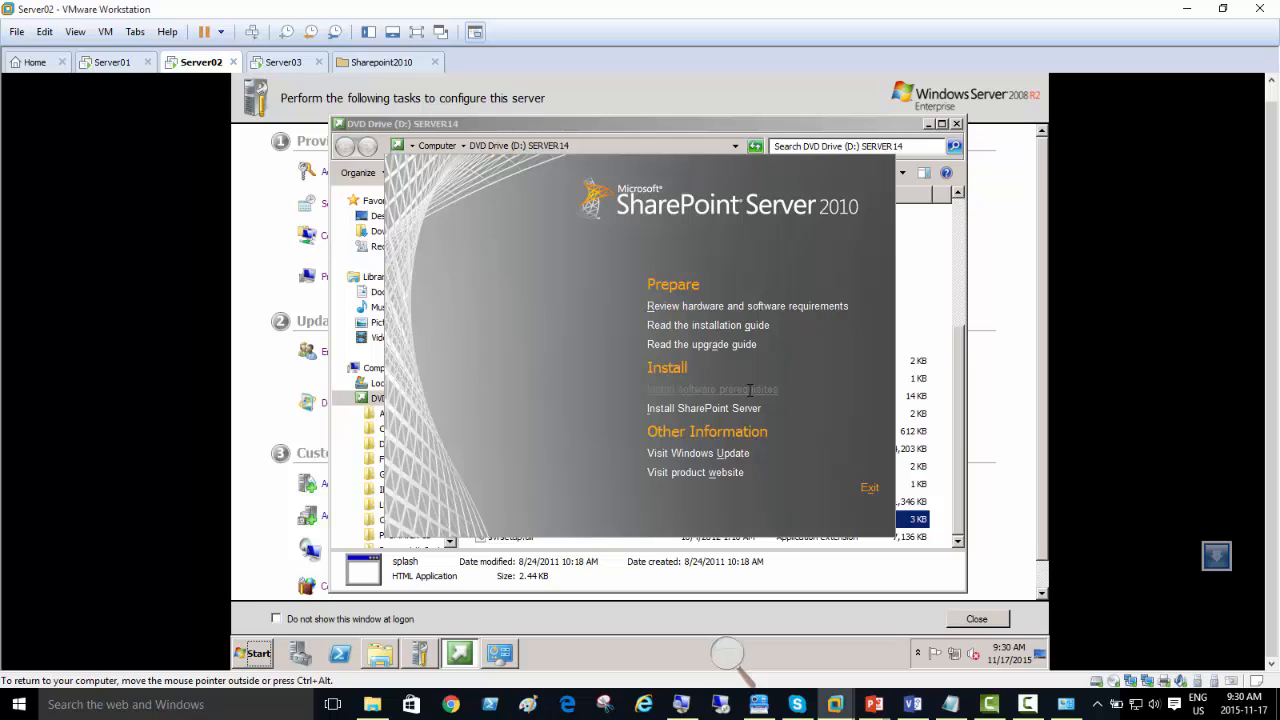
{"action": "left_click", "coordinate": [748, 390]}
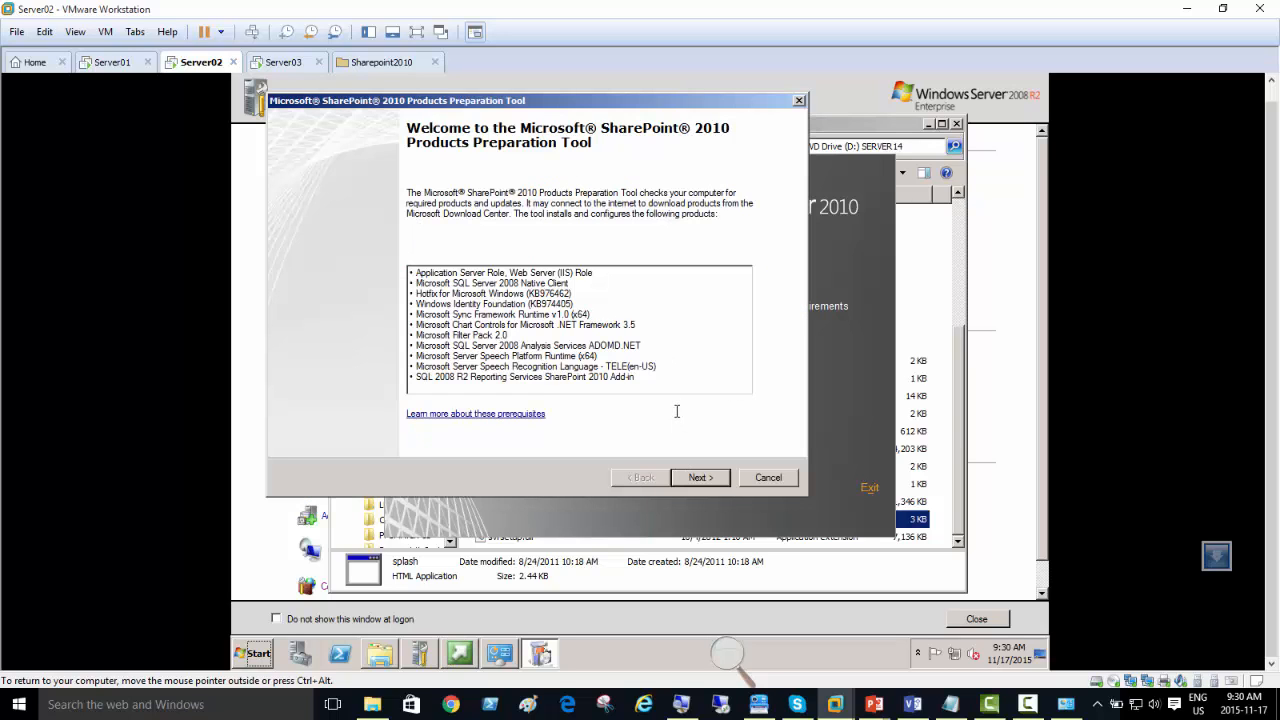
{"action": "left_click", "coordinate": [700, 477]}
{"action": "left_click", "coordinate": [413, 439]}
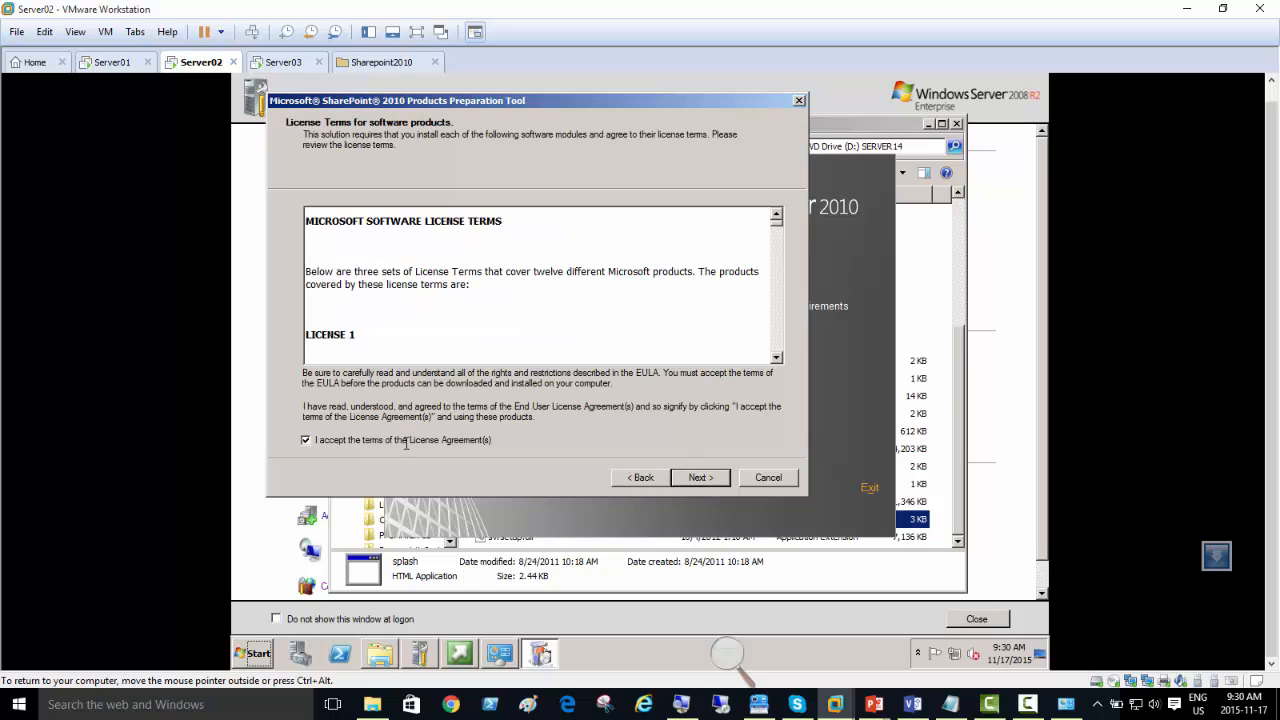
{"action": "left_click", "coordinate": [700, 477]}
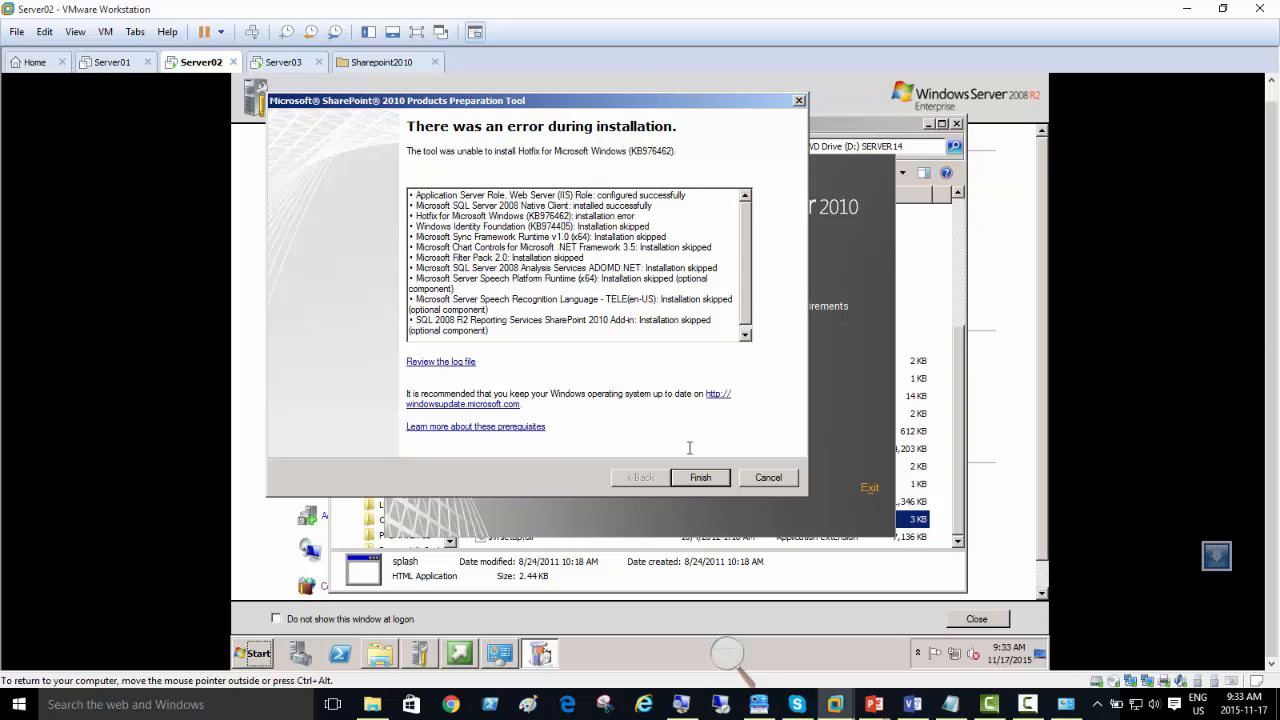
{"action": "left_click", "coordinate": [688, 478]}
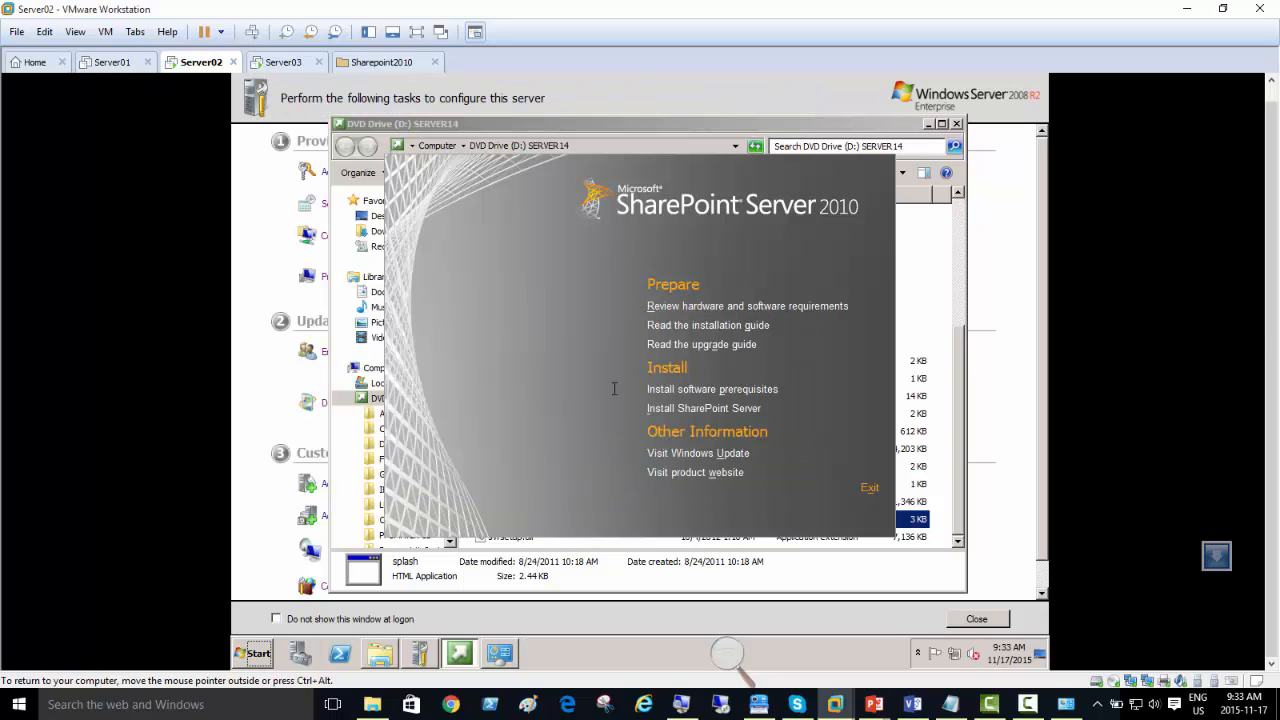
Step: Run the SharePoint 2010 software prerequisites installer and accept its license agreement to install the listed components
{"action": "left_click", "coordinate": [703, 392]}
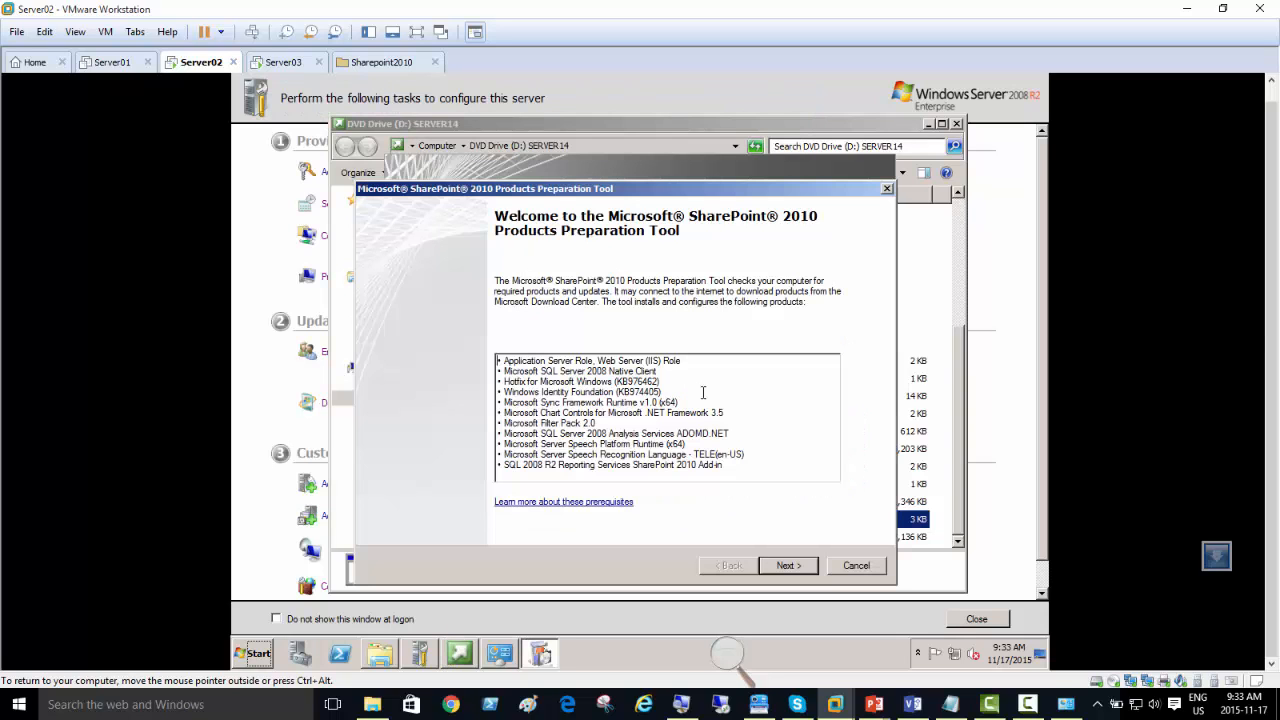
{"action": "left_click", "coordinate": [785, 566]}
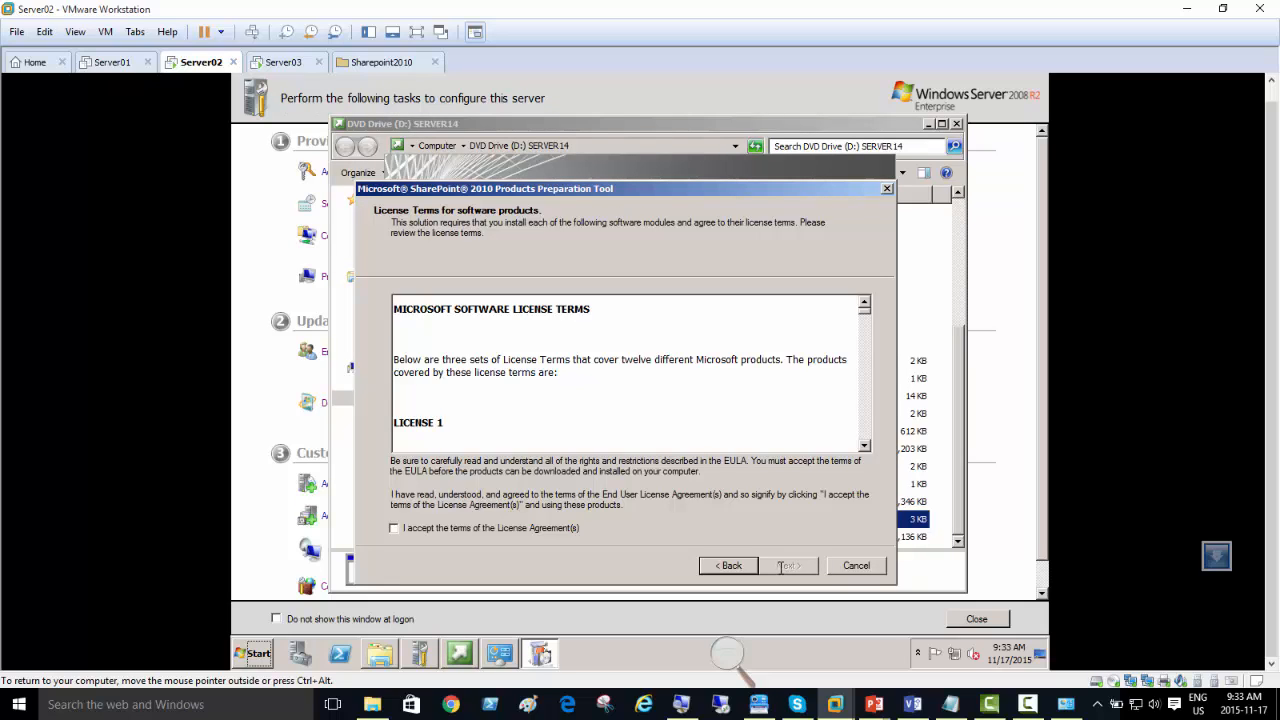
{"action": "left_click", "coordinate": [394, 527]}
{"action": "left_click", "coordinate": [786, 566]}
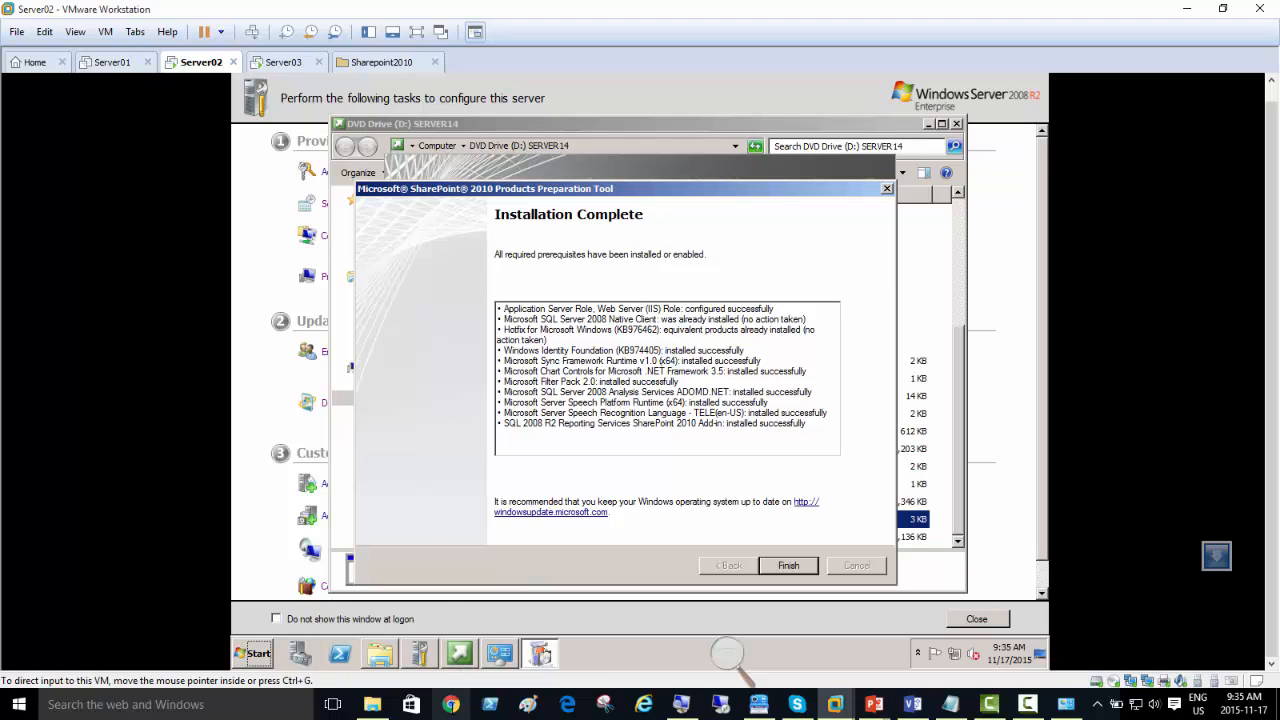
Step: Switch to Chrome, bring up the open DreamSpark web store page and sign in with the saved account credentials
{"action": "left_click", "coordinate": [451, 704]}
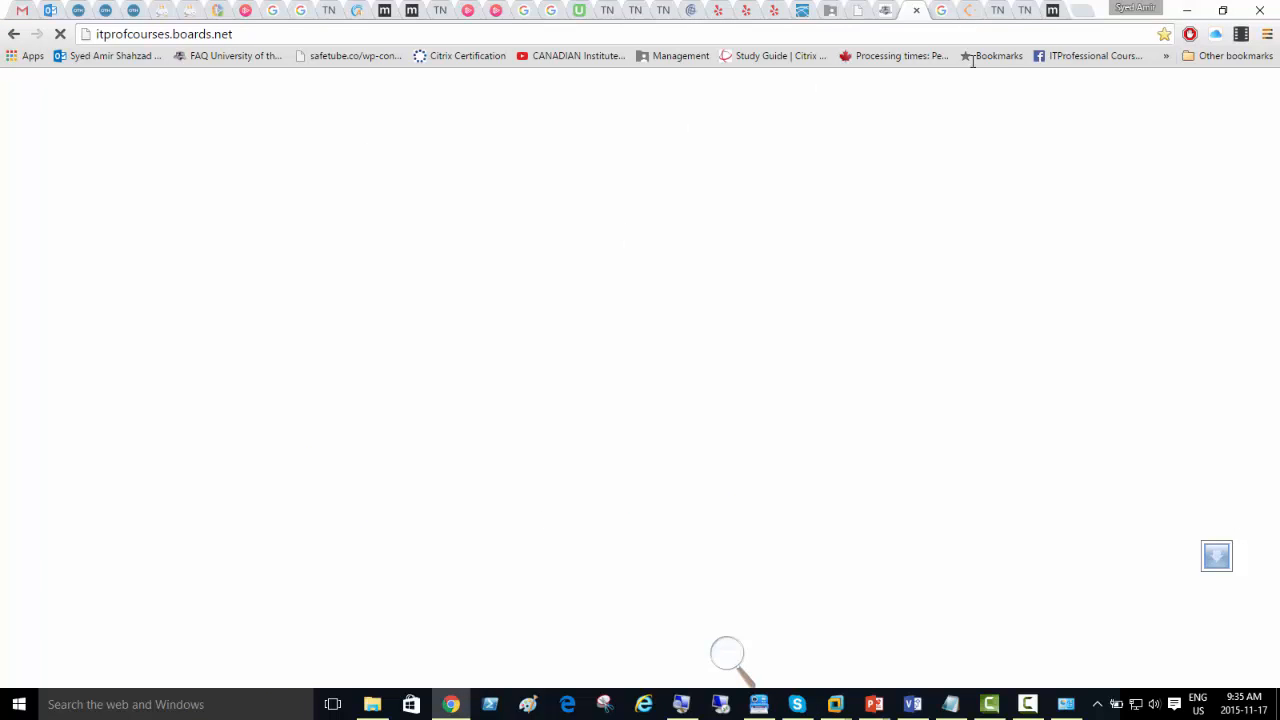
{"action": "left_click", "coordinate": [1081, 11]}
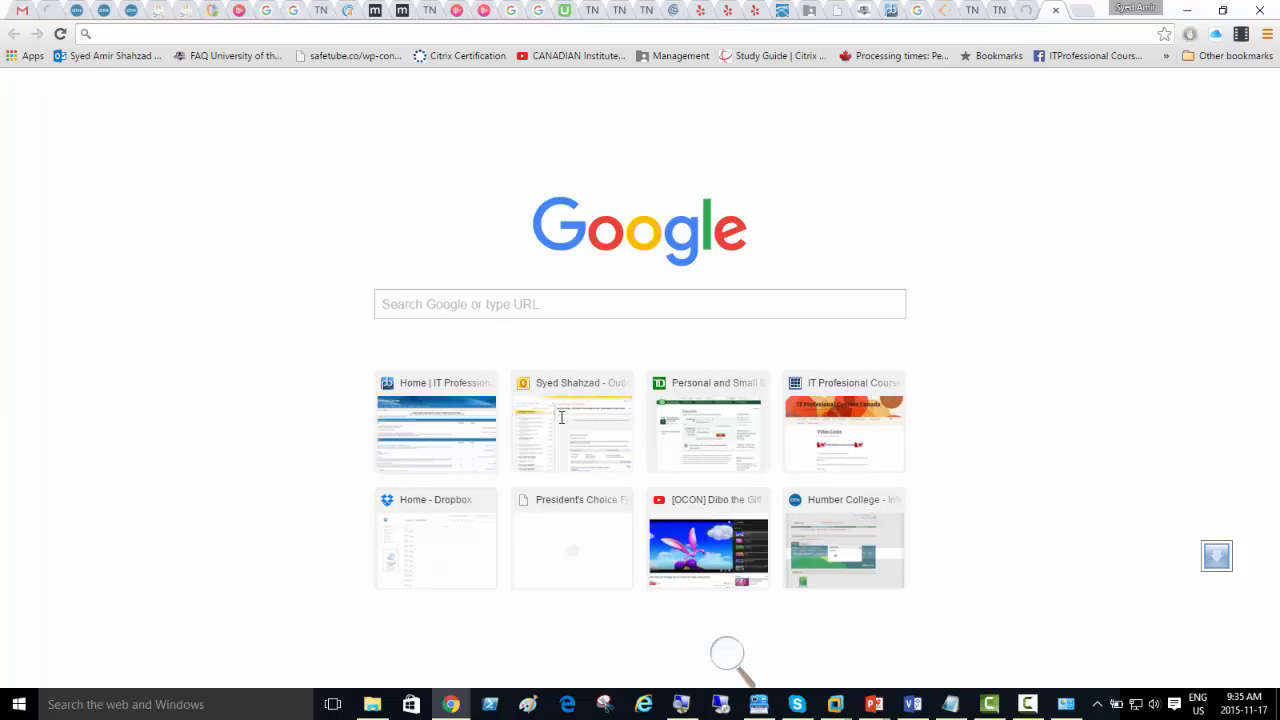
{"action": "left_click", "coordinate": [103, 13]}
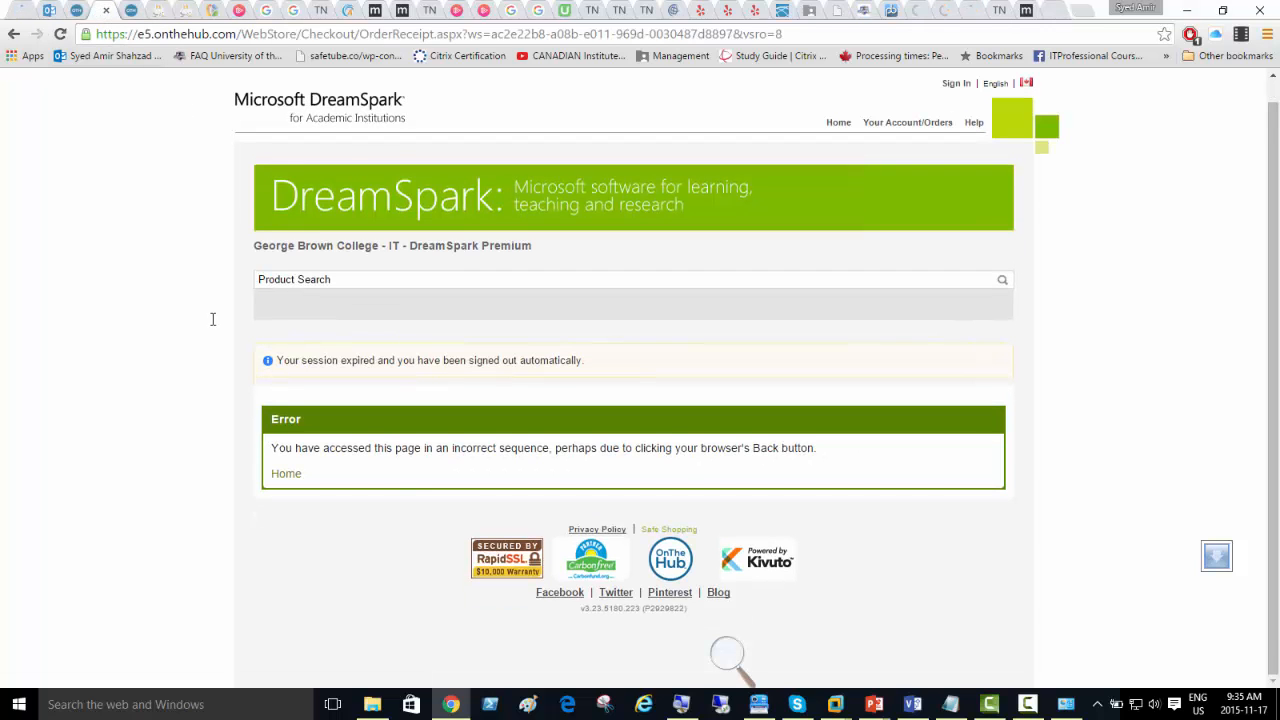
{"action": "left_click", "coordinate": [955, 83]}
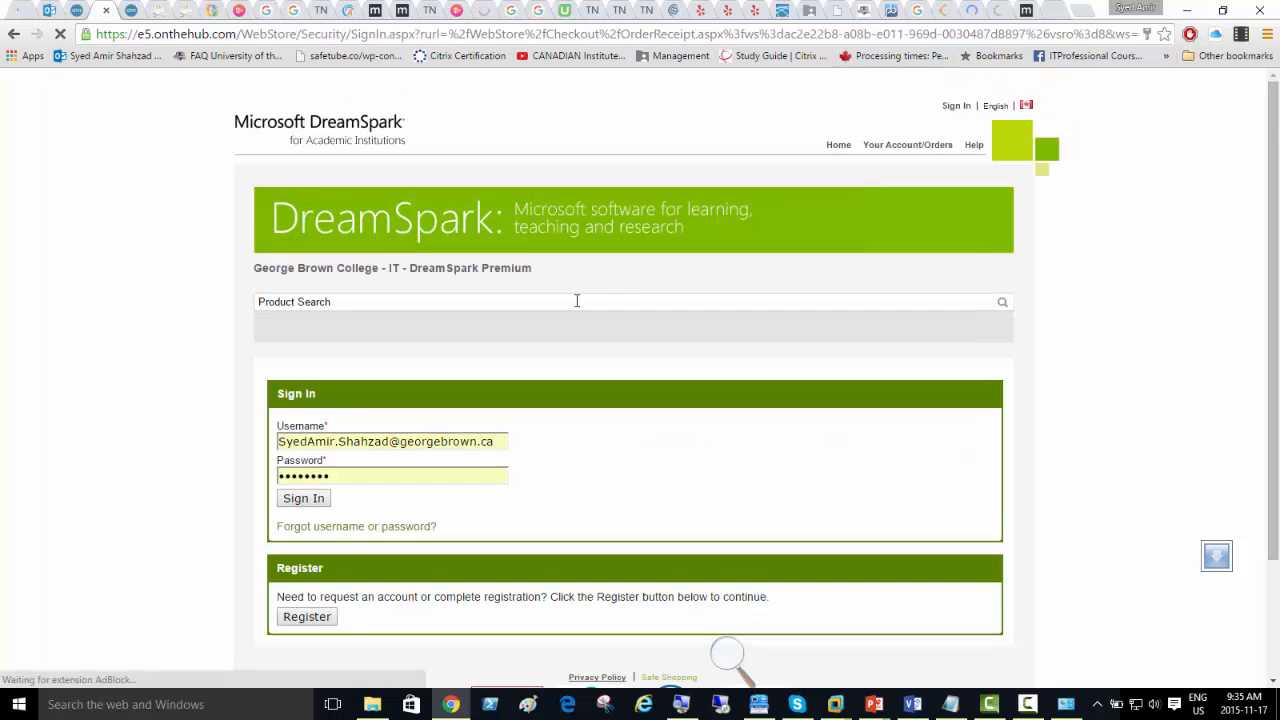
{"action": "left_click", "coordinate": [303, 498]}
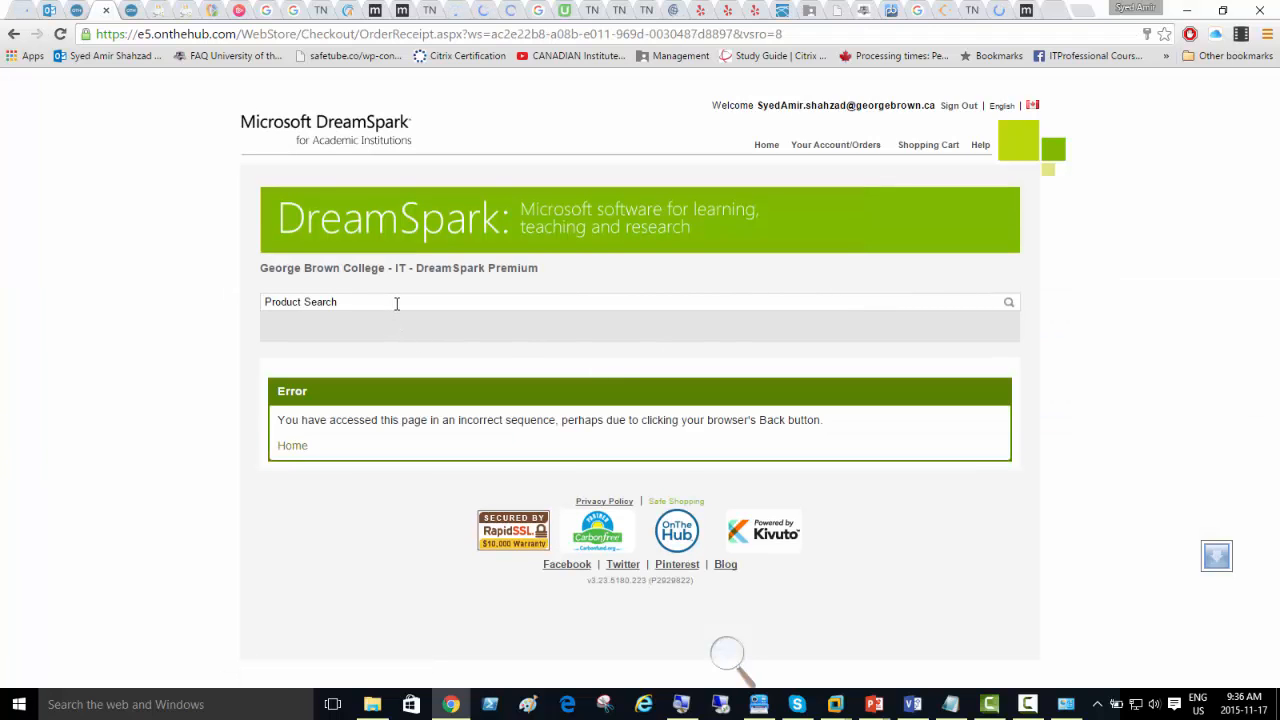
Step: Search the DreamSpark store for "sharepoint" and expand the SharePoint Server 2010 entry to view its downloads
{"action": "left_click", "coordinate": [396, 303]}
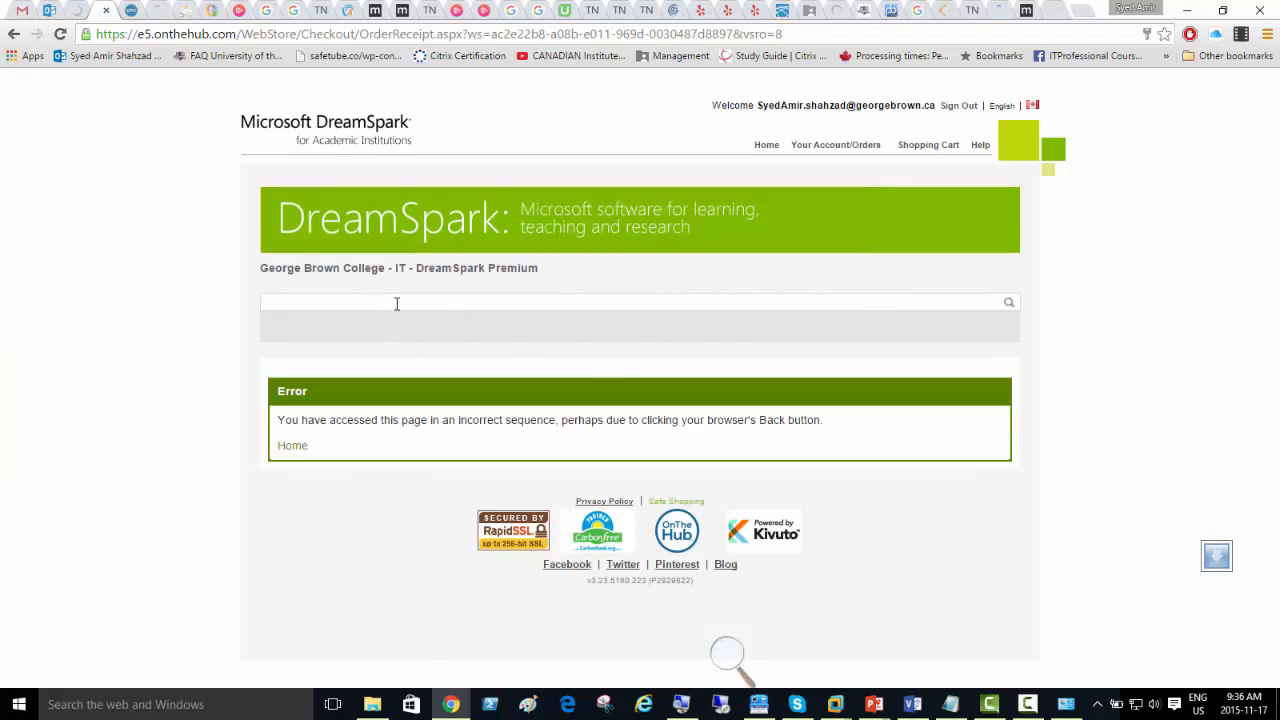
{"action": "type", "text": "share"}
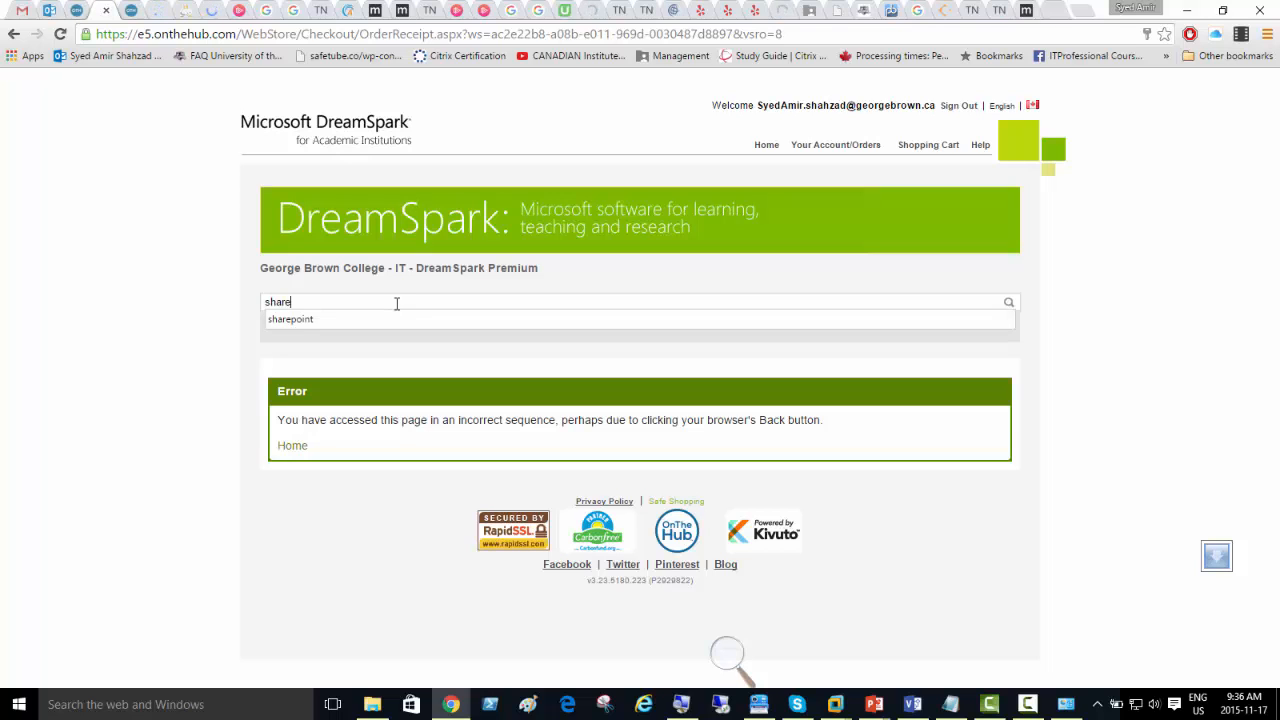
{"action": "key", "text": "Down"}
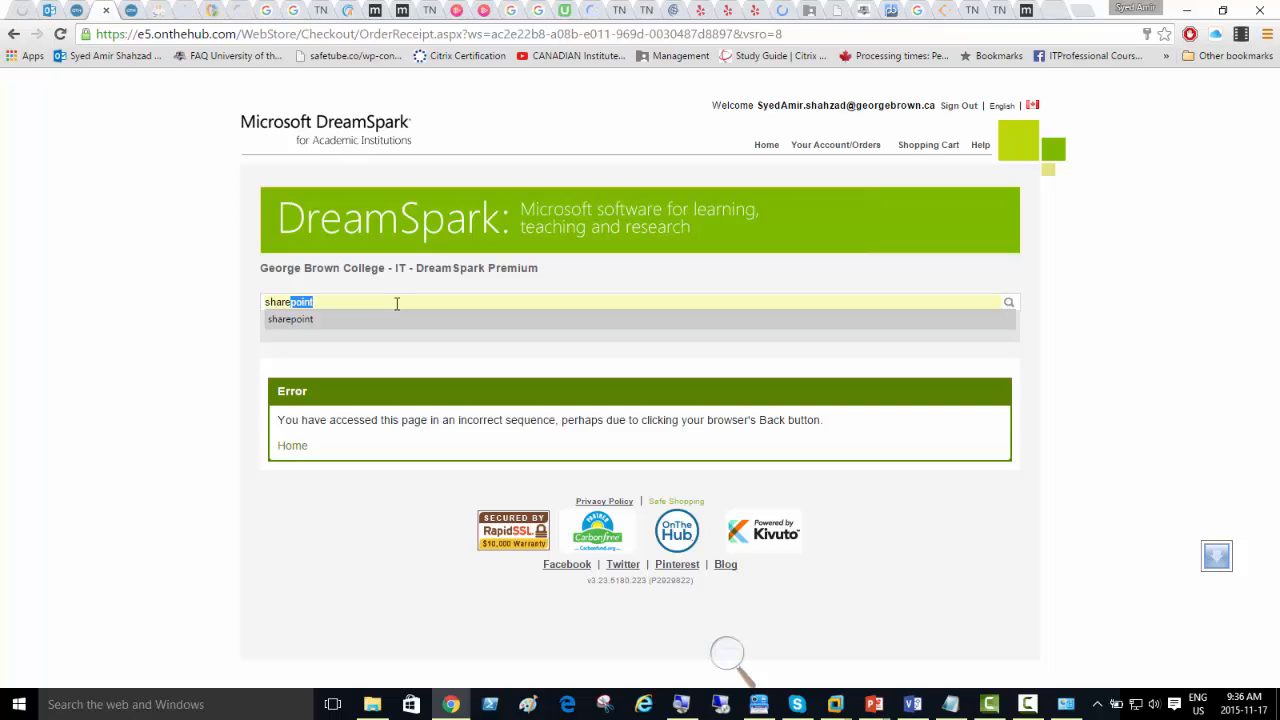
{"action": "key", "text": "Return"}
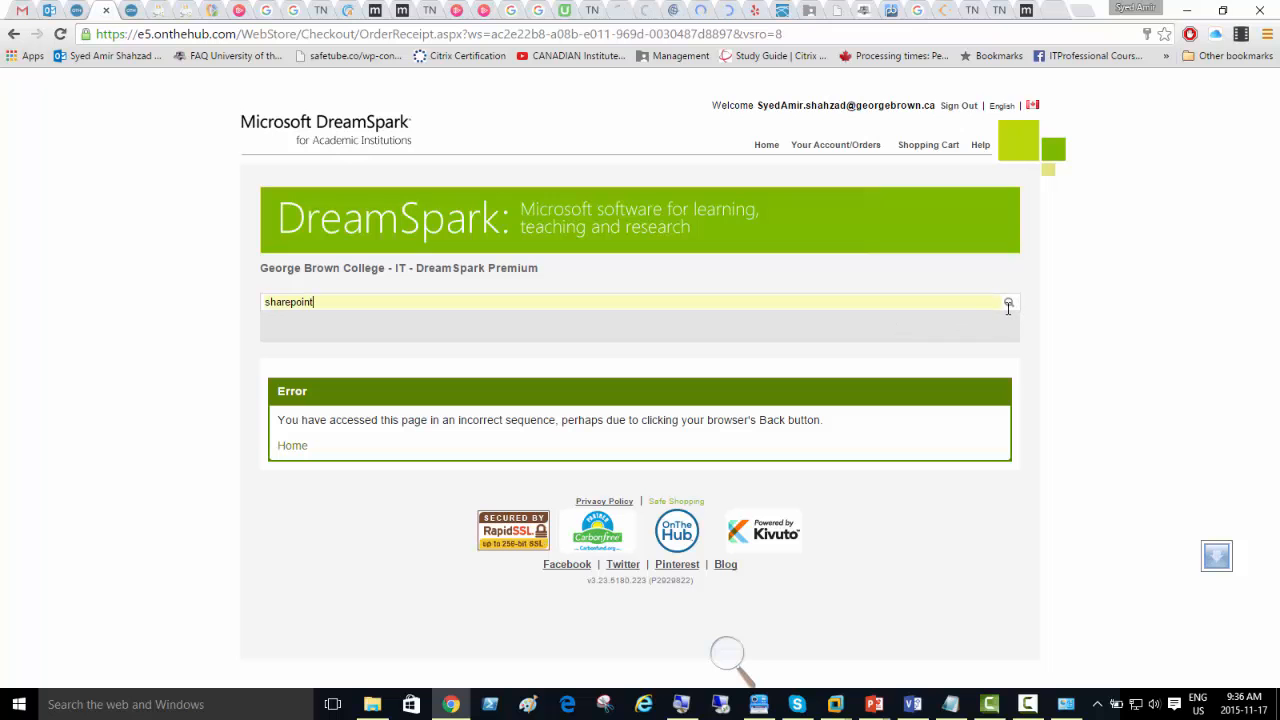
{"action": "left_click", "coordinate": [1008, 303]}
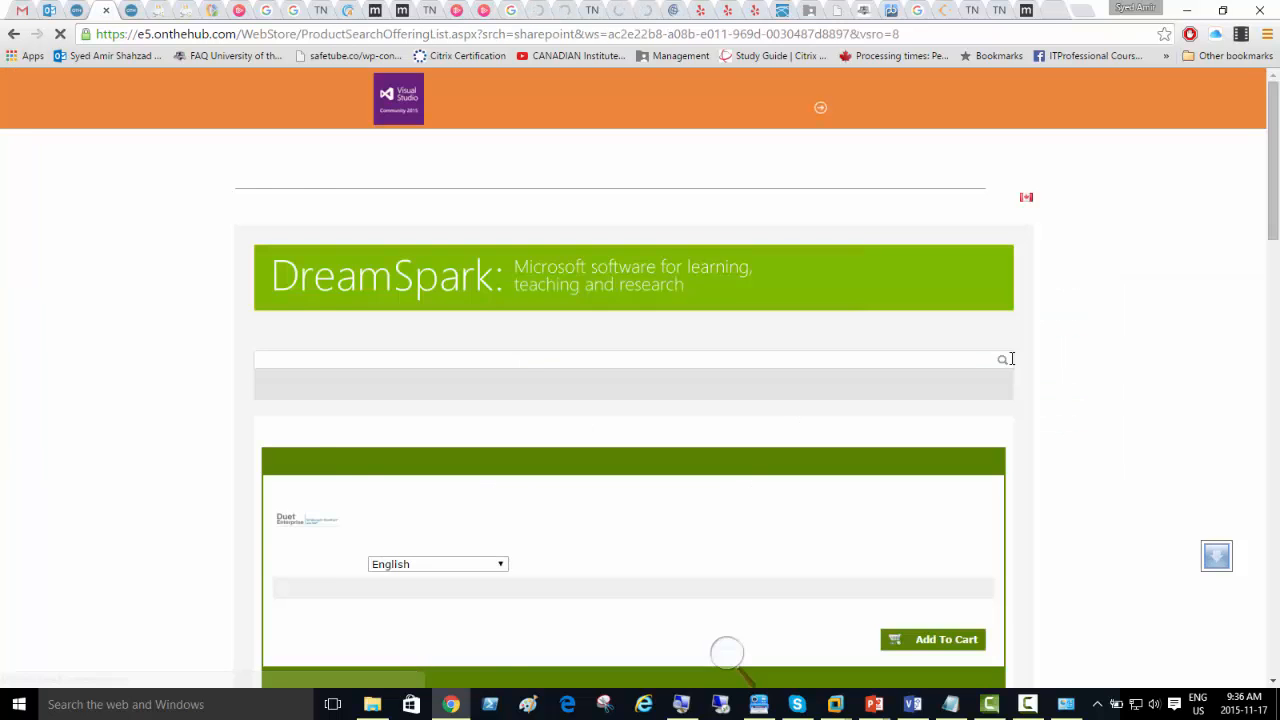
{"action": "scroll", "coordinate": [540, 388], "scroll_direction": "down", "scroll_amount": 2}
{"action": "scroll", "coordinate": [538, 386], "scroll_direction": "down", "scroll_amount": 2}
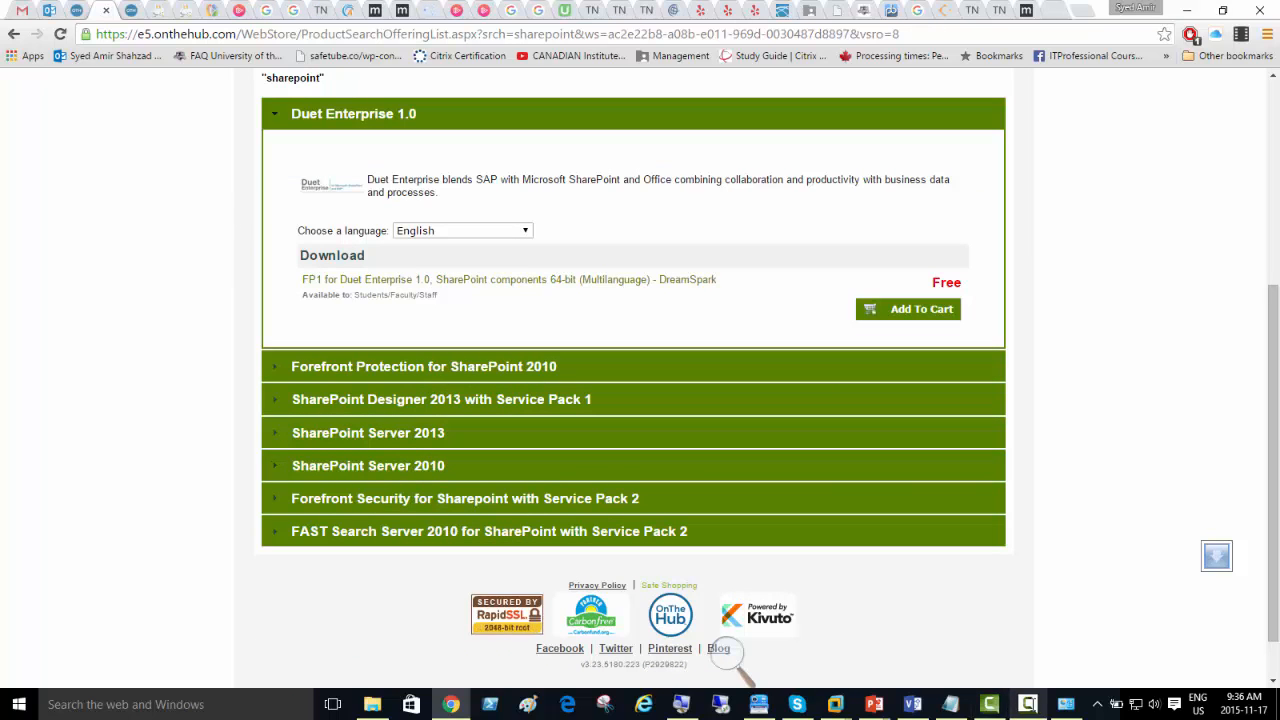
{"action": "key", "text": "F9"}
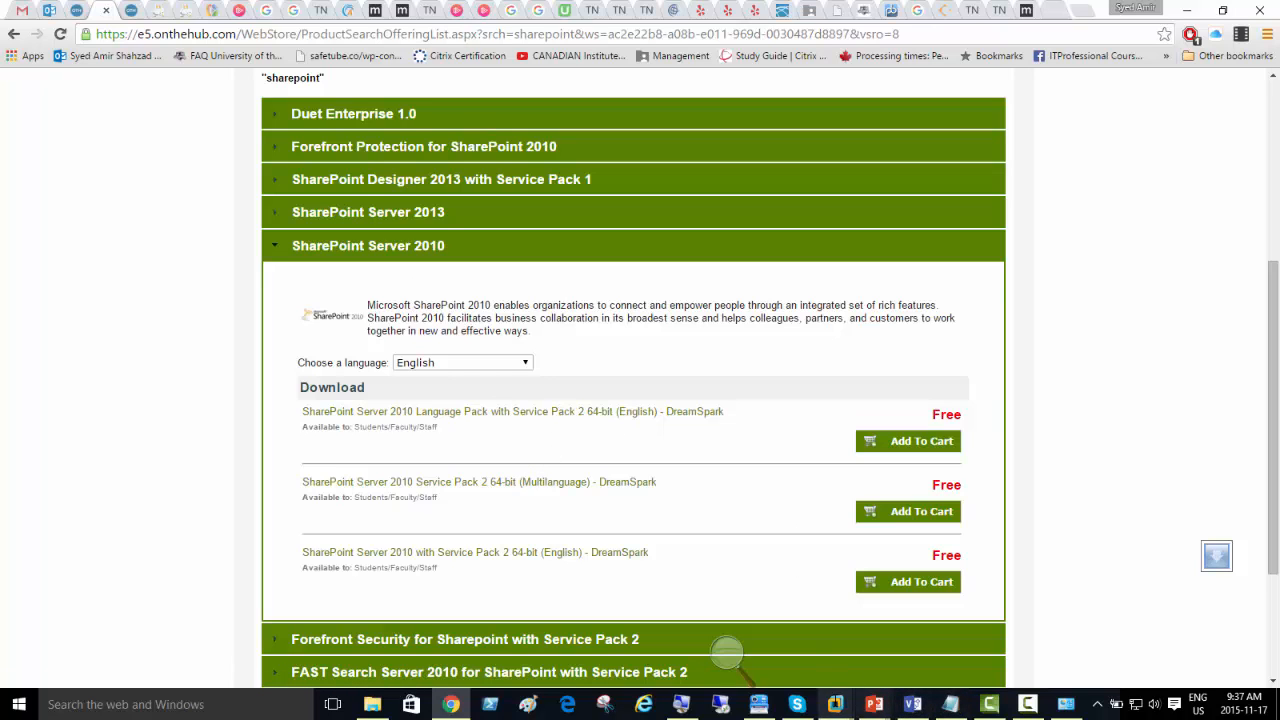
Step: Switch back to Server02 in VMware Workstation, finish the Products Preparation Tool and start the SharePoint Server installation
{"action": "mouse_move", "coordinate": [835, 704]}
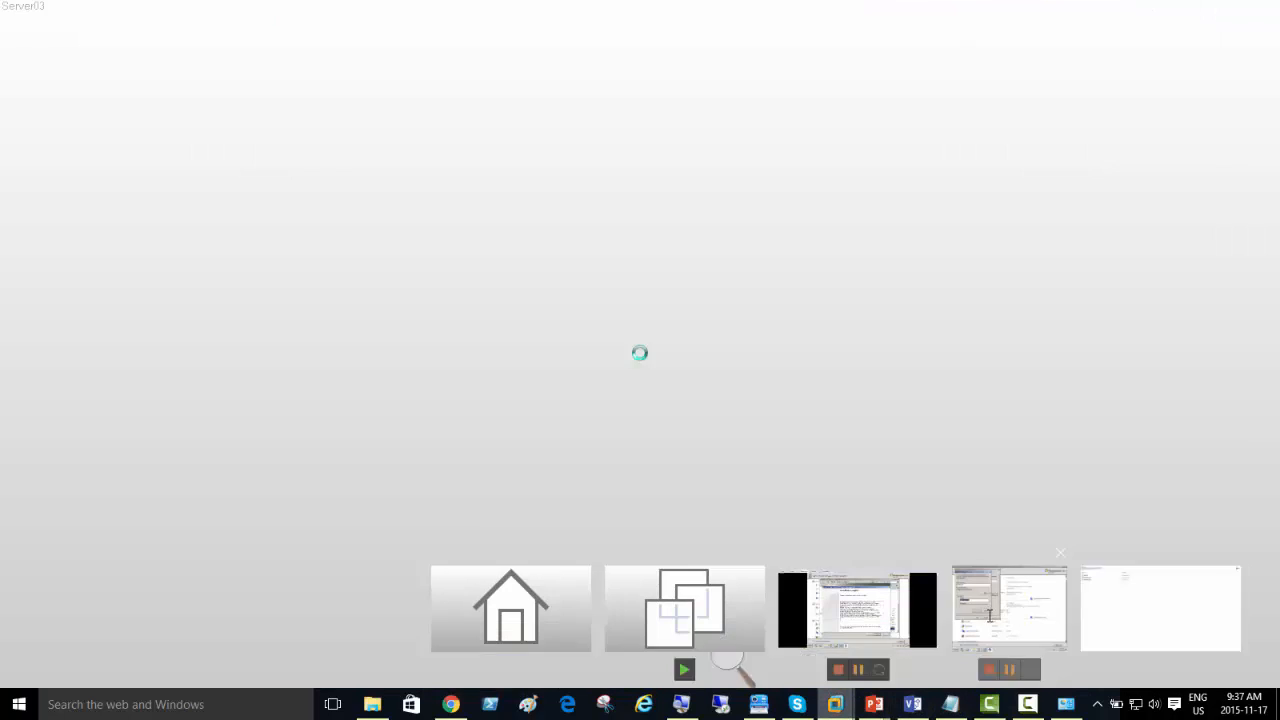
{"action": "left_click", "coordinate": [1009, 608]}
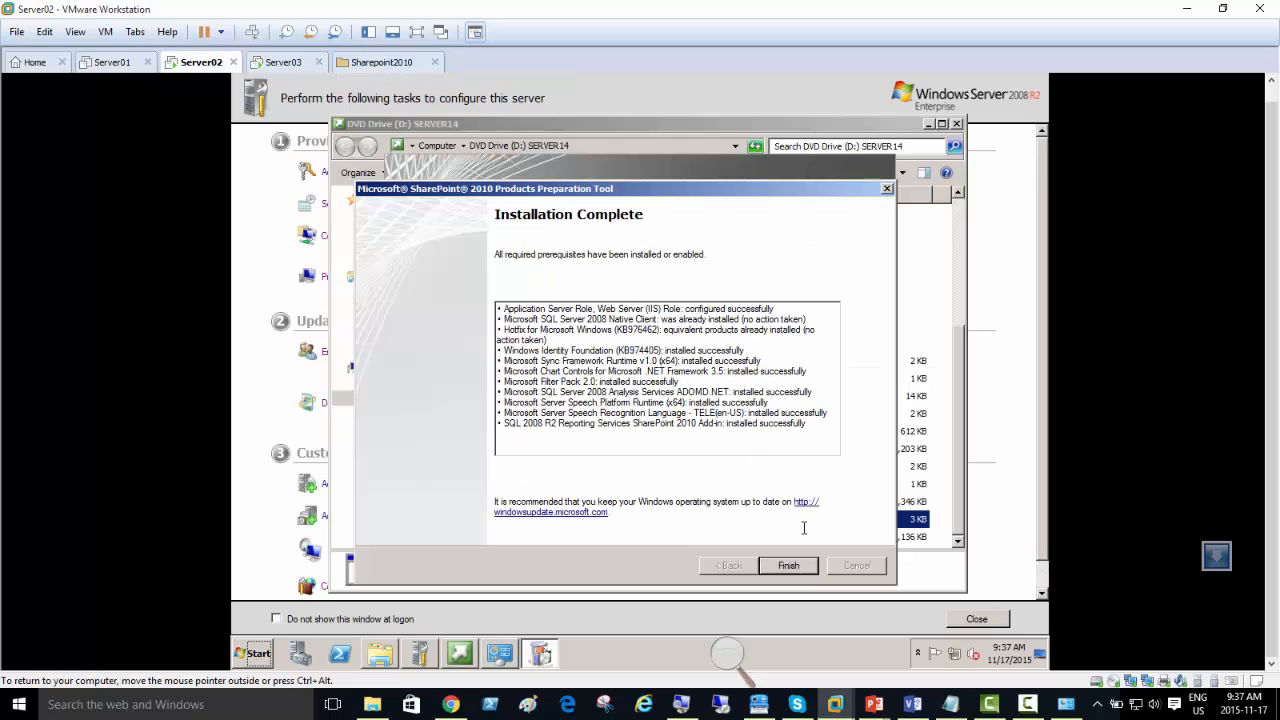
{"action": "left_click", "coordinate": [788, 566]}
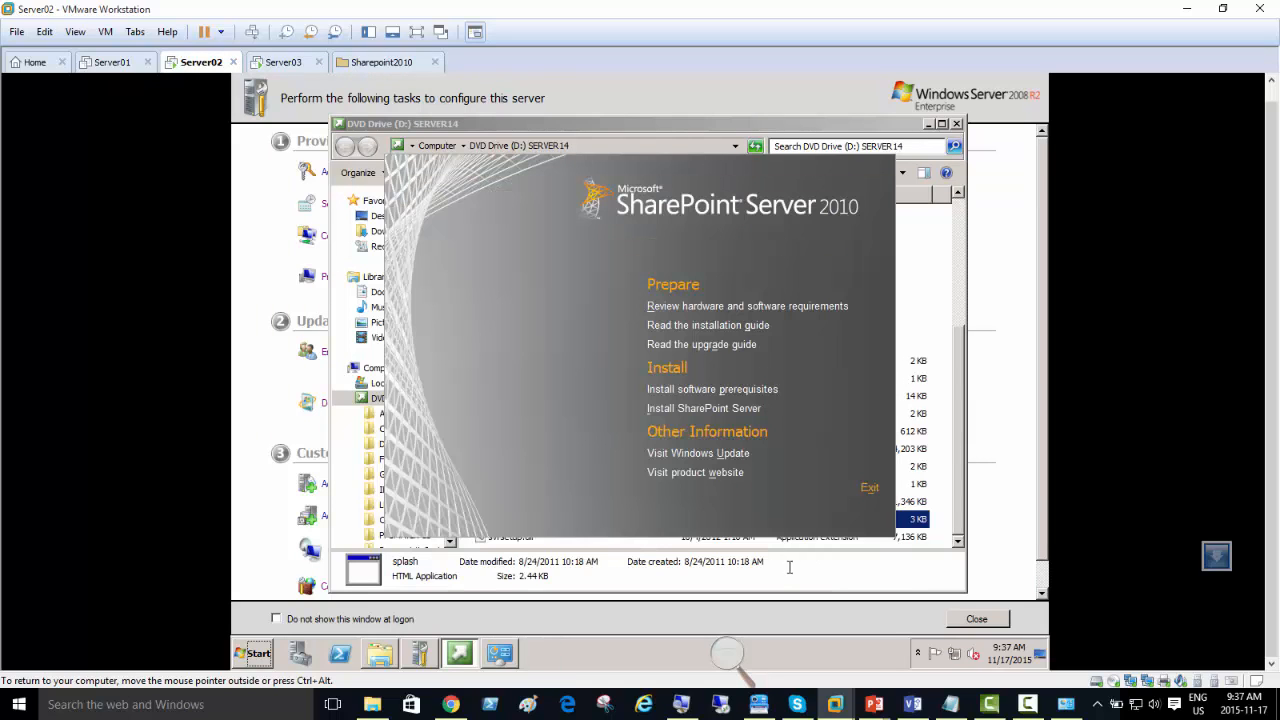
{"action": "left_click", "coordinate": [735, 411]}
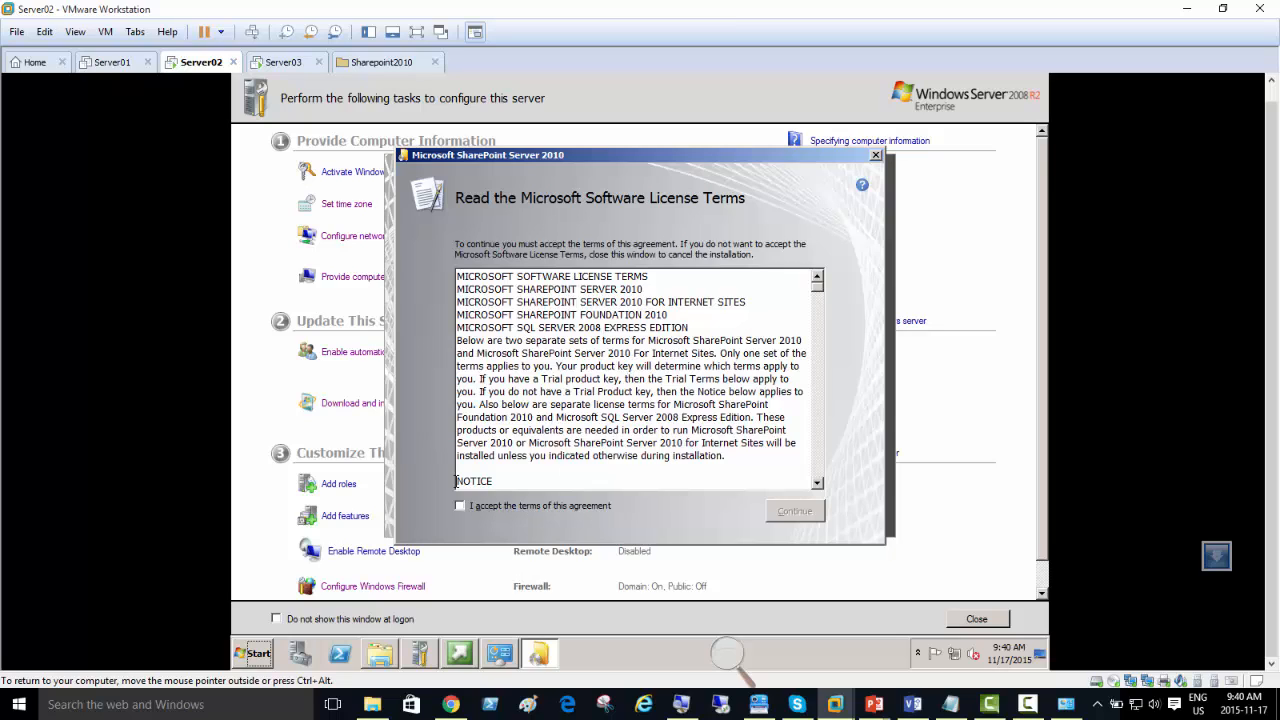
Step: Accept the Microsoft Software License Terms and install SharePoint Server 2010 with the Standalone installation type
{"action": "left_click", "coordinate": [490, 508]}
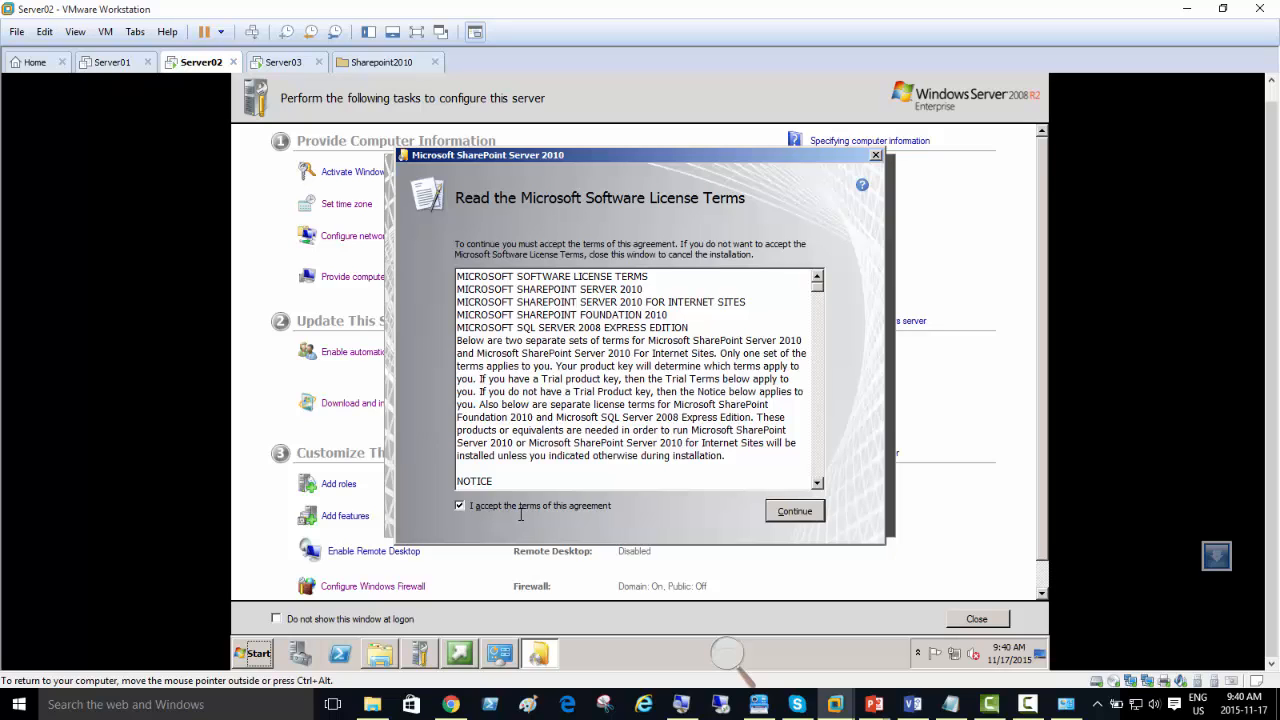
{"action": "left_click", "coordinate": [789, 515]}
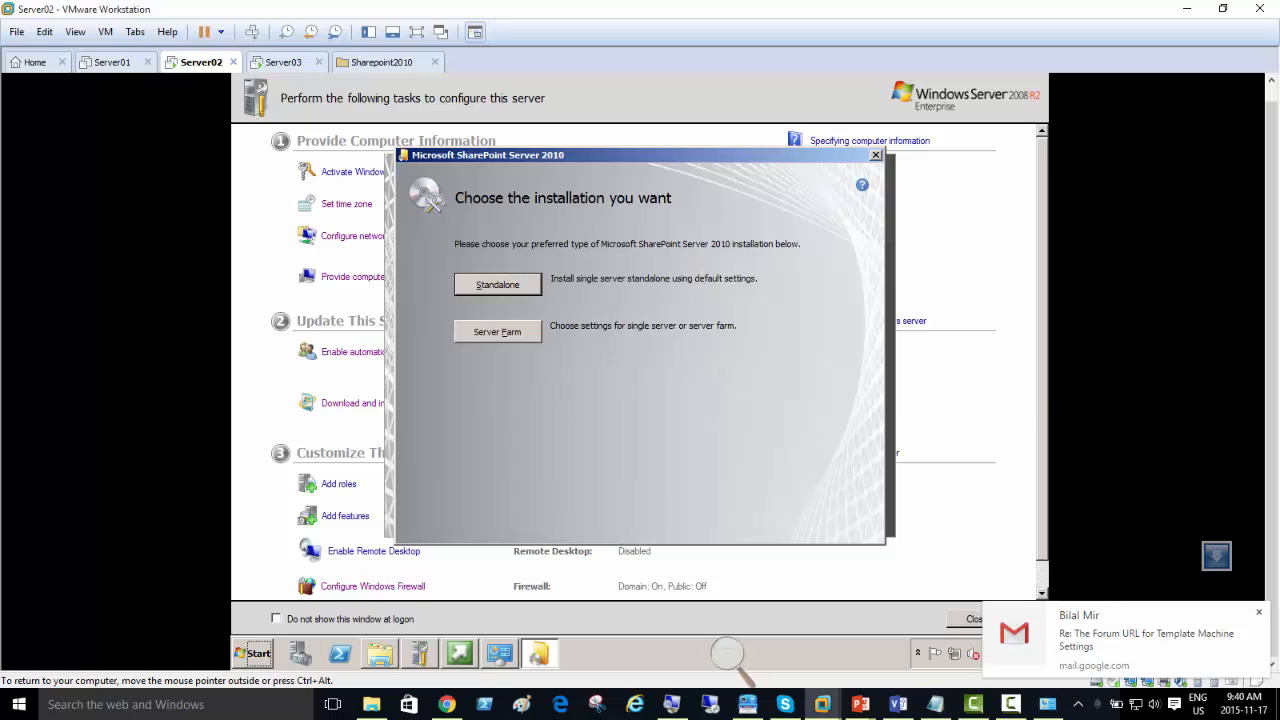
{"action": "right_click", "coordinate": [446, 704]}
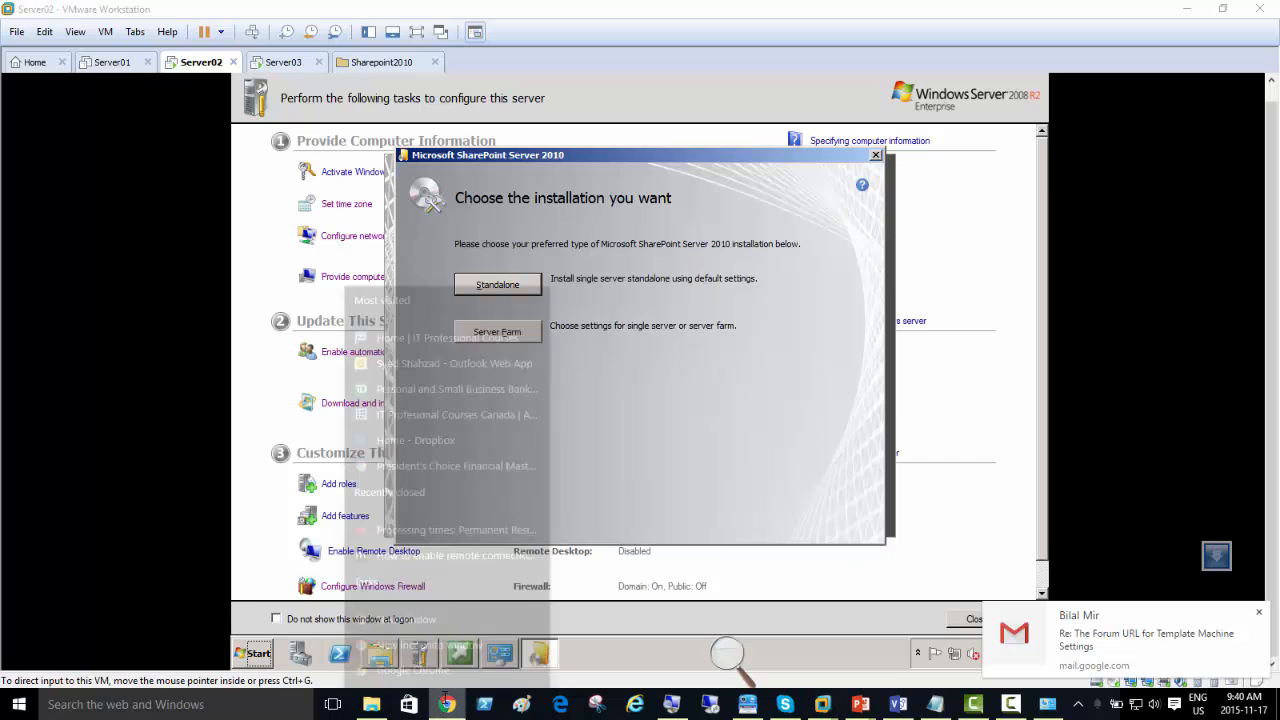
{"action": "left_click", "coordinate": [425, 672]}
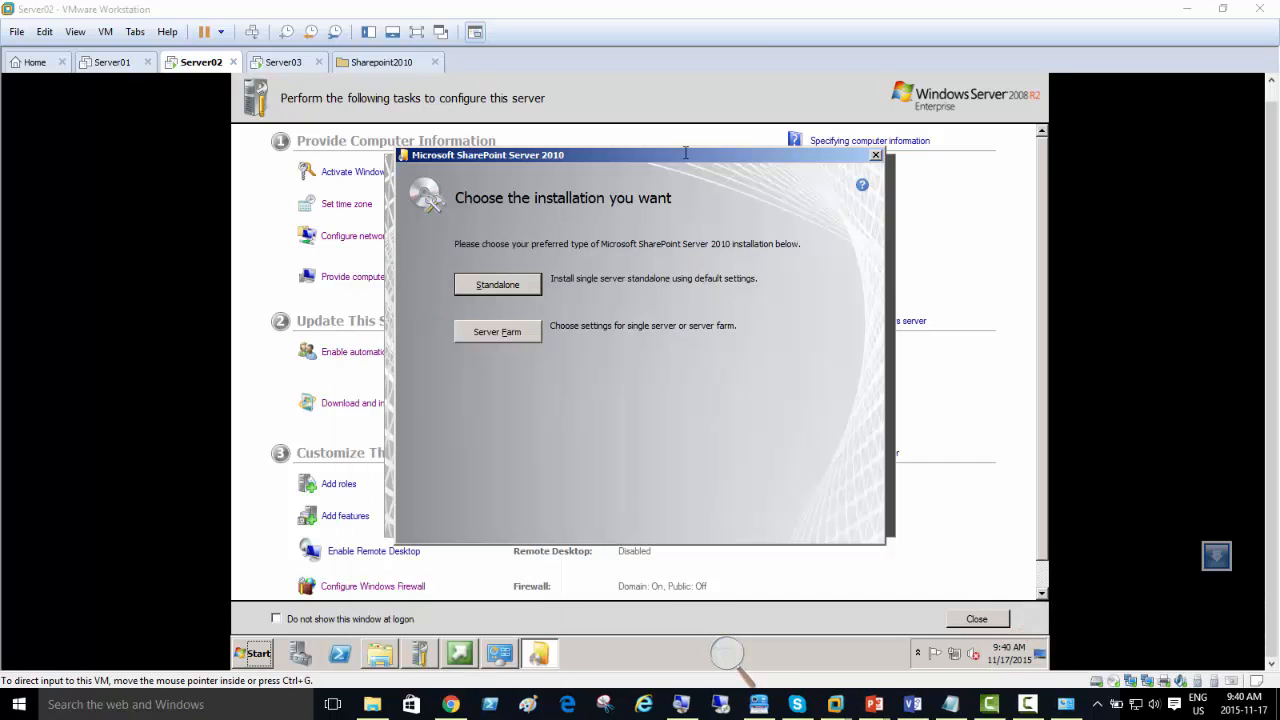
{"action": "left_click", "coordinate": [506, 286]}
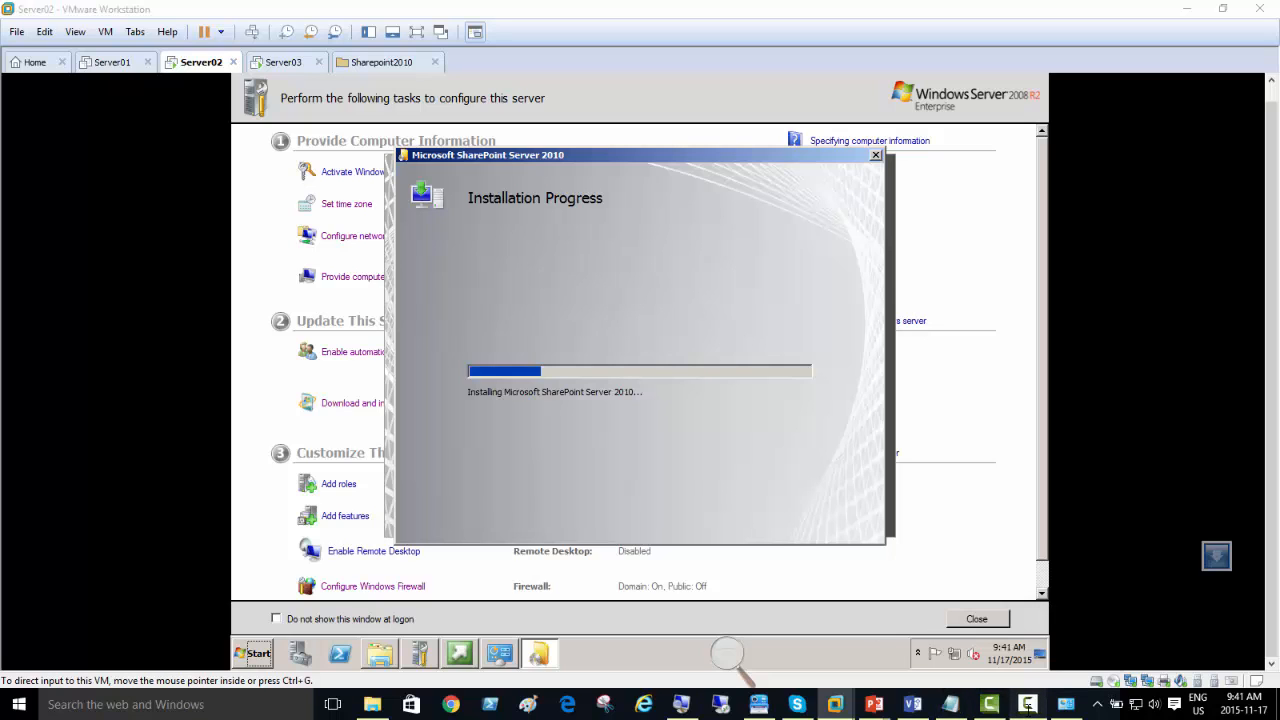
{"action": "left_click", "coordinate": [1028, 704]}
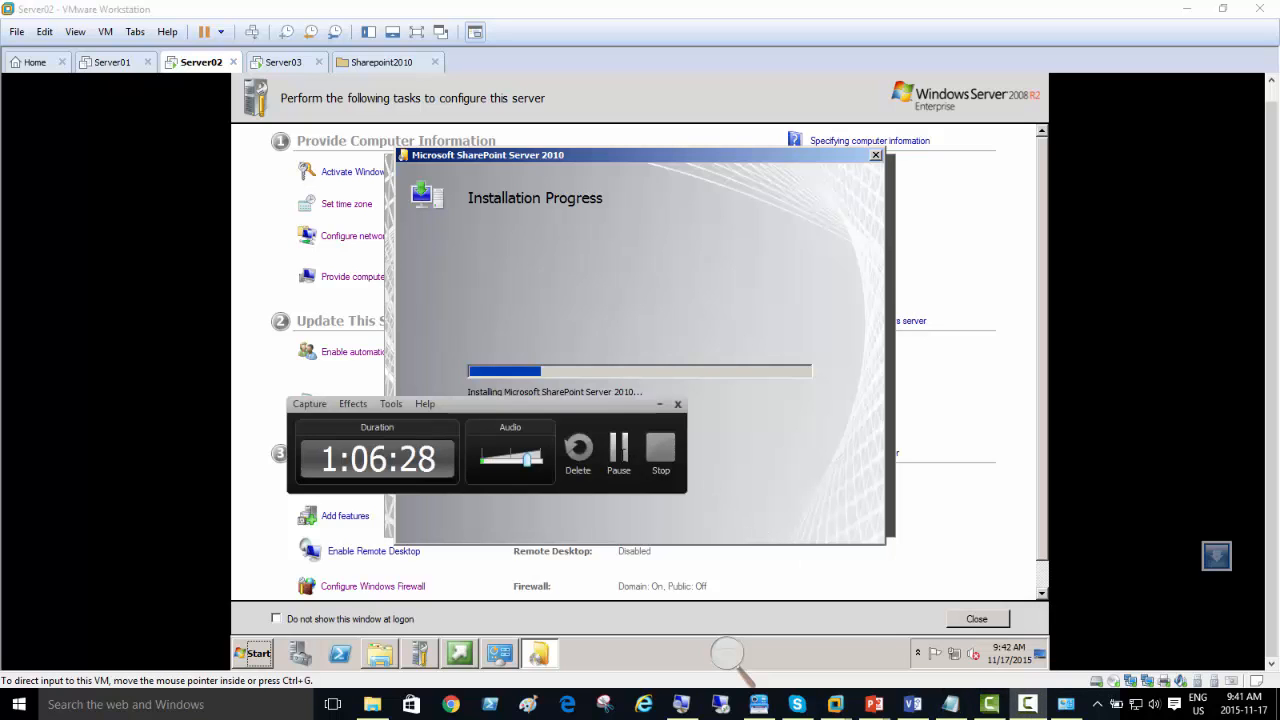
{"action": "left_click", "coordinate": [619, 450]}
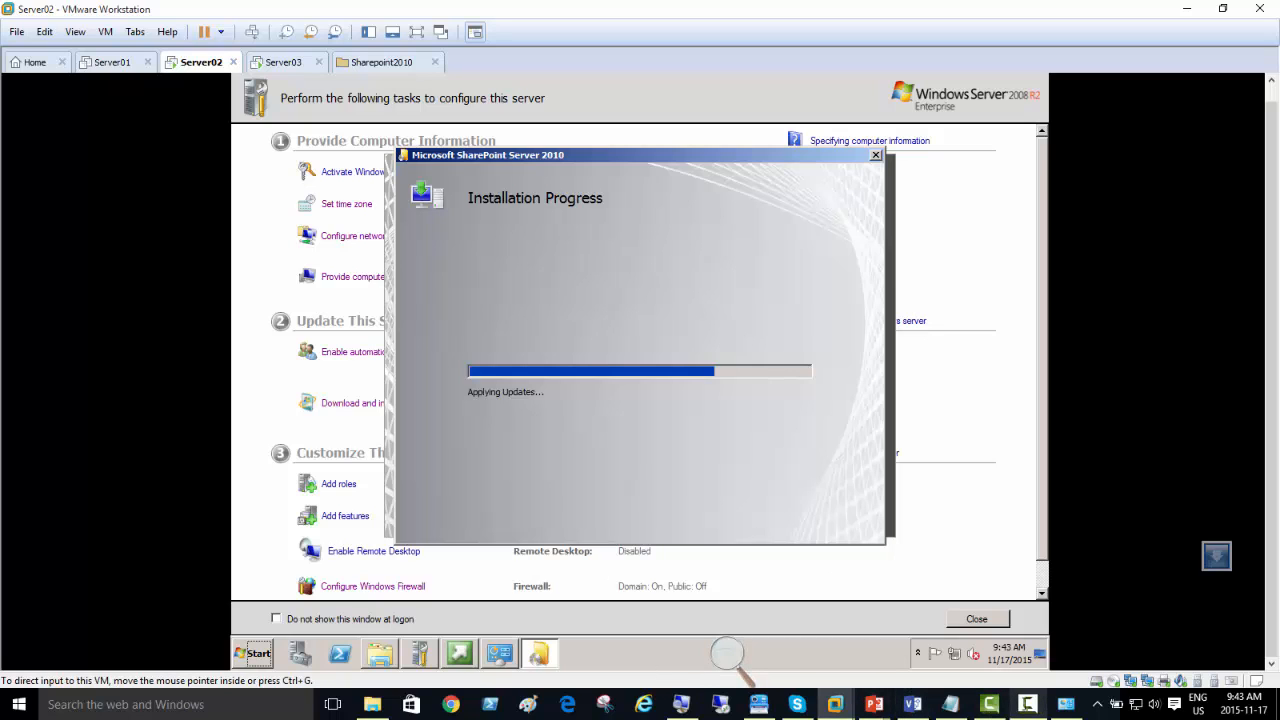
{"action": "left_click", "coordinate": [1028, 704]}
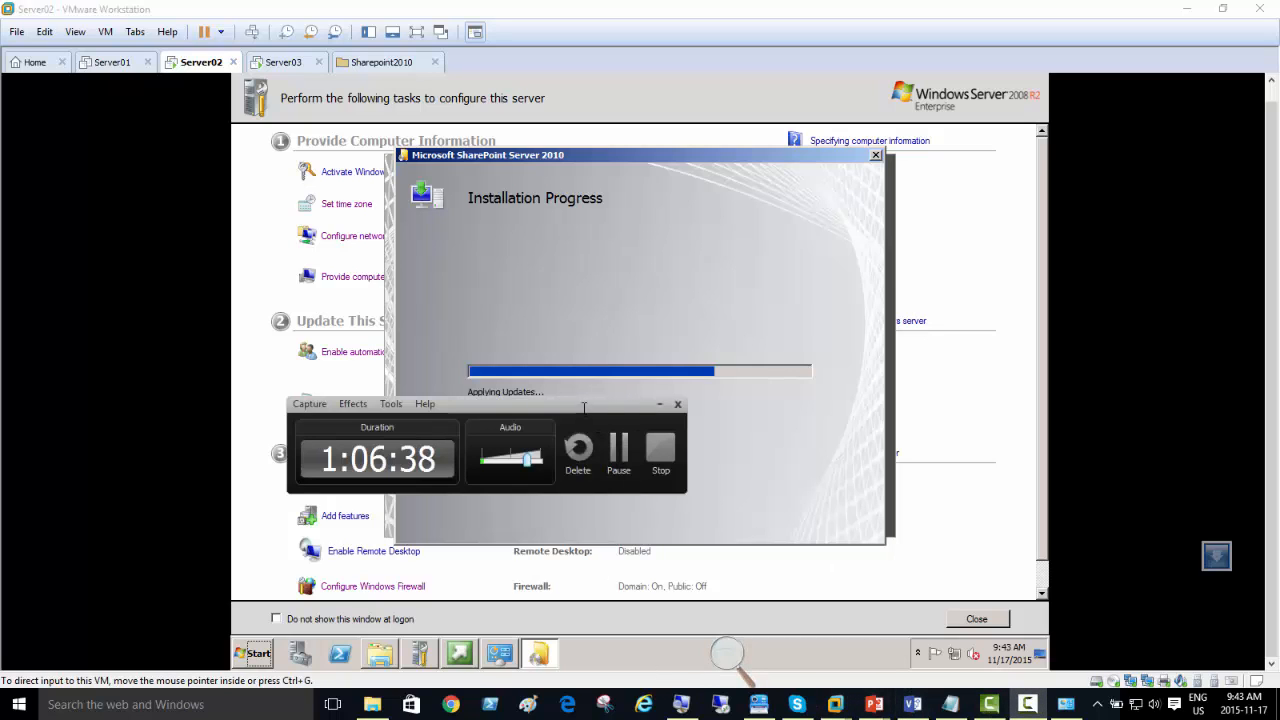
{"action": "left_click_drag", "start_coordinate": [600, 404], "coordinate": [624, 448]}
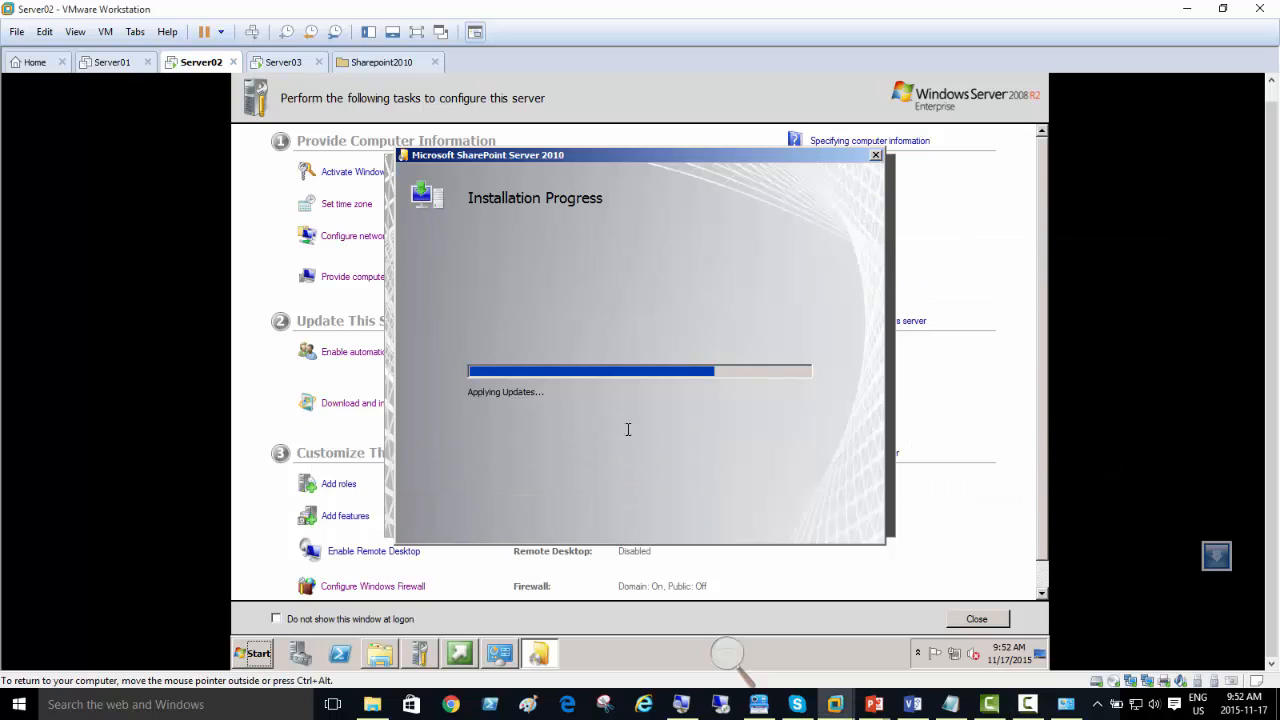
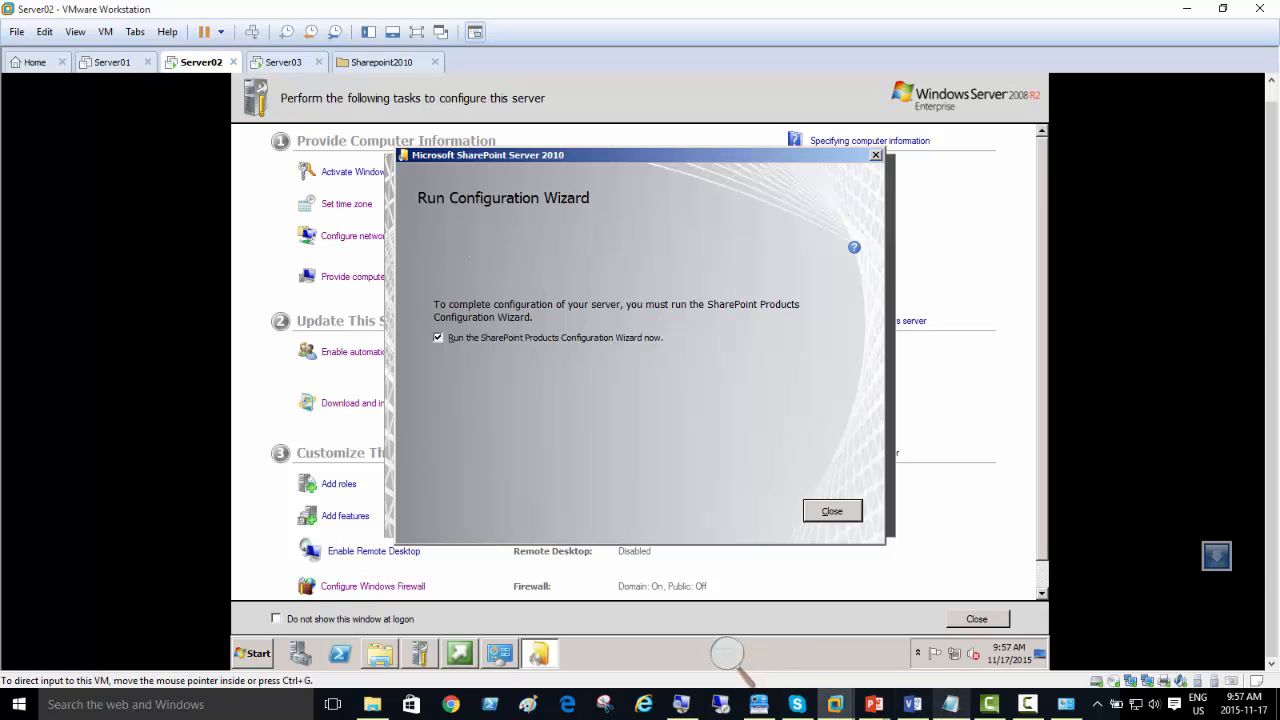
Step: Switch to Visio to review the lab server diagram on Page-18, and return to the Server02 virtual machine in VMware Workstation
{"action": "left_click", "coordinate": [913, 705]}
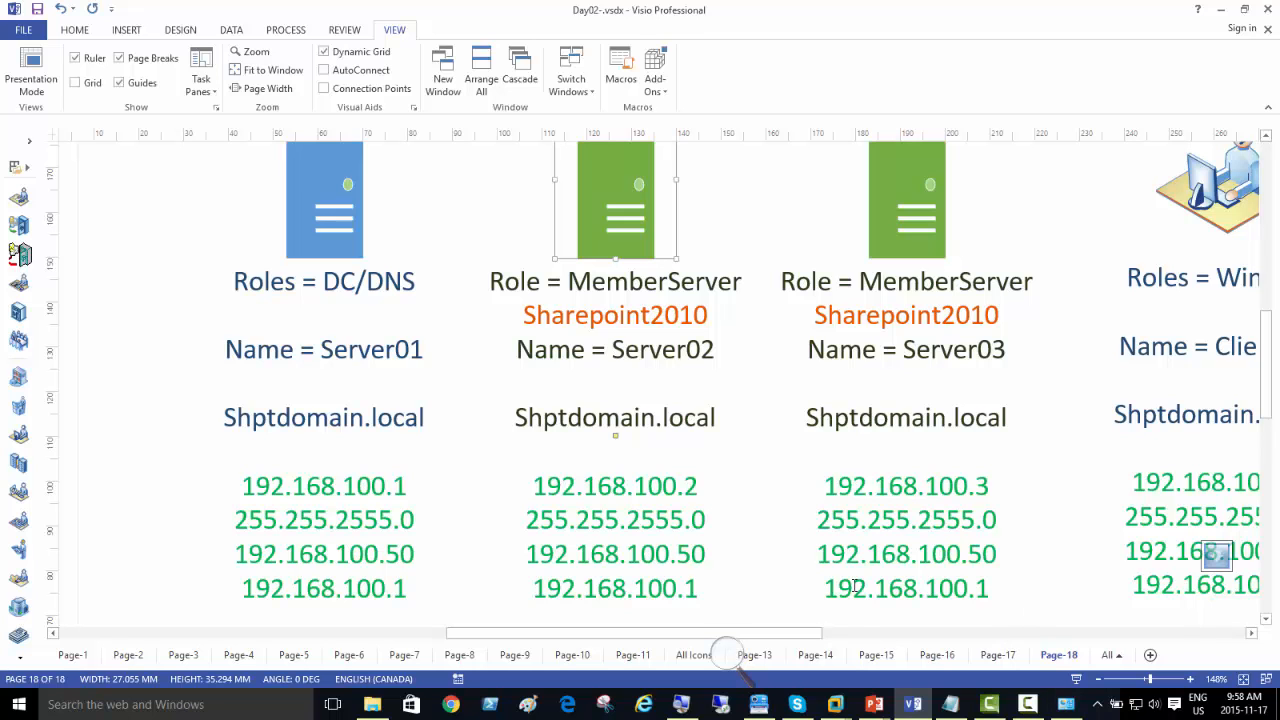
{"action": "left_click_drag", "start_coordinate": [777, 628], "coordinate": [815, 632]}
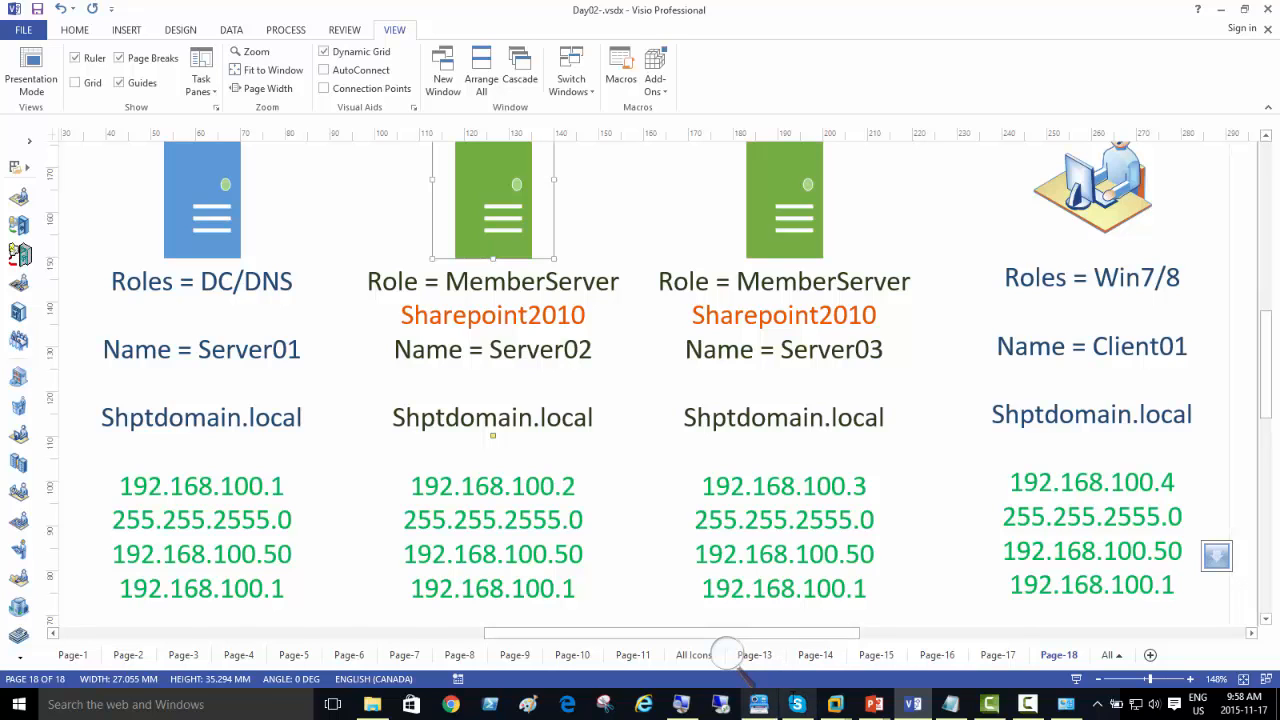
{"action": "mouse_move", "coordinate": [835, 704]}
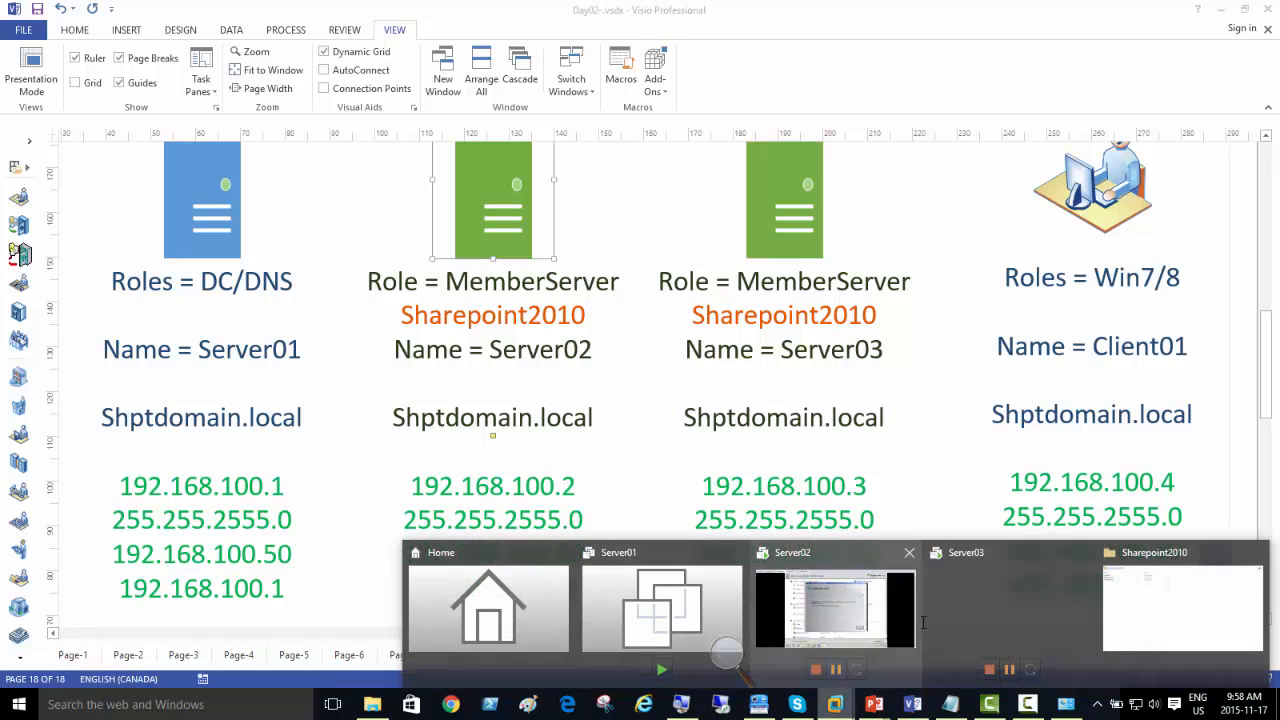
{"action": "left_click", "coordinate": [962, 613]}
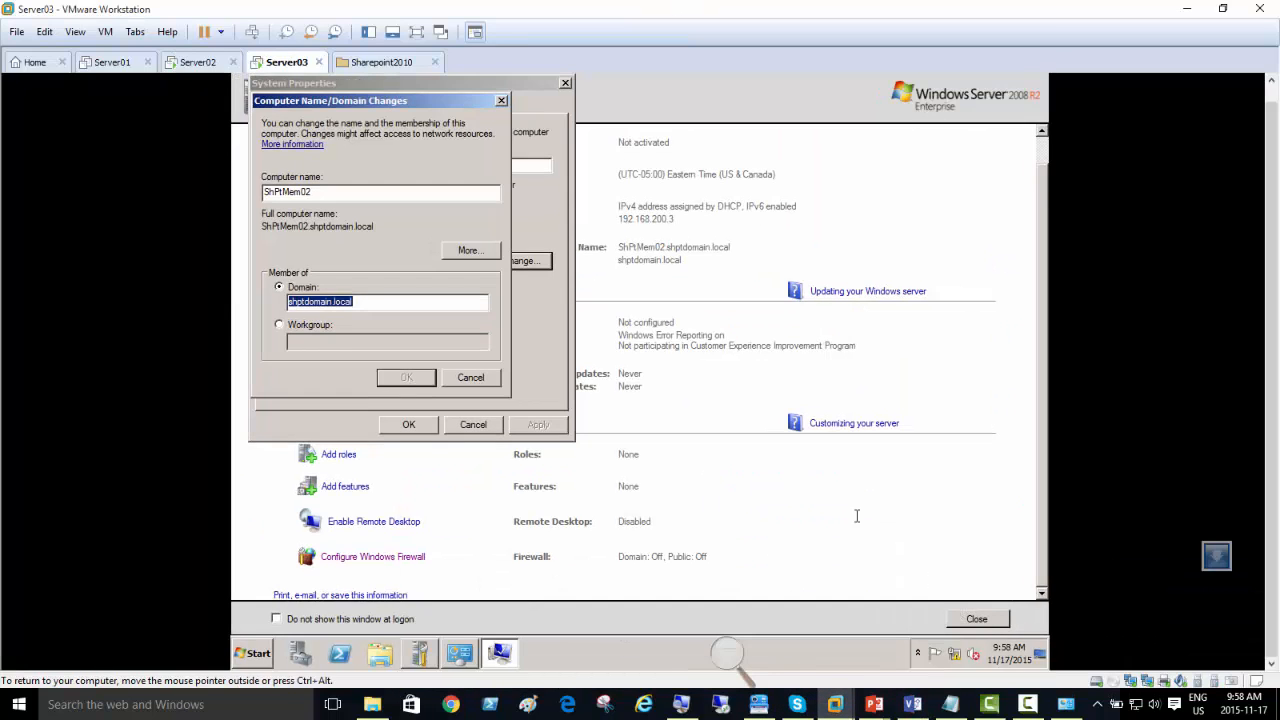
{"action": "left_click", "coordinate": [200, 65]}
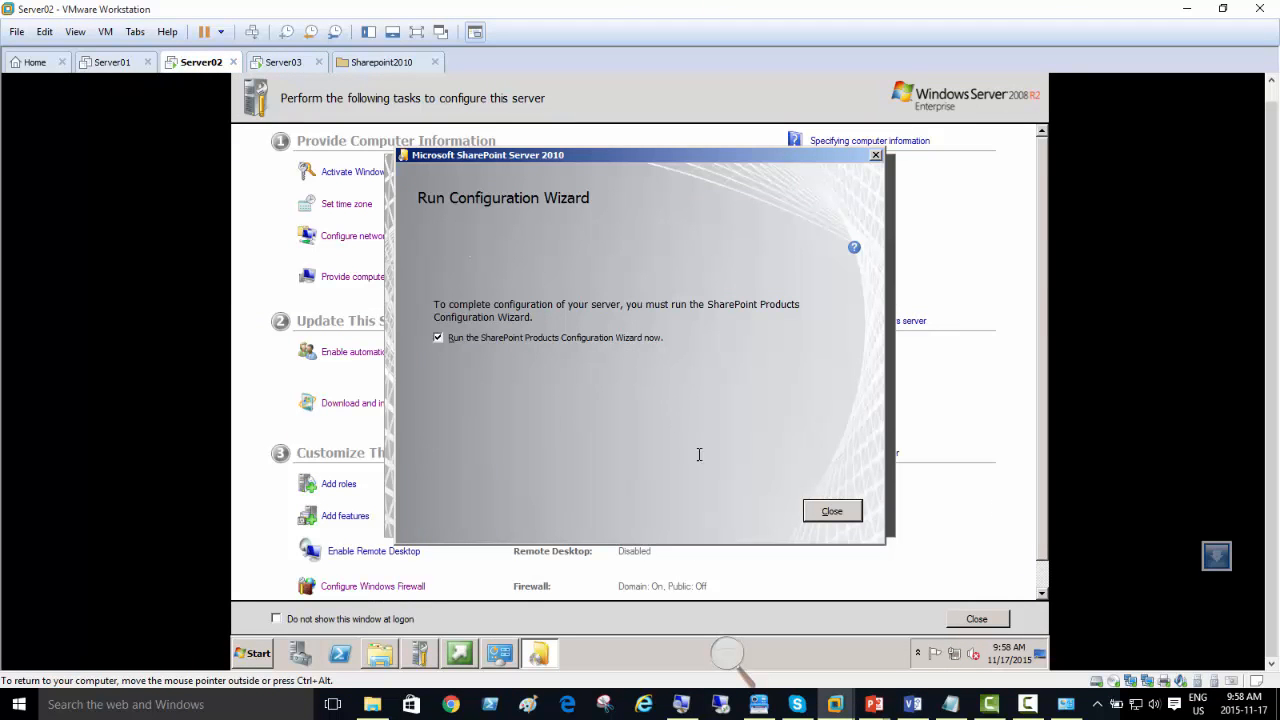
{"action": "left_click", "coordinate": [1028, 704]}
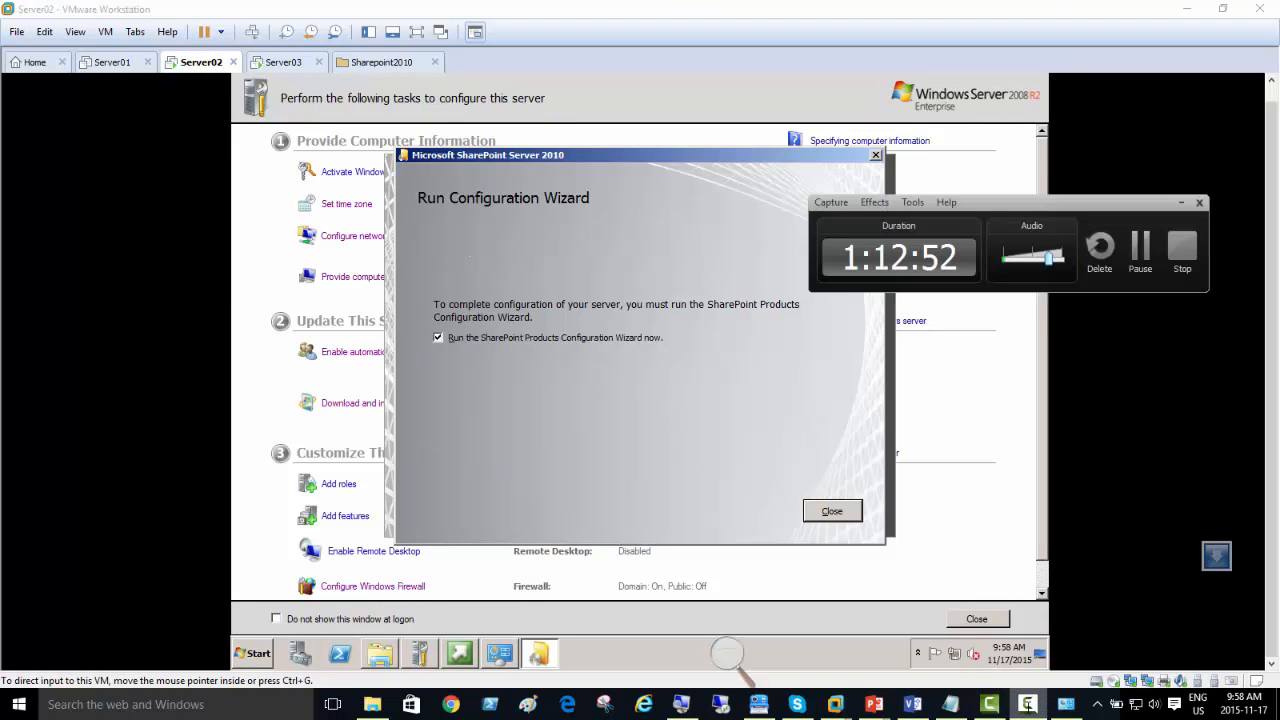
{"action": "left_click", "coordinate": [1181, 202]}
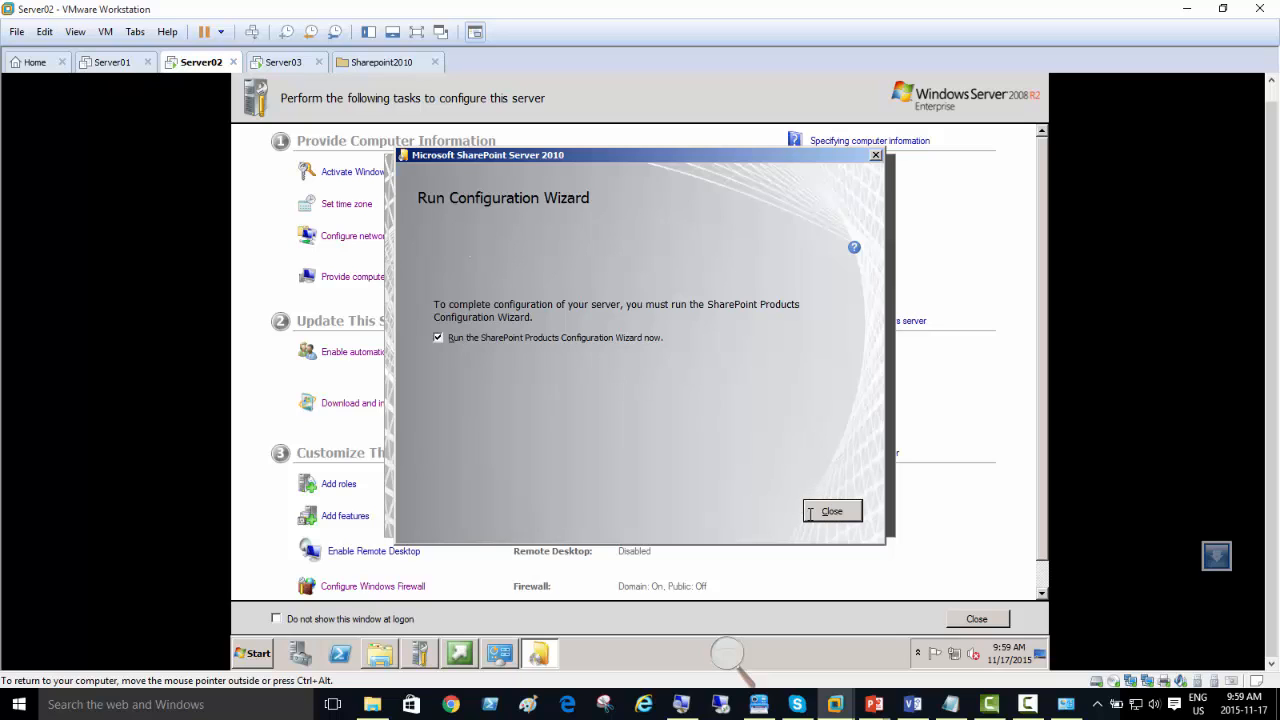
Step: Close the SharePoint setup with the configuration wizard option enabled, and run the wizard, allowing the required services to restart
{"action": "left_click", "coordinate": [812, 512]}
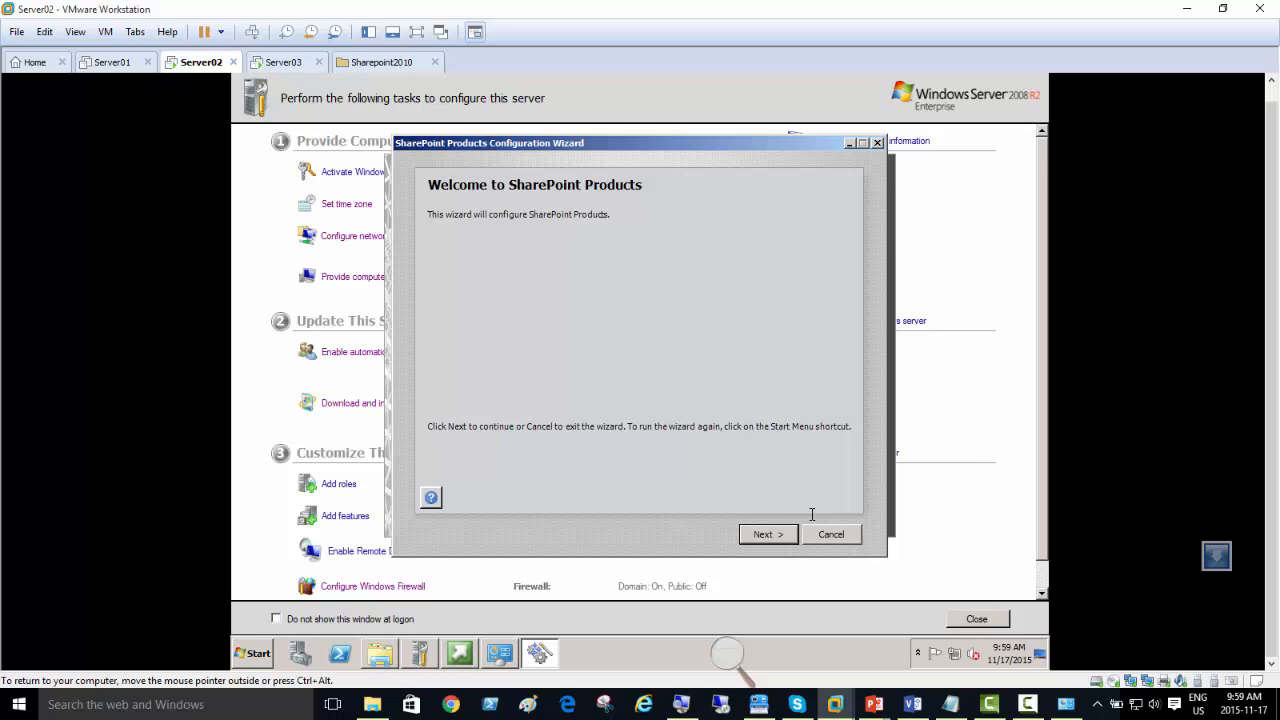
{"action": "left_click", "coordinate": [764, 535]}
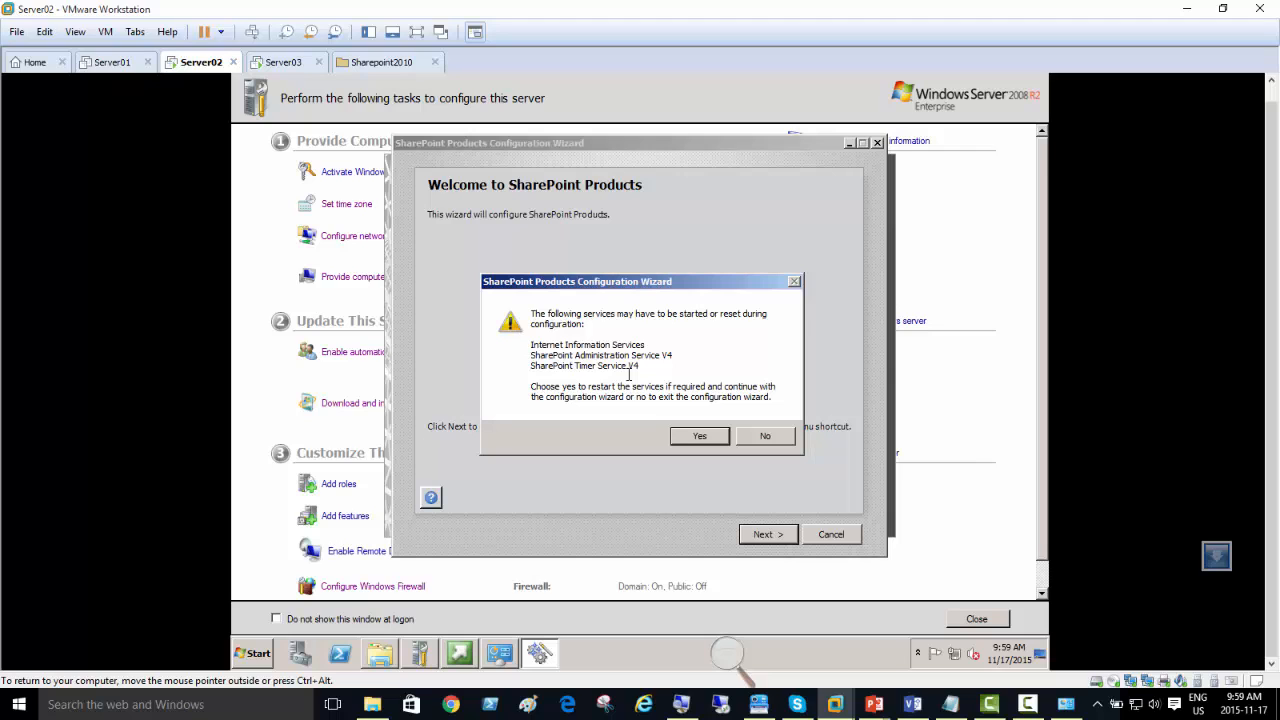
{"action": "left_click", "coordinate": [697, 437]}
{"action": "left_click", "coordinate": [697, 437]}
{"action": "left_click", "coordinate": [766, 534]}
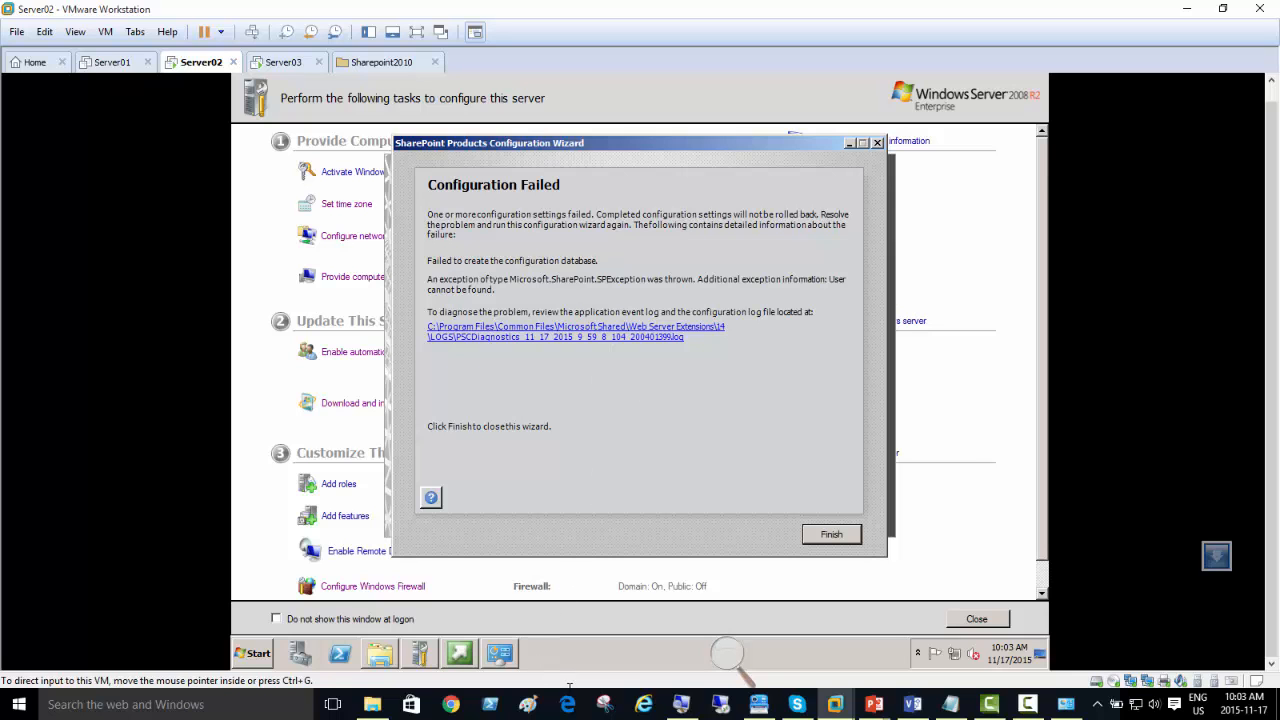
Step: Magnify the screen with Magnifier and open the PSCDiagnostics log file linked in the configuration wizard
{"action": "left_click", "coordinate": [727, 655]}
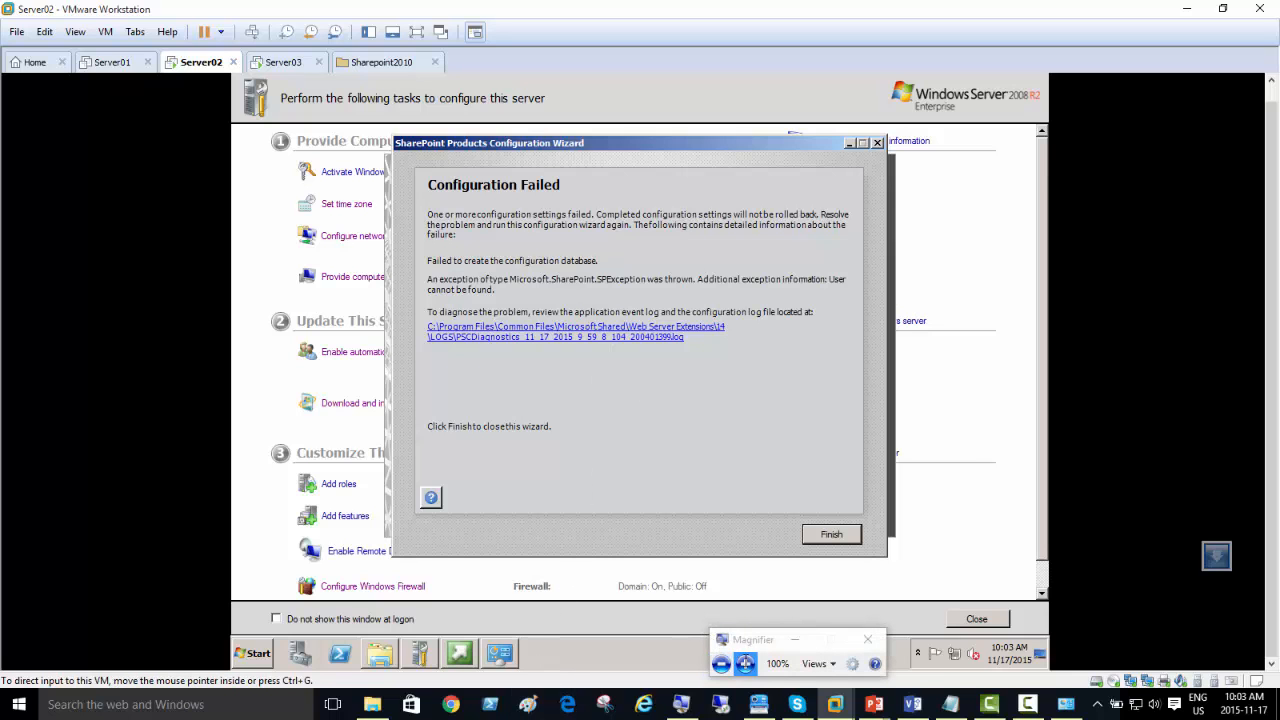
{"action": "left_click", "coordinate": [746, 662]}
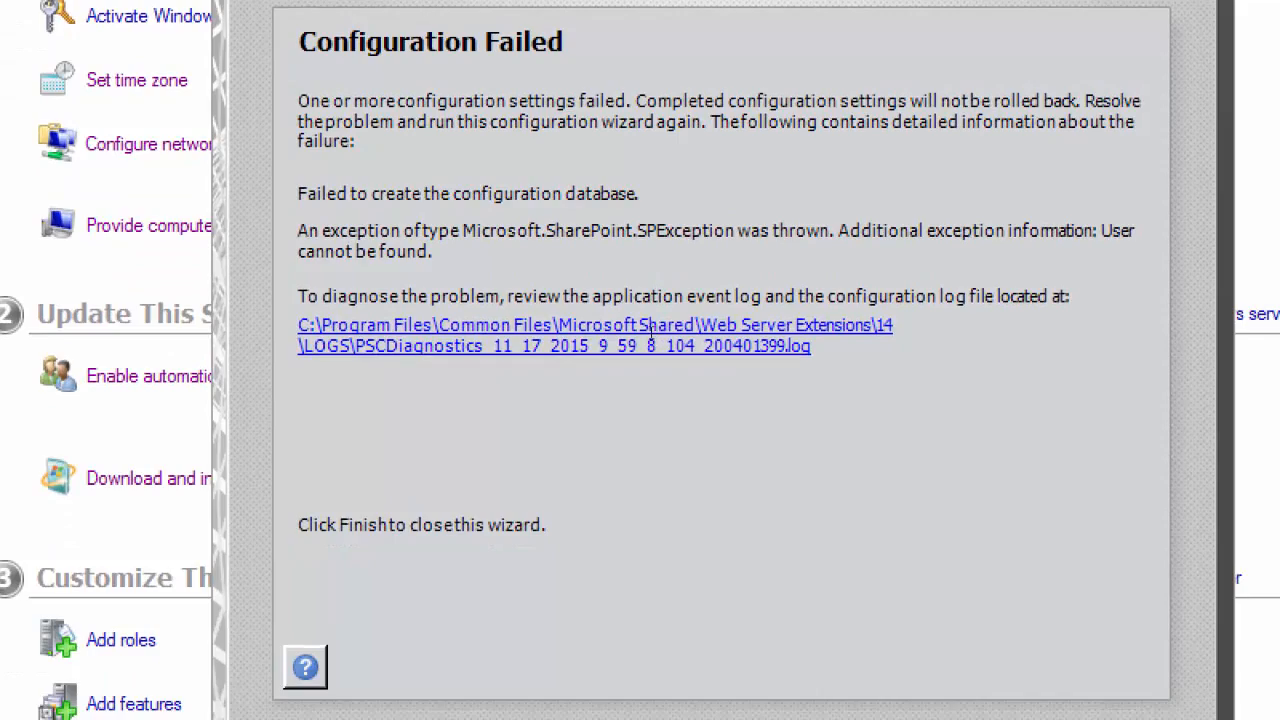
{"action": "left_click", "coordinate": [650, 332]}
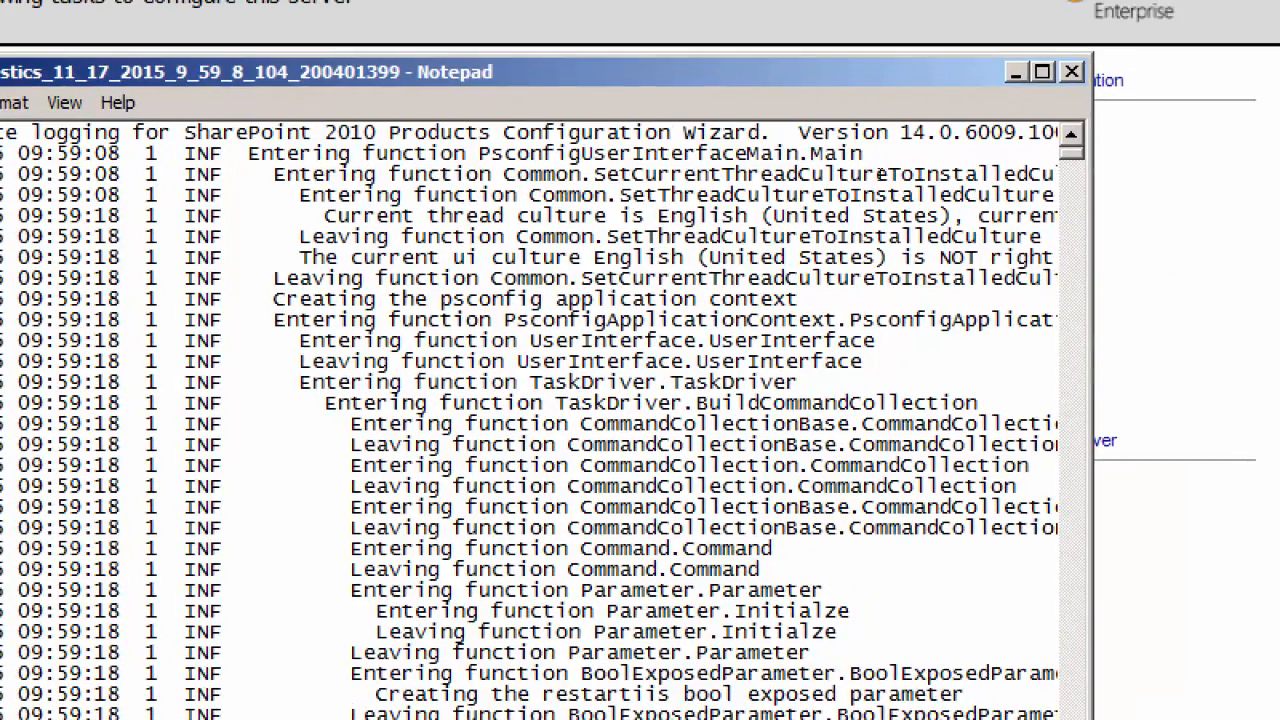
Step: Examine the last entries of the PSCDiagnostics log for the cause of the configuration failure
{"action": "scroll", "coordinate": [902, 300], "scroll_direction": "down", "scroll_amount": 20}
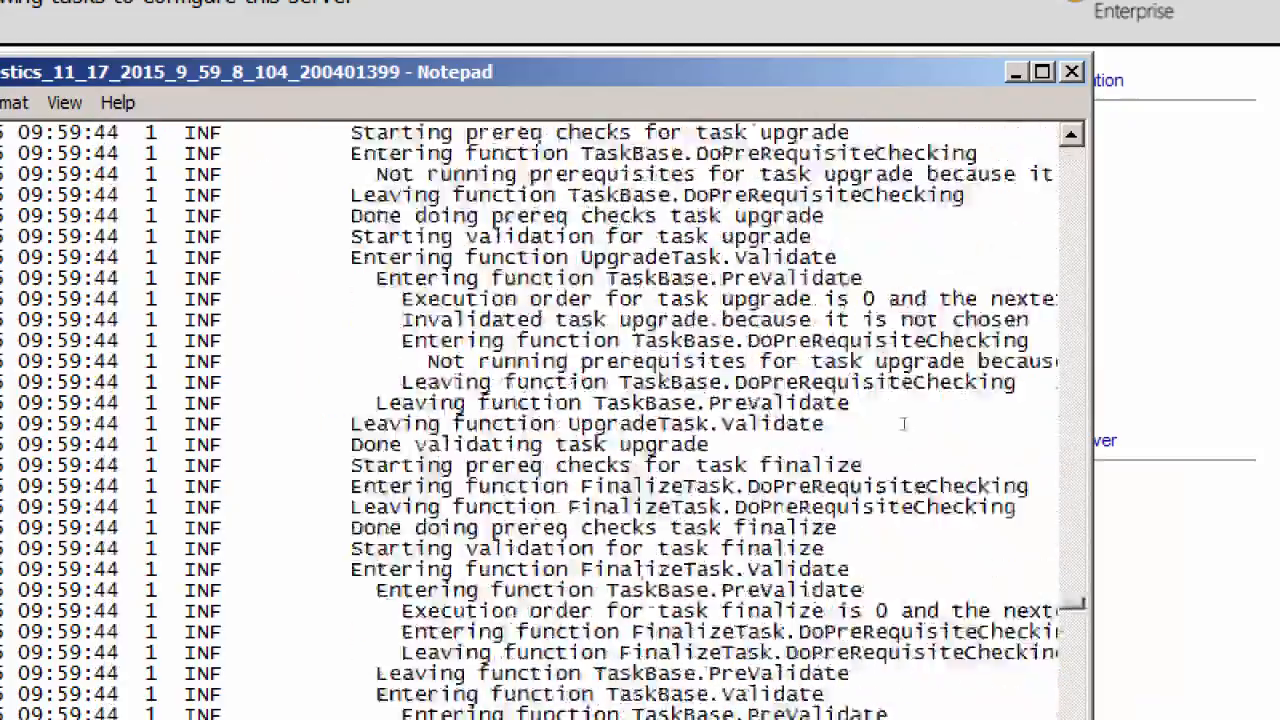
{"action": "scroll", "coordinate": [903, 424], "scroll_direction": "down", "scroll_amount": 15}
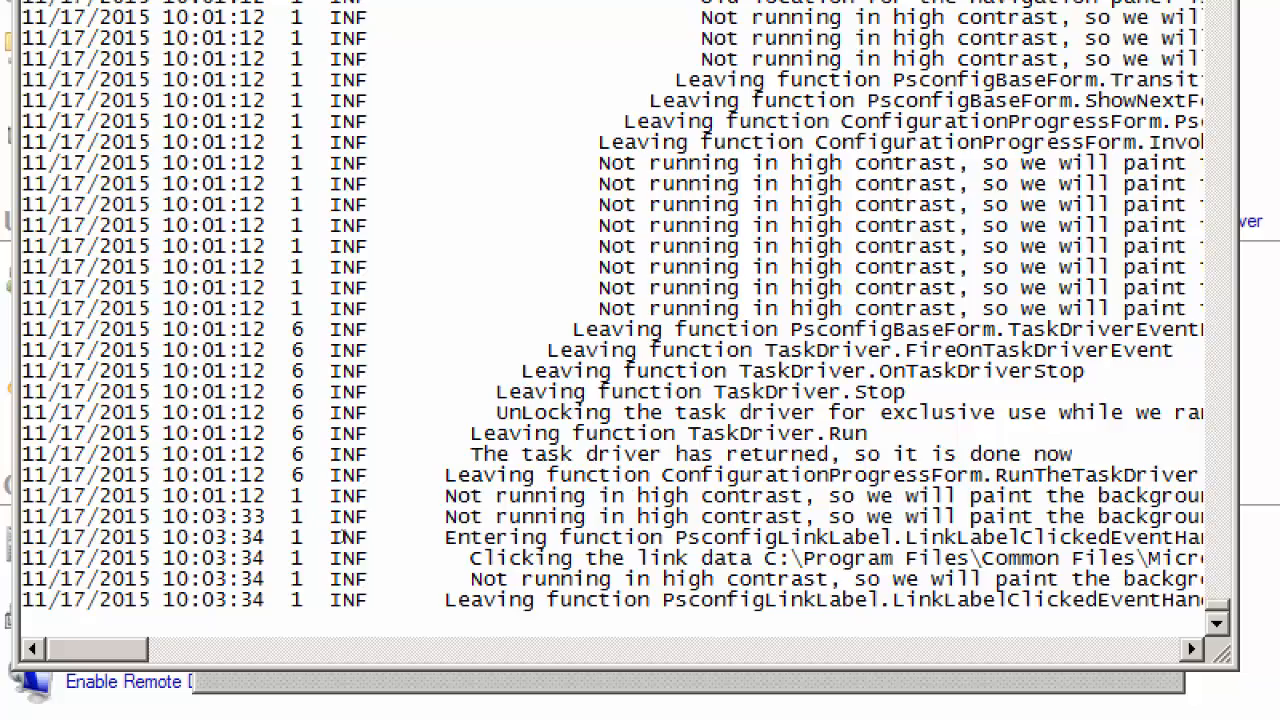
{"action": "scroll", "coordinate": [340, 537], "scroll_direction": "right", "scroll_amount": 6}
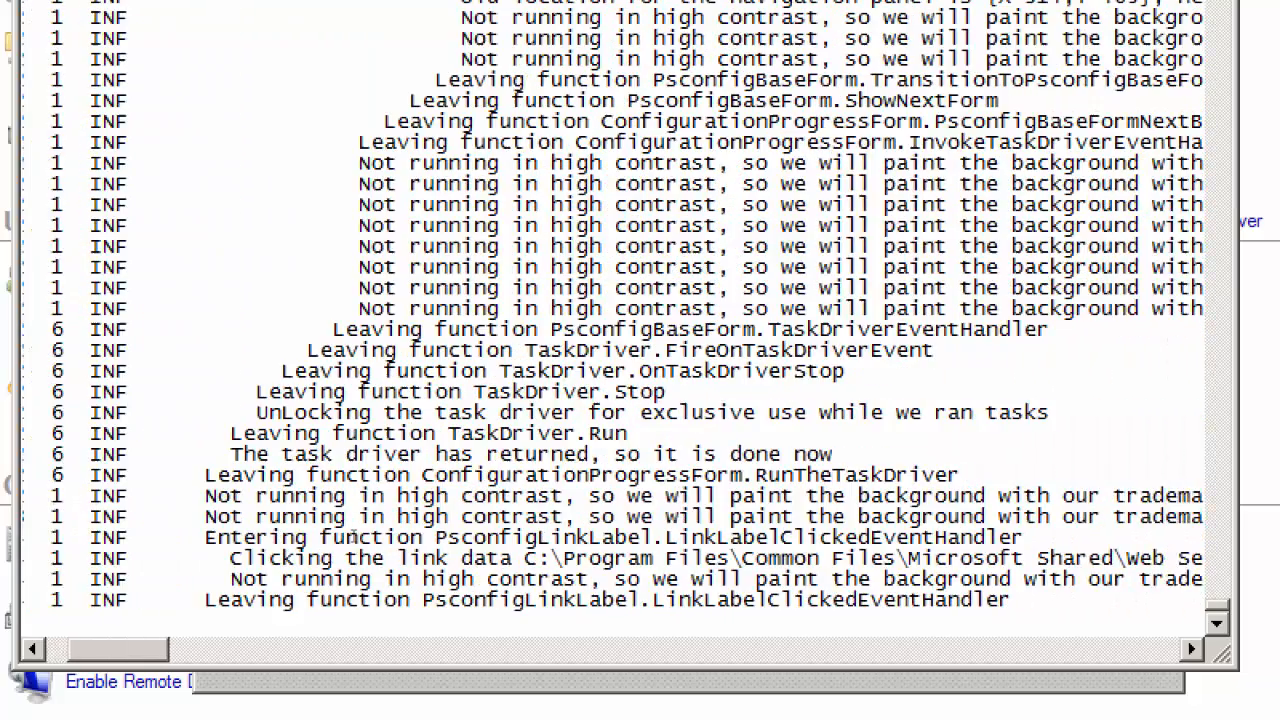
{"action": "scroll", "coordinate": [354, 537], "scroll_direction": "right", "scroll_amount": 1}
{"action": "scroll", "coordinate": [359, 537], "scroll_direction": "right", "scroll_amount": 9}
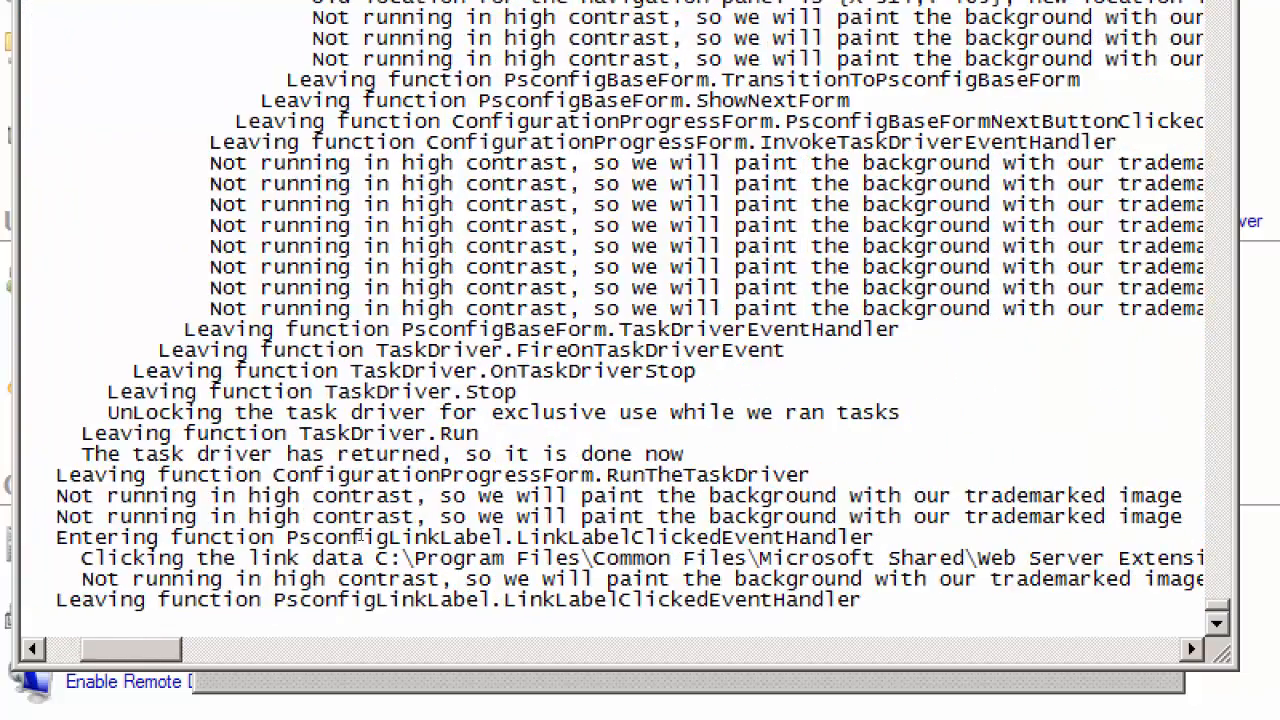
{"action": "scroll", "coordinate": [372, 537], "scroll_direction": "right", "scroll_amount": 3}
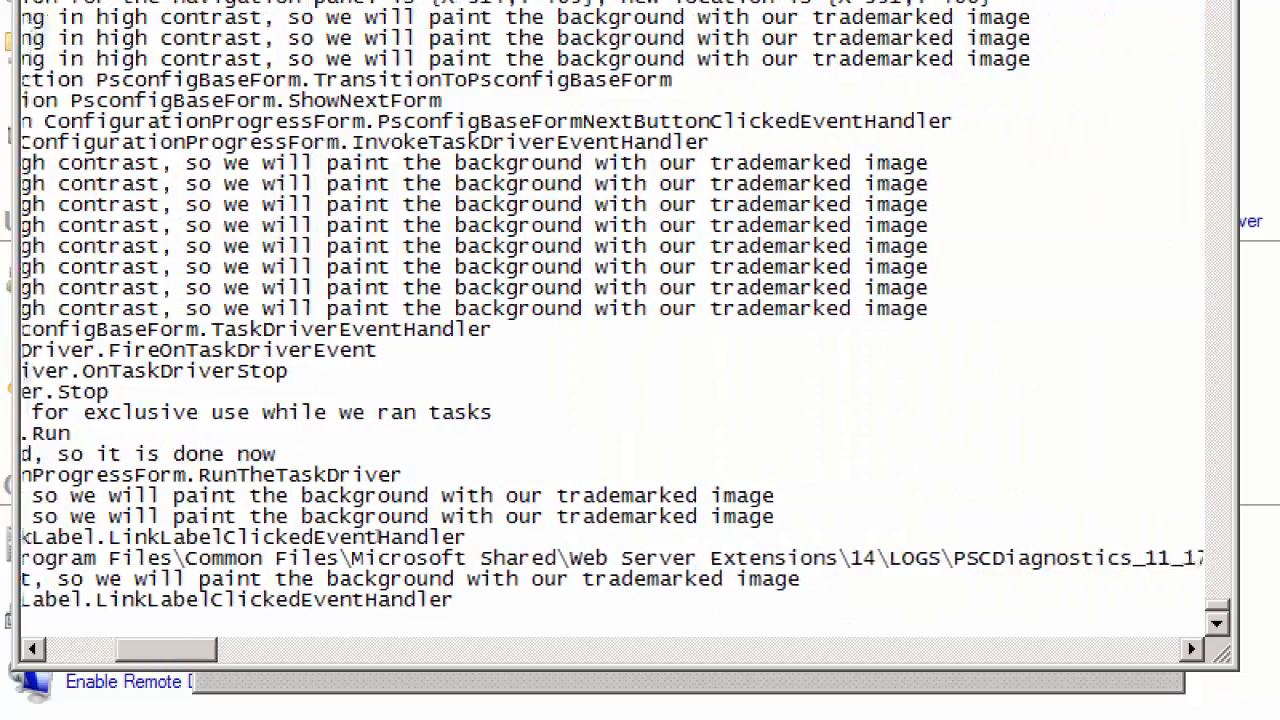
{"action": "scroll", "coordinate": [385, 536], "scroll_direction": "right", "scroll_amount": 17}
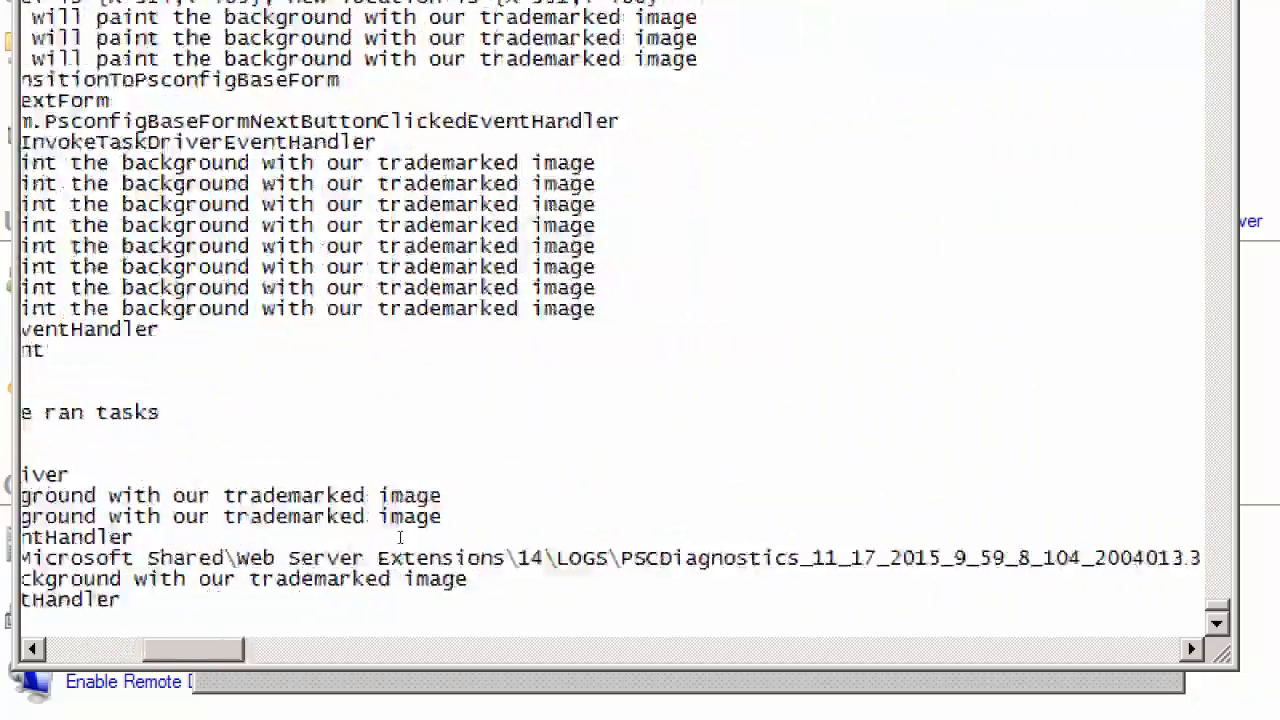
{"action": "scroll", "coordinate": [414, 537], "scroll_direction": "left", "scroll_amount": 20}
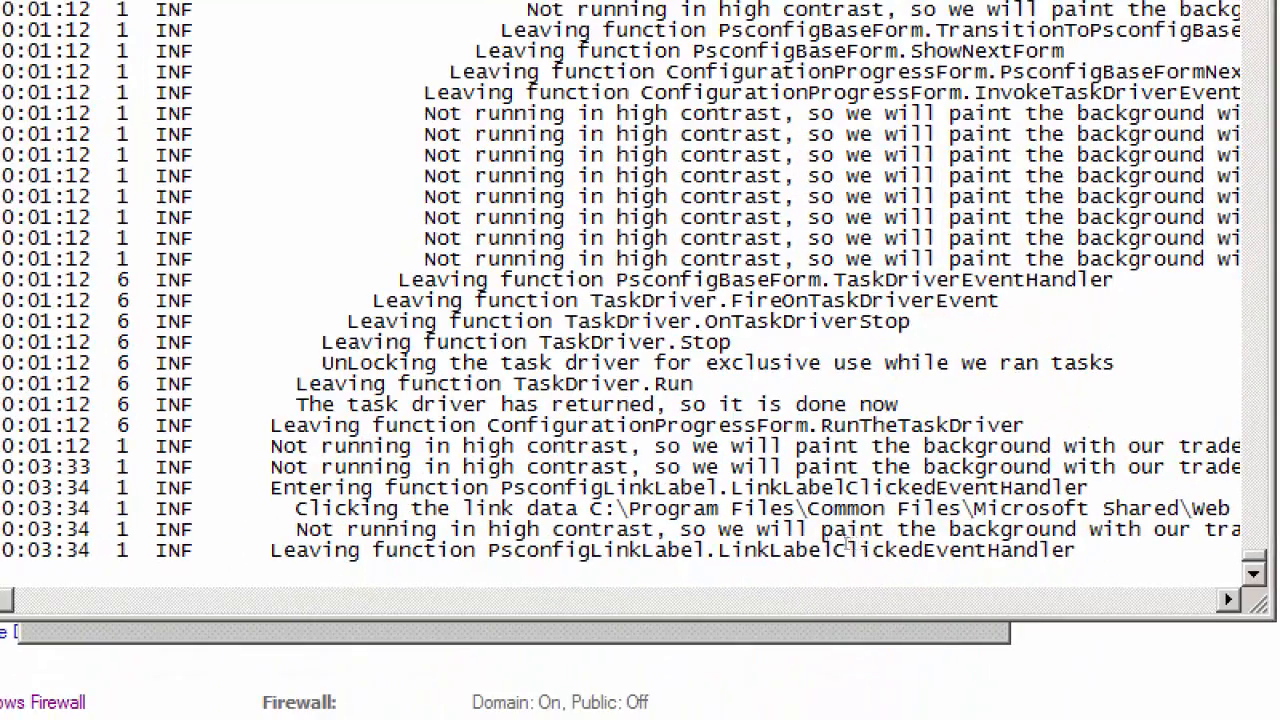
{"action": "scroll", "coordinate": [431, 531], "scroll_direction": "right", "scroll_amount": 10}
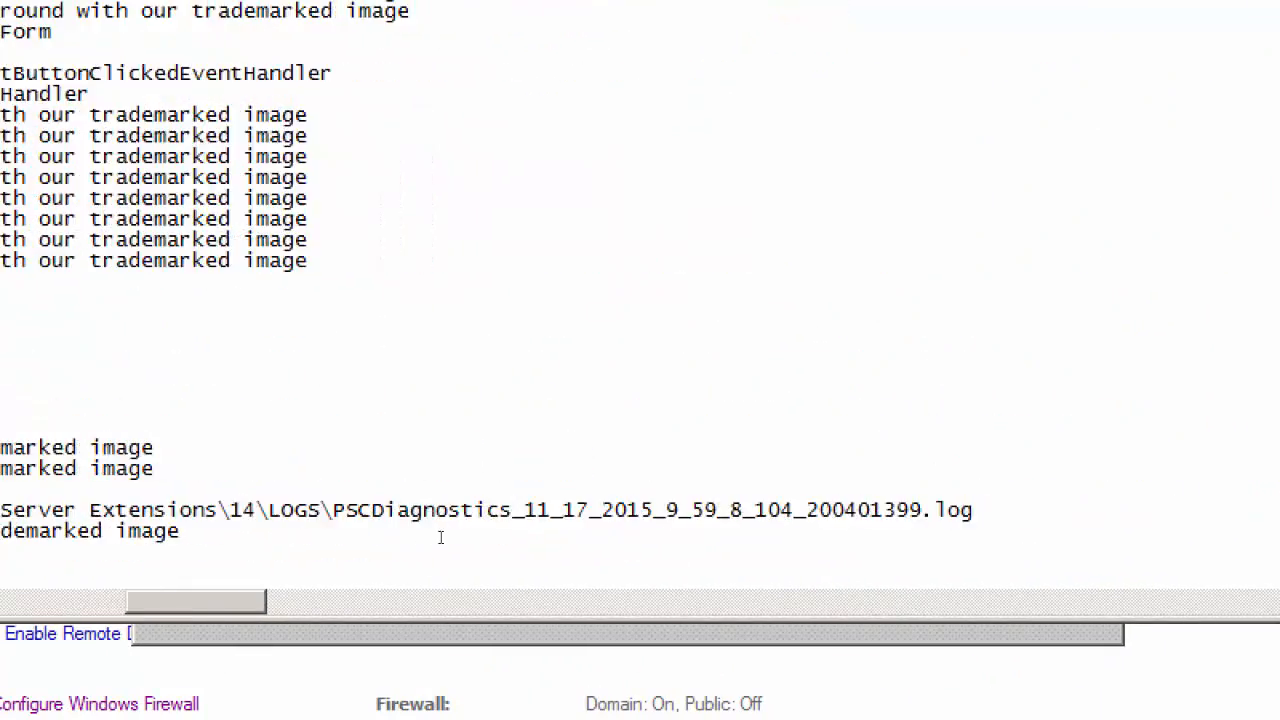
{"action": "scroll", "coordinate": [410, 536], "scroll_direction": "left", "scroll_amount": 8}
{"action": "scroll", "coordinate": [388, 532], "scroll_direction": "left", "scroll_amount": 5}
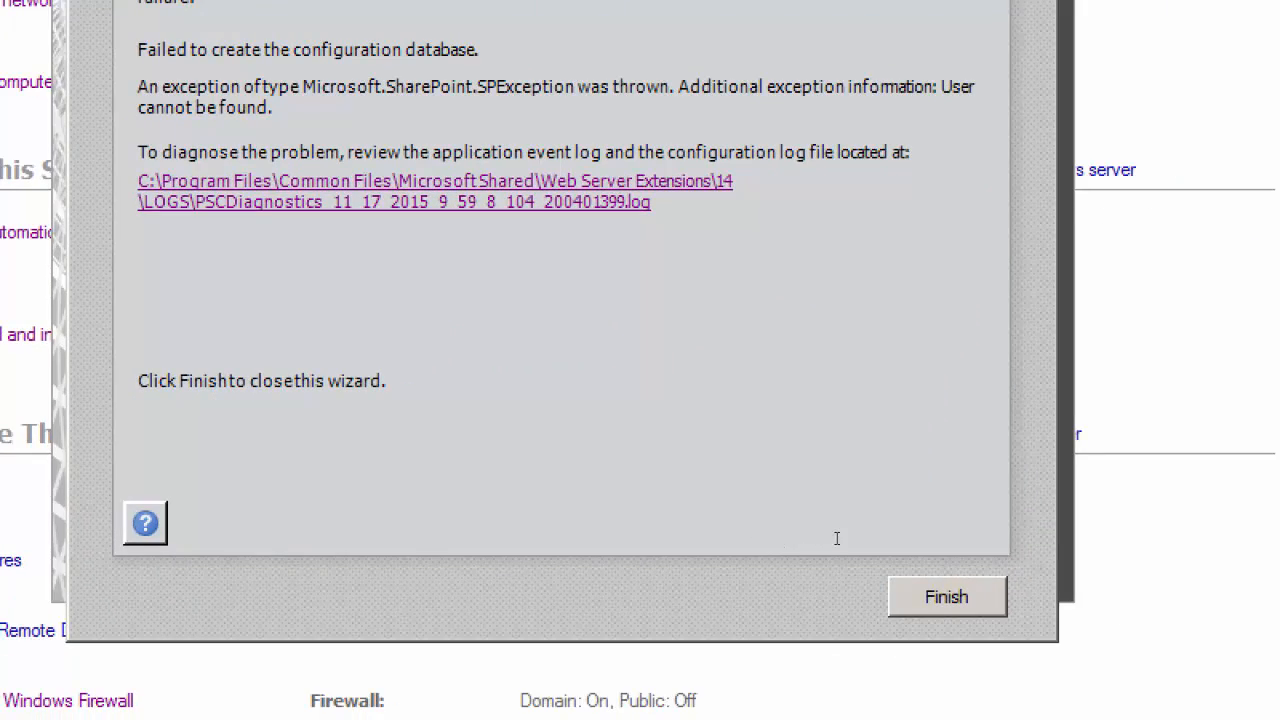
Step: Finish the configuration wizard and start the Repair option of the SharePoint Server 2010 setup
{"action": "key", "text": "Return"}
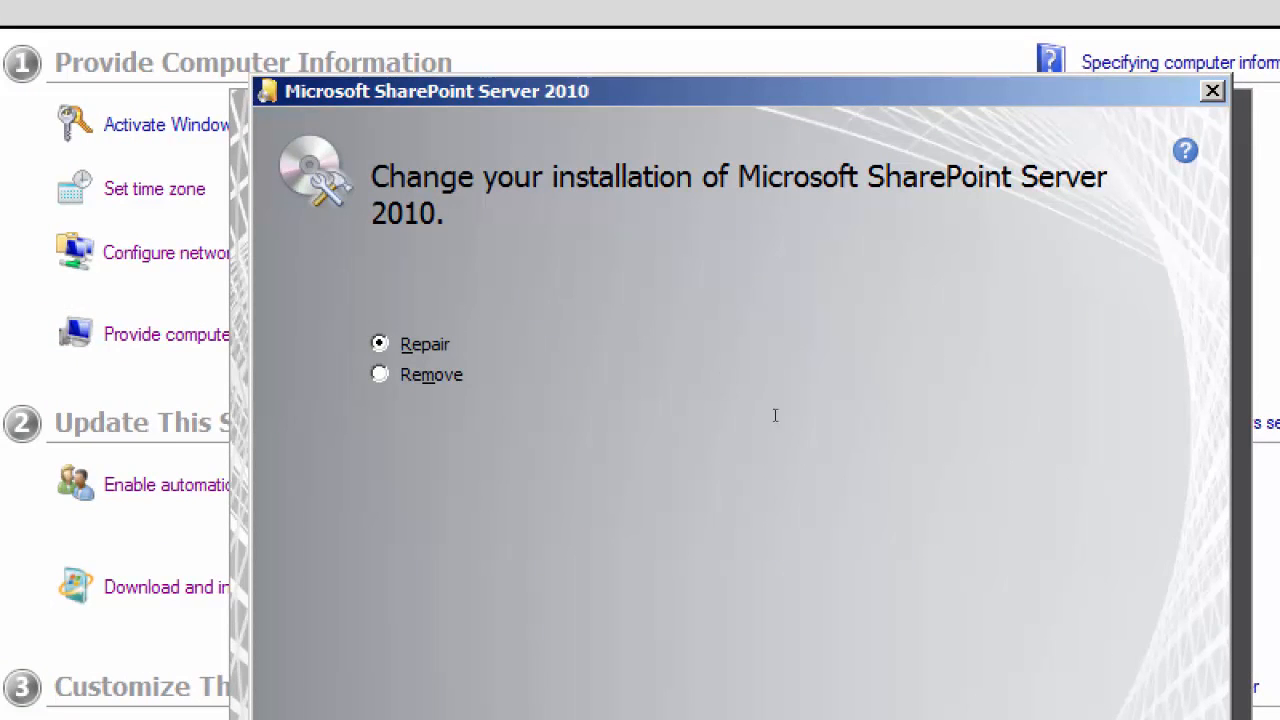
{"action": "key", "text": "Return"}
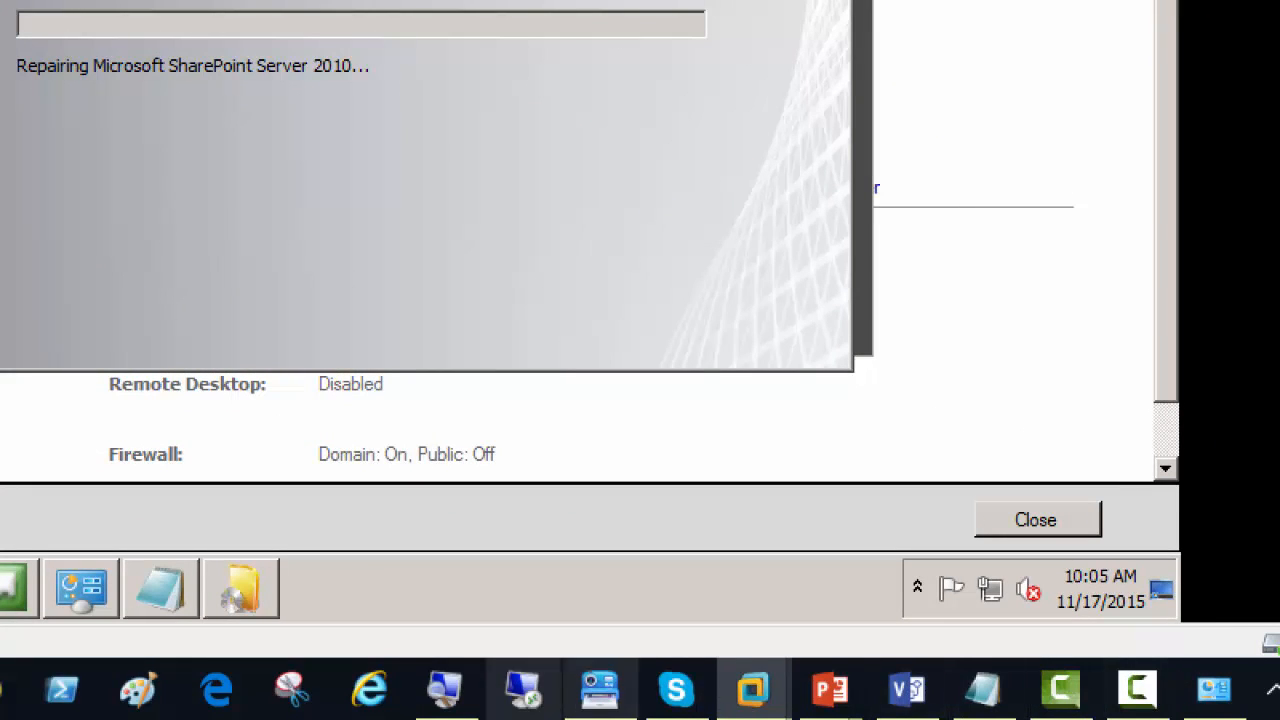
Step: Reset the Magnifier zoom to 100% and switch to the server diagram in Visio
{"action": "left_click", "coordinate": [445, 689]}
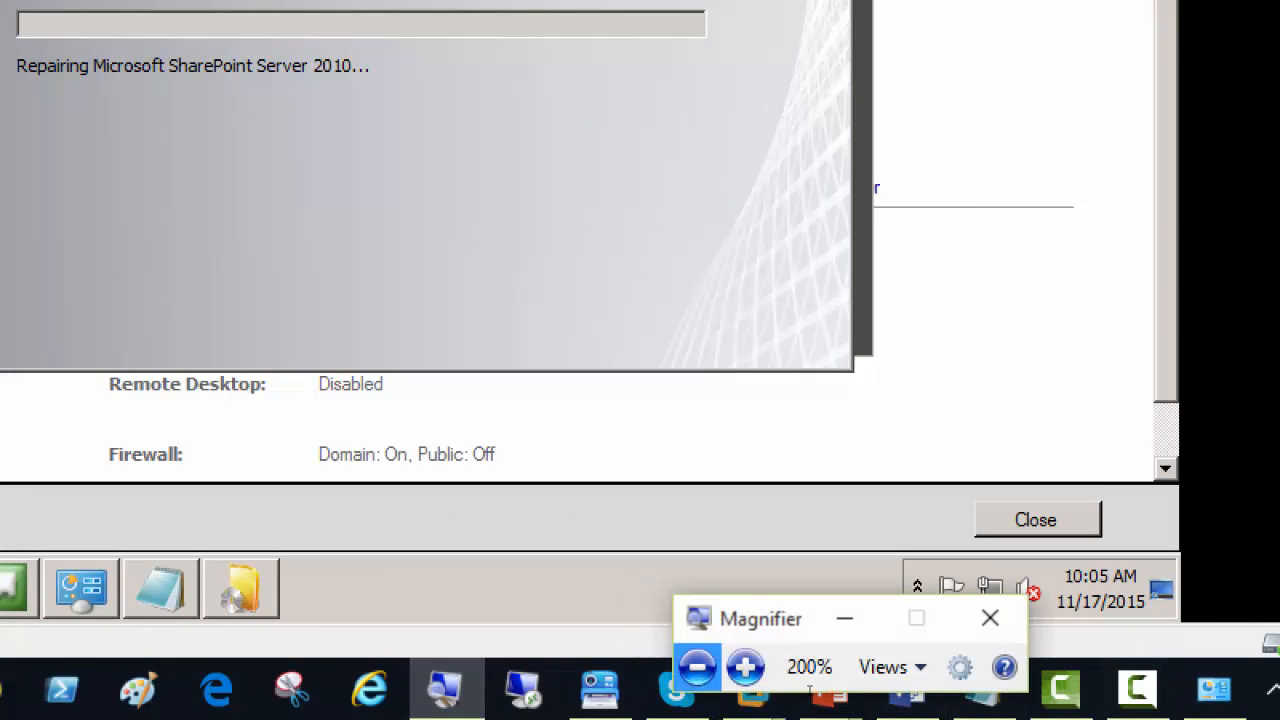
{"action": "left_click", "coordinate": [697, 667]}
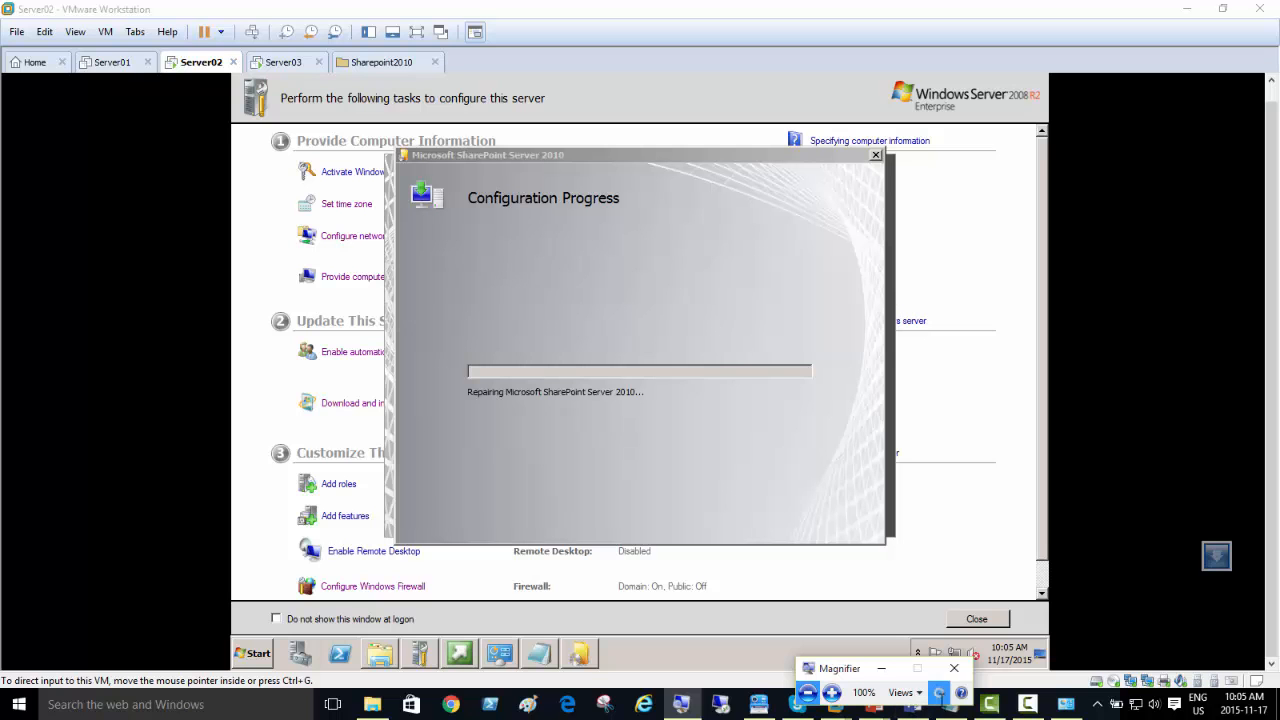
{"action": "left_click", "coordinate": [1185, 9]}
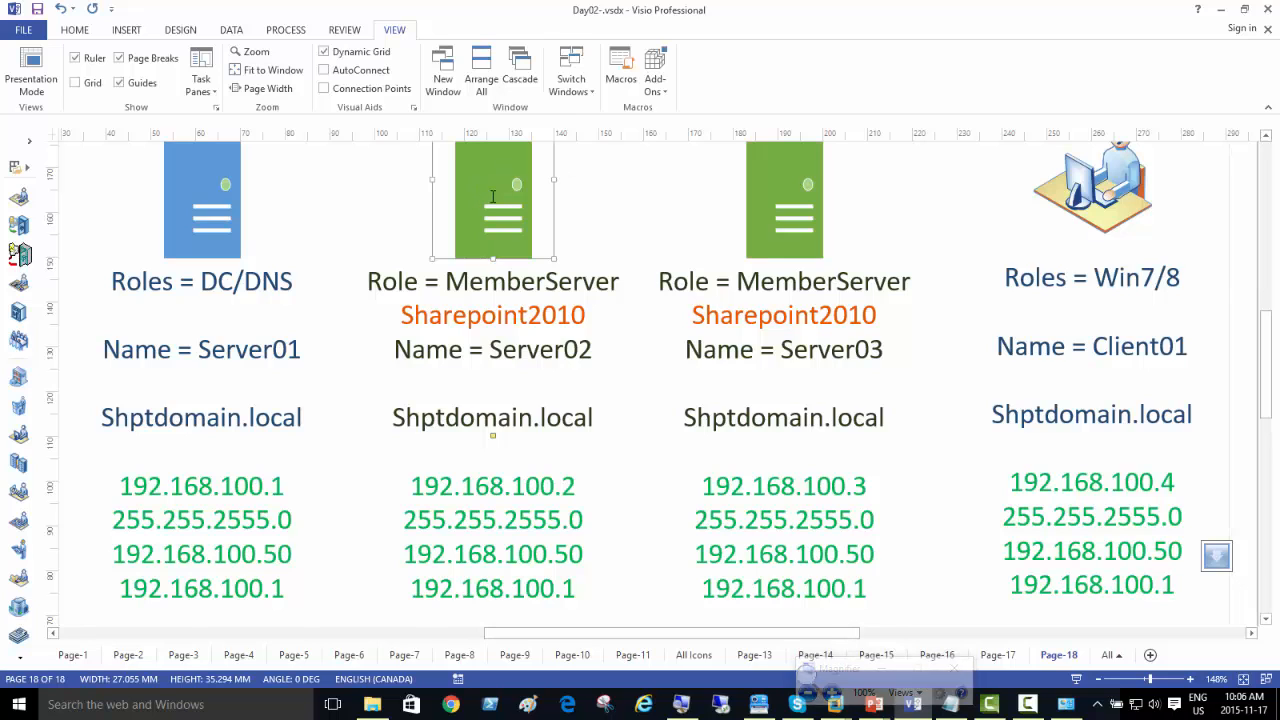
Step: Add the line "StandALone Installation" below the name in the Server02 shape's label
{"action": "double_click", "coordinate": [496, 228]}
{"action": "left_click", "coordinate": [470, 378]}
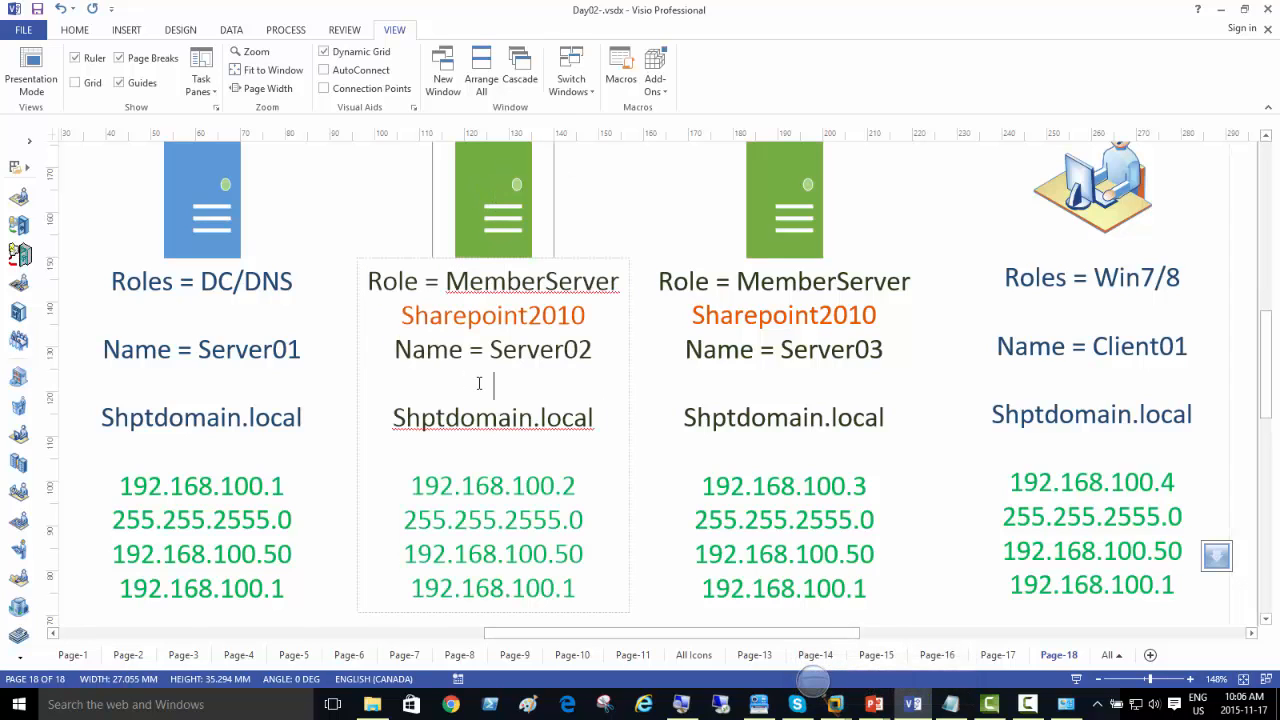
{"action": "type", "text": "StandALon"}
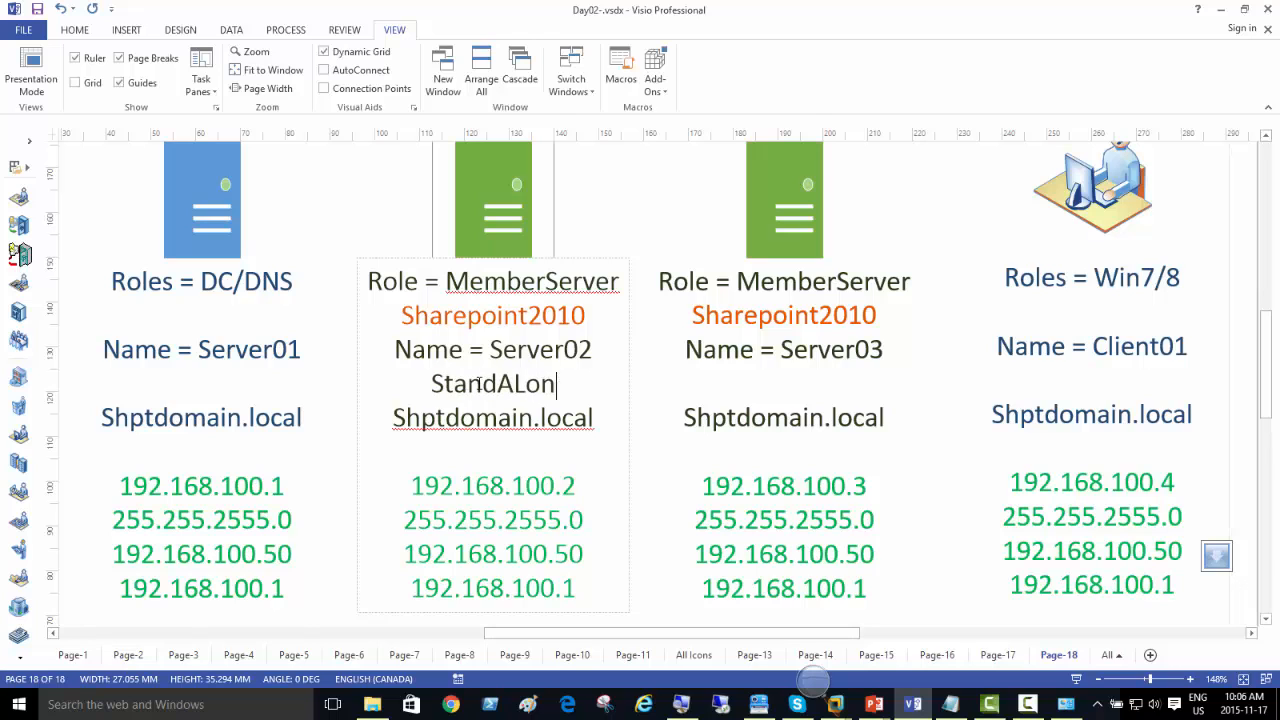
{"action": "type", "text": "e Installation"}
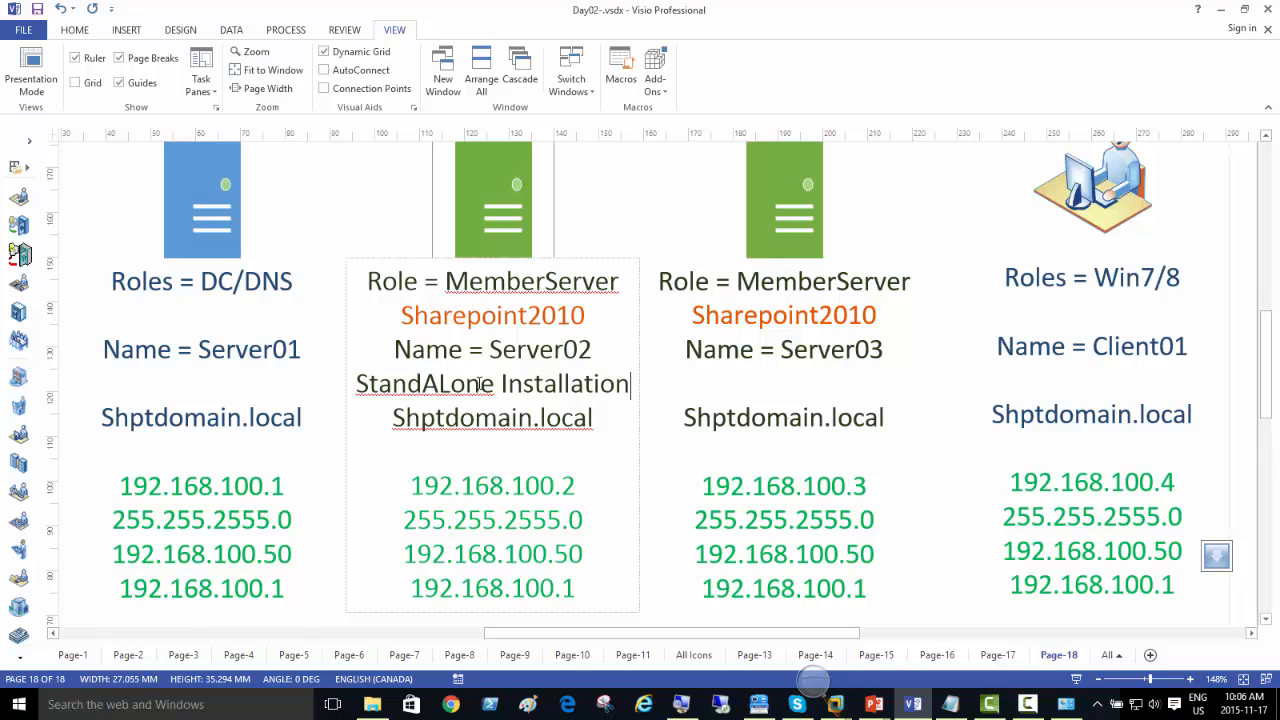
Step: Add the line "SQL 2008 R2" below the name in the Server03 shape's label
{"action": "left_click", "coordinate": [778, 203]}
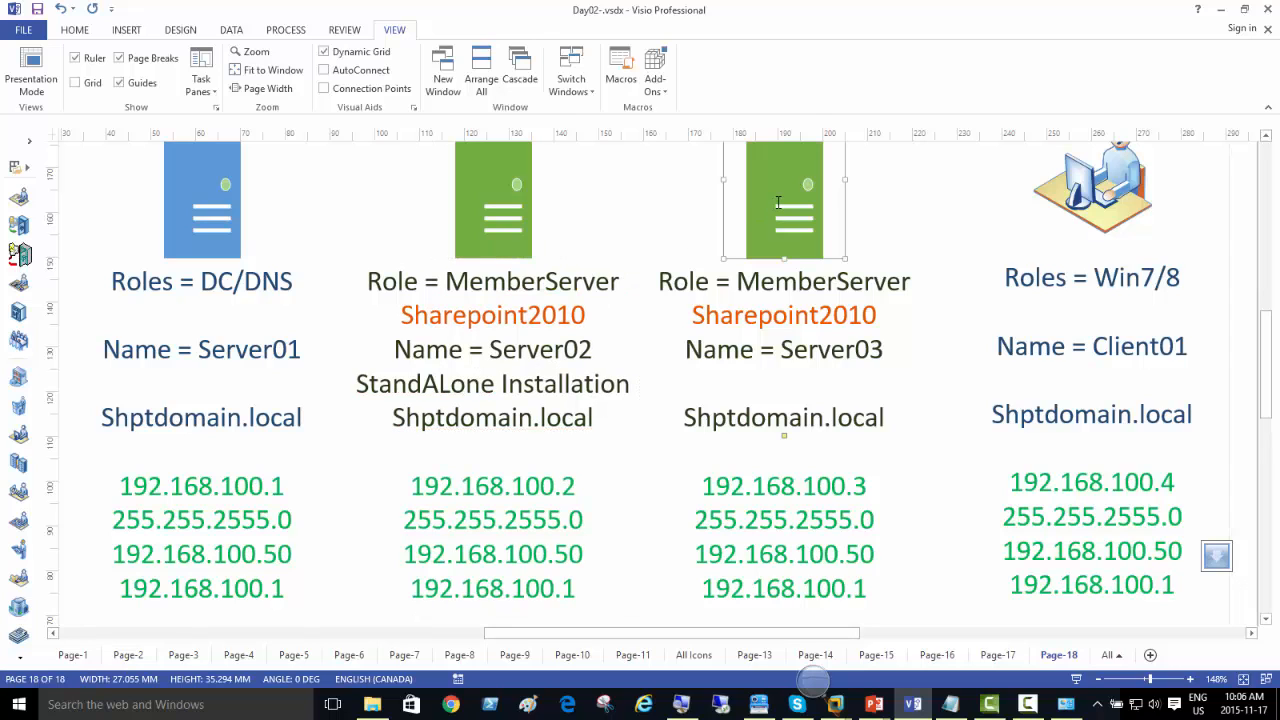
{"action": "left_click", "coordinate": [758, 372]}
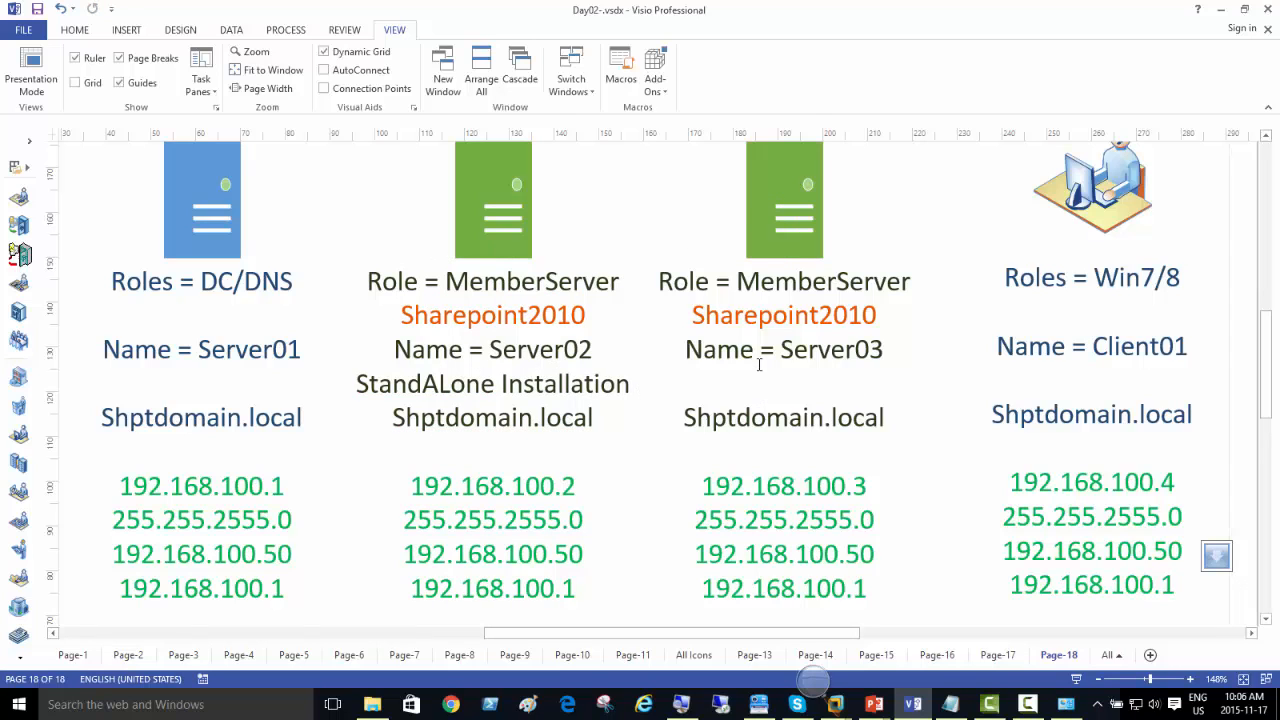
{"action": "double_click", "coordinate": [775, 228]}
{"action": "left_click", "coordinate": [773, 380]}
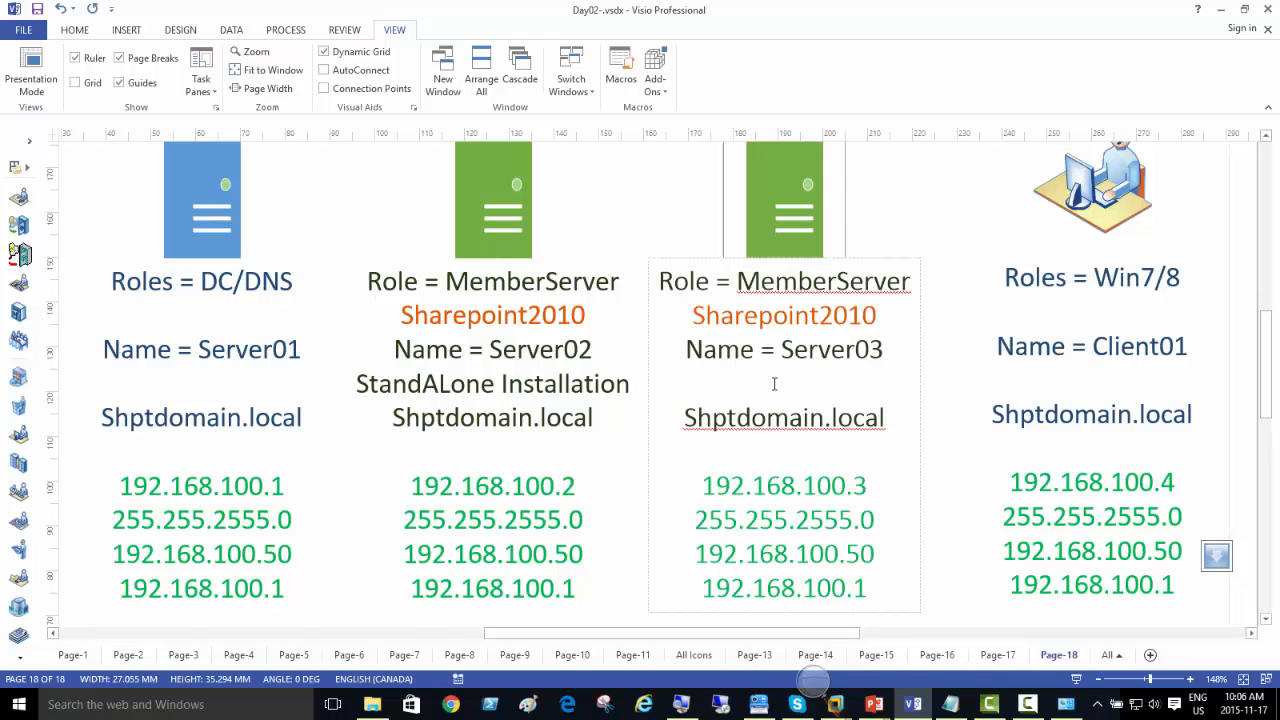
{"action": "type", "text": "SQL 200"}
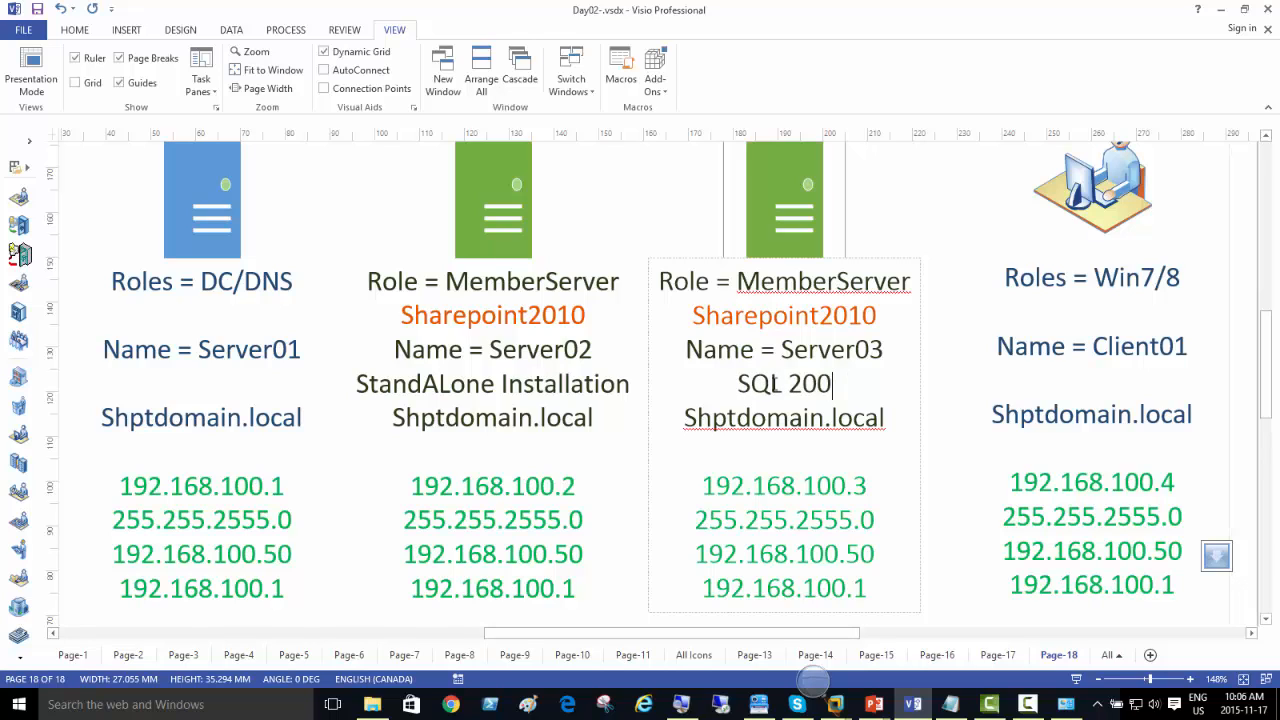
{"action": "type", "text": "8 "}
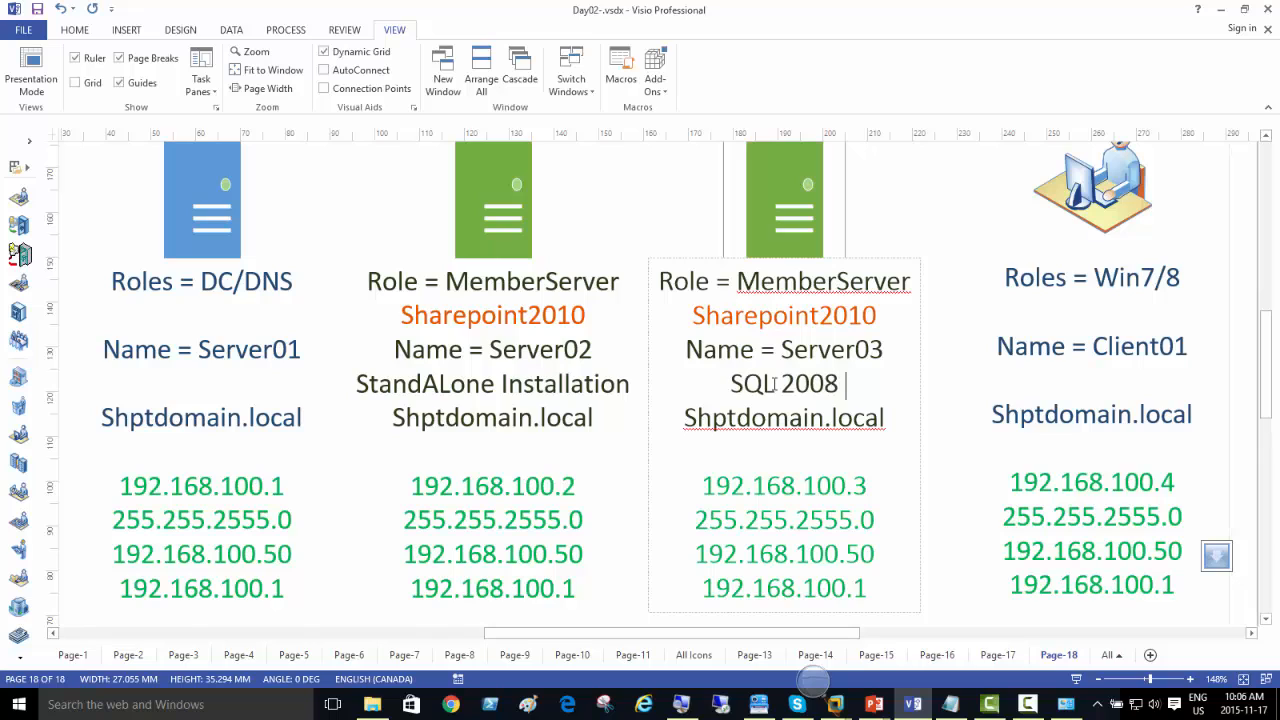
{"action": "type", "text": "R2"}
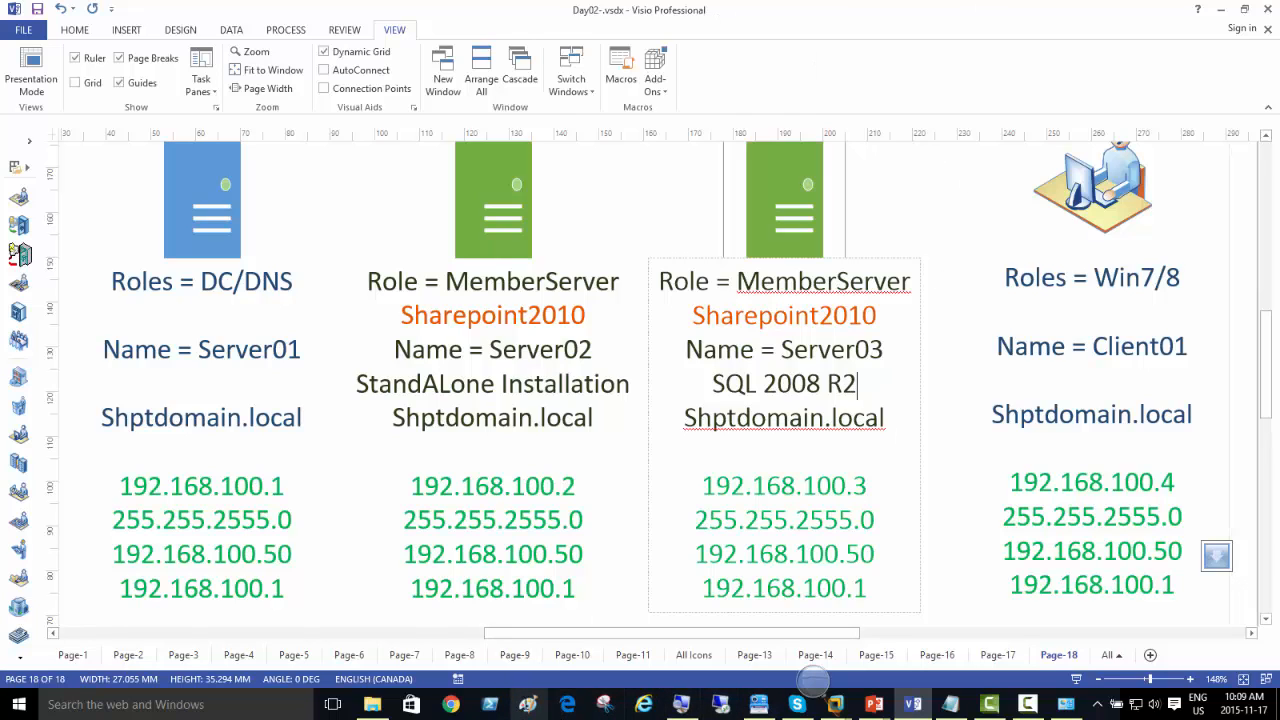
Step: Switch to Paint, maximize its window and start a text box on the canvas with font size 36
{"action": "left_click", "coordinate": [527, 704]}
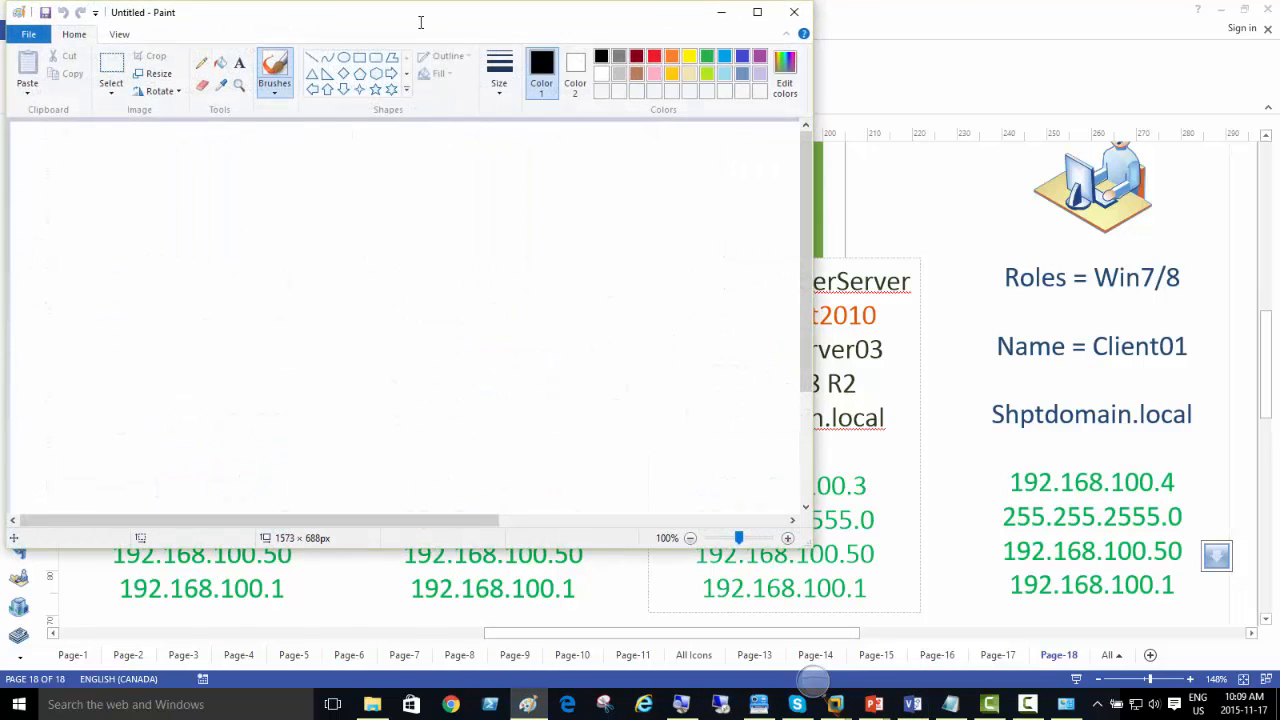
{"action": "left_click_drag", "start_coordinate": [421, 22], "coordinate": [692, 0]}
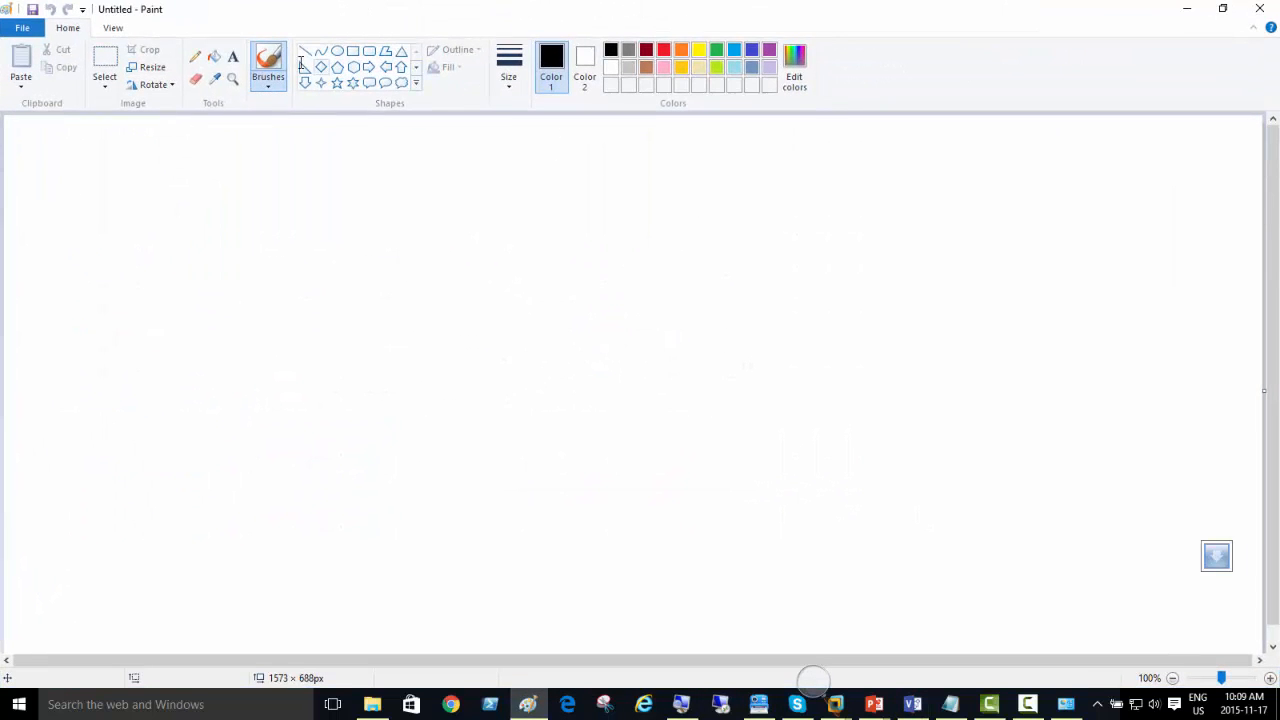
{"action": "left_click", "coordinate": [233, 56]}
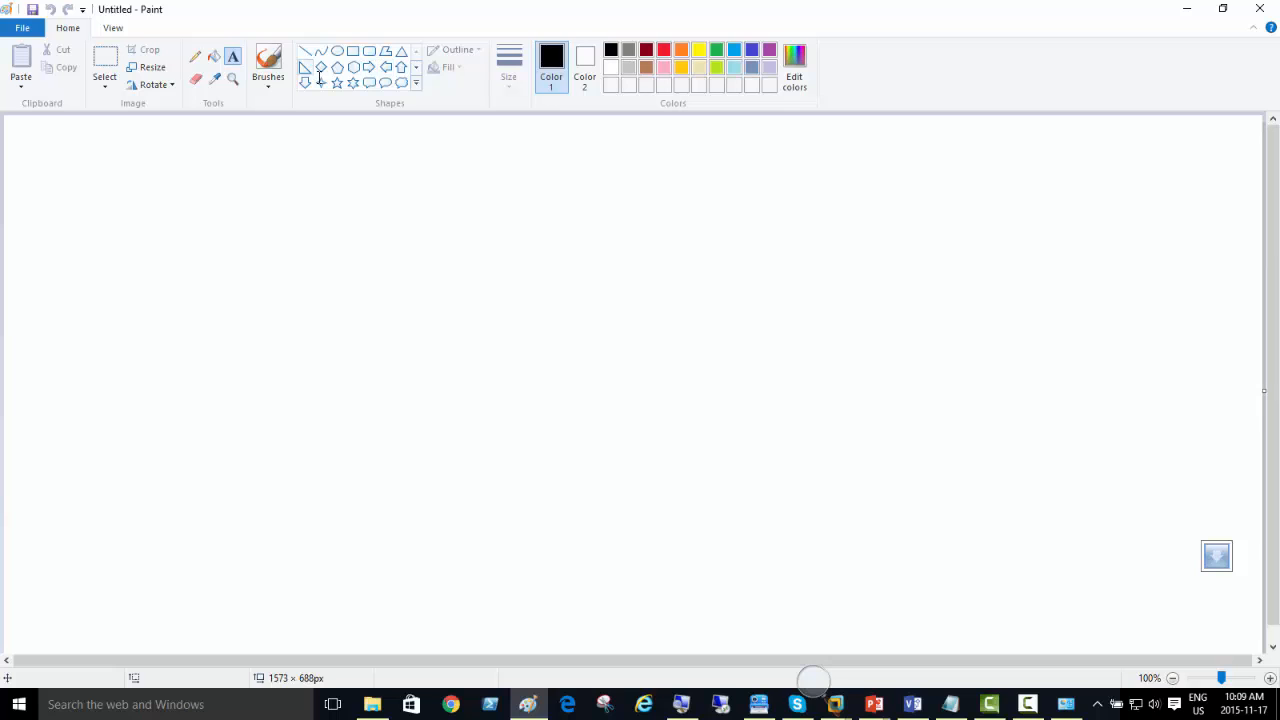
{"action": "left_click", "coordinate": [166, 184]}
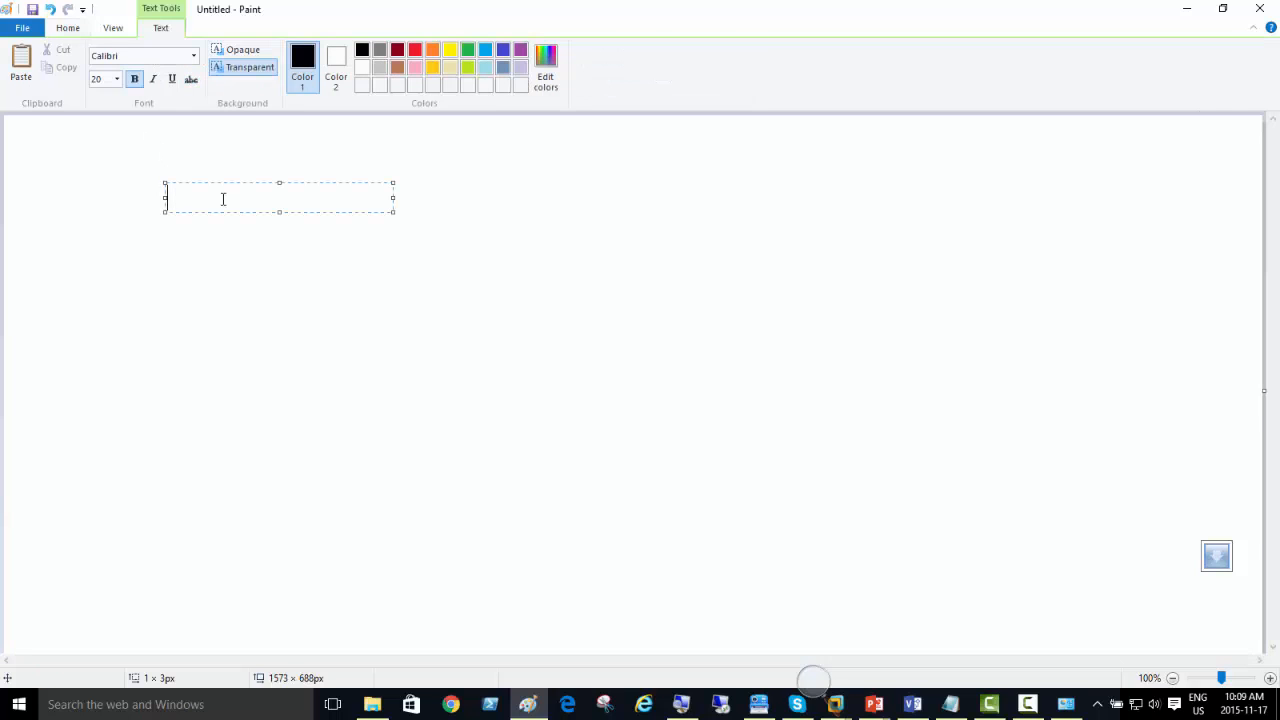
{"action": "left_click", "coordinate": [116, 79]}
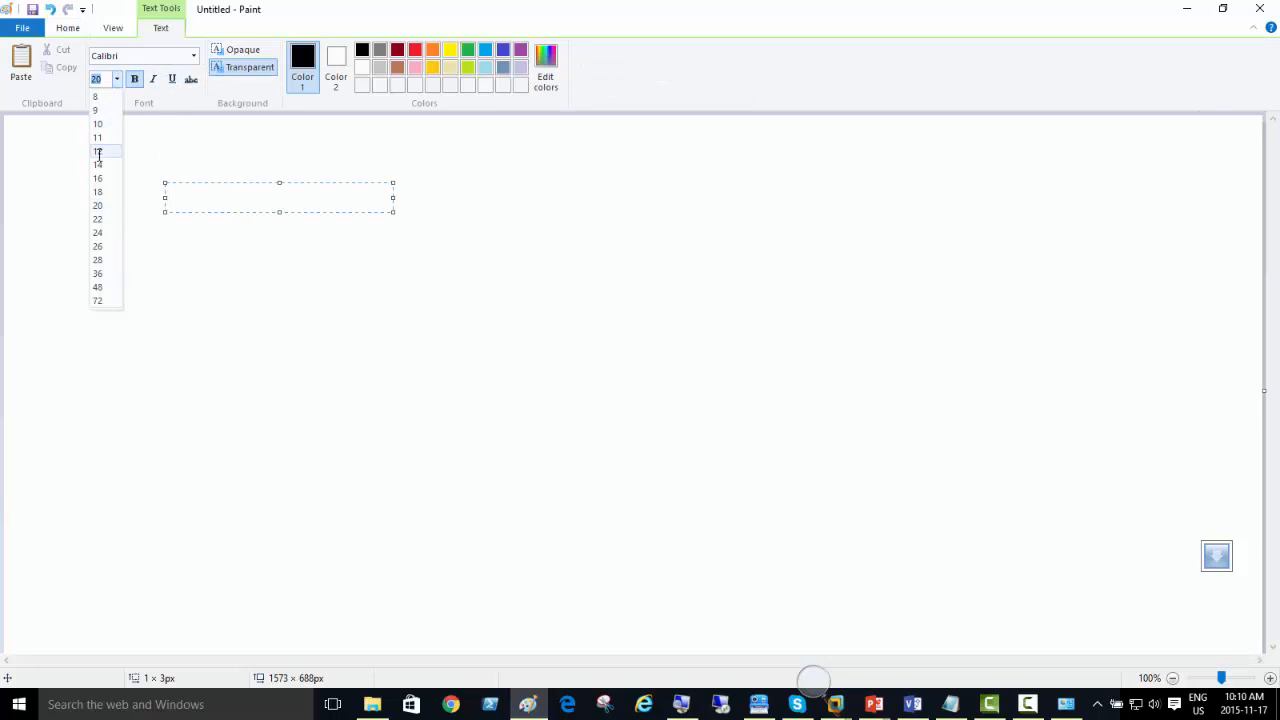
{"action": "left_click", "coordinate": [97, 273]}
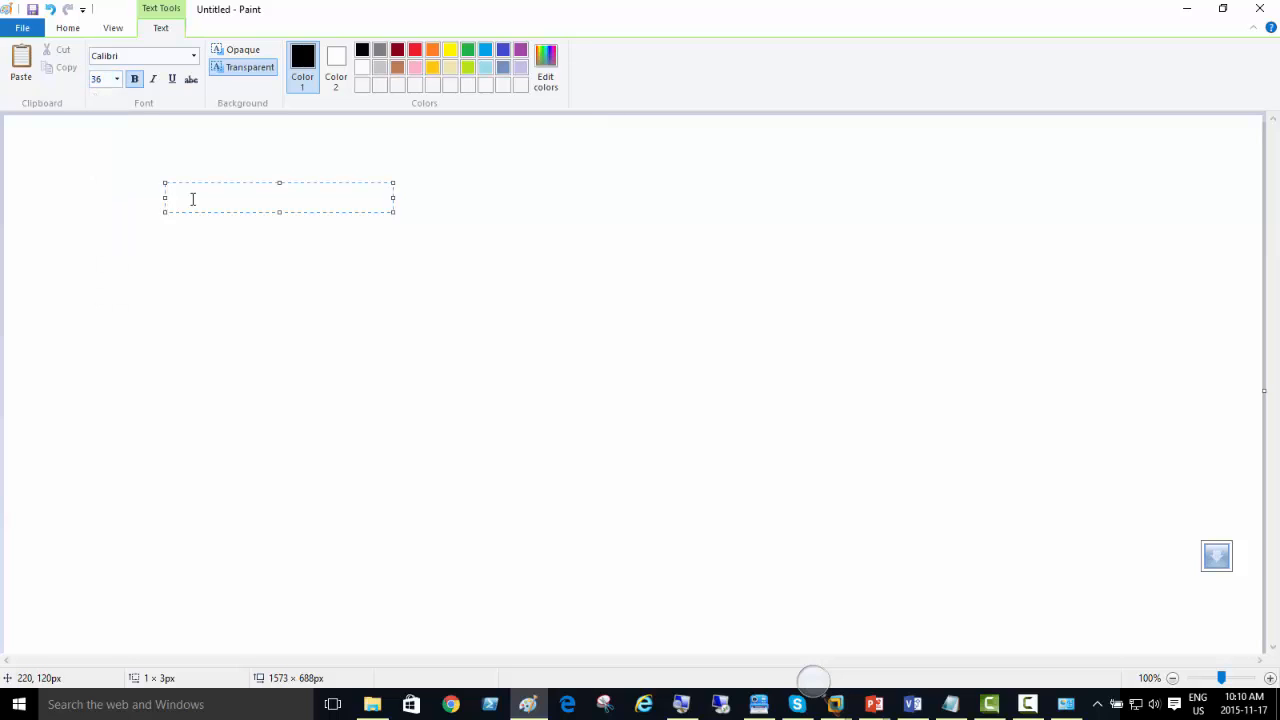
Step: Write the first two task lines, "- Install SQL Server" and "-Conifgure it", in the text box
{"action": "type", "text": "- Install SQL "}
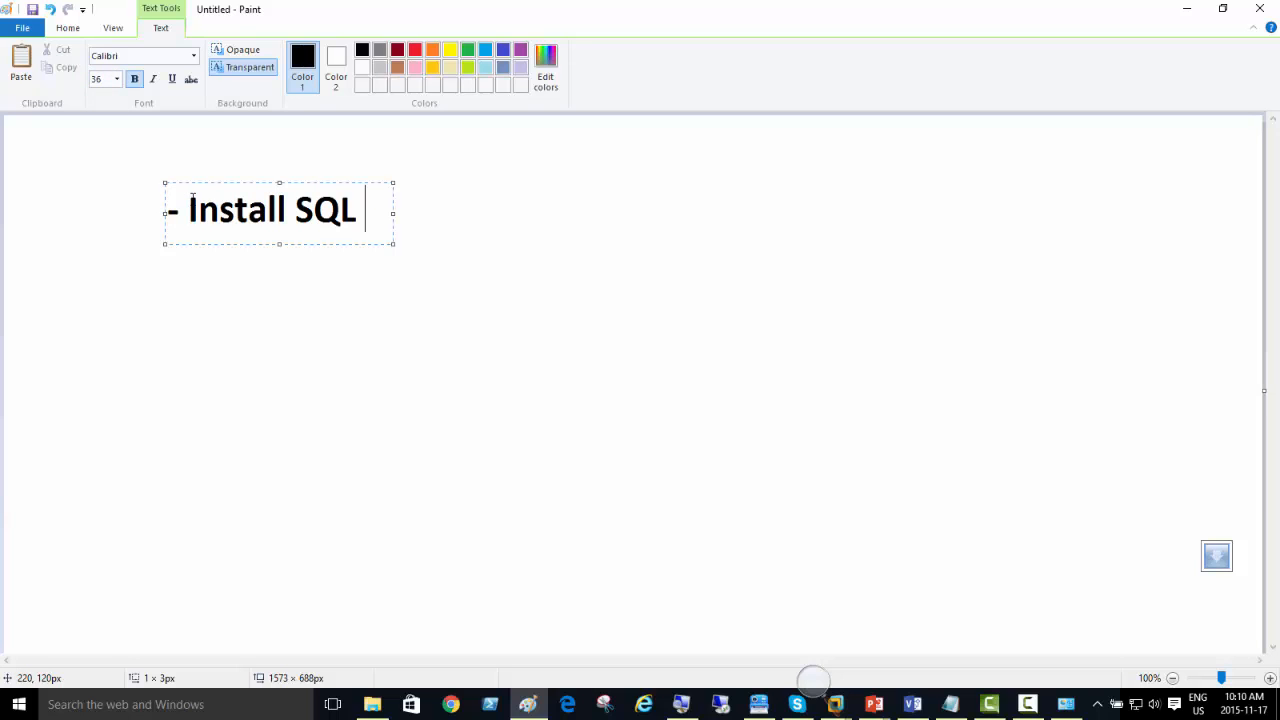
{"action": "type", "text": "Server"}
{"action": "key", "text": "Return"}
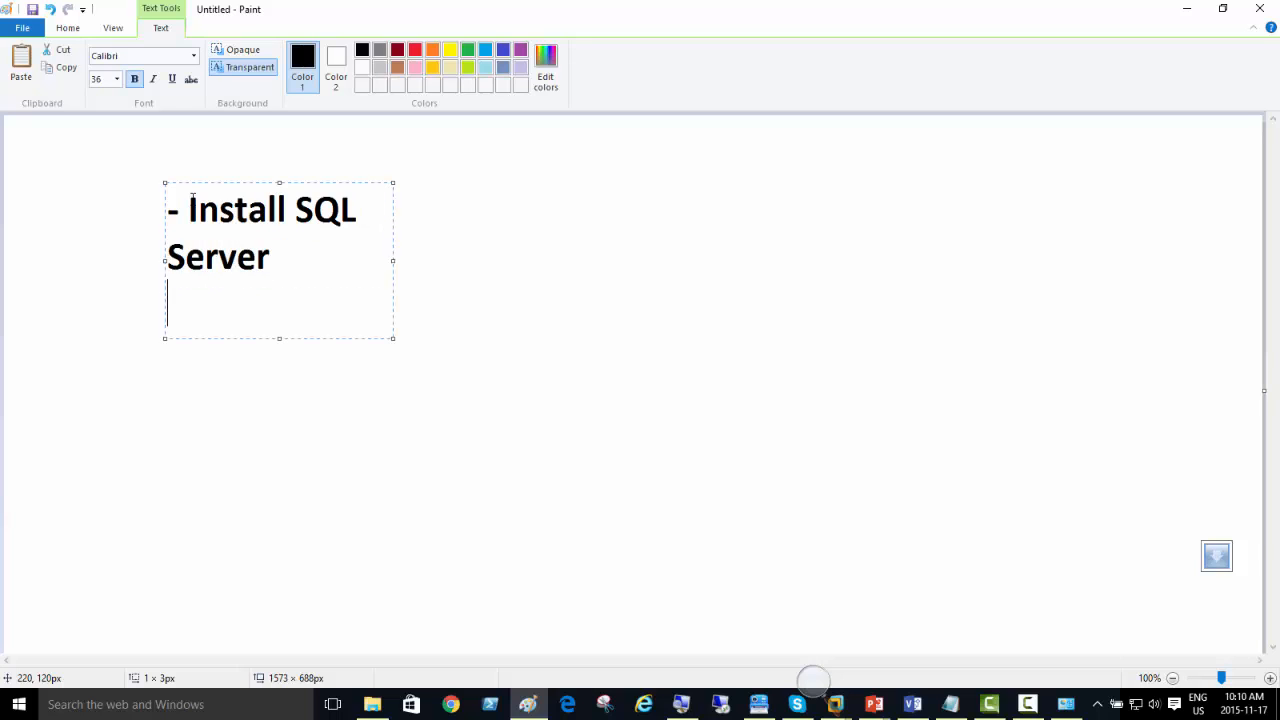
{"action": "type", "text": "-Conifgure it"}
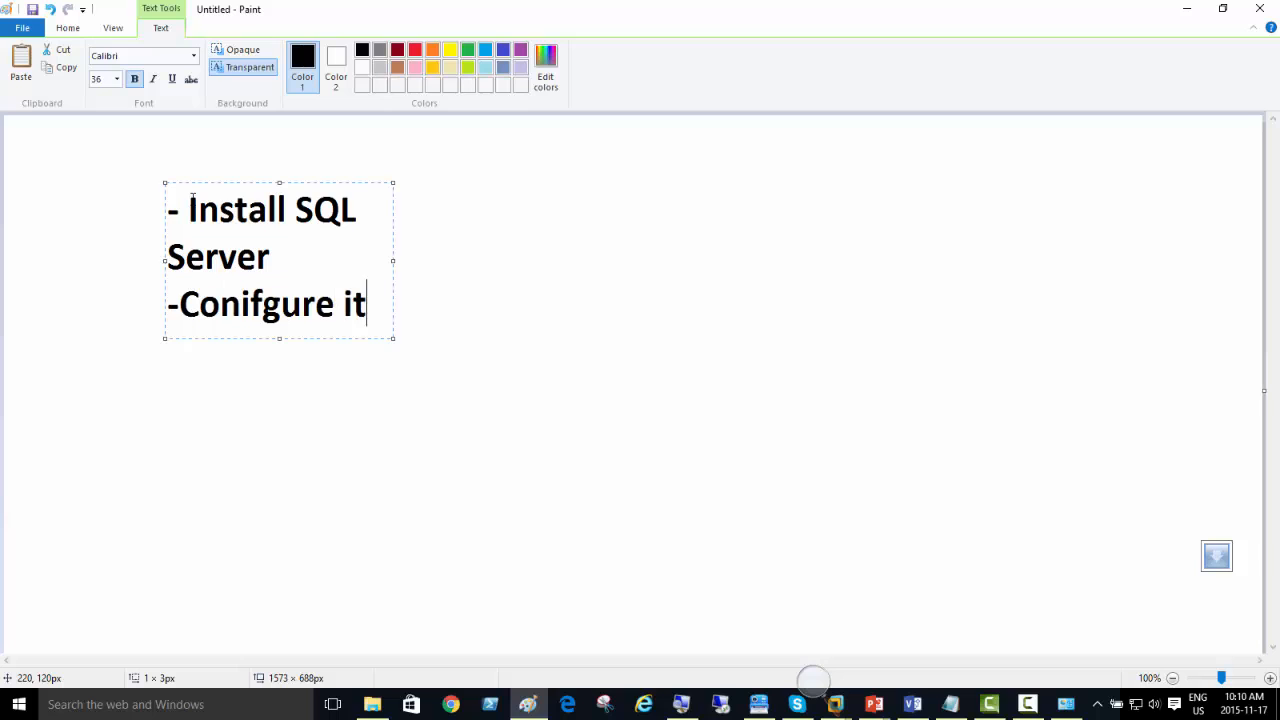
Step: Add the line "-Enable Remote Access" to the list and widen the text box so each task fits on one line
{"action": "key", "text": "Return"}
{"action": "type", "text": "-Enable Rmeote "}
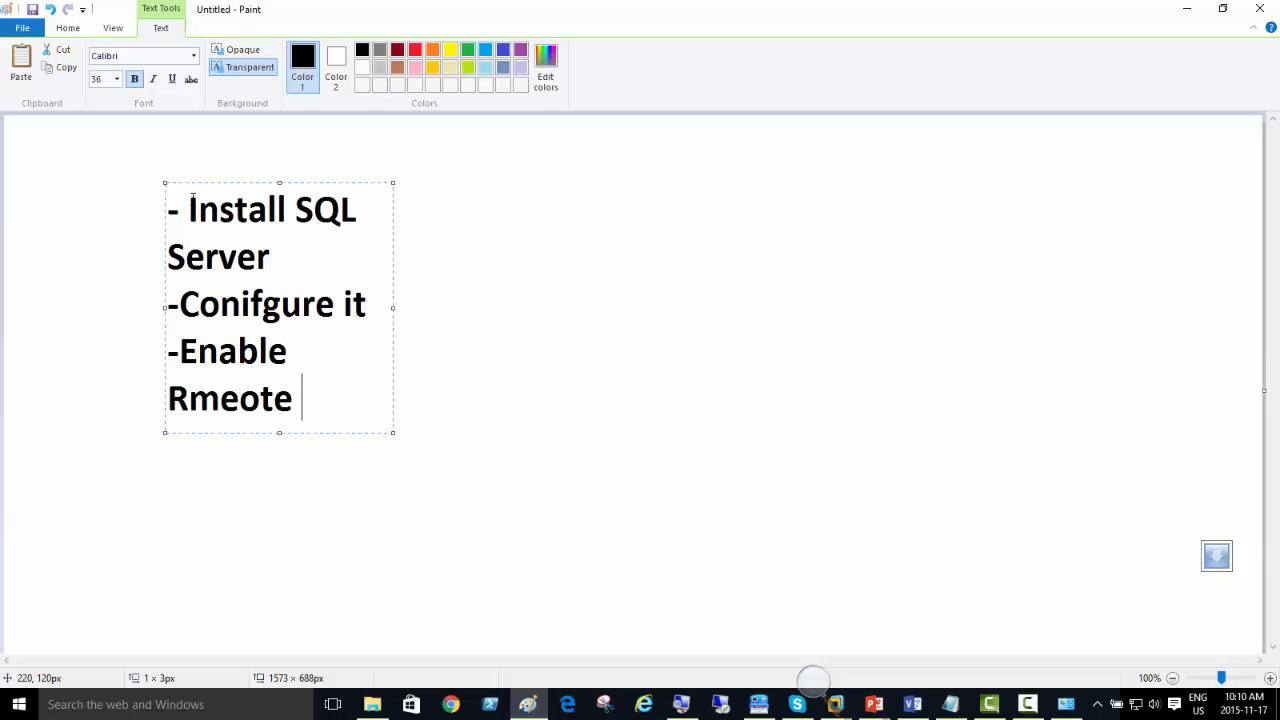
{"action": "type", "text": "Acce"}
{"action": "key", "text": "BackSpace"}
{"action": "key", "text": "BackSpace"}
{"action": "key", "text": "BackSpace"}
{"action": "key", "text": "BackSpace"}
{"action": "key", "text": "BackSpace"}
{"action": "key", "text": "BackSpace"}
{"action": "key", "text": "BackSpace"}
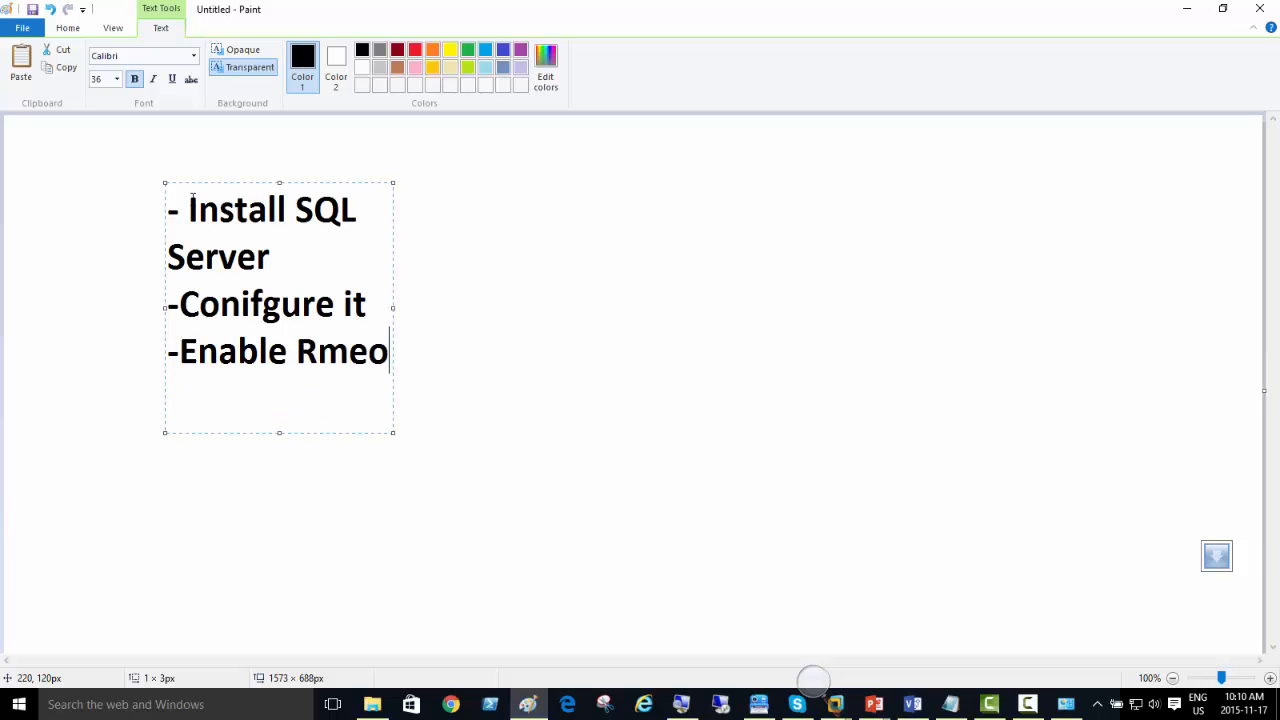
{"action": "key", "text": "BackSpace"}
{"action": "key", "text": "BackSpace"}
{"action": "key", "text": "BackSpace"}
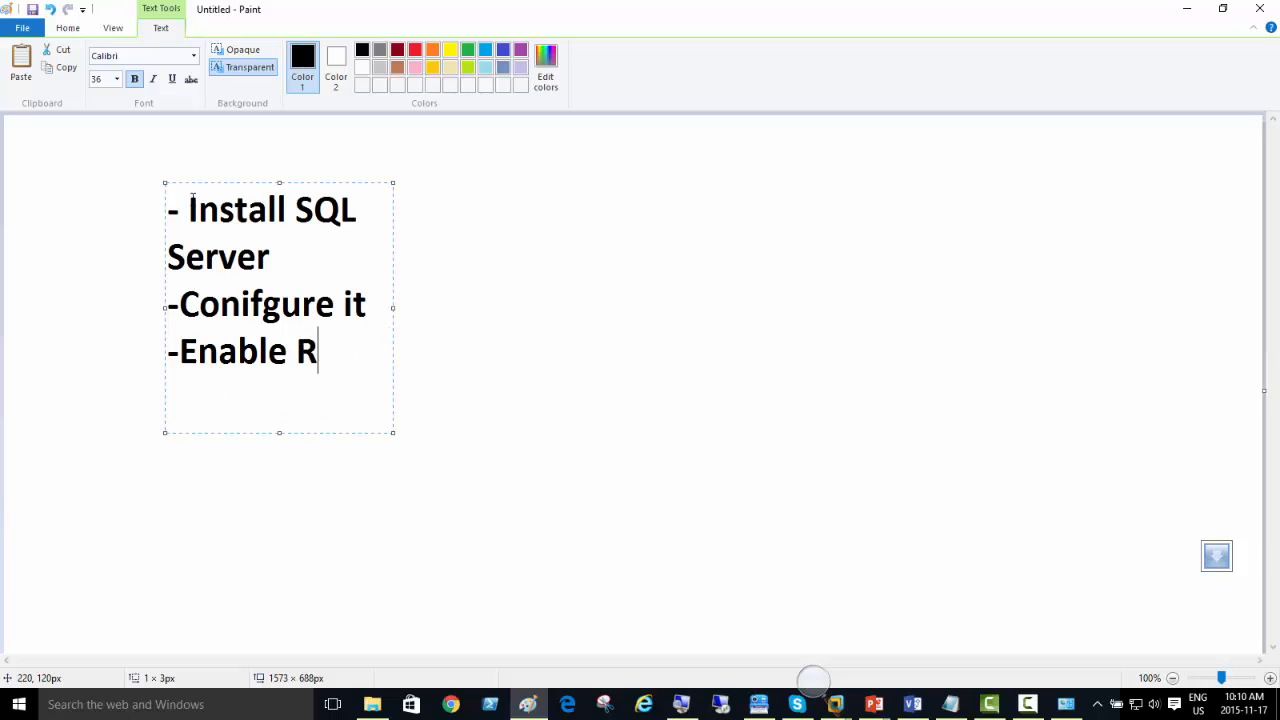
{"action": "type", "text": "emote"}
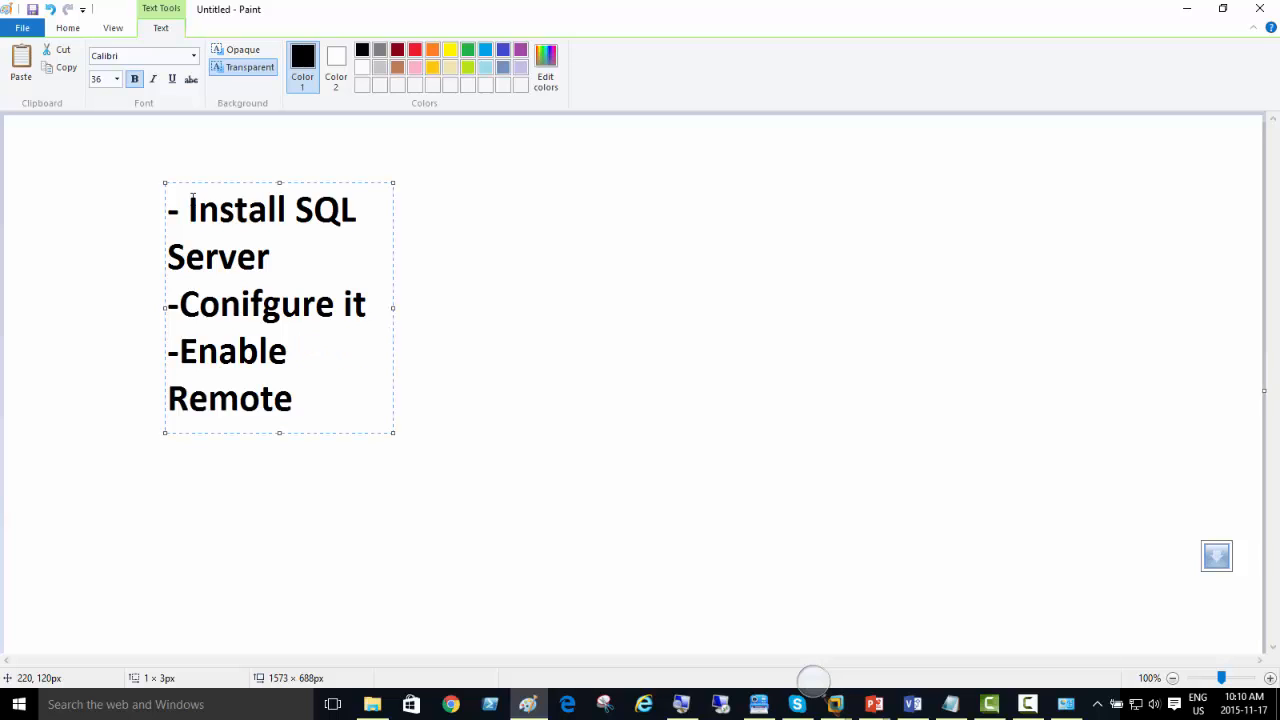
{"action": "type", "text": " Acces"}
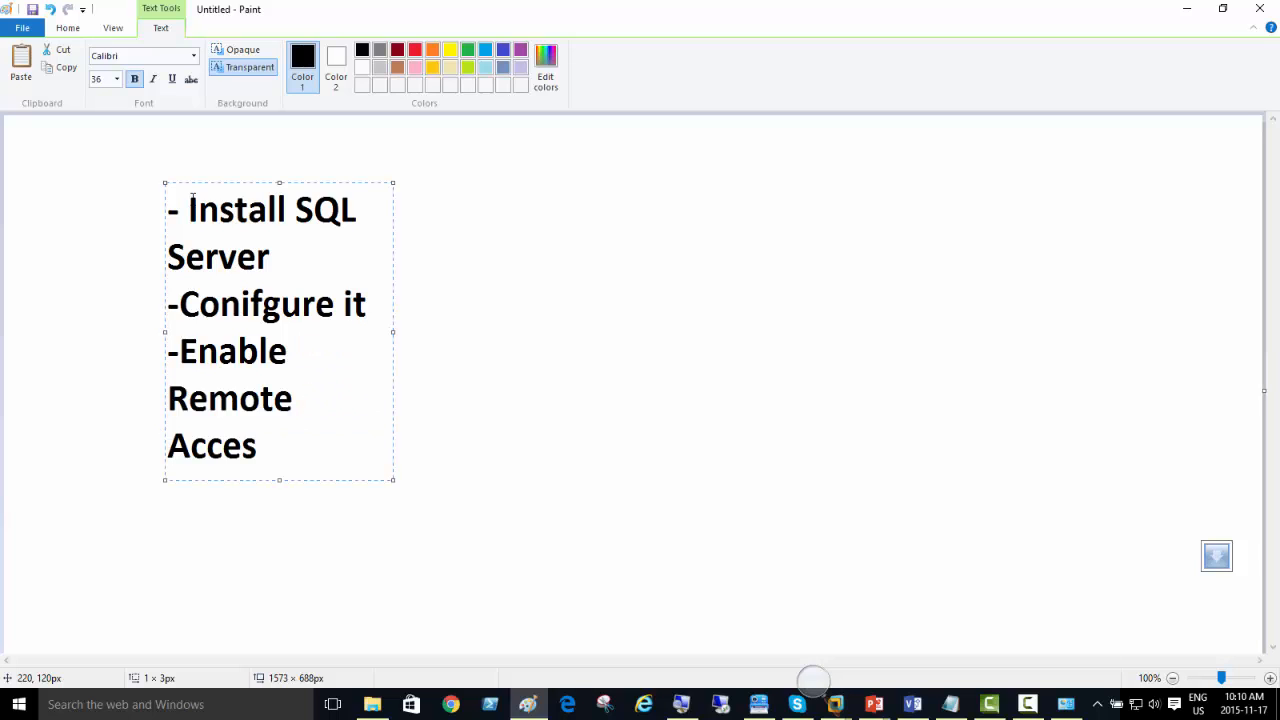
{"action": "type", "text": "s"}
{"action": "left_click_drag", "start_coordinate": [396, 332], "coordinate": [657, 337]}
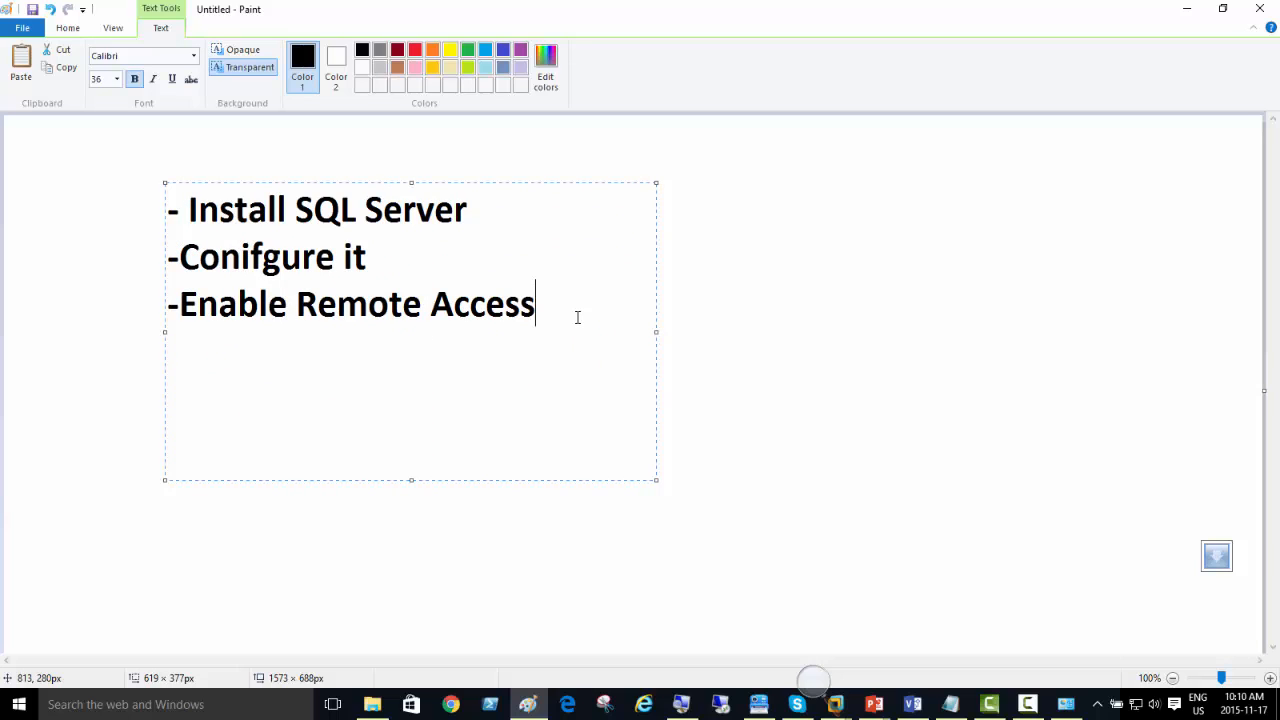
Step: Add the line "-Install Two Share point Servers" and widen the text box to keep it on one line
{"action": "key", "text": "Return"}
{"action": "type", "text": "-Install Two"}
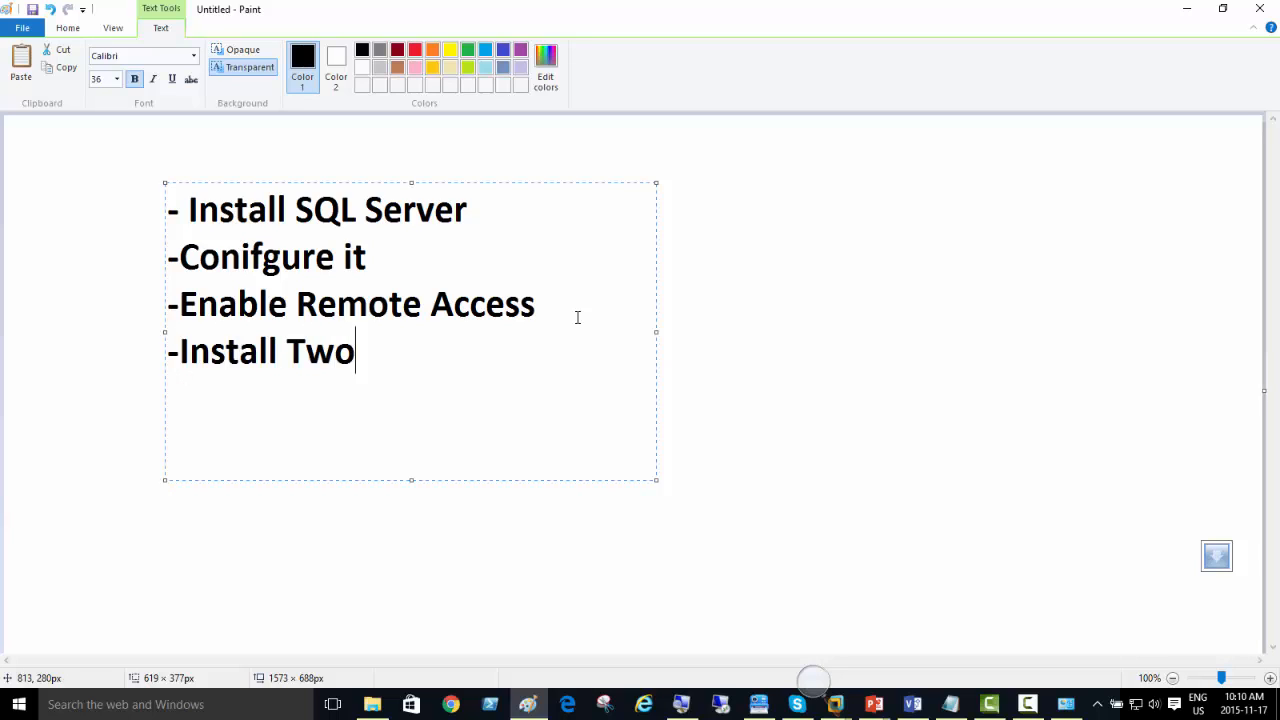
{"action": "type", "text": " Share point Servers"}
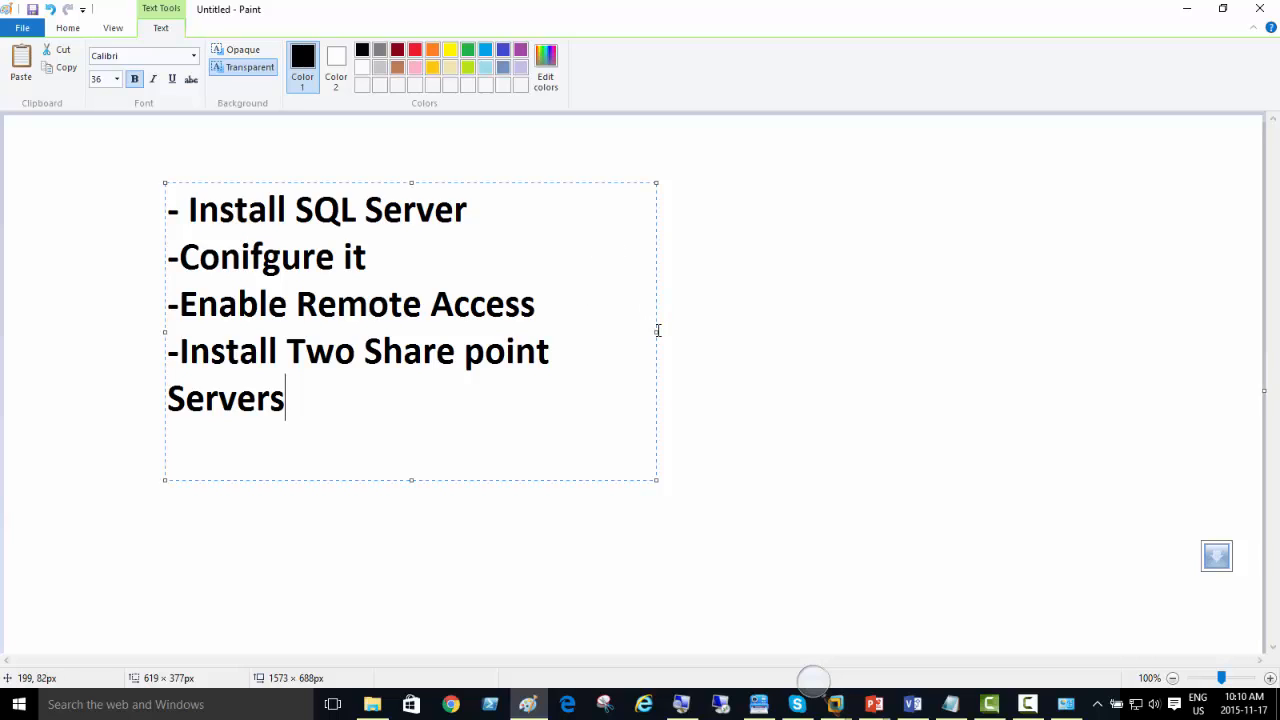
{"action": "left_click_drag", "start_coordinate": [657, 331], "coordinate": [754, 331]}
{"action": "left_click", "coordinate": [1027, 704]}
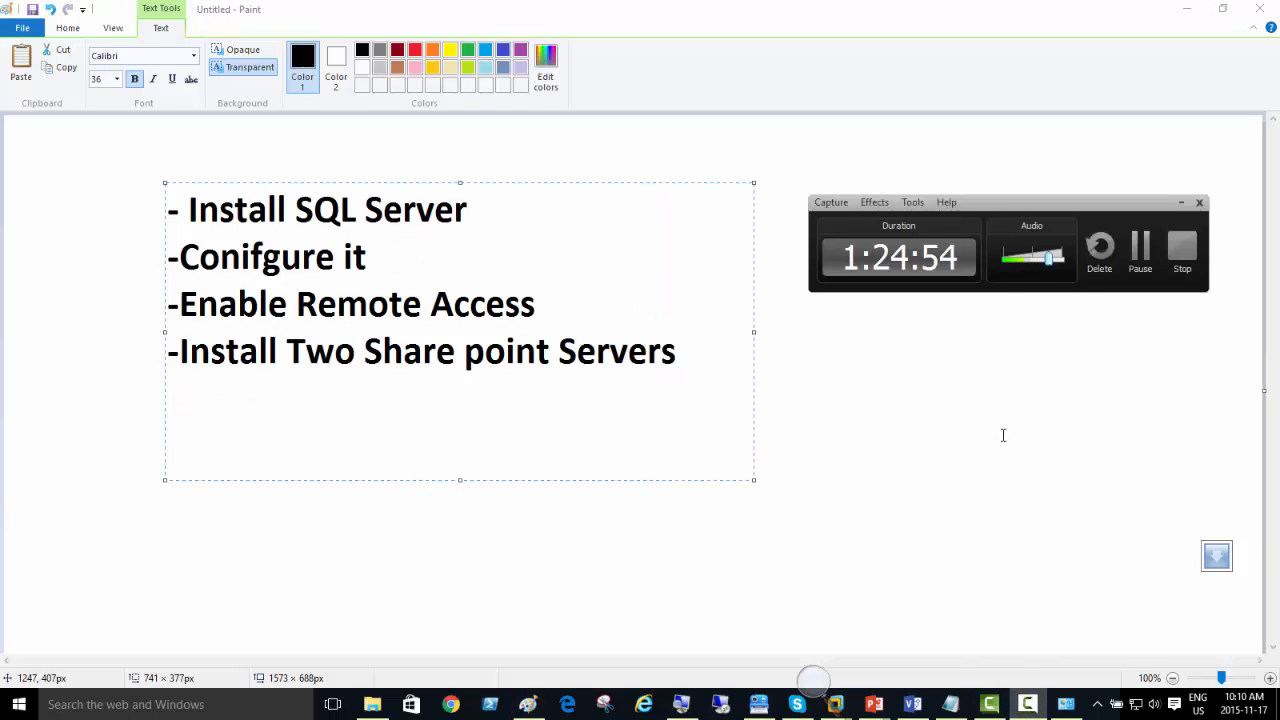
{"action": "left_click", "coordinate": [1180, 203]}
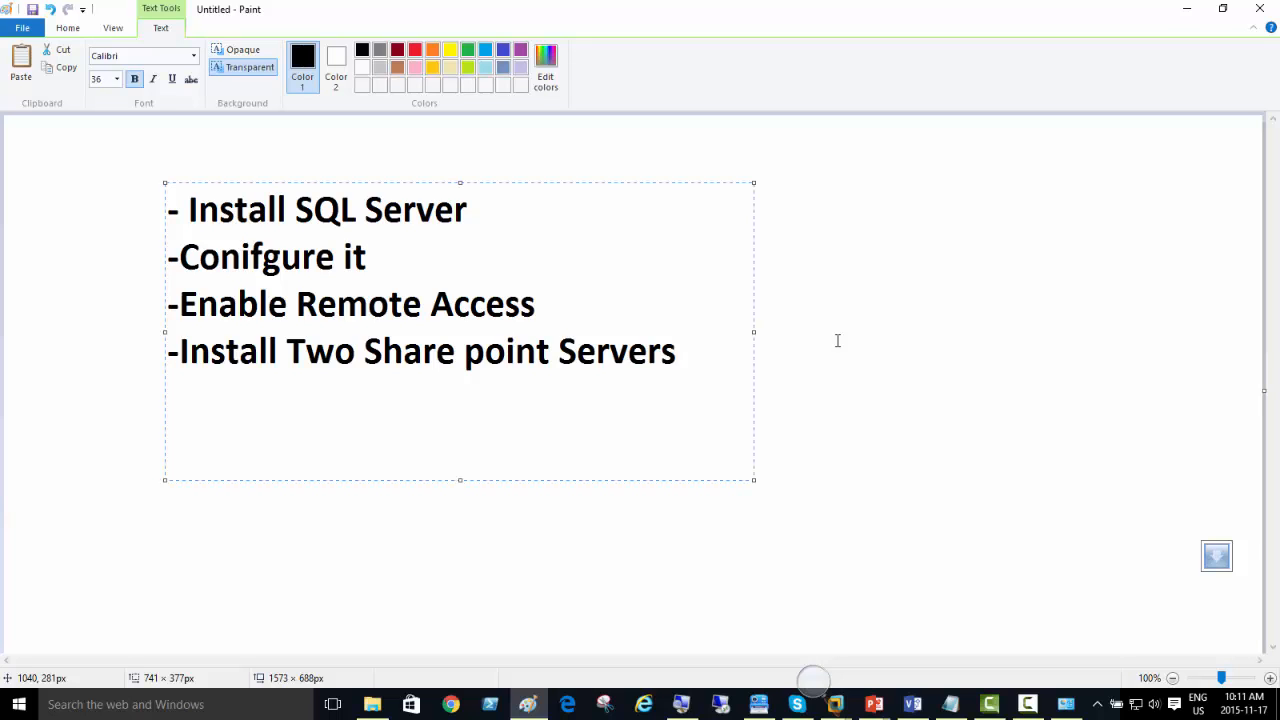
Step: Minimize Paint and Visio, switch to Server03 in VMware Workstation and cancel its open domain change and System Properties dialogs
{"action": "left_click", "coordinate": [1186, 9]}
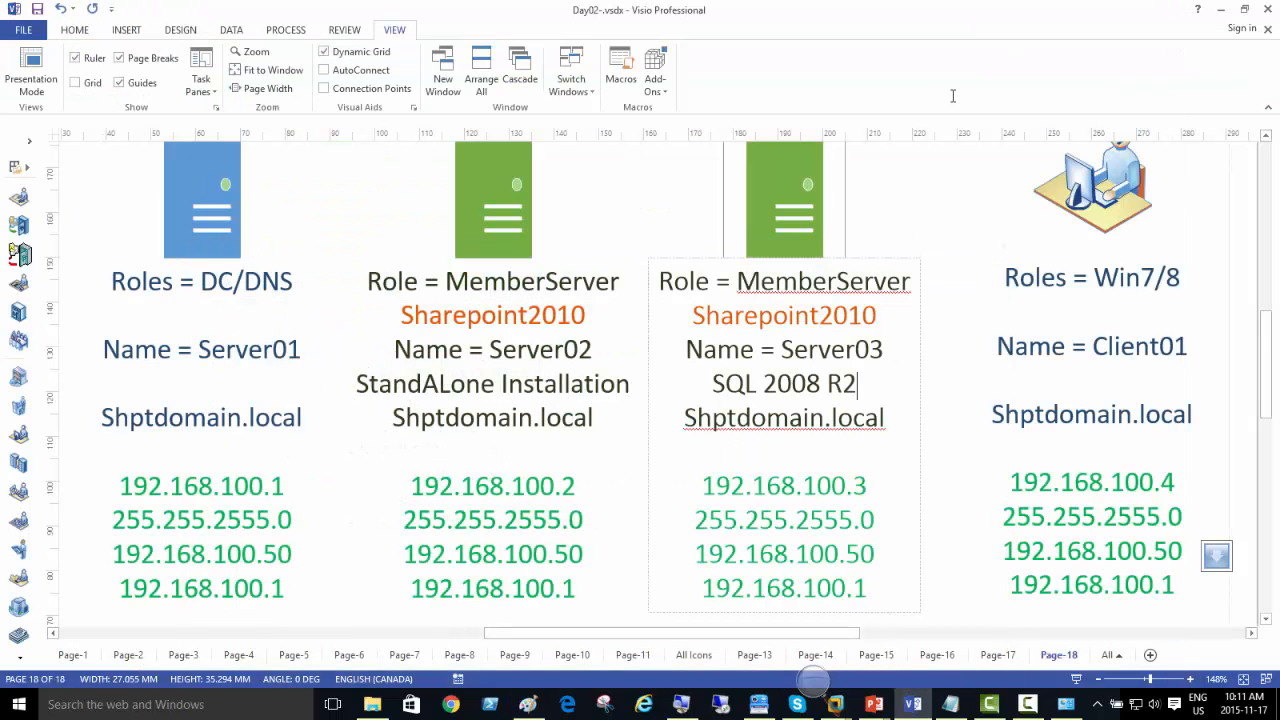
{"action": "left_click", "coordinate": [1220, 15]}
{"action": "key", "text": "super"}
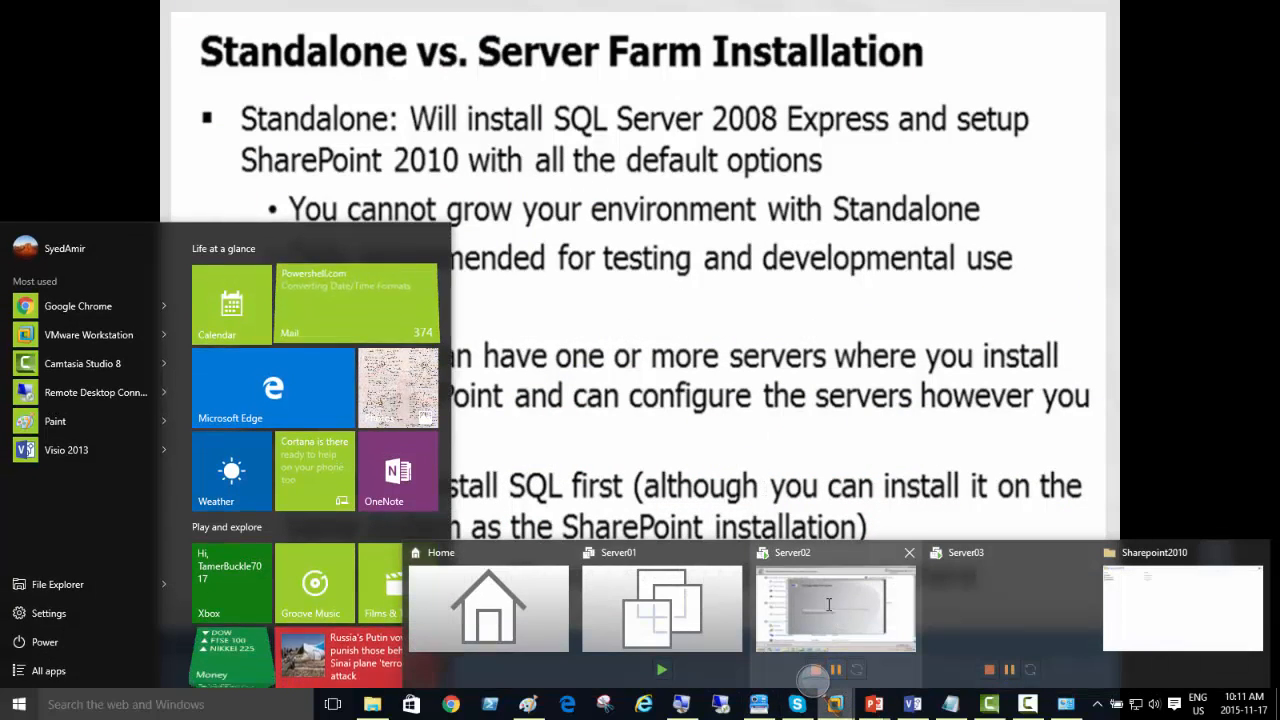
{"action": "left_click", "coordinate": [836, 700]}
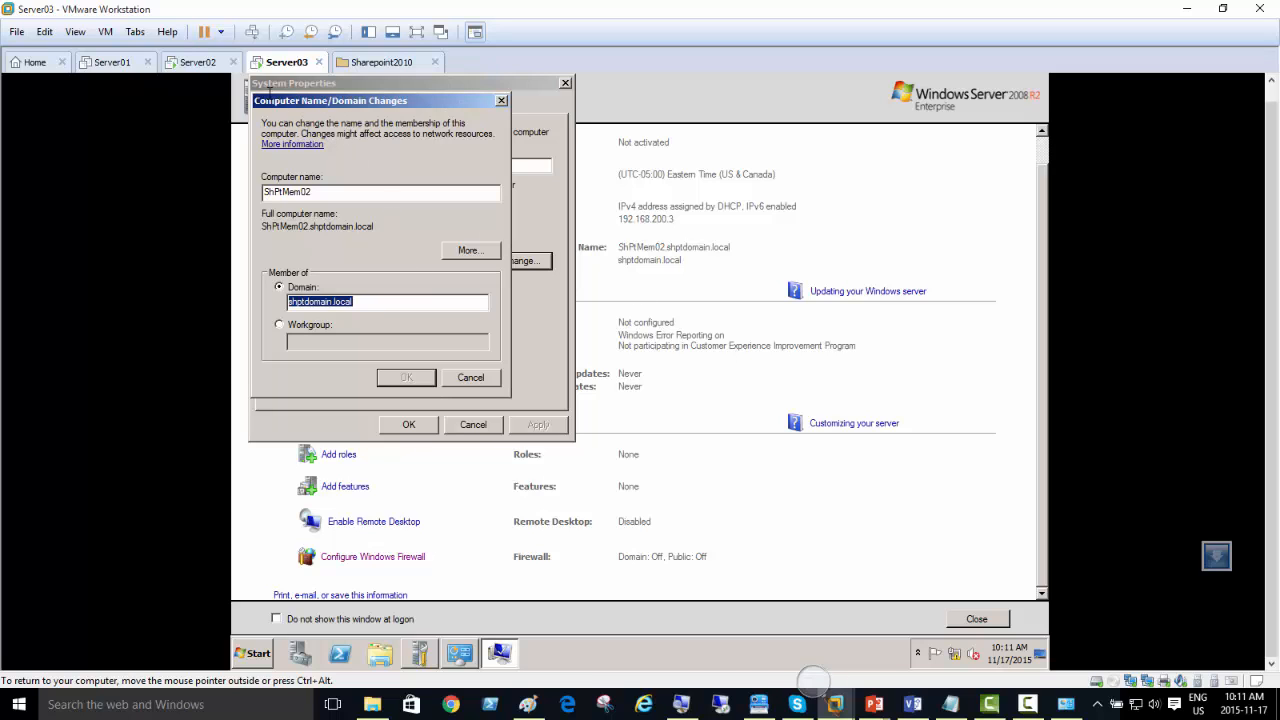
{"action": "left_click", "coordinate": [471, 379]}
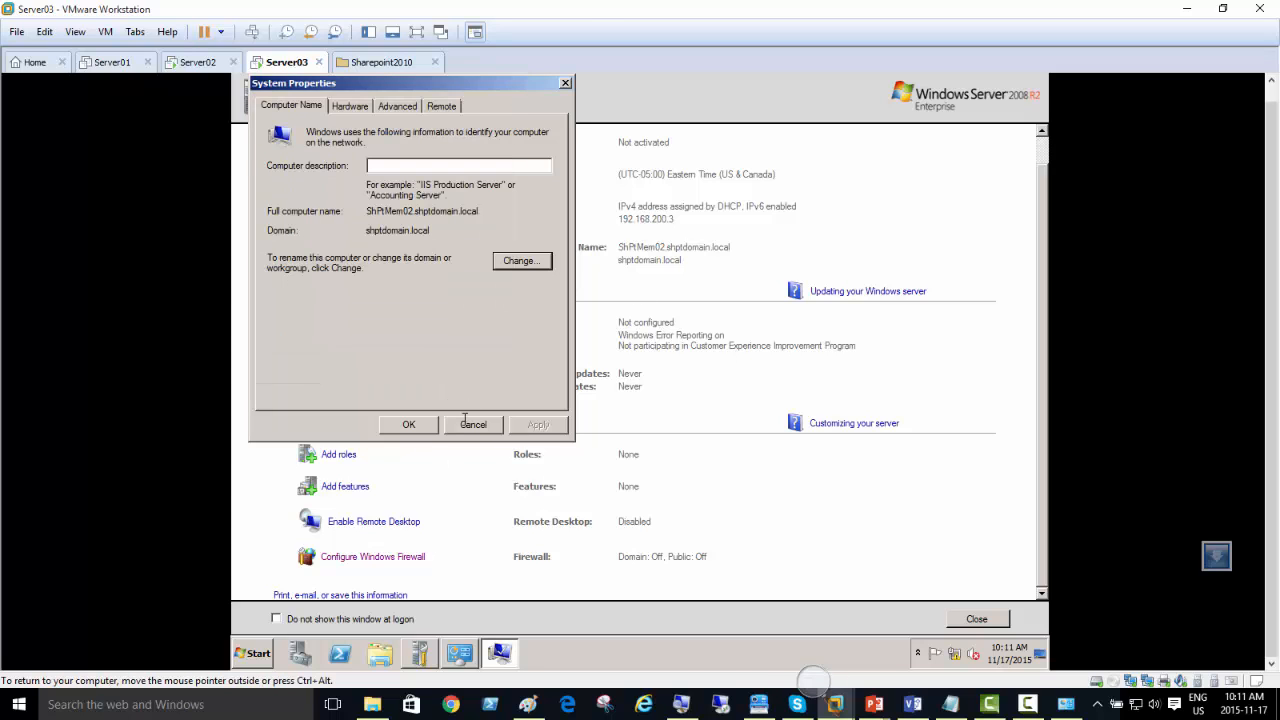
{"action": "left_click", "coordinate": [465, 421]}
Step: In Server03's virtual machine settings, set the CD/DVD drive to Connected, Connect at power on and Use ISO image file
{"action": "right_click", "coordinate": [280, 61]}
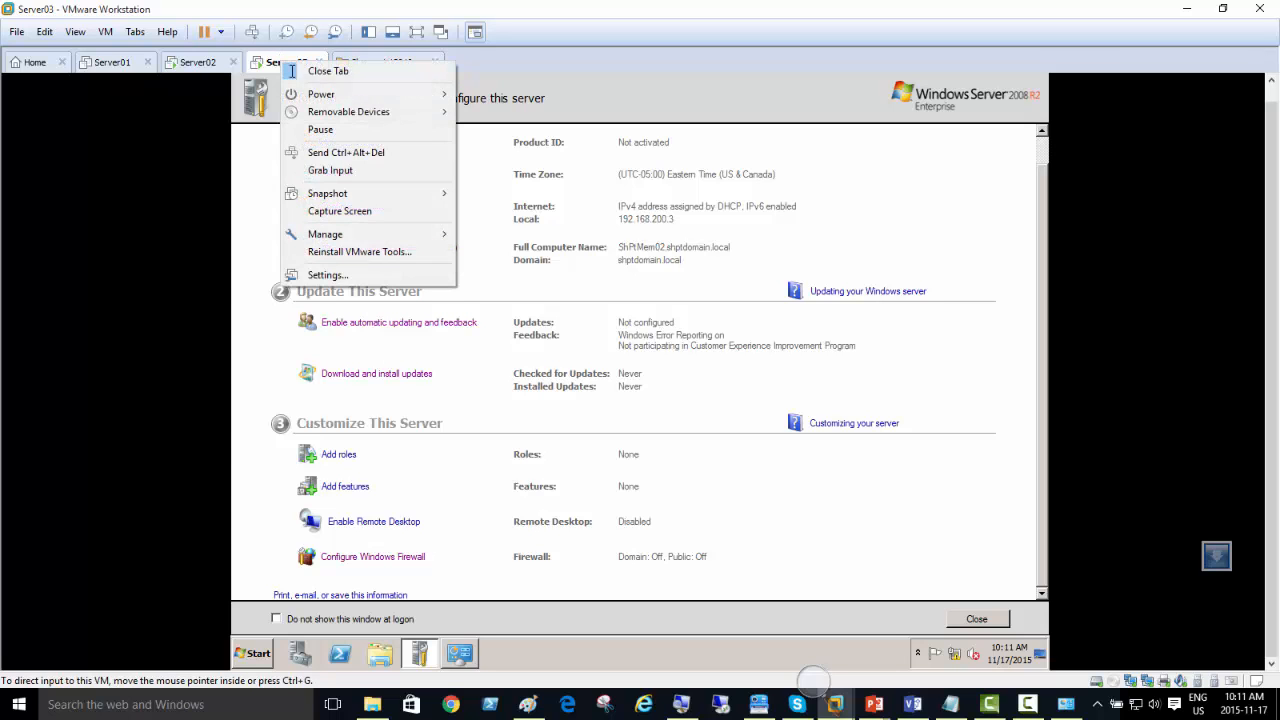
{"action": "left_click", "coordinate": [368, 276]}
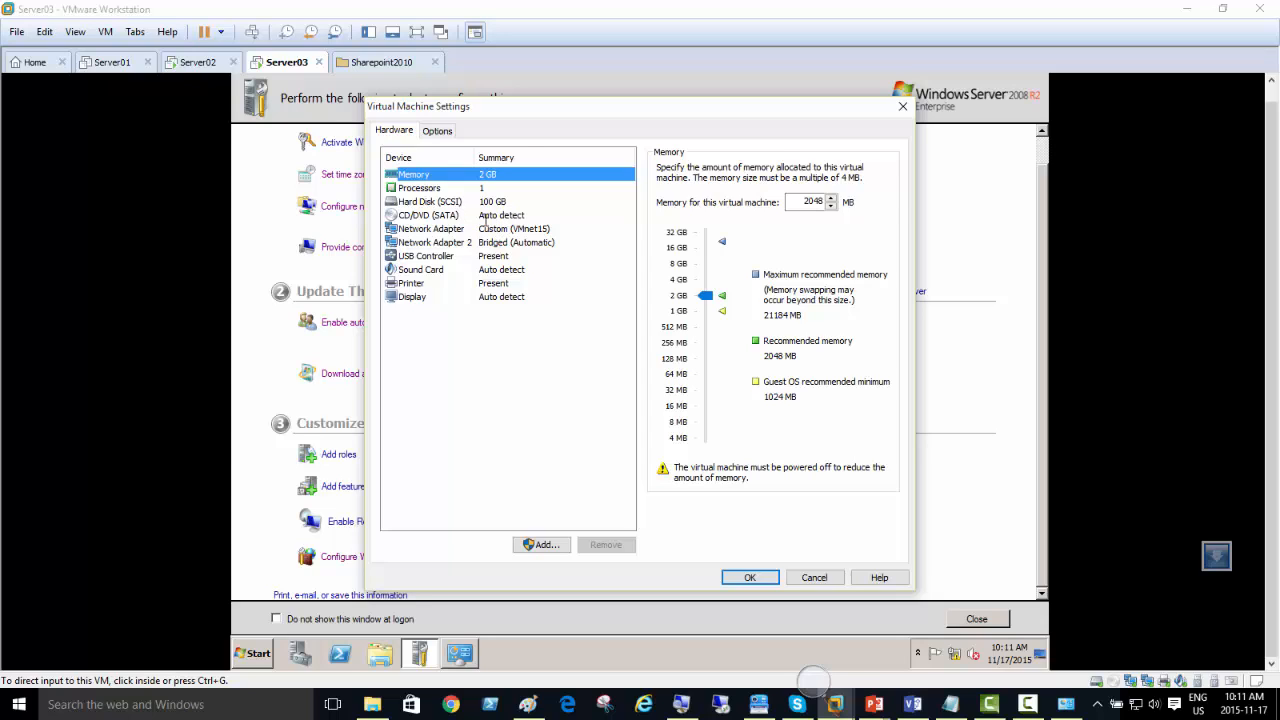
{"action": "left_click", "coordinate": [488, 216]}
{"action": "left_click", "coordinate": [662, 168]}
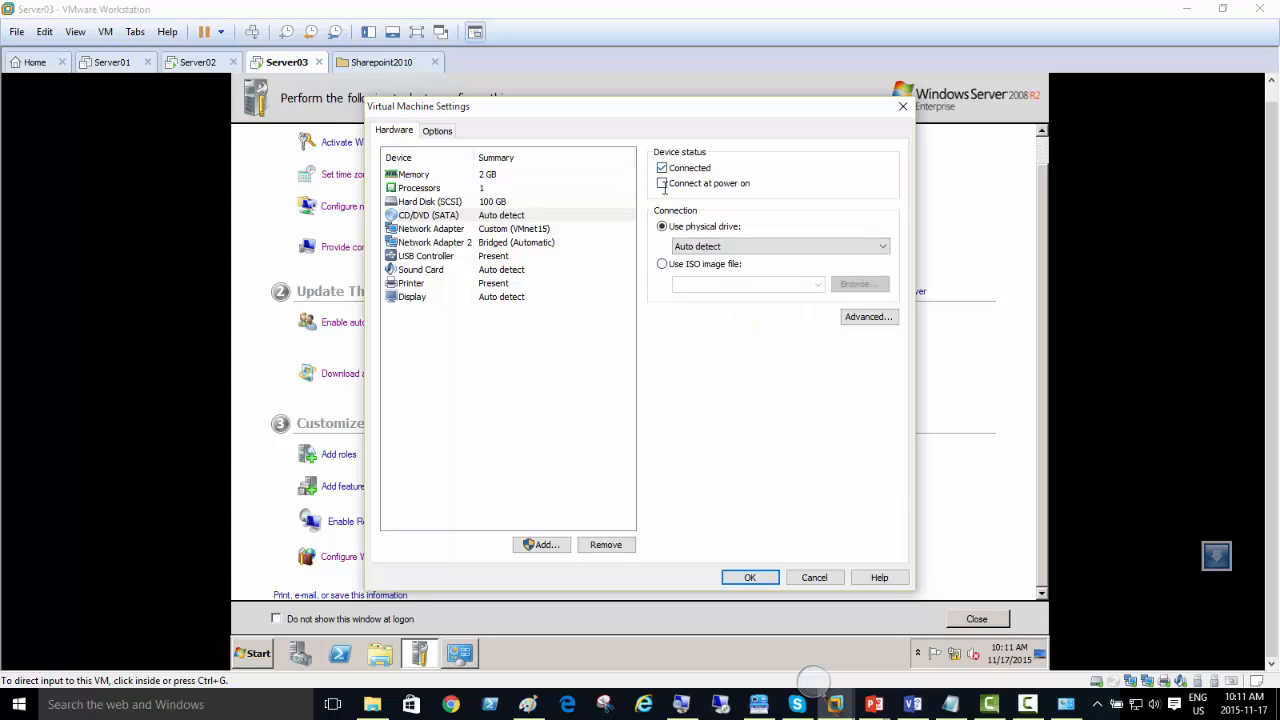
{"action": "left_click", "coordinate": [662, 183]}
{"action": "left_click", "coordinate": [662, 264]}
{"action": "left_click", "coordinate": [860, 285]}
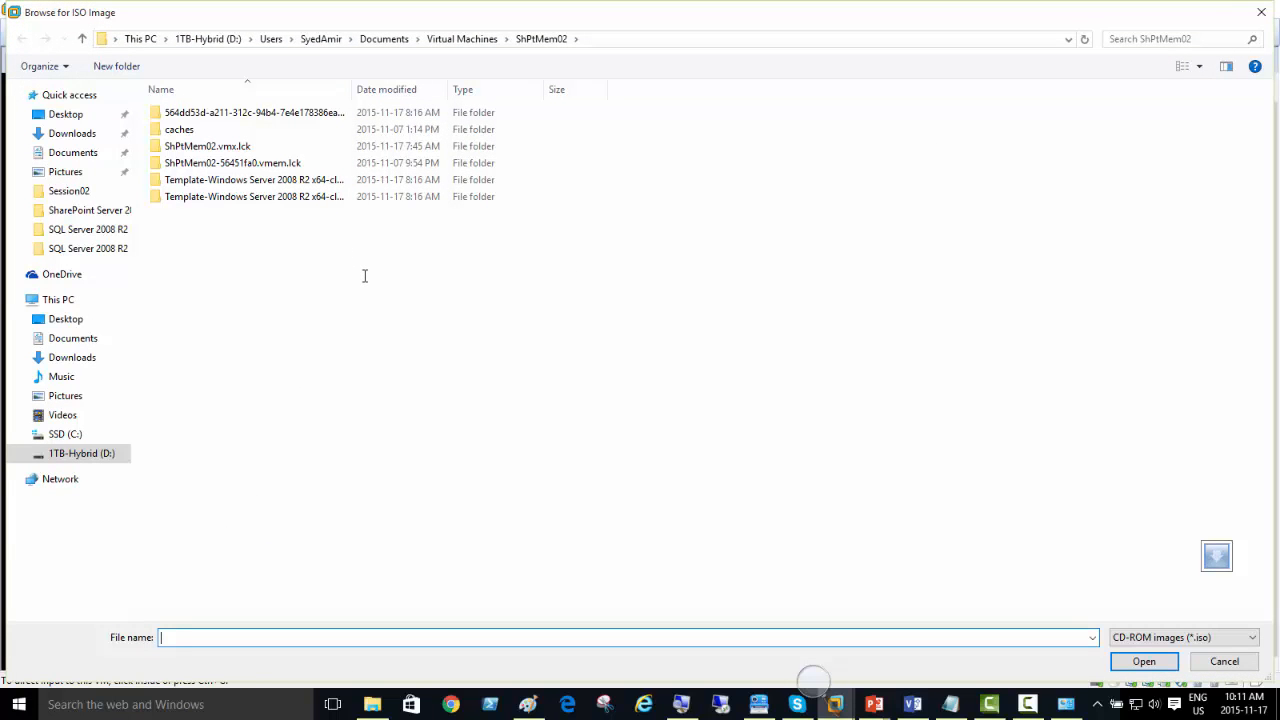
{"action": "left_click", "coordinate": [78, 453]}
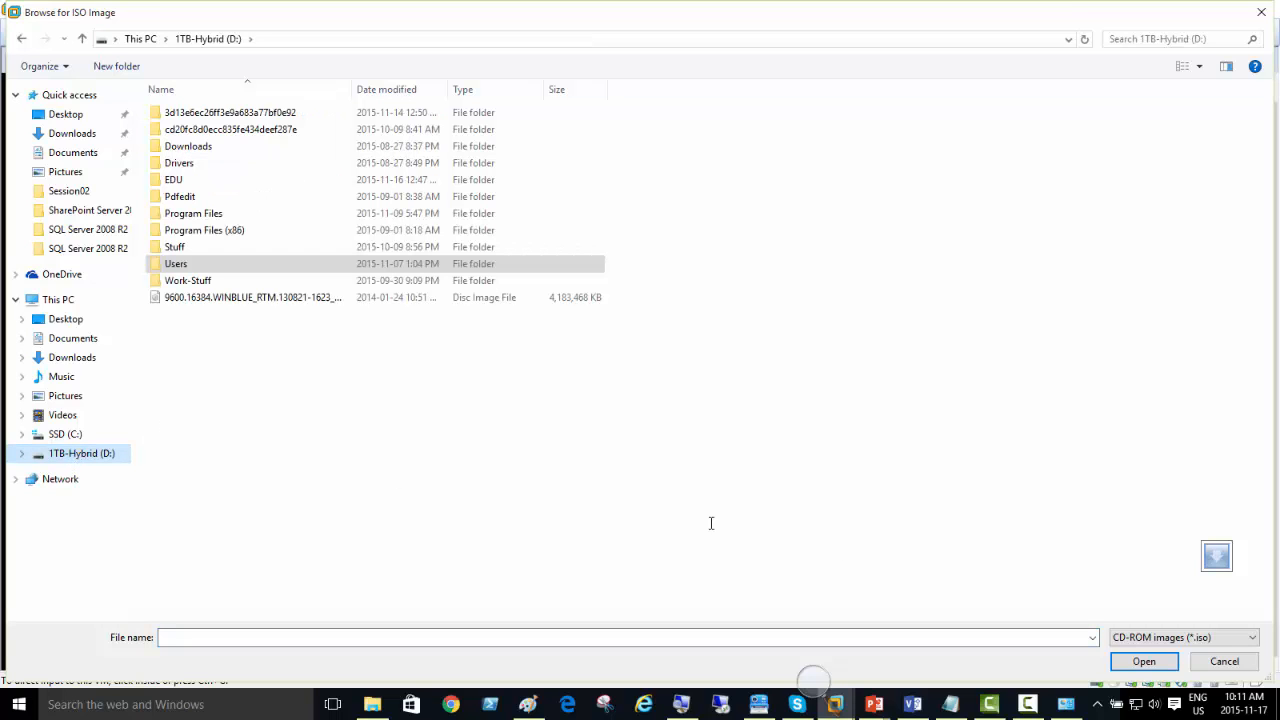
{"action": "left_click", "coordinate": [1224, 661]}
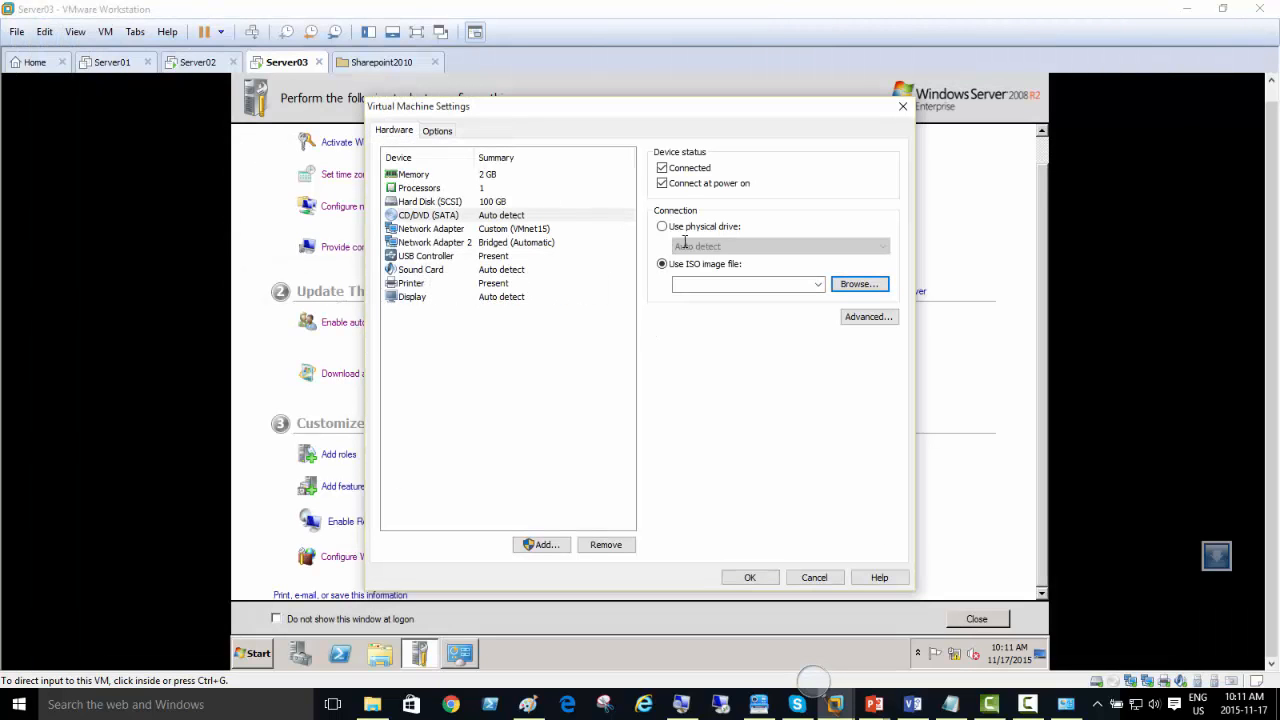
Step: Discard the pending CD/DVD changes, reopen Server03's virtual machine settings and set Shared Folders to Always enabled
{"action": "left_click", "coordinate": [814, 578]}
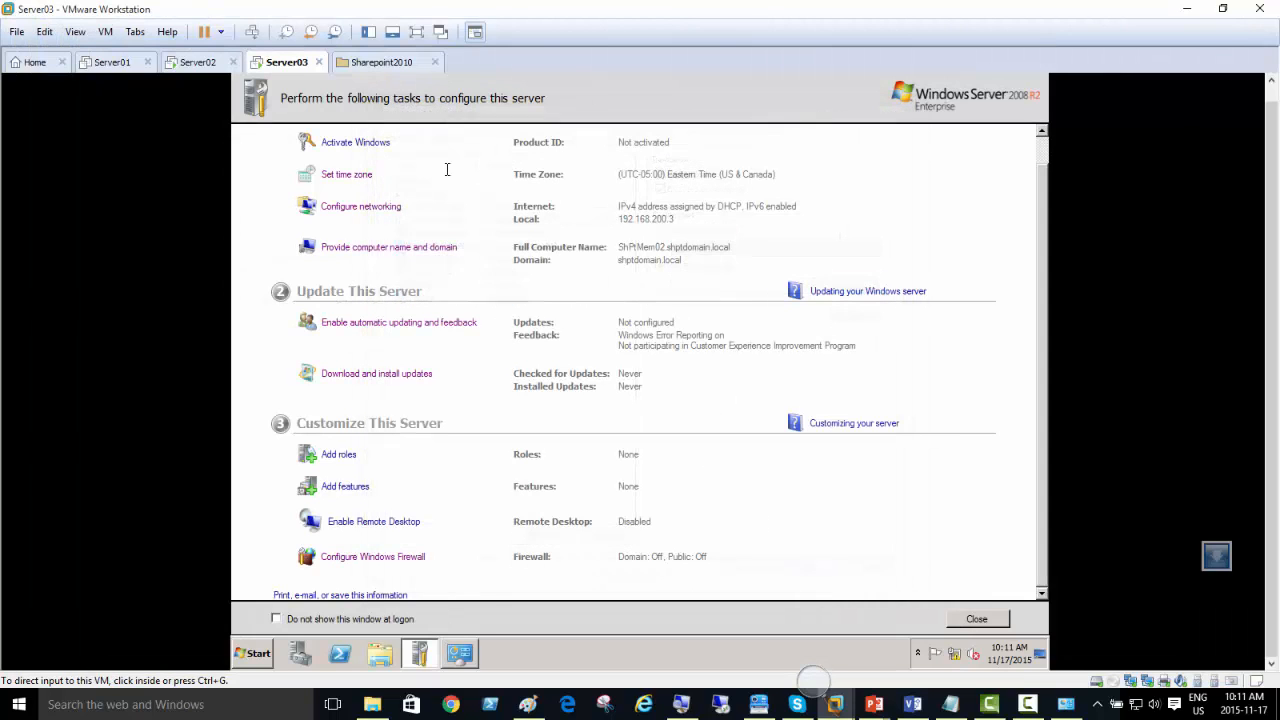
{"action": "right_click", "coordinate": [274, 65]}
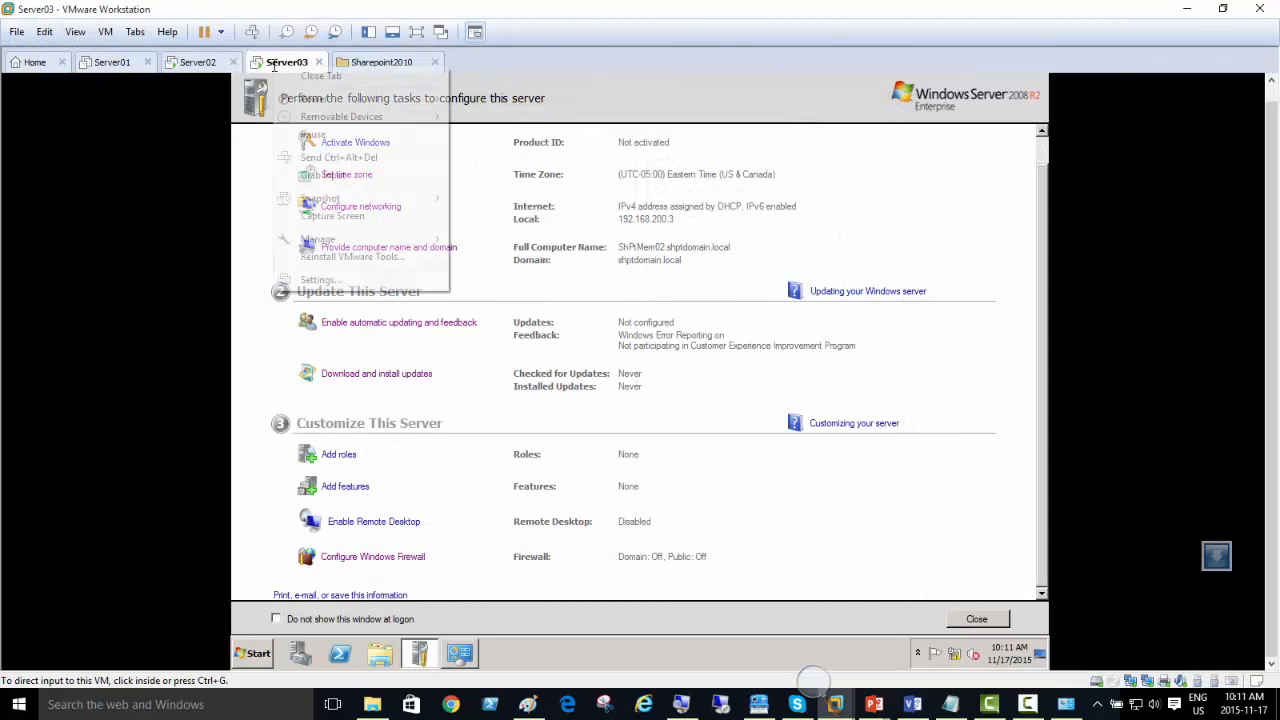
{"action": "left_click", "coordinate": [350, 280]}
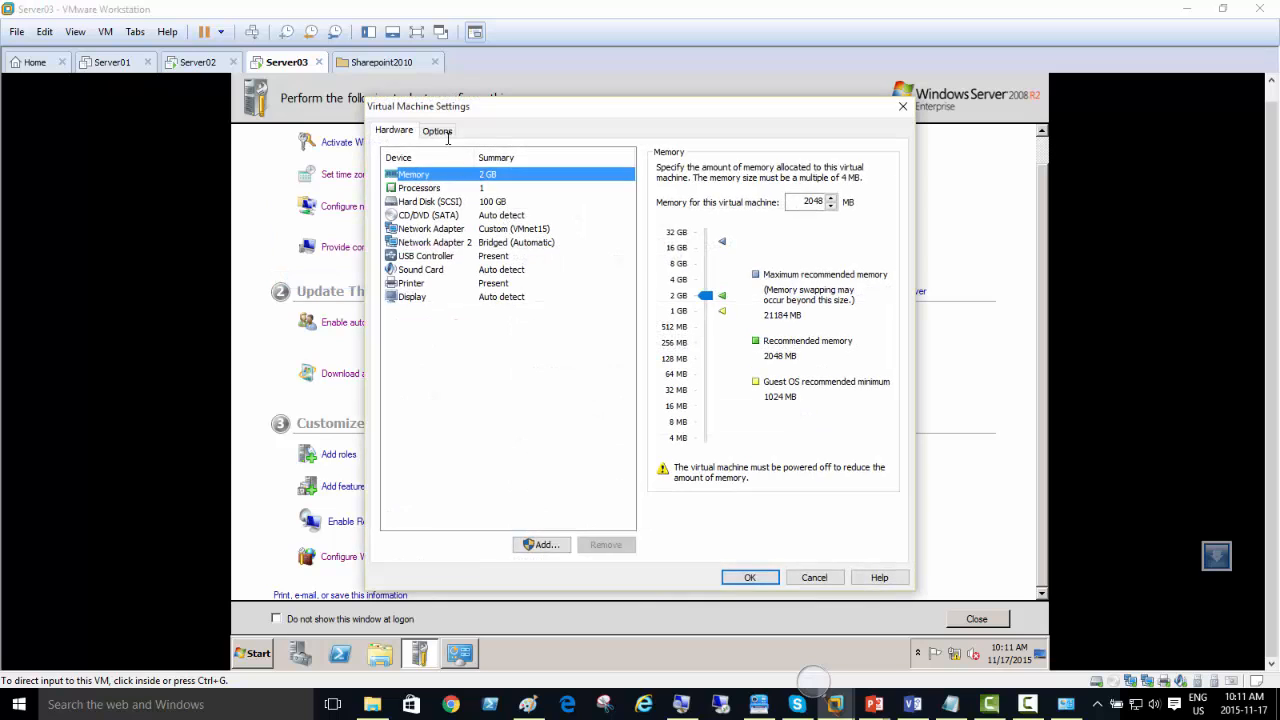
{"action": "left_click", "coordinate": [440, 133]}
{"action": "left_click", "coordinate": [425, 202]}
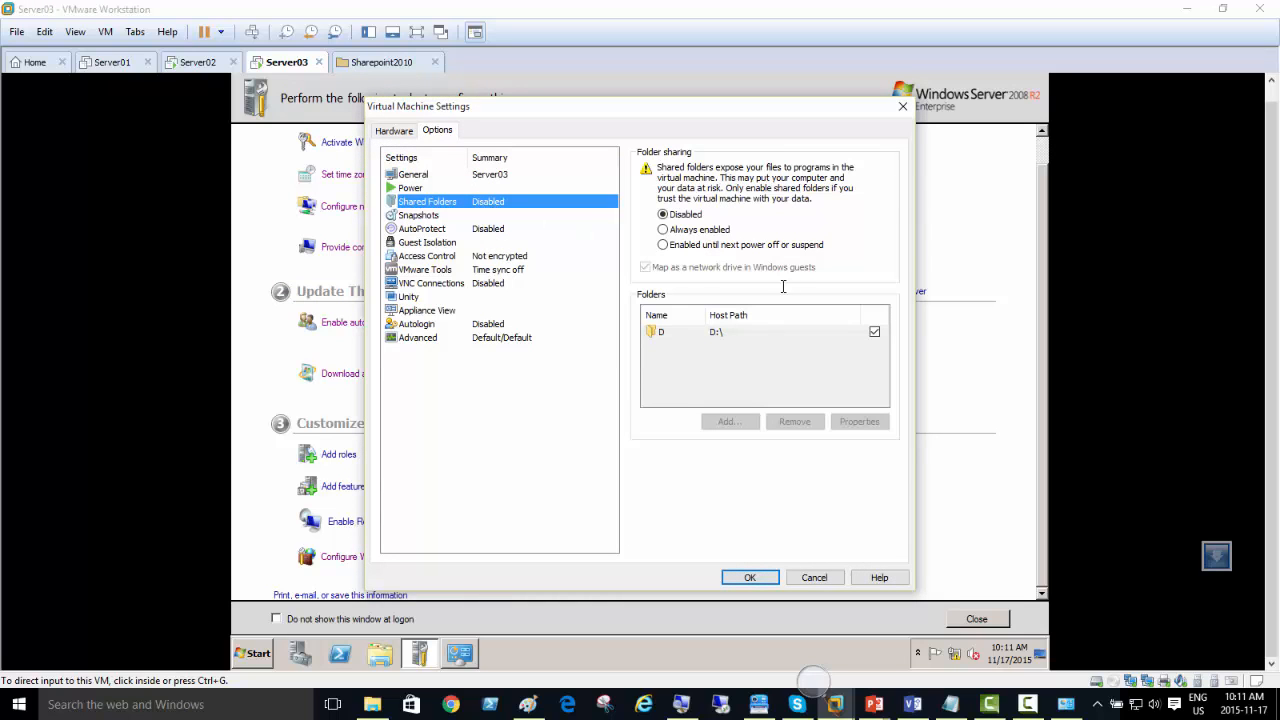
{"action": "left_click", "coordinate": [662, 229]}
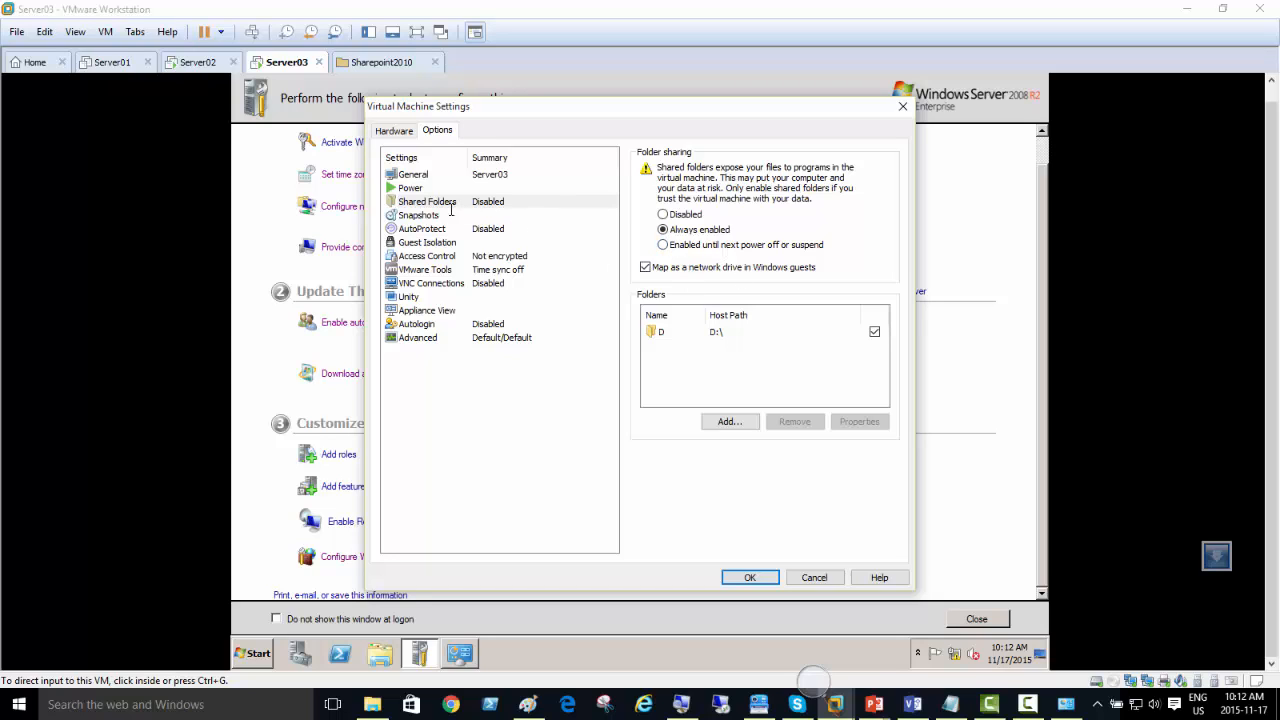
{"action": "left_click", "coordinate": [750, 577]}
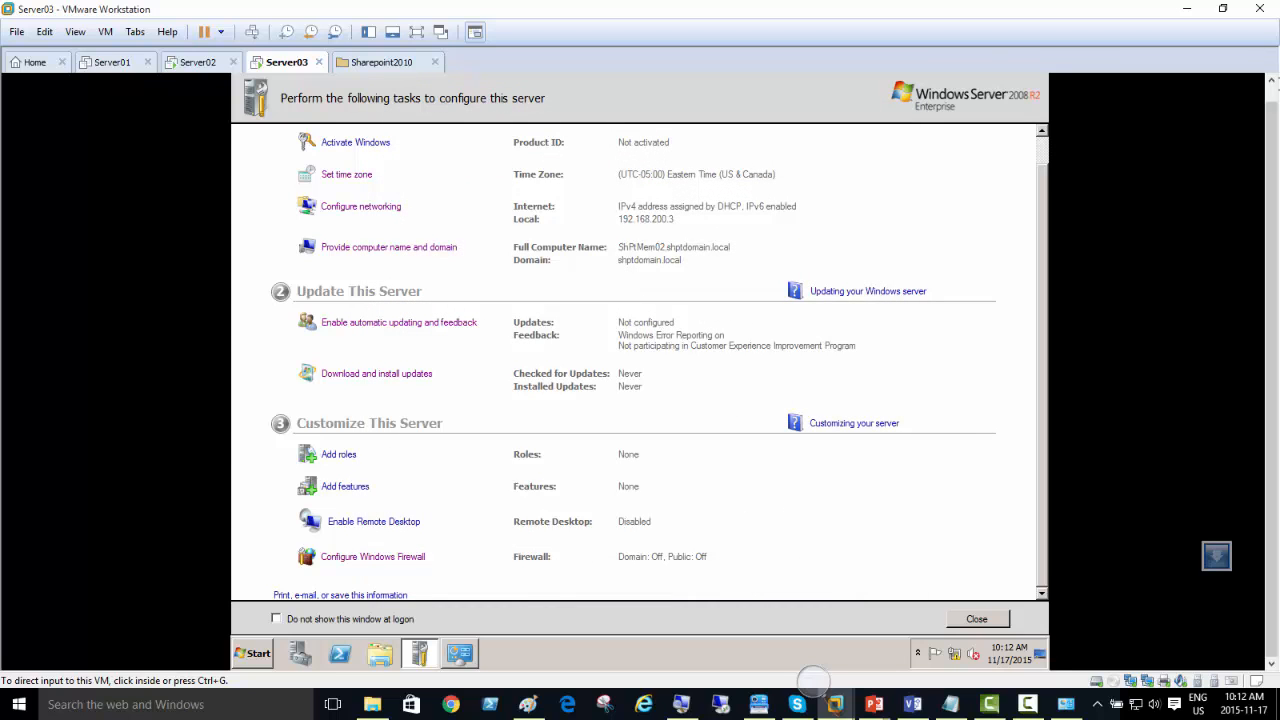
Step: Minimize Initial Configuration Tasks in Server03 and open the D folder in the Shared Folders (Z:) network drive
{"action": "left_click", "coordinate": [1273, 89]}
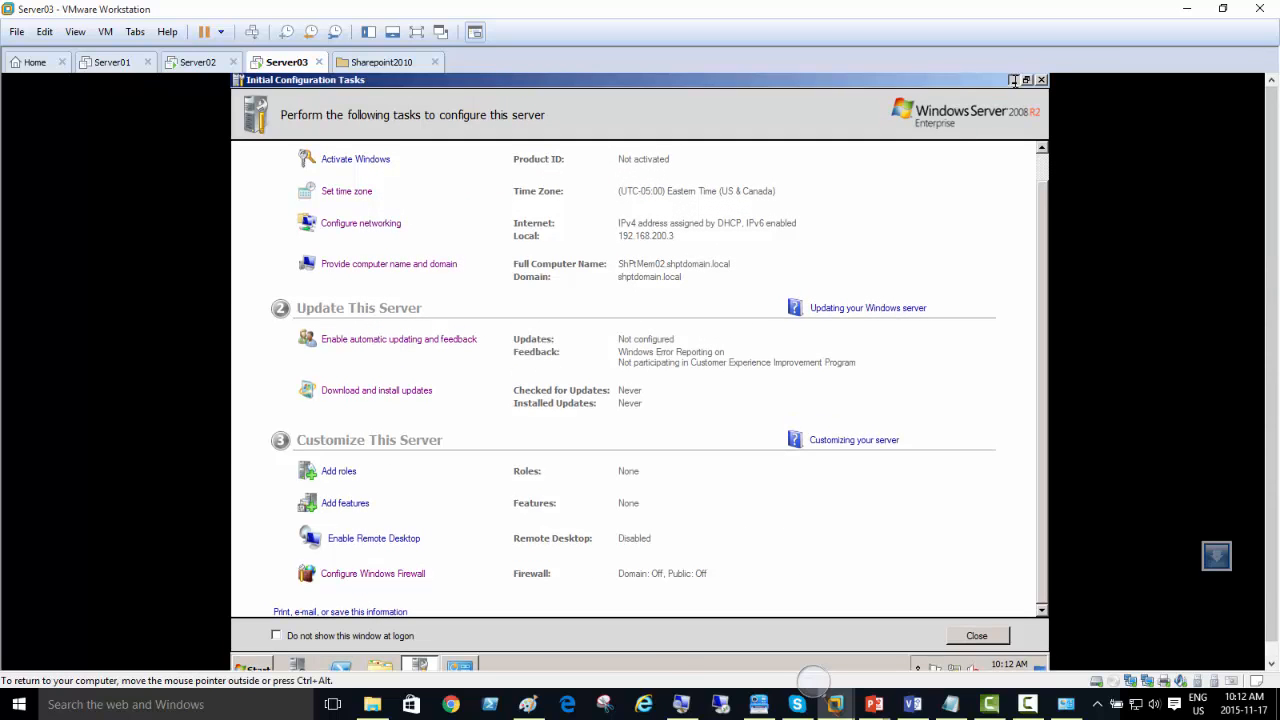
{"action": "left_click", "coordinate": [1013, 80]}
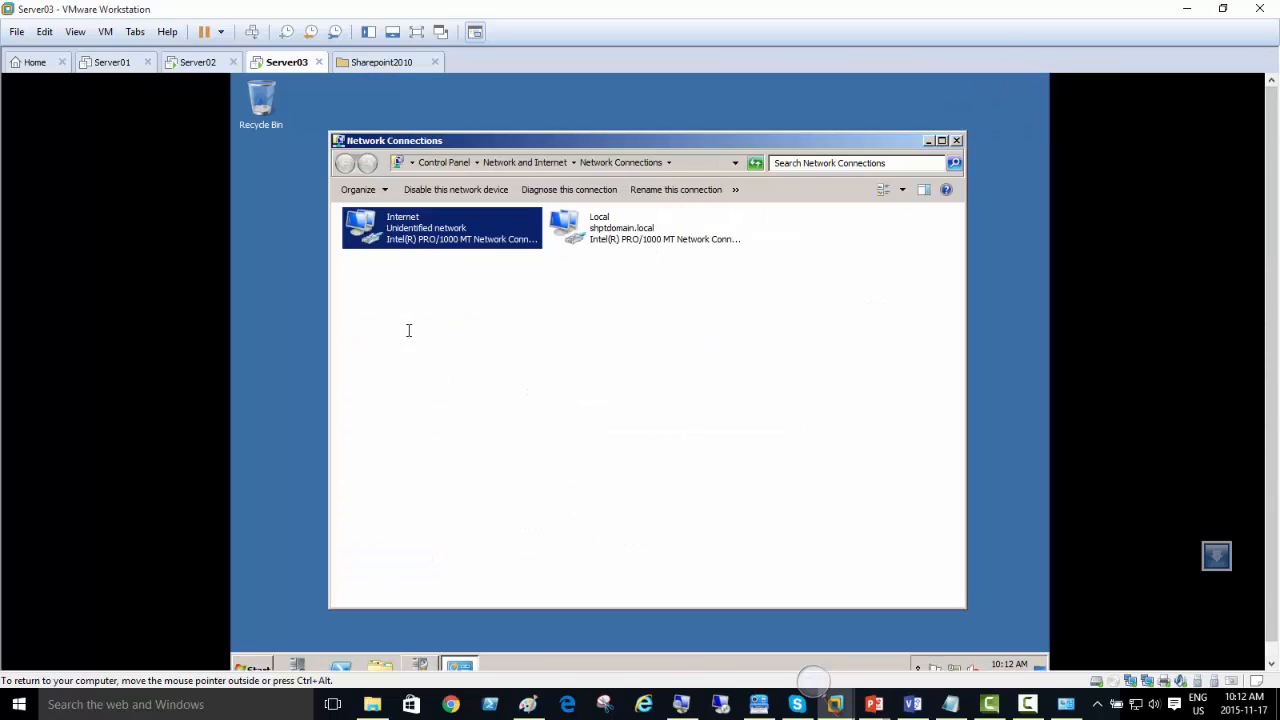
{"action": "left_click", "coordinate": [382, 666]}
{"action": "left_click", "coordinate": [400, 404]}
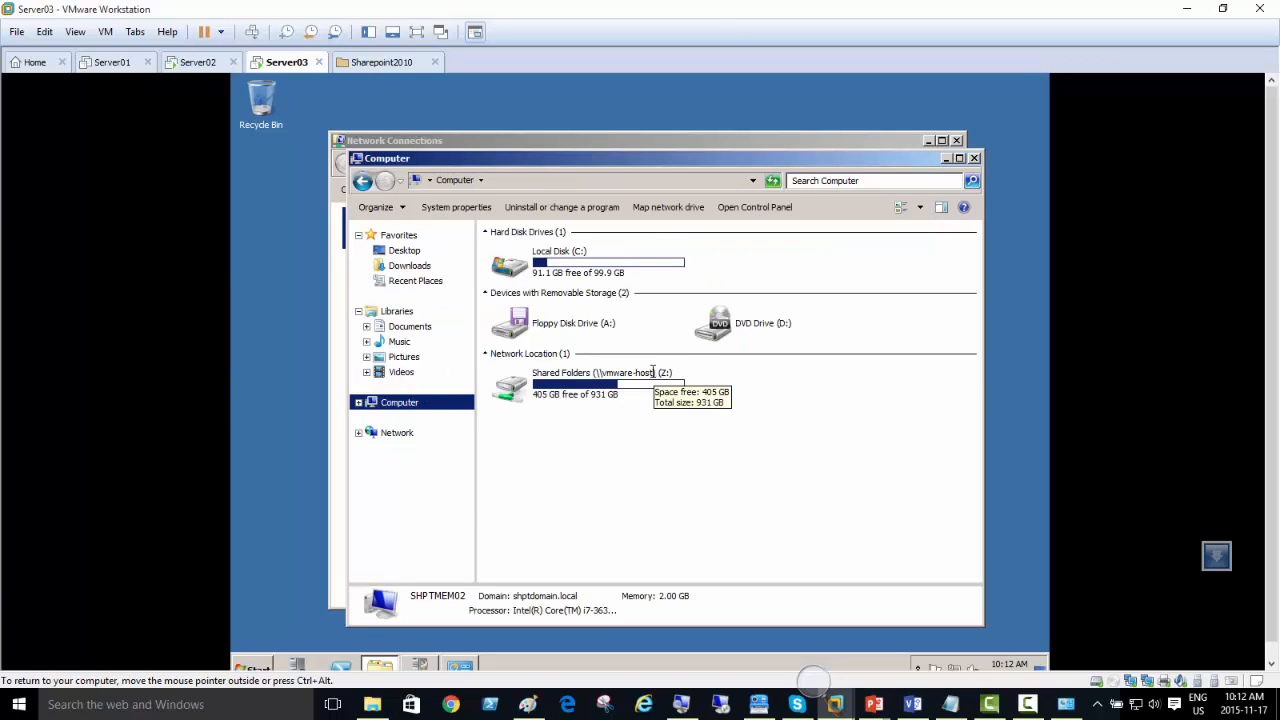
{"action": "double_click", "coordinate": [596, 382]}
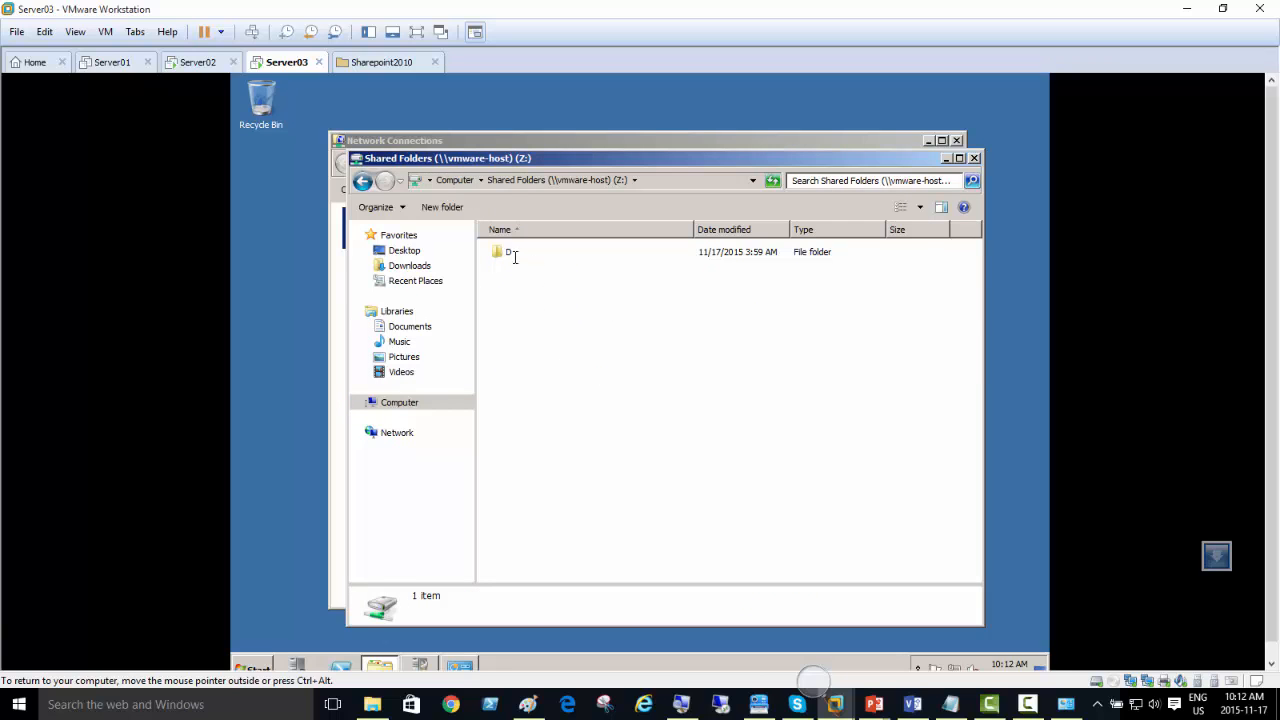
{"action": "double_click", "coordinate": [514, 257]}
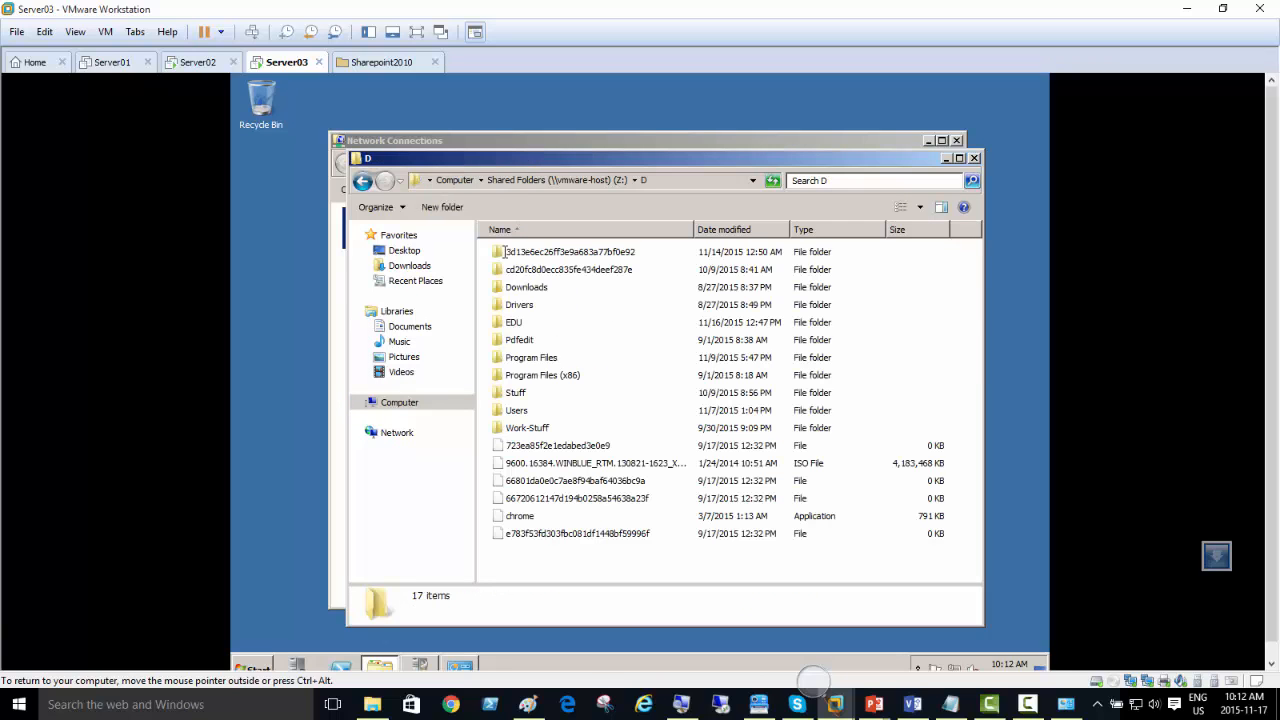
Step: Check EDU > Technologies > Sharepoint-Stuff > Soft on the shared drive and the Downloads folder for the SQL Server installer
{"action": "double_click", "coordinate": [514, 322]}
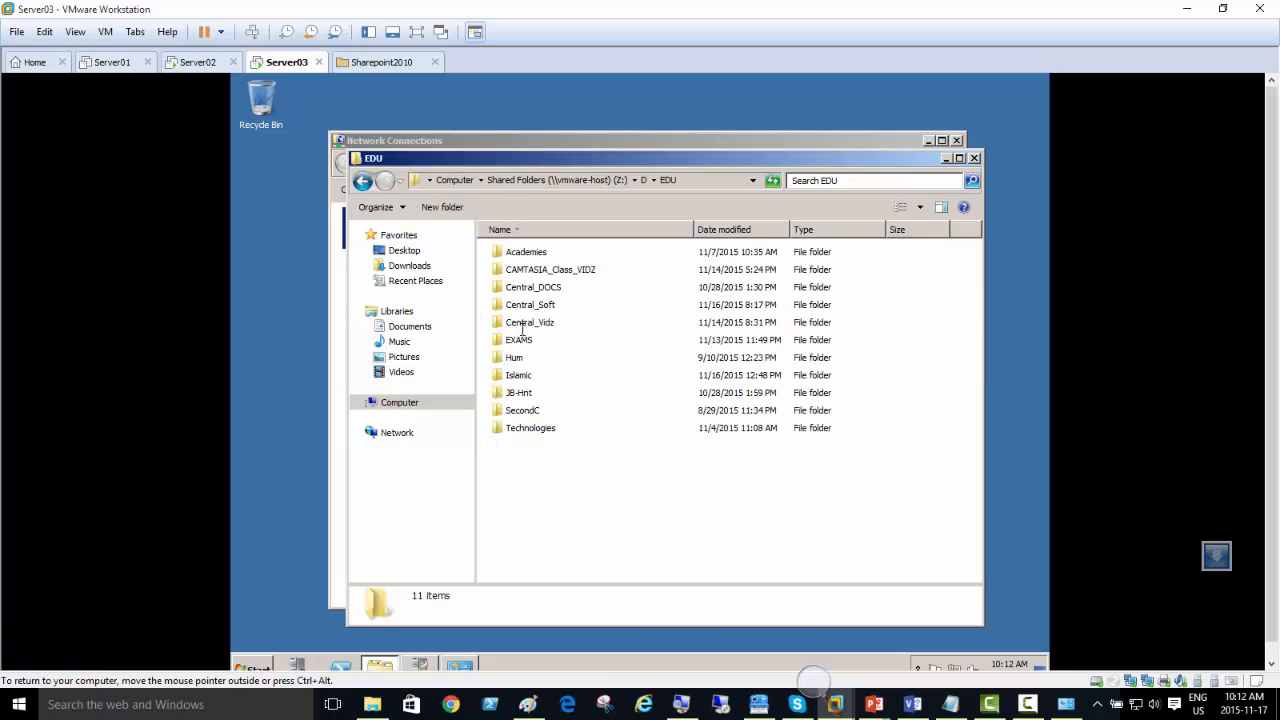
{"action": "double_click", "coordinate": [522, 428]}
{"action": "double_click", "coordinate": [540, 393]}
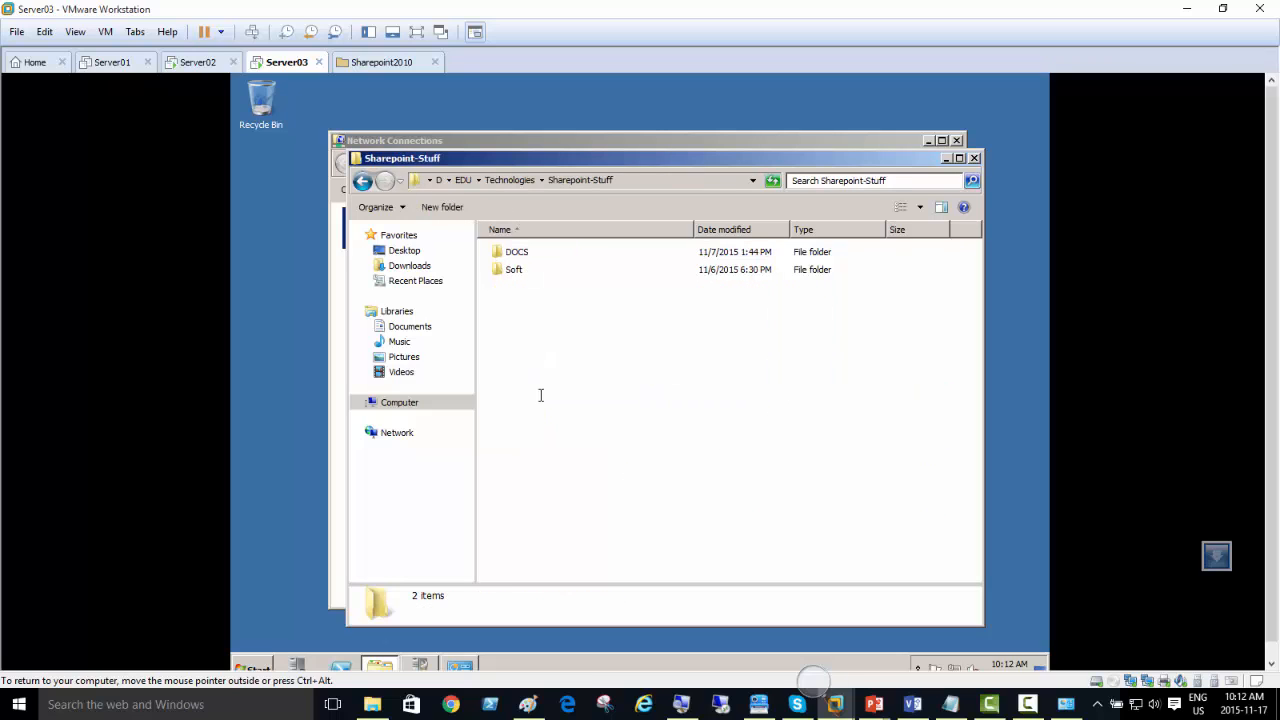
{"action": "double_click", "coordinate": [535, 271]}
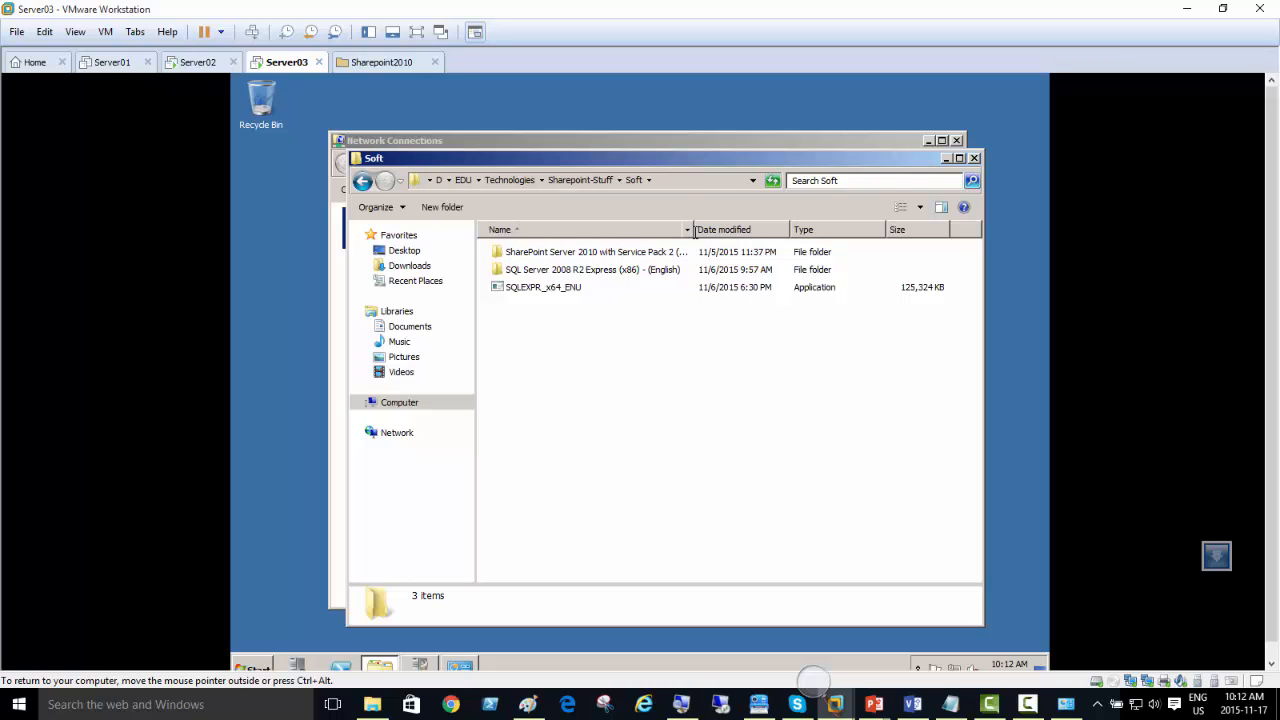
{"action": "left_click_drag", "start_coordinate": [706, 230], "coordinate": [795, 230]}
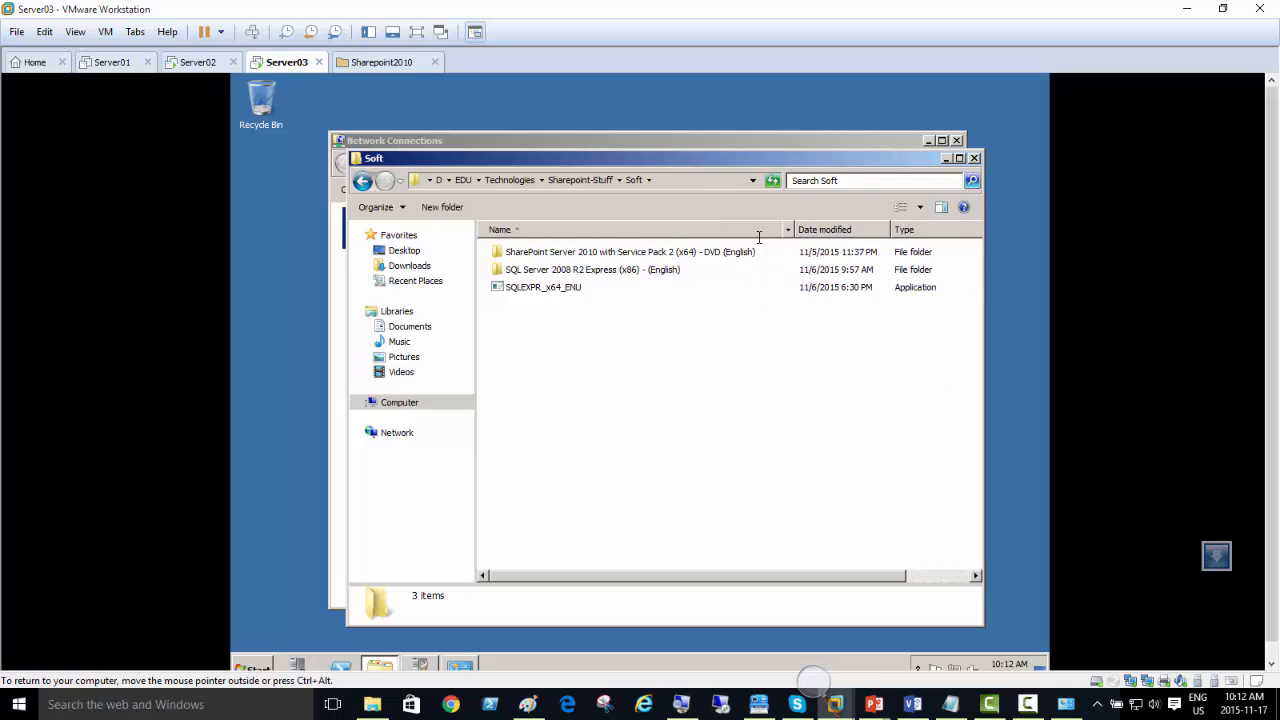
{"action": "left_click", "coordinate": [578, 183]}
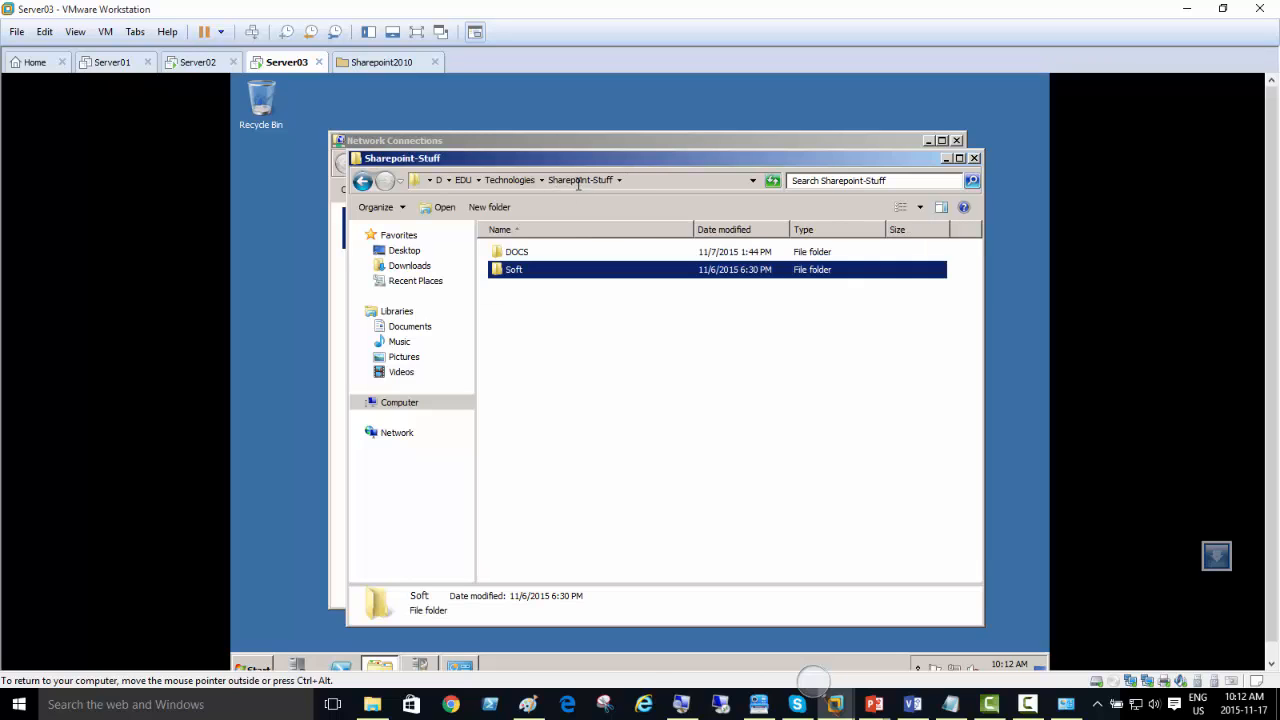
{"action": "left_click", "coordinate": [409, 265]}
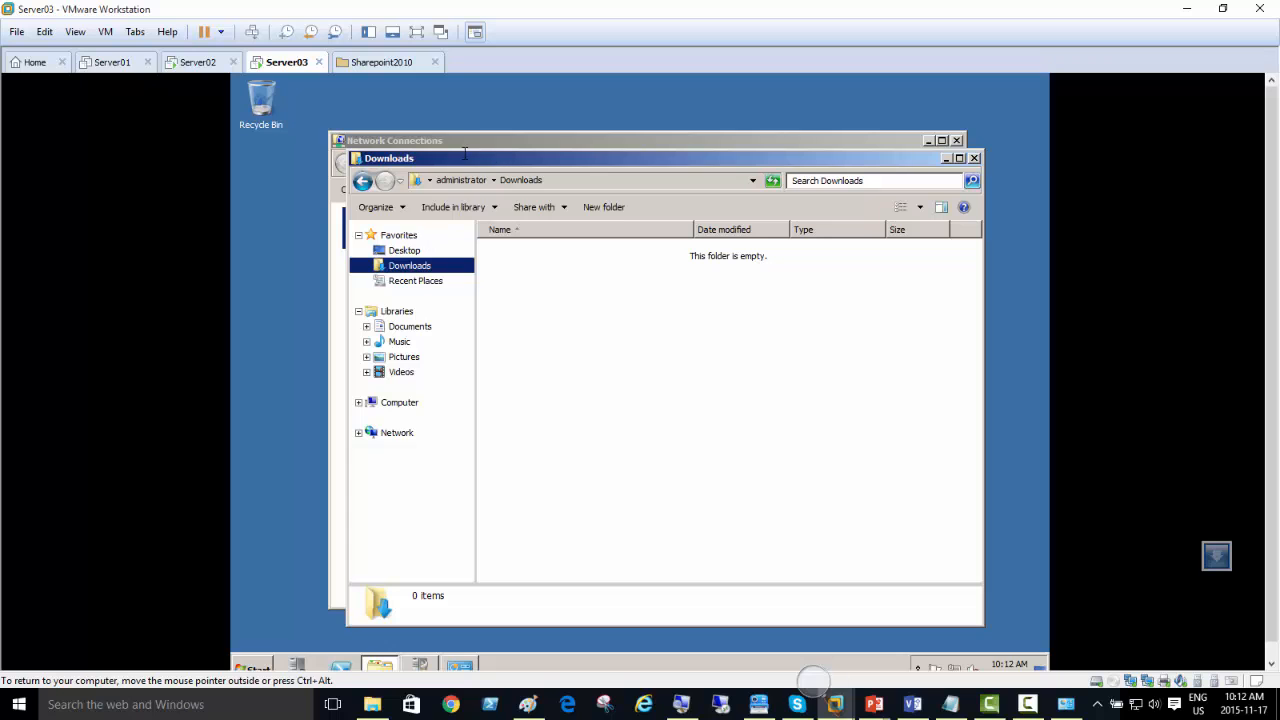
Step: Switch to File Explorer on the host and check EDU > Technologies > Sharepoint-Stuff > Soft, widening the name column
{"action": "left_click", "coordinate": [372, 704]}
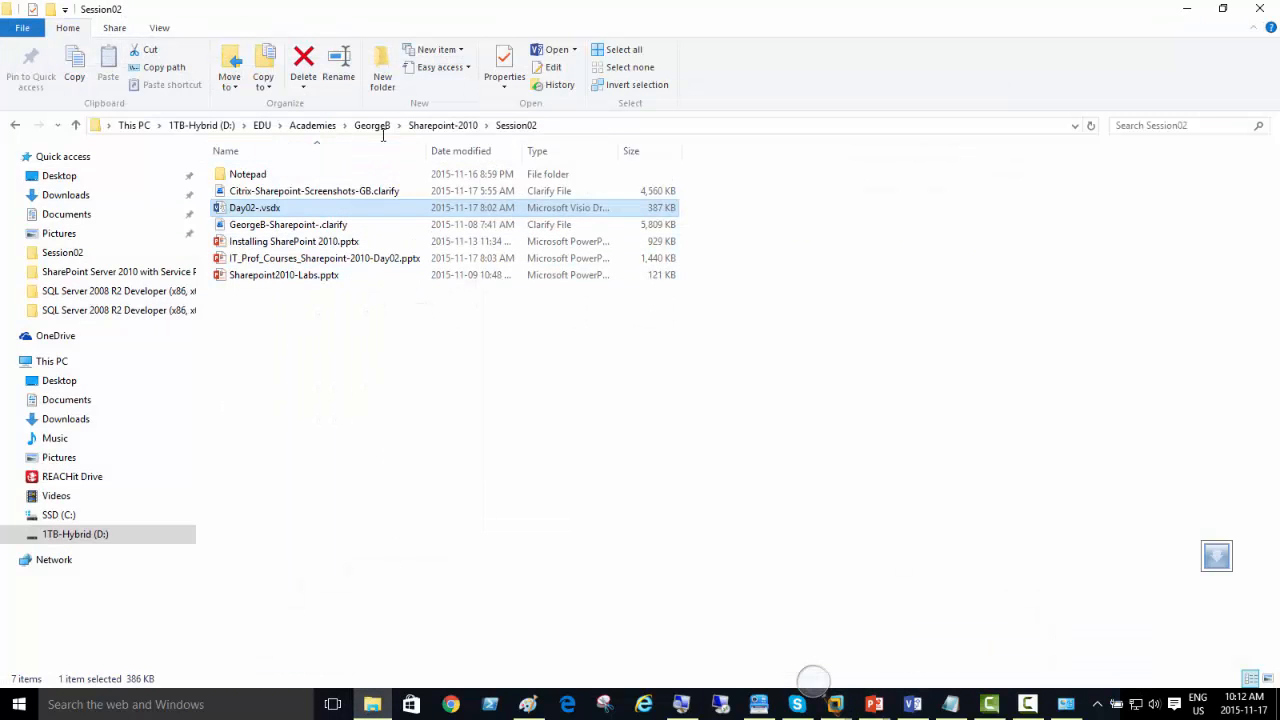
{"action": "left_click", "coordinate": [262, 125]}
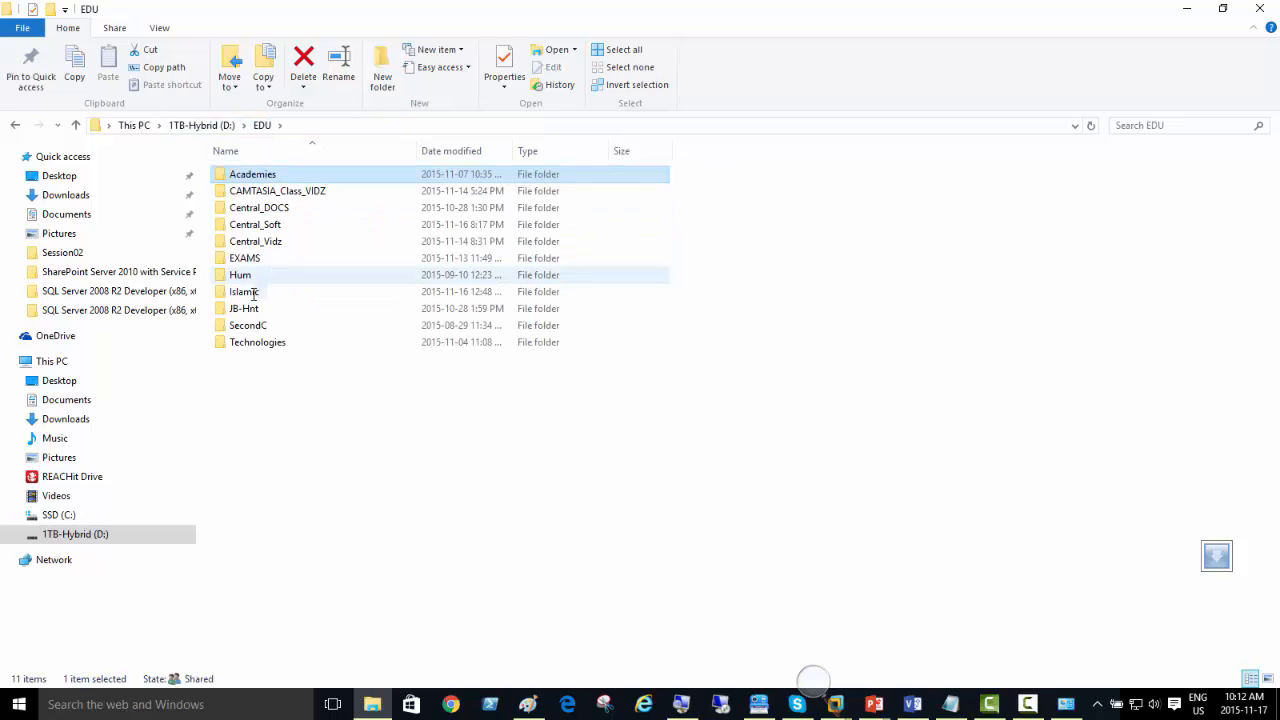
{"action": "double_click", "coordinate": [264, 341]}
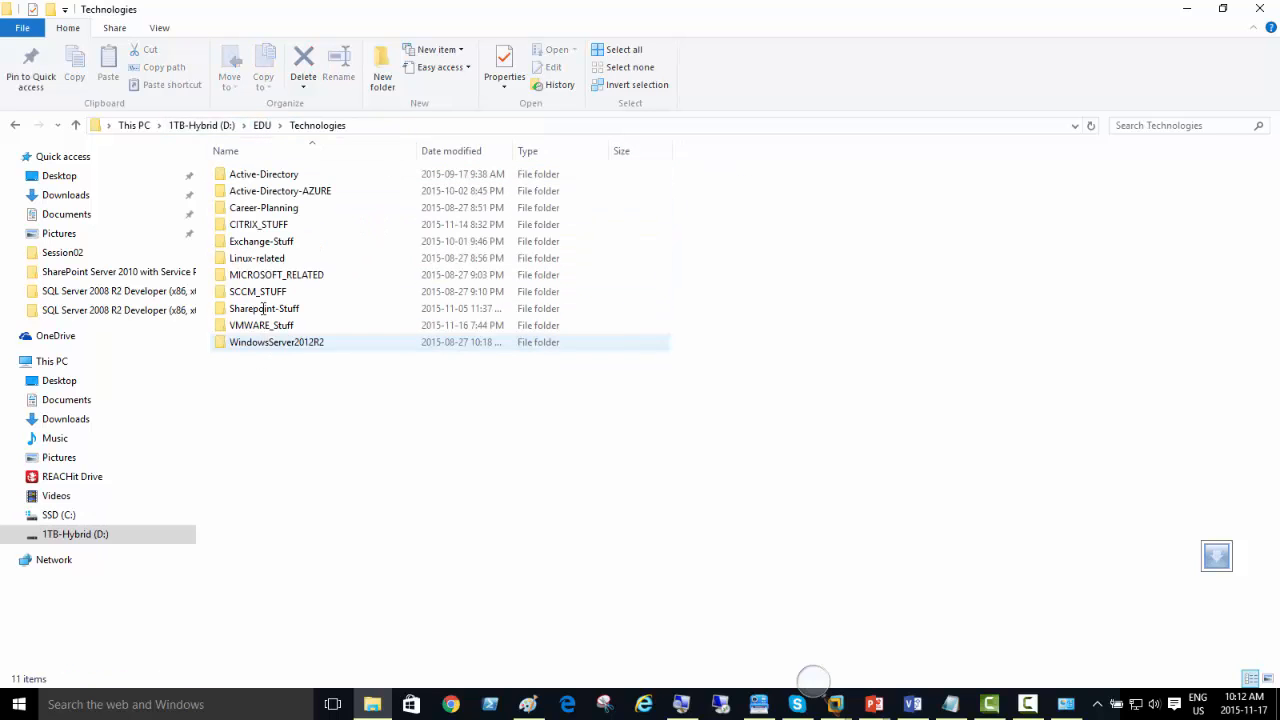
{"action": "left_click", "coordinate": [289, 311]}
{"action": "double_click", "coordinate": [289, 309]}
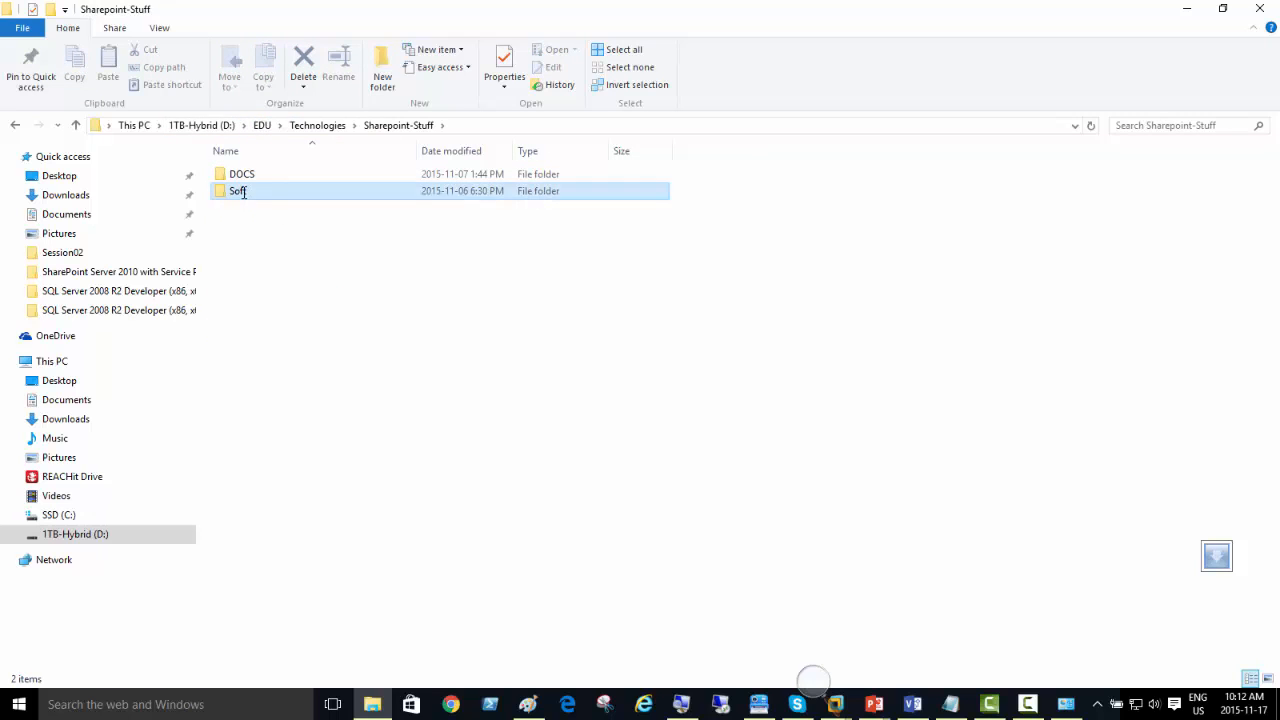
{"action": "double_click", "coordinate": [279, 191]}
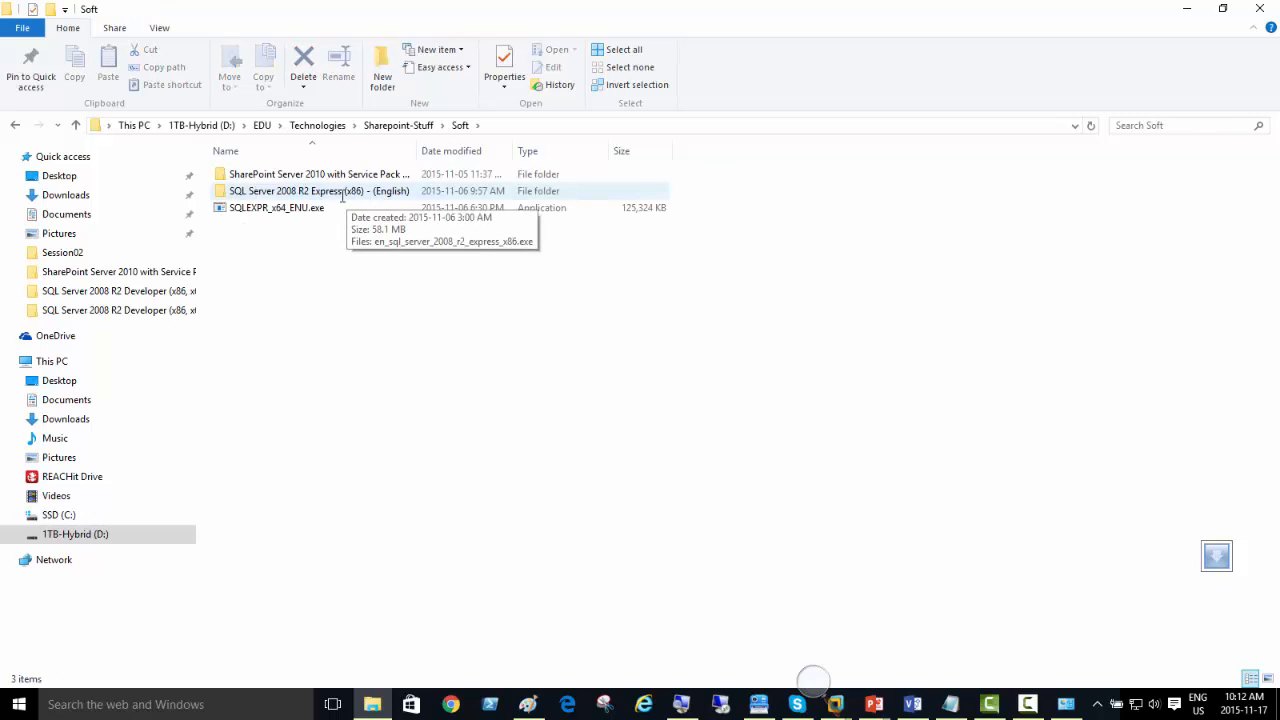
{"action": "double_click", "coordinate": [415, 158]}
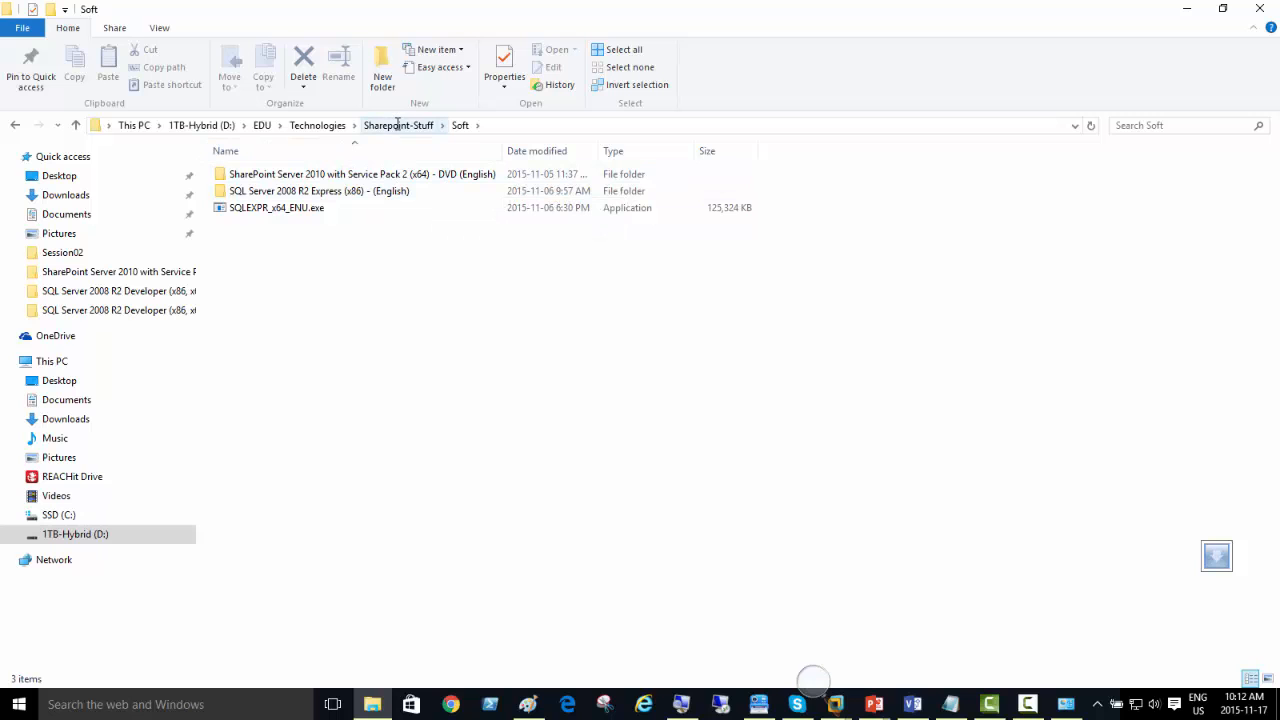
Step: Look for the SQL Server 2008 R2 Developer DVD folder among the host's Downloads and recent folders, ending in its parent folder Central_Soft
{"action": "left_click", "coordinate": [317, 125]}
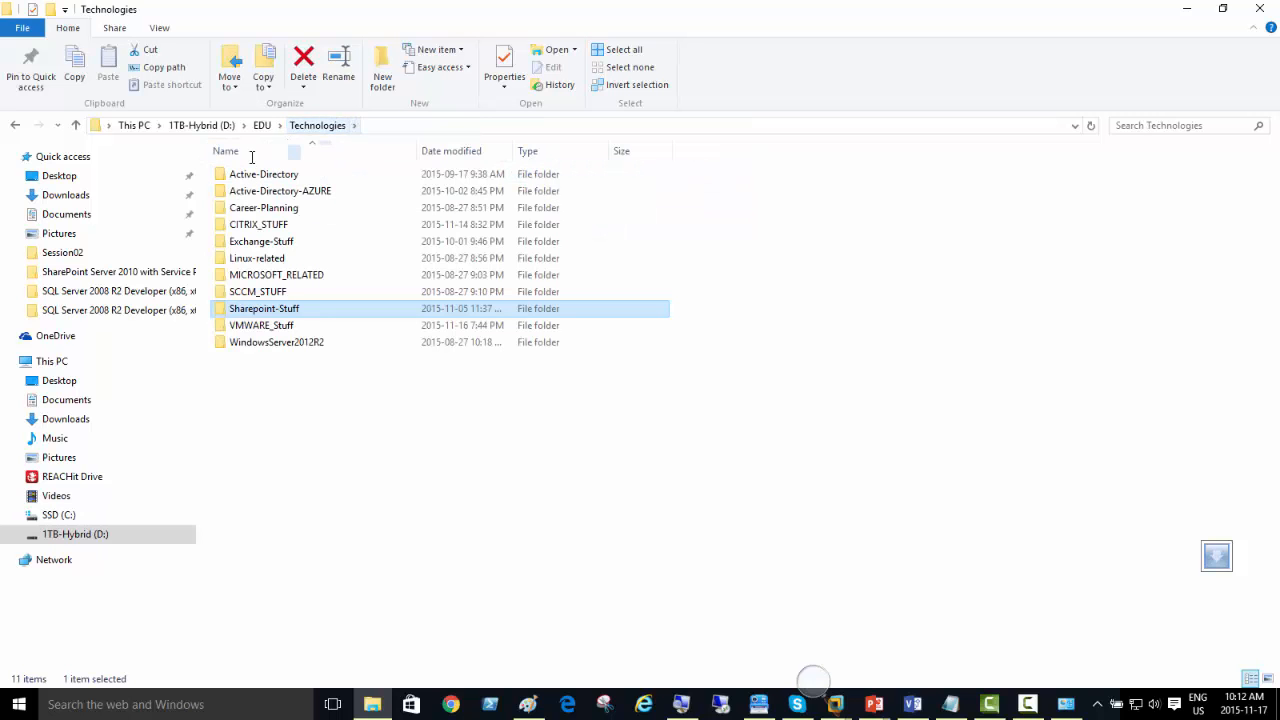
{"action": "left_click", "coordinate": [66, 194]}
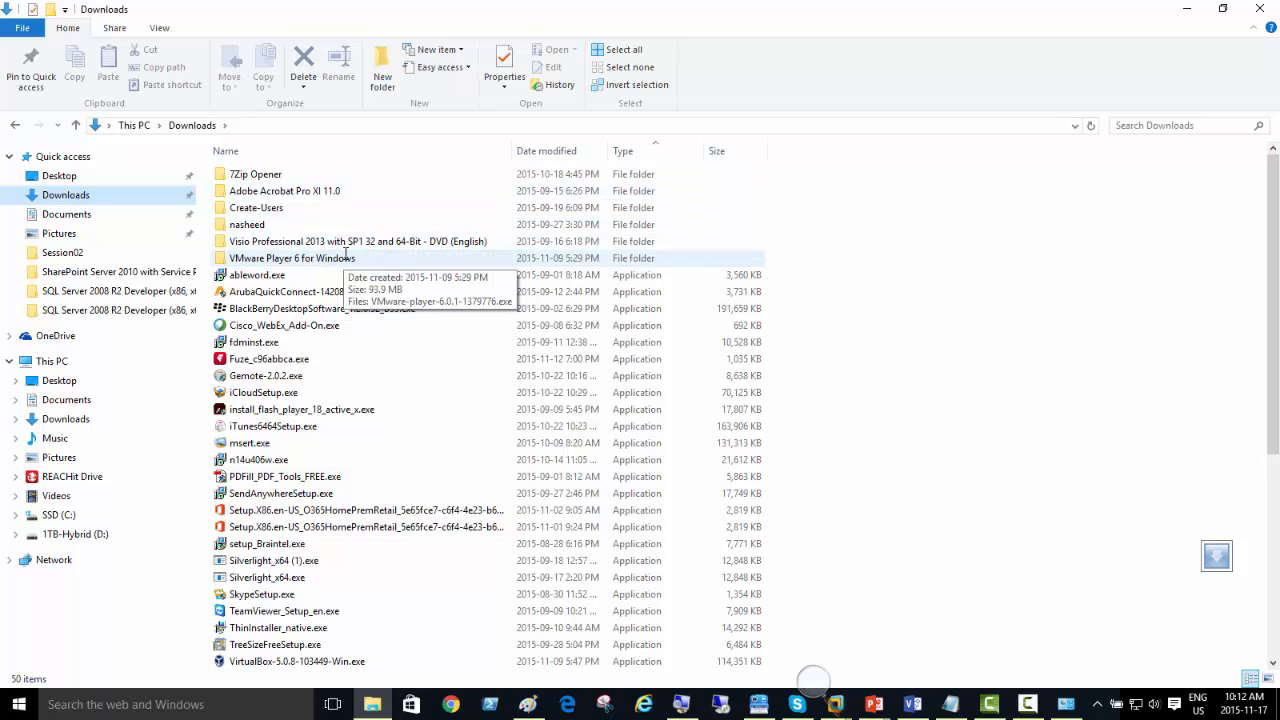
{"action": "left_click", "coordinate": [110, 290]}
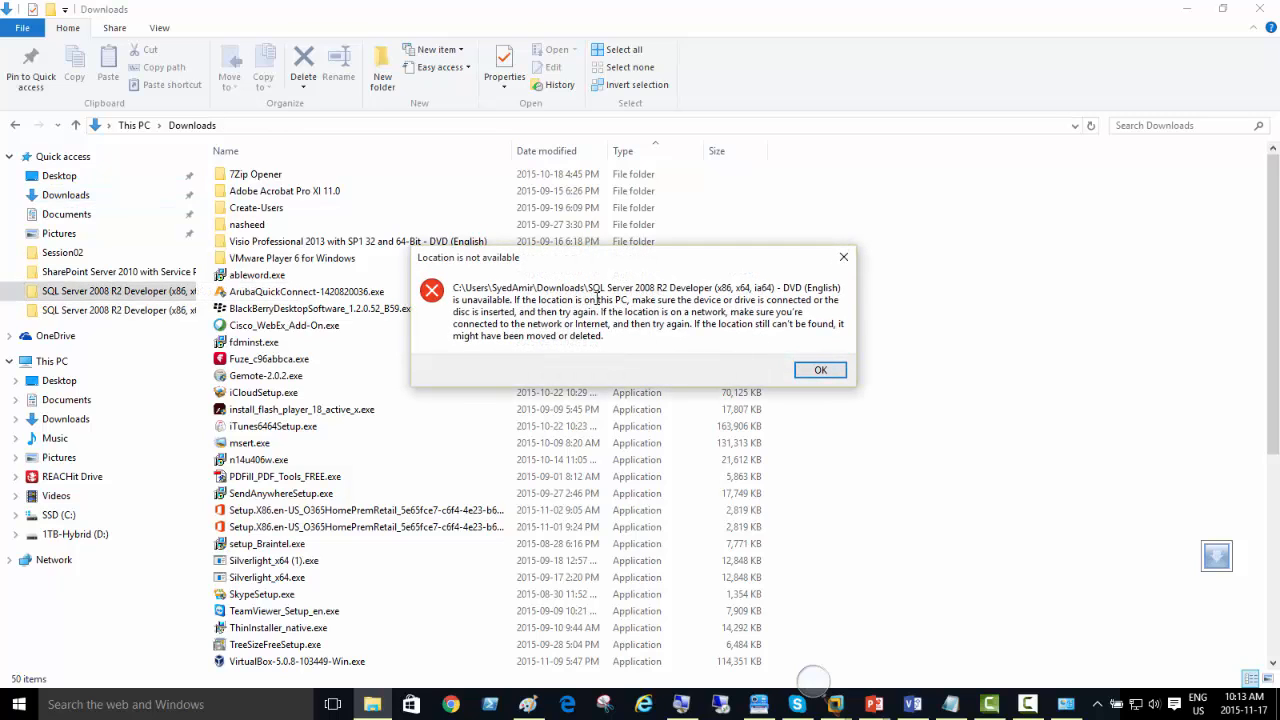
{"action": "left_click", "coordinate": [818, 370]}
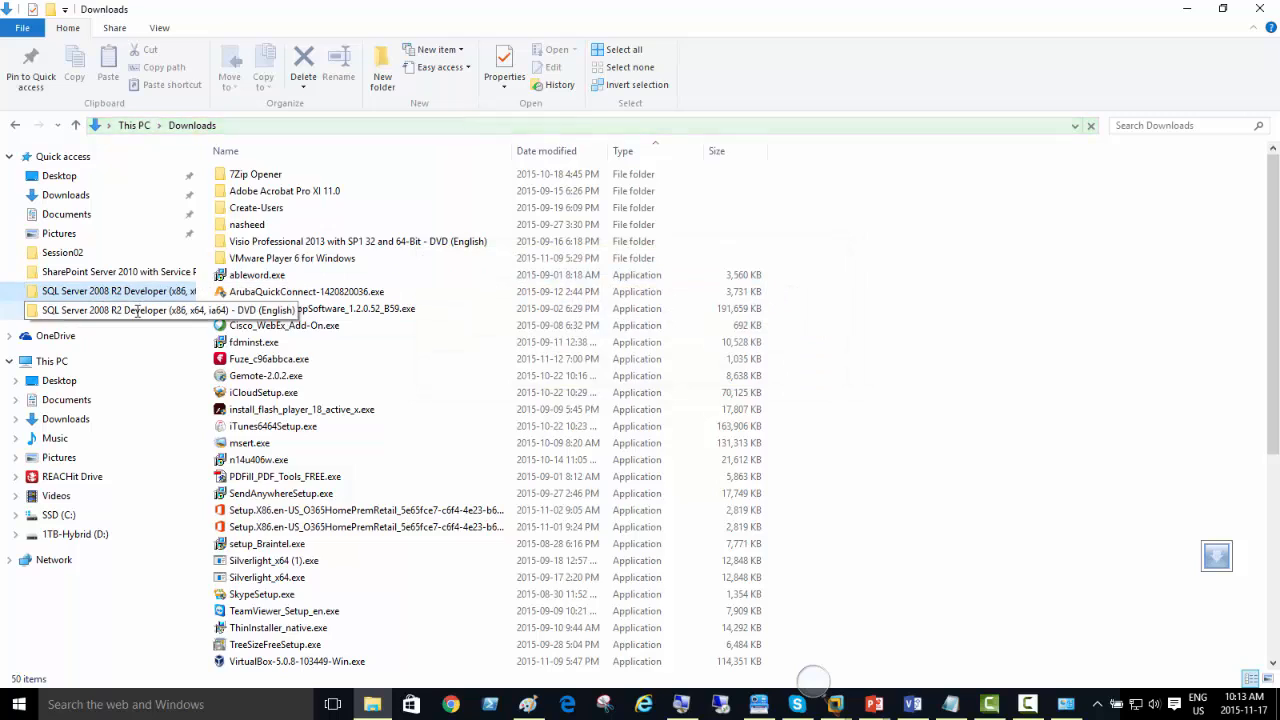
{"action": "left_click", "coordinate": [137, 311]}
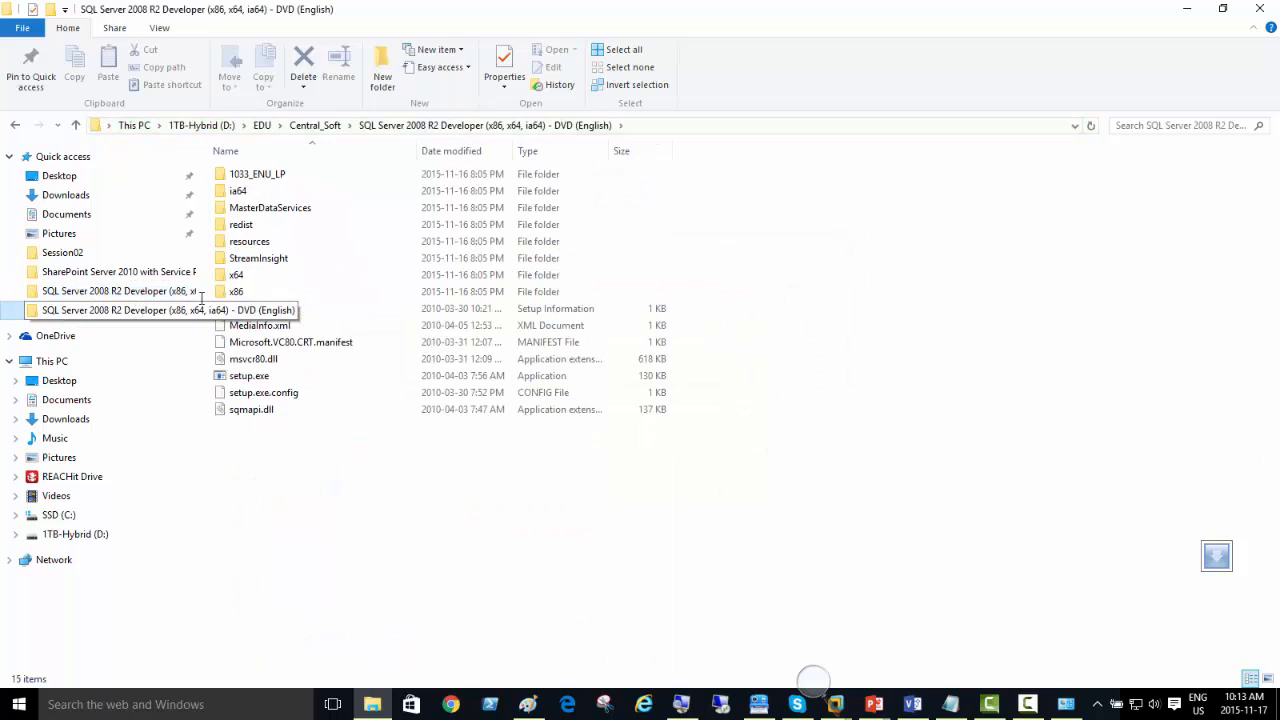
{"action": "left_click", "coordinate": [312, 126]}
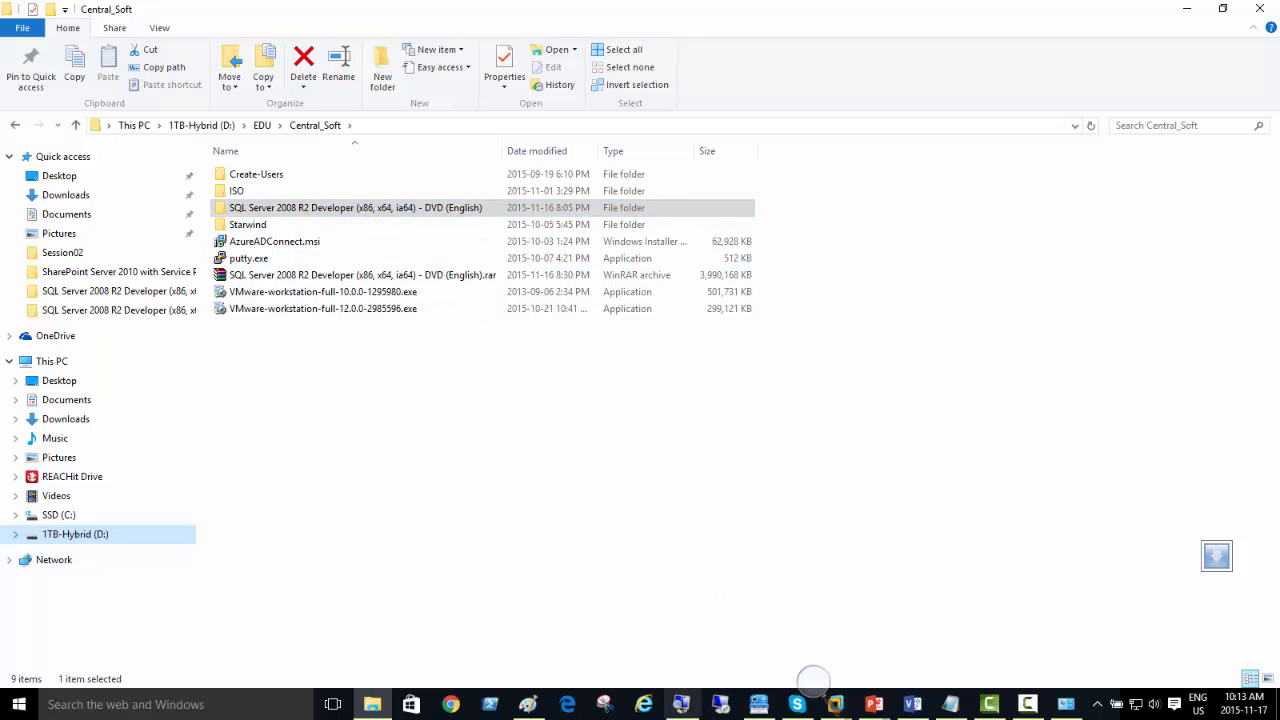
Step: Magnify the screen to 200% to examine the SQL Server 2008 R2 Developer folder in Central_Soft, then restore normal magnification
{"action": "left_click", "coordinate": [682, 702]}
{"action": "left_click", "coordinate": [831, 692]}
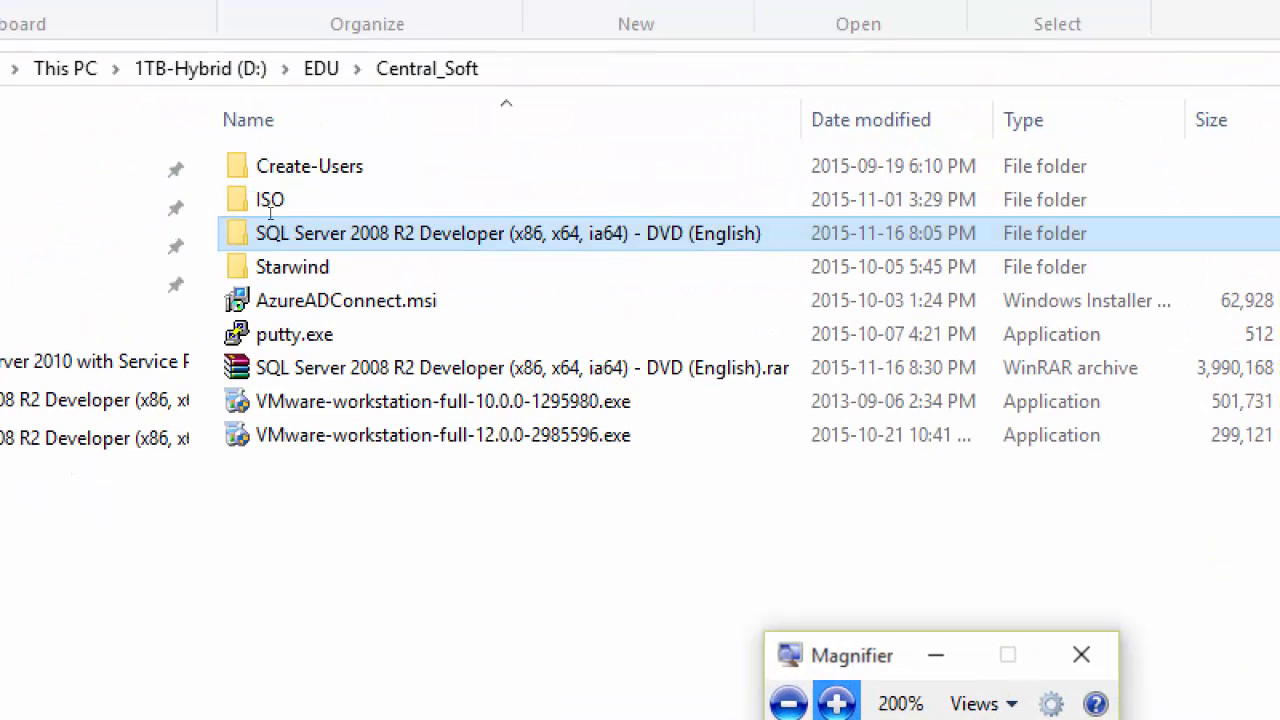
{"action": "left_click", "coordinate": [347, 218]}
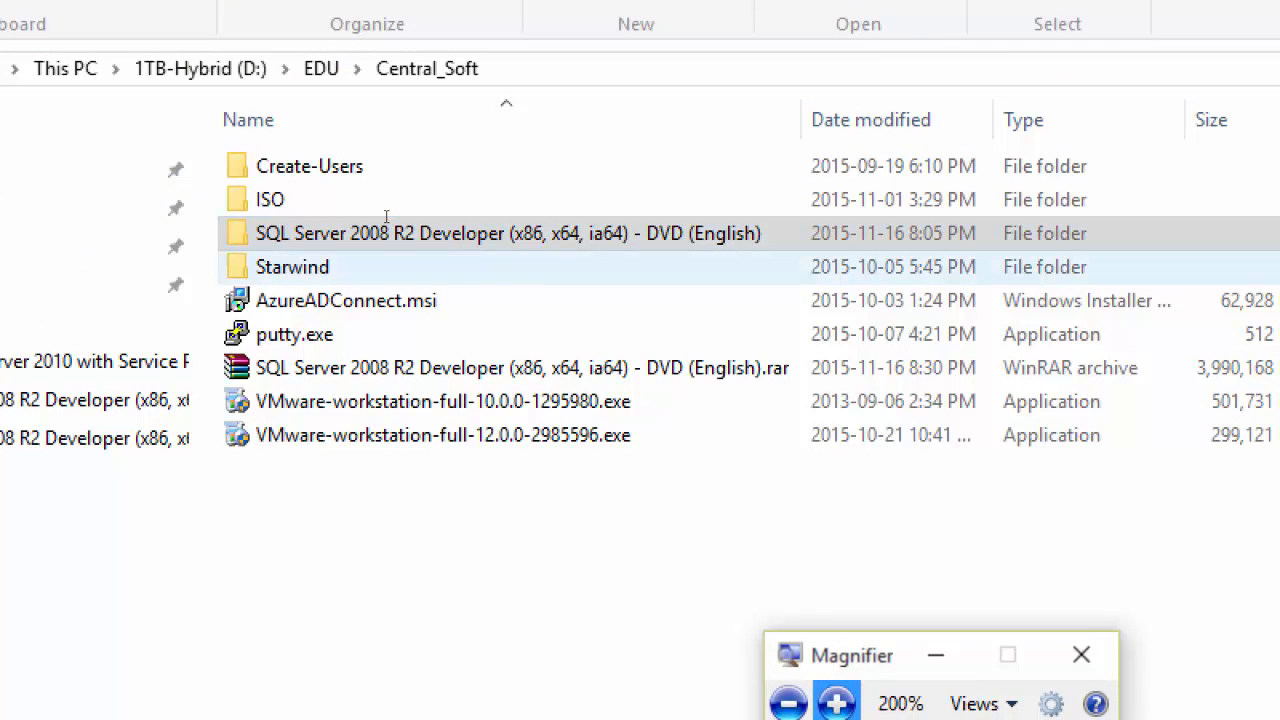
{"action": "left_click", "coordinate": [383, 217]}
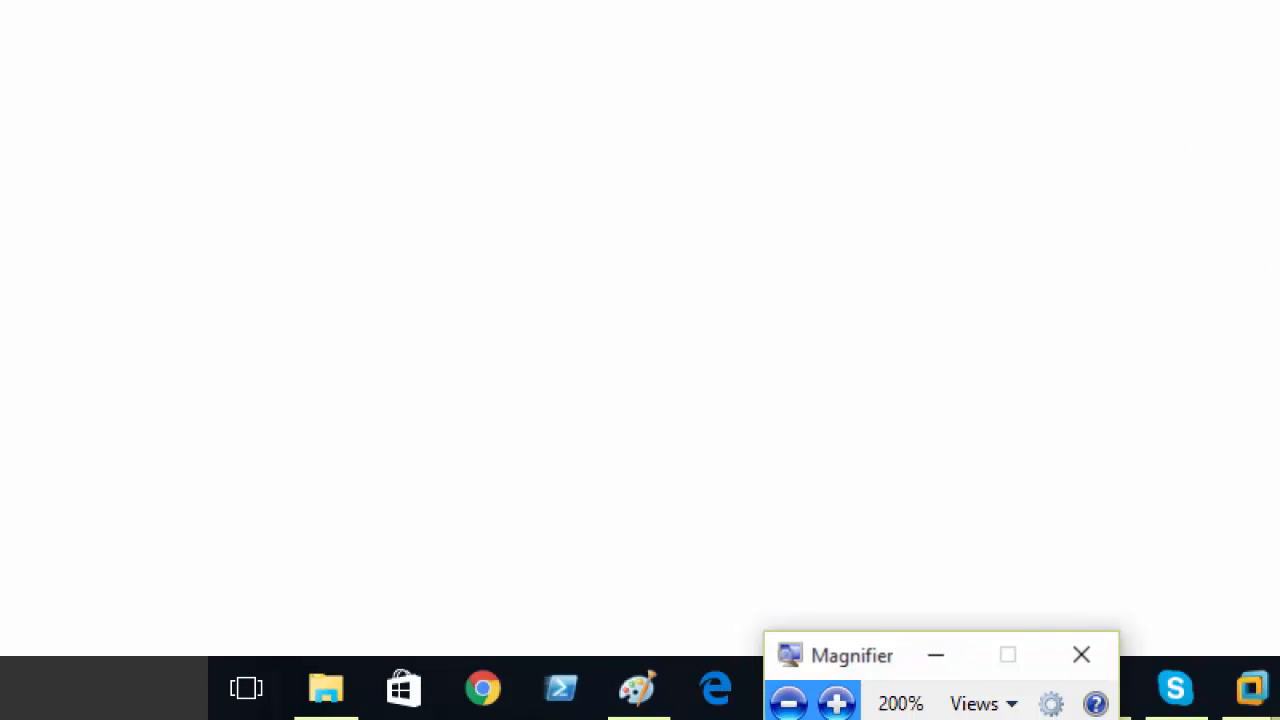
{"action": "left_click", "coordinate": [788, 703]}
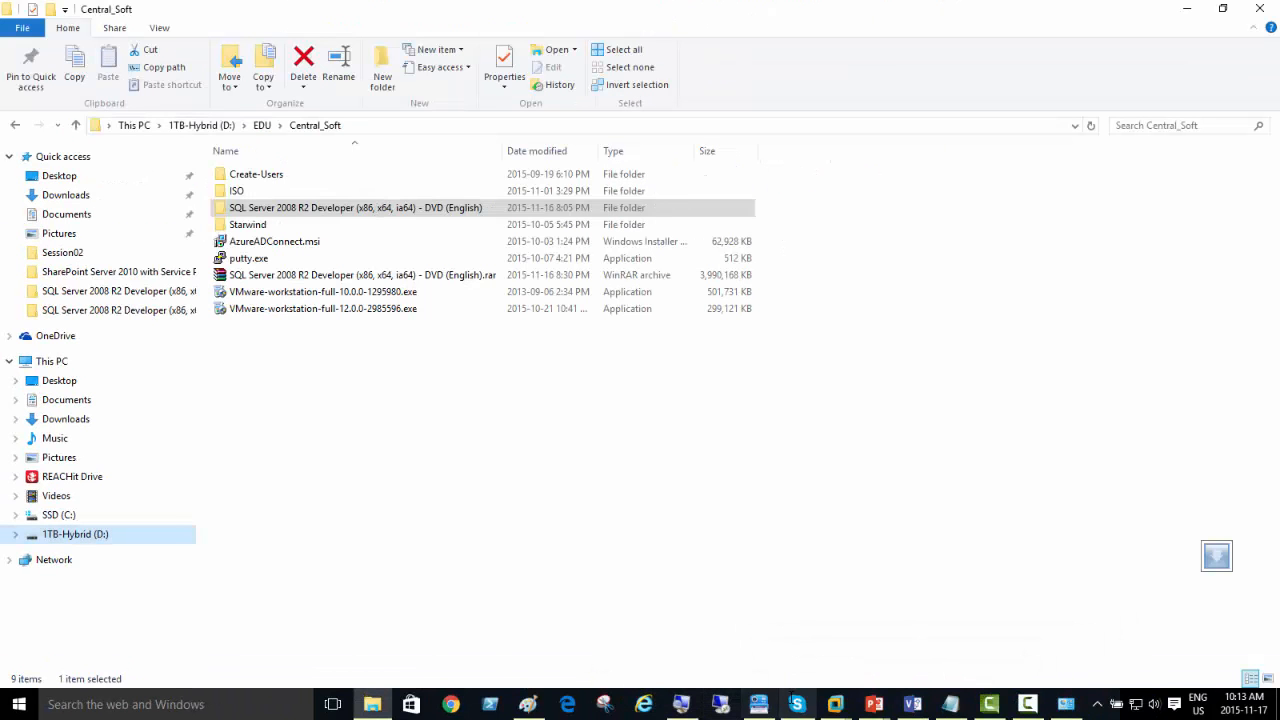
Step: Switch to Server03 in VMware Workstation and open D > EDU > Central_Soft > SQL Server 2008 R2 Developer DVD folder on the Z: shared drive
{"action": "mouse_move", "coordinate": [845, 684]}
{"action": "left_click", "coordinate": [978, 637]}
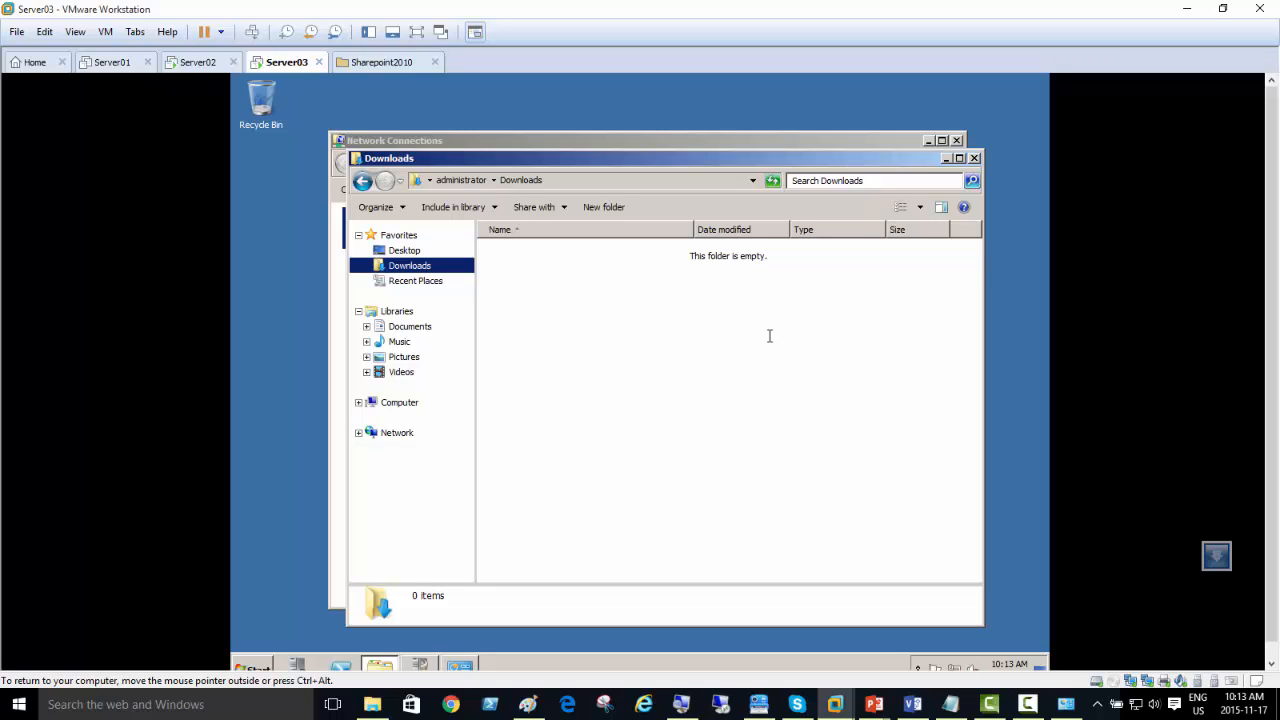
{"action": "left_click", "coordinate": [400, 402]}
{"action": "double_click", "coordinate": [587, 386]}
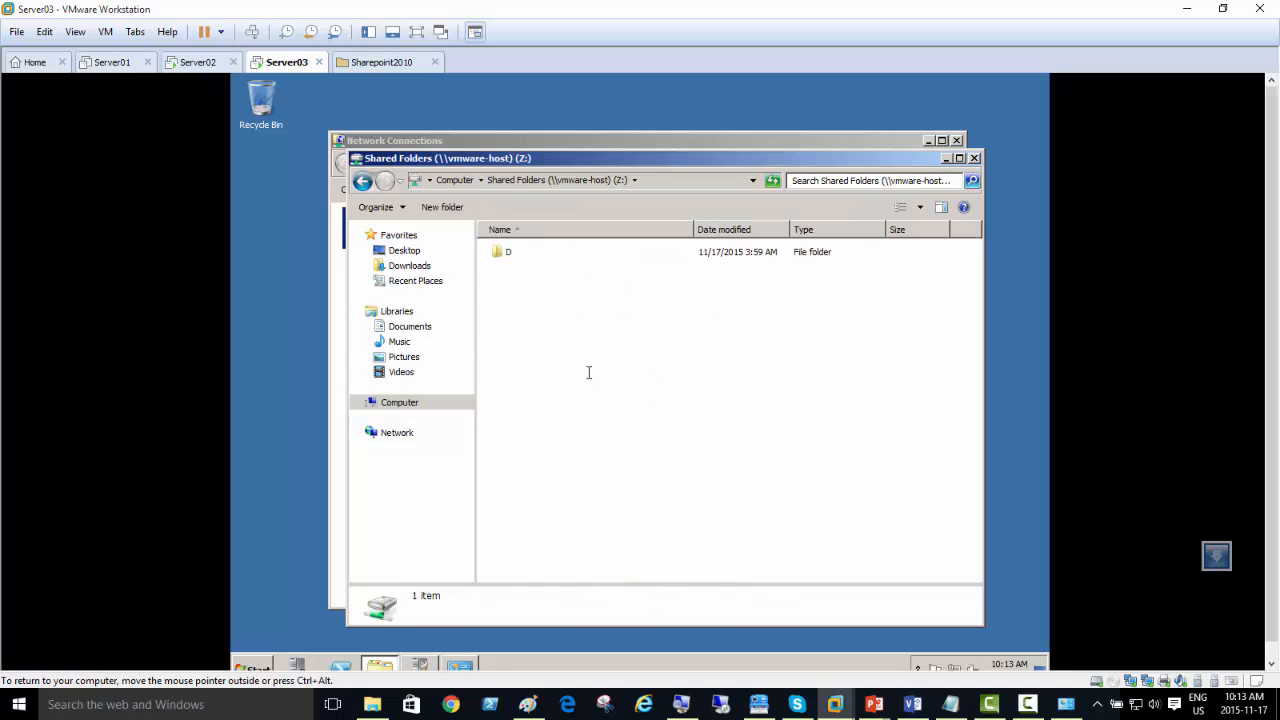
{"action": "double_click", "coordinate": [499, 252]}
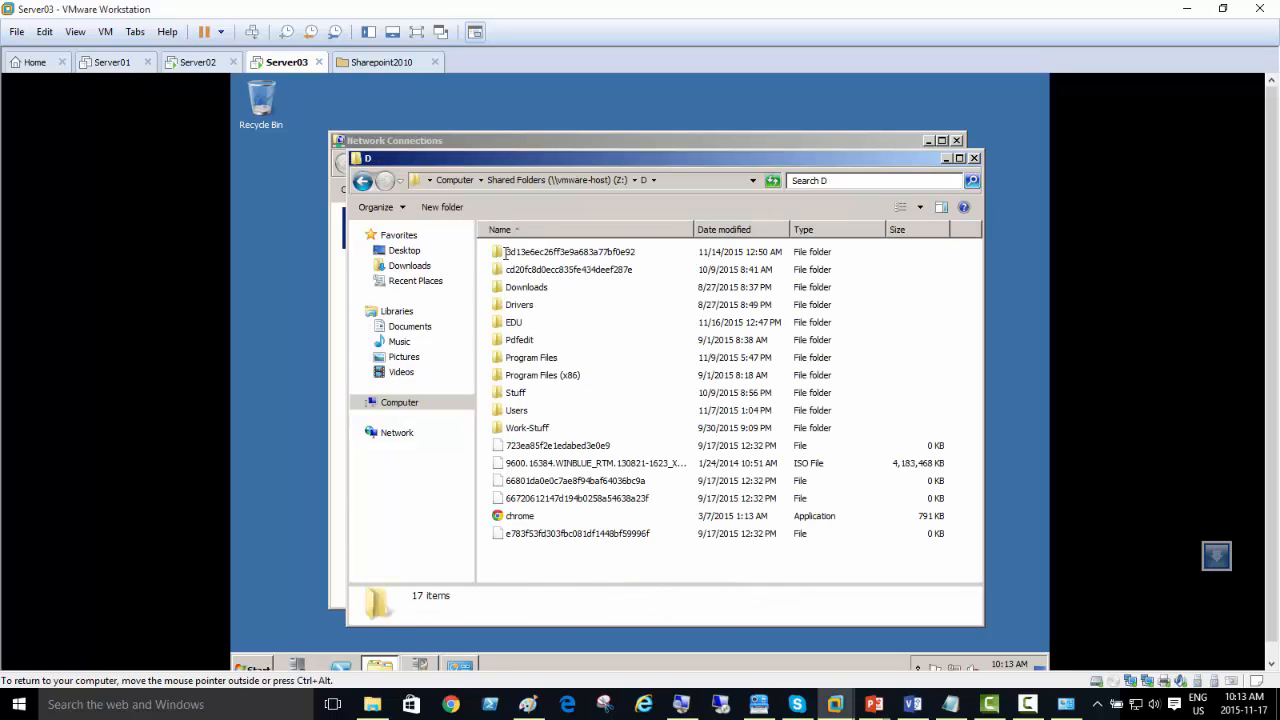
{"action": "double_click", "coordinate": [529, 324]}
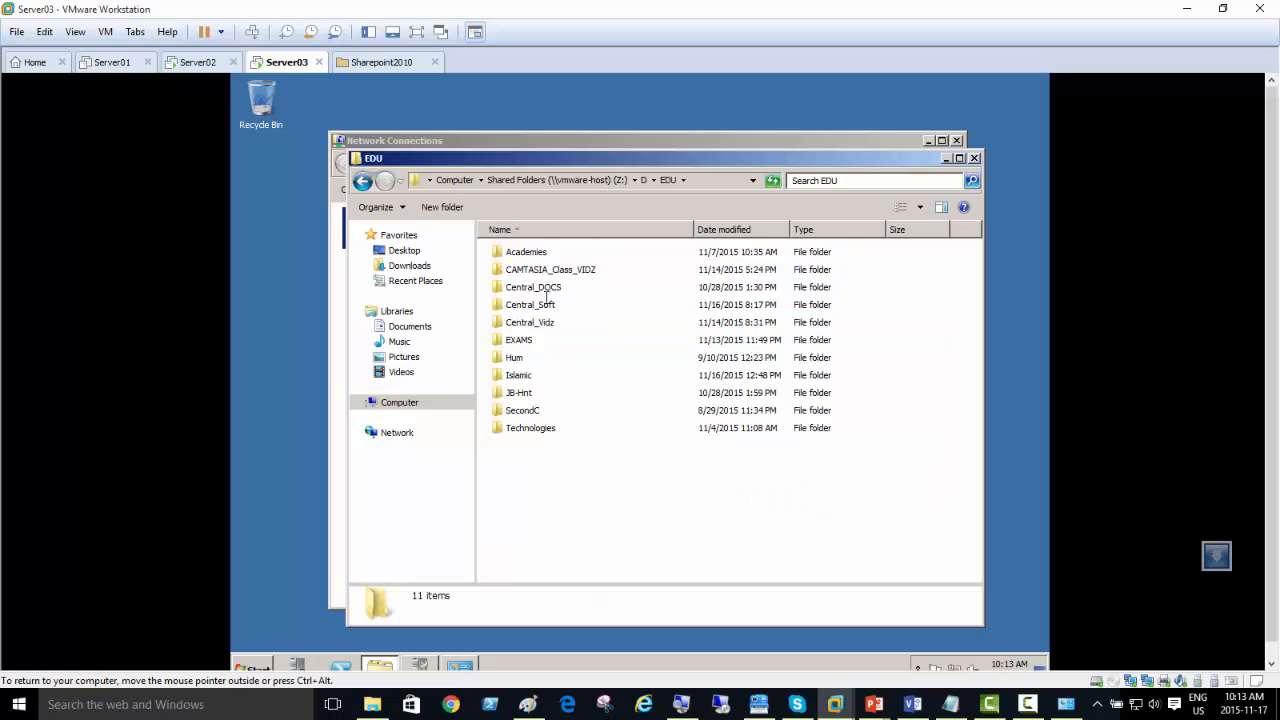
{"action": "double_click", "coordinate": [555, 305]}
{"action": "left_click", "coordinate": [600, 290]}
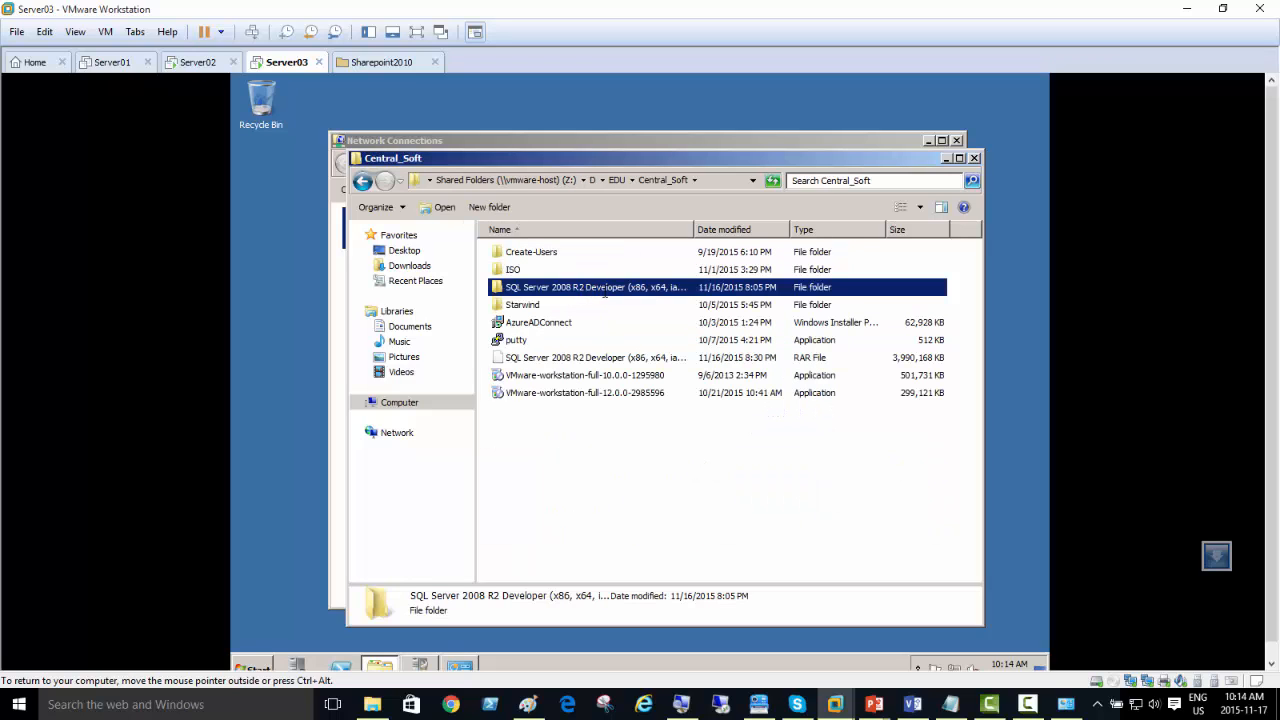
{"action": "double_click", "coordinate": [604, 292]}
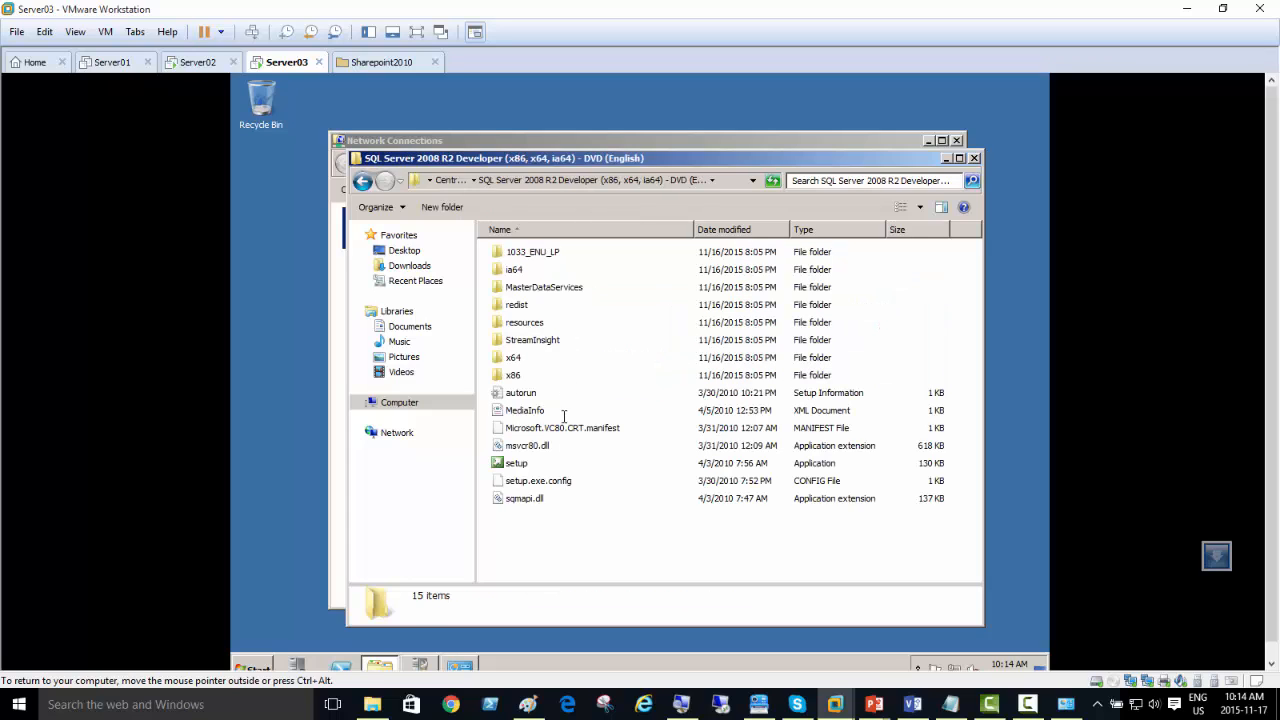
Step: Run the SQL Server 2008 R2 setup application from the DVD folder and allow it through the security warning
{"action": "left_click", "coordinate": [522, 466]}
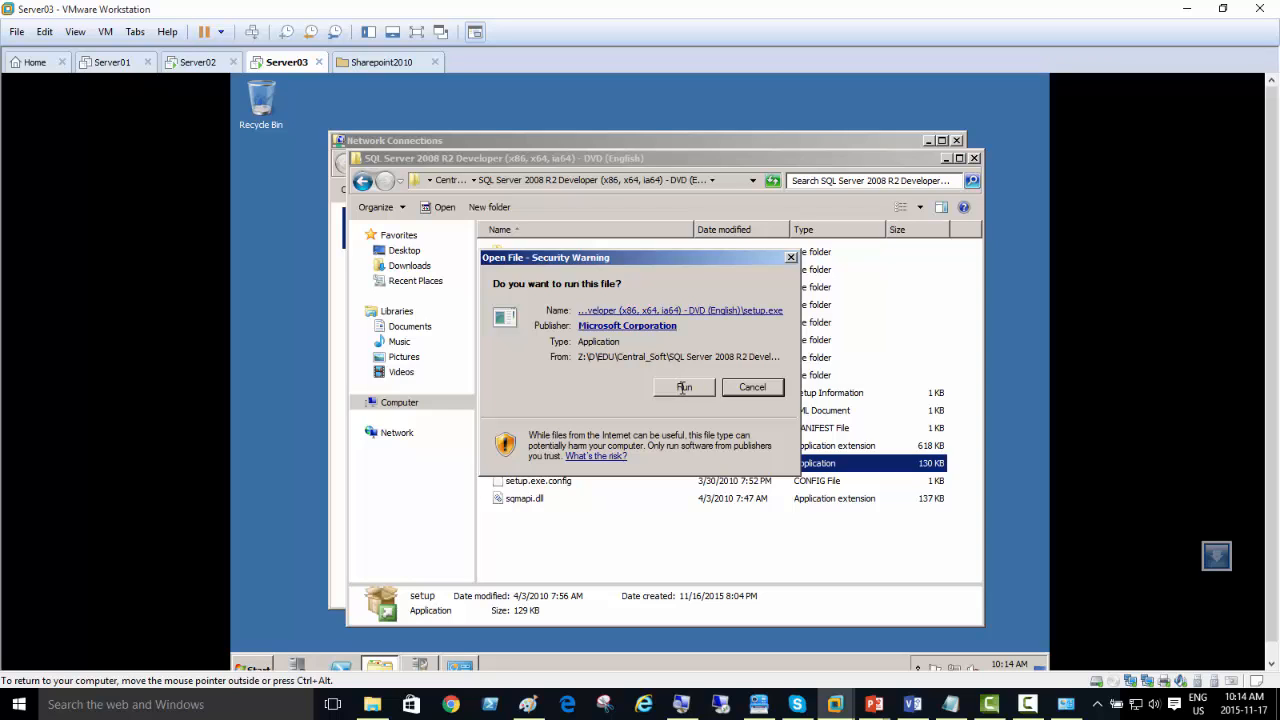
{"action": "left_click", "coordinate": [684, 387]}
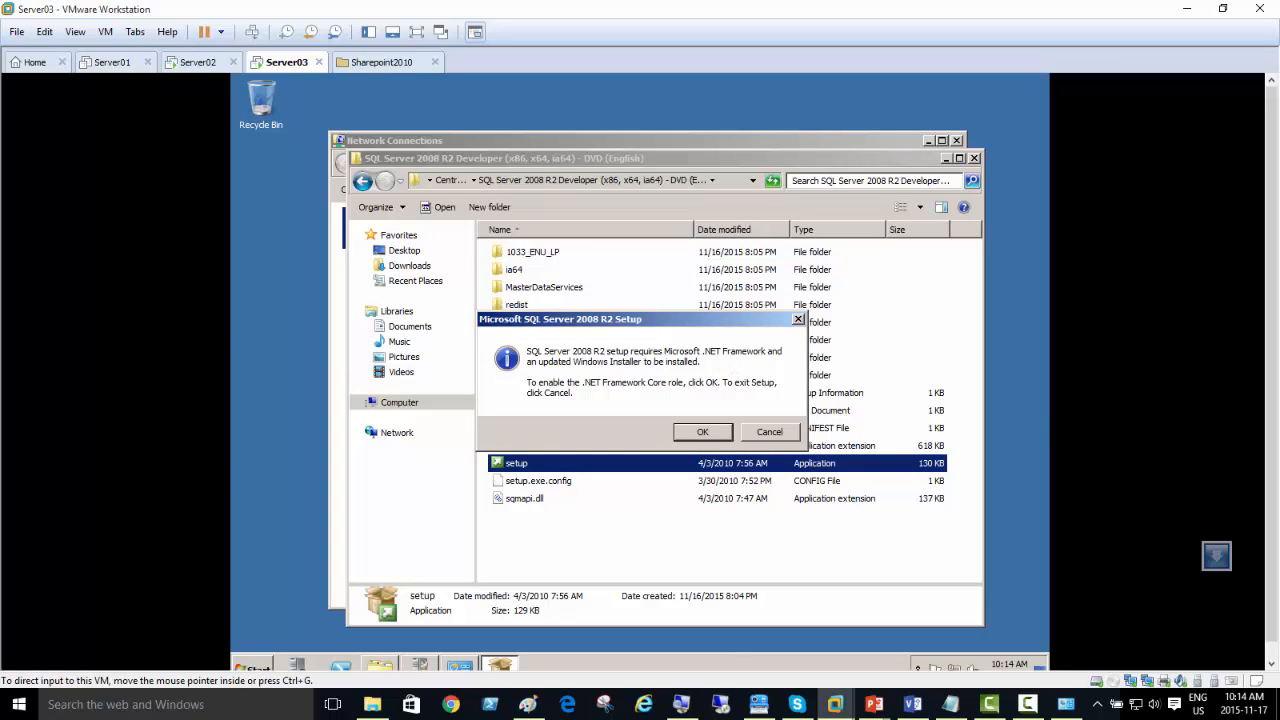
{"action": "scroll", "coordinate": [1271, 325], "scroll_direction": "down", "scroll_amount": 1}
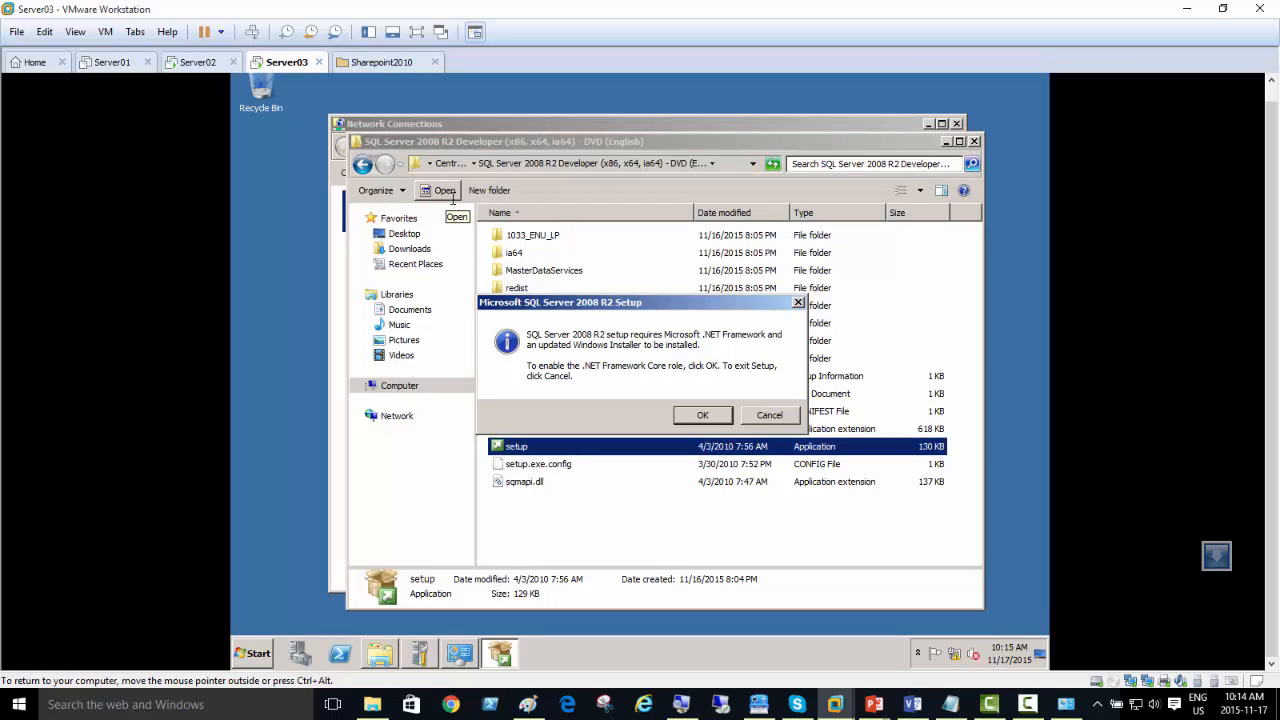
Step: Inspect Network Adapter 2 in Server03's virtual machine settings and close the settings without changes
{"action": "right_click", "coordinate": [281, 64]}
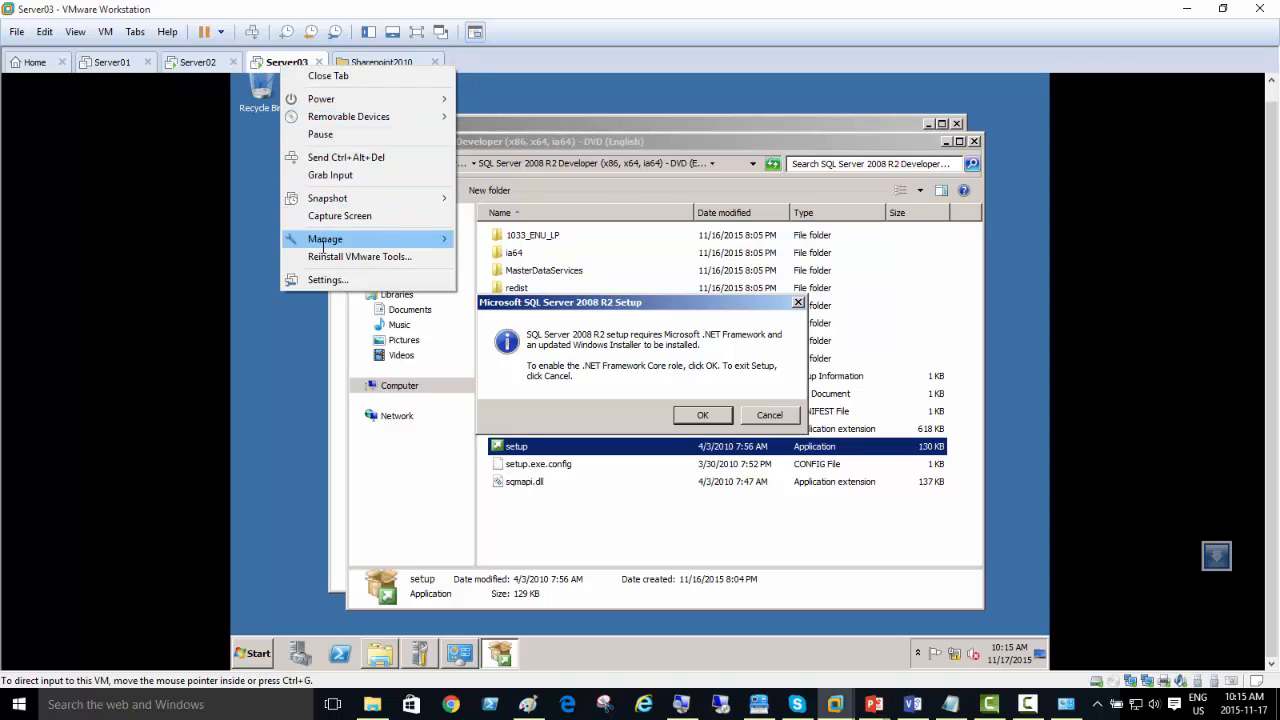
{"action": "left_click", "coordinate": [327, 280]}
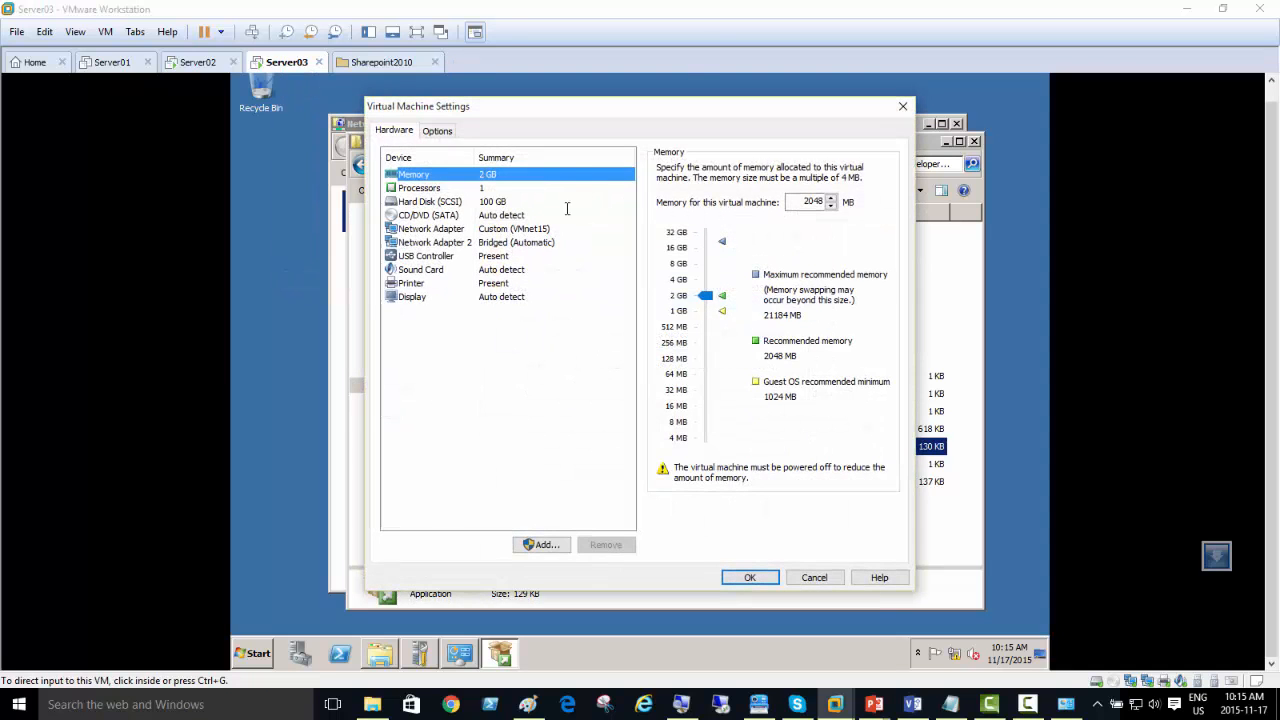
{"action": "left_click", "coordinate": [520, 253]}
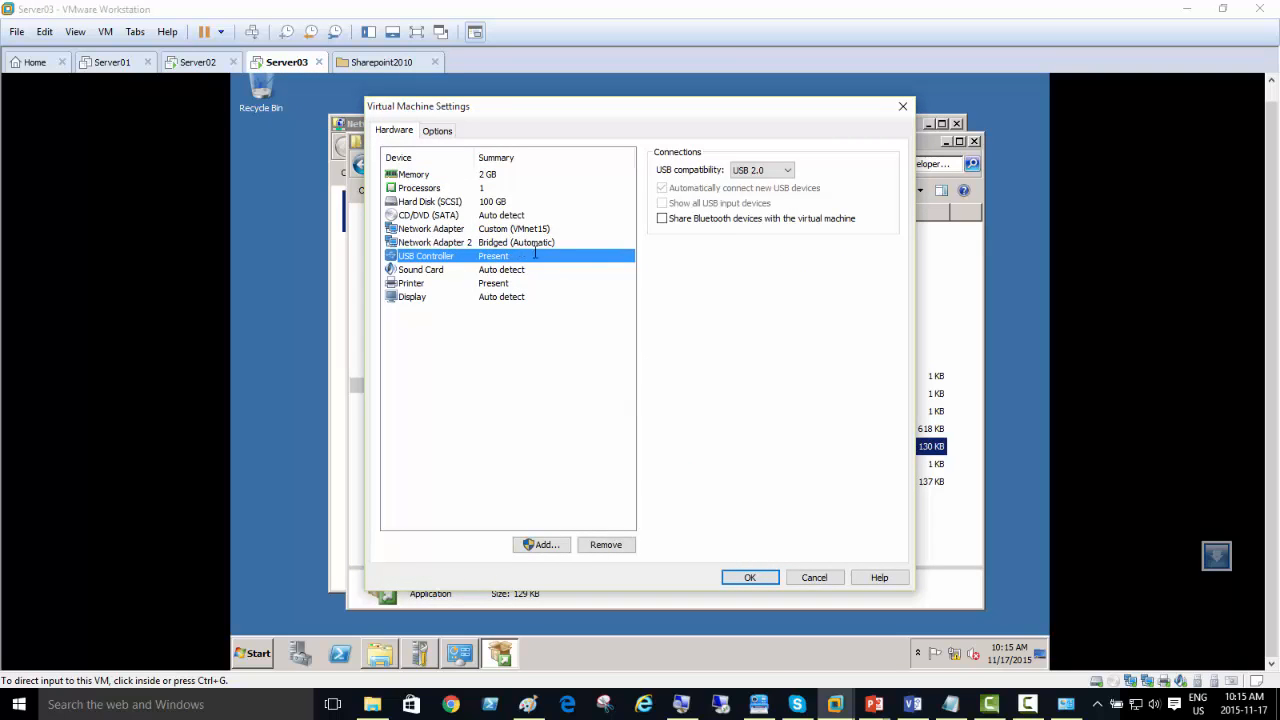
{"action": "left_click", "coordinate": [530, 242]}
{"action": "left_click", "coordinate": [814, 577]}
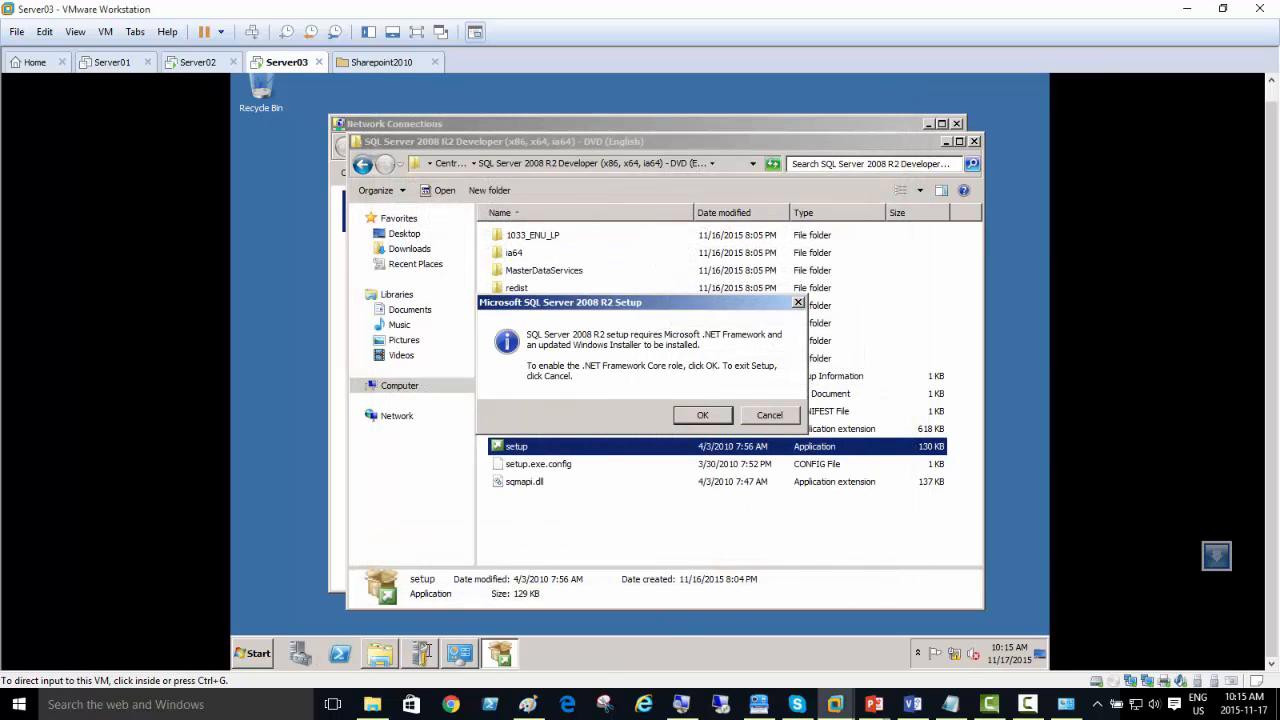
Step: Open the adapter list from Server03's Network and Sharing Center and select the Internet connection to check its status
{"action": "right_click", "coordinate": [954, 653]}
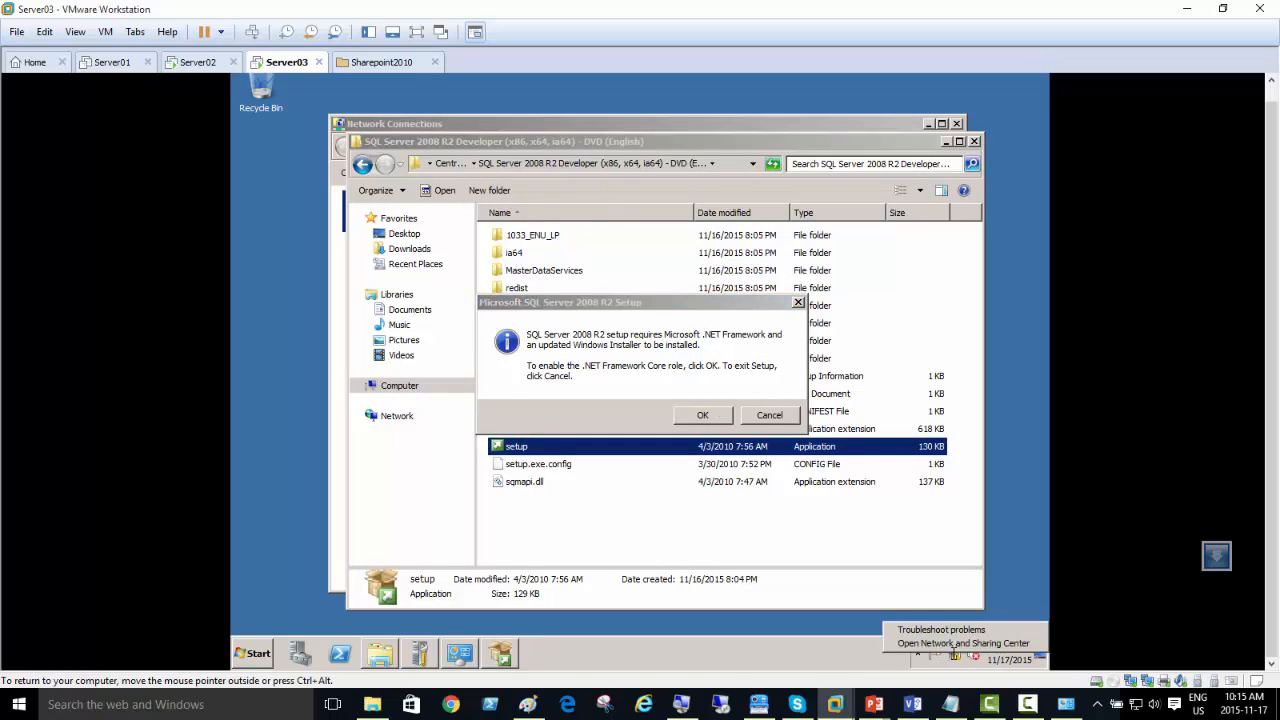
{"action": "left_click", "coordinate": [962, 643]}
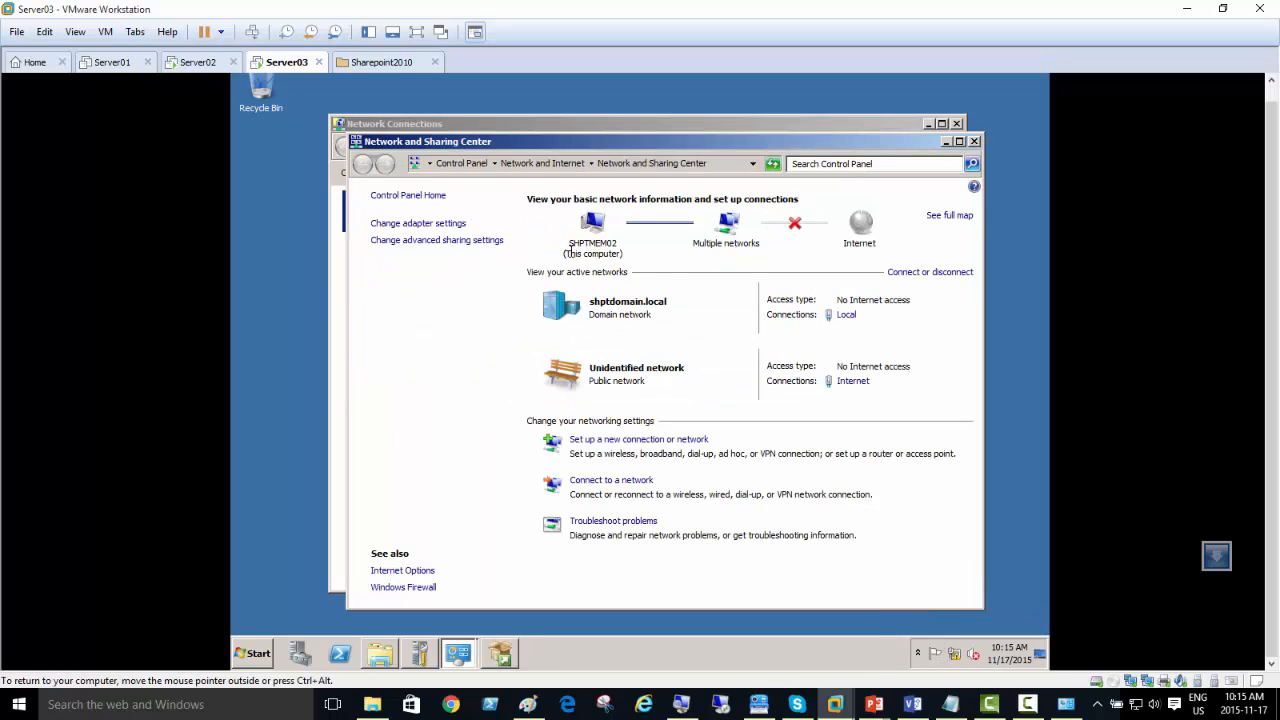
{"action": "left_click", "coordinate": [386, 223]}
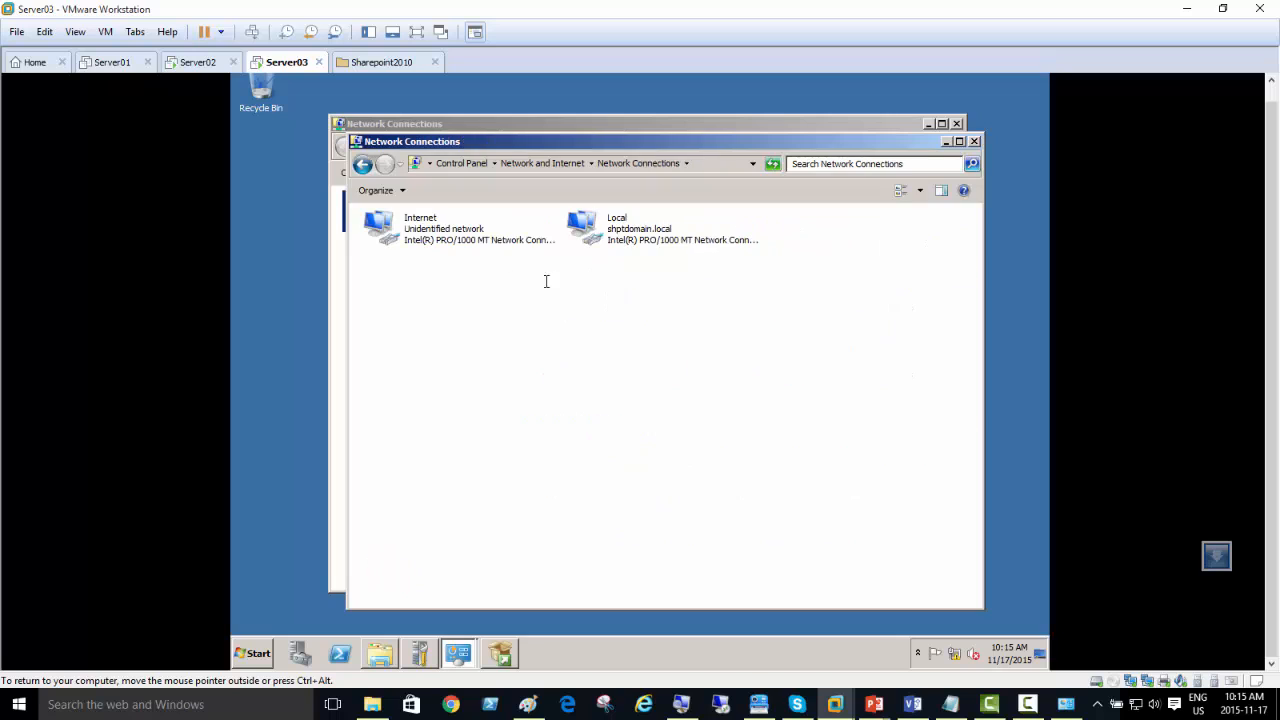
{"action": "left_click", "coordinate": [420, 229]}
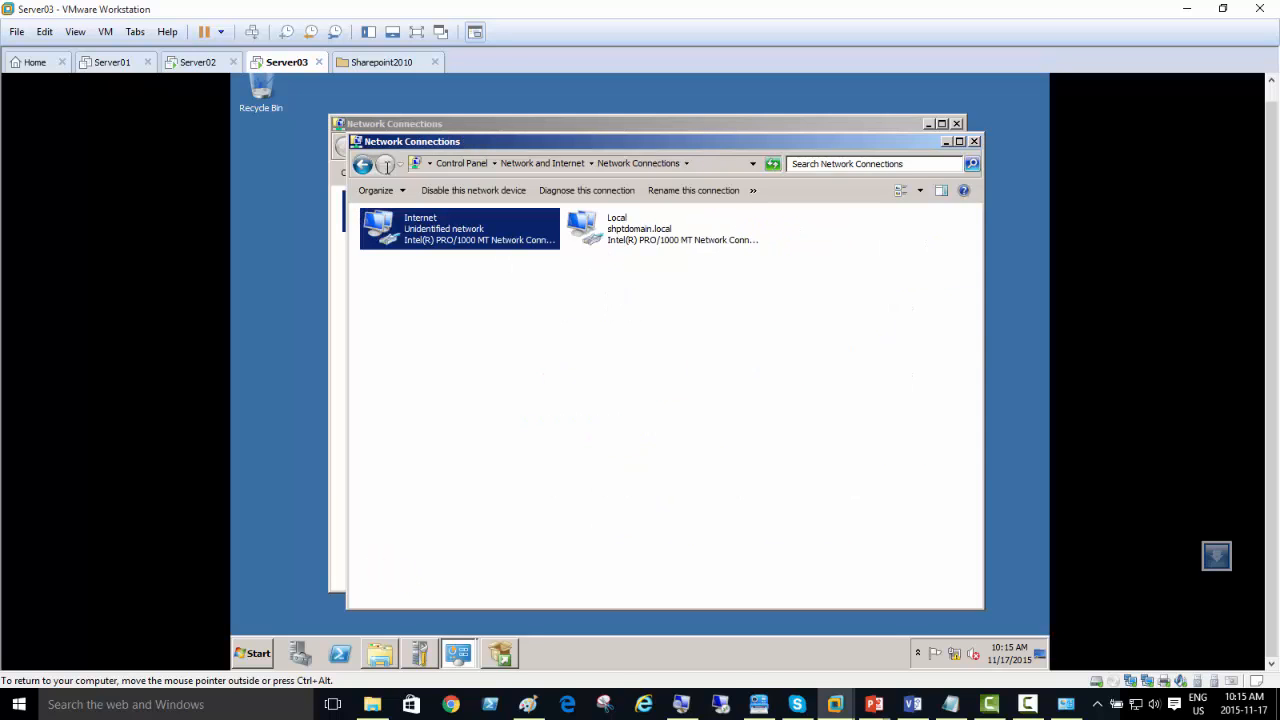
Step: Connect Server03's Network Adapter 2 to the custom virtual network VMnet8 (NAT) and apply the settings
{"action": "right_click", "coordinate": [279, 62]}
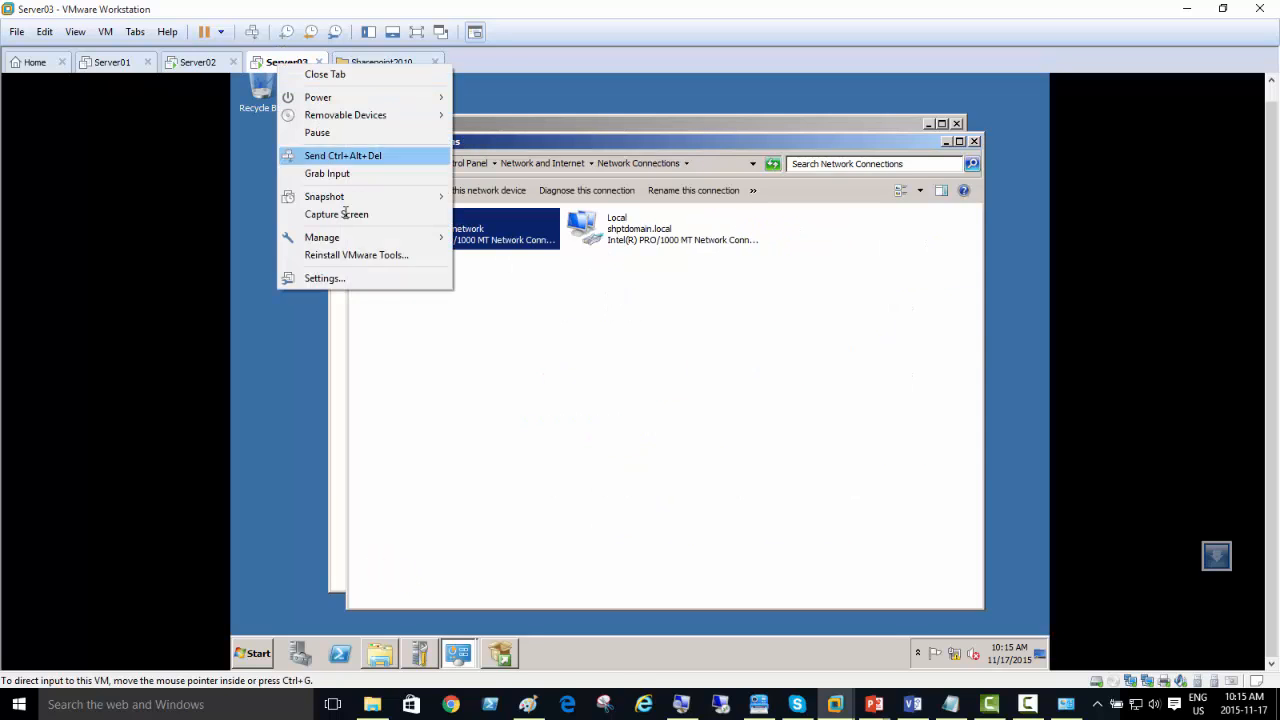
{"action": "left_click", "coordinate": [340, 281]}
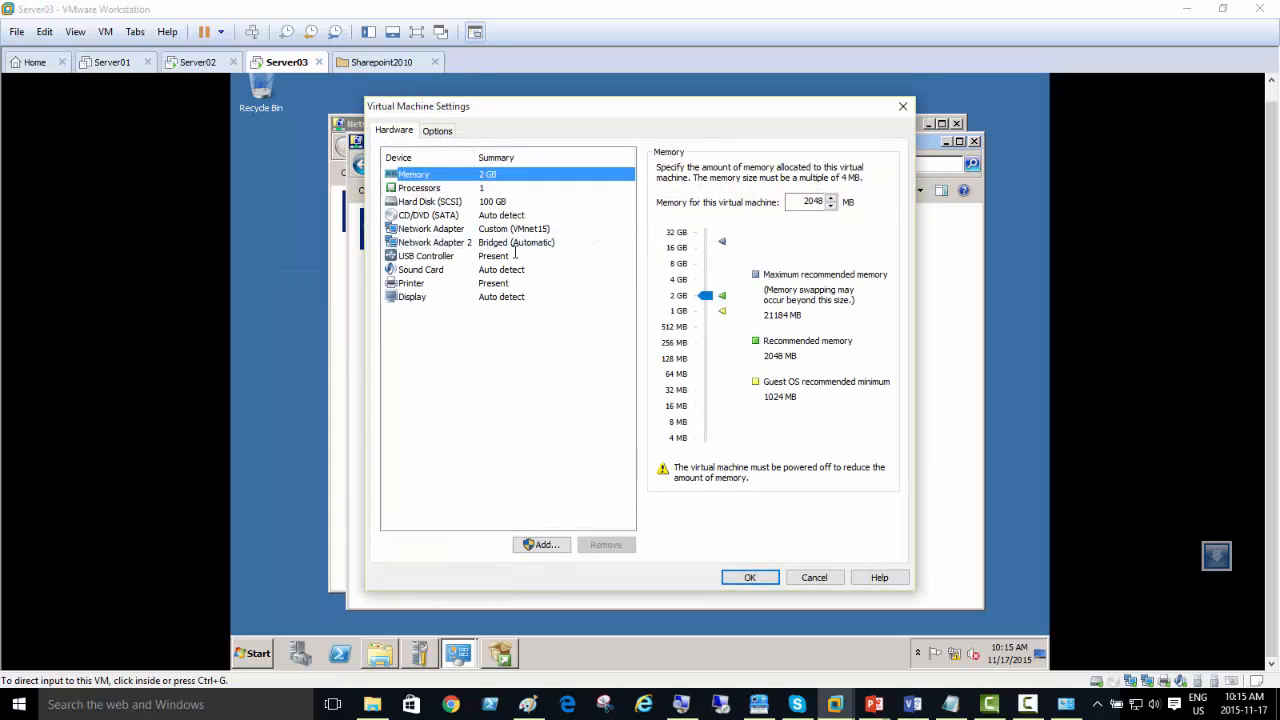
{"action": "left_click", "coordinate": [515, 243]}
{"action": "left_click", "coordinate": [662, 297]}
{"action": "left_click", "coordinate": [705, 317]}
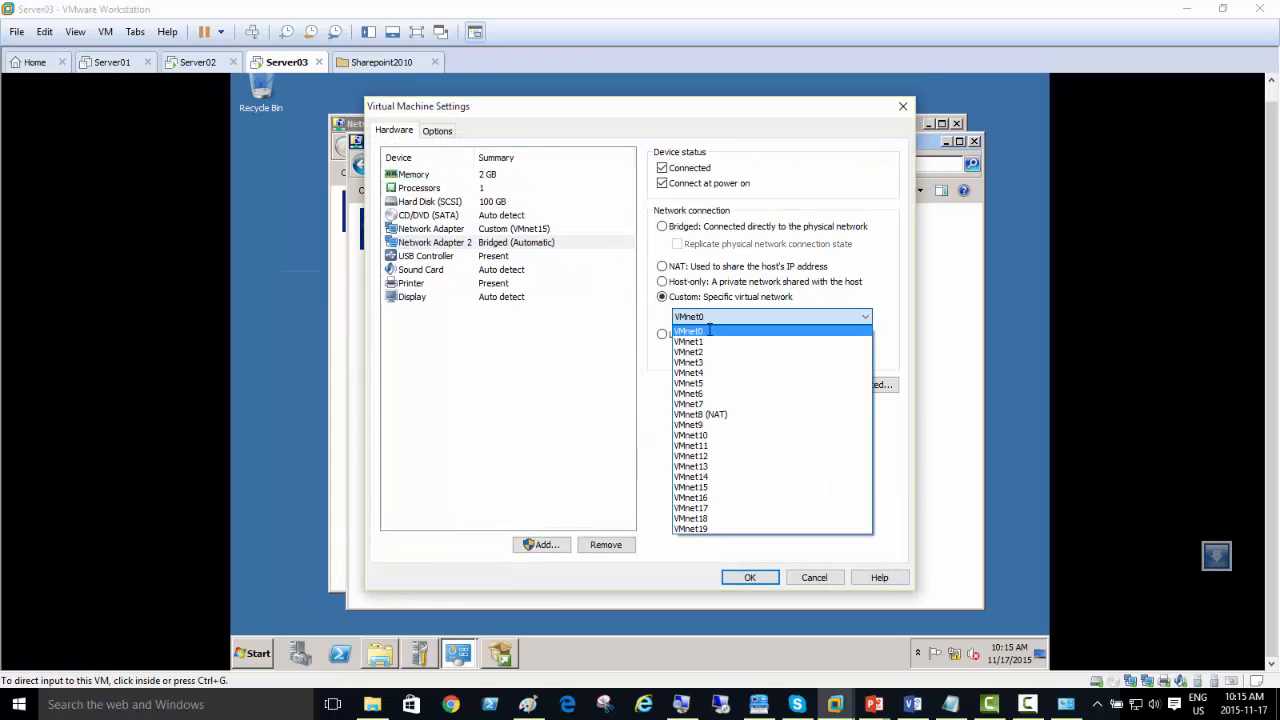
{"action": "left_click", "coordinate": [738, 413]}
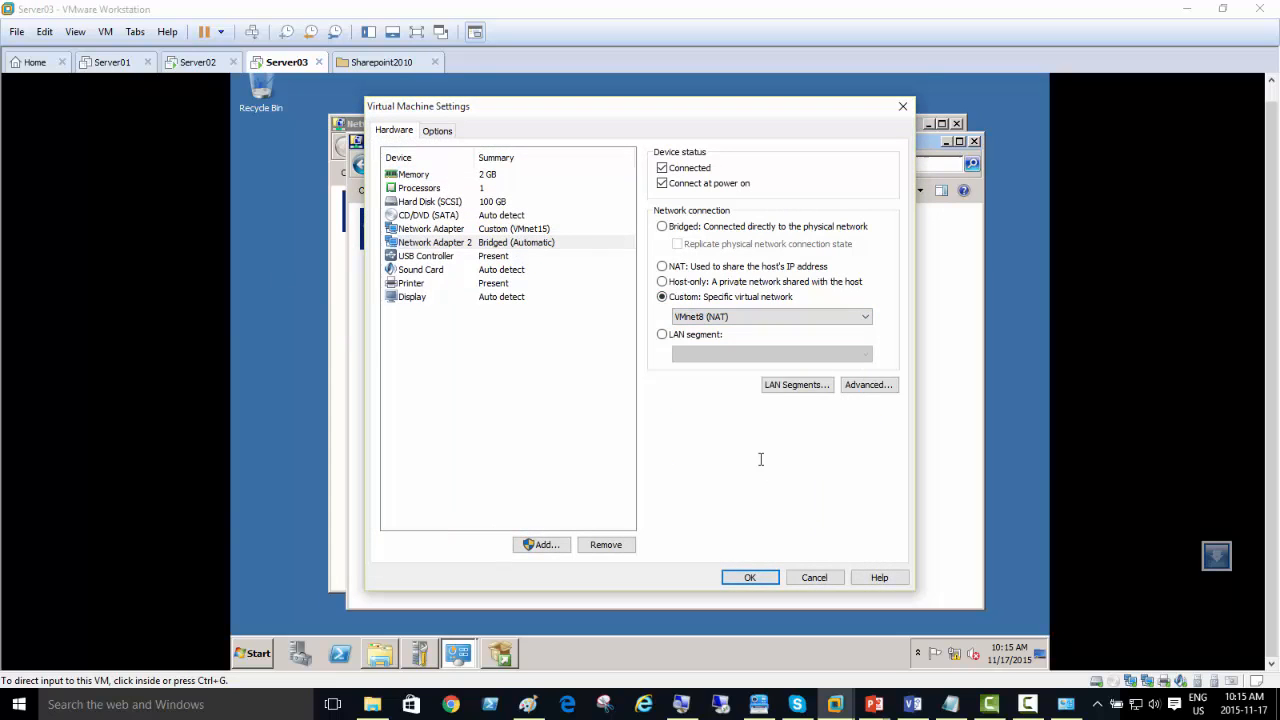
{"action": "left_click", "coordinate": [749, 578]}
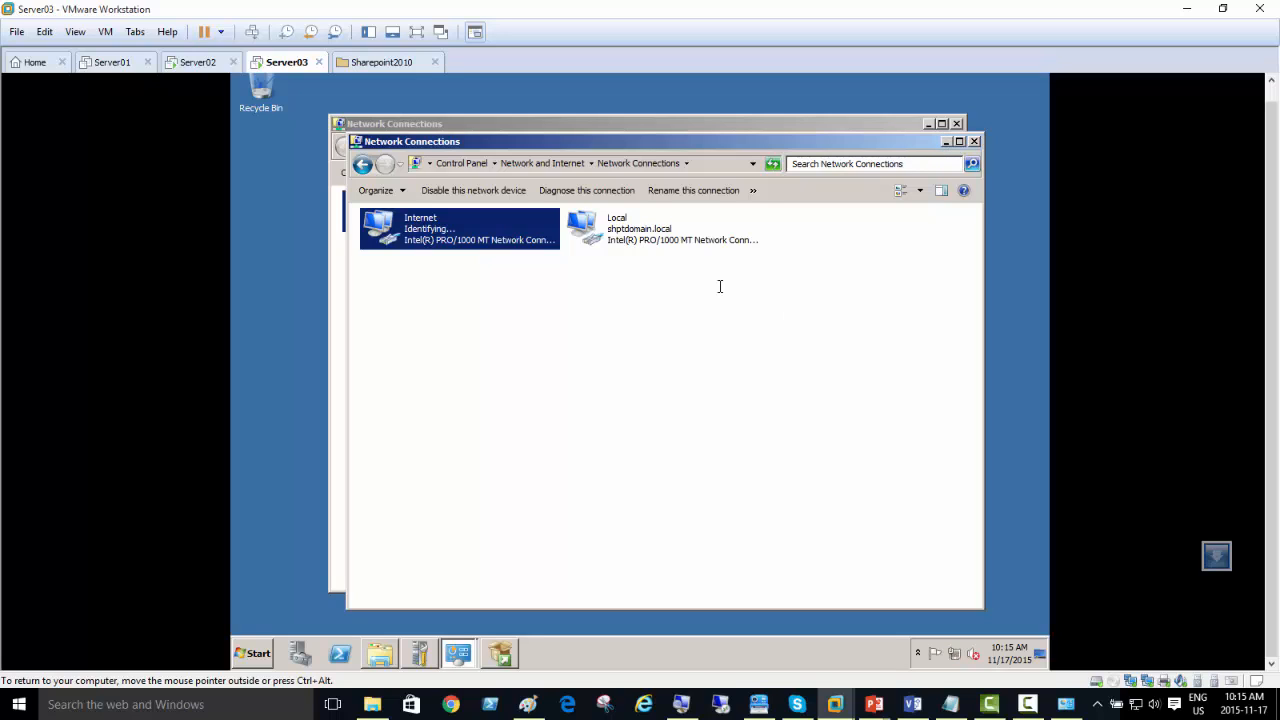
Step: Check Server03's Internet access in the Network and Sharing Center, then minimize its window
{"action": "left_click", "coordinate": [508, 162]}
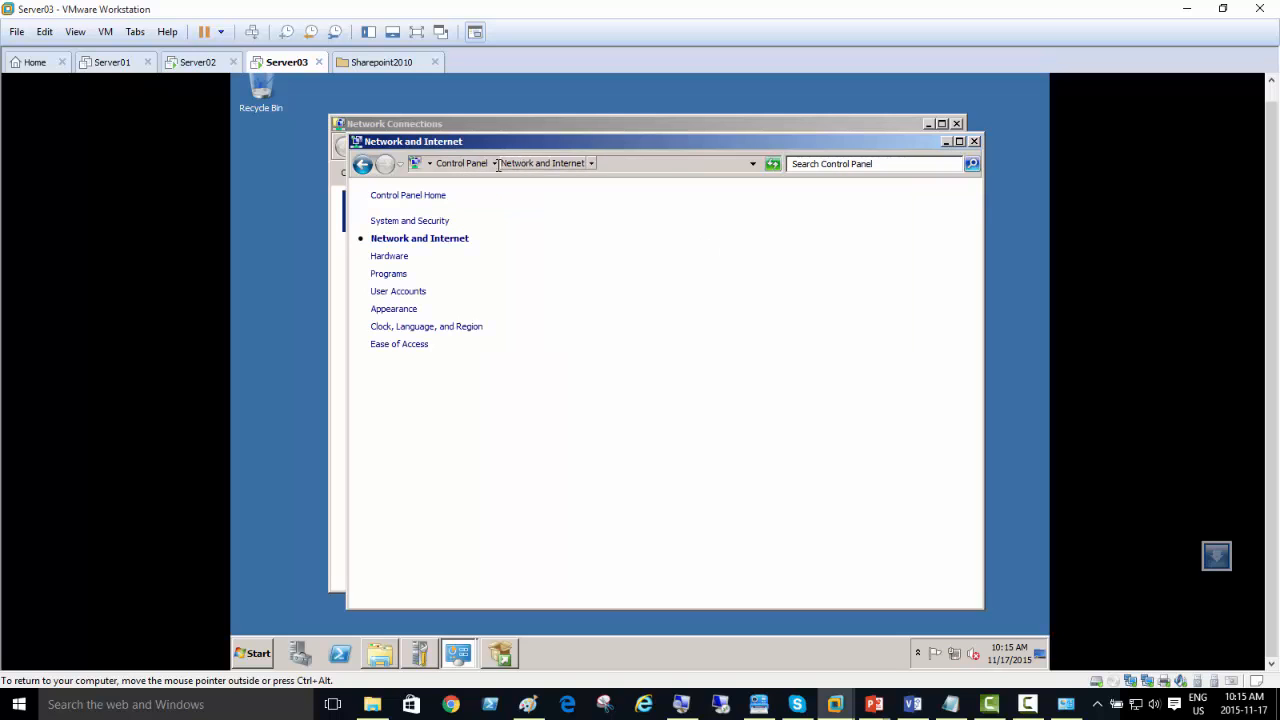
{"action": "left_click", "coordinate": [568, 197]}
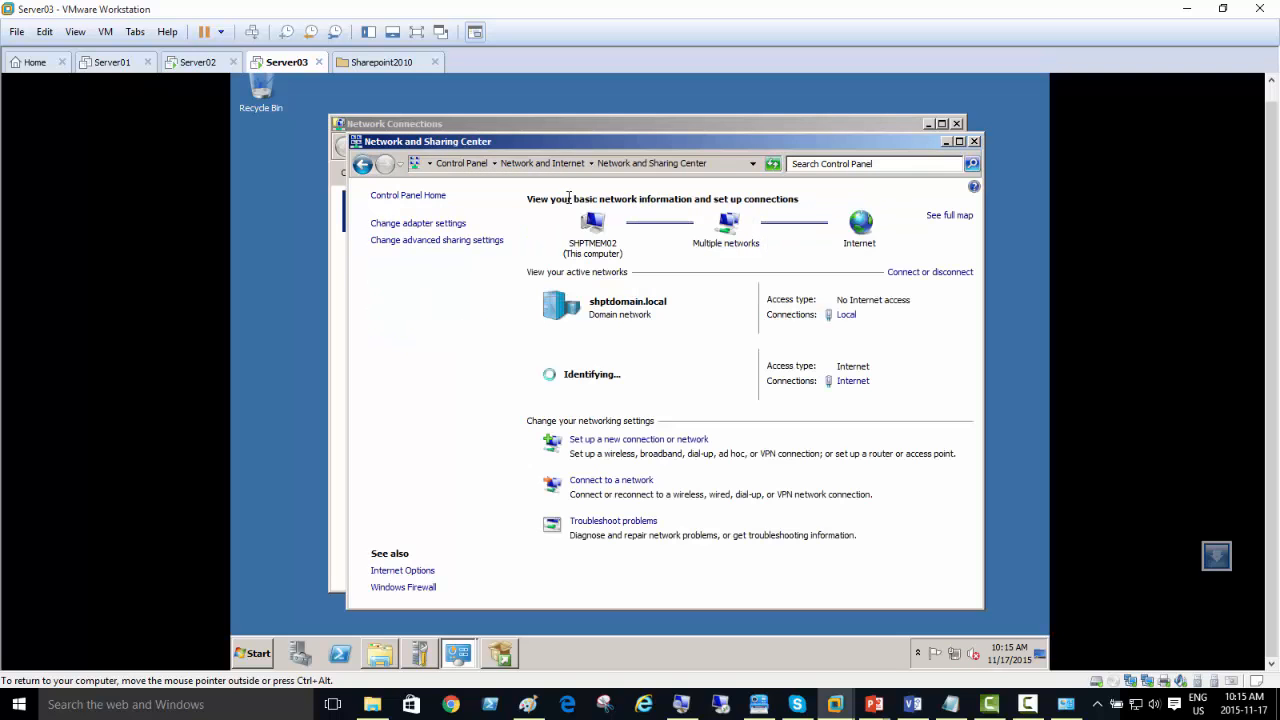
{"action": "left_click", "coordinate": [946, 141]}
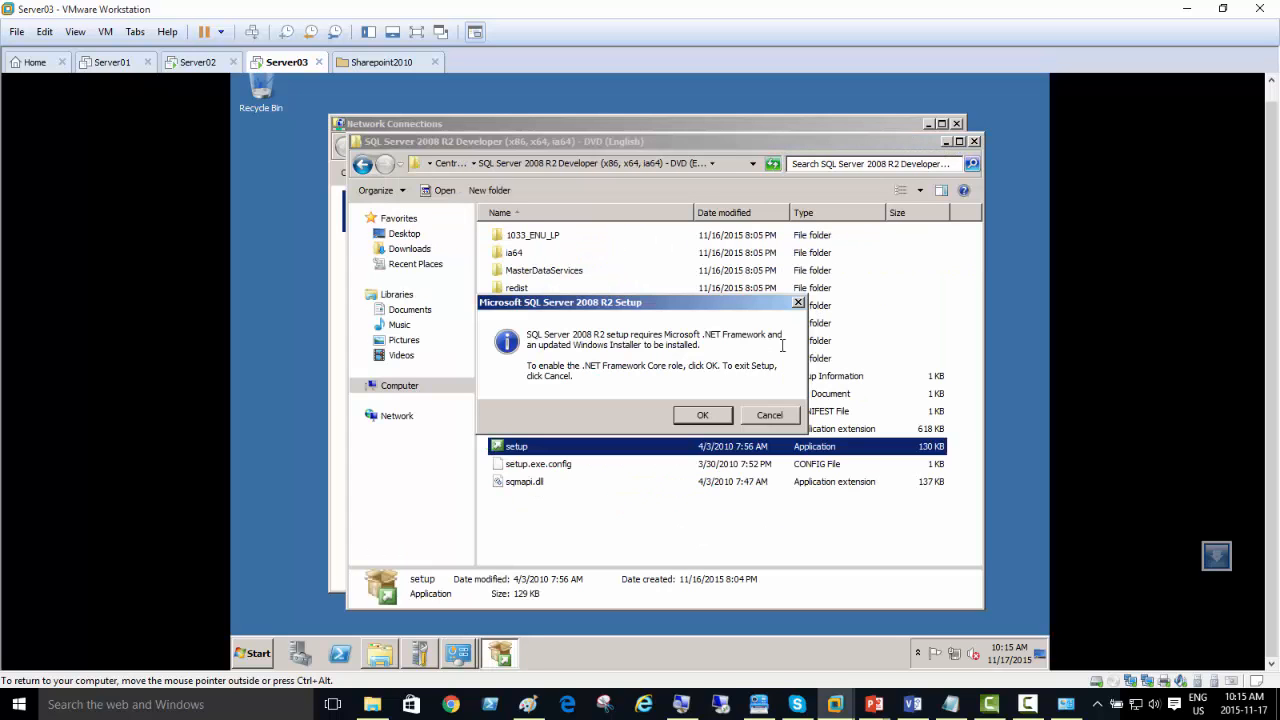
Step: Let setup enable the .NET Framework Core role, then launch a new SQL Server installation and allow it to run
{"action": "left_click", "coordinate": [716, 417]}
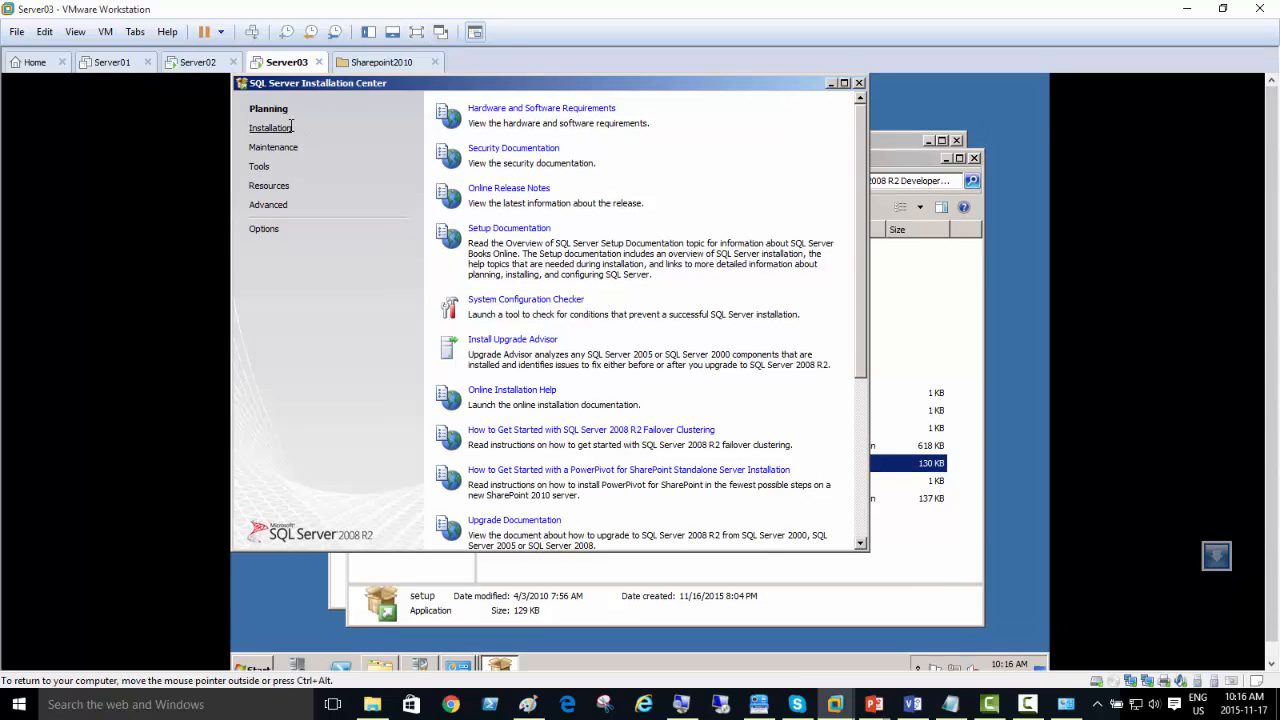
{"action": "left_click", "coordinate": [268, 128]}
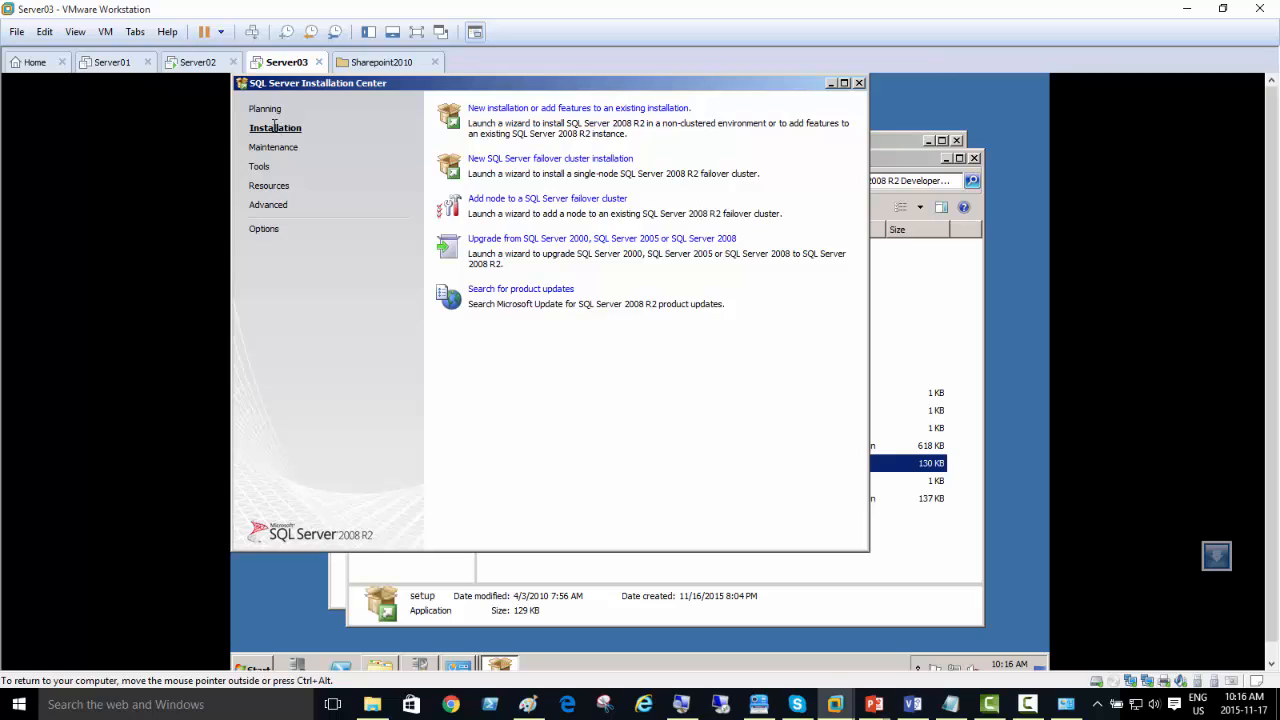
{"action": "left_click", "coordinate": [563, 108]}
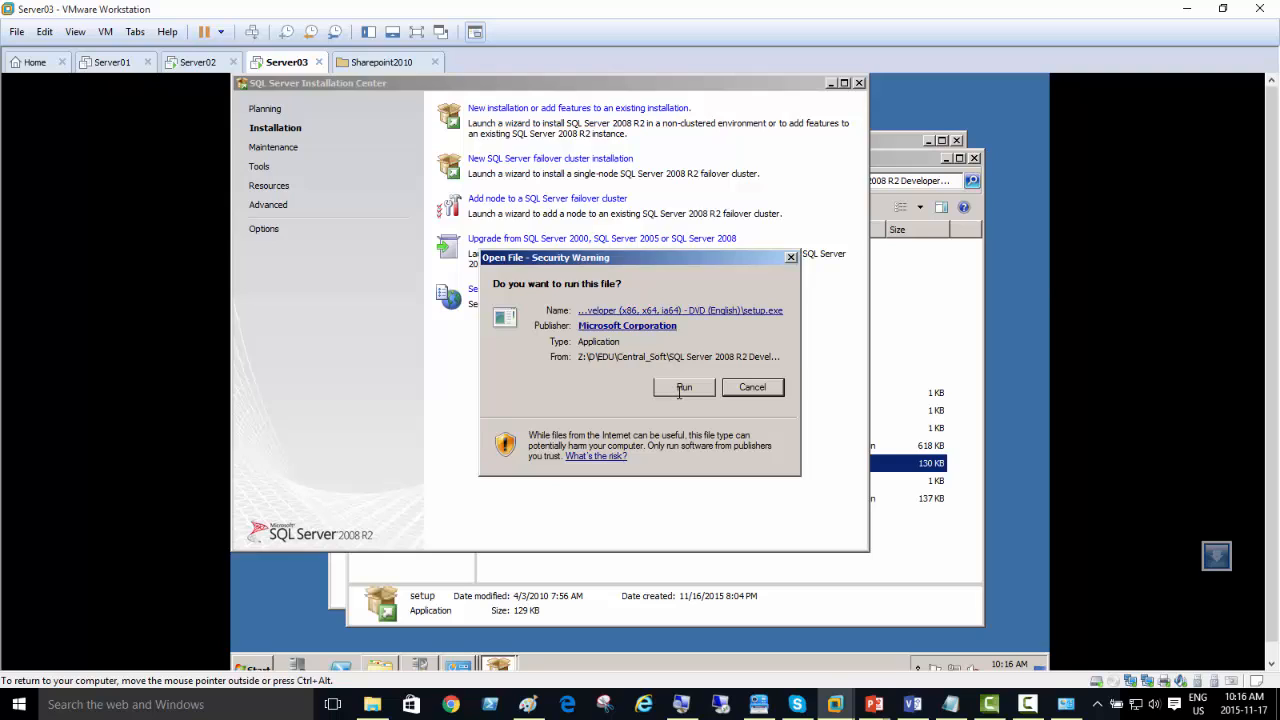
{"action": "left_click", "coordinate": [682, 389]}
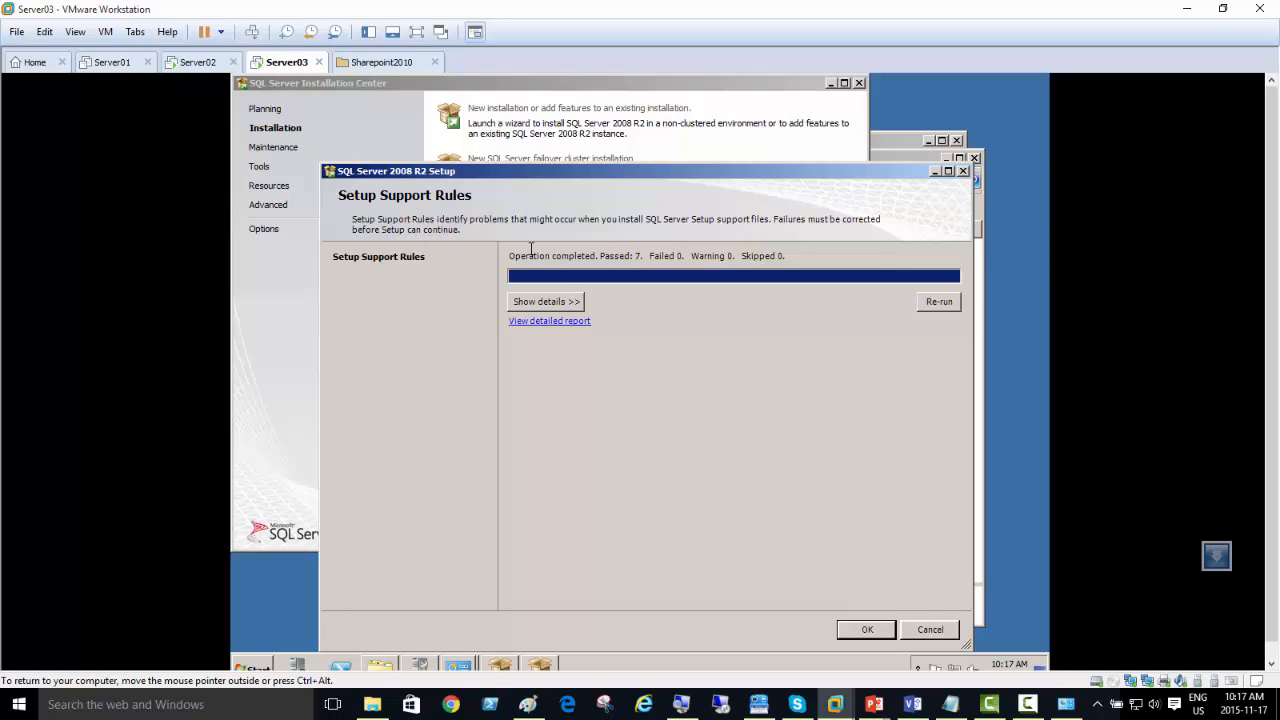
Step: Review the Setup Support Rules details, then proceed through the Product Key page with the prefilled key
{"action": "left_click", "coordinate": [565, 303]}
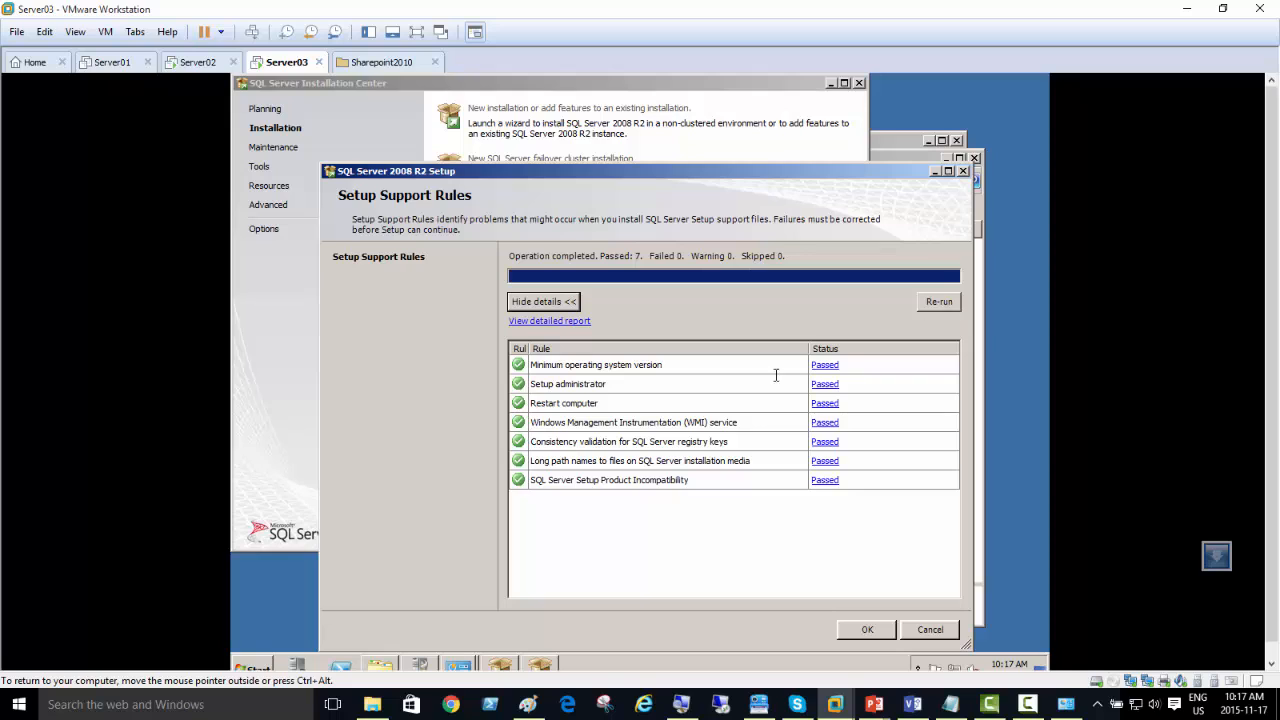
{"action": "left_click", "coordinate": [868, 630]}
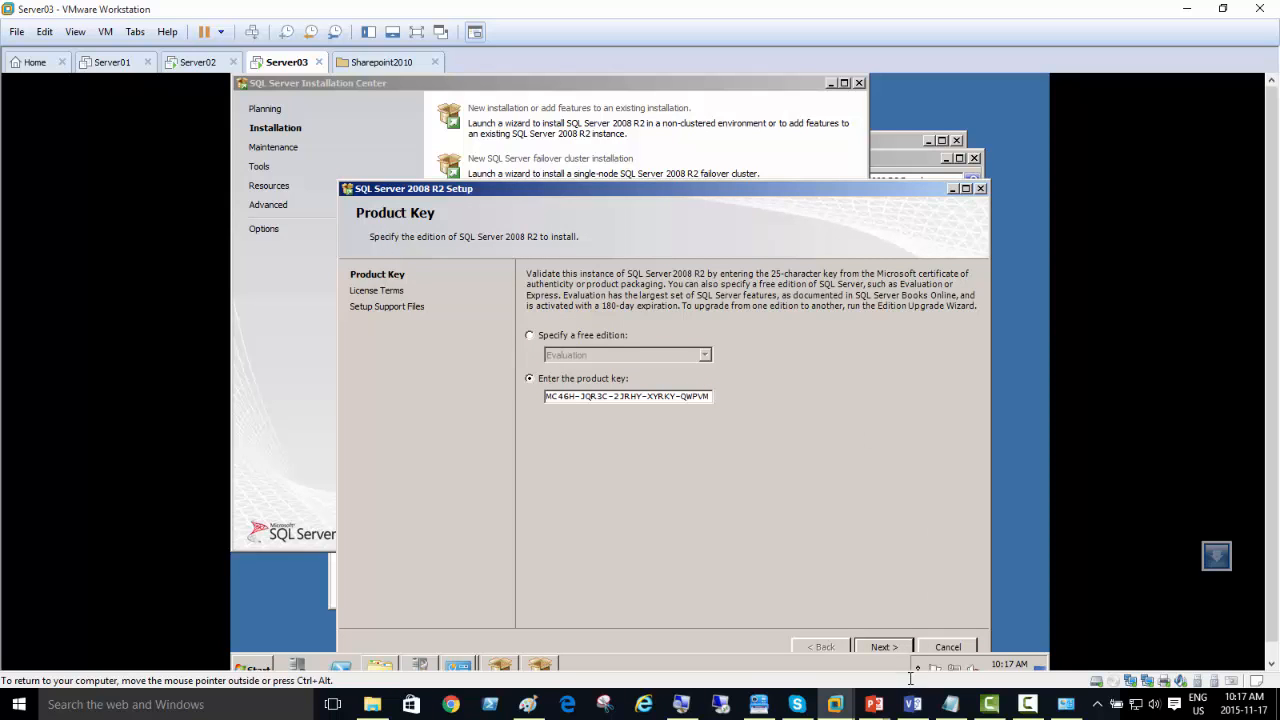
{"action": "left_click_drag", "start_coordinate": [728, 189], "coordinate": [691, 96]}
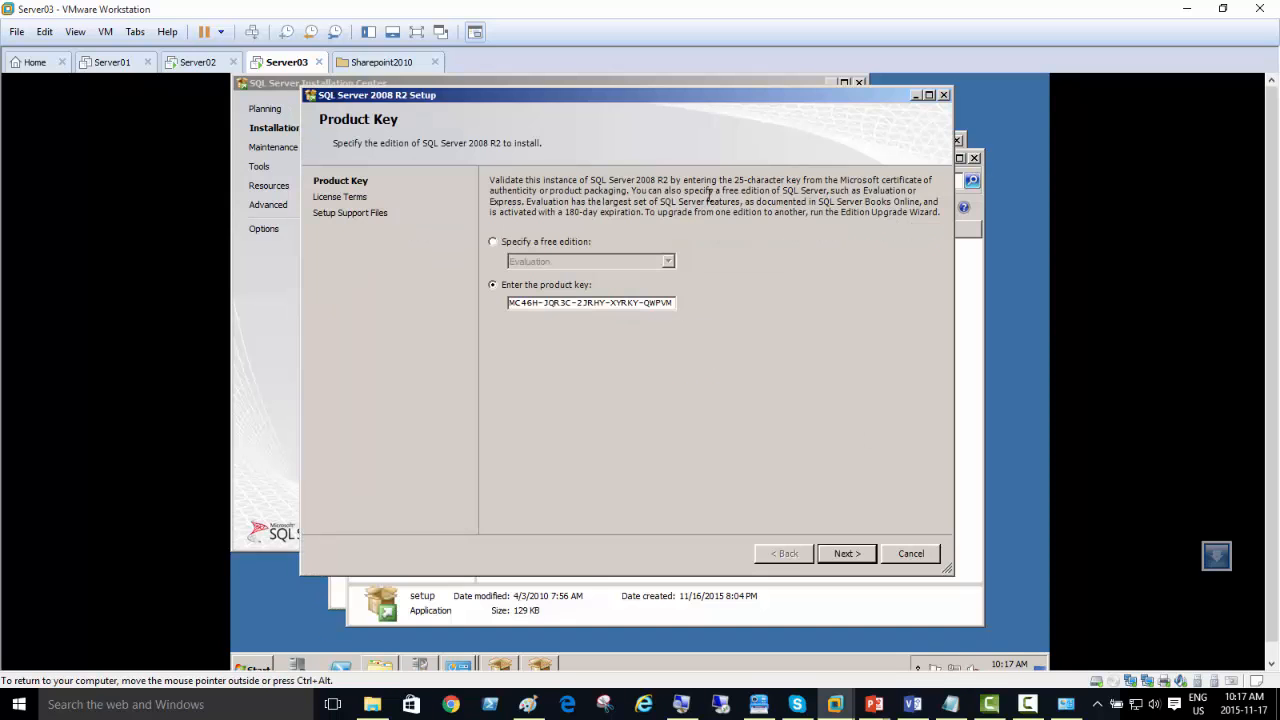
{"action": "left_click", "coordinate": [845, 556]}
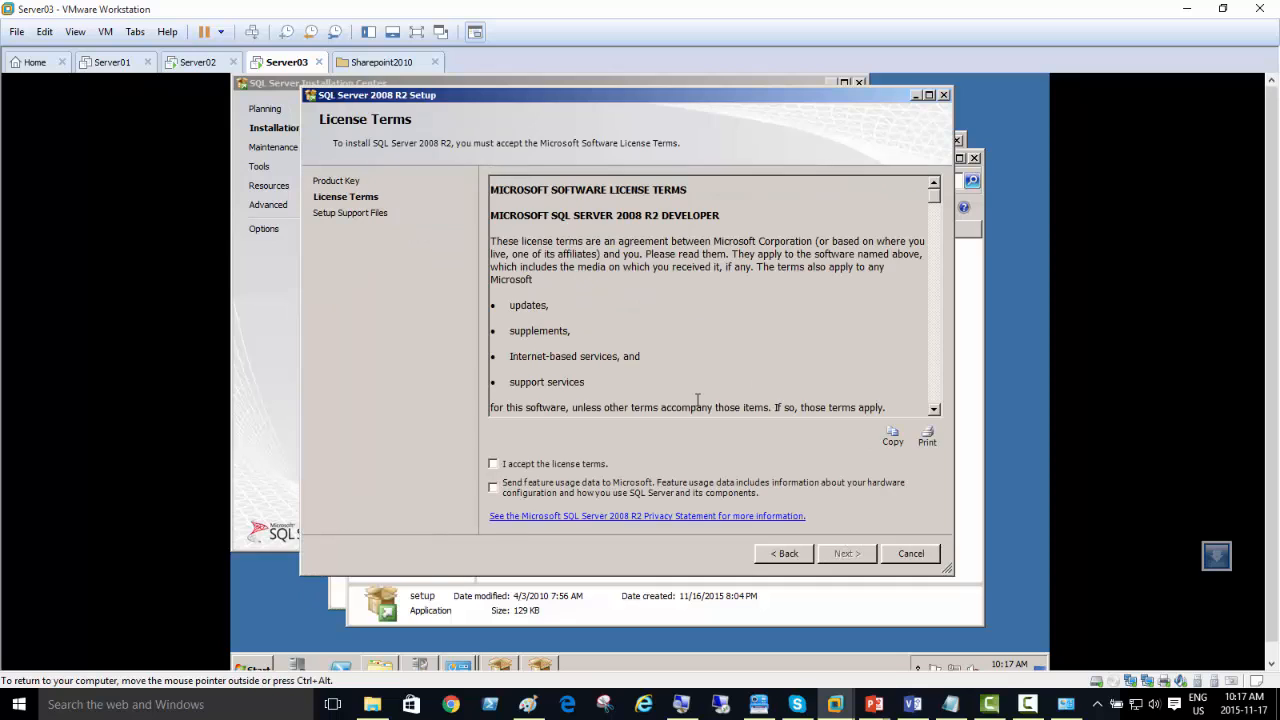
Step: Accept the SQL Server 2008 R2 license terms and install the Setup Support Files
{"action": "left_click", "coordinate": [538, 463]}
{"action": "left_click", "coordinate": [847, 552]}
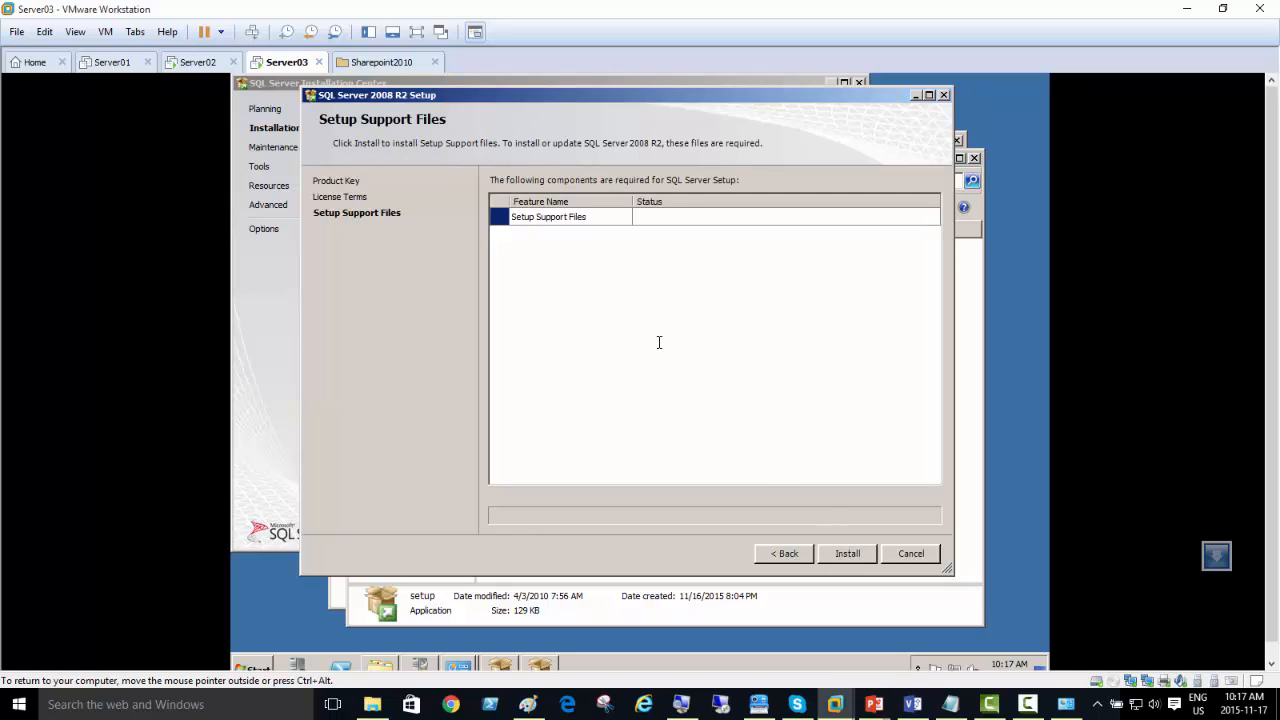
{"action": "left_click", "coordinate": [847, 554]}
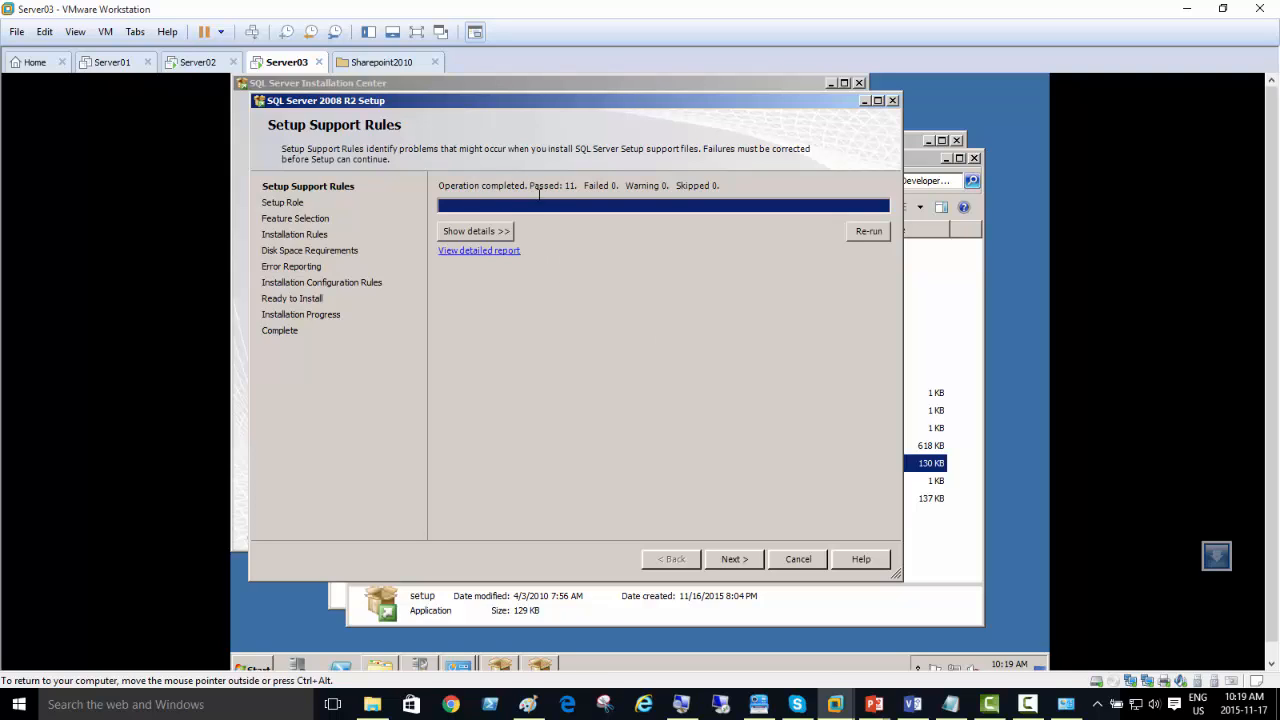
Step: Review the Setup Support Rules details, then proceed with SQL Server Feature Installation as the setup role
{"action": "left_click", "coordinate": [502, 233]}
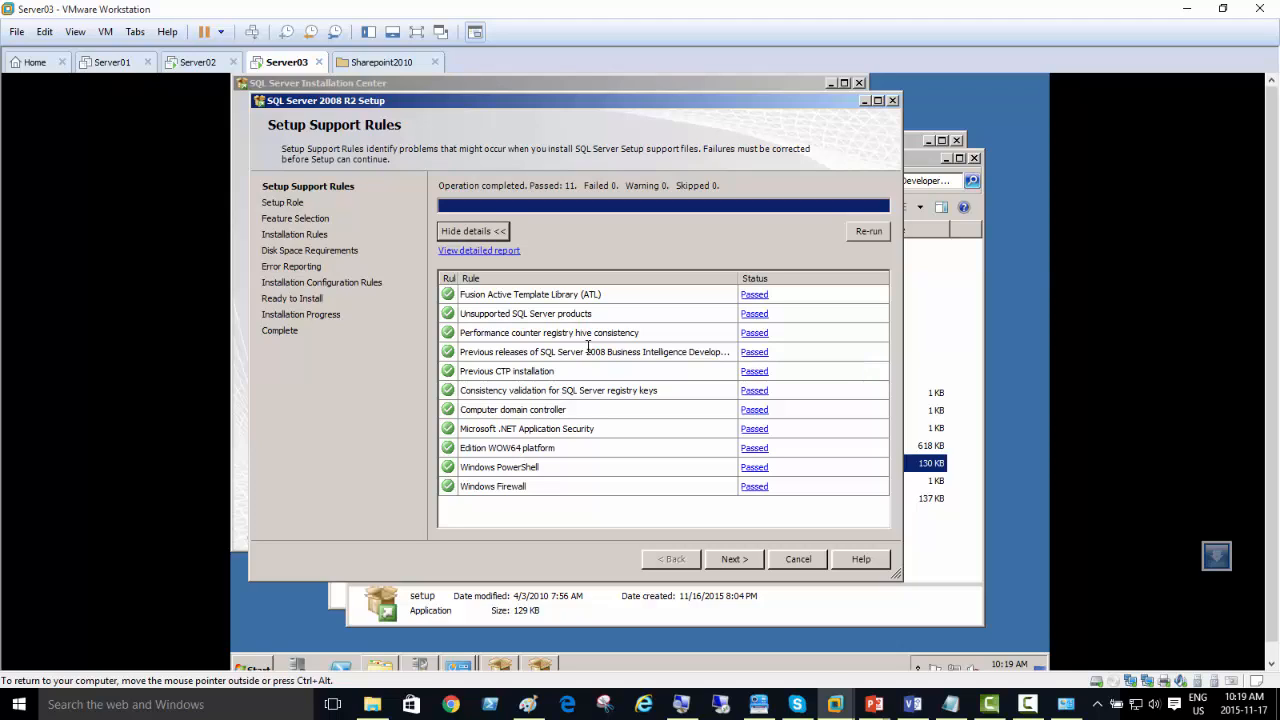
{"action": "left_click", "coordinate": [733, 560]}
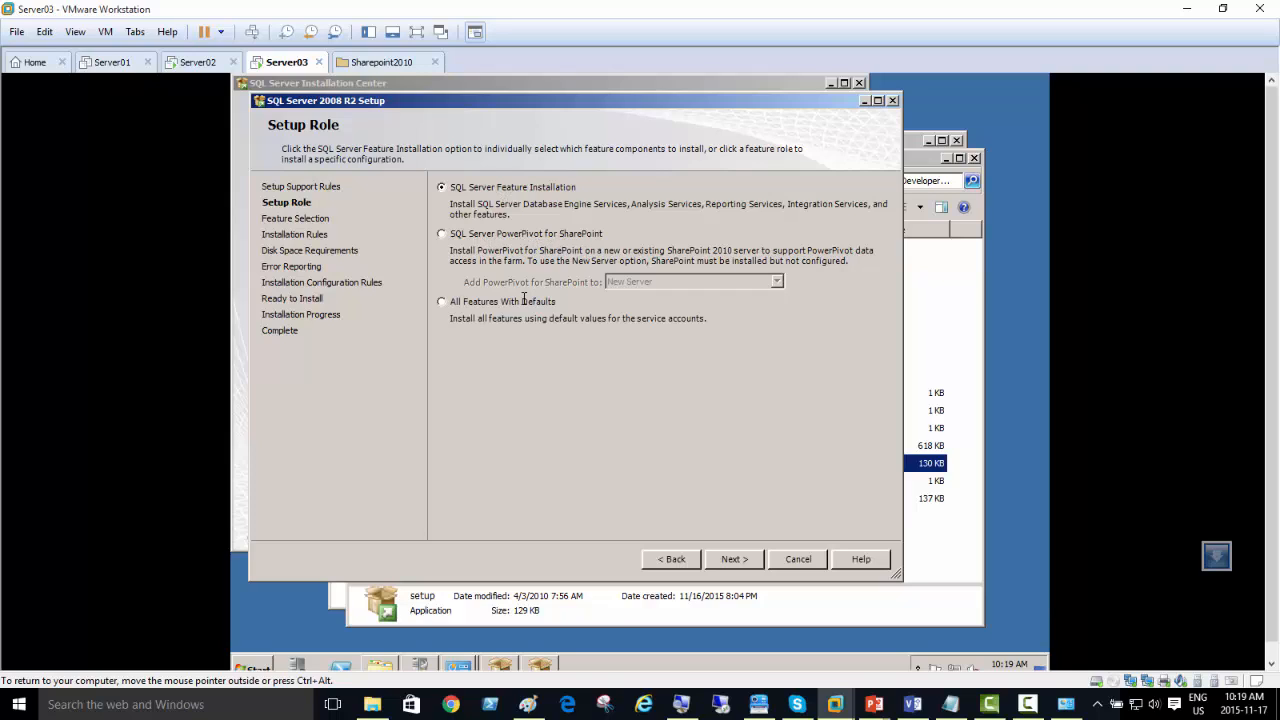
{"action": "left_click", "coordinate": [735, 559]}
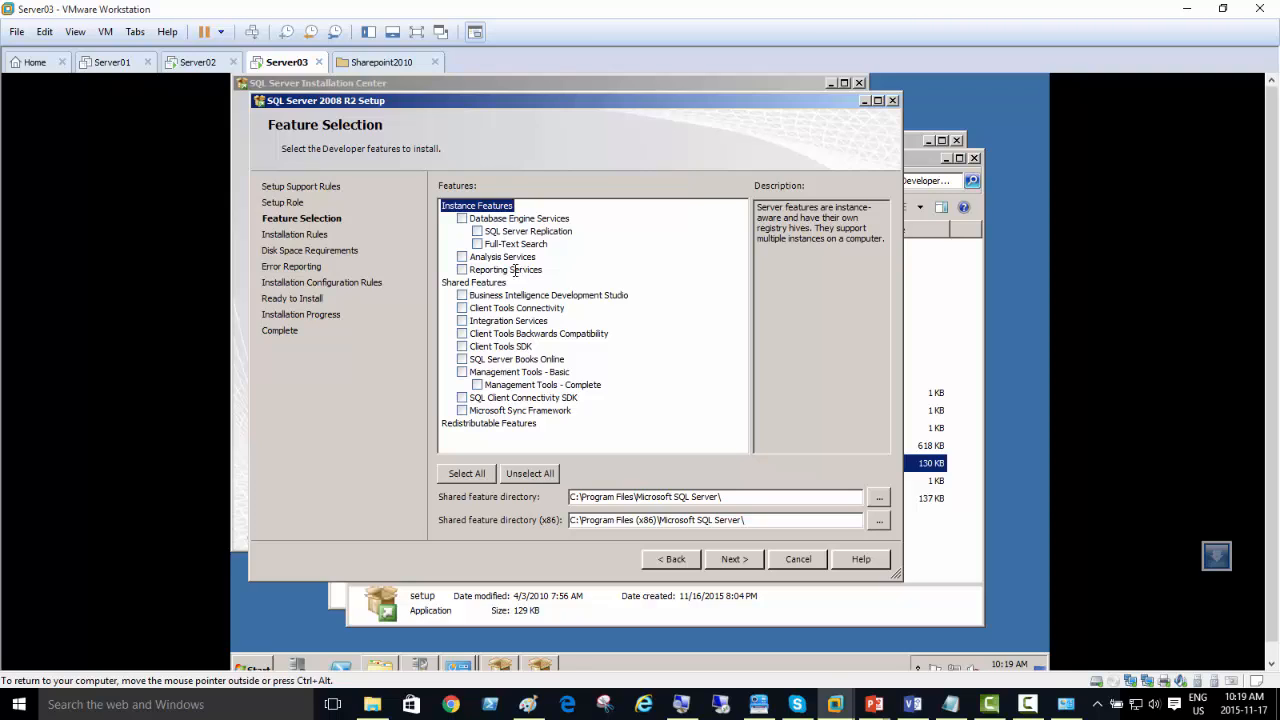
Step: Select Database Engine Services and Management Tools - Complete as the features to install, rechecking the selection before continuing to Installation Rules
{"action": "left_click", "coordinate": [462, 218]}
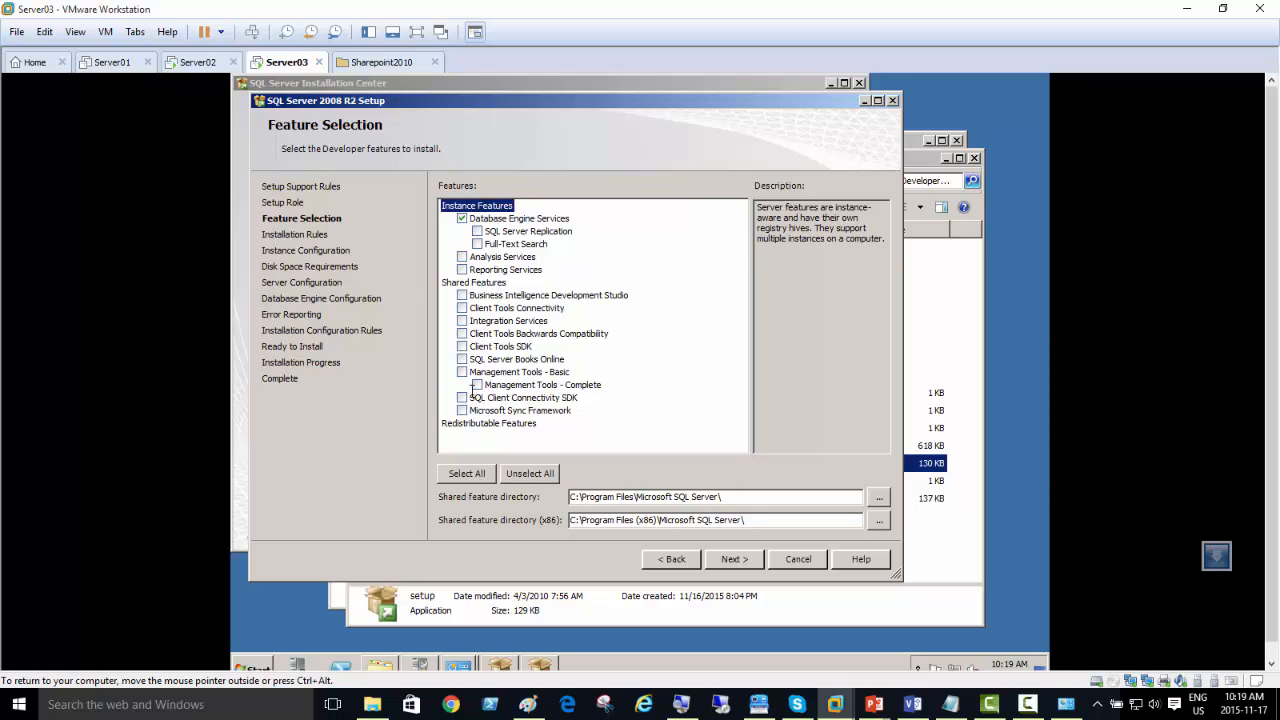
{"action": "left_click", "coordinate": [476, 385]}
{"action": "left_click", "coordinate": [735, 563]}
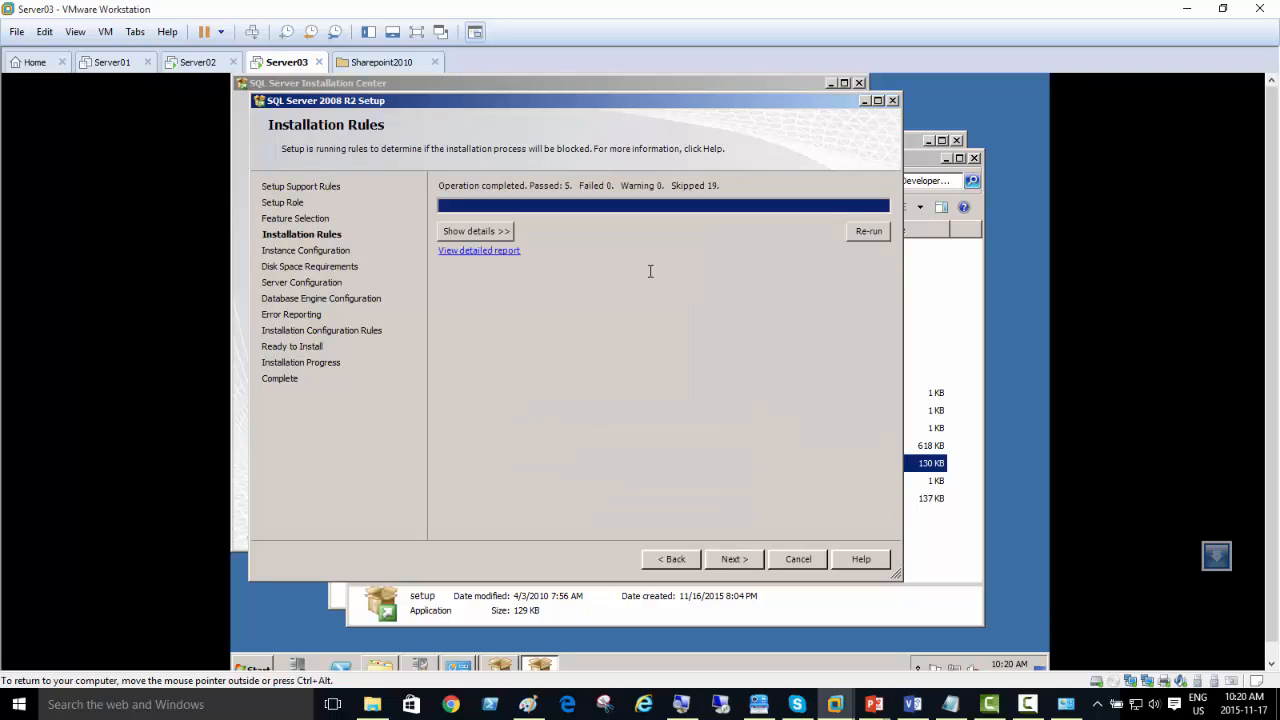
{"action": "left_click", "coordinate": [664, 558]}
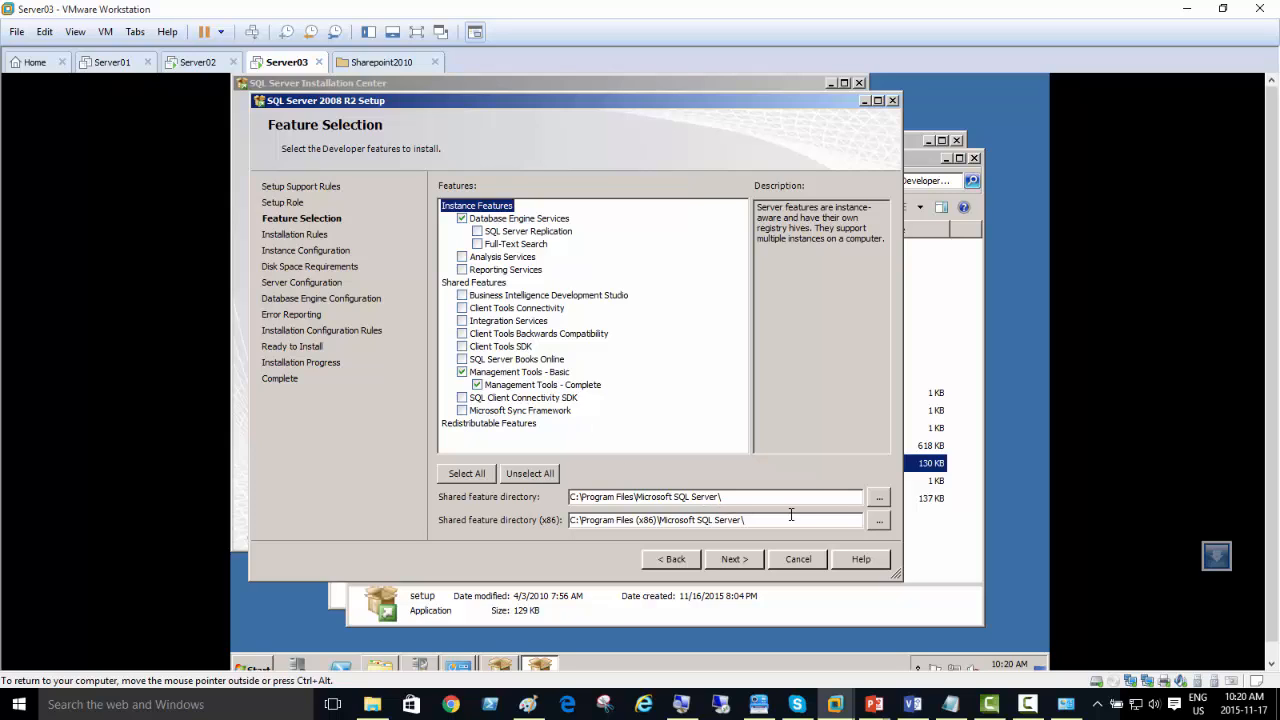
{"action": "left_click", "coordinate": [727, 562]}
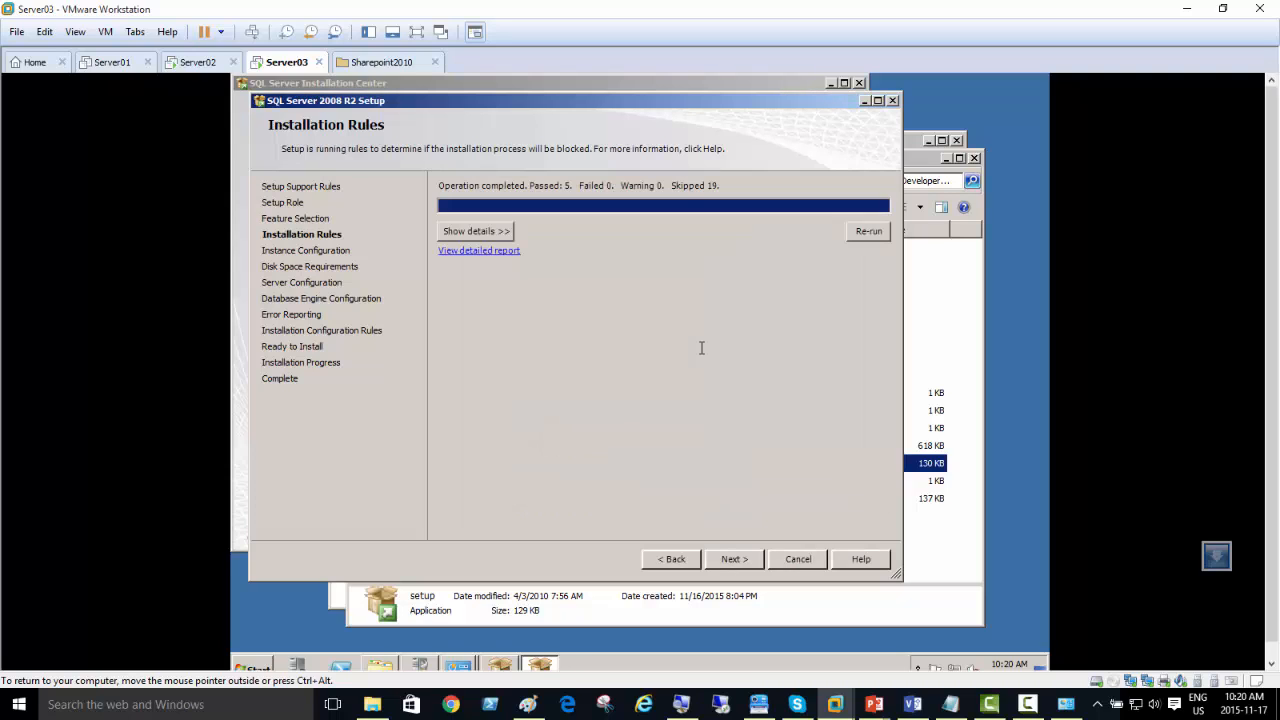
Step: Review the full list of Installation Rules details and continue to Instance Configuration
{"action": "left_click", "coordinate": [499, 230]}
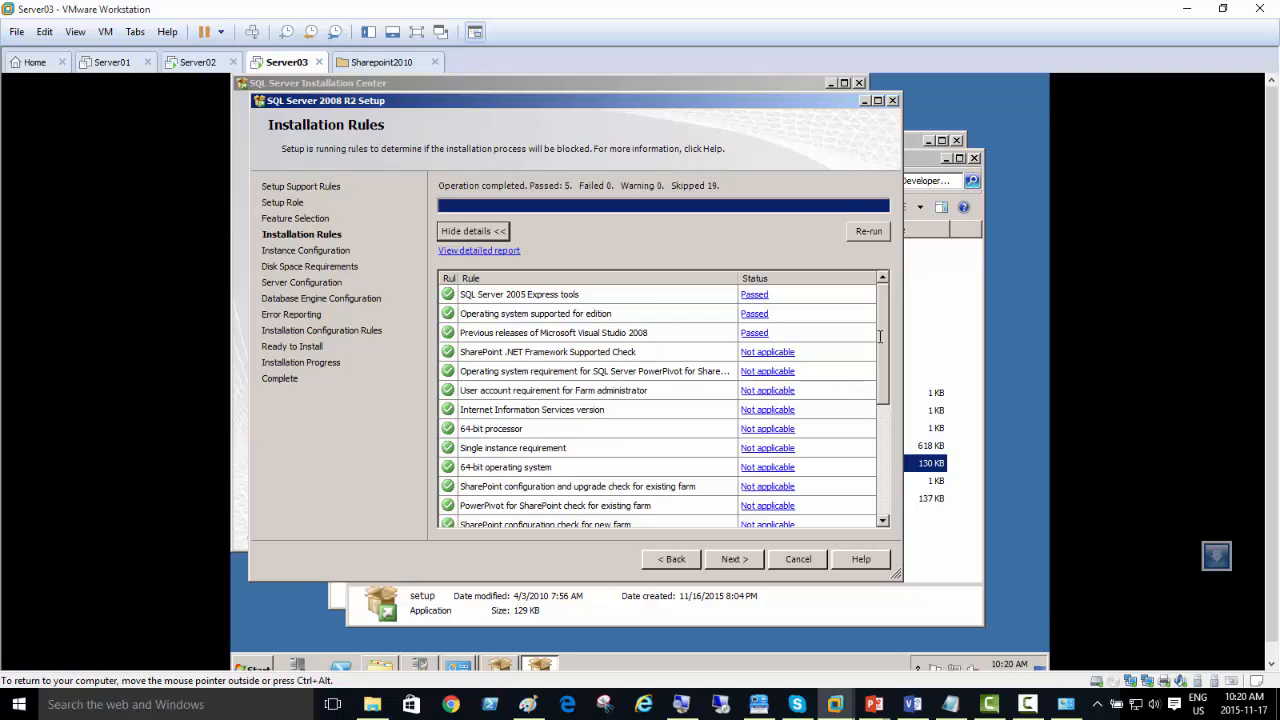
{"action": "scroll", "coordinate": [885, 340], "scroll_direction": "down", "scroll_amount": 5}
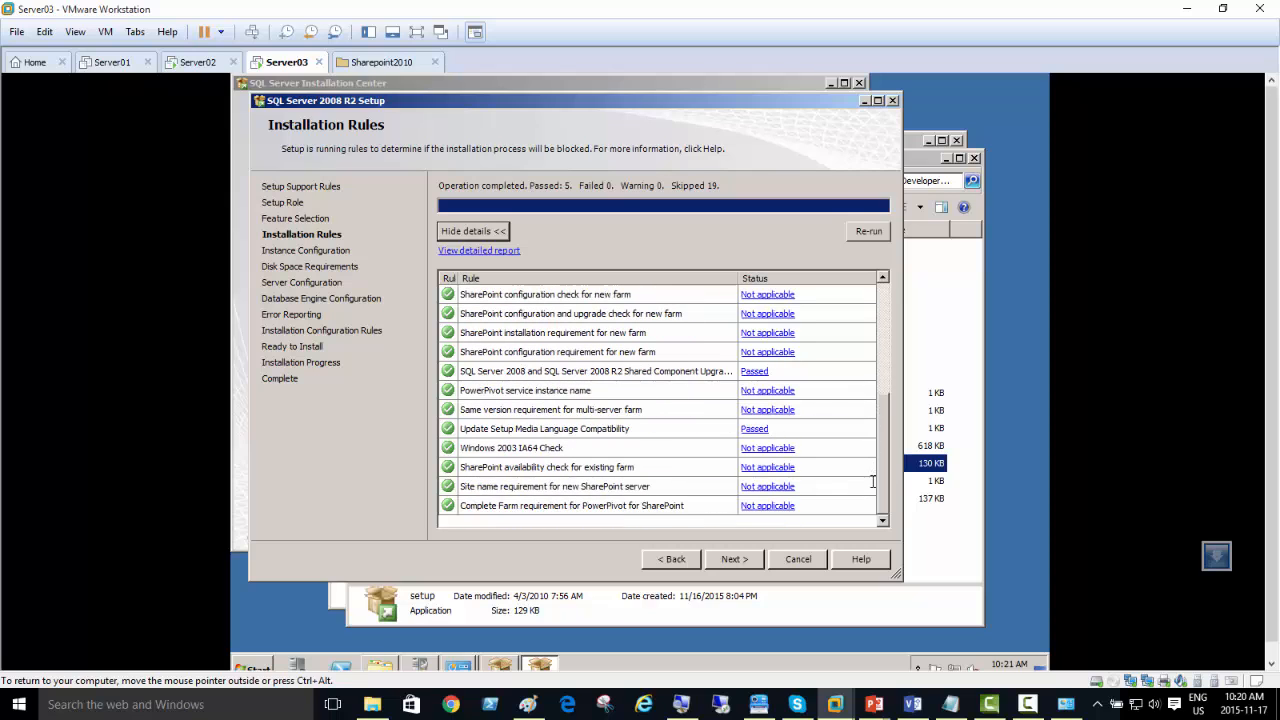
{"action": "left_click", "coordinate": [745, 558]}
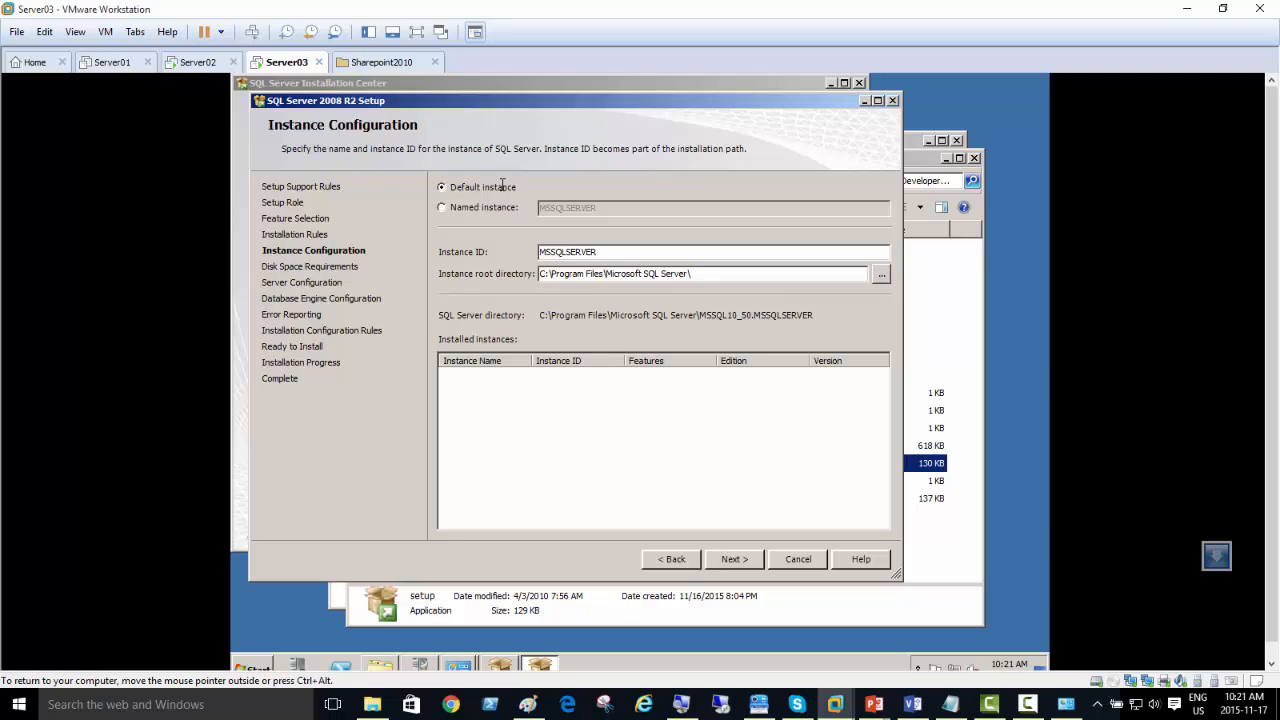
Step: Keep the default instance with instance ID MSSQLSERVER and accept the disk space requirements
{"action": "left_click", "coordinate": [603, 252]}
{"action": "double_click", "coordinate": [571, 252]}
{"action": "left_click", "coordinate": [736, 561]}
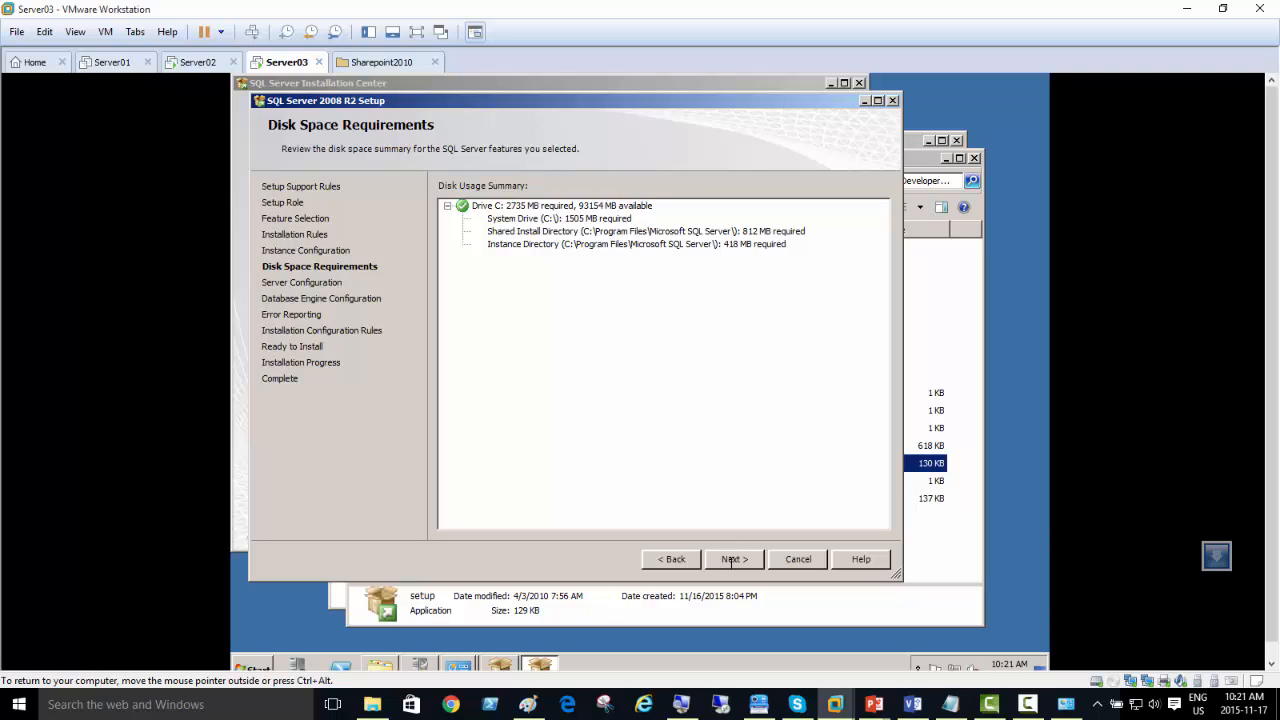
{"action": "left_click", "coordinate": [731, 559]}
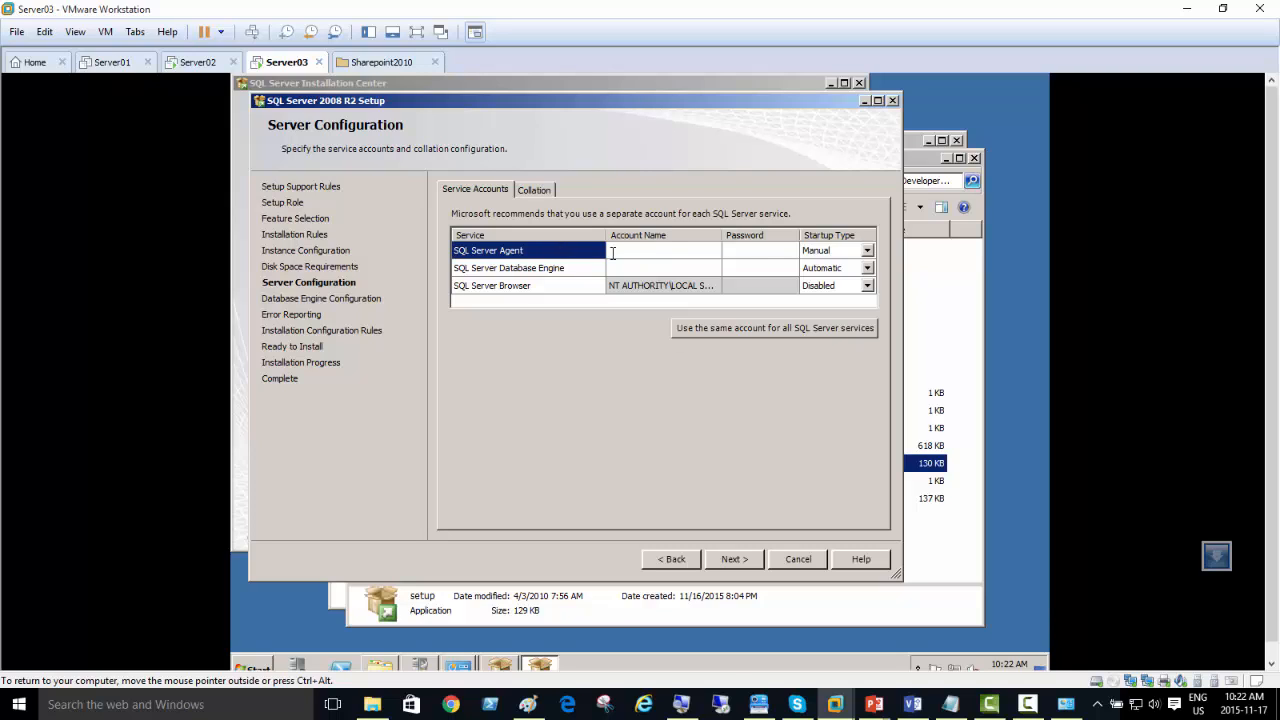
{"action": "left_click", "coordinate": [613, 253]}
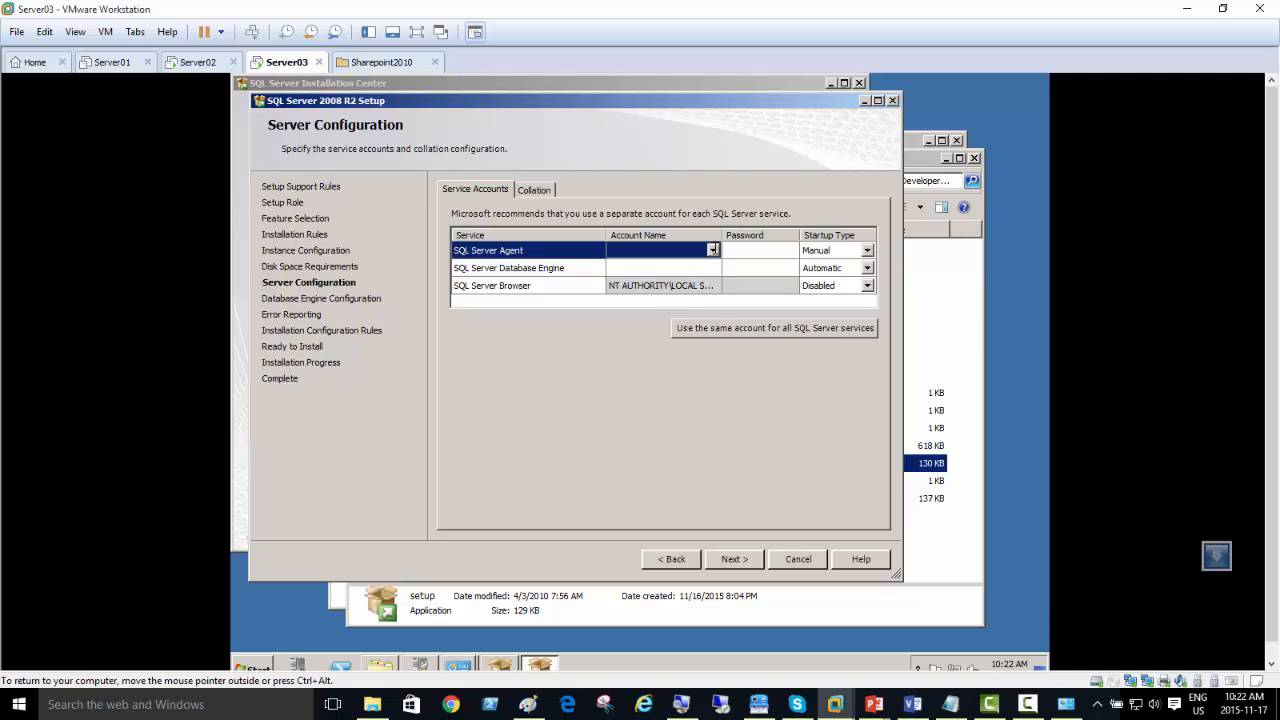
{"action": "left_click", "coordinate": [712, 250]}
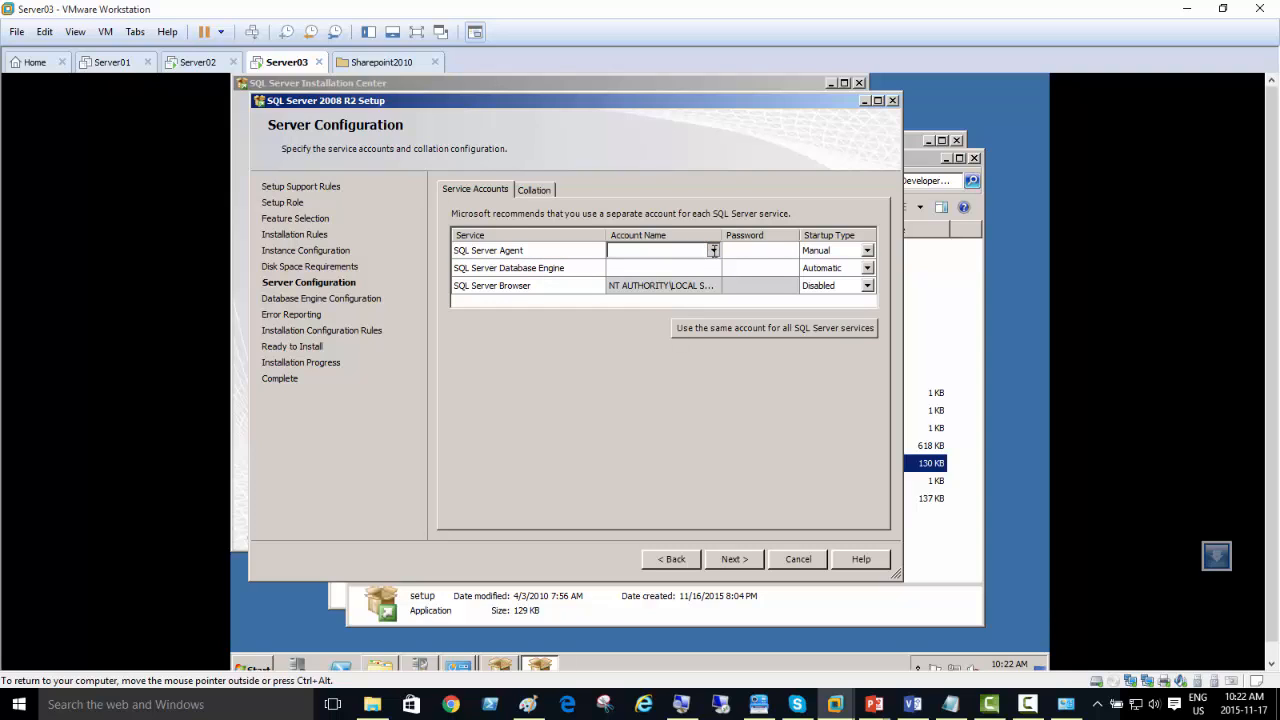
{"action": "left_click", "coordinate": [701, 283]}
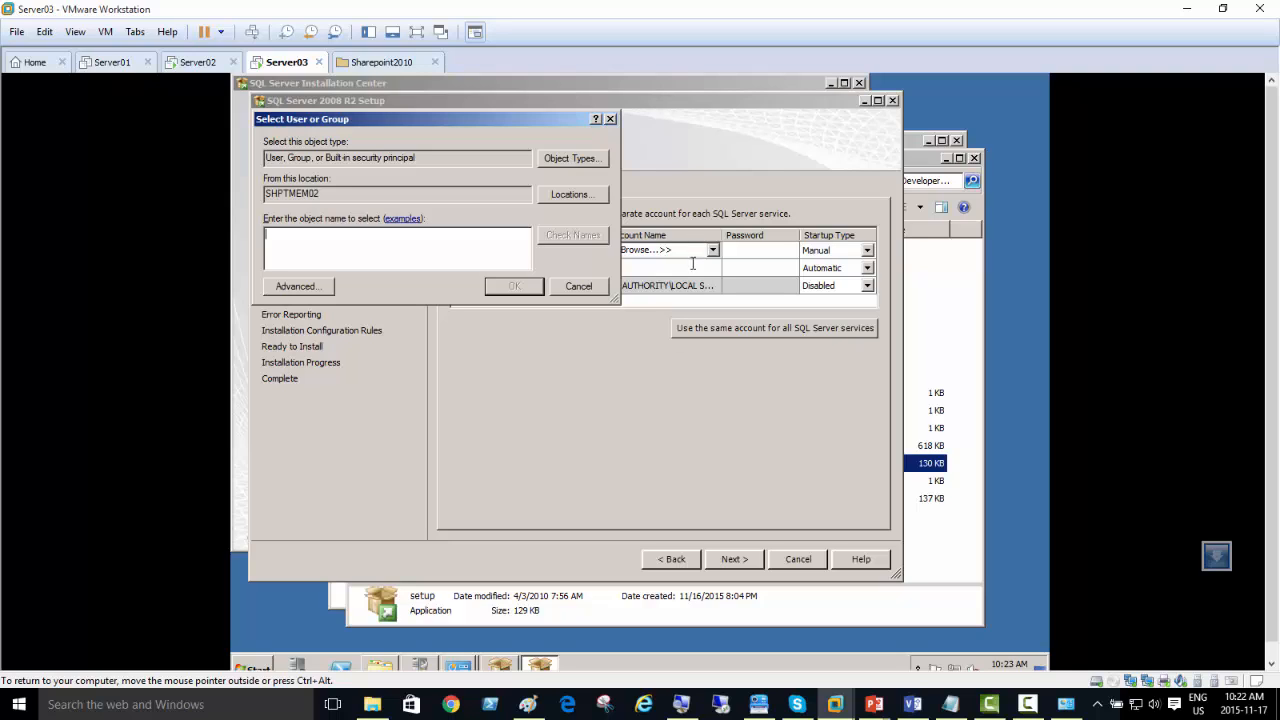
{"action": "left_click", "coordinate": [683, 705]}
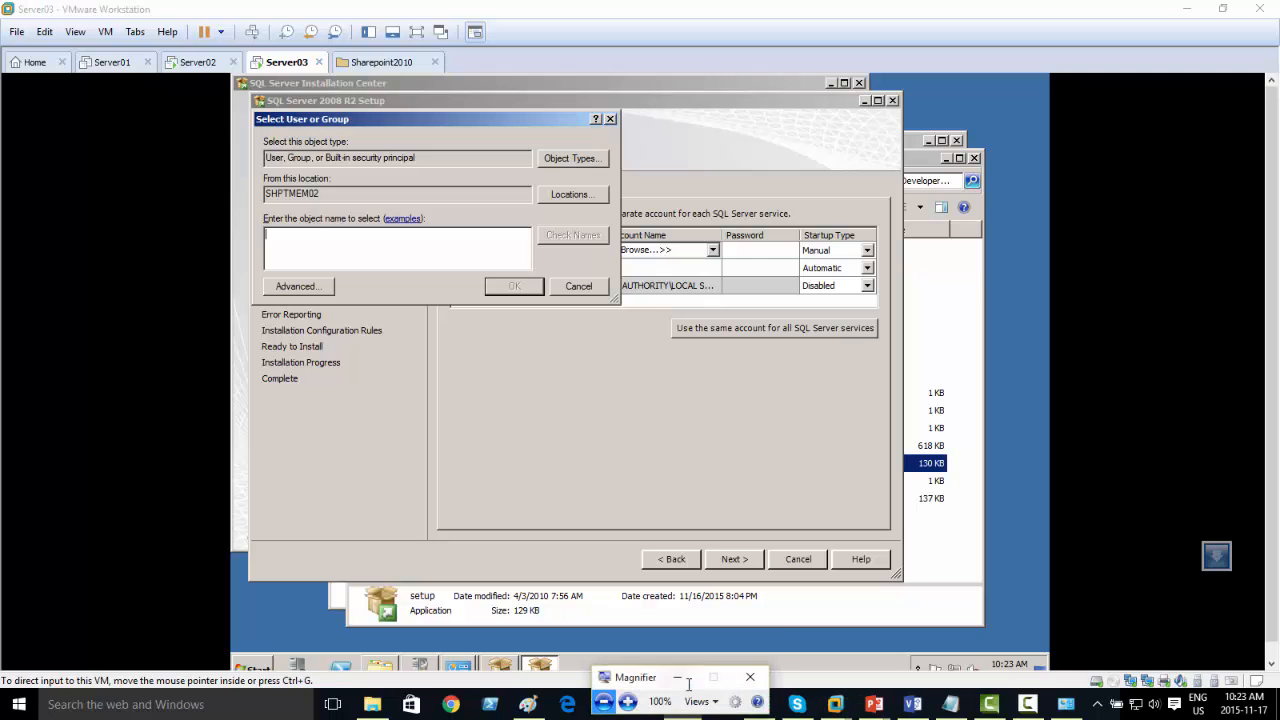
{"action": "left_click", "coordinate": [629, 701]}
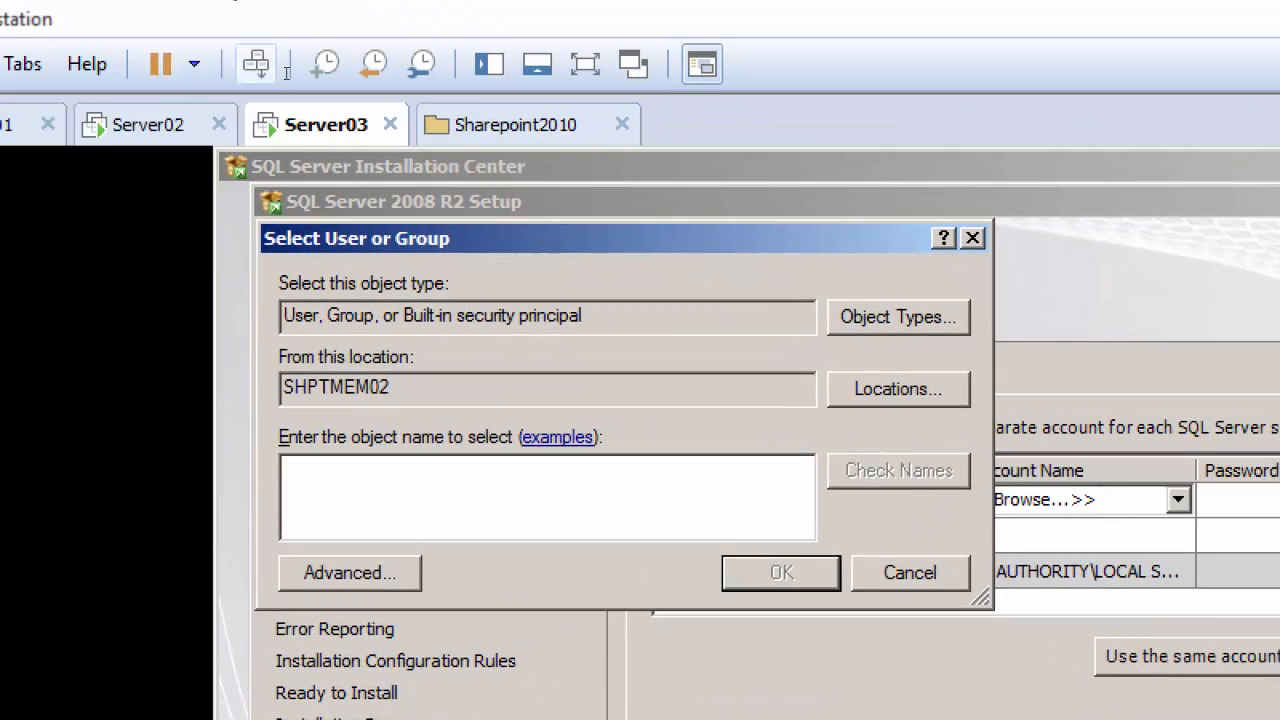
{"action": "left_click", "coordinate": [910, 572]}
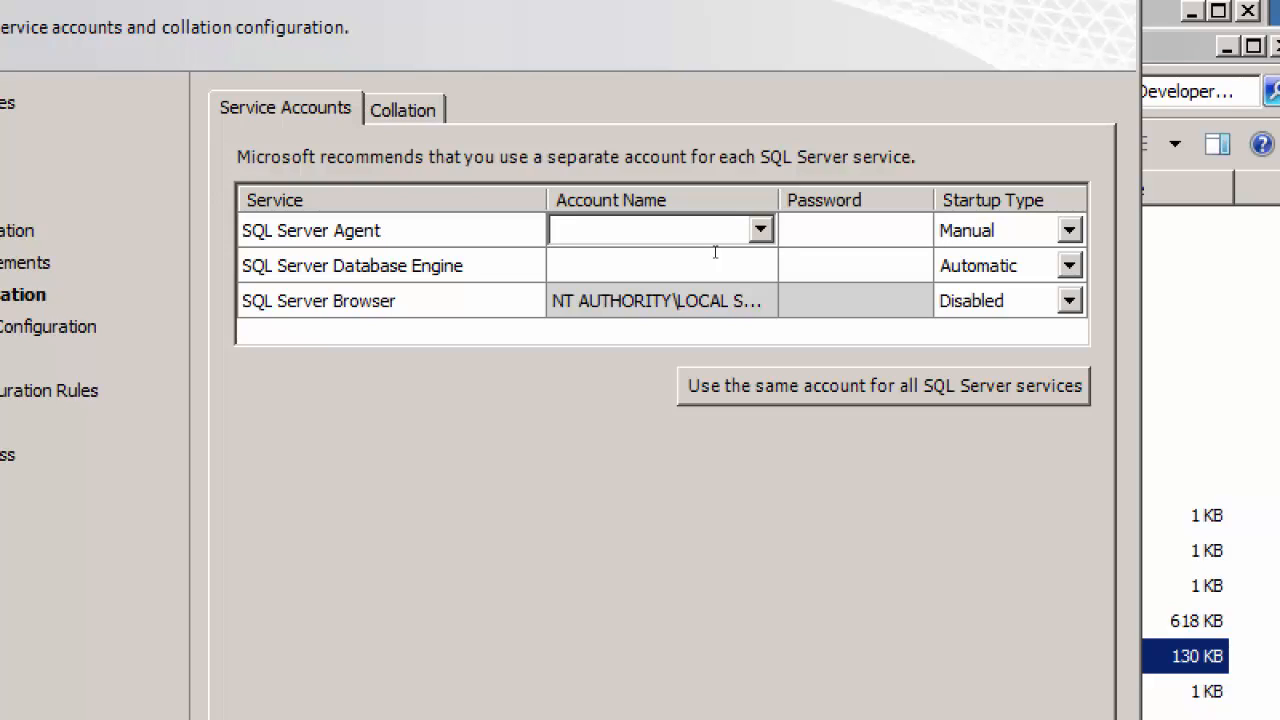
Step: Try to find "administrat" on SHPTMEM02 as the SQL Server Agent service account
{"action": "key", "text": "alt+Down"}
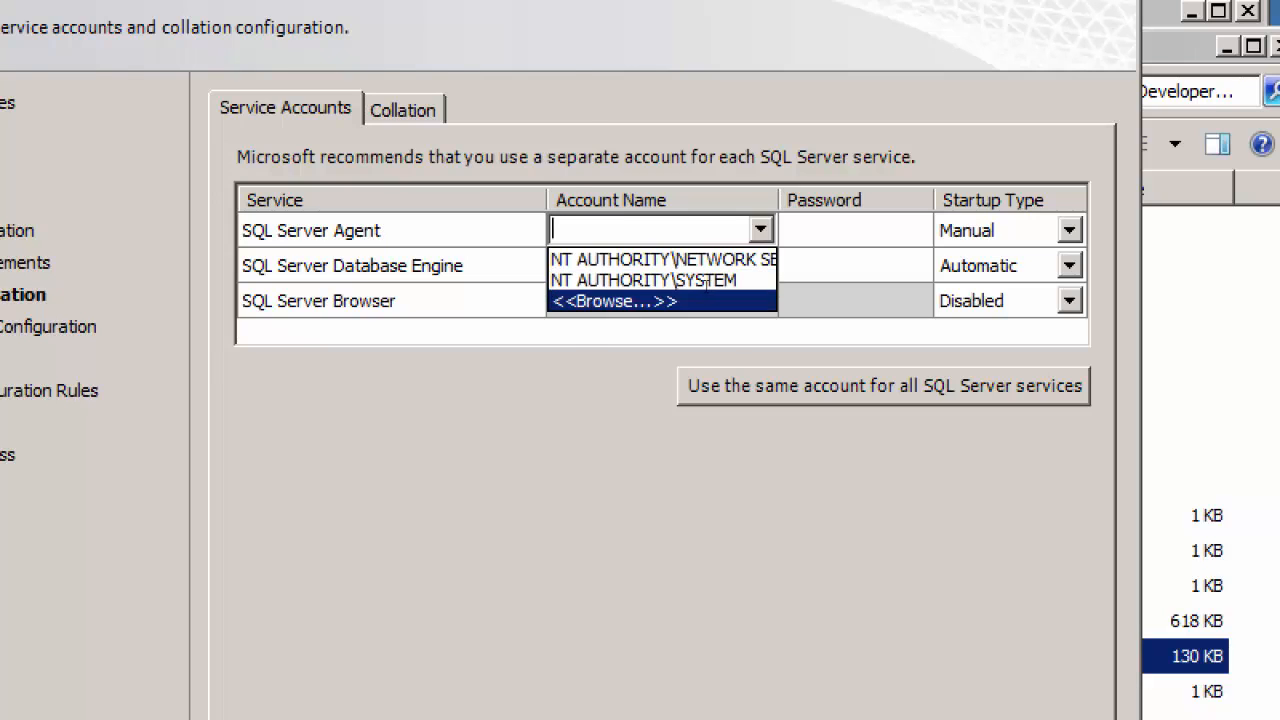
{"action": "key", "text": "Return"}
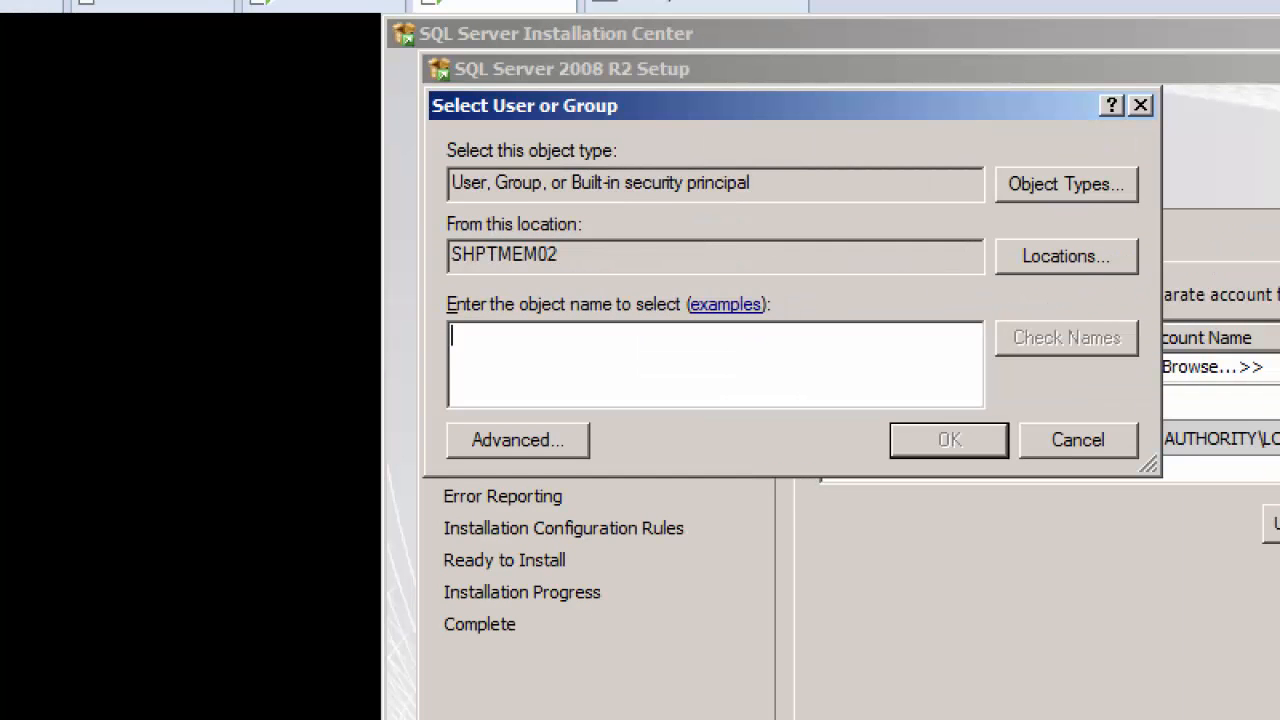
{"action": "type", "text": "admini"}
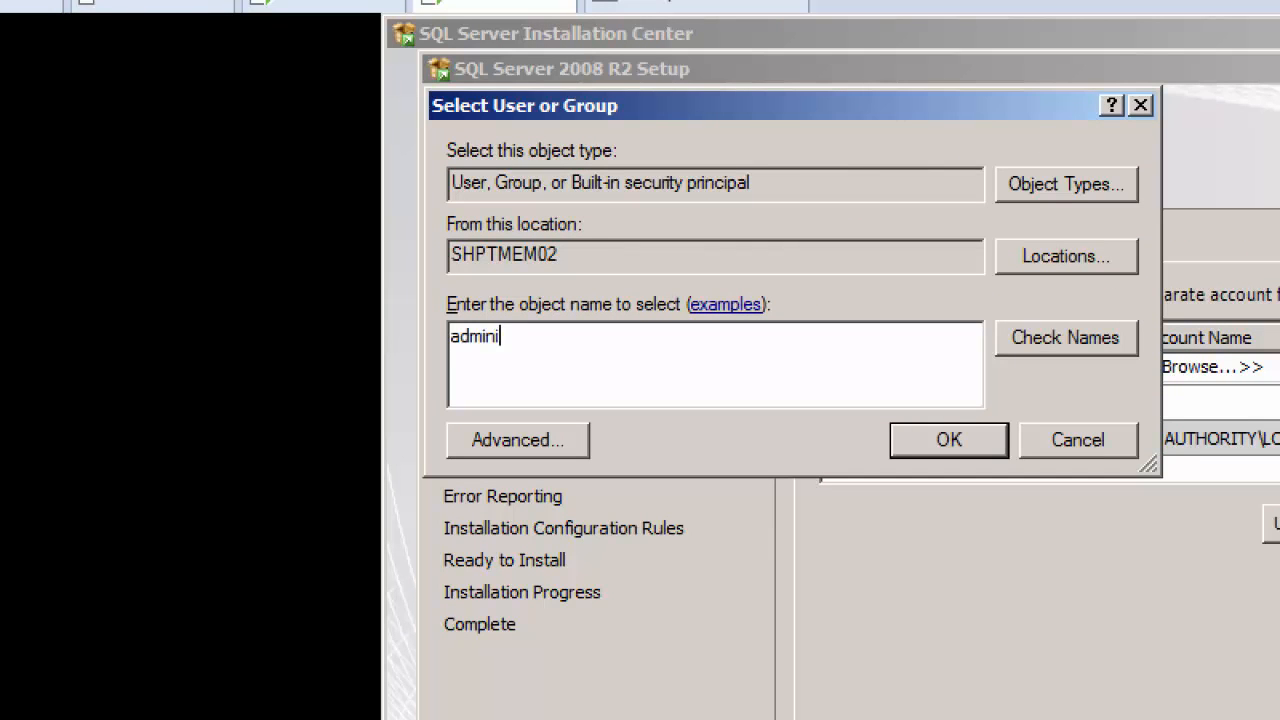
{"action": "type", "text": "strat"}
{"action": "key", "text": "Return"}
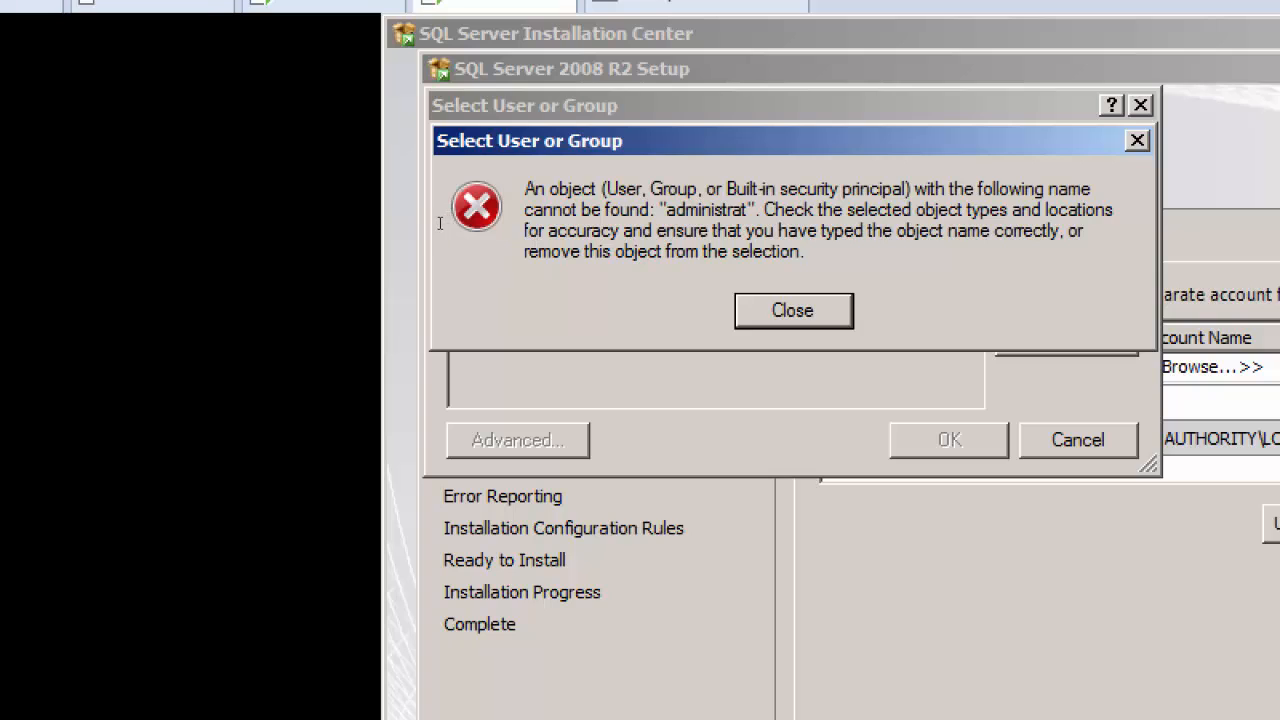
{"action": "key", "text": "Return"}
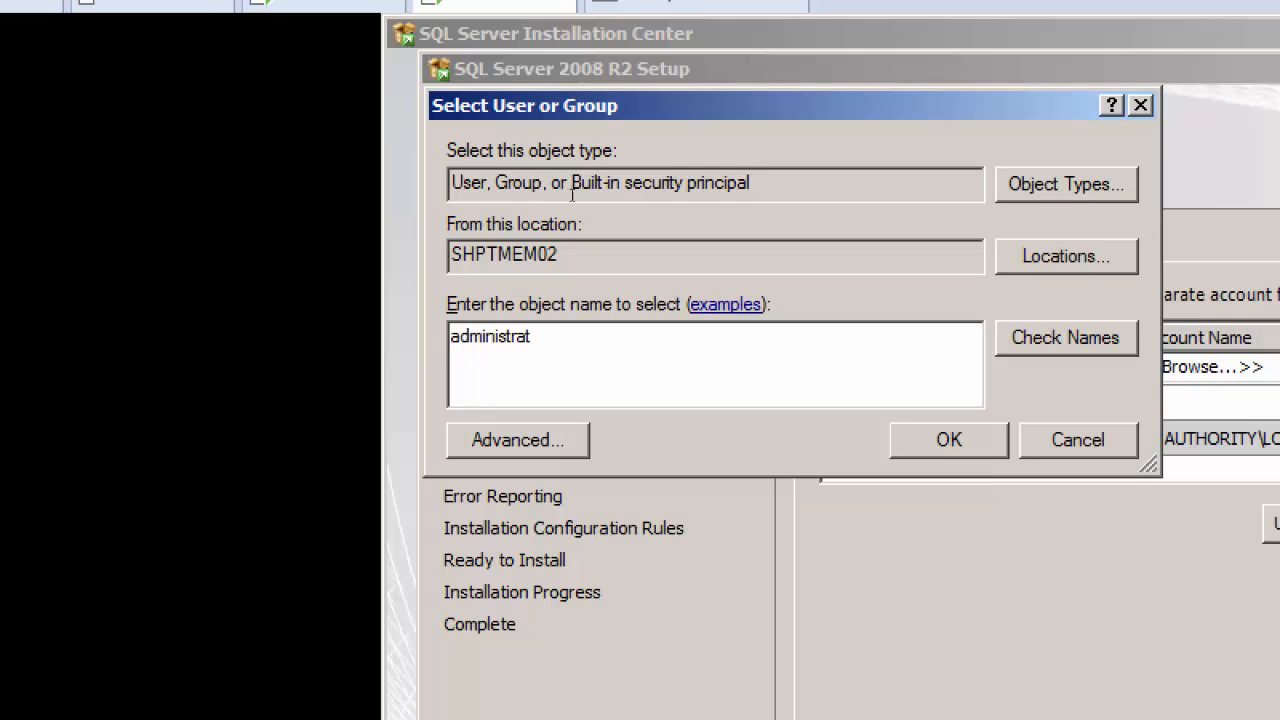
Step: Check which locations the account search offers, reset the screen magnification to 100%, and cancel the account selection
{"action": "left_click_drag", "start_coordinate": [570, 256], "coordinate": [450, 256]}
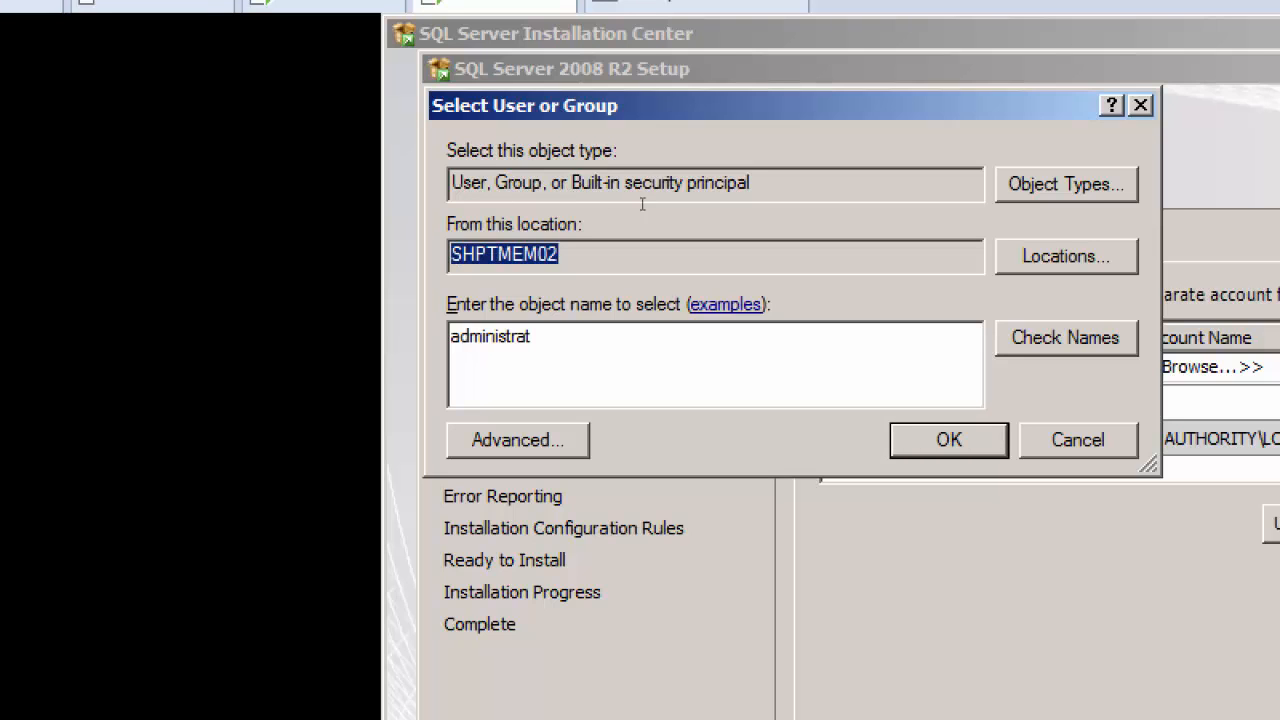
{"action": "key", "text": "alt+l"}
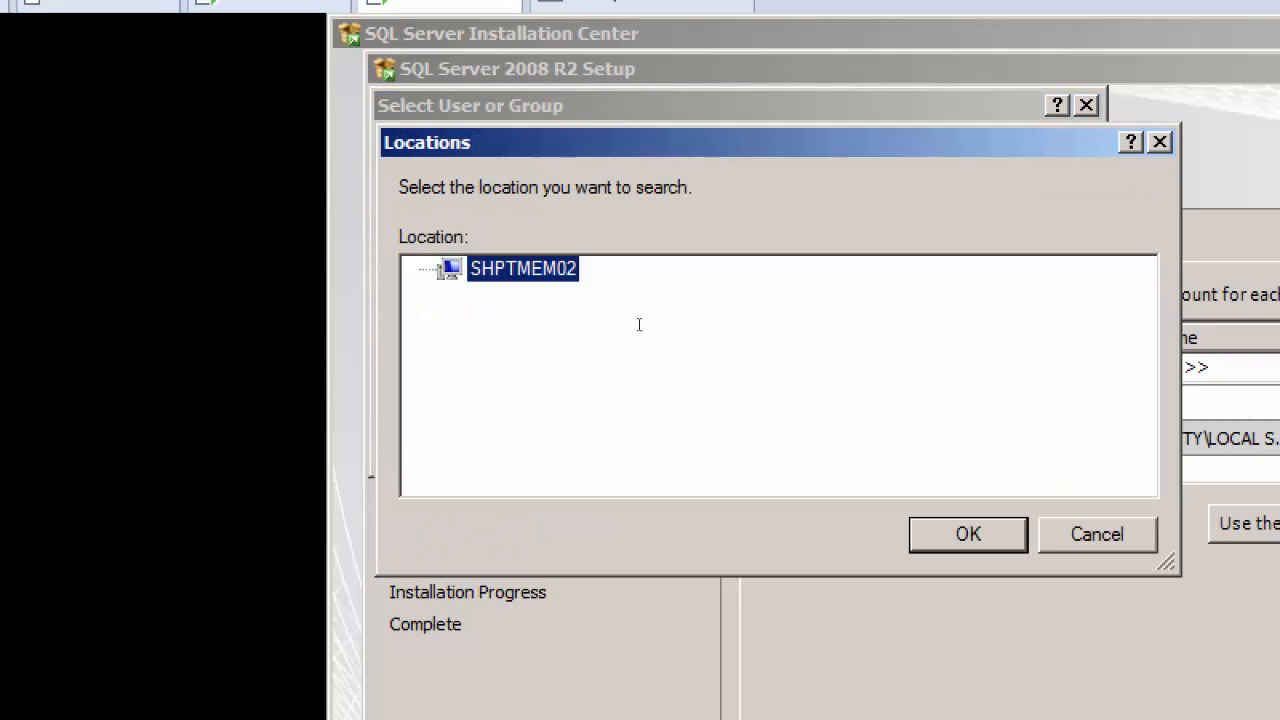
{"action": "key", "text": "Return"}
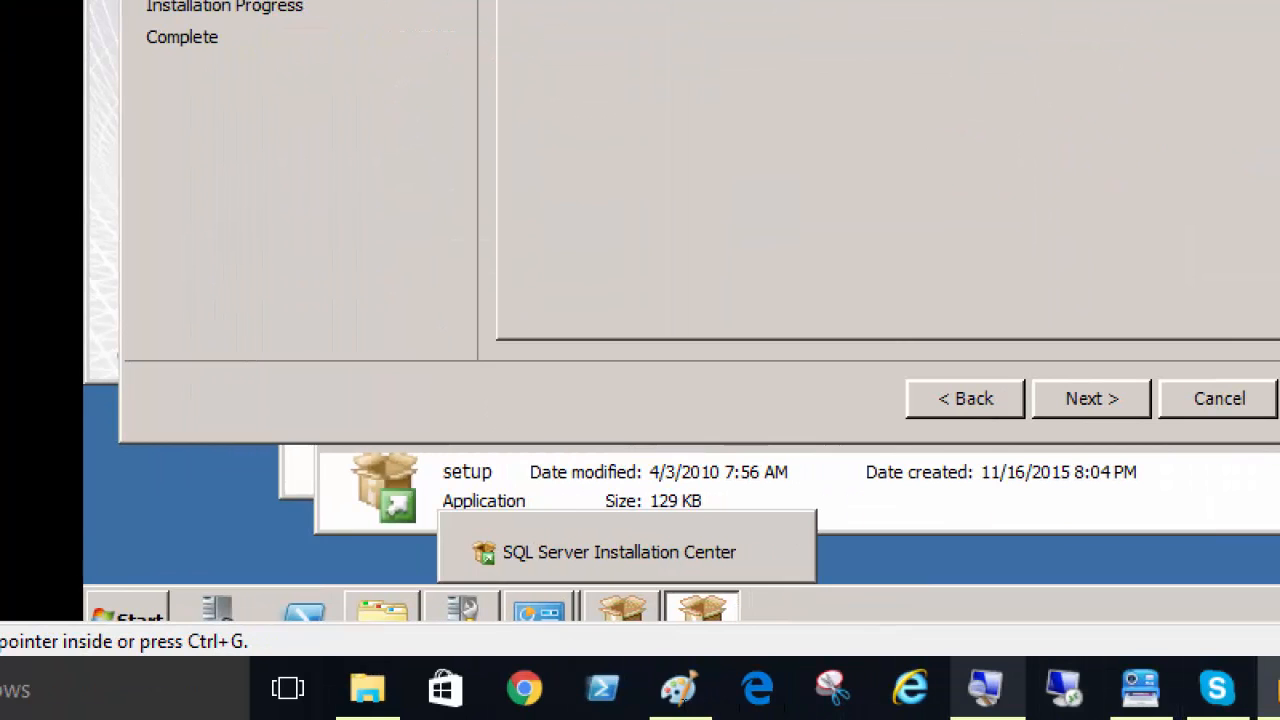
{"action": "left_click", "coordinate": [987, 688]}
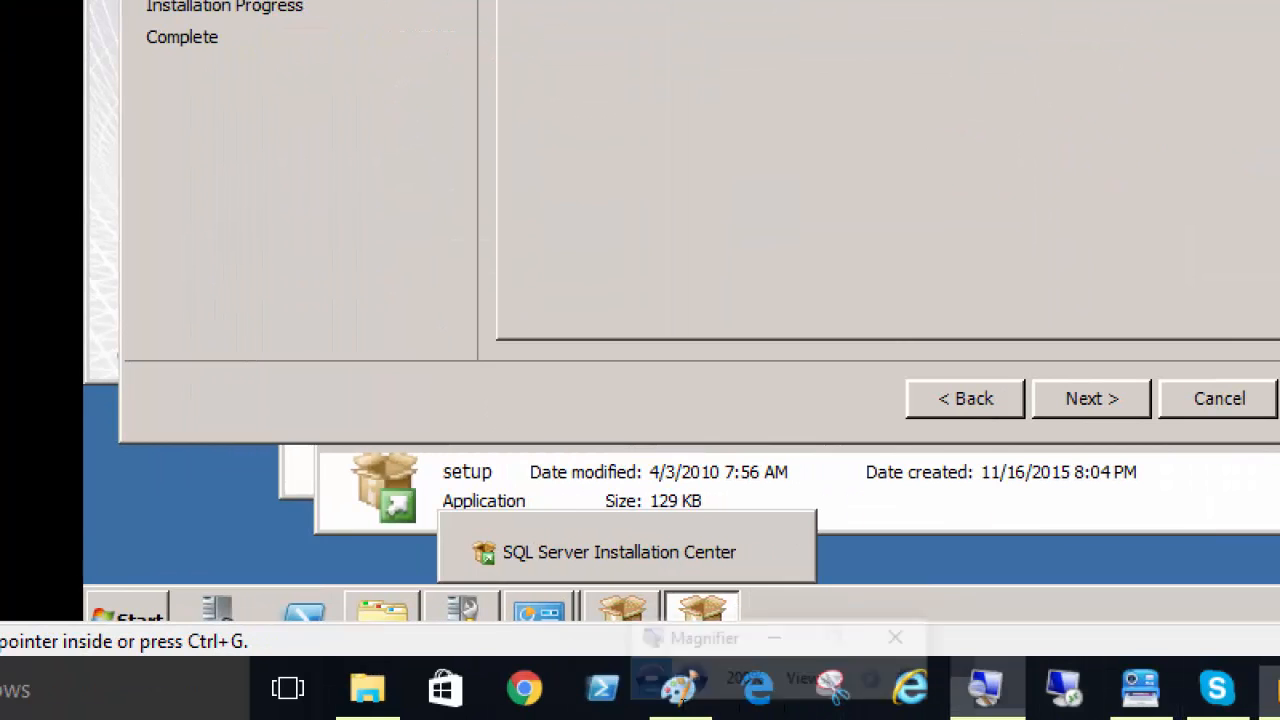
{"action": "left_click", "coordinate": [576, 684]}
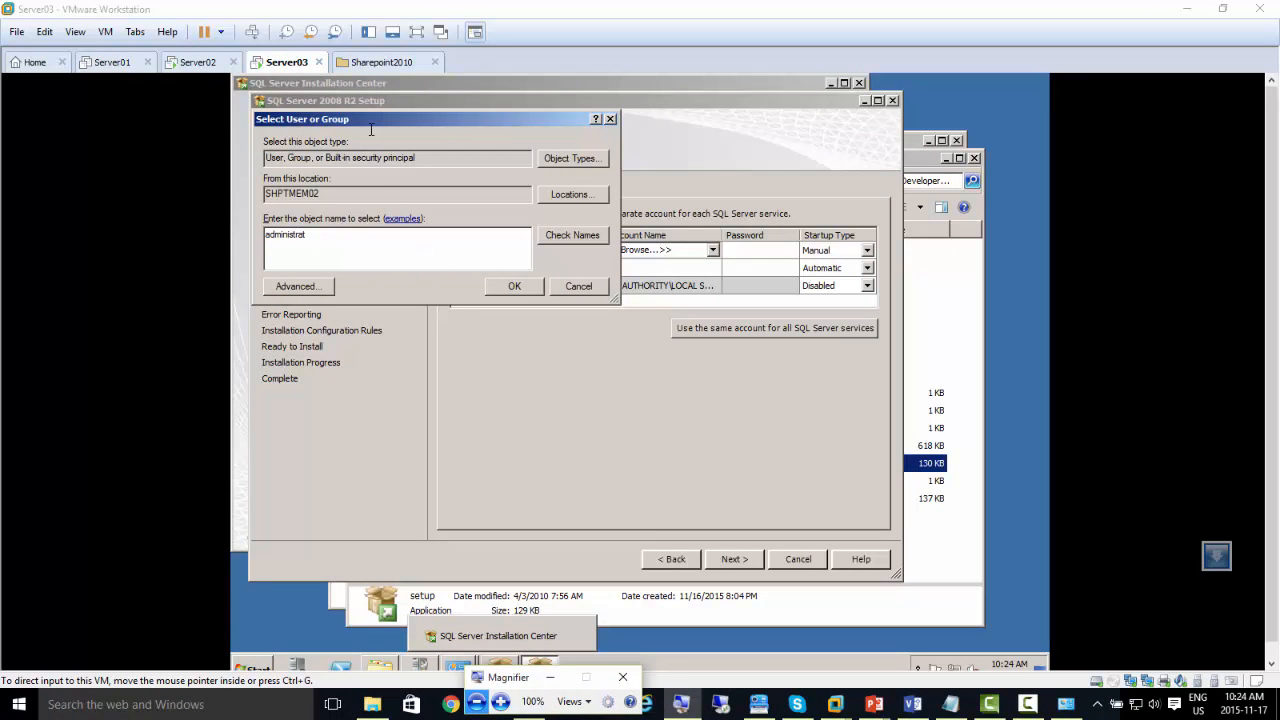
{"action": "left_click", "coordinate": [306, 4]}
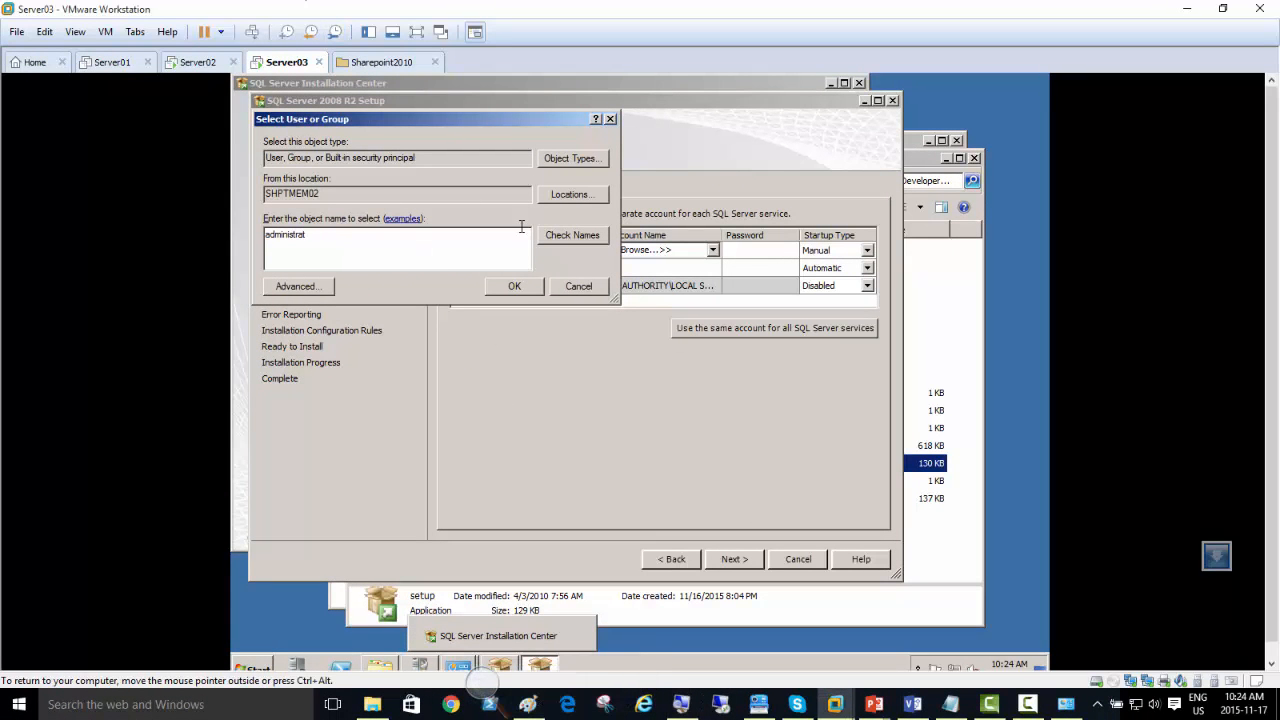
{"action": "left_click", "coordinate": [561, 285]}
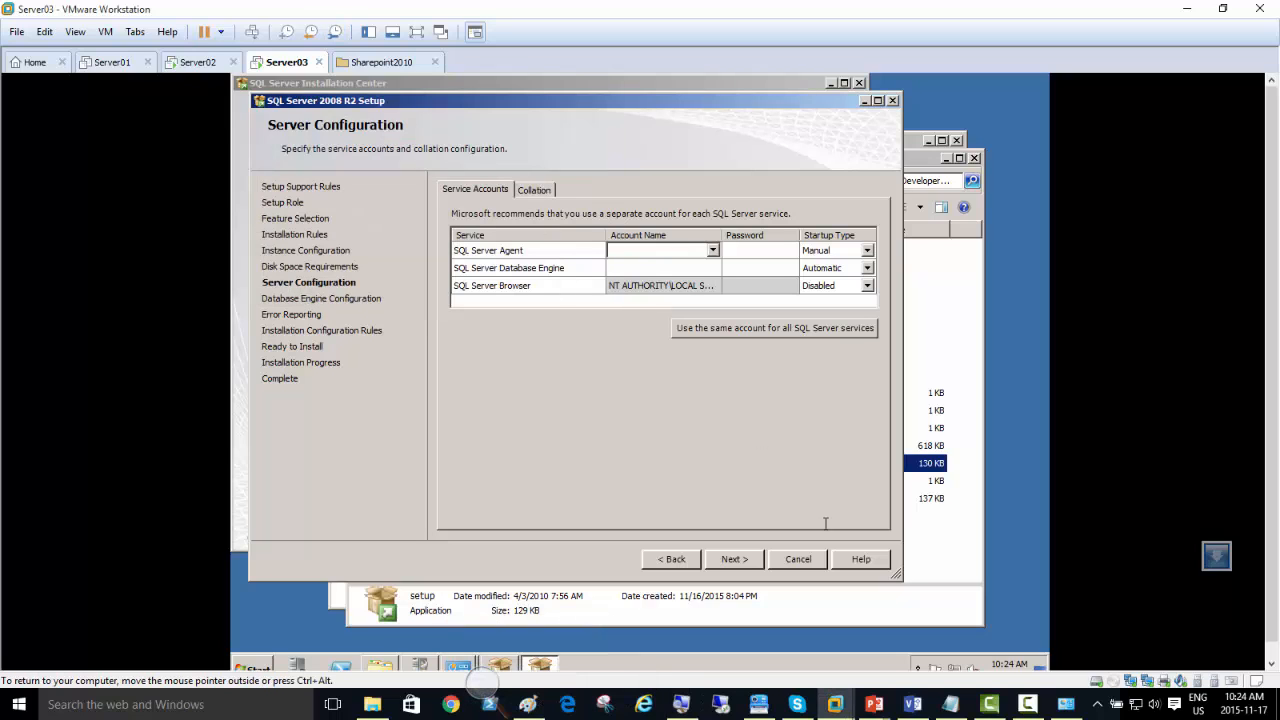
Step: Quit the SQL Server 2008 R2 setup and minimize the SQL Server Installation Center
{"action": "left_click", "coordinate": [799, 561]}
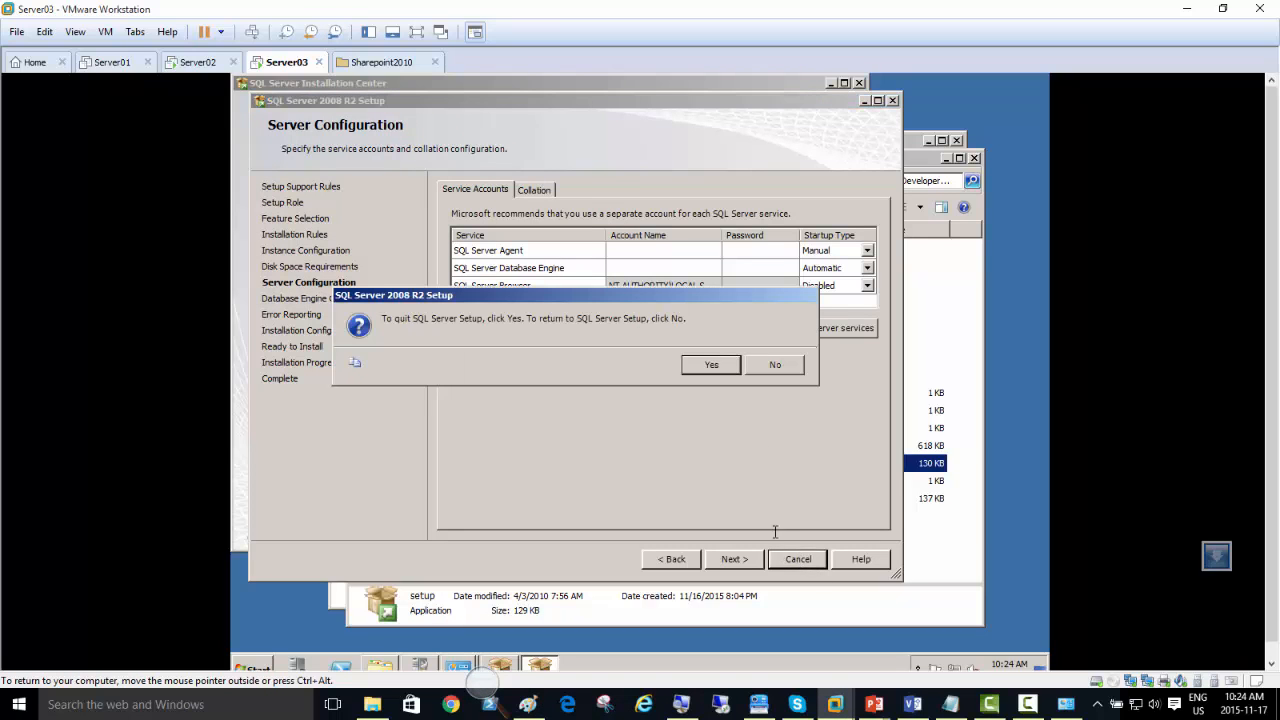
{"action": "left_click", "coordinate": [704, 369]}
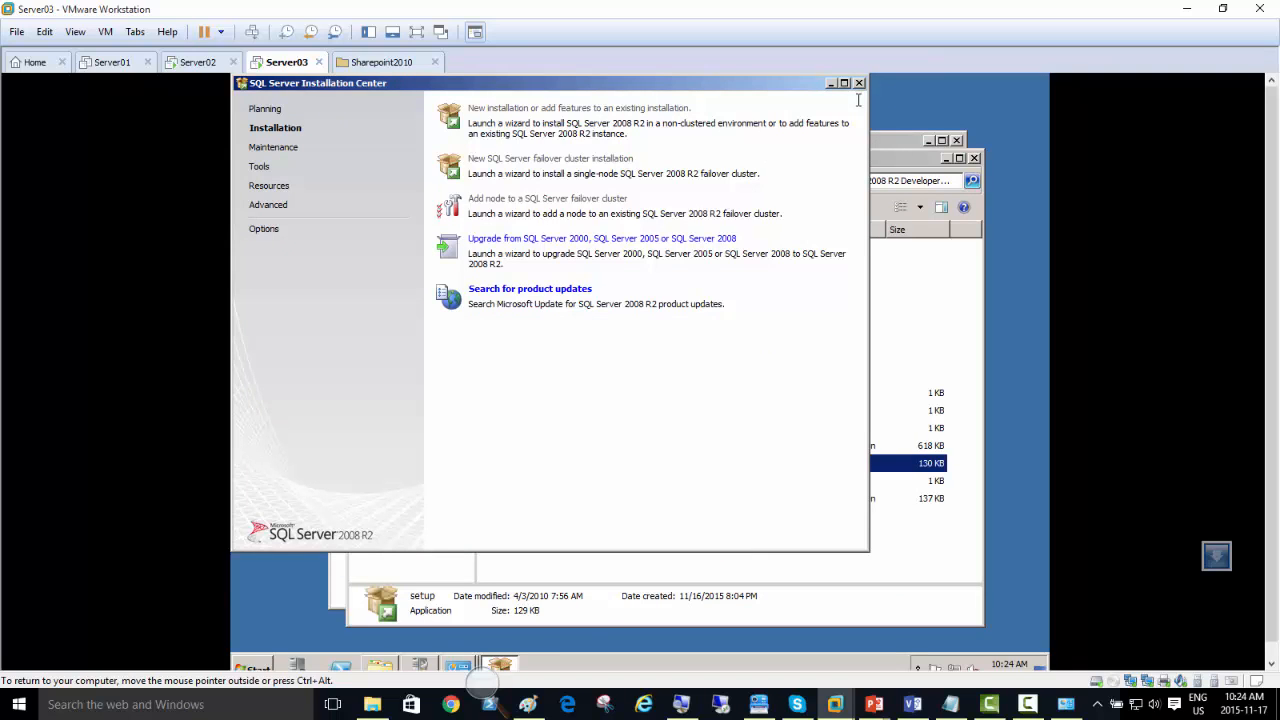
{"action": "left_click", "coordinate": [830, 83]}
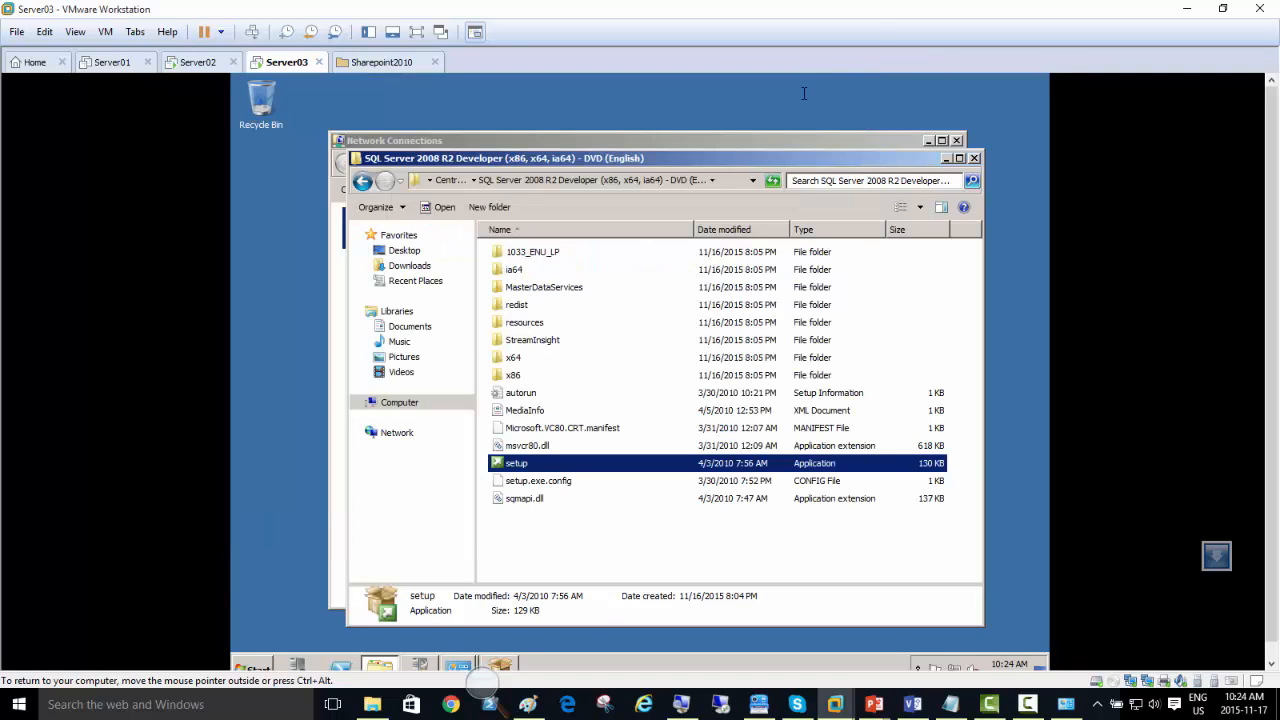
Step: Open the computer name and domain membership settings of Server03 from its system properties
{"action": "left_click", "coordinate": [265, 665]}
{"action": "right_click", "coordinate": [486, 430]}
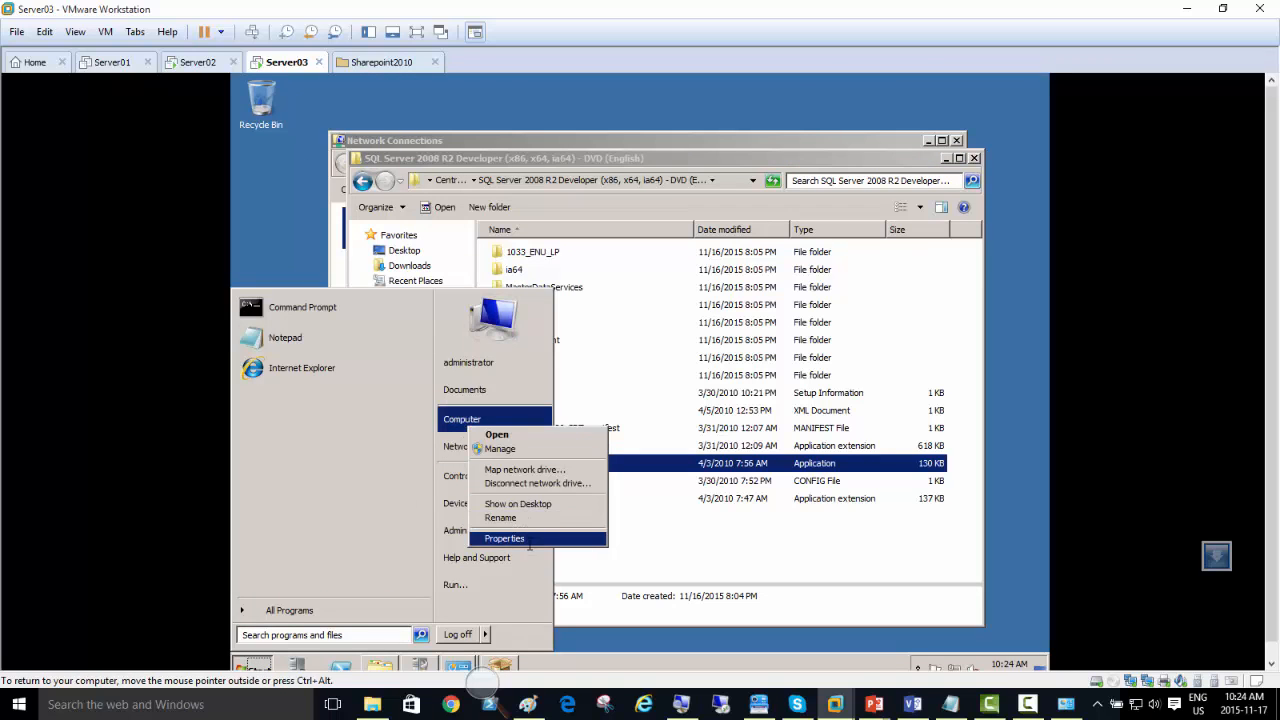
{"action": "left_click", "coordinate": [500, 538]}
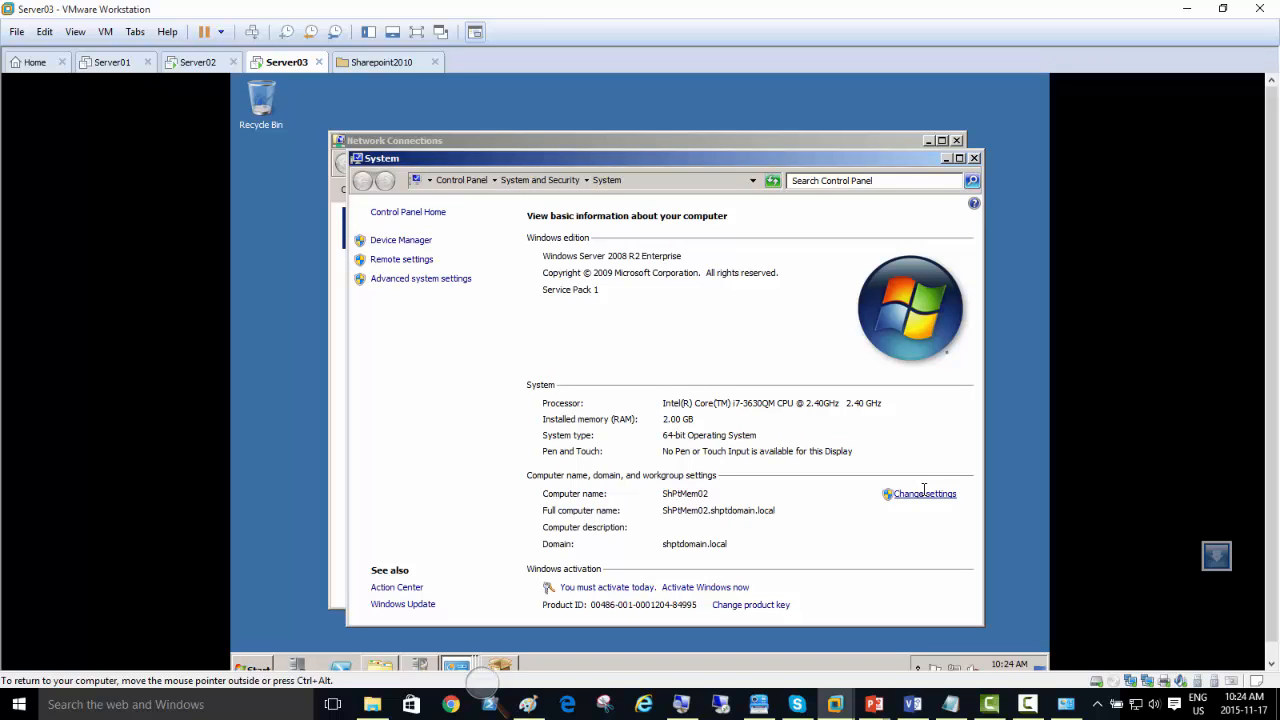
{"action": "left_click", "coordinate": [924, 493]}
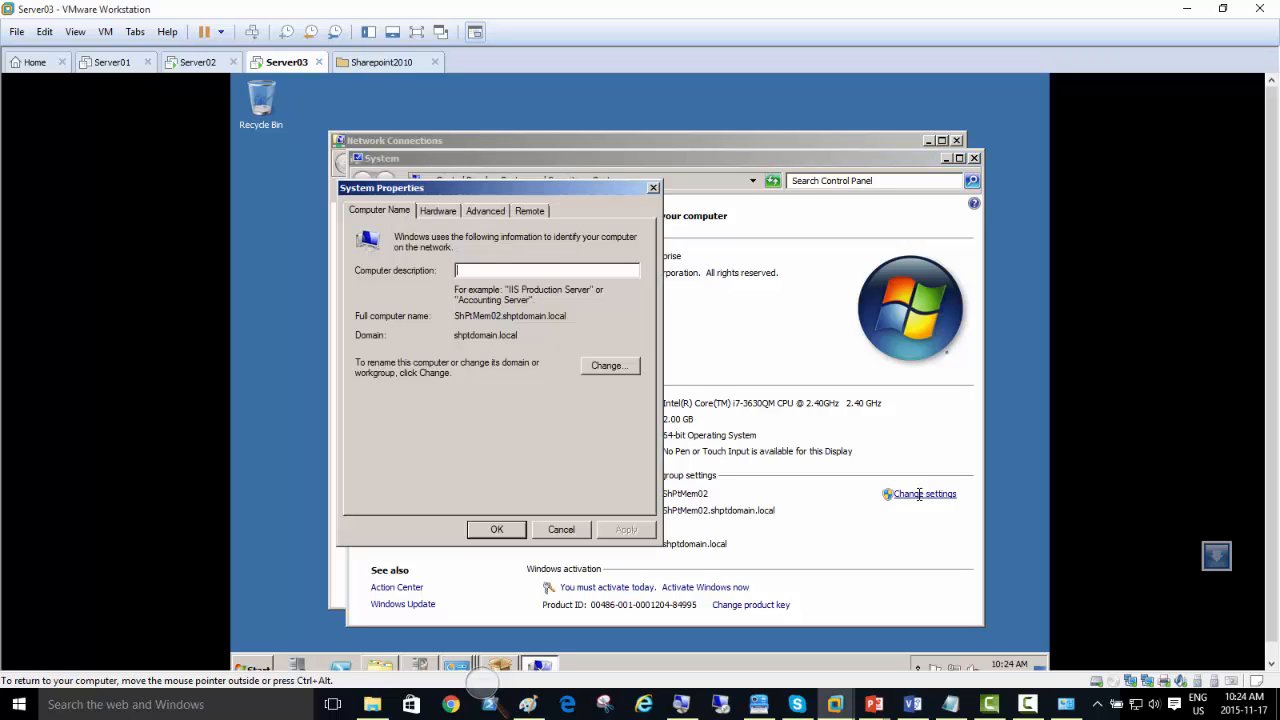
{"action": "left_click", "coordinate": [613, 366]}
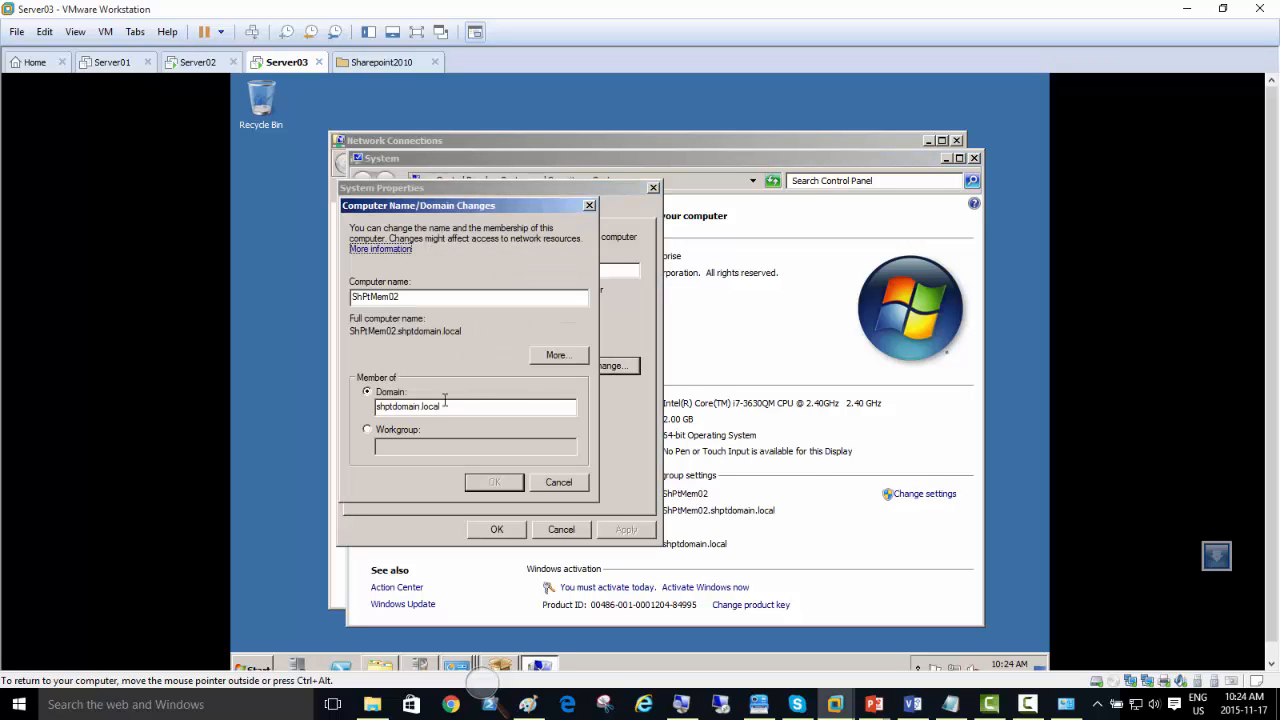
Step: Switch the server's membership from the domain to a workgroup named A and accept the domain-removal warning
{"action": "left_click", "coordinate": [400, 429]}
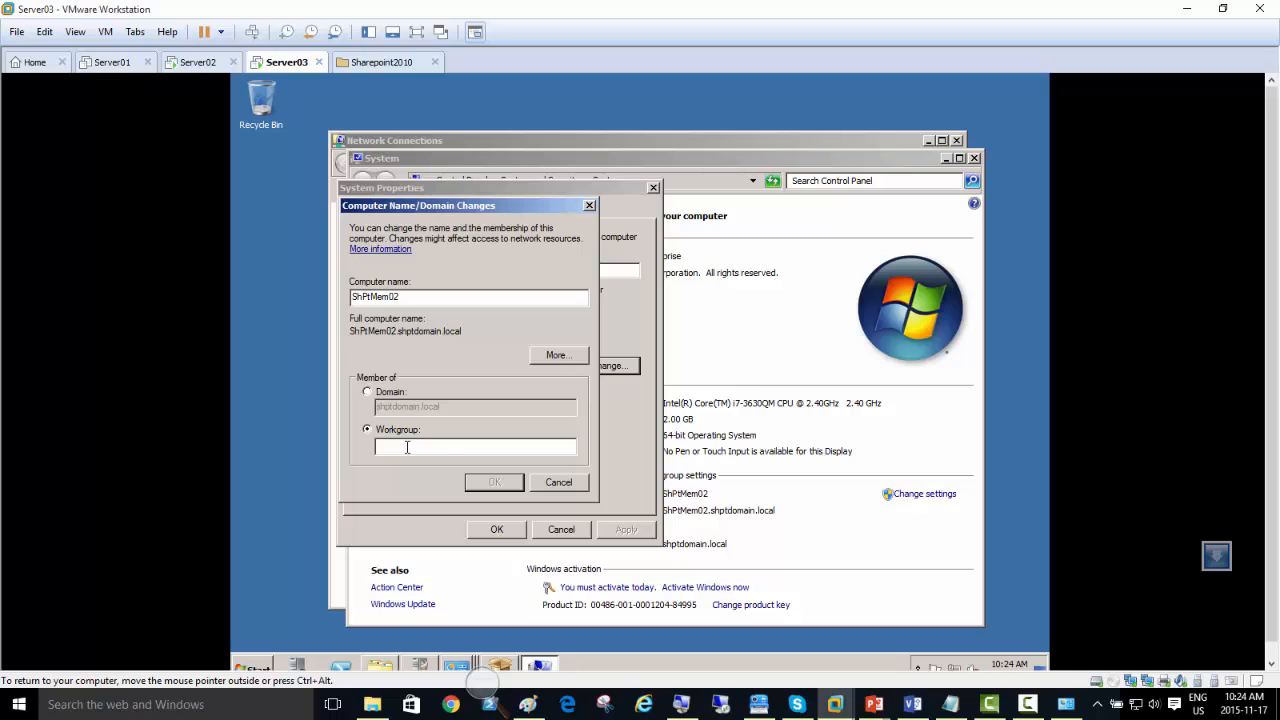
{"action": "type", "text": "A"}
{"action": "left_click", "coordinate": [494, 482]}
{"action": "left_click", "coordinate": [698, 421]}
{"action": "key", "text": "Return"}
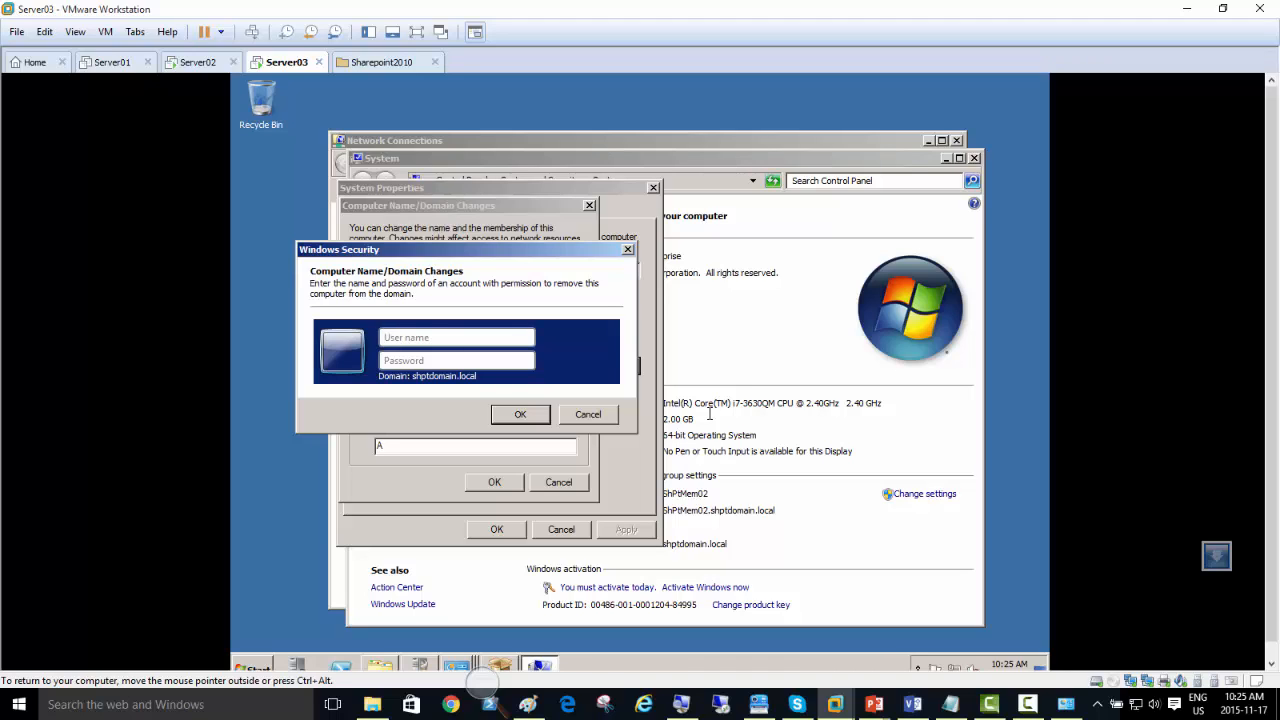
Step: Authorize the server's removal from the domain with the administrator account and its password
{"action": "type", "text": "administrator"}
{"action": "key", "text": "Tab"}
{"action": "type", "text": "P••••••••"}
{"action": "left_click", "coordinate": [508, 412]}
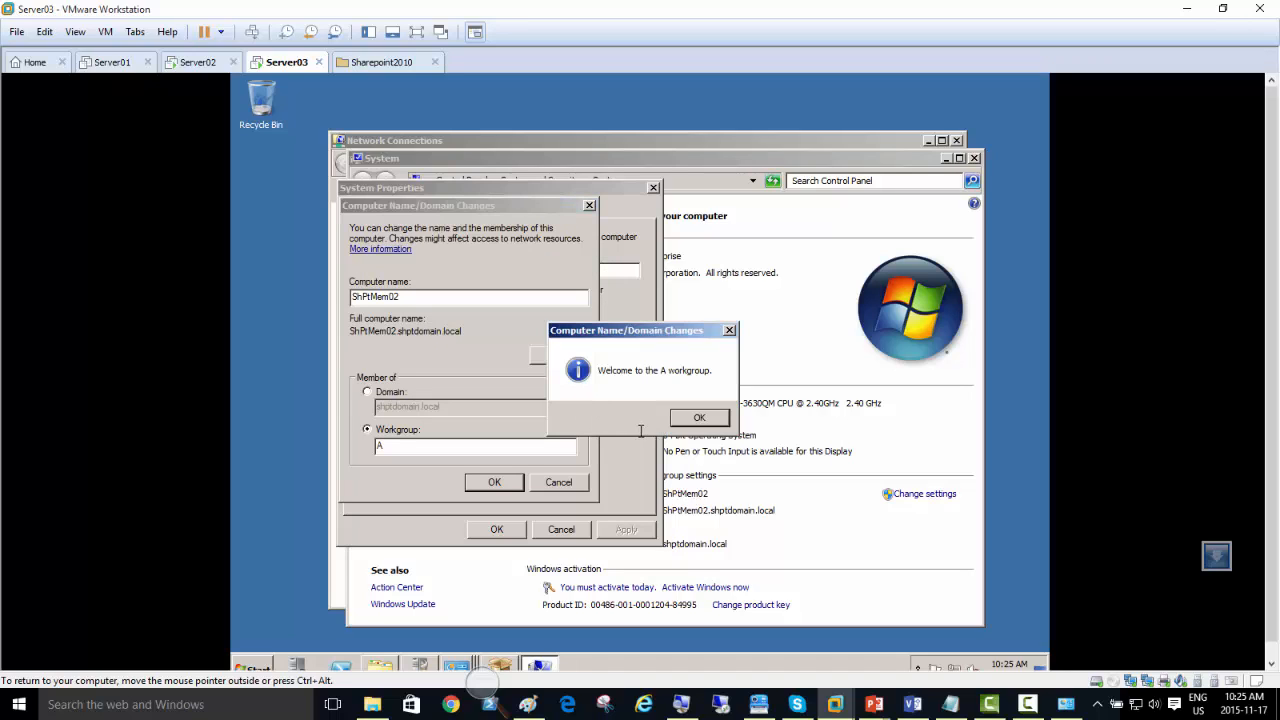
Step: Acknowledge the workgroup change notices, close the system properties and postpone the restart
{"action": "left_click", "coordinate": [686, 418]}
{"action": "left_click", "coordinate": [740, 388]}
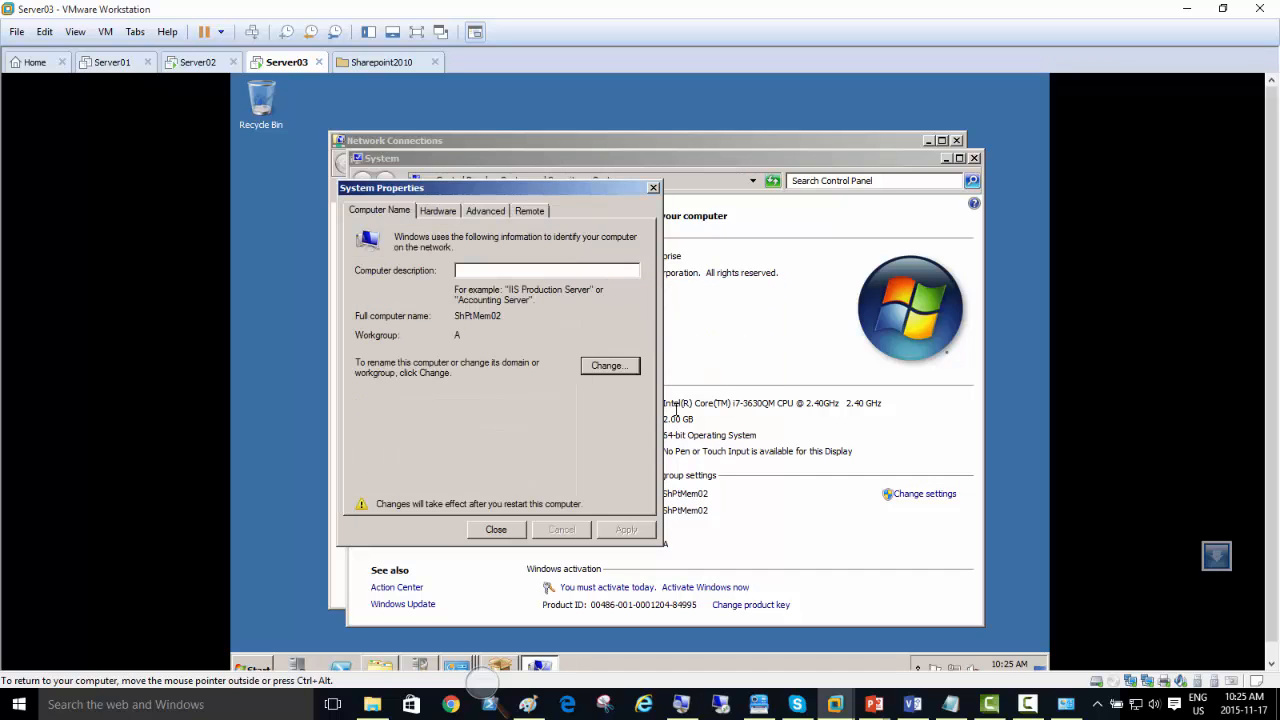
{"action": "left_click", "coordinate": [500, 532]}
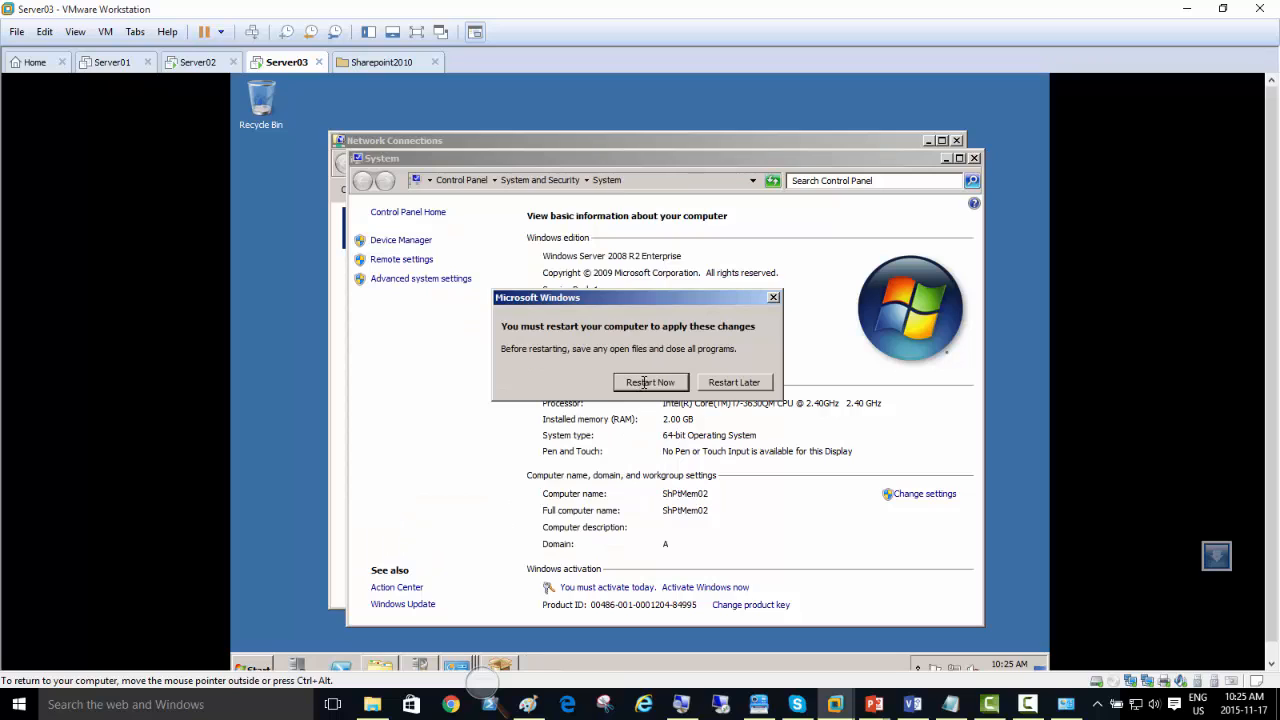
{"action": "left_click", "coordinate": [738, 384]}
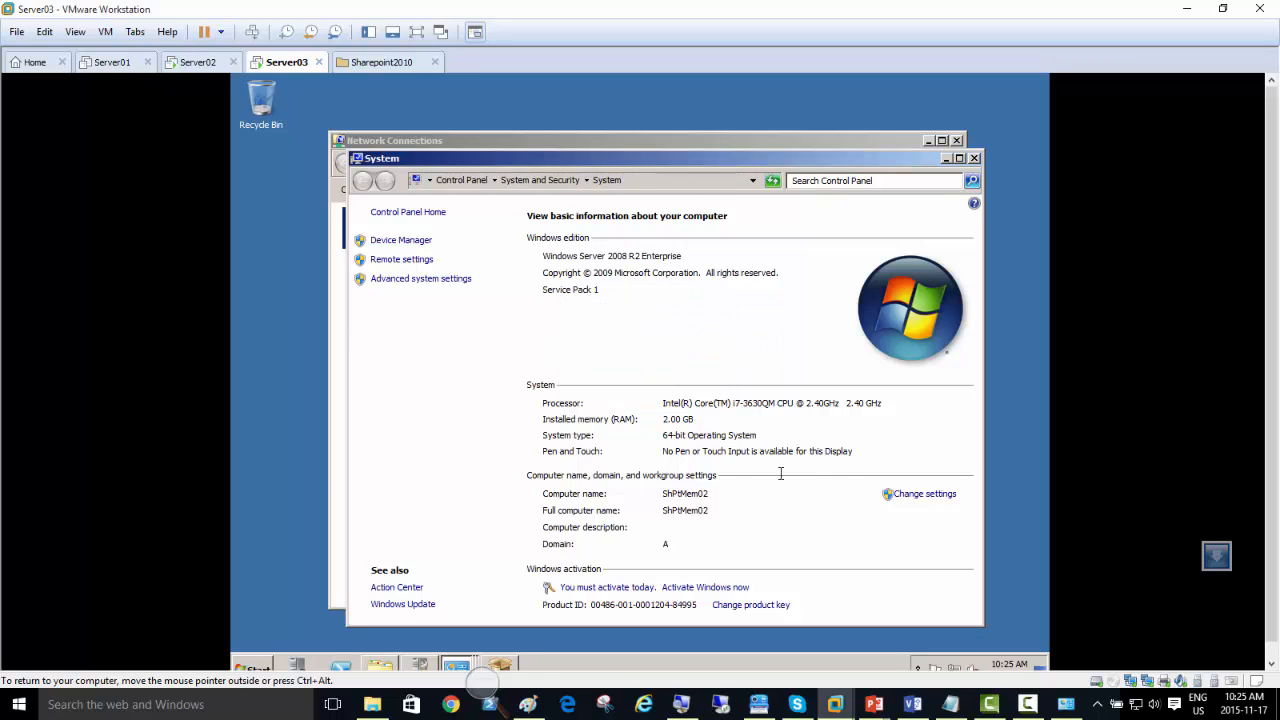
Step: Reopen the computer name and domain membership settings and try to join the server to the domain shptdomain.local
{"action": "left_click", "coordinate": [914, 493]}
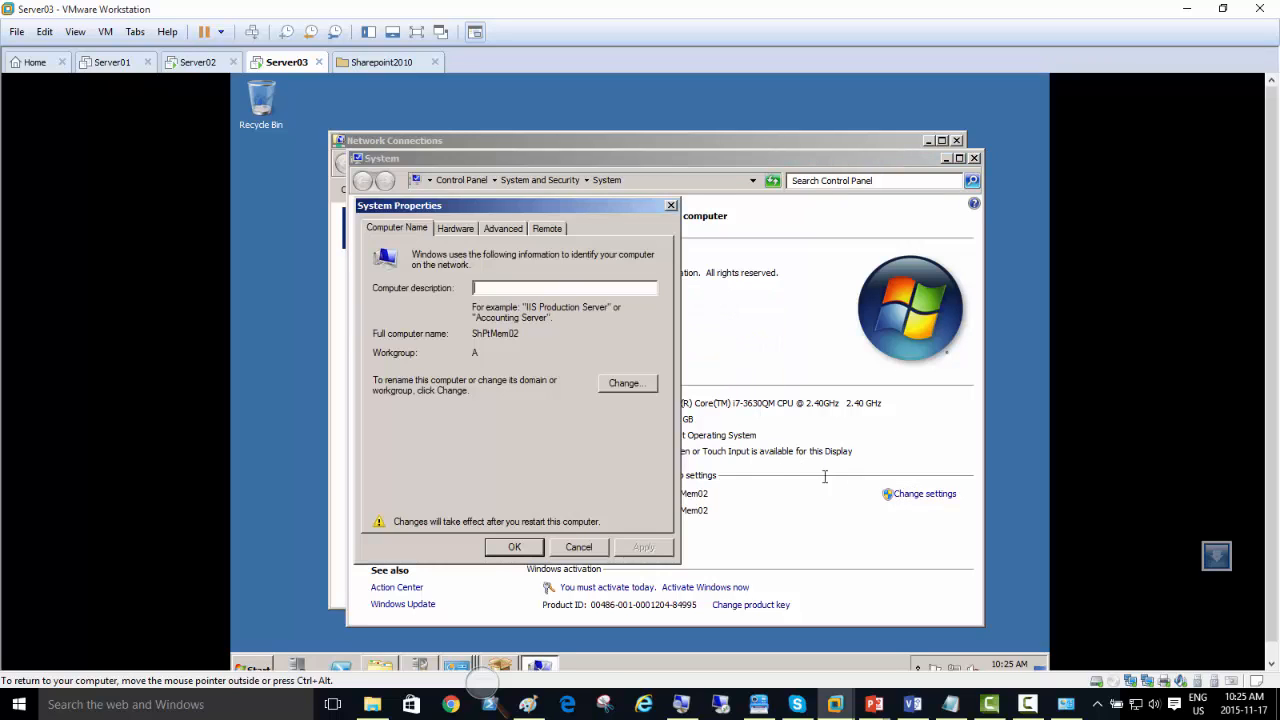
{"action": "left_click", "coordinate": [624, 383]}
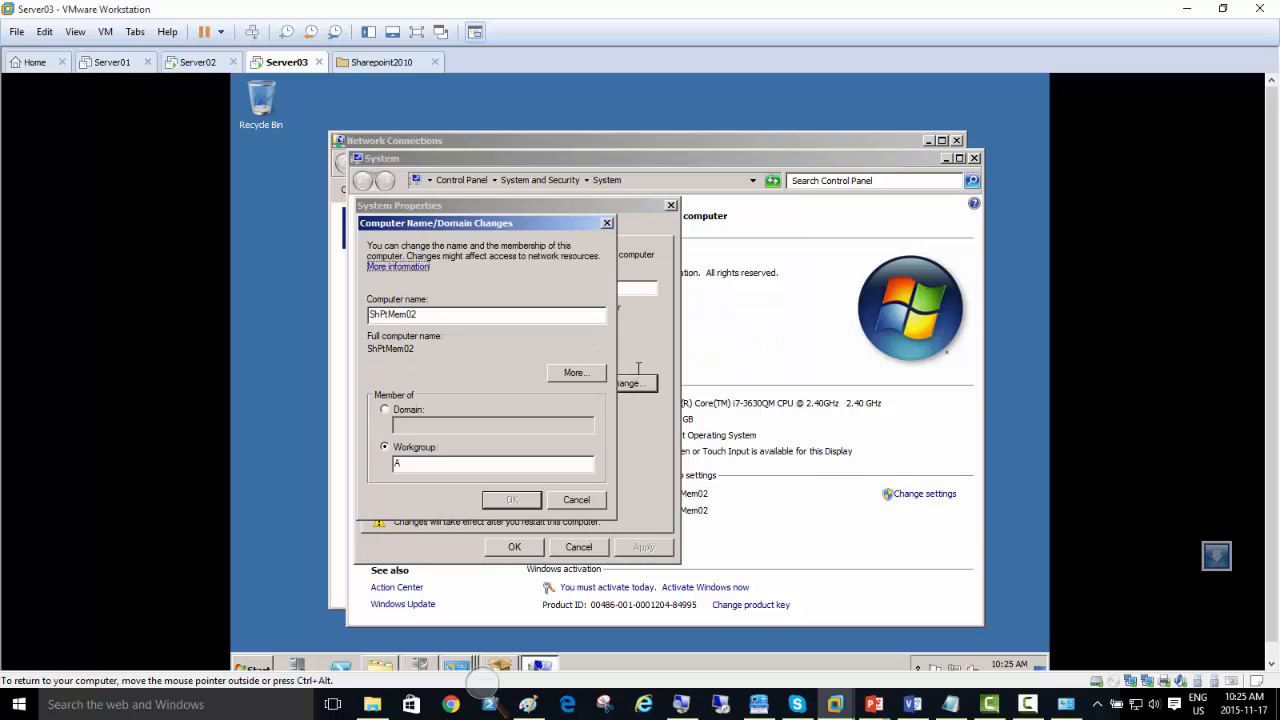
{"action": "left_click", "coordinate": [395, 409]}
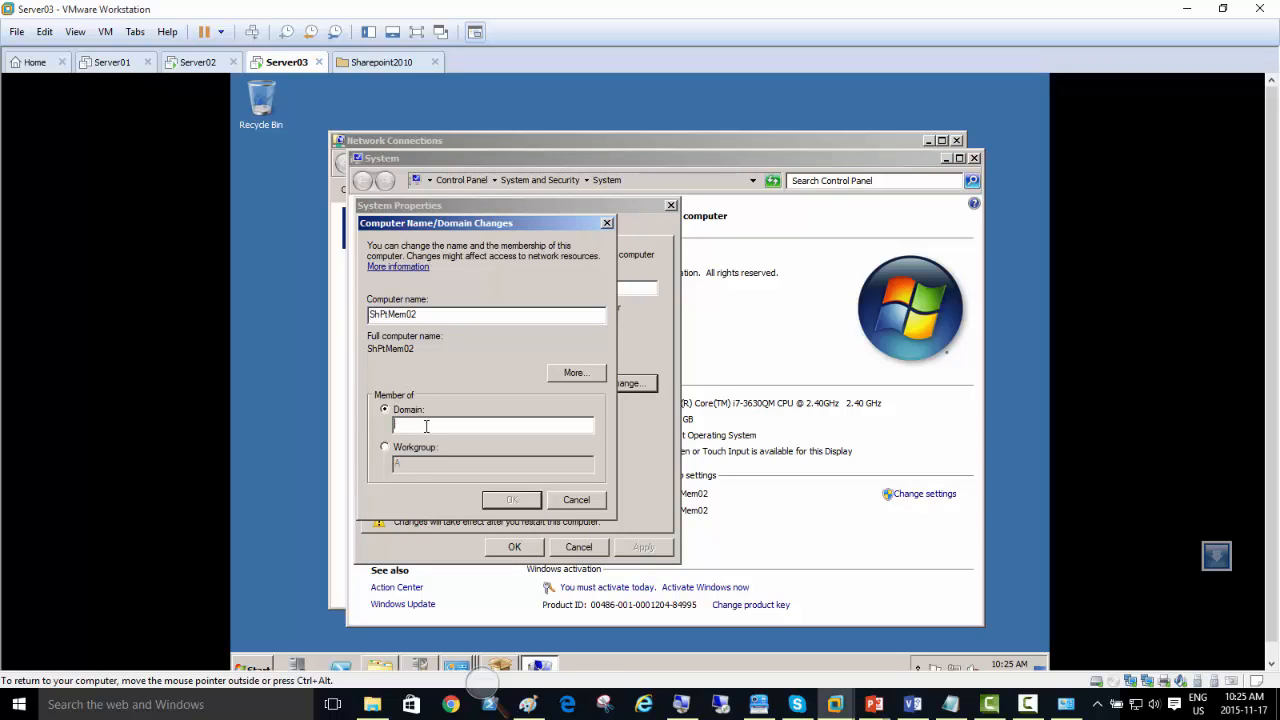
{"action": "type", "text": "shptdomain.local"}
{"action": "key", "text": "Return"}
{"action": "key", "text": "Return"}
Step: Run nslookup in a new Command Prompt on Server03 to check its default DNS server
{"action": "left_click", "coordinate": [252, 667]}
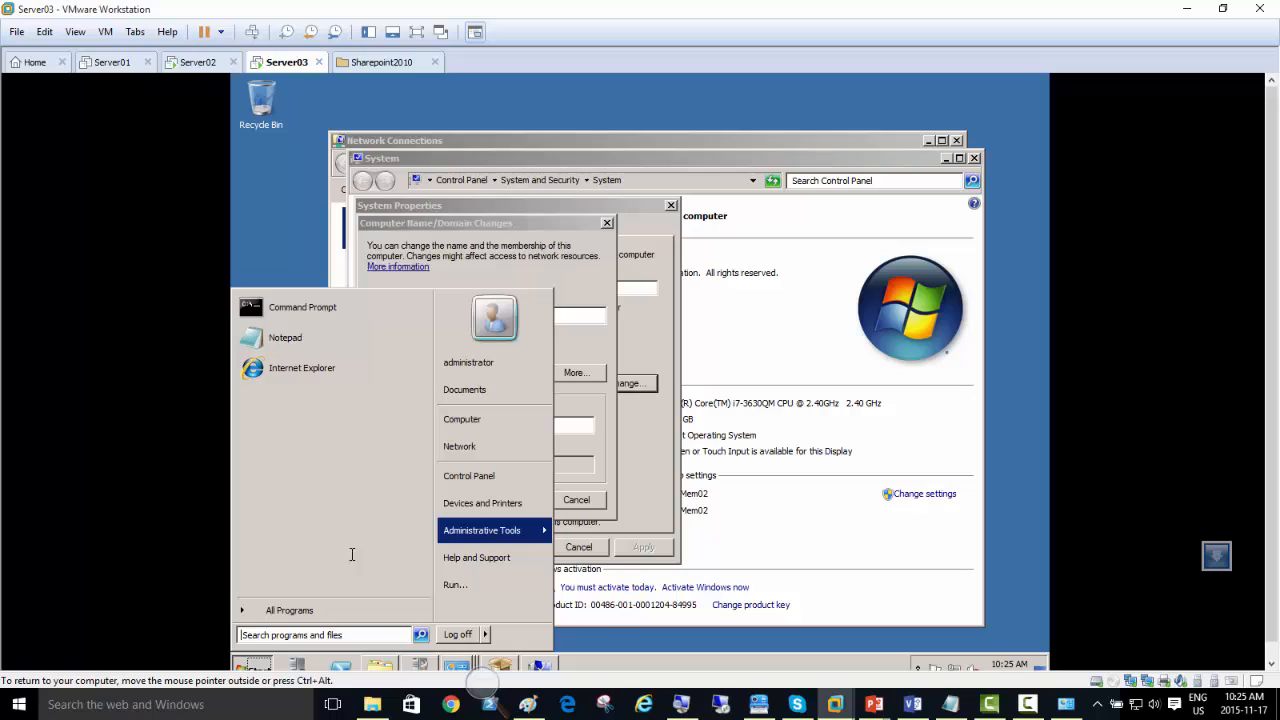
{"action": "left_click", "coordinate": [300, 307]}
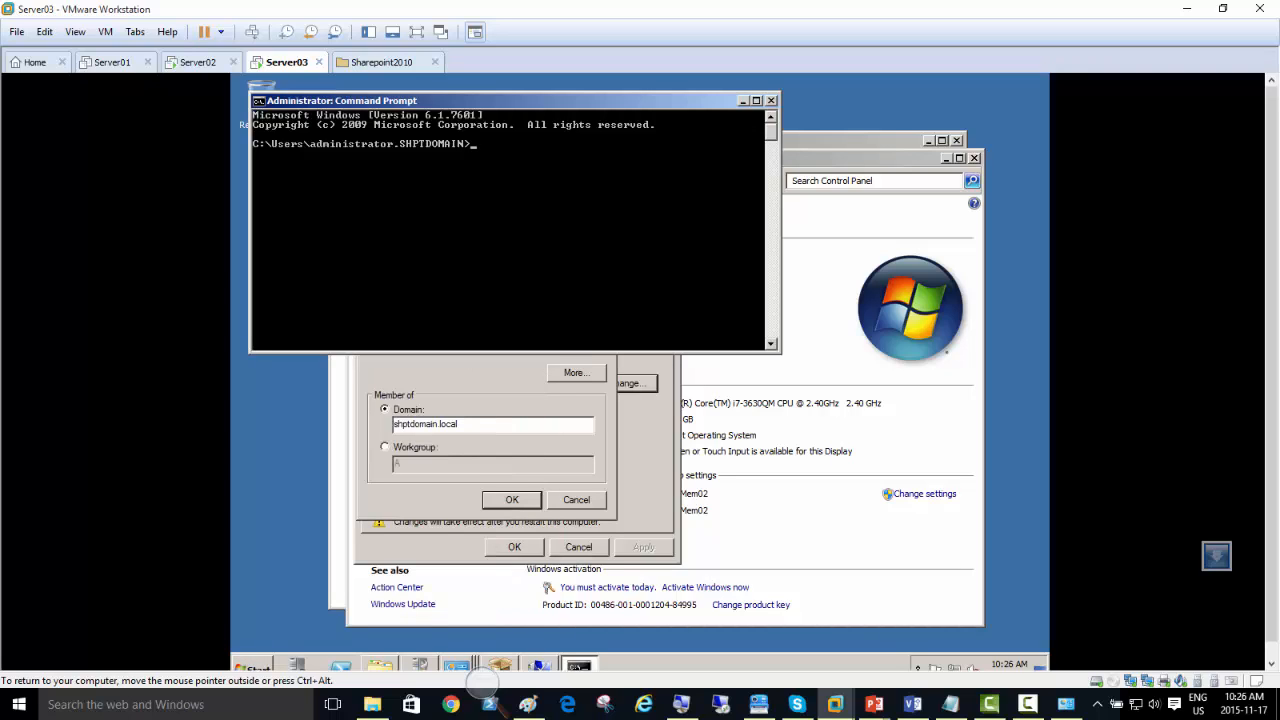
{"action": "type", "text": "nslookup"}
{"action": "key", "text": "Return"}
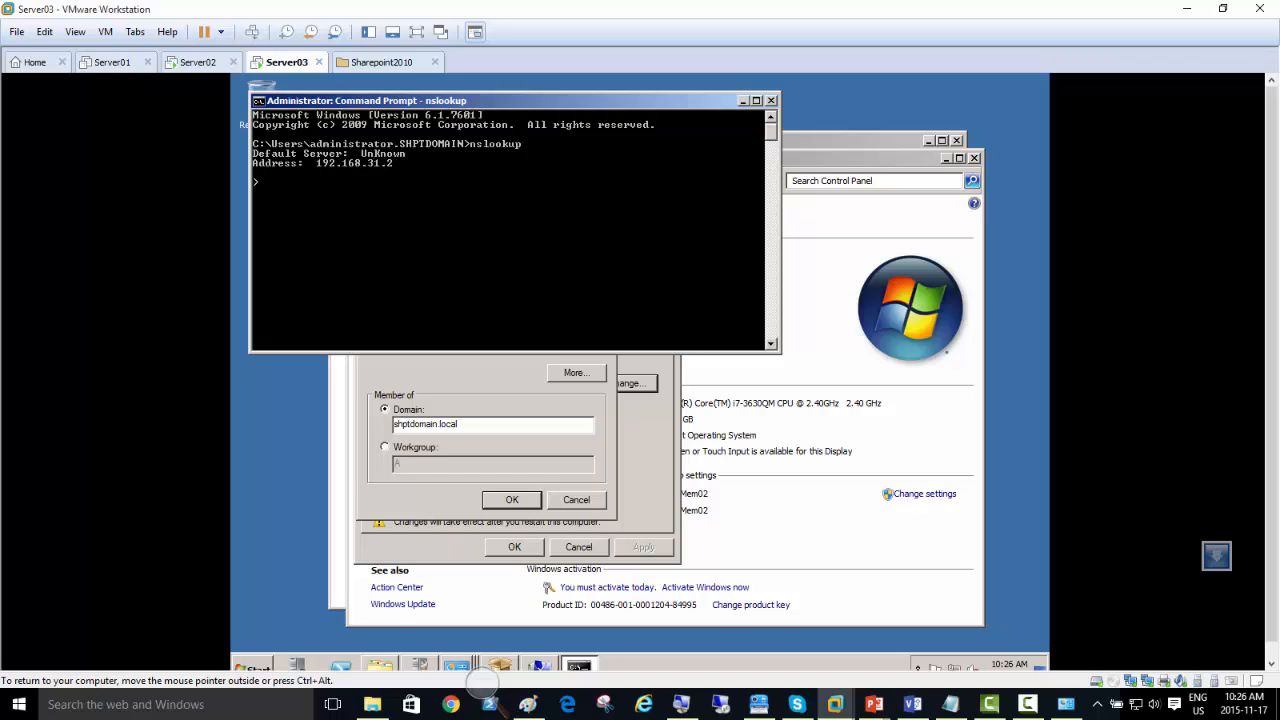
Step: Check the status of the Internet connection in the Network and Sharing Center
{"action": "left_click", "coordinate": [460, 662]}
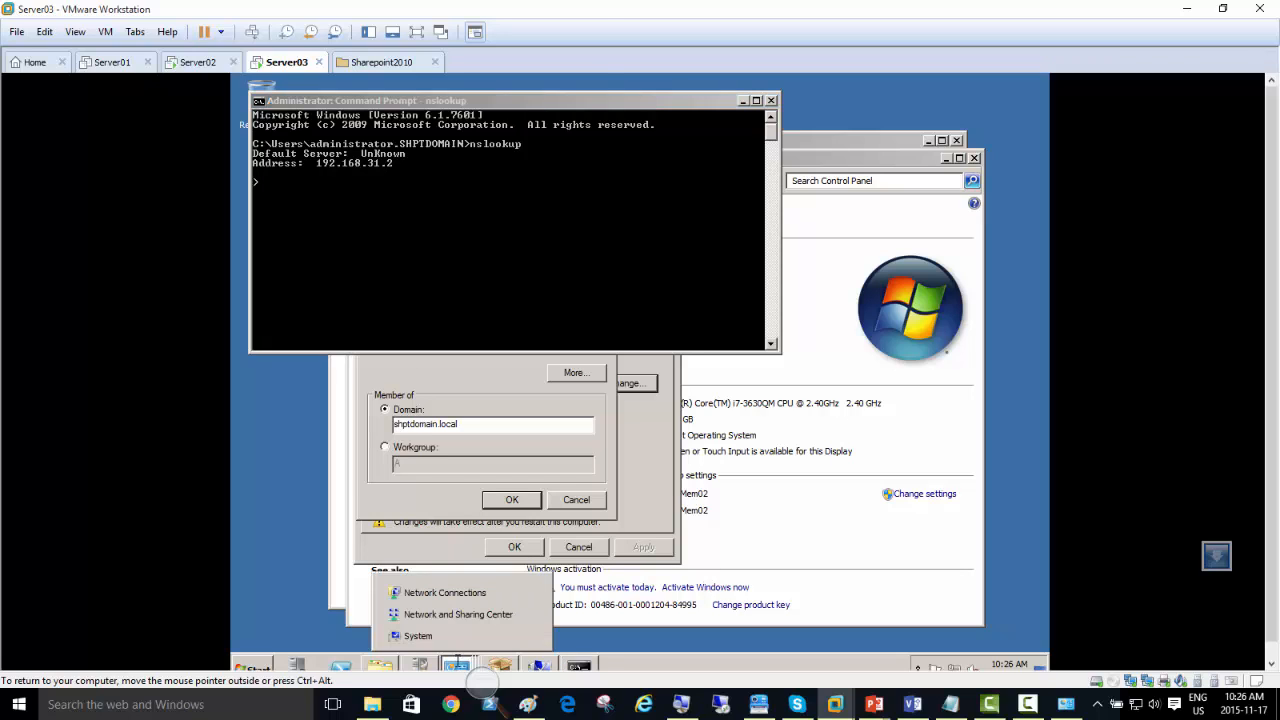
{"action": "left_click", "coordinate": [428, 614]}
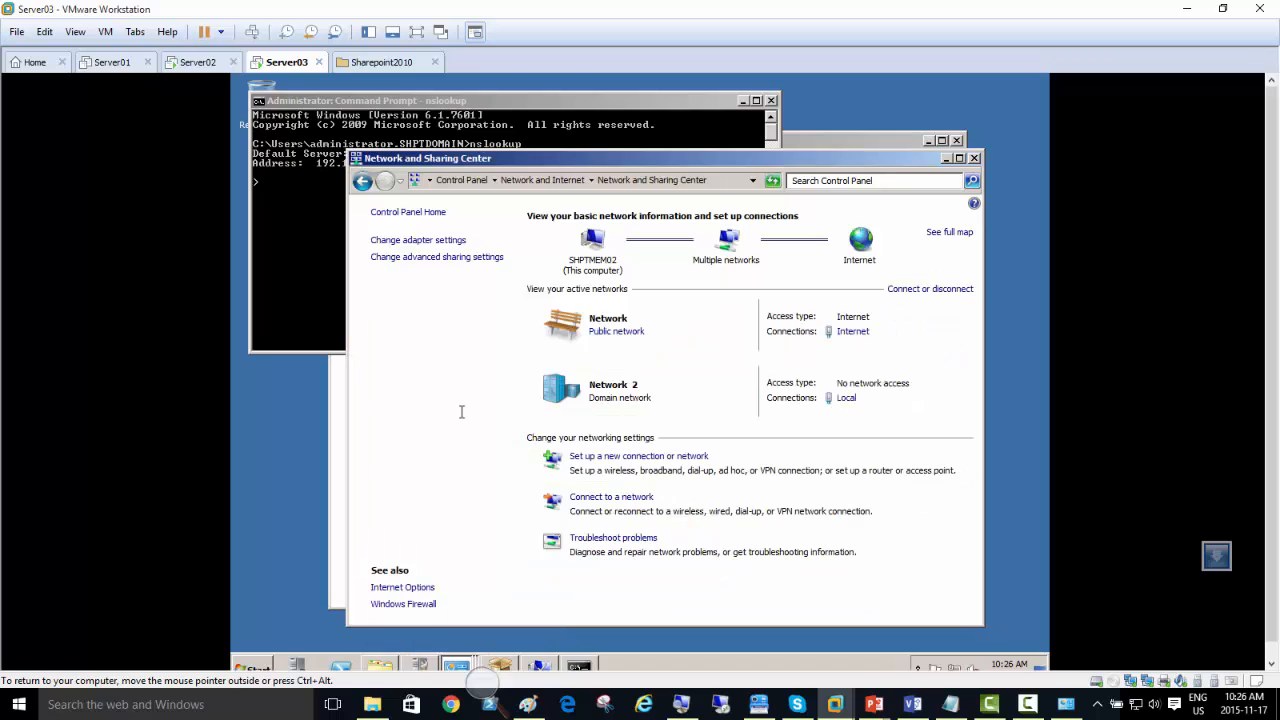
{"action": "left_click", "coordinate": [850, 332]}
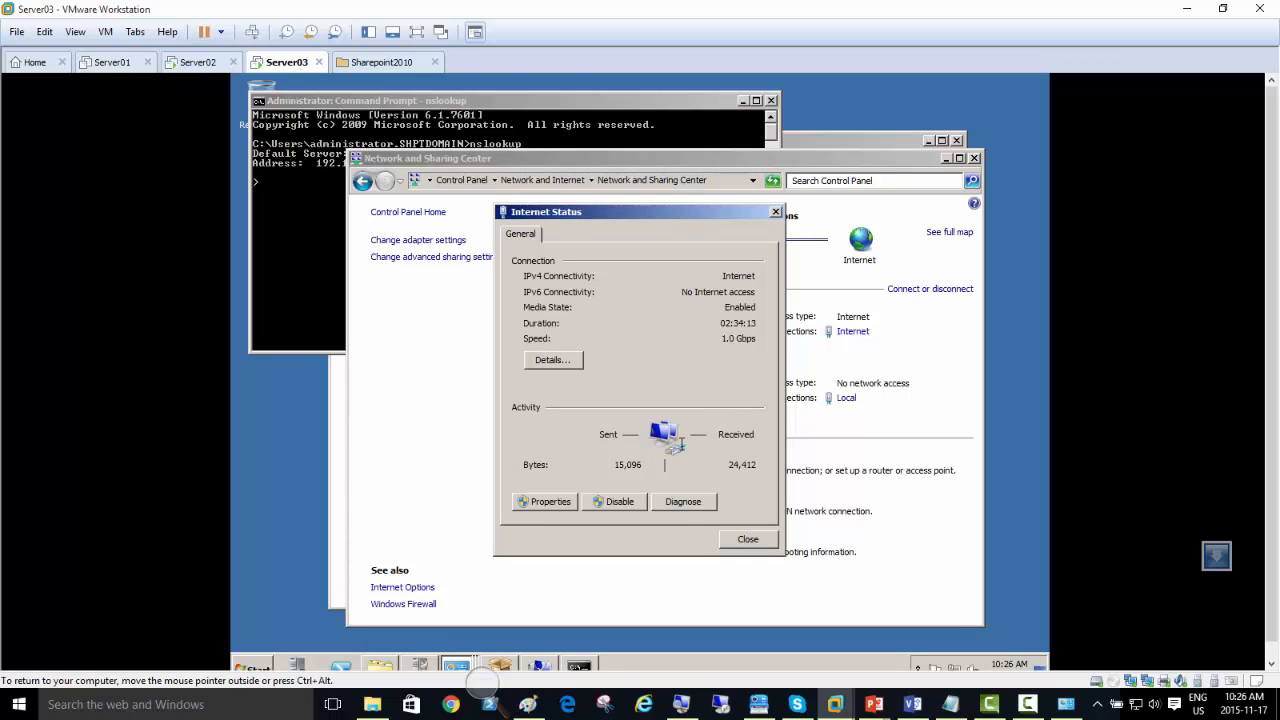
{"action": "left_click", "coordinate": [744, 539]}
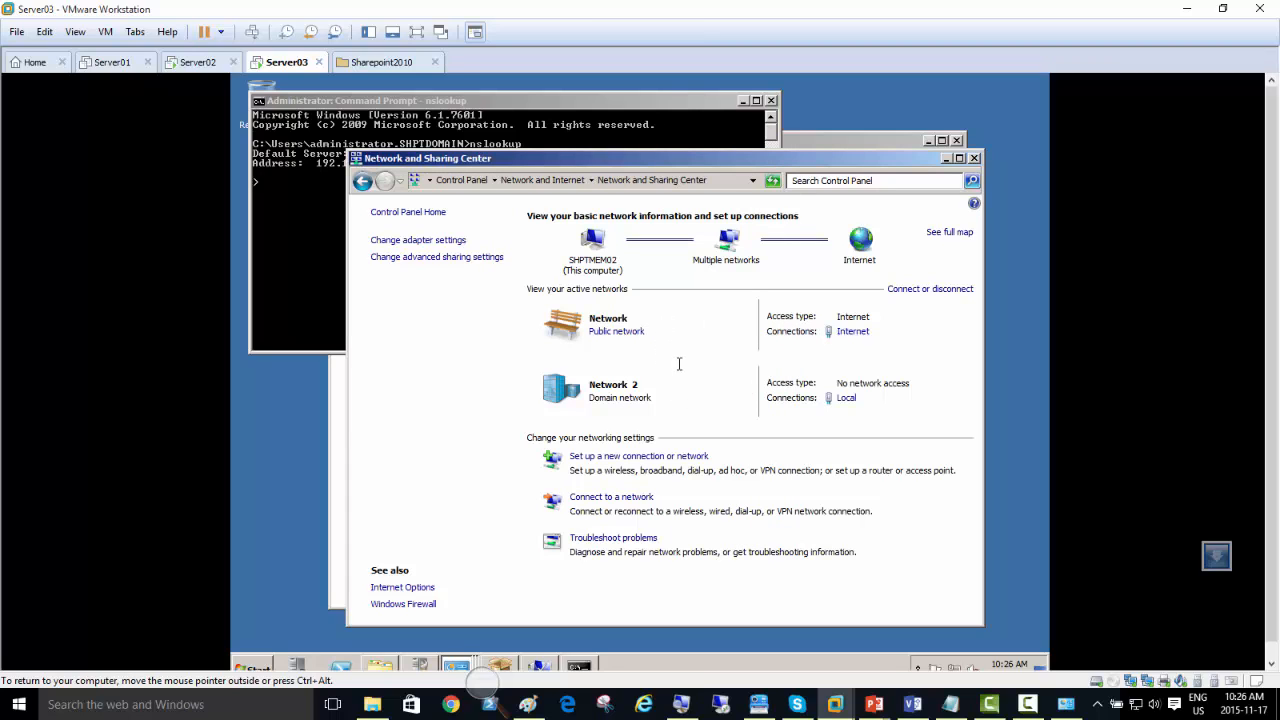
{"action": "key", "text": "alt"}
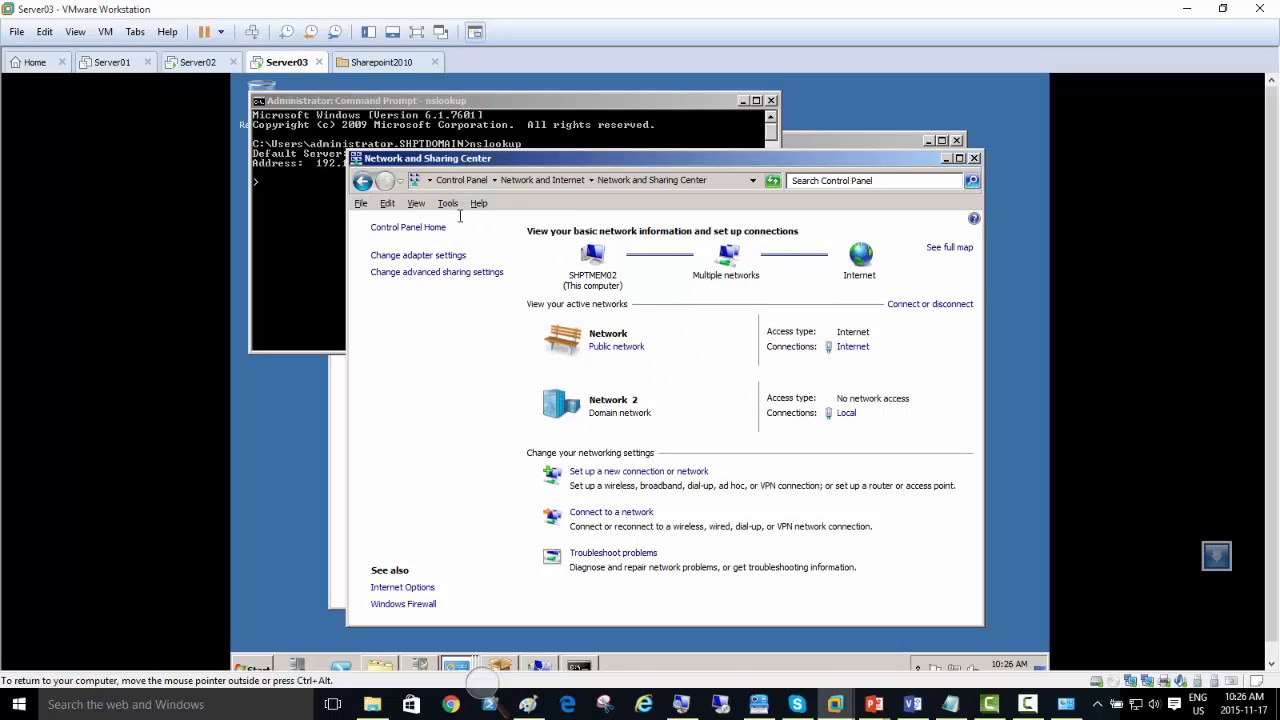
{"action": "left_click", "coordinate": [448, 204]}
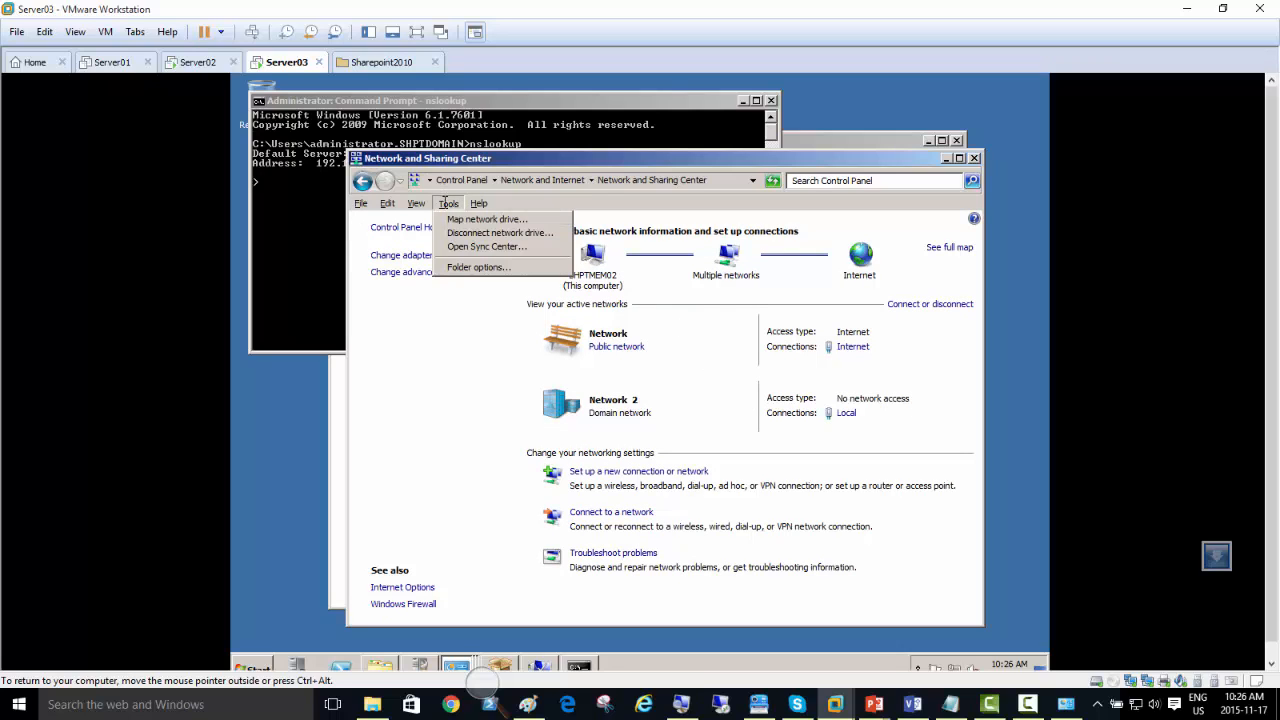
{"action": "left_click", "coordinate": [402, 271]}
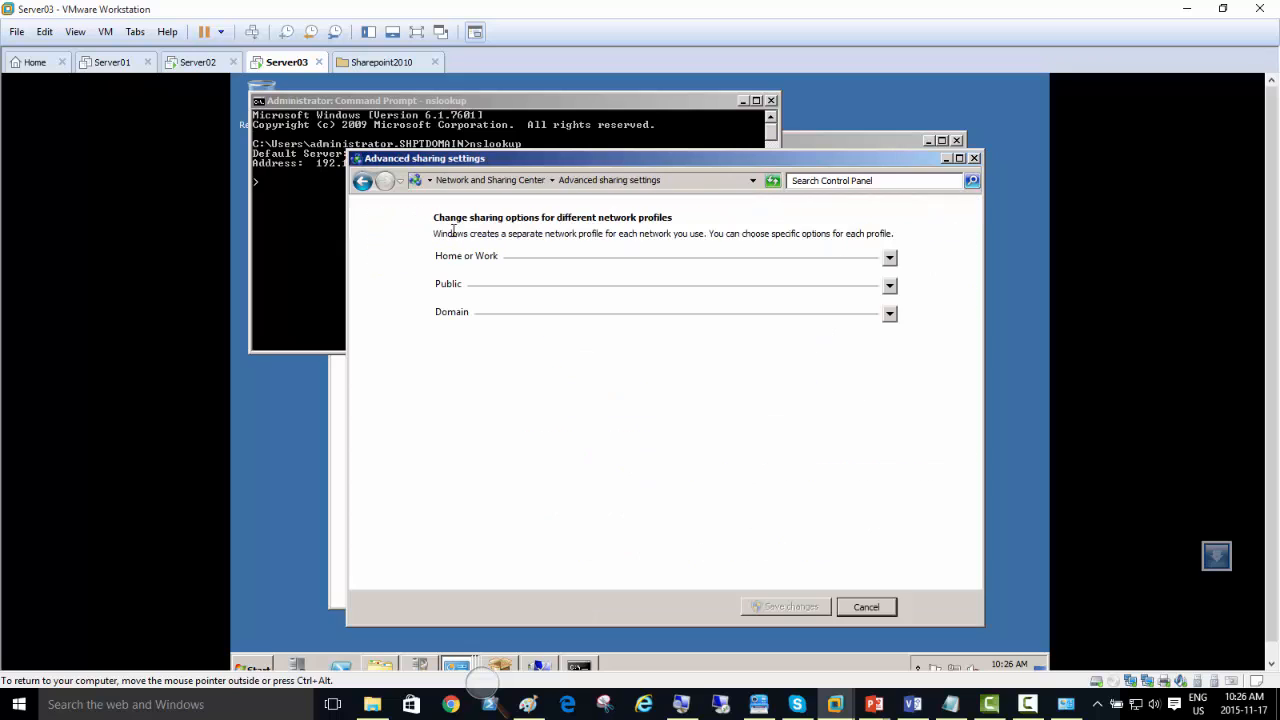
{"action": "left_click", "coordinate": [490, 180]}
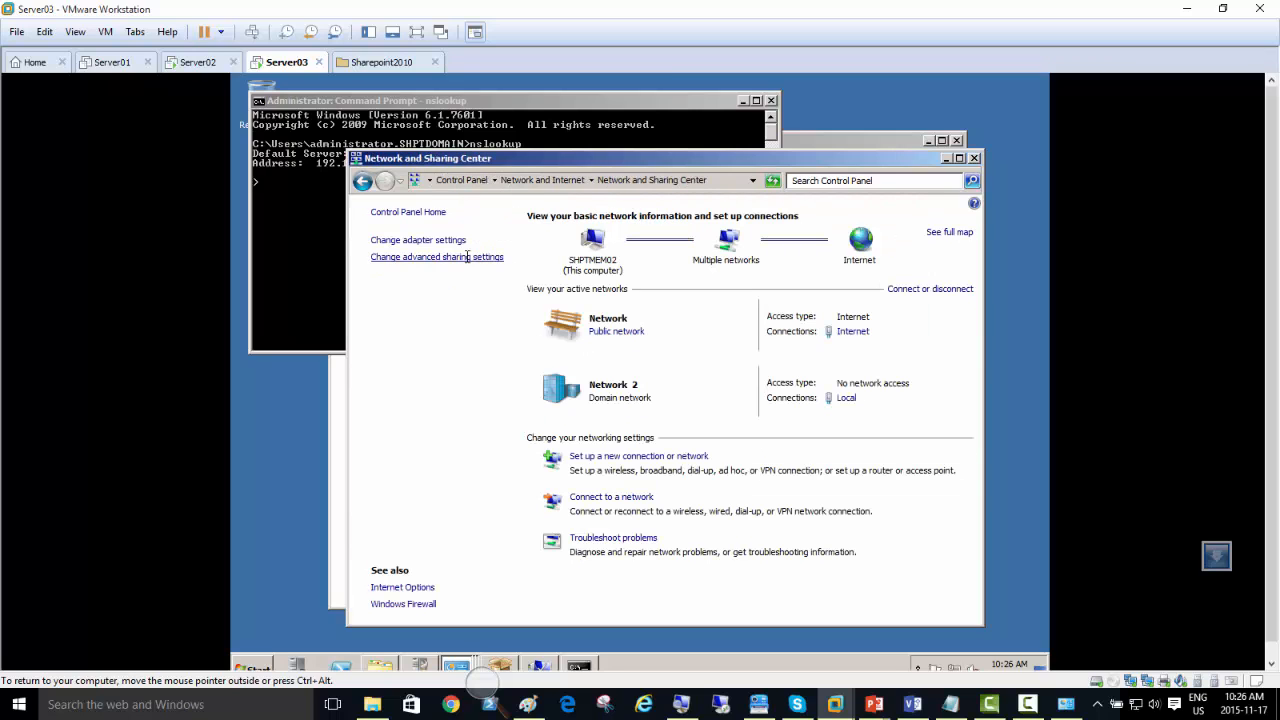
Step: Place the Local connection above Internet in the advanced adapter and binding order of the network connections
{"action": "left_click", "coordinate": [440, 243]}
{"action": "key", "text": "alt"}
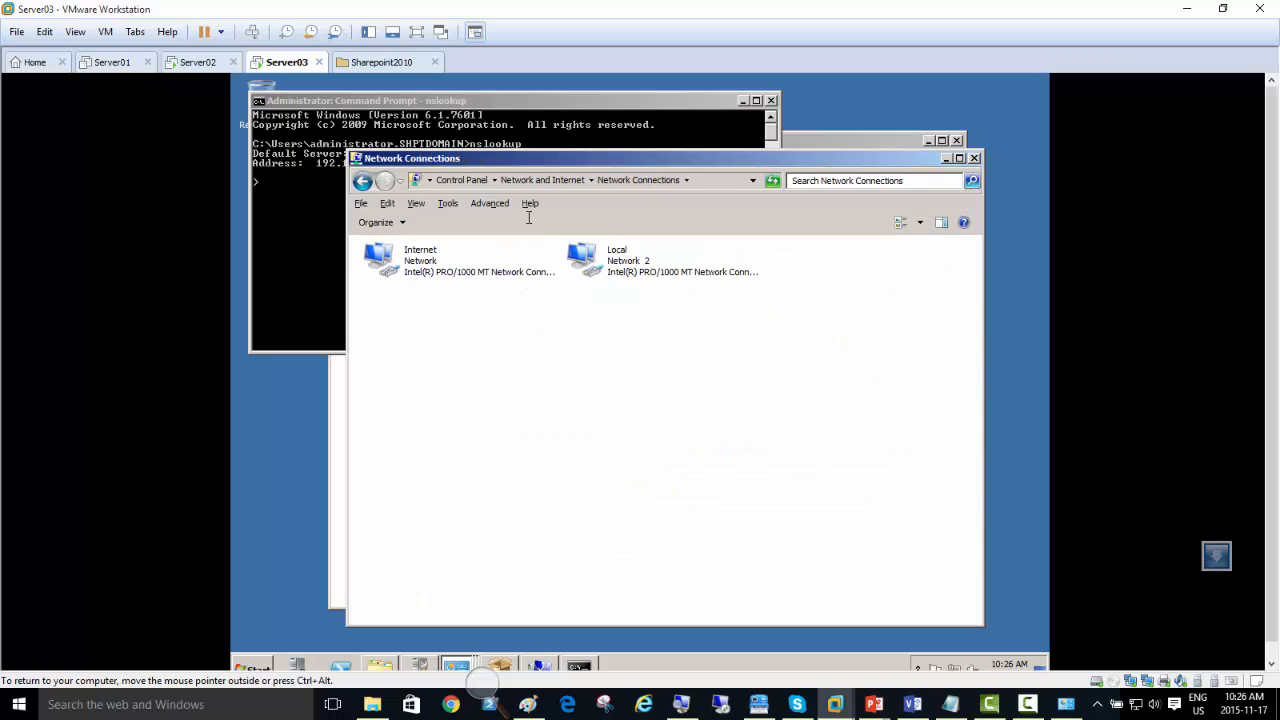
{"action": "left_click", "coordinate": [489, 204]}
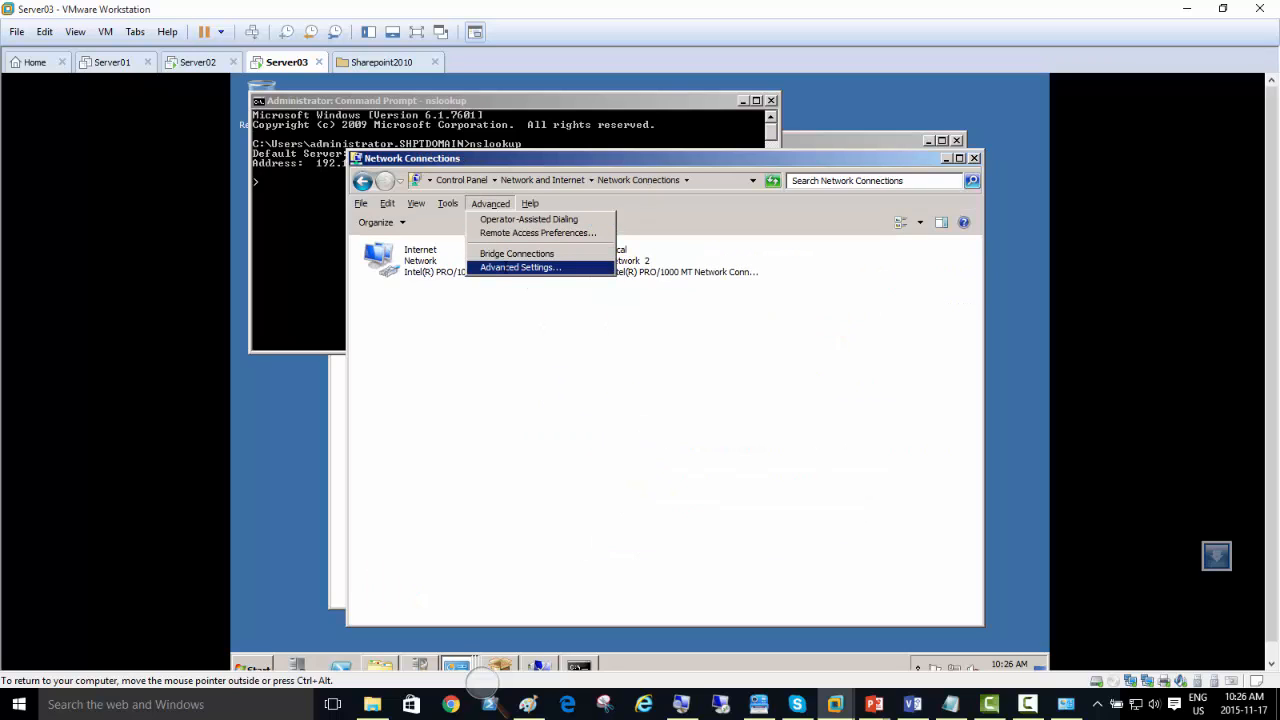
{"action": "left_click", "coordinate": [510, 267]}
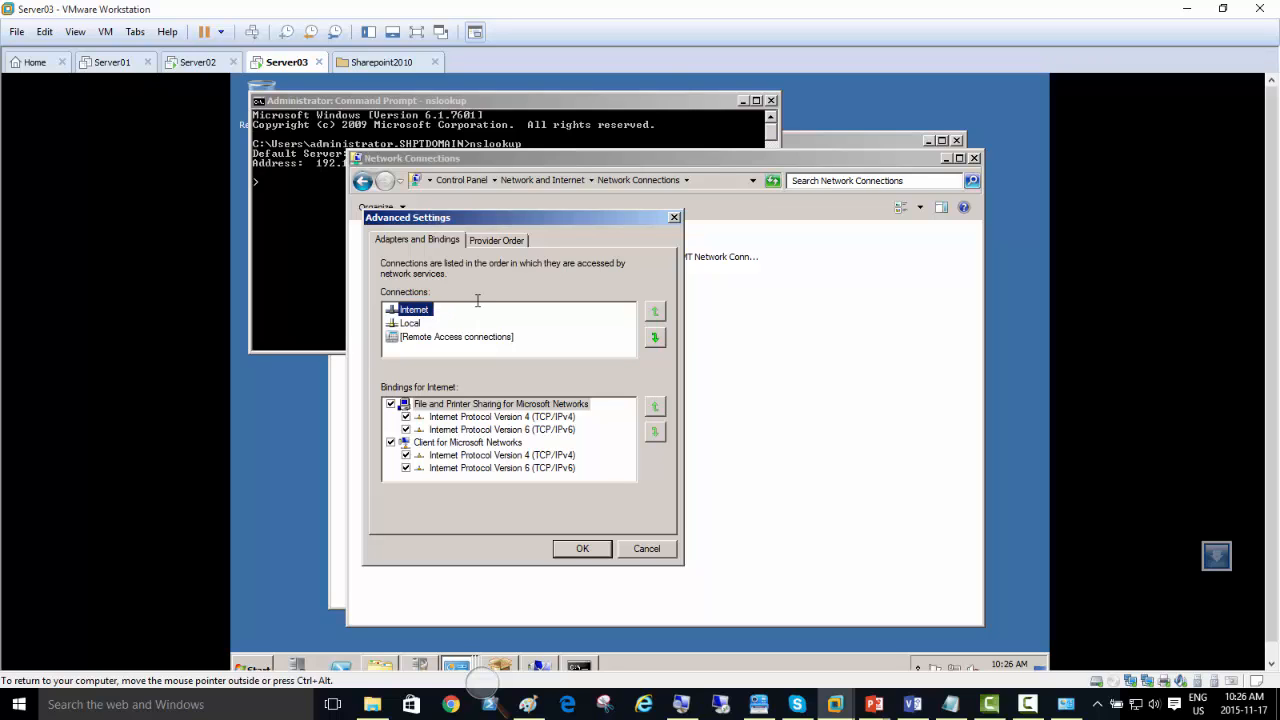
{"action": "left_click", "coordinate": [429, 323]}
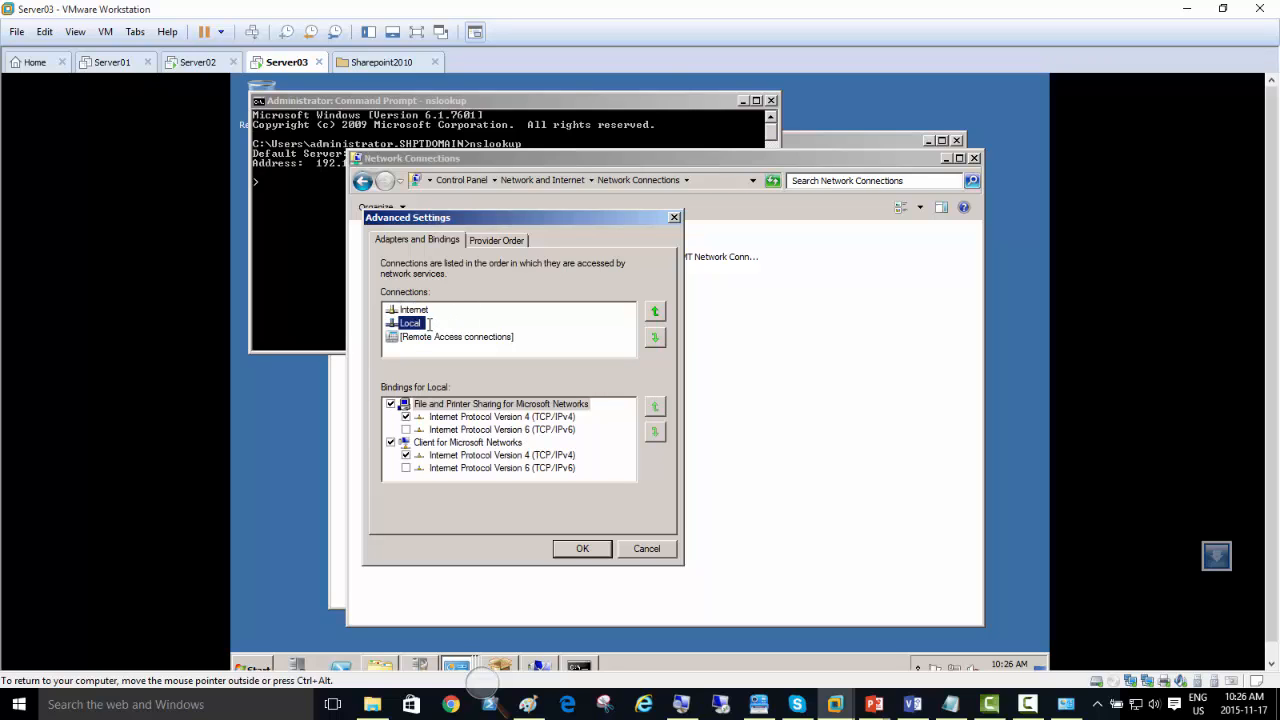
{"action": "left_click", "coordinate": [655, 311]}
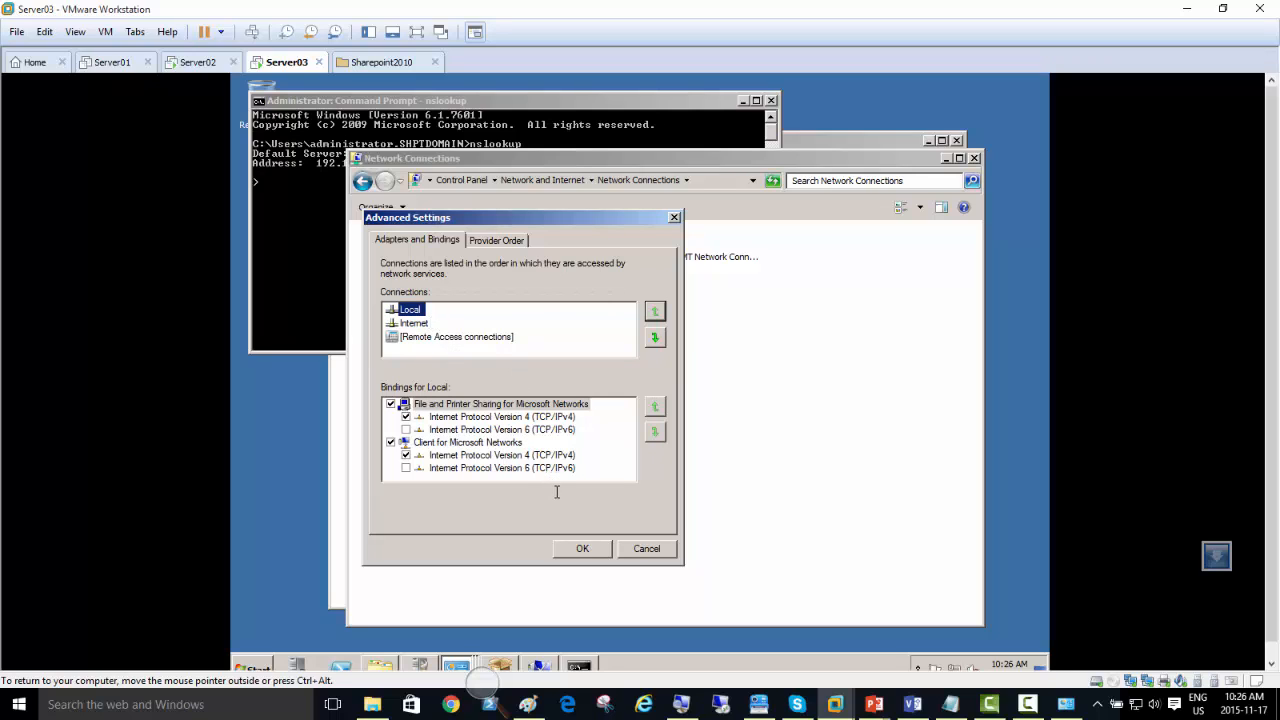
{"action": "left_click", "coordinate": [582, 548]}
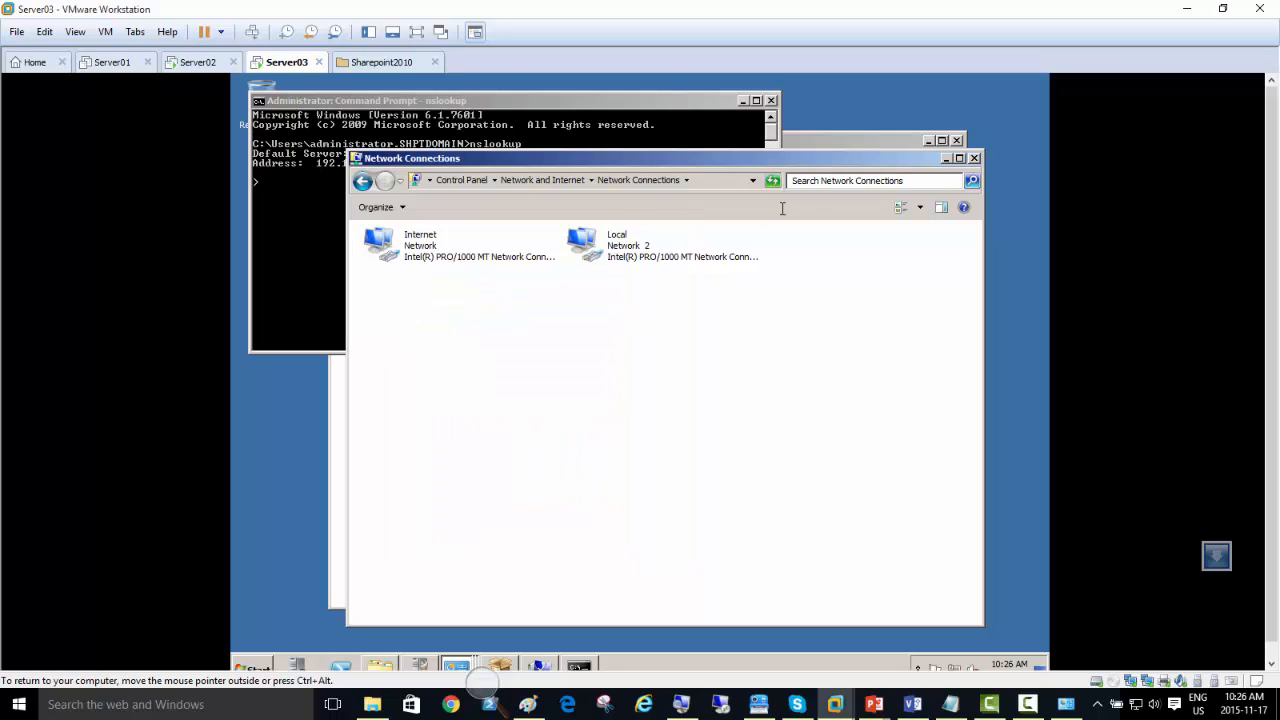
Step: Disable the Internet network connection and exit the running nslookup session in the Command Prompt
{"action": "right_click", "coordinate": [406, 245]}
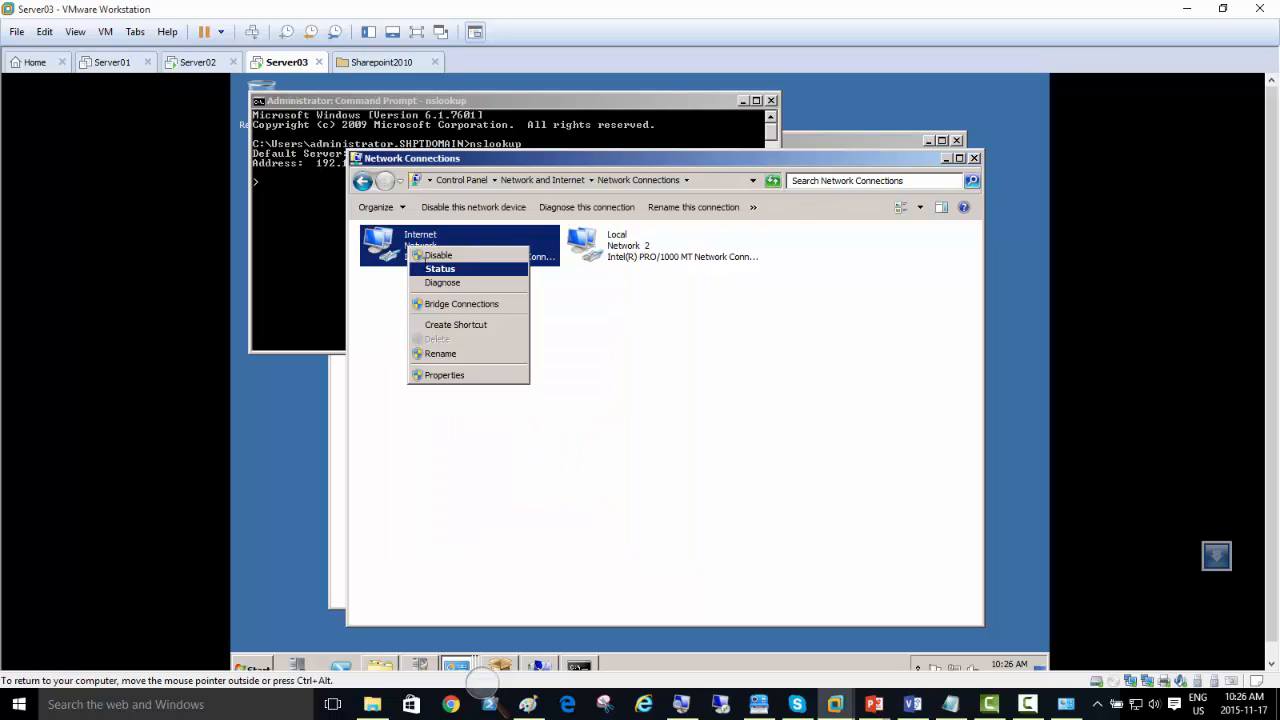
{"action": "left_click", "coordinate": [430, 254]}
{"action": "key", "text": "alt+Tab"}
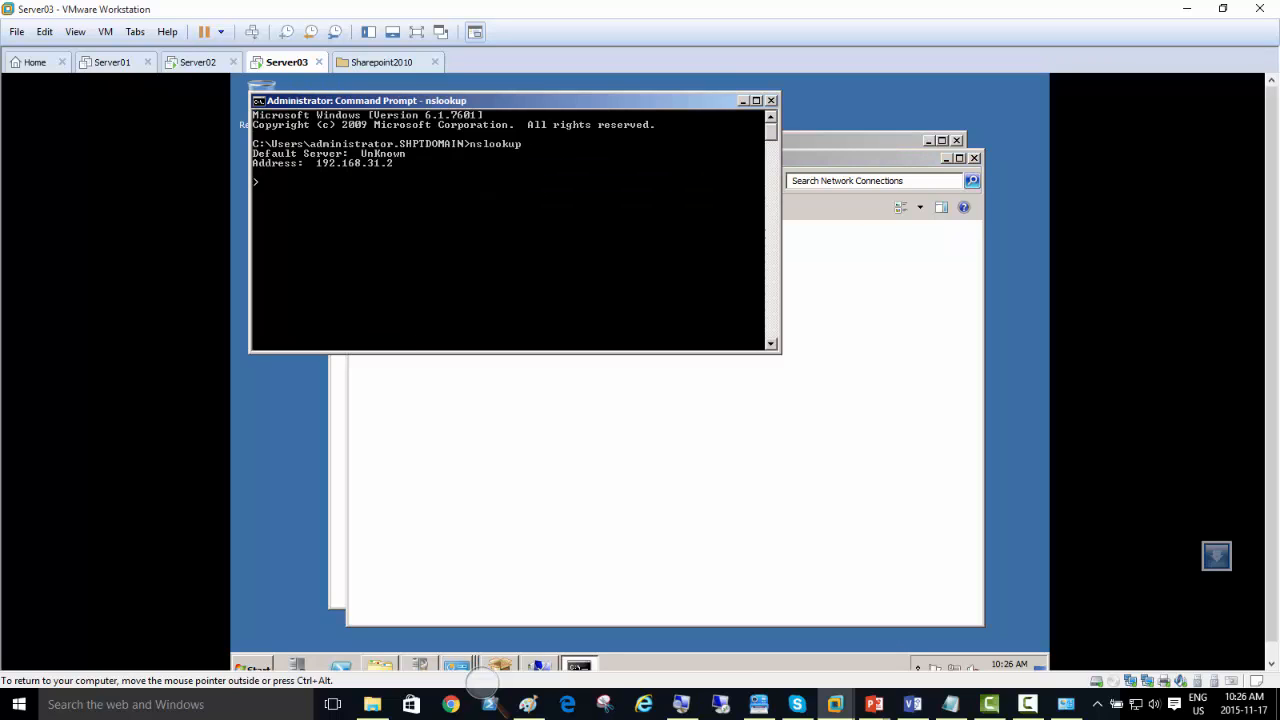
{"action": "key", "text": "ctrl+c"}
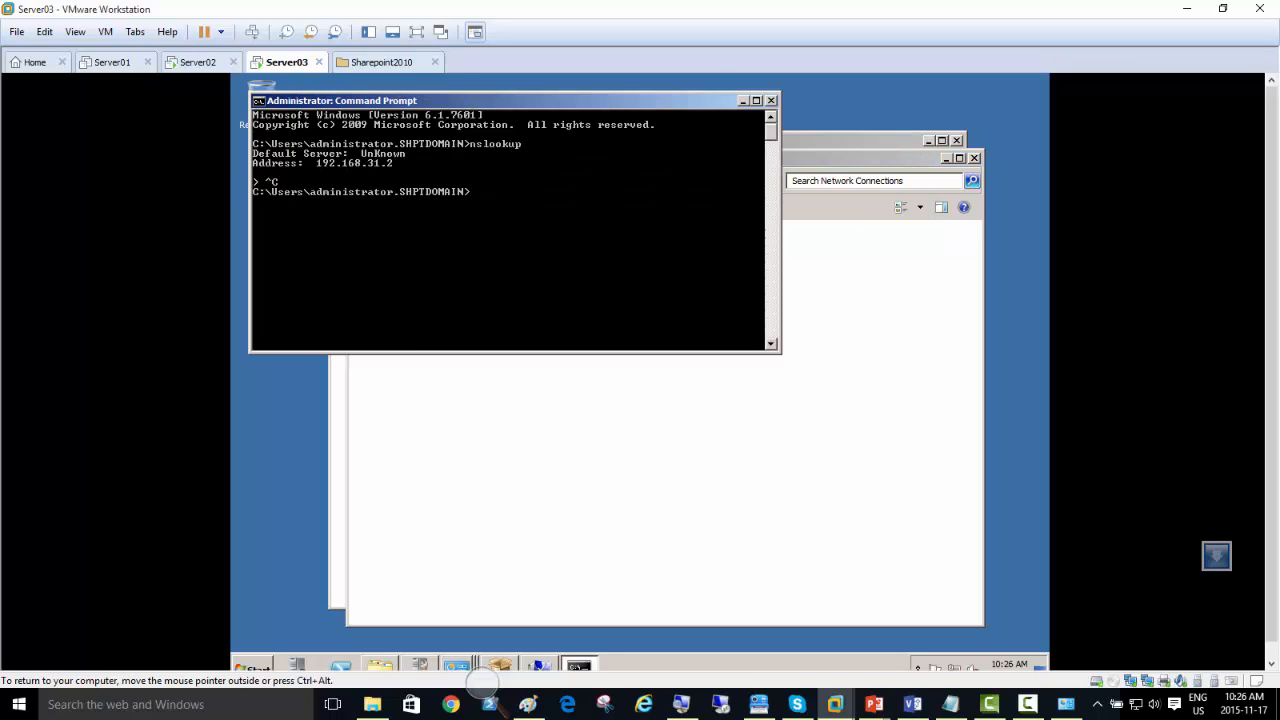
{"action": "left_click", "coordinate": [620, 405]}
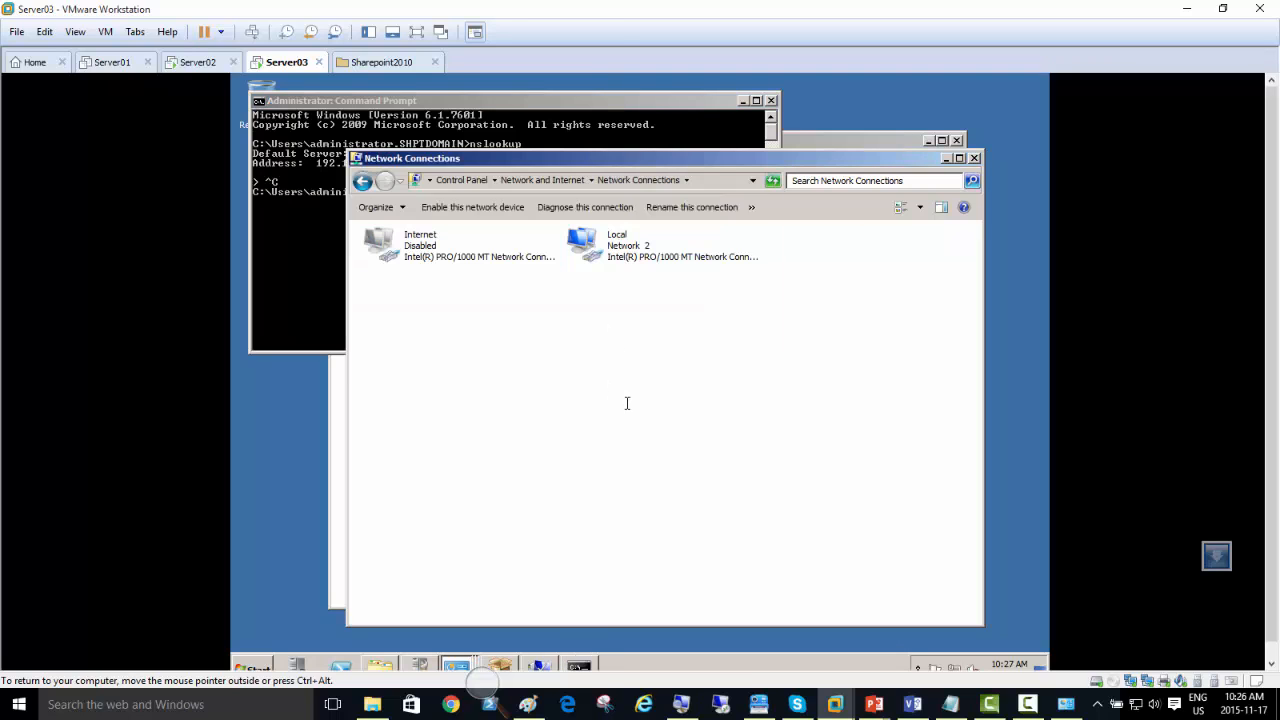
Step: Minimize Network Connections and rerun nslookup in the Command Prompt to recheck the default DNS server
{"action": "left_click", "coordinate": [947, 158]}
{"action": "left_click", "coordinate": [476, 416]}
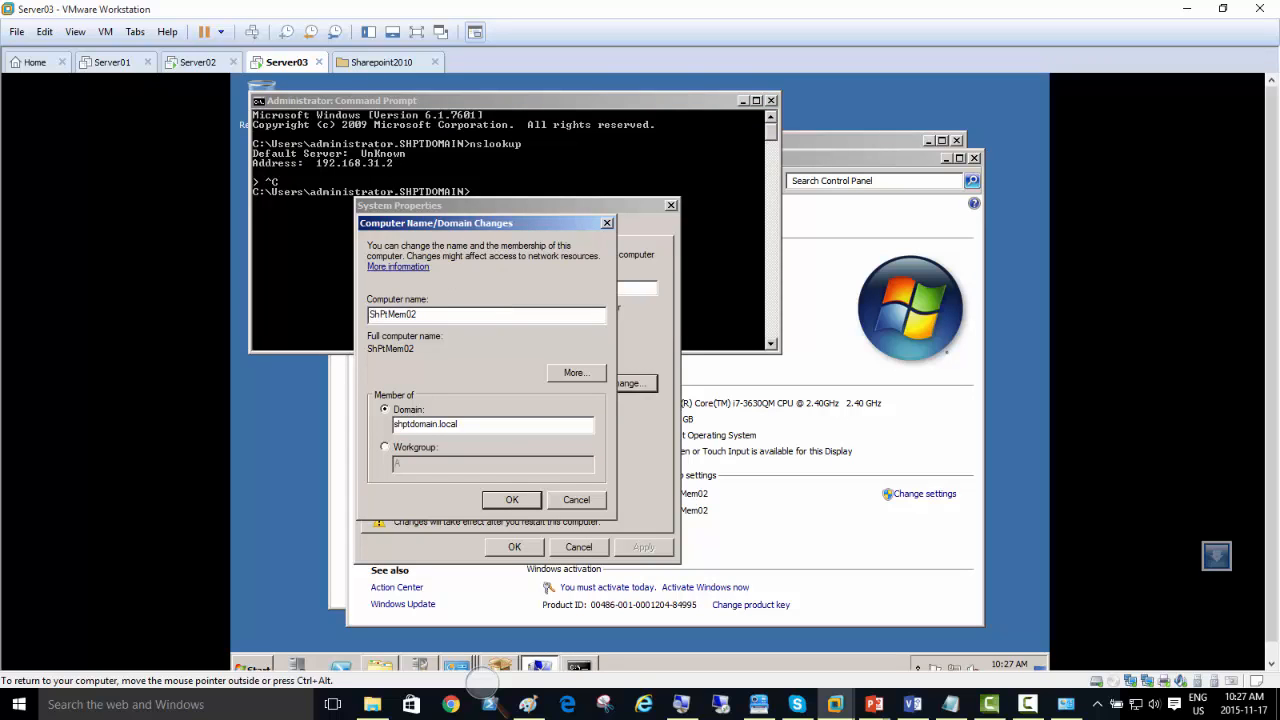
{"action": "left_click", "coordinate": [520, 168]}
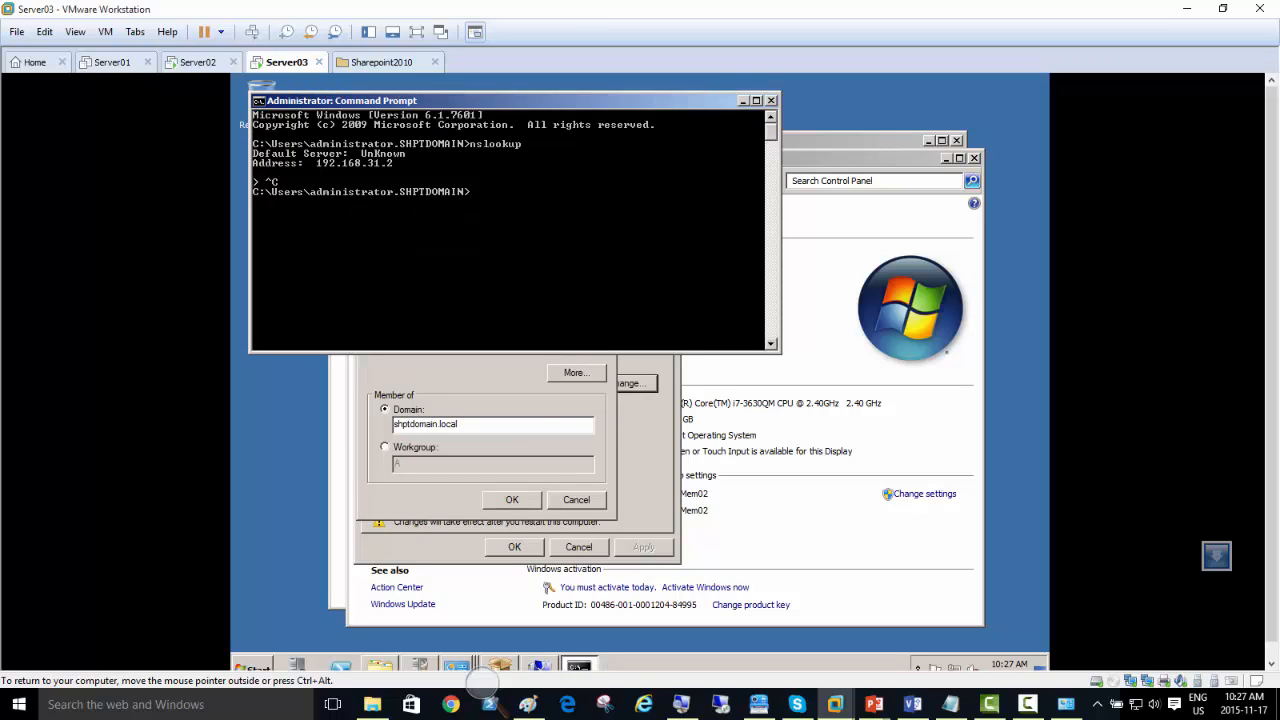
{"action": "key", "text": "Up"}
{"action": "key", "text": "Return"}
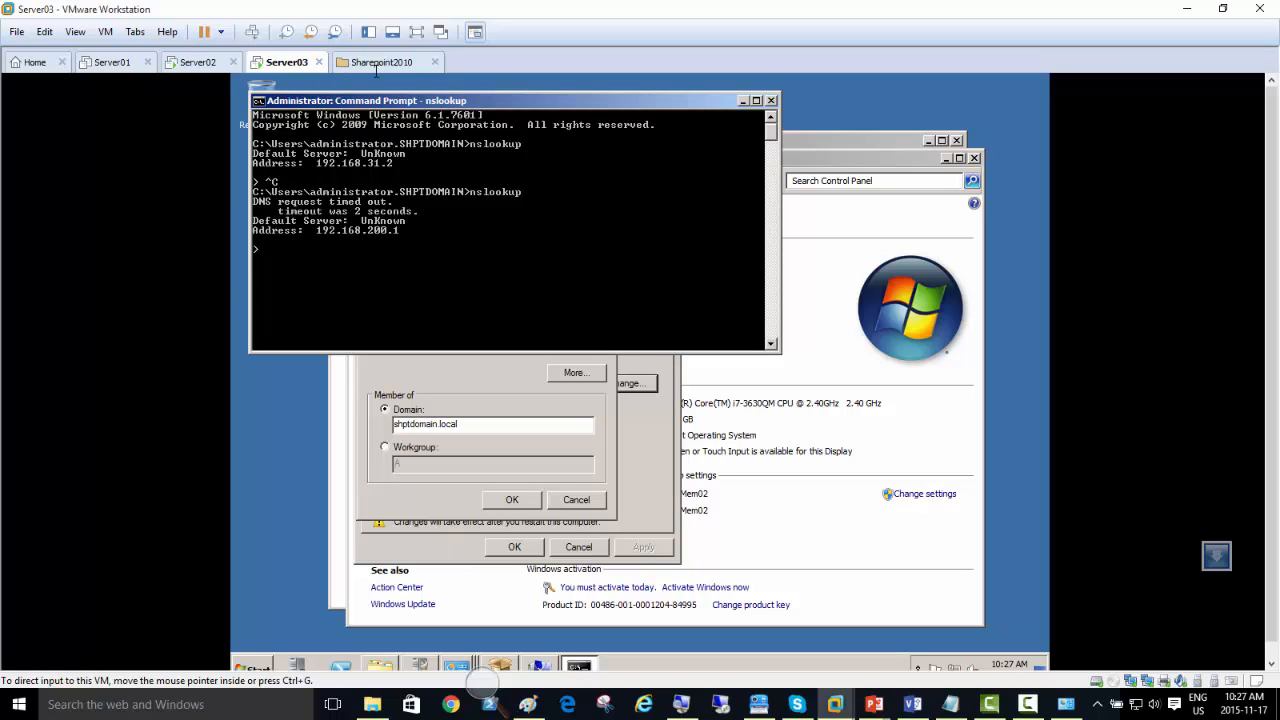
Step: Dismiss the domain-join error and bring the computer name and domain settings back to the front
{"action": "left_click", "coordinate": [485, 380]}
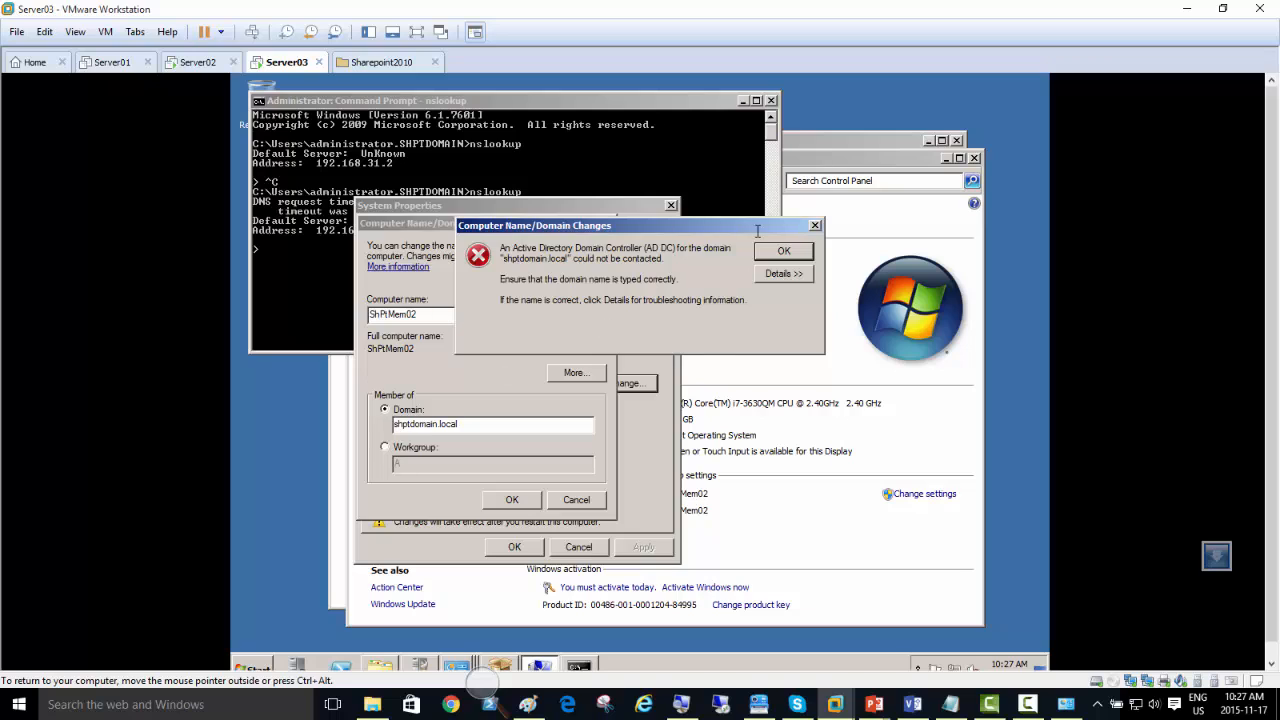
{"action": "key", "text": "Return"}
{"action": "left_click", "coordinate": [332, 299]}
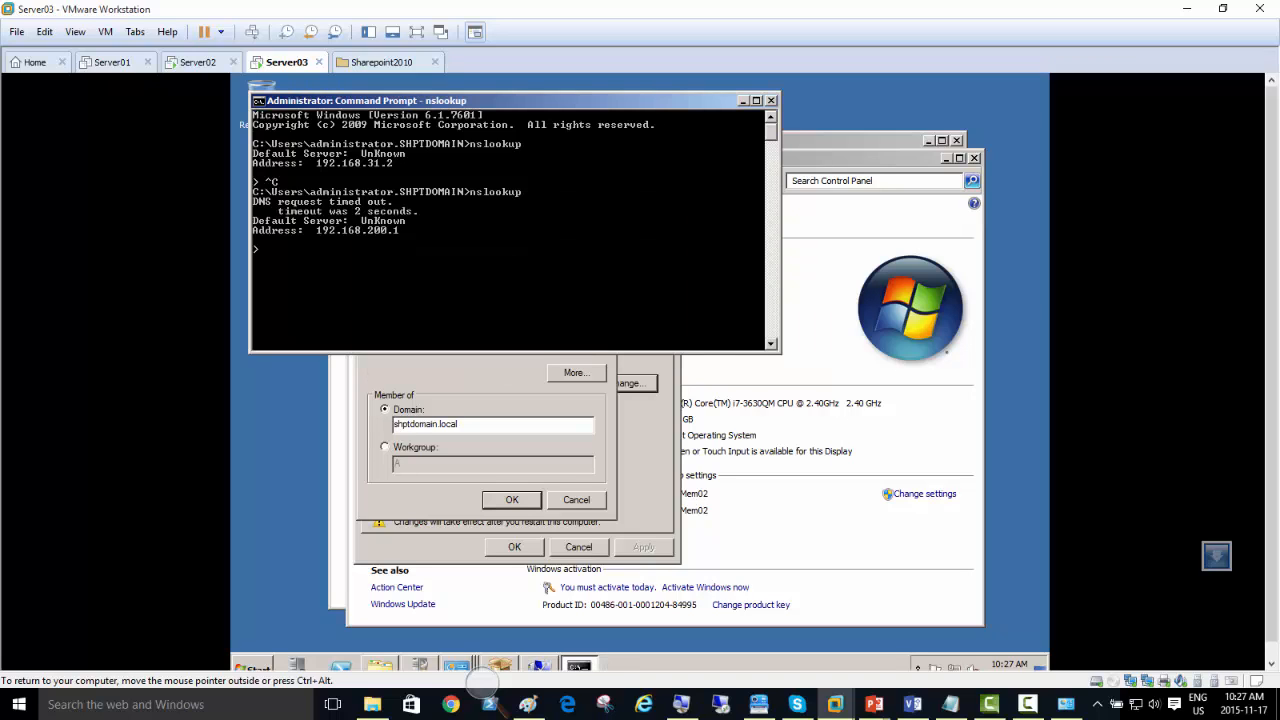
{"action": "left_click", "coordinate": [464, 376]}
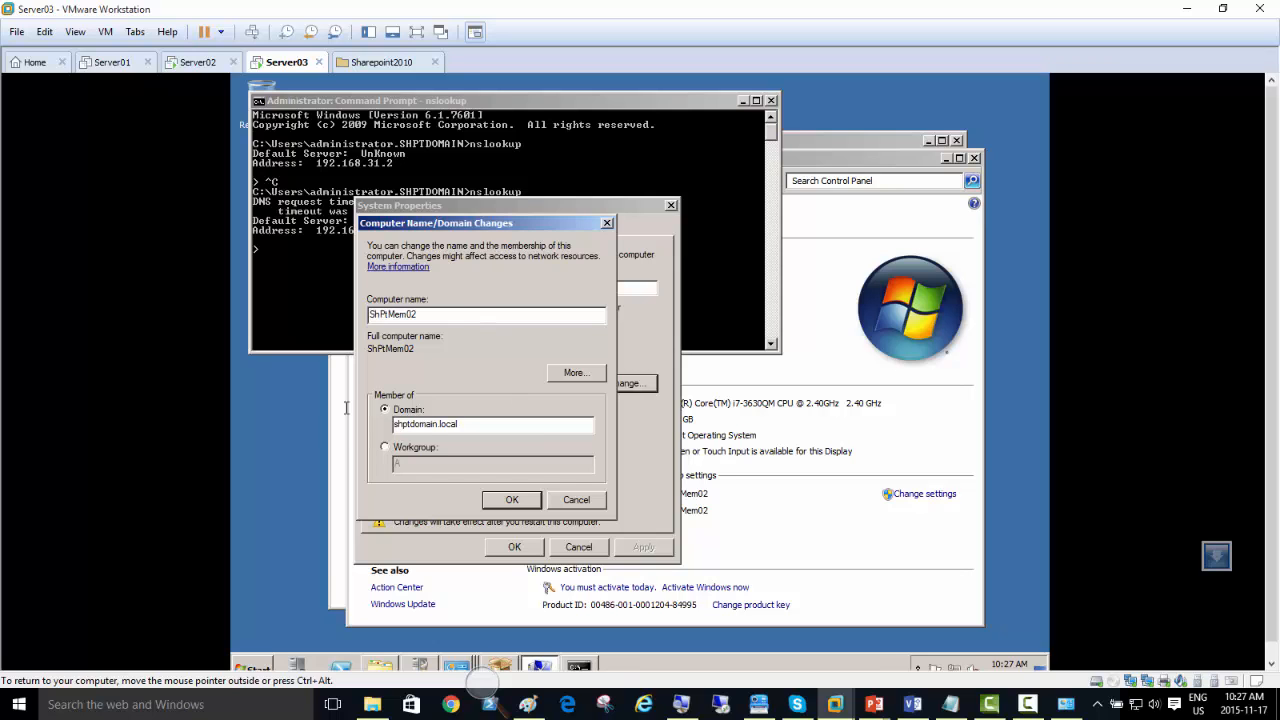
Step: Check the Windows Firewall status from Server03's initial configuration tasks, then close the firewall window
{"action": "left_click", "coordinate": [258, 667]}
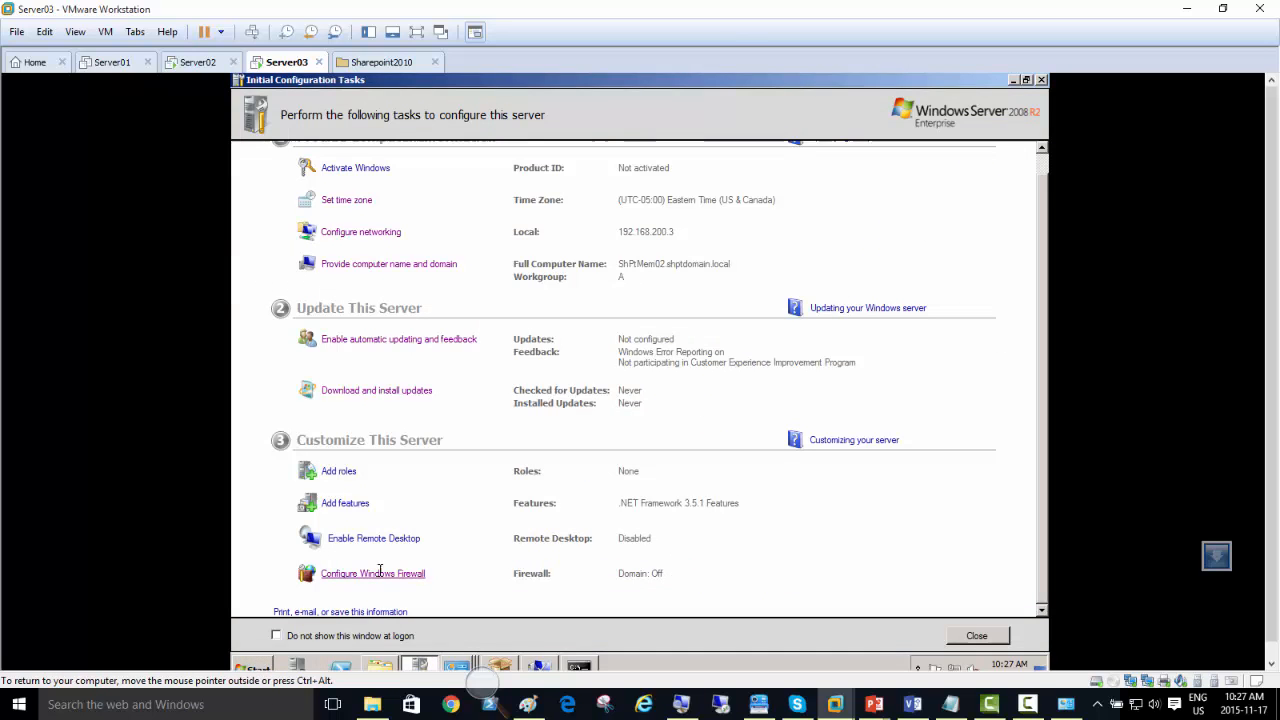
{"action": "left_click", "coordinate": [405, 572]}
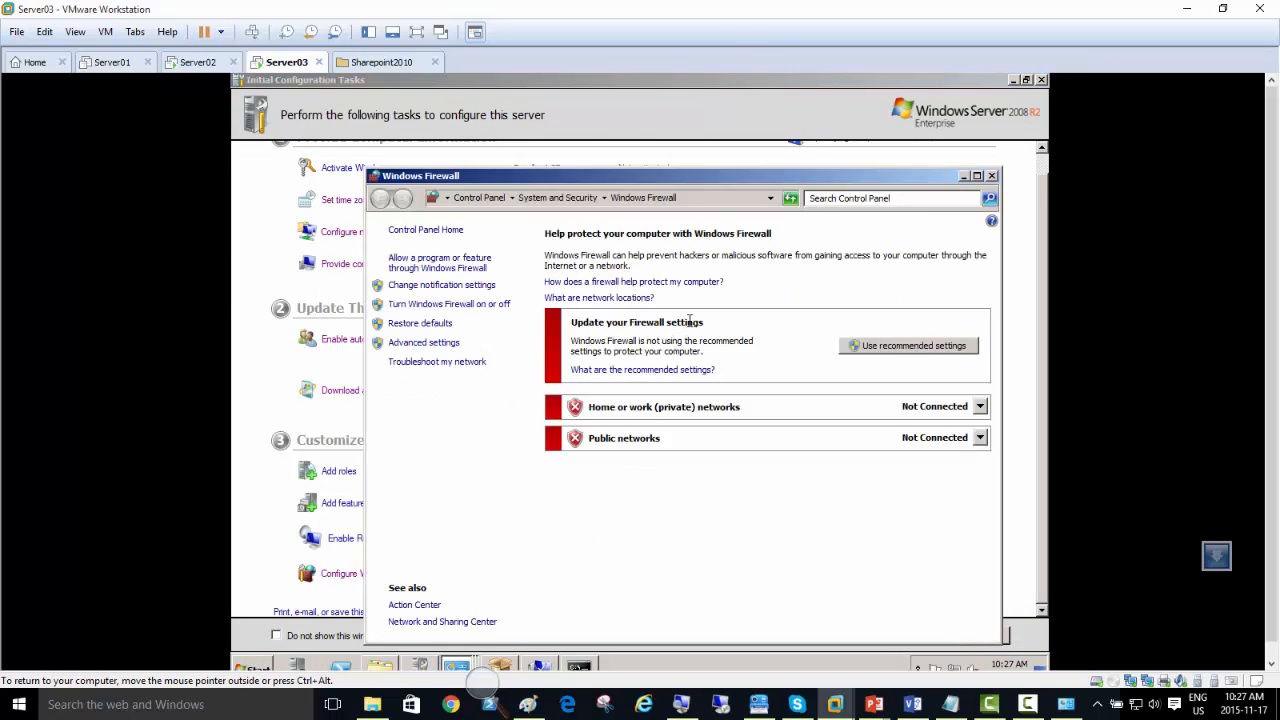
{"action": "left_click", "coordinate": [991, 175]}
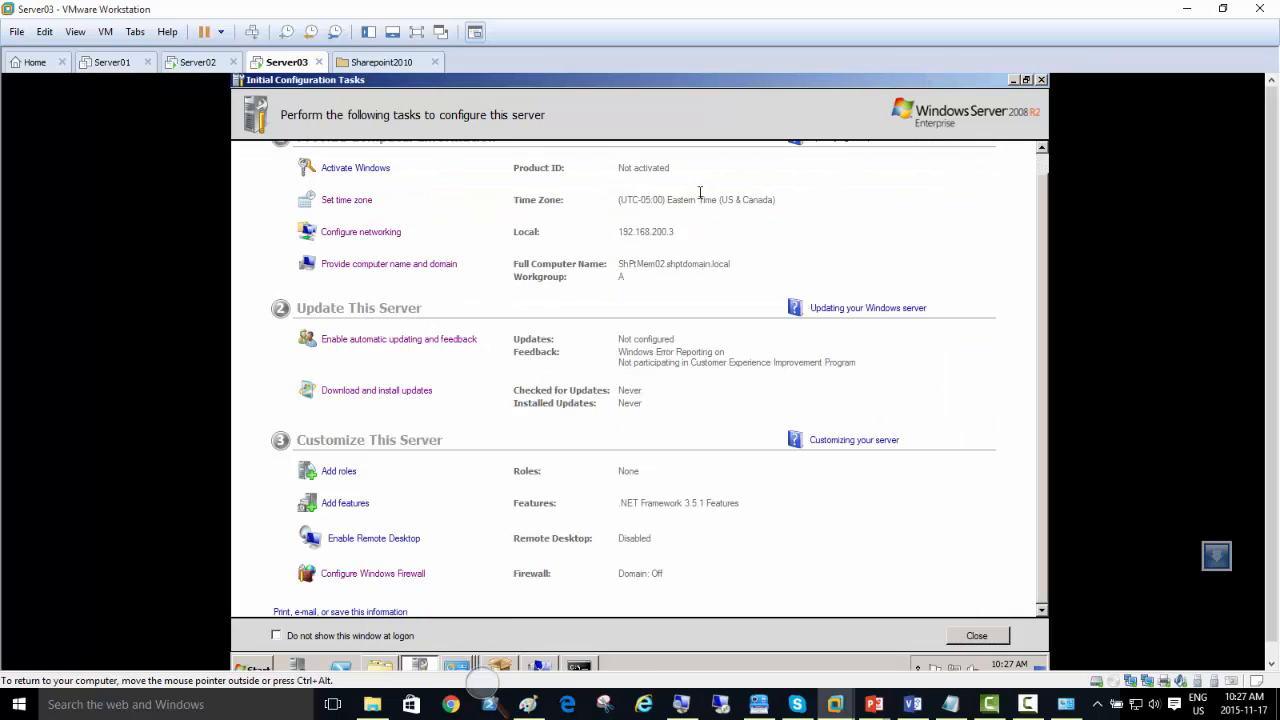
Step: Change Server03's first network adapter to the NAT connection in the virtual machine settings
{"action": "right_click", "coordinate": [292, 64]}
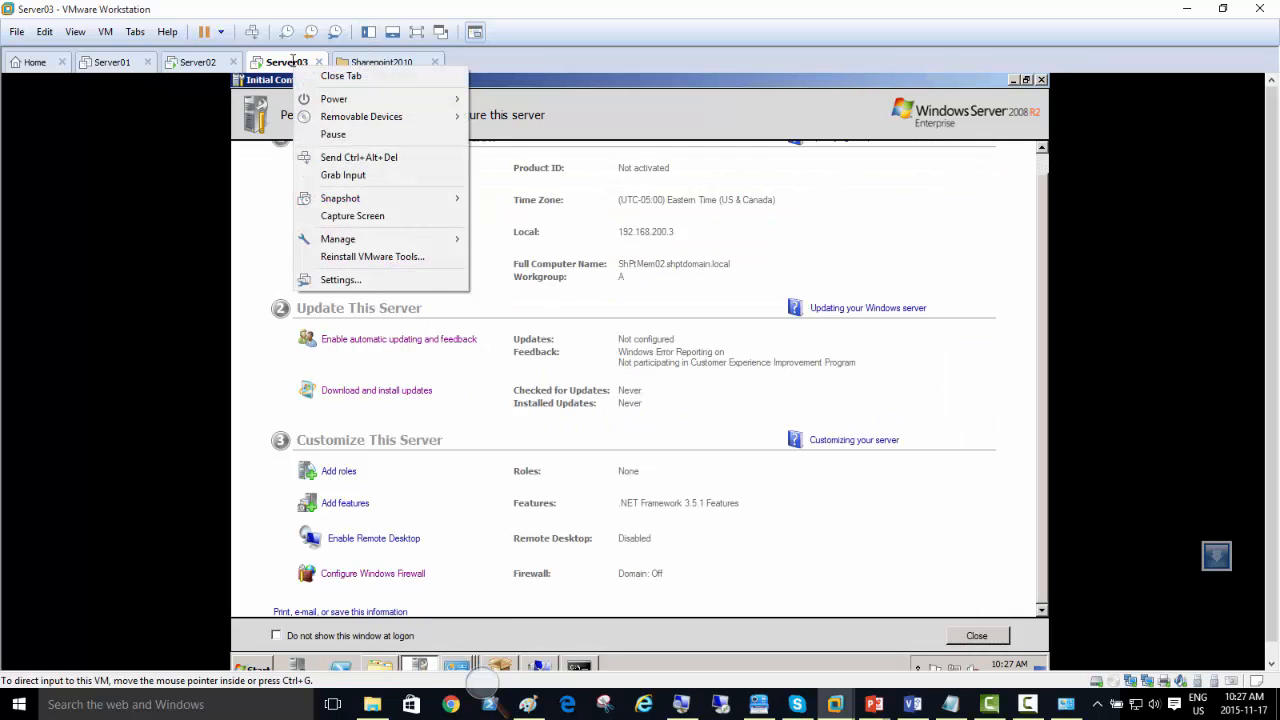
{"action": "left_click", "coordinate": [365, 281]}
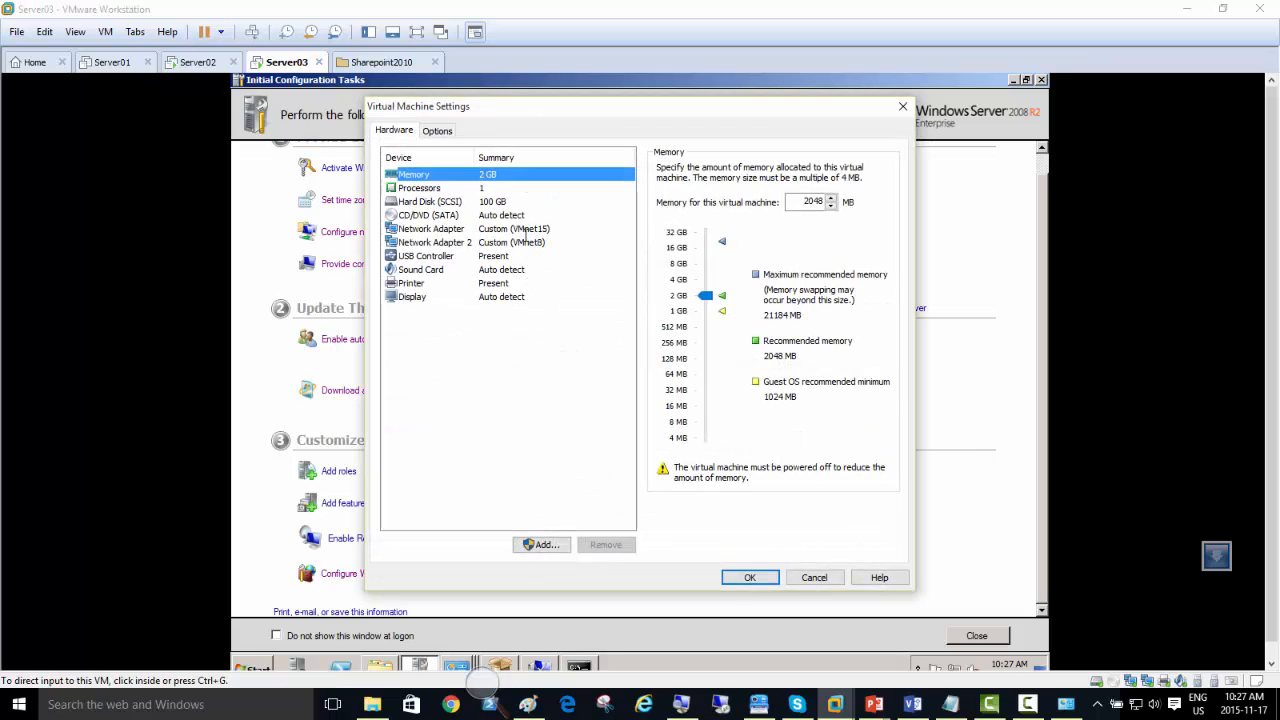
{"action": "left_click", "coordinate": [525, 230]}
{"action": "left_click", "coordinate": [675, 268]}
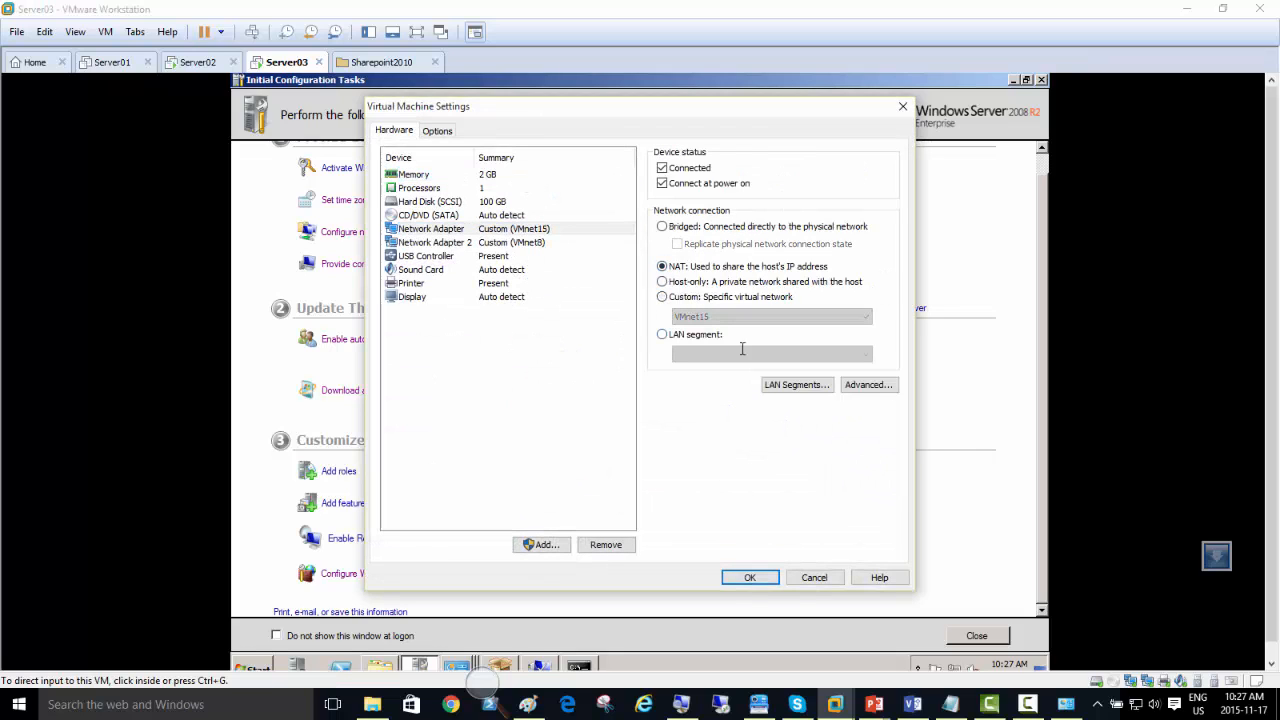
{"action": "left_click", "coordinate": [750, 577]}
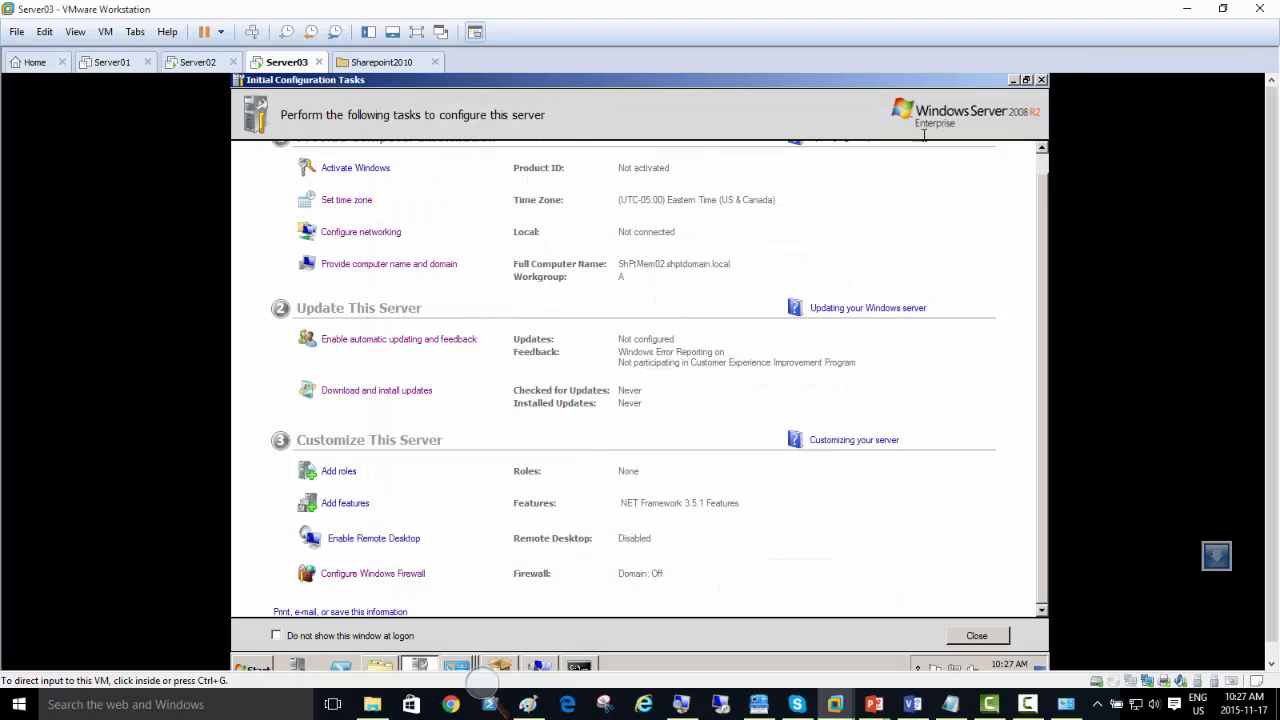
Step: Minimize Initial Configuration Tasks, dismiss the domain error and retry joining ShPtMem02 to shptdomain.local
{"action": "left_click", "coordinate": [1014, 81]}
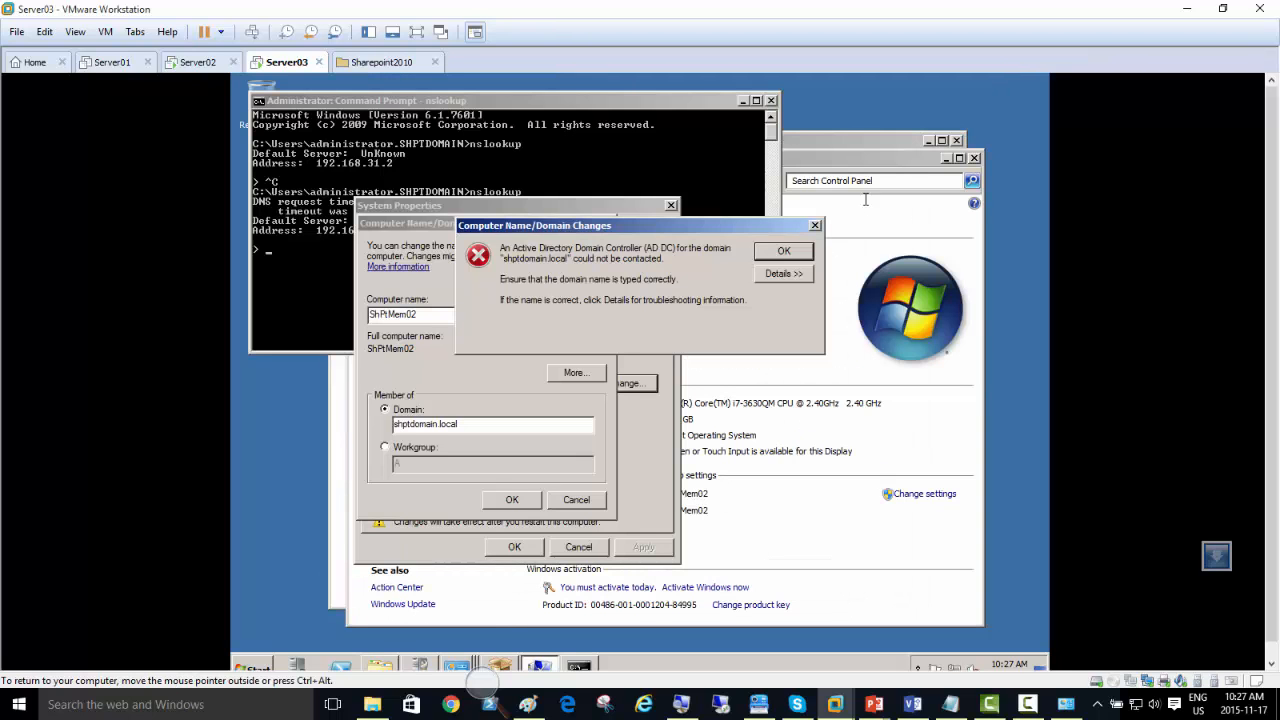
{"action": "left_click", "coordinate": [772, 251]}
{"action": "left_click", "coordinate": [511, 502]}
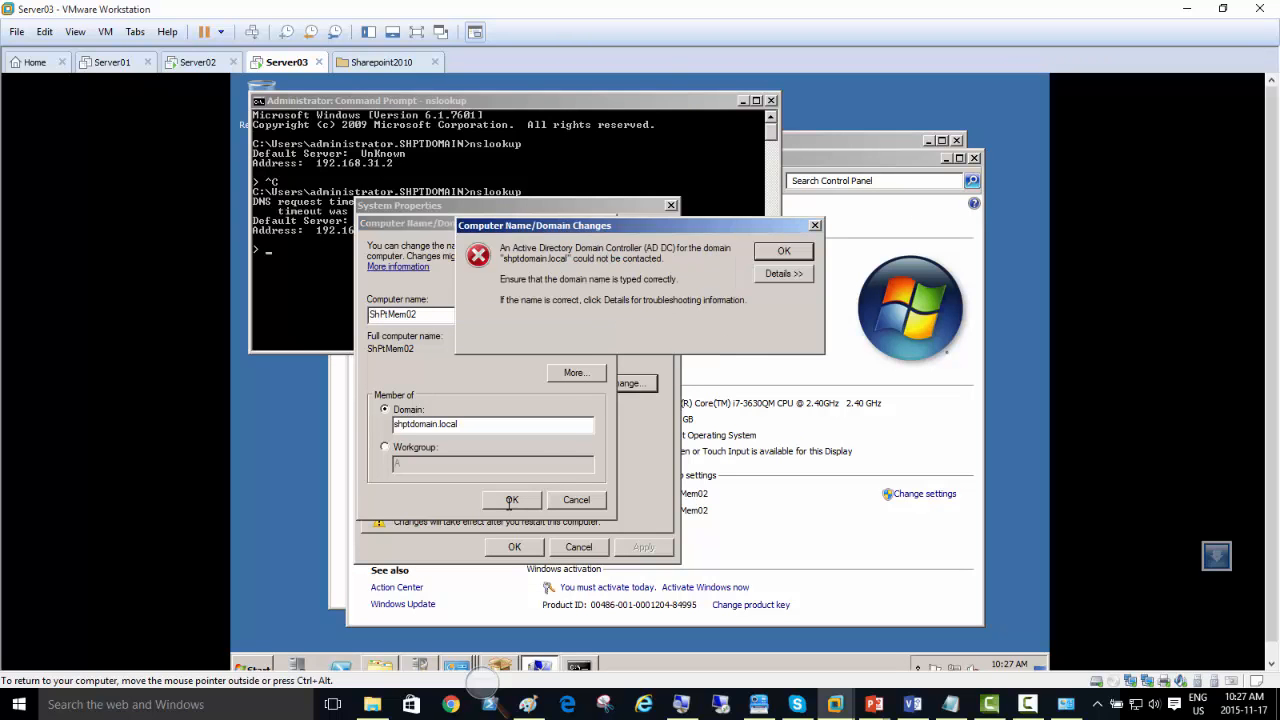
{"action": "left_click", "coordinate": [784, 251]}
Step: Exit the running nslookup session and rerun nslookup, then return to the computer name and domain settings
{"action": "left_click", "coordinate": [322, 297]}
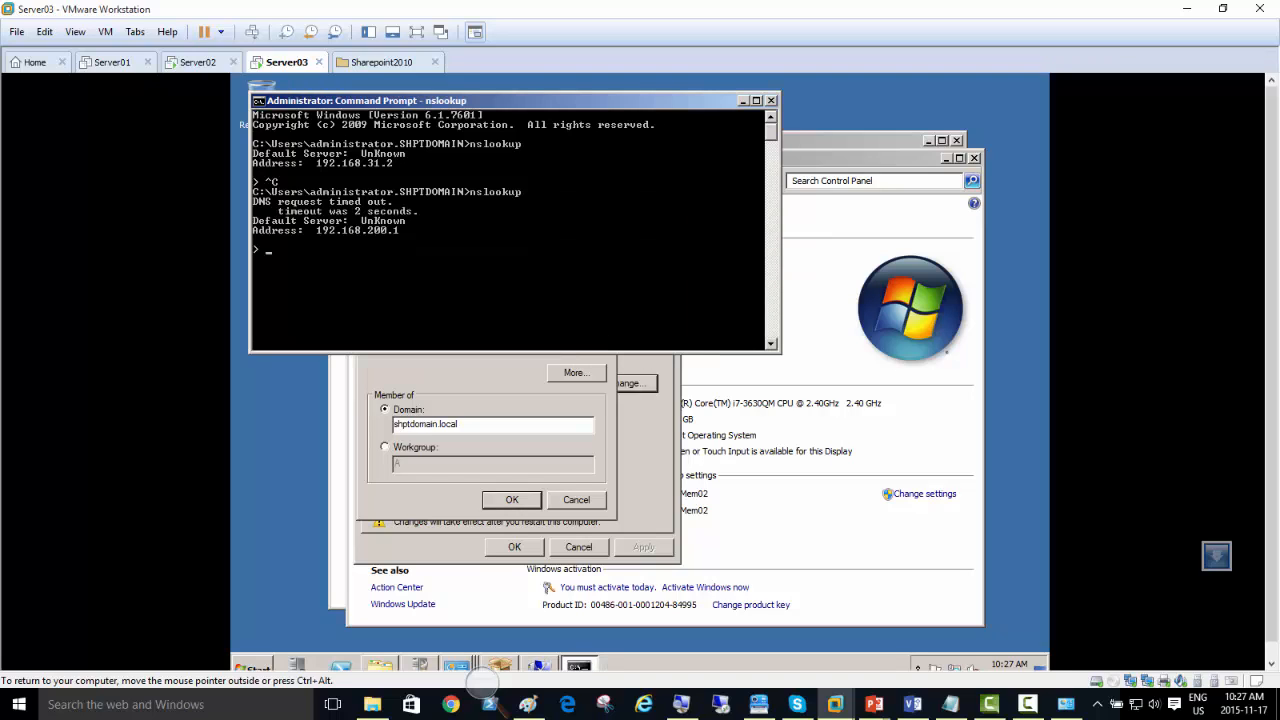
{"action": "key", "text": "ctrl+c"}
{"action": "key", "text": "Up"}
{"action": "key", "text": "Return"}
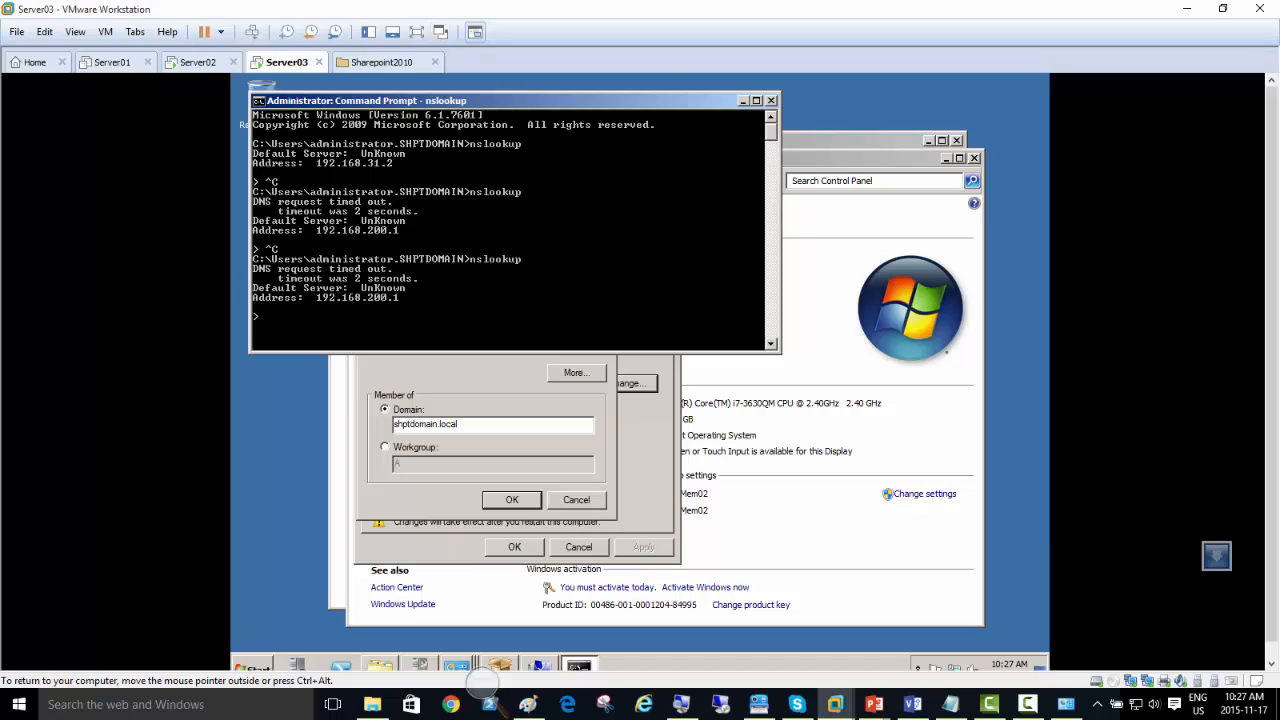
{"action": "left_click", "coordinate": [482, 401]}
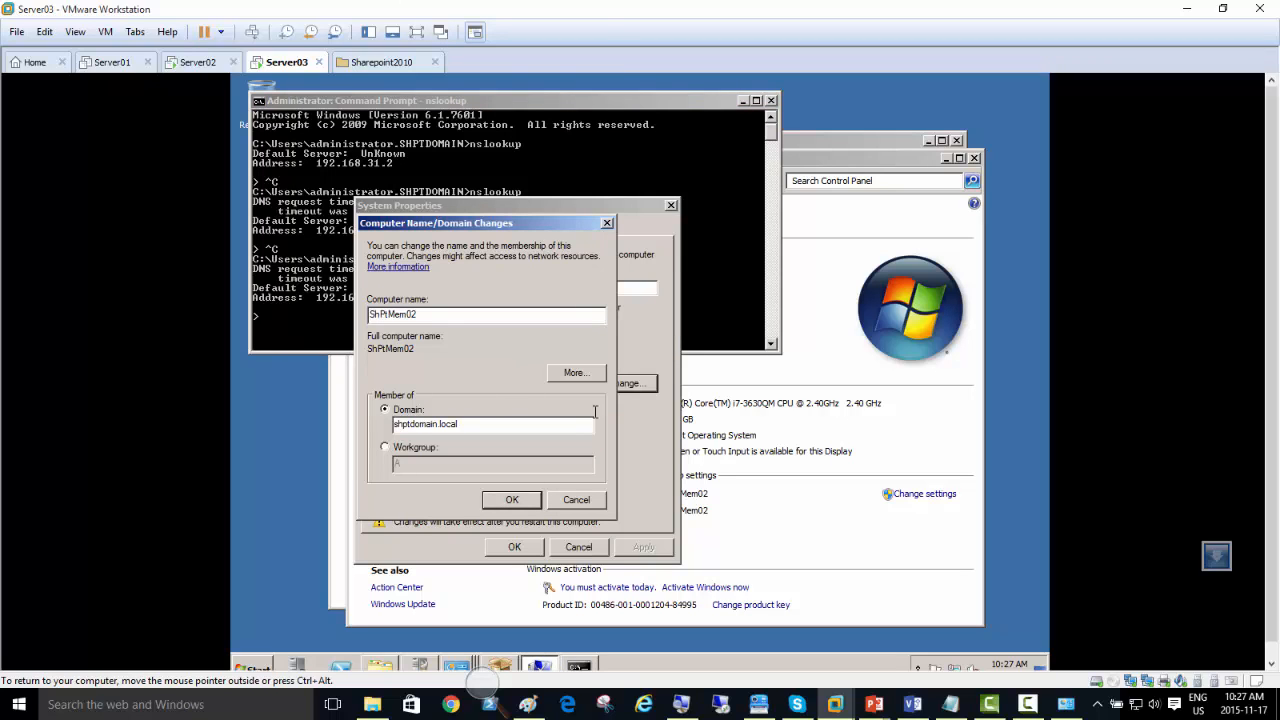
Step: Review the TCP/IPv4 address, gateway and DNS settings of the Local connection, then close its dialogs
{"action": "right_click", "coordinate": [955, 670]}
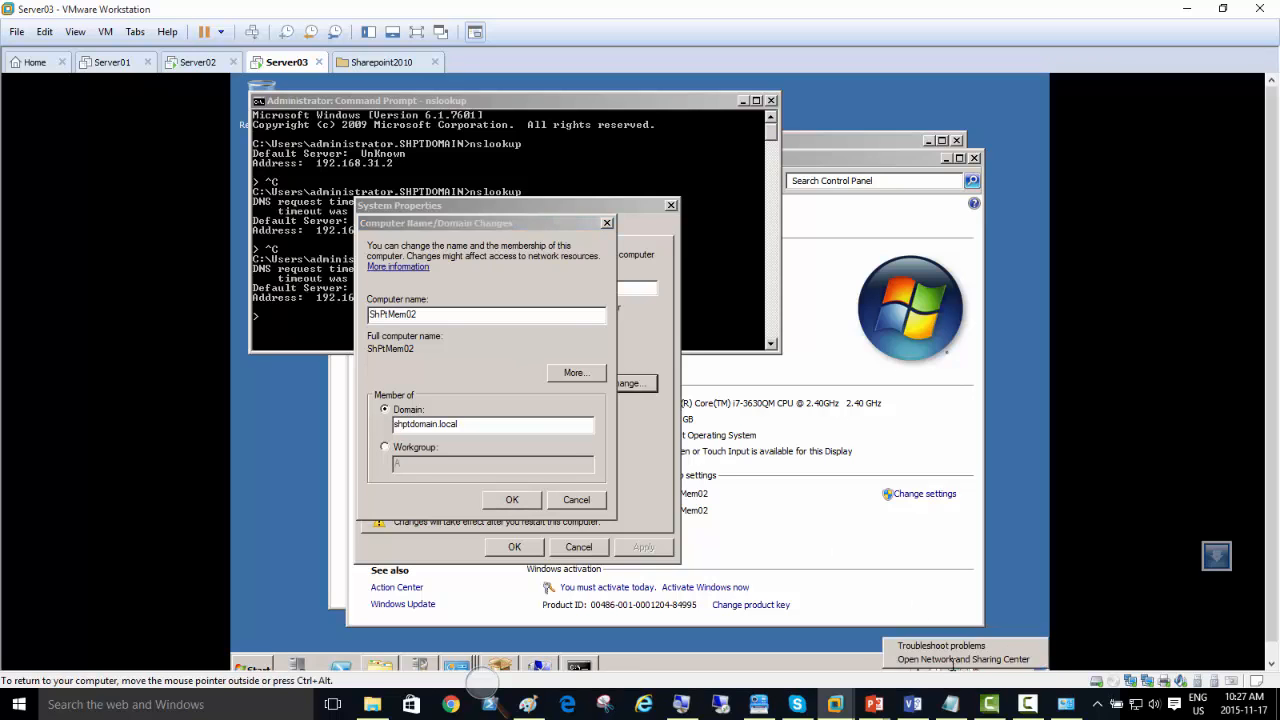
{"action": "left_click", "coordinate": [965, 662]}
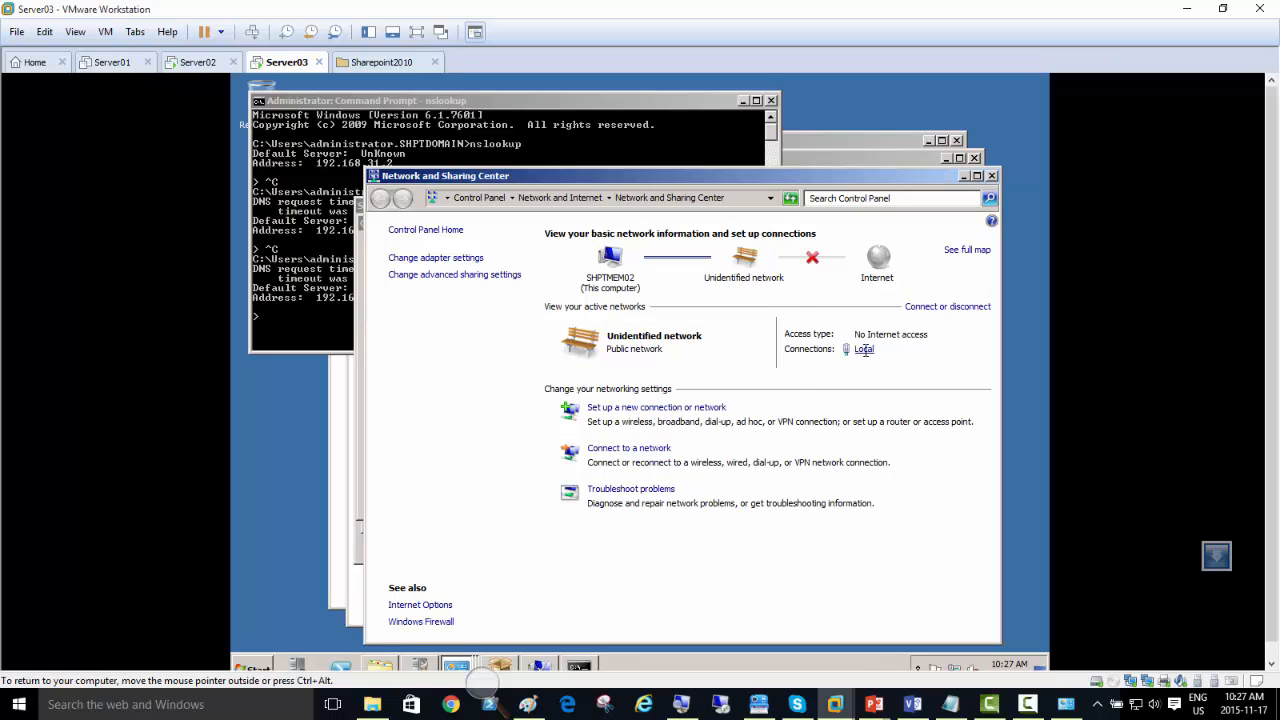
{"action": "left_click", "coordinate": [864, 349]}
{"action": "left_click", "coordinate": [552, 502]}
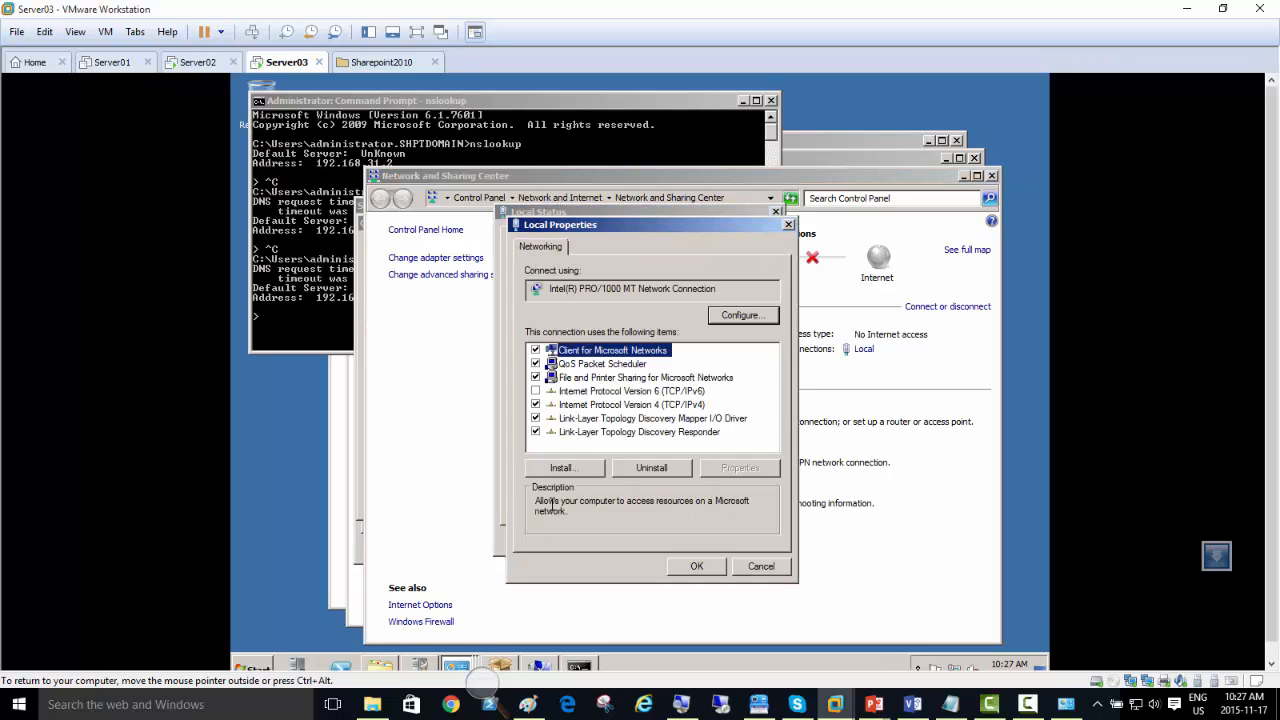
{"action": "double_click", "coordinate": [652, 404]}
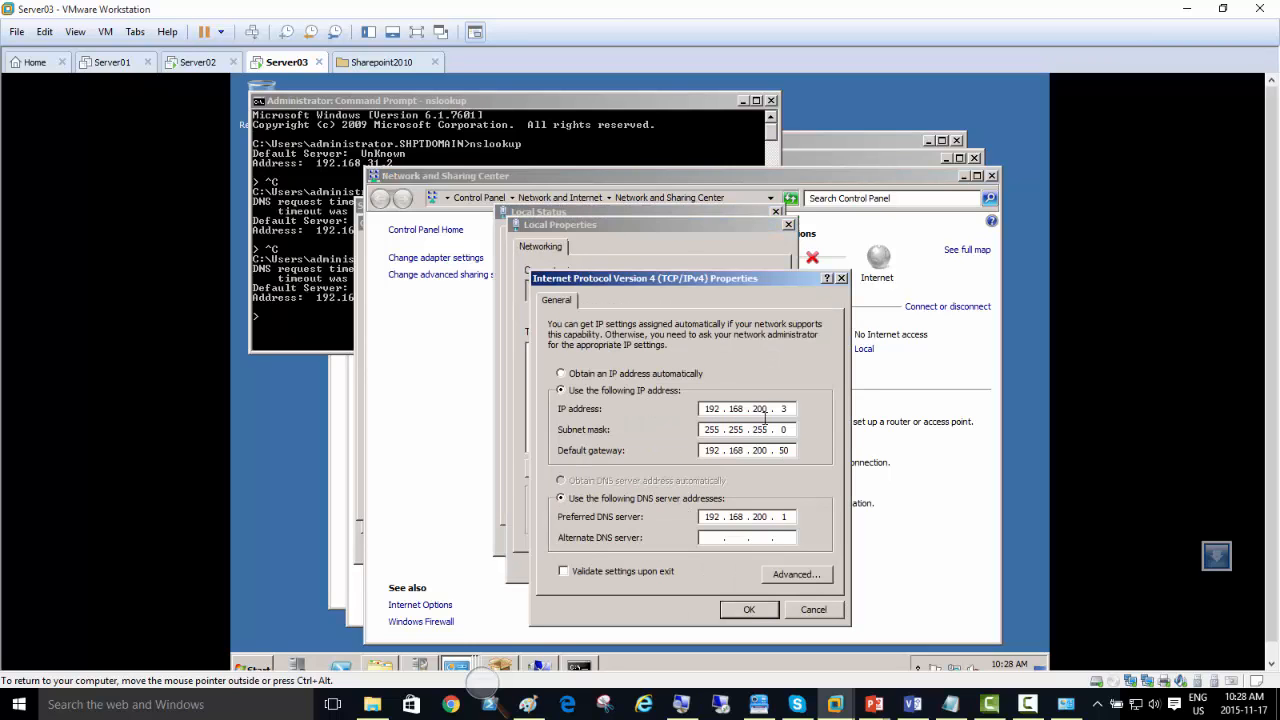
{"action": "left_click", "coordinate": [749, 609]}
{"action": "left_click", "coordinate": [698, 563]}
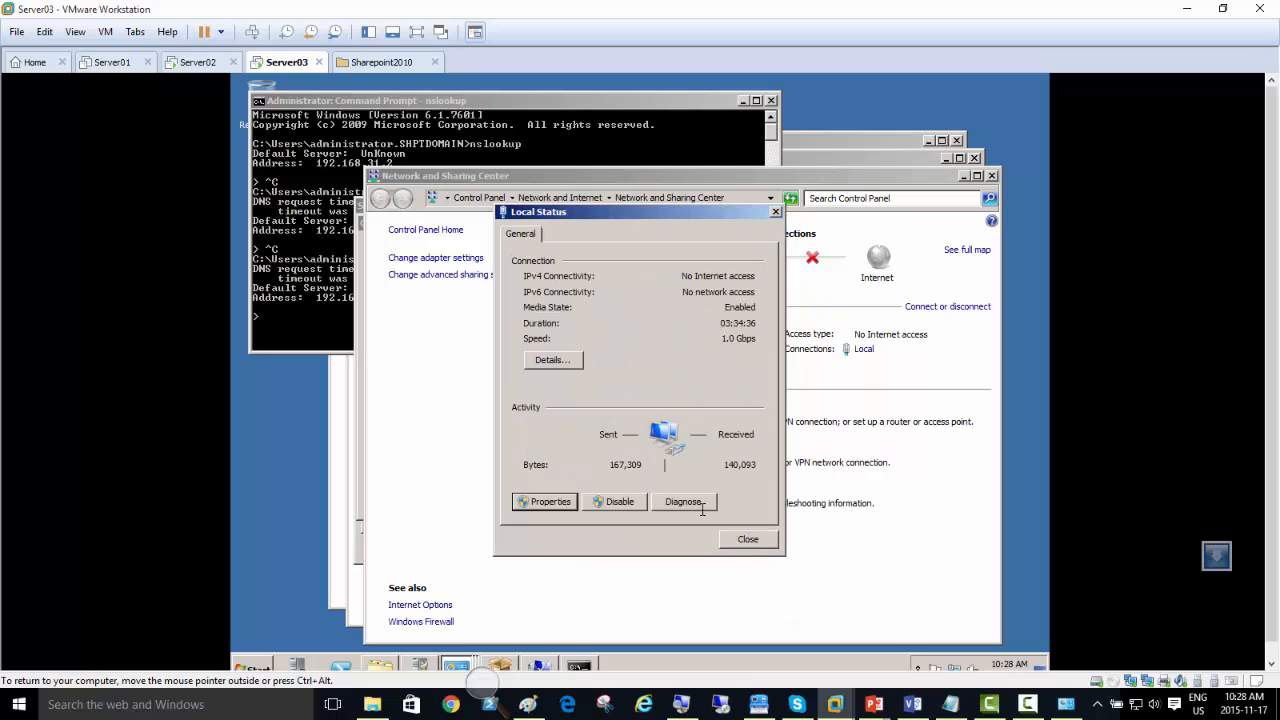
{"action": "left_click", "coordinate": [734, 538]}
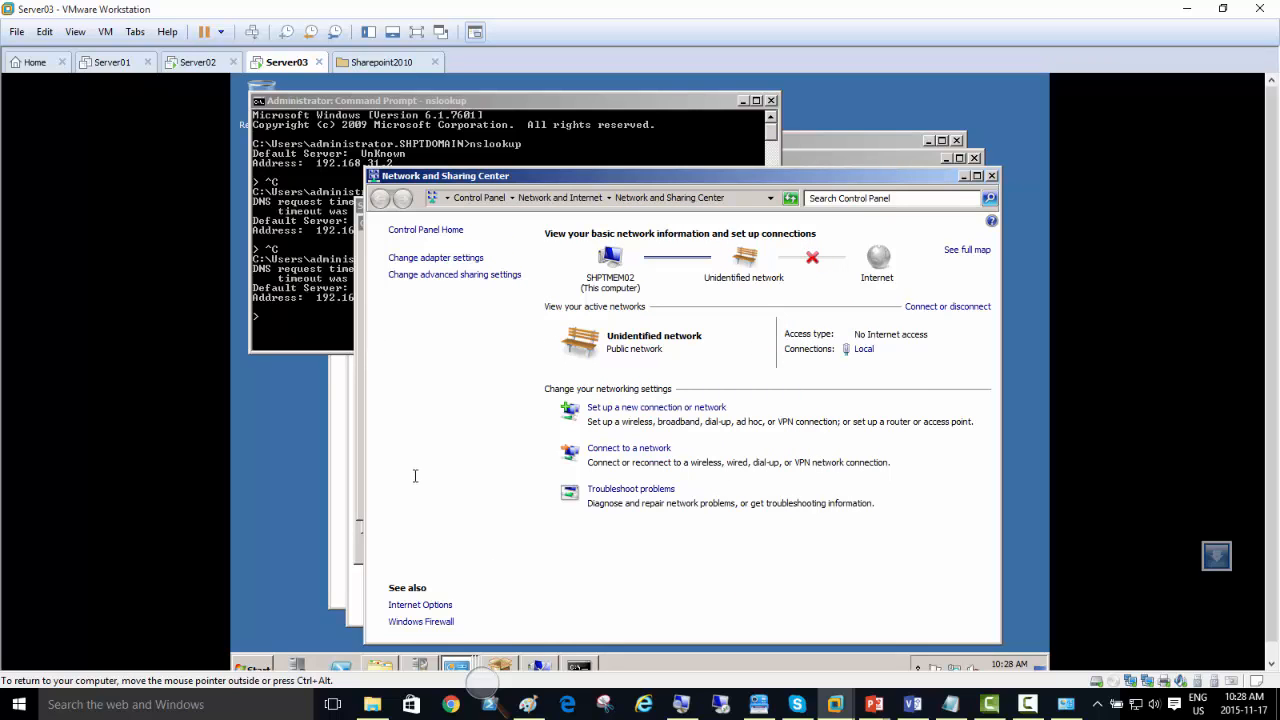
Step: Return to the System window's domain settings and dismiss the domain-join error
{"action": "left_click", "coordinate": [315, 325]}
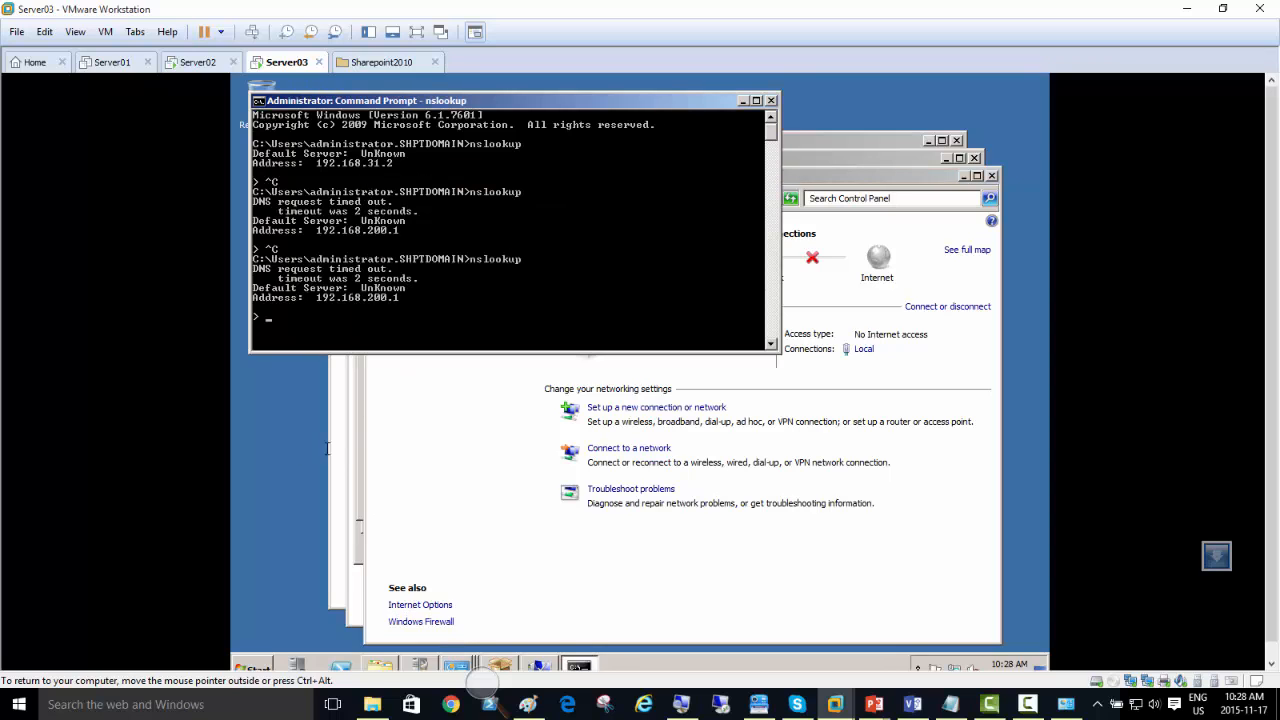
{"action": "left_click", "coordinate": [457, 665]}
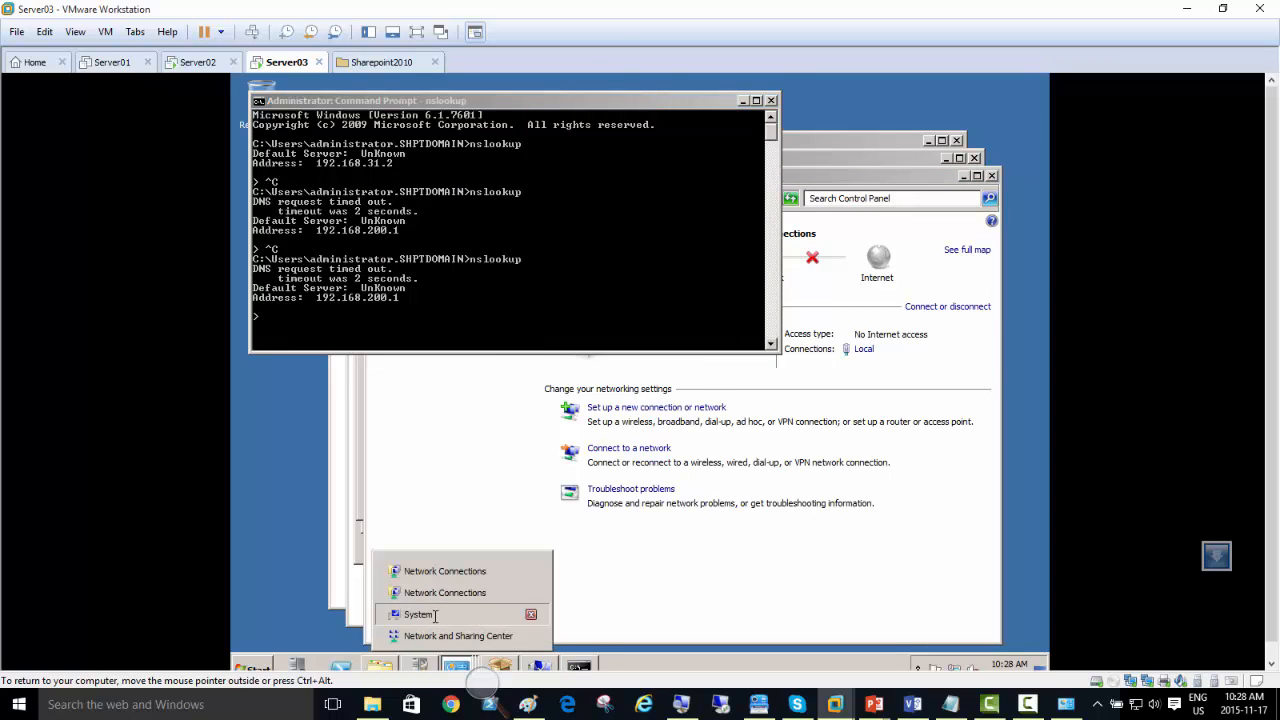
{"action": "left_click", "coordinate": [440, 611]}
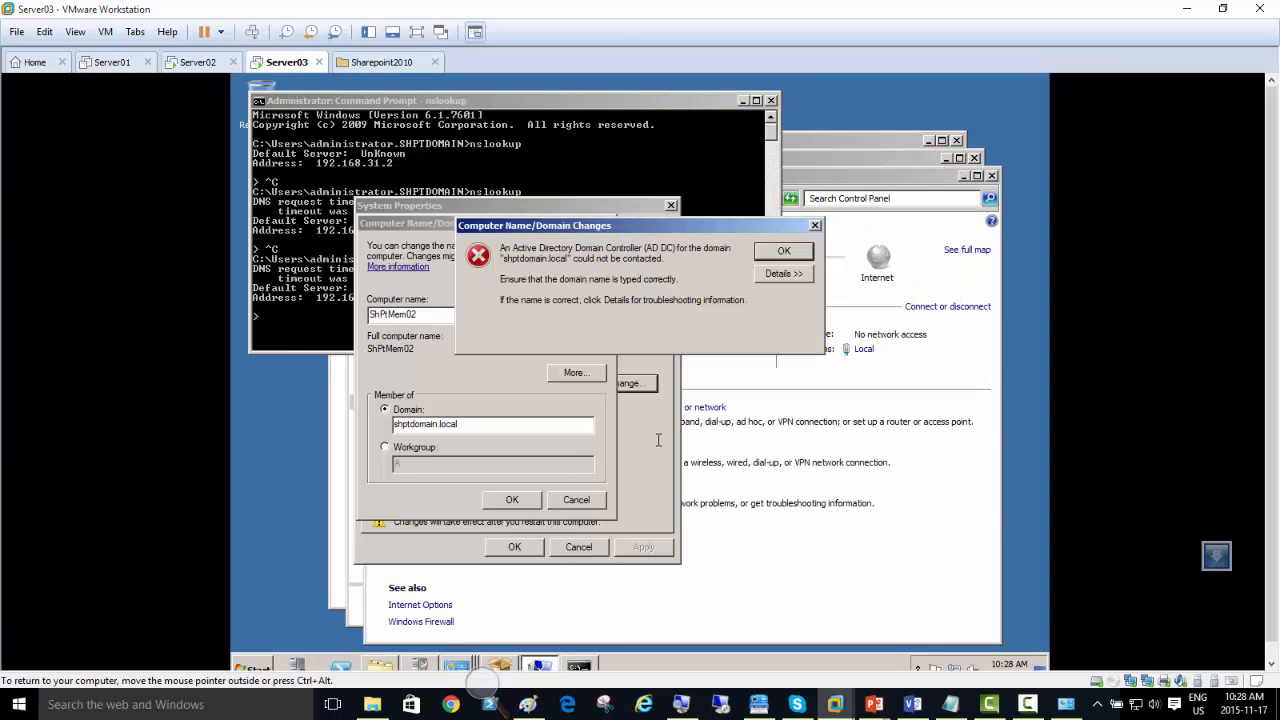
{"action": "left_click", "coordinate": [768, 250]}
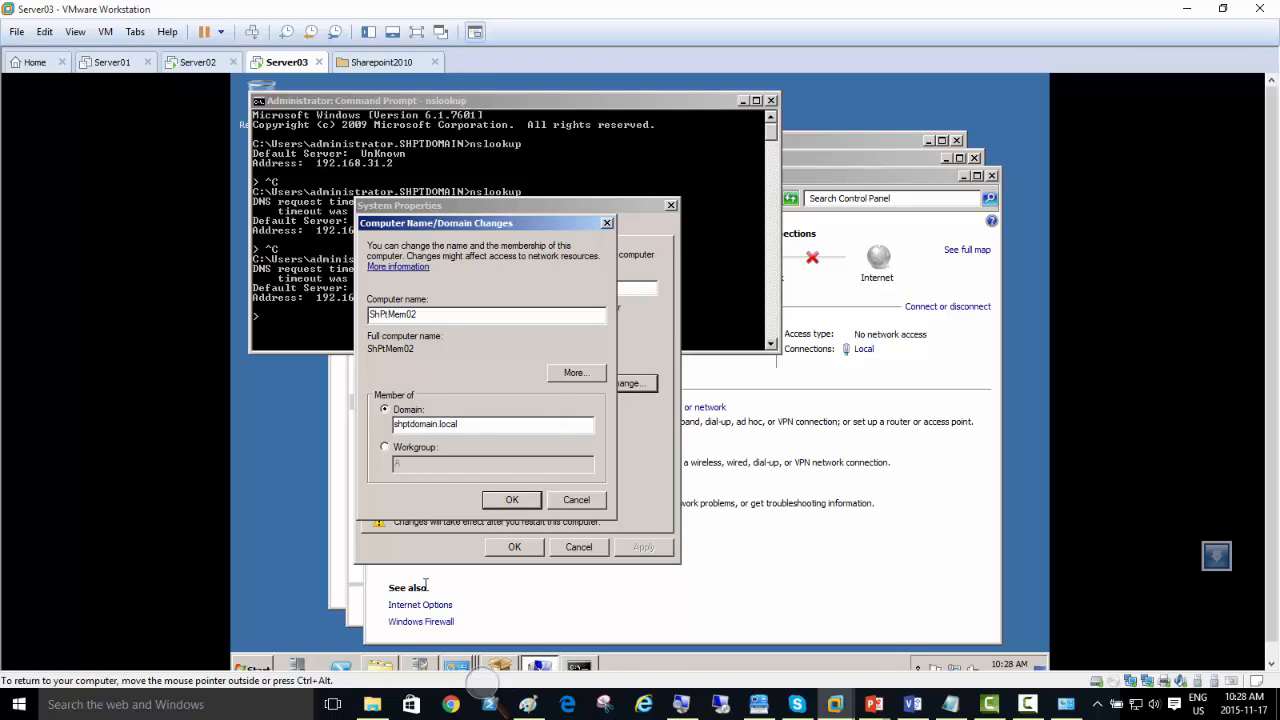
Step: Exit the nslookup session and flush the DNS resolver cache with ipconfig /flushdns
{"action": "left_click", "coordinate": [578, 666]}
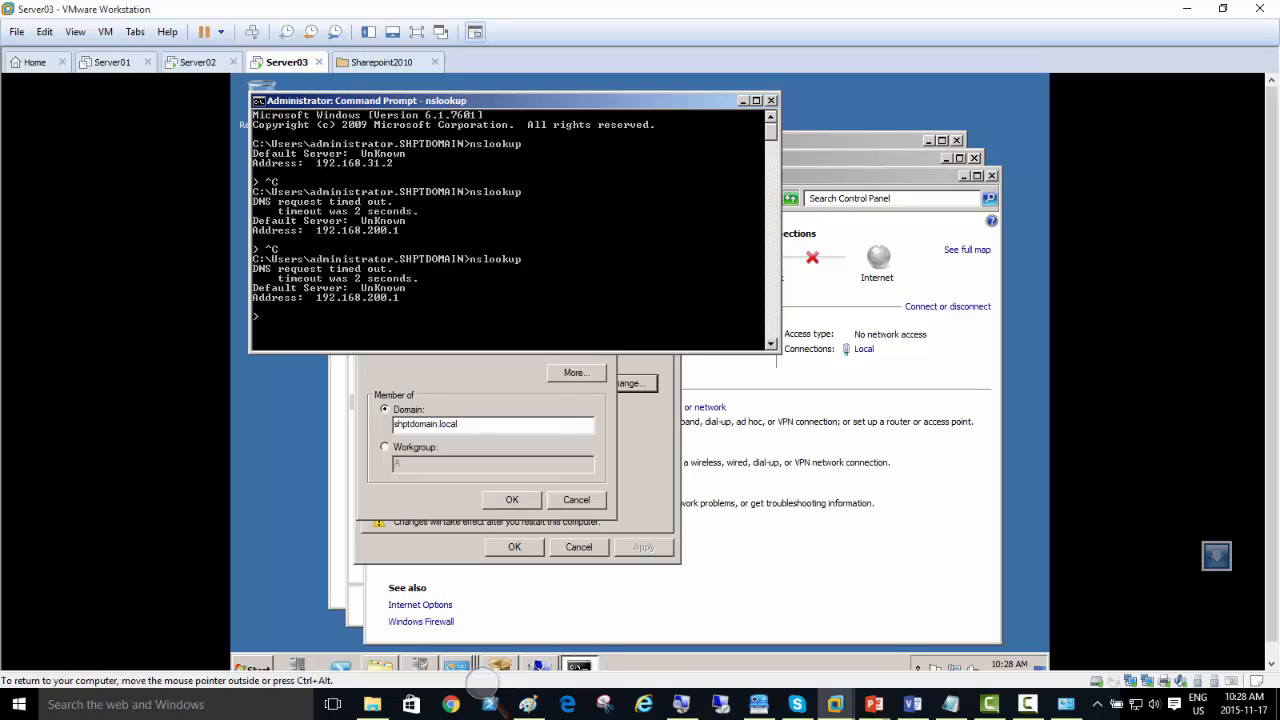
{"action": "key", "text": "ctrl+c"}
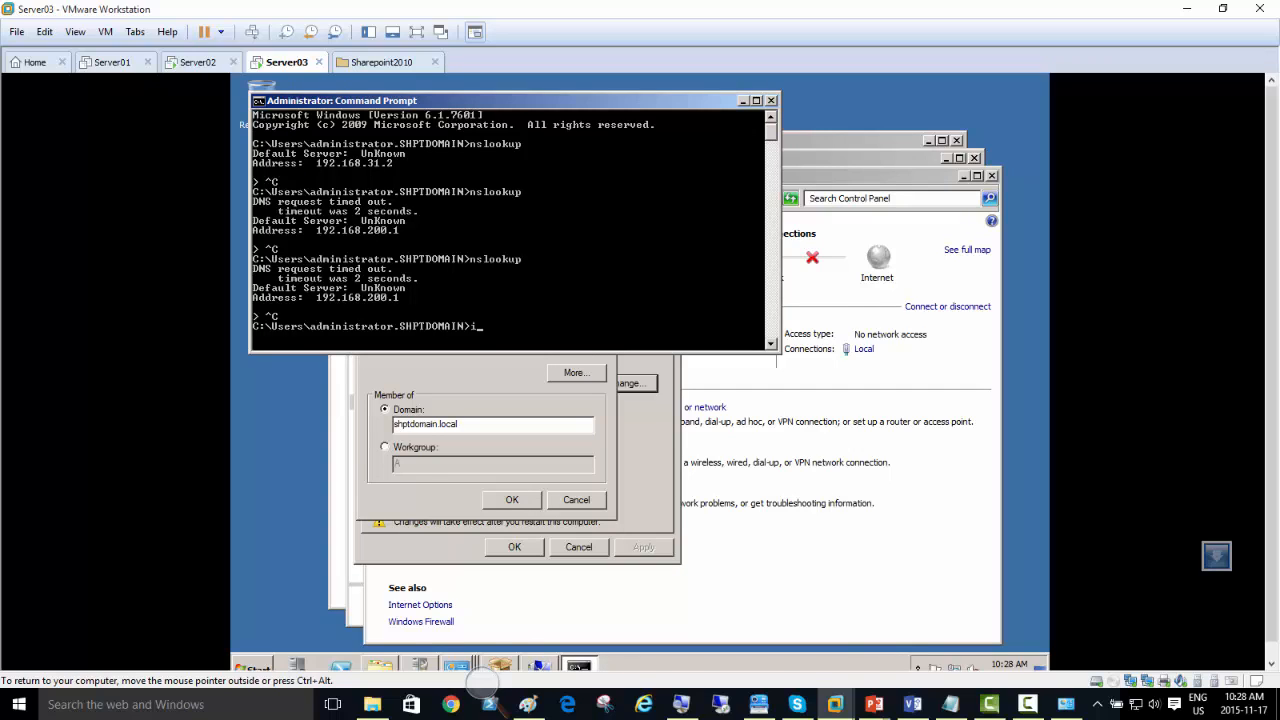
{"action": "type", "text": "ipconfig /flushdns"}
{"action": "key", "text": "Return"}
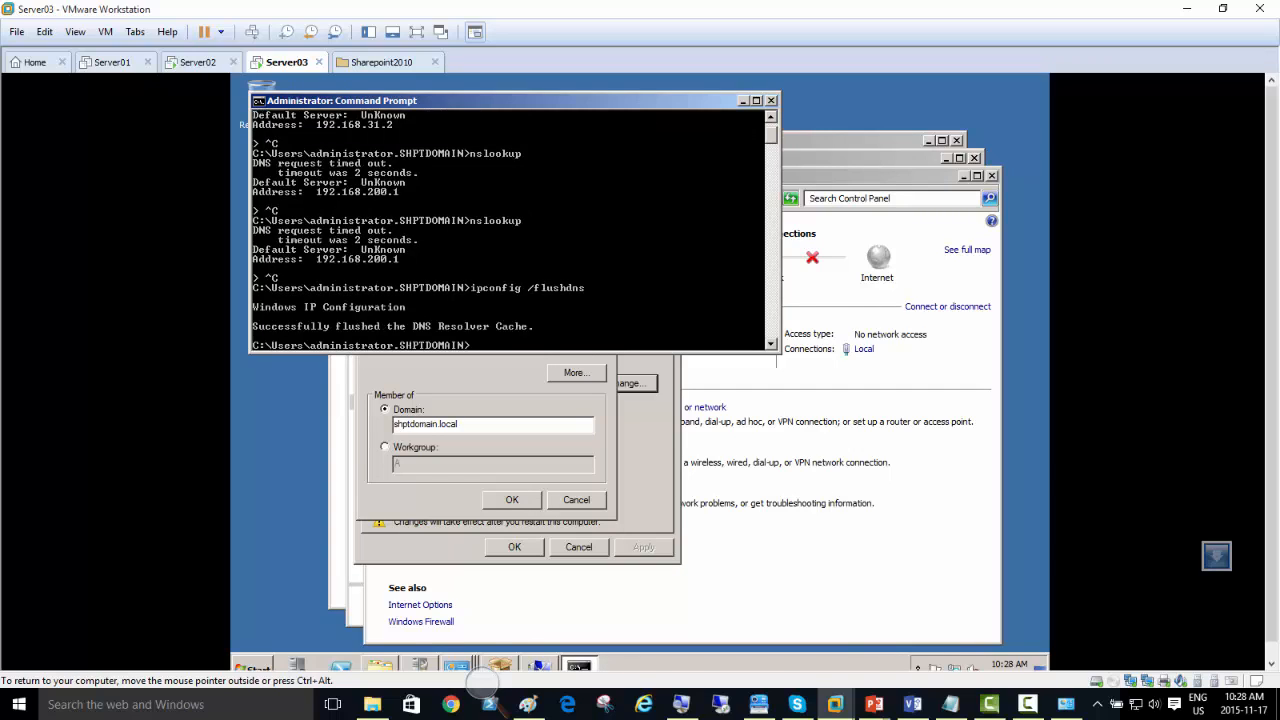
Step: Try to register the server's DNS records with ipconfig /registerdns
{"action": "key", "text": "Up"}
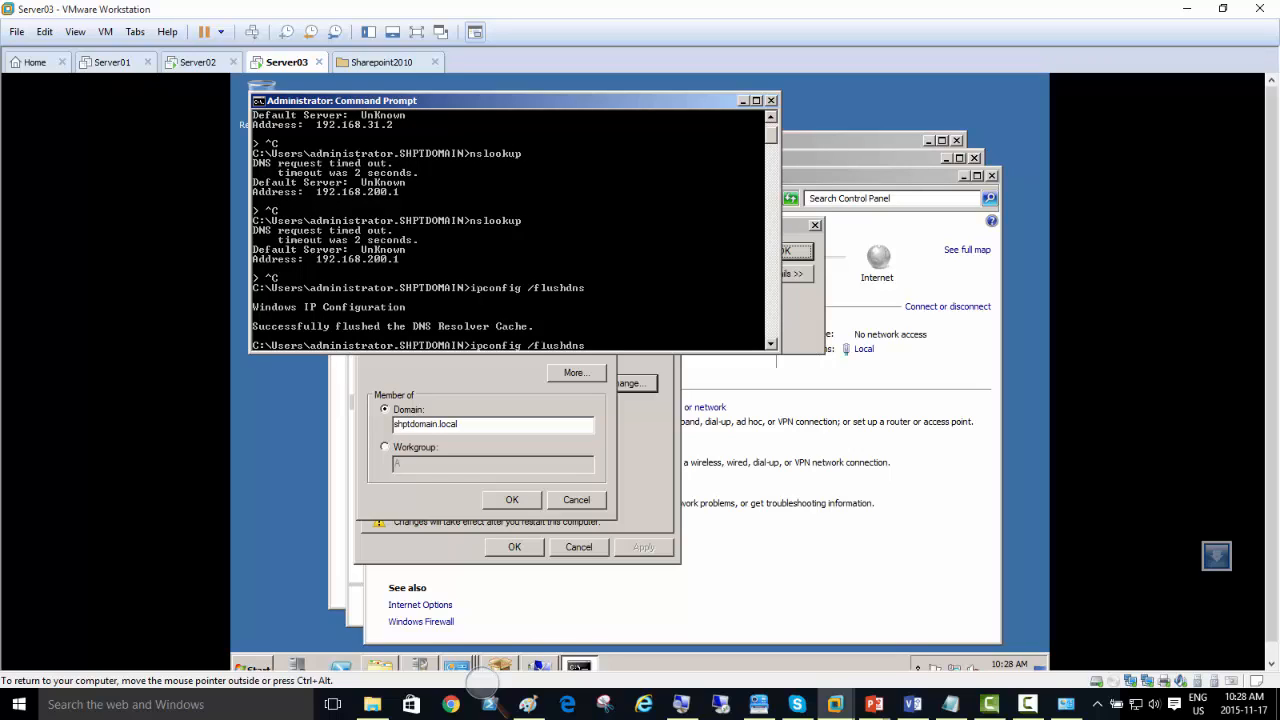
{"action": "key", "text": "BackSpace"}
{"action": "key", "text": "BackSpace"}
{"action": "key", "text": "BackSpace"}
{"action": "key", "text": "BackSpace"}
{"action": "key", "text": "BackSpace"}
{"action": "key", "text": "BackSpace"}
{"action": "key", "text": "BackSpace"}
{"action": "type", "text": "registerdns"}
{"action": "key", "text": "Return"}
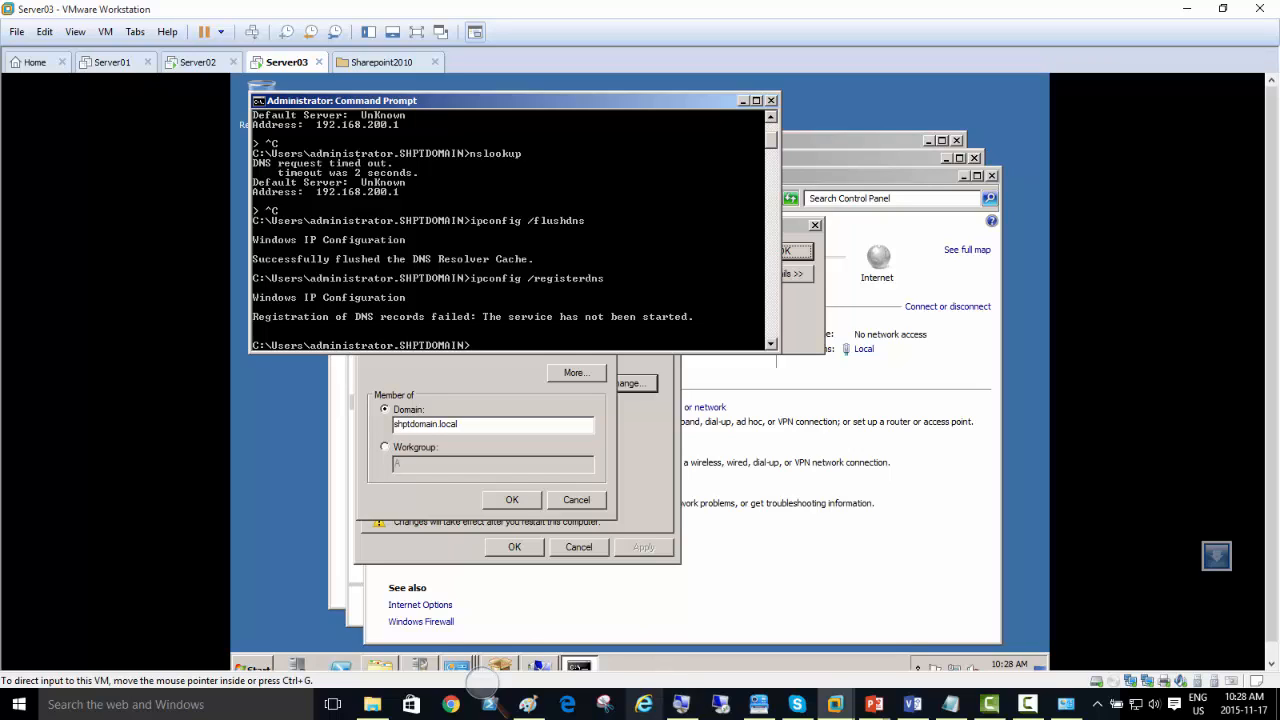
Step: Rerun nslookup in the Command Prompt and dismiss the domain-join error
{"action": "left_click", "coordinate": [682, 704]}
{"action": "left_click", "coordinate": [500, 694]}
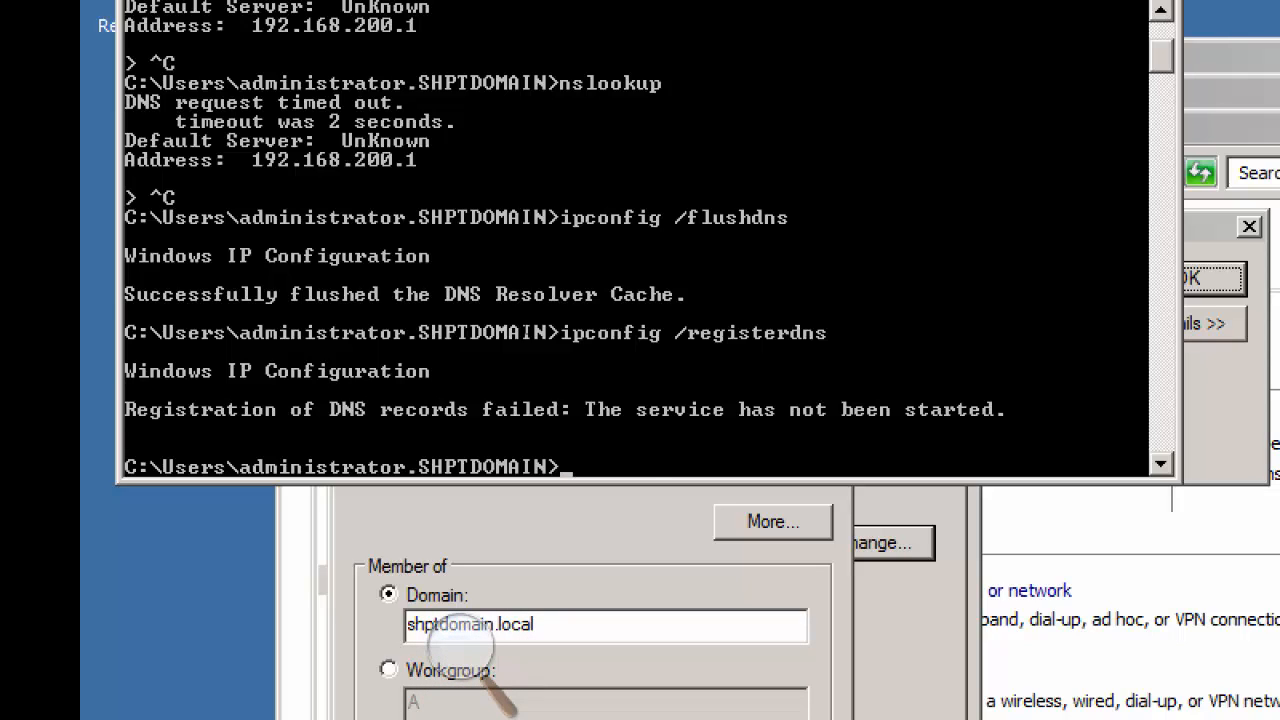
{"action": "key", "text": "Up"}
{"action": "key", "text": "Up"}
{"action": "key", "text": "Up"}
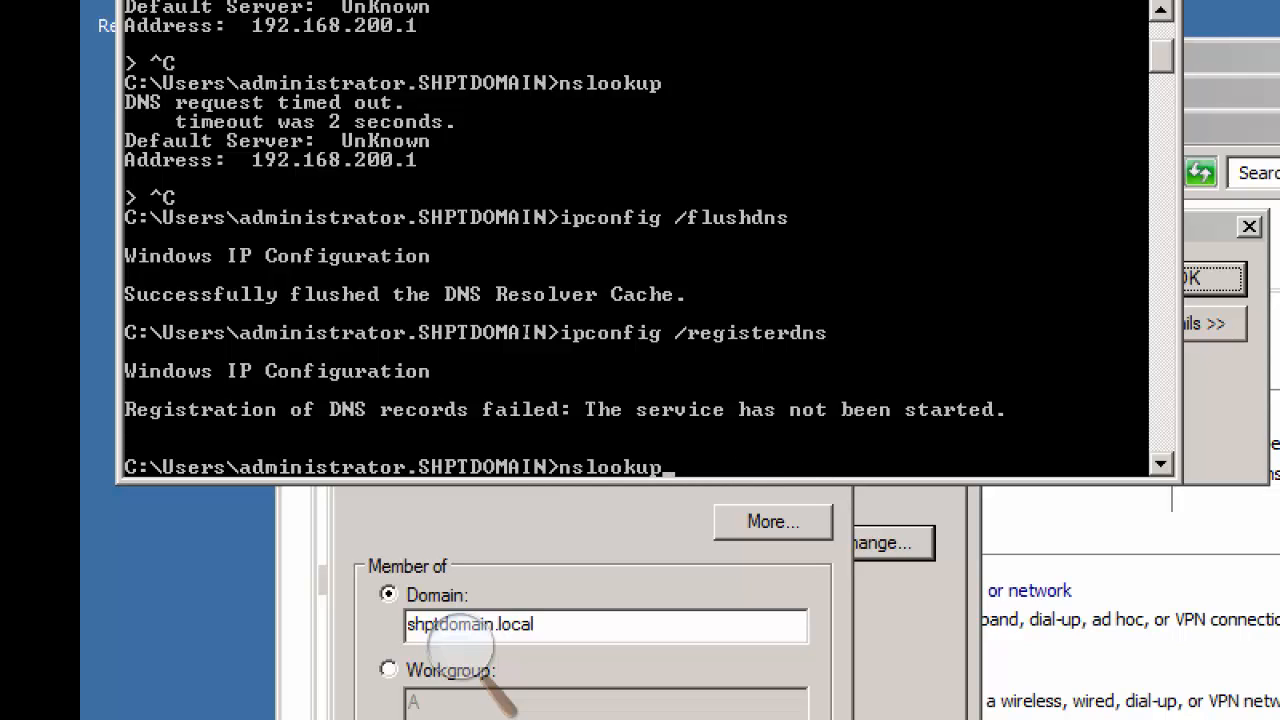
{"action": "key", "text": "Return"}
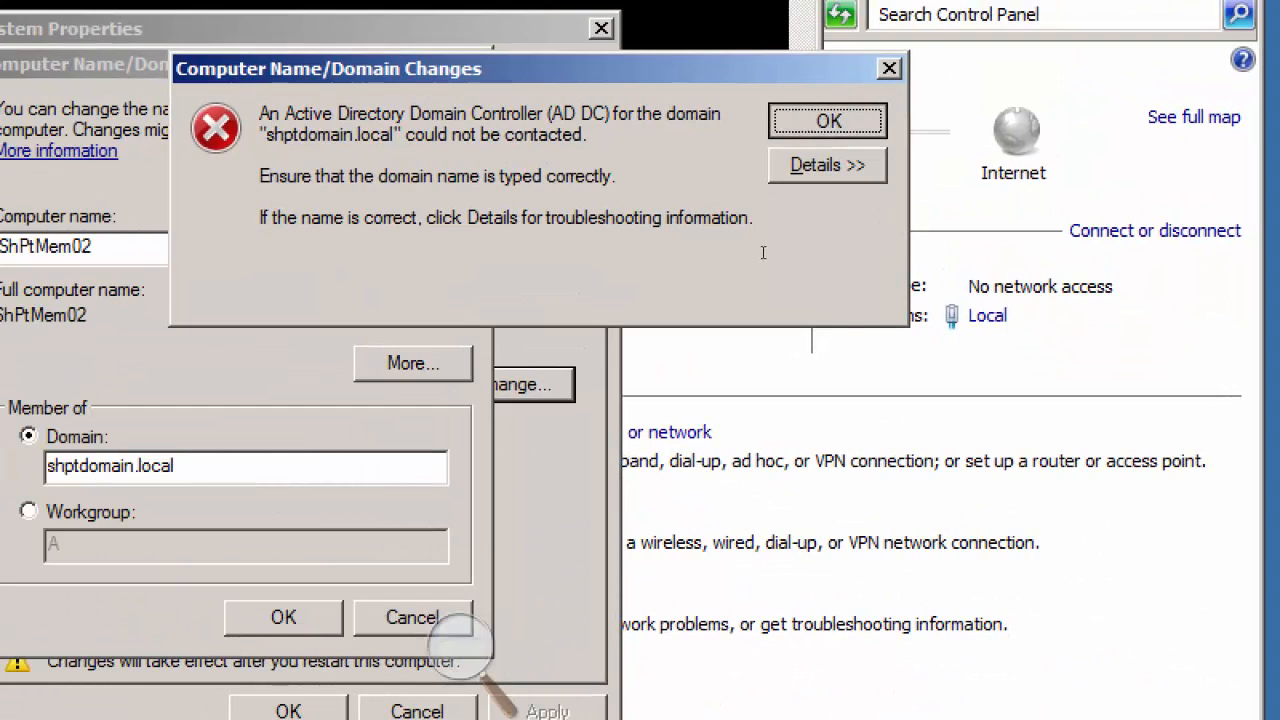
{"action": "key", "text": "Return"}
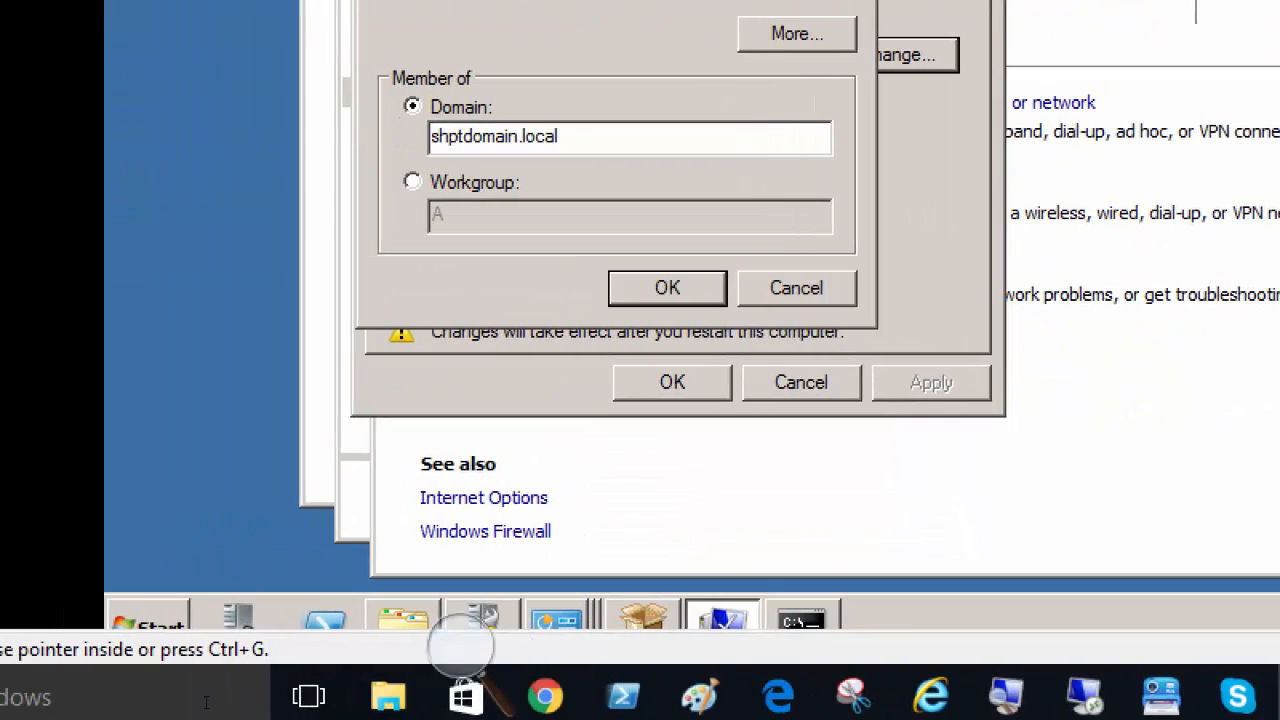
Step: Restart Server03 from within Windows, choosing a reason in the Shutdown Event Tracker
{"action": "left_click", "coordinate": [16, 616]}
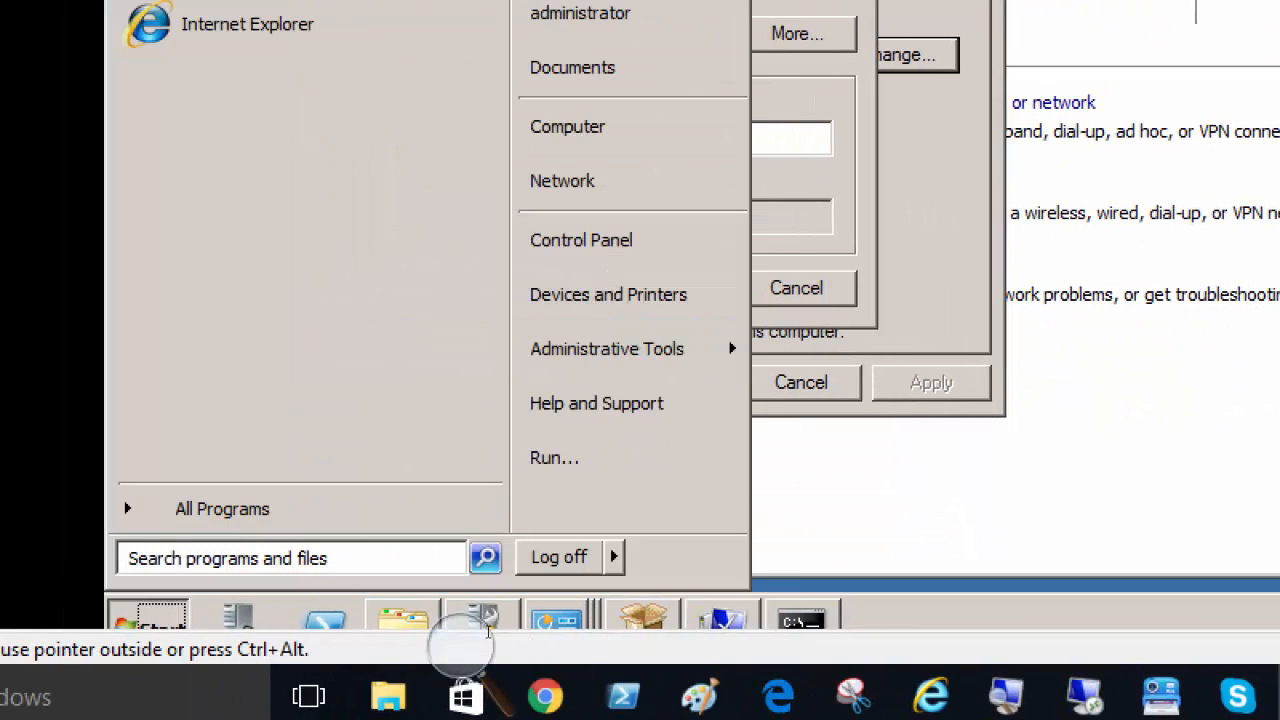
{"action": "left_click", "coordinate": [613, 557]}
{"action": "left_click", "coordinate": [694, 514]}
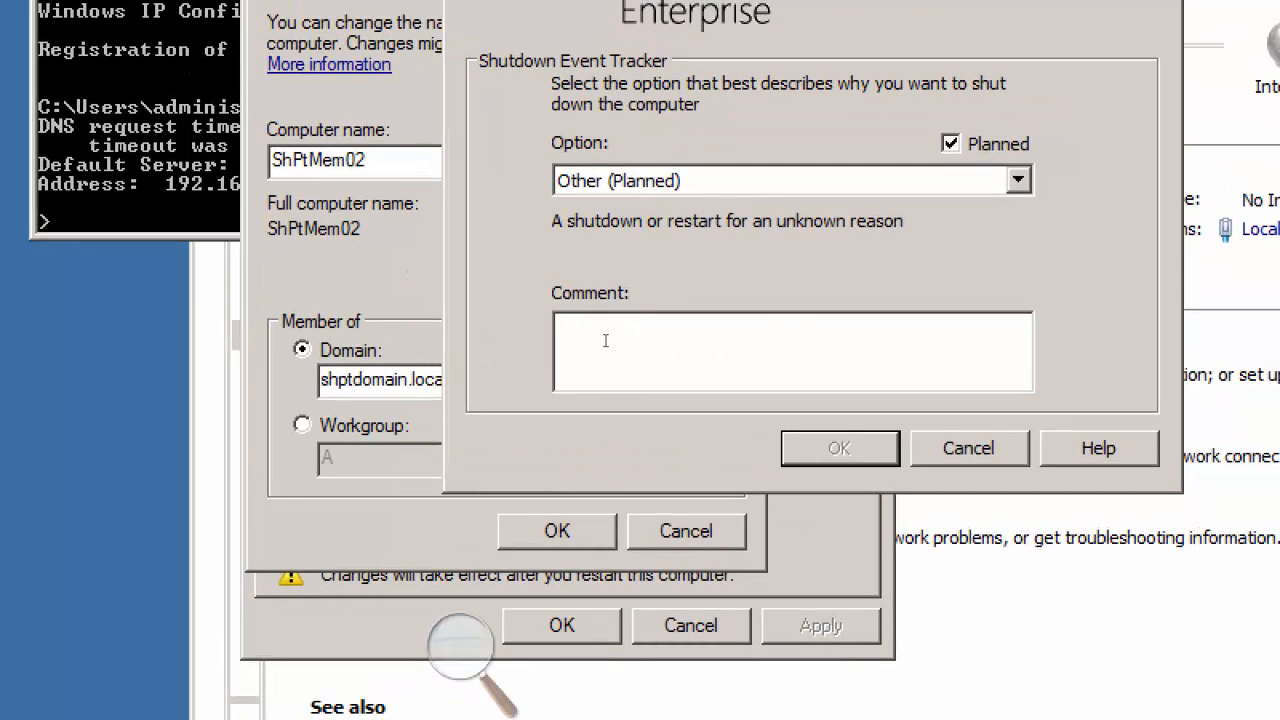
{"action": "key", "text": "alt+Down"}
{"action": "key", "text": "Down"}
{"action": "key", "text": "Down"}
{"action": "key", "text": "Return"}
{"action": "key", "text": "Return"}
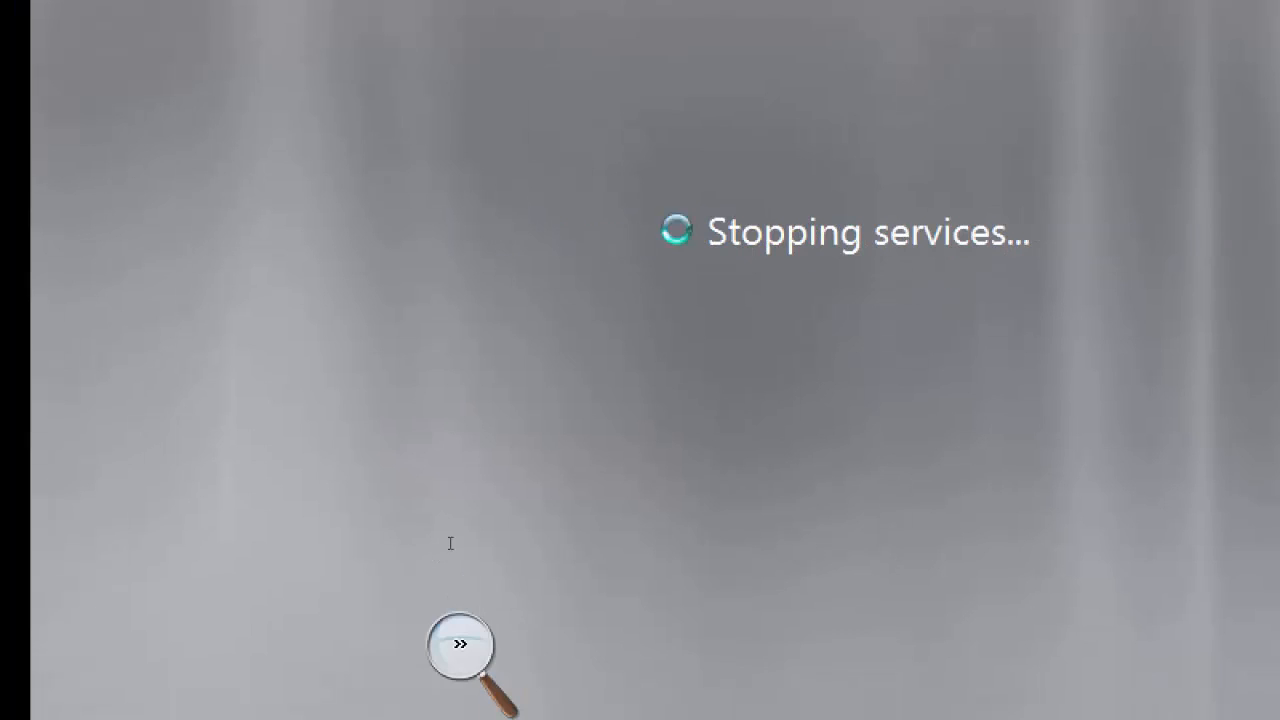
{"action": "left_click", "coordinate": [460, 645]}
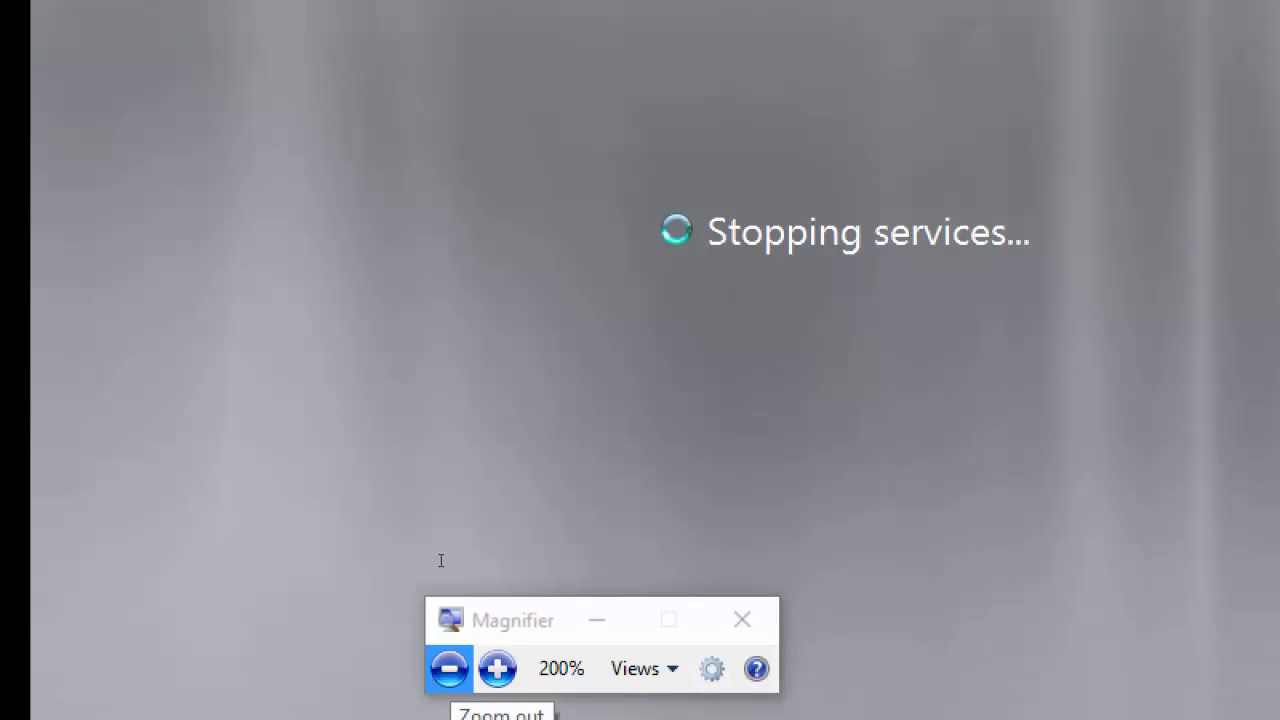
{"action": "left_click", "coordinate": [449, 668]}
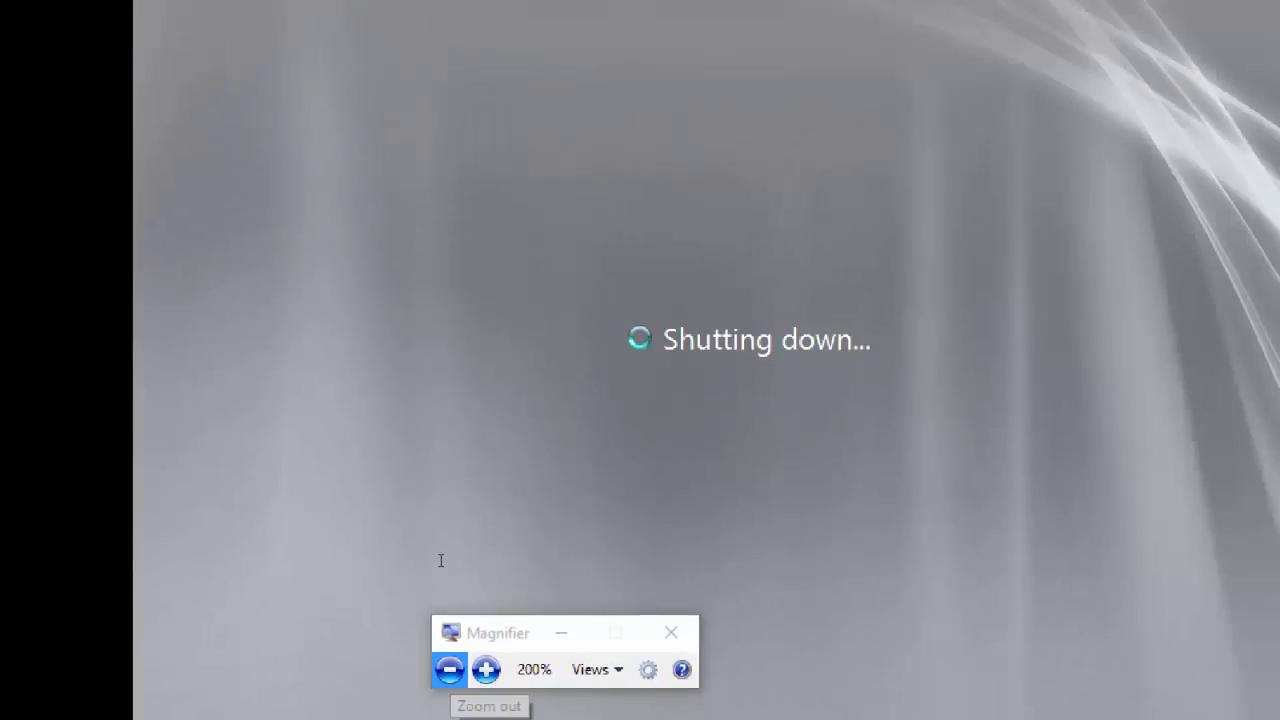
Step: Switch to Server02 and close the completed SharePoint Server 2010 configuration wizard
{"action": "left_click", "coordinate": [195, 62]}
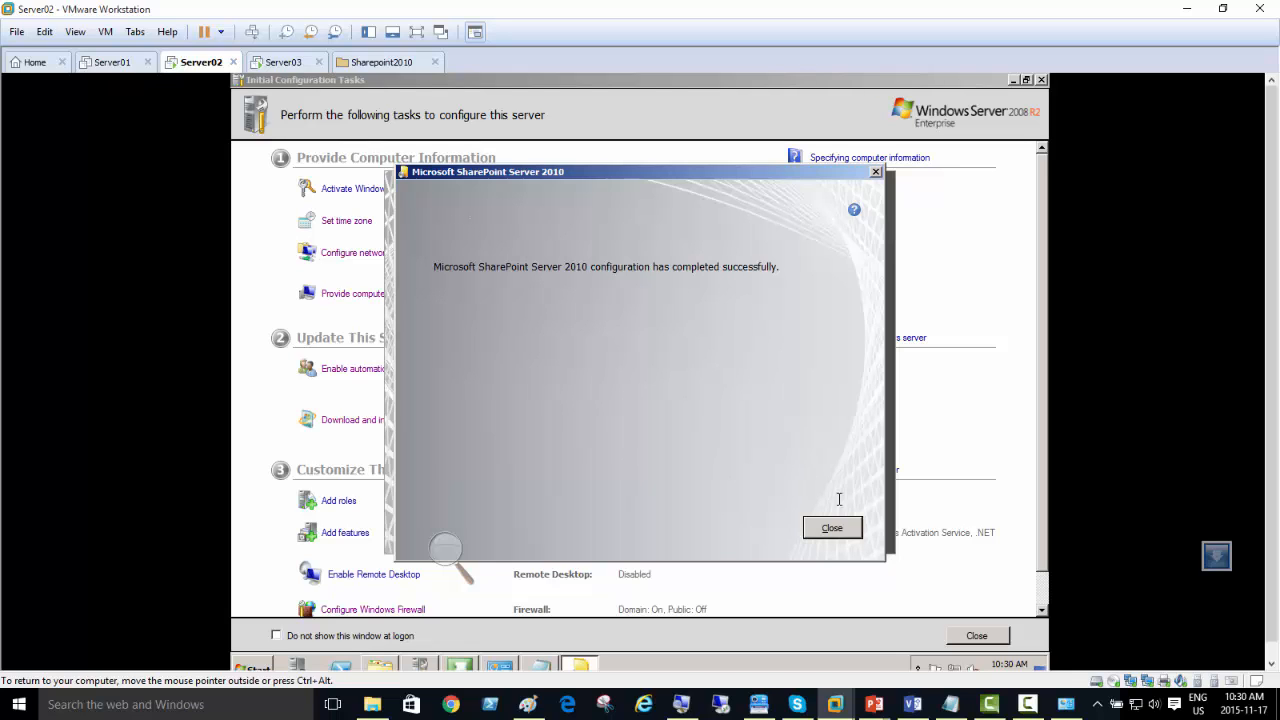
{"action": "left_click", "coordinate": [826, 528]}
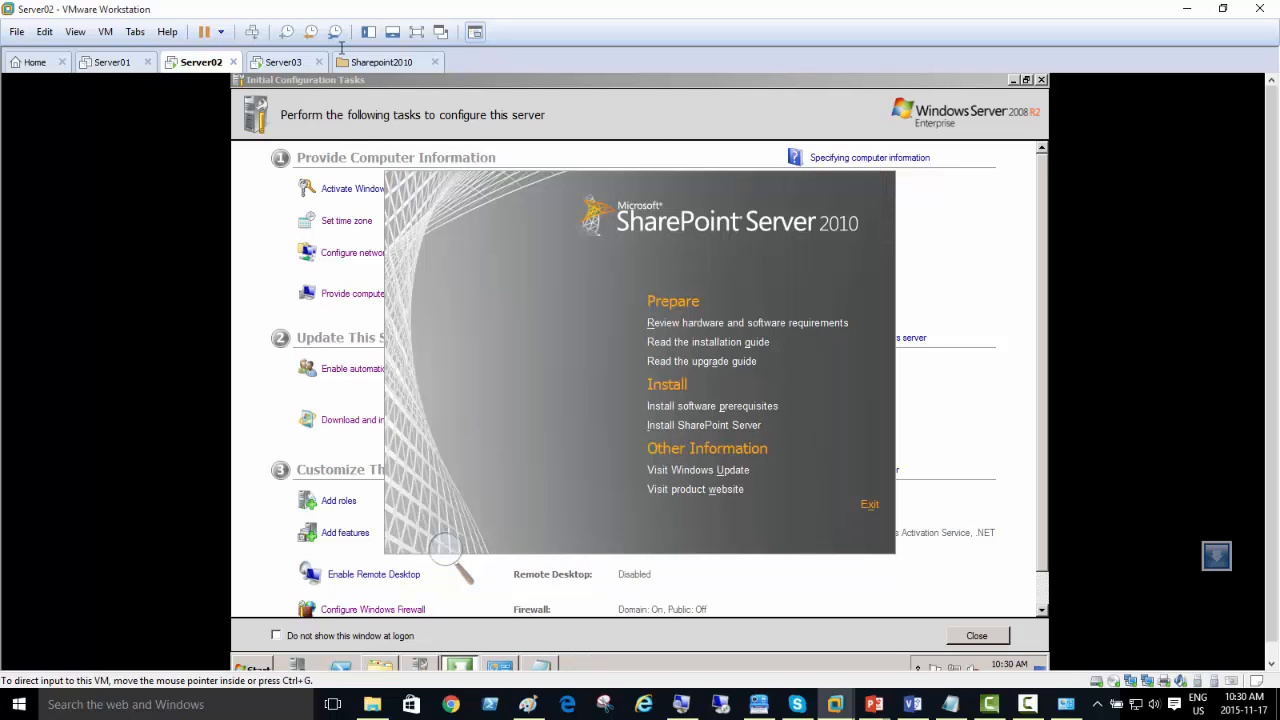
Step: Switch to Server03 and log on as Administrator with the account password
{"action": "left_click", "coordinate": [296, 62]}
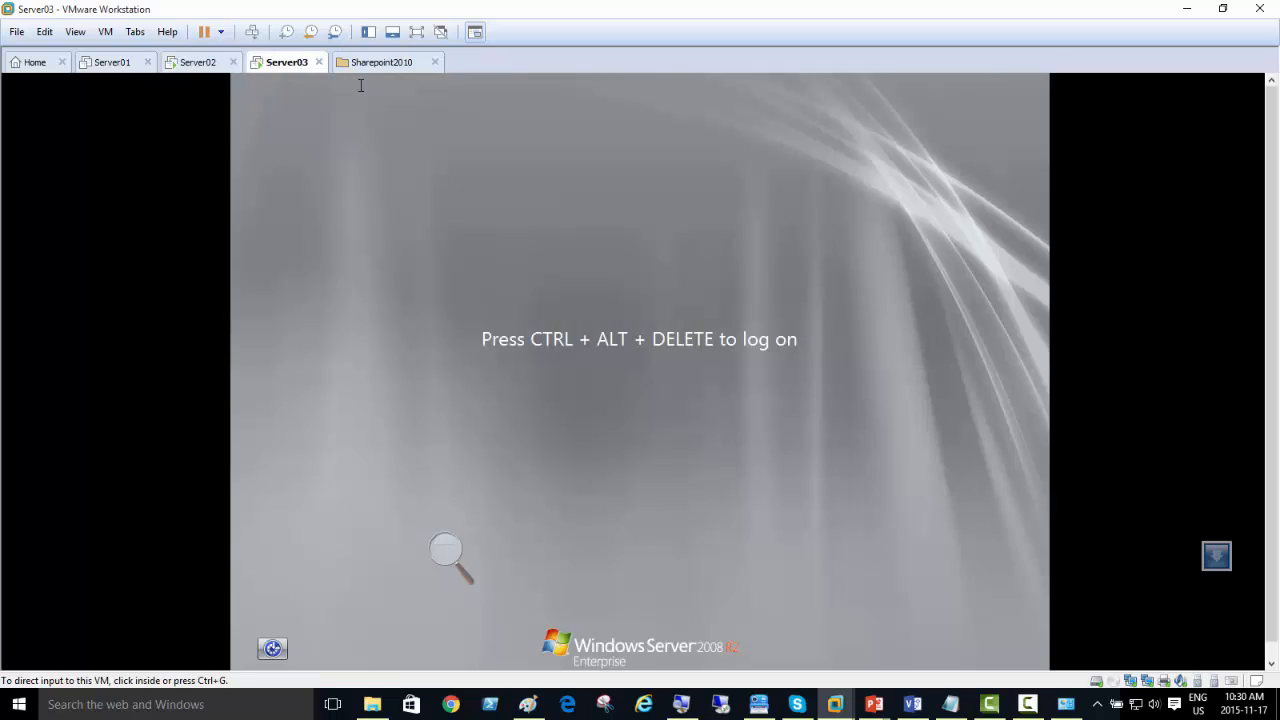
{"action": "left_click", "coordinate": [257, 32]}
{"action": "left_click", "coordinate": [567, 425]}
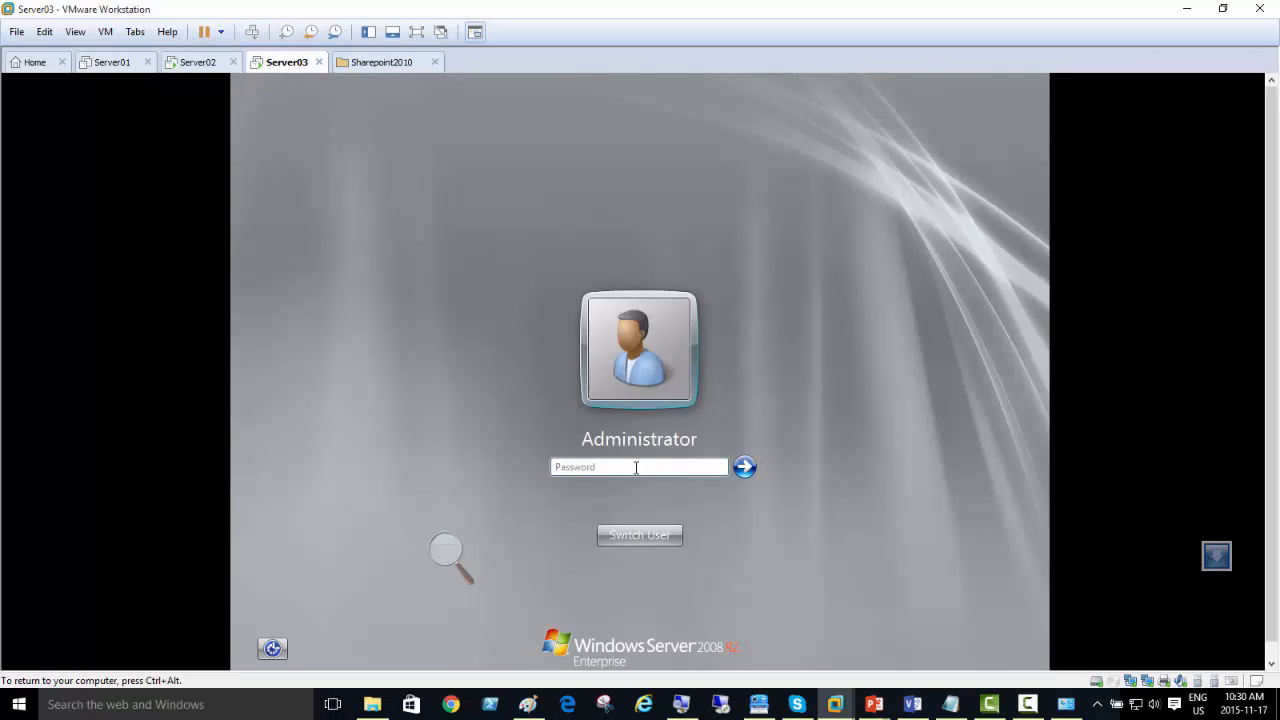
{"action": "type", "text": "*********"}
{"action": "key", "text": "Return"}
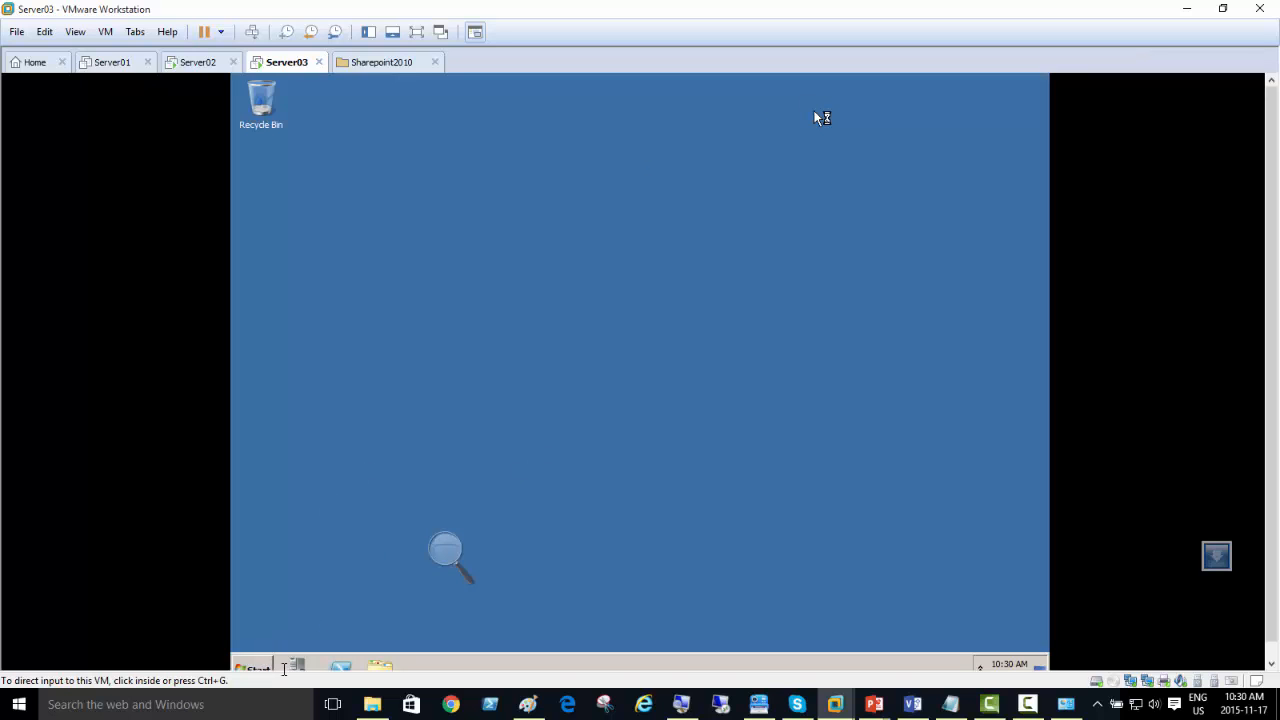
Step: Change Server03's membership from workgroup to domain, entering shptdomain.local in the Computer Name/Domain Changes settings
{"action": "left_click", "coordinate": [263, 664]}
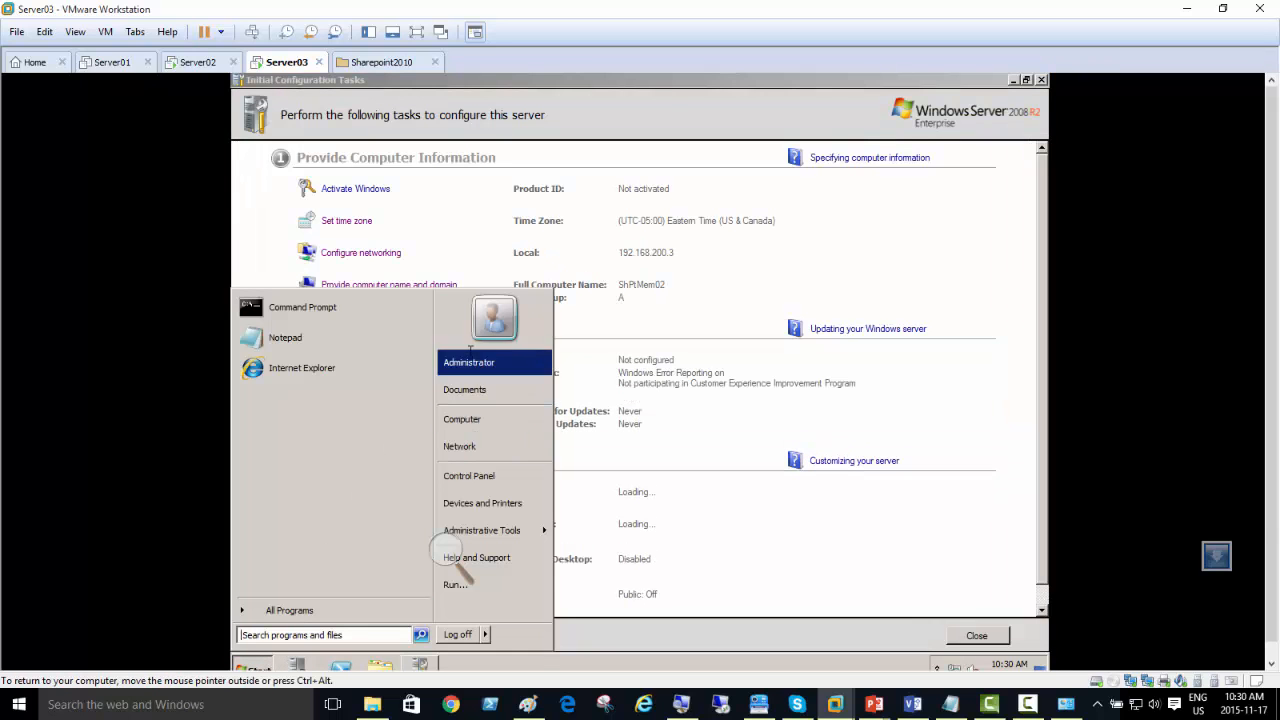
{"action": "left_click", "coordinate": [828, 245]}
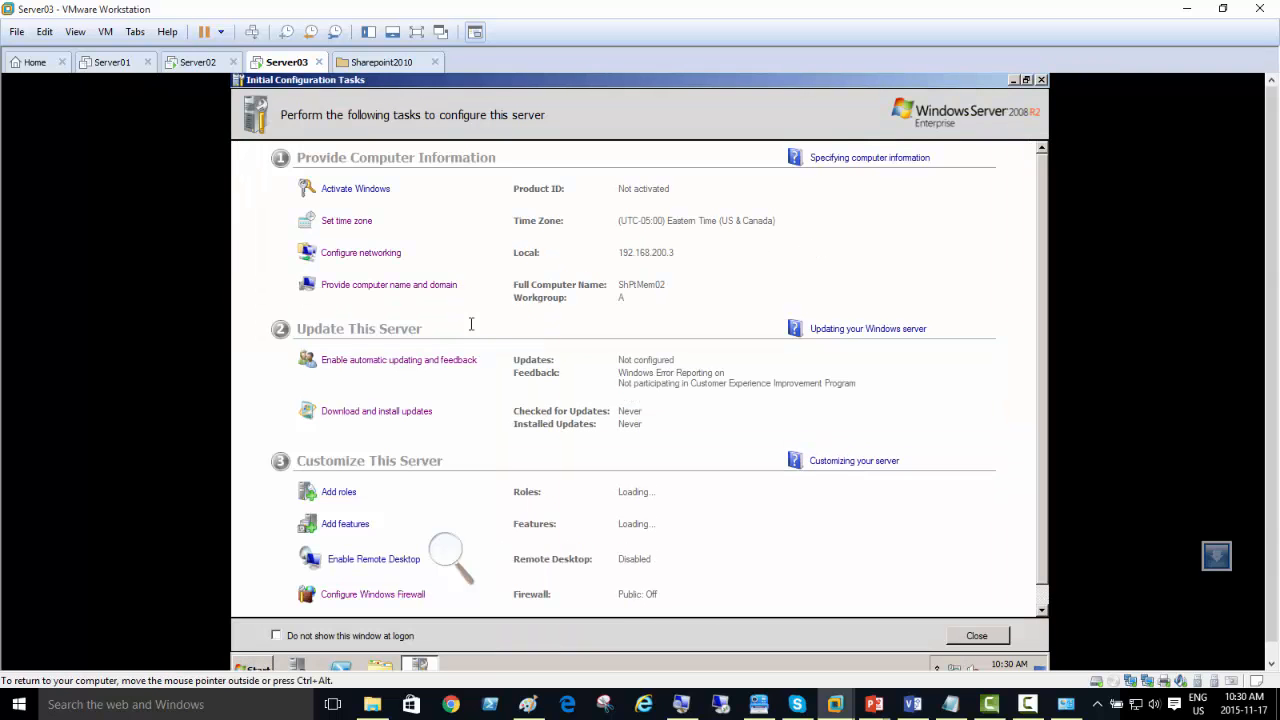
{"action": "left_click", "coordinate": [378, 286]}
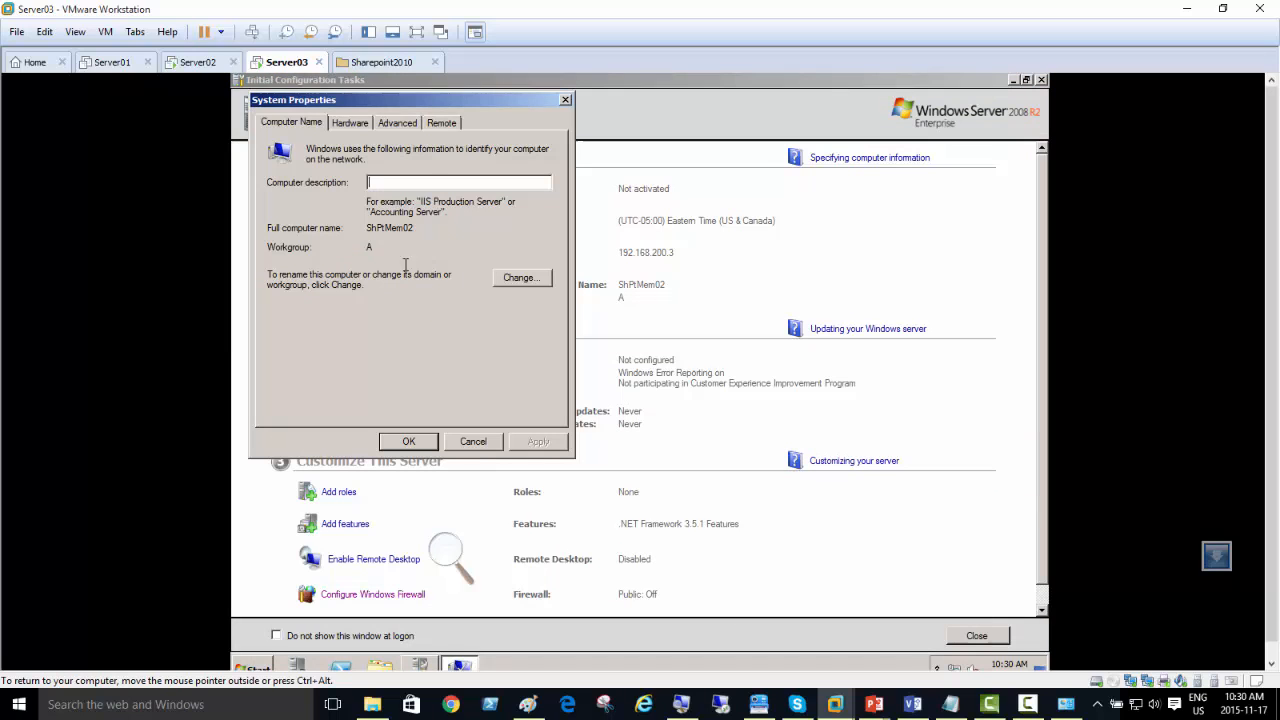
{"action": "left_click", "coordinate": [505, 277]}
{"action": "left_click", "coordinate": [277, 303]}
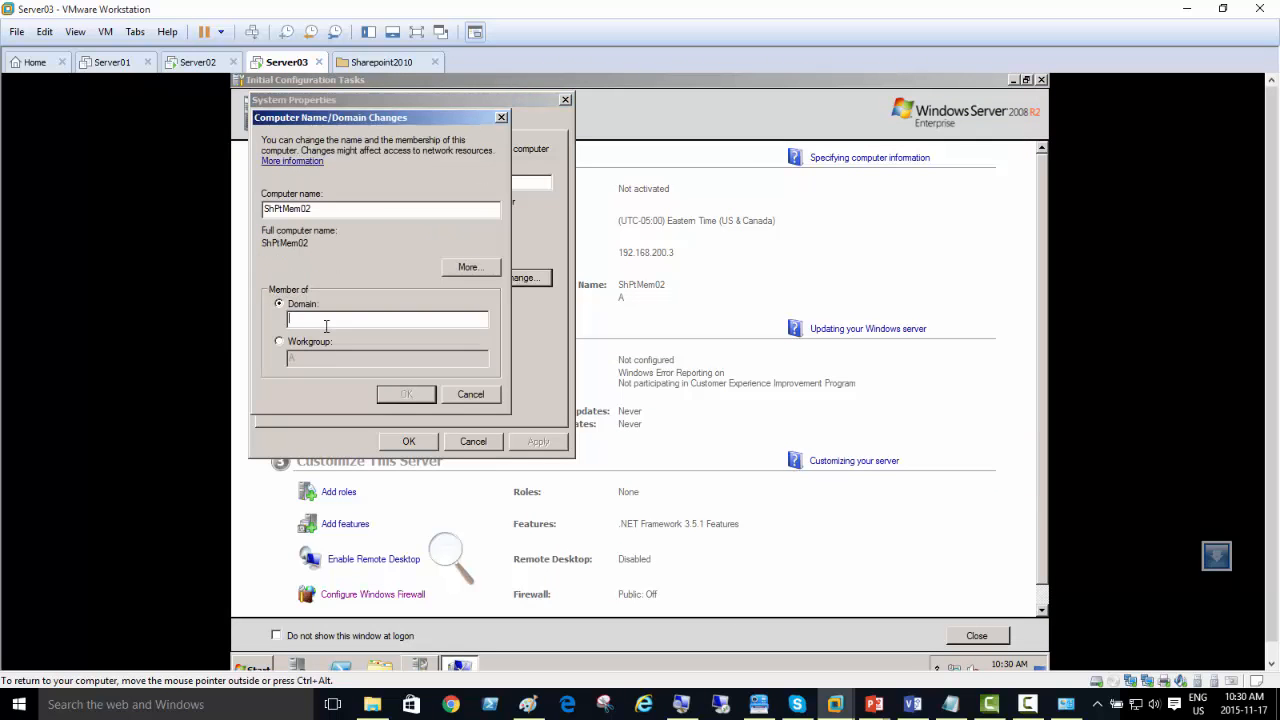
{"action": "type", "text": "shptdomain"}
{"action": "type", "text": ".local"}
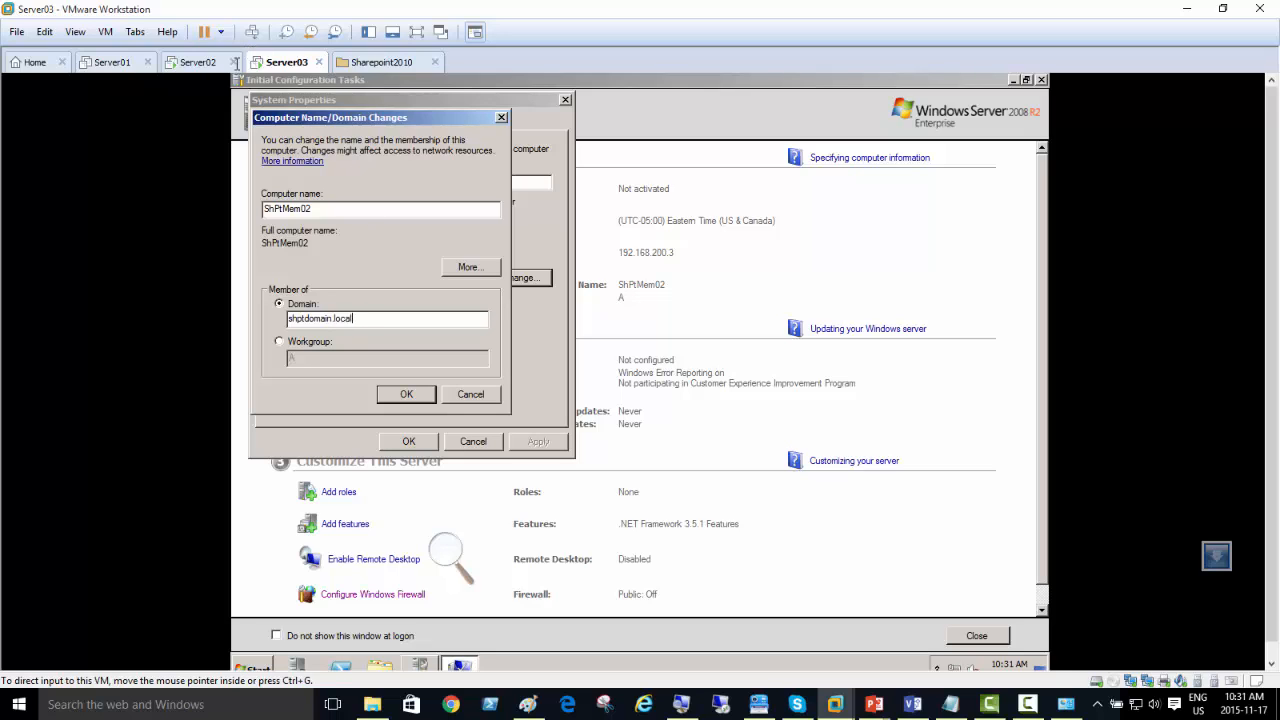
Step: Check the network adapter in Server03's virtual machine settings without changing it, and dismiss the domain-join error
{"action": "right_click", "coordinate": [274, 58]}
{"action": "left_click", "coordinate": [334, 278]}
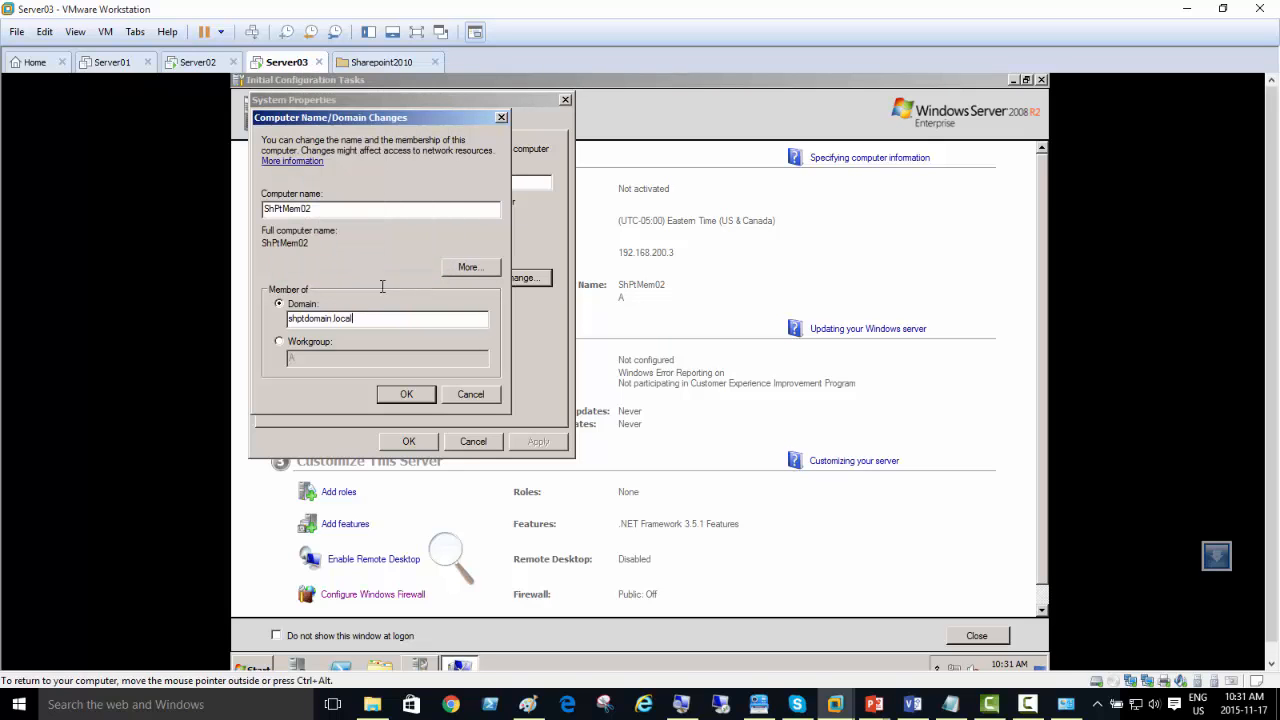
{"action": "left_click", "coordinate": [514, 229]}
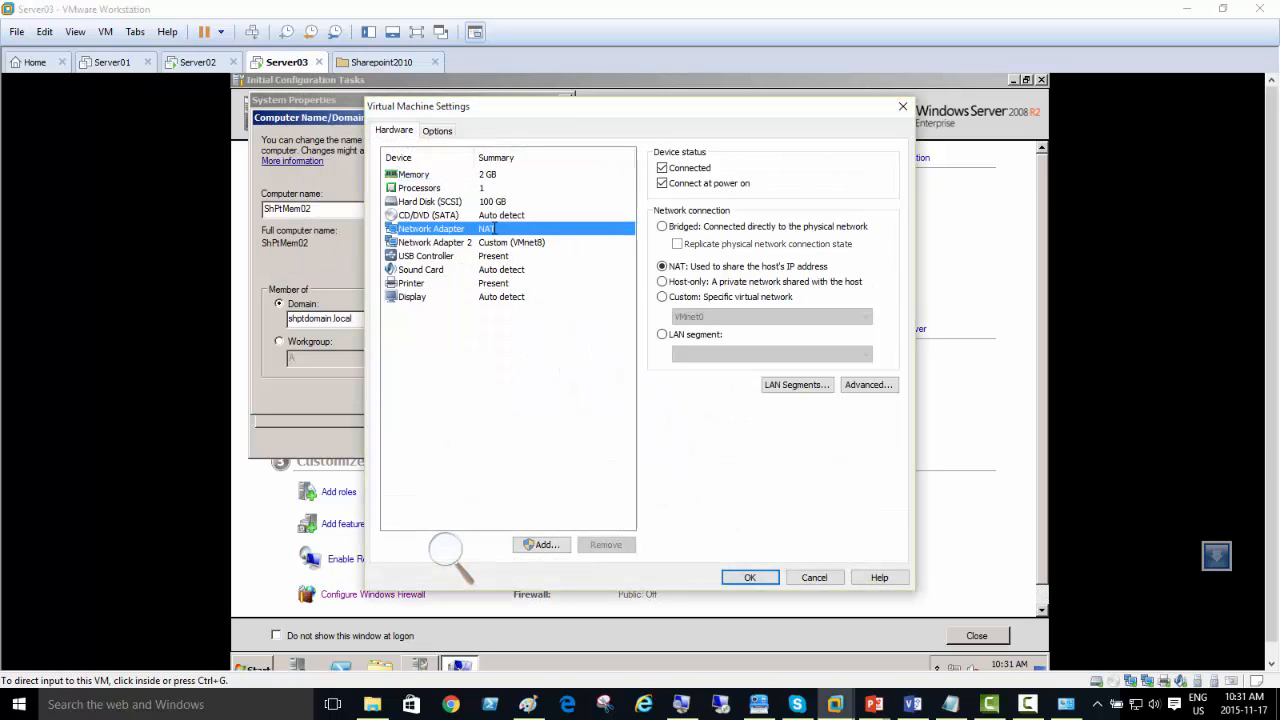
{"action": "left_click", "coordinate": [814, 578]}
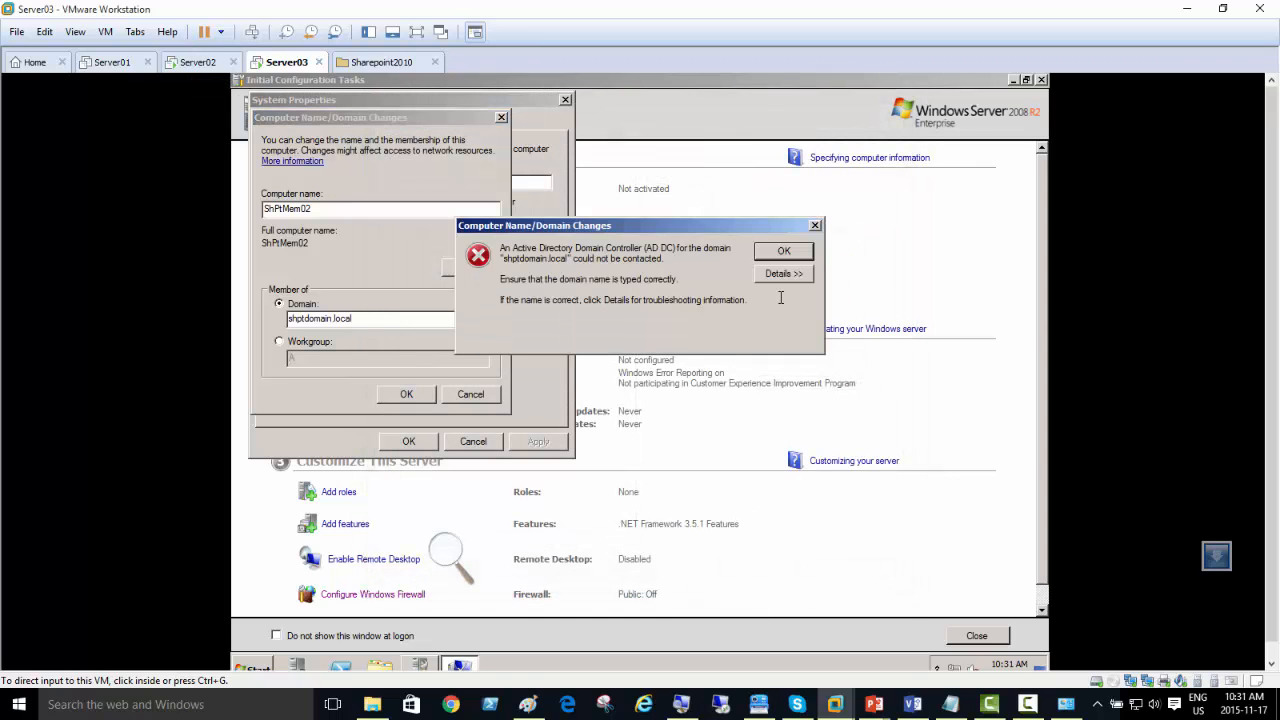
{"action": "left_click", "coordinate": [785, 251]}
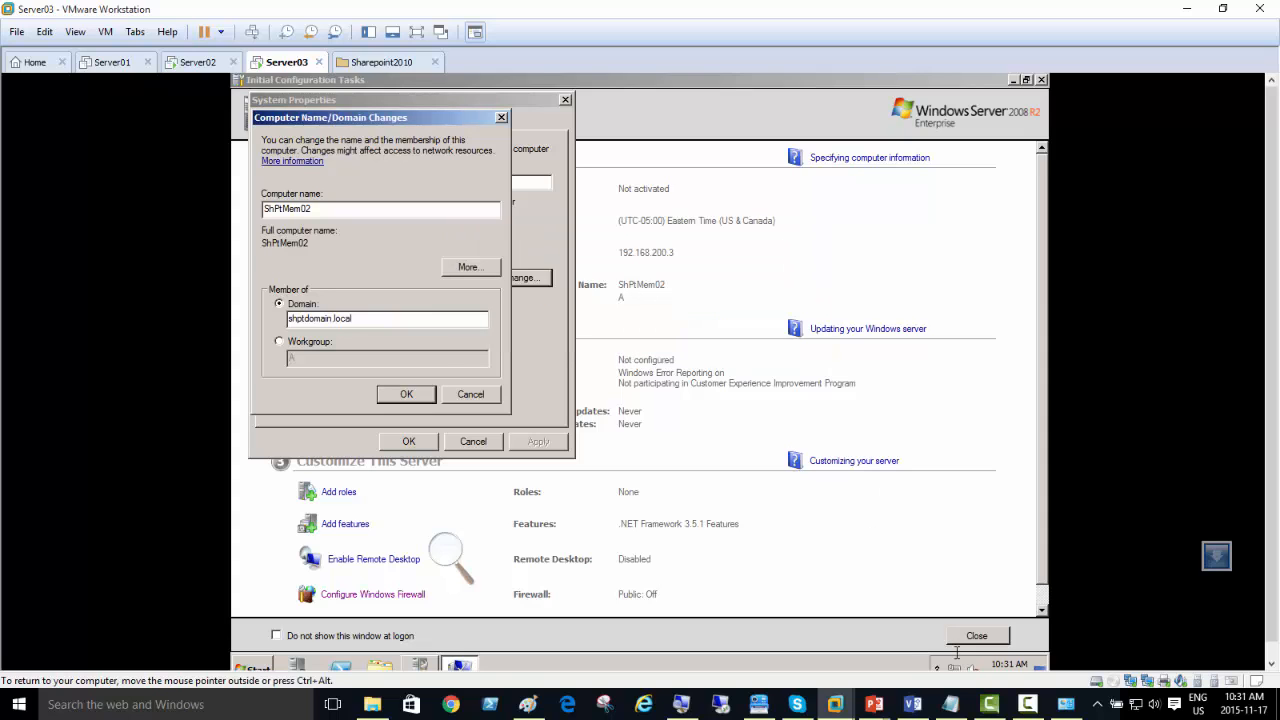
Step: Review the Local connection's status and its IPv4 address, gateway and DNS server settings on Server03
{"action": "scroll", "coordinate": [1270, 375], "scroll_direction": "down", "scroll_amount": 1}
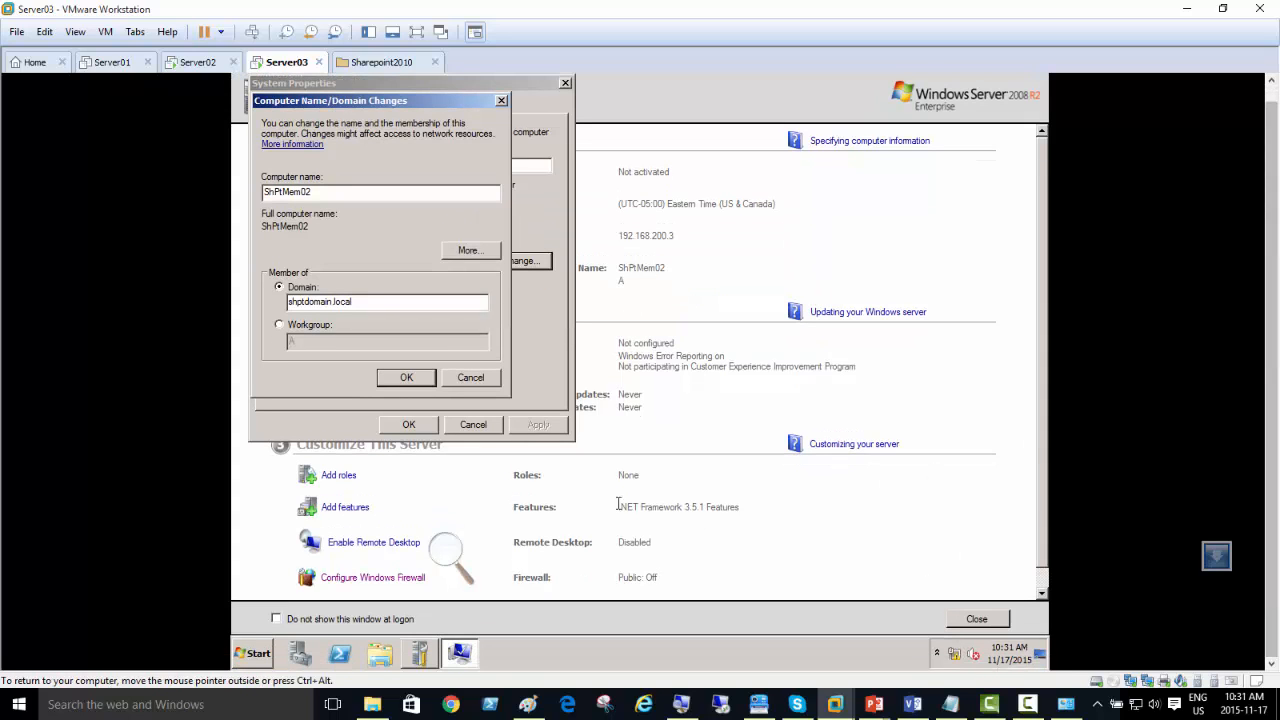
{"action": "right_click", "coordinate": [955, 653]}
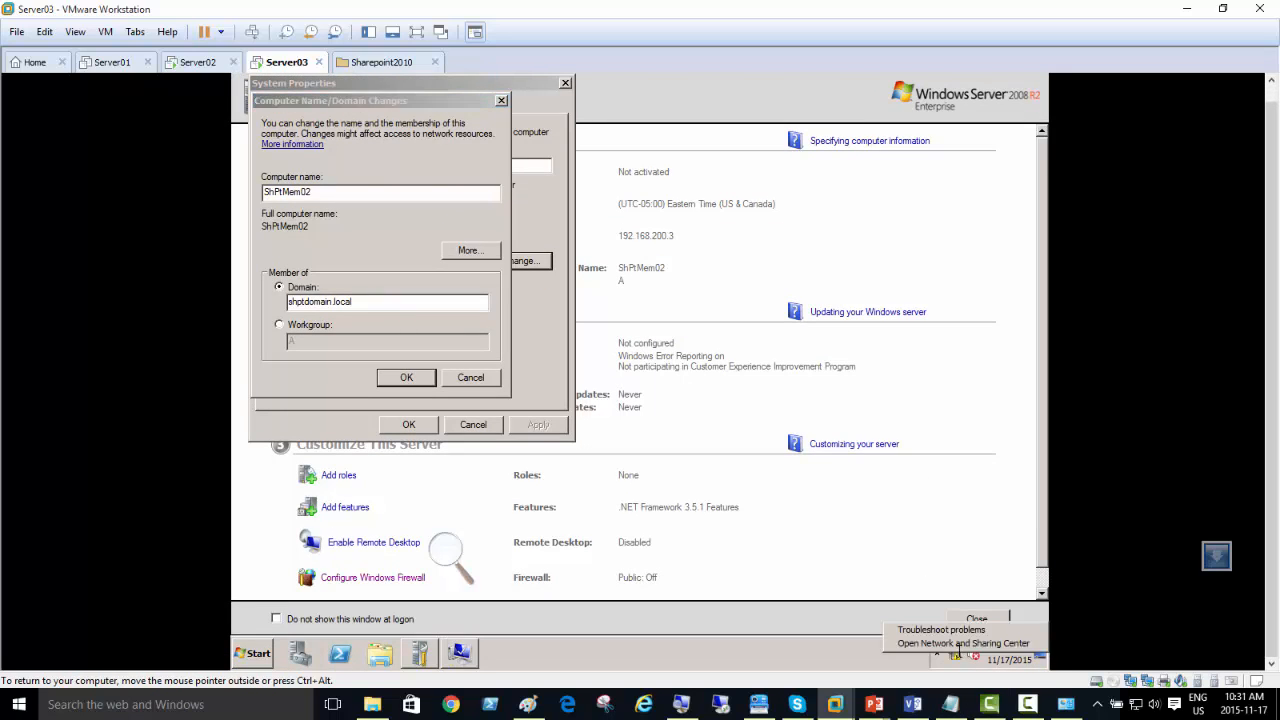
{"action": "left_click", "coordinate": [944, 643]}
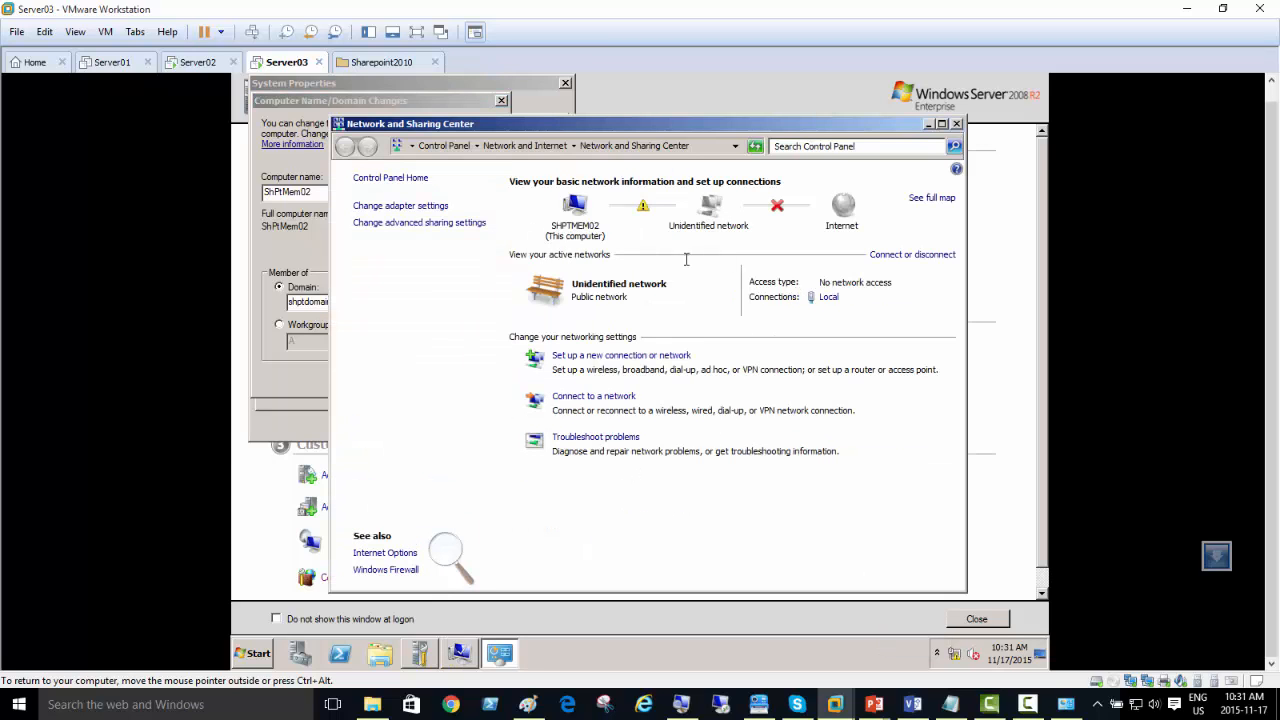
{"action": "left_click", "coordinate": [410, 205]}
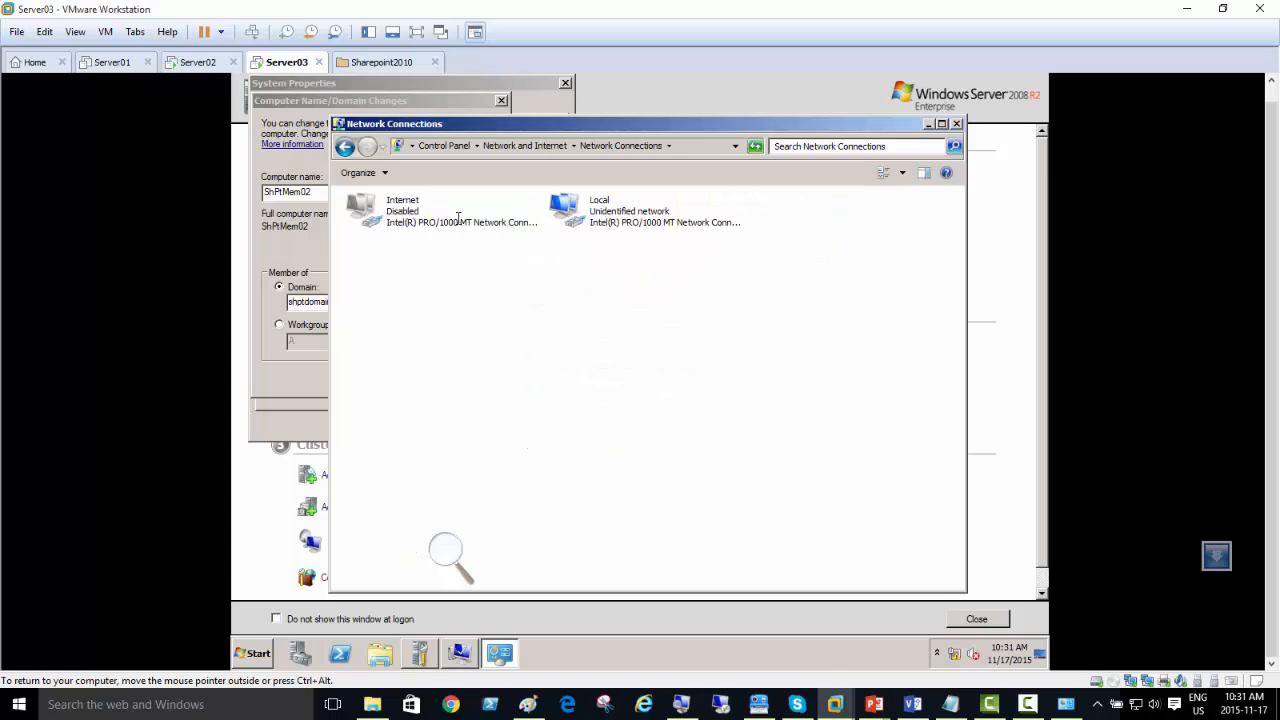
{"action": "right_click", "coordinate": [593, 211]}
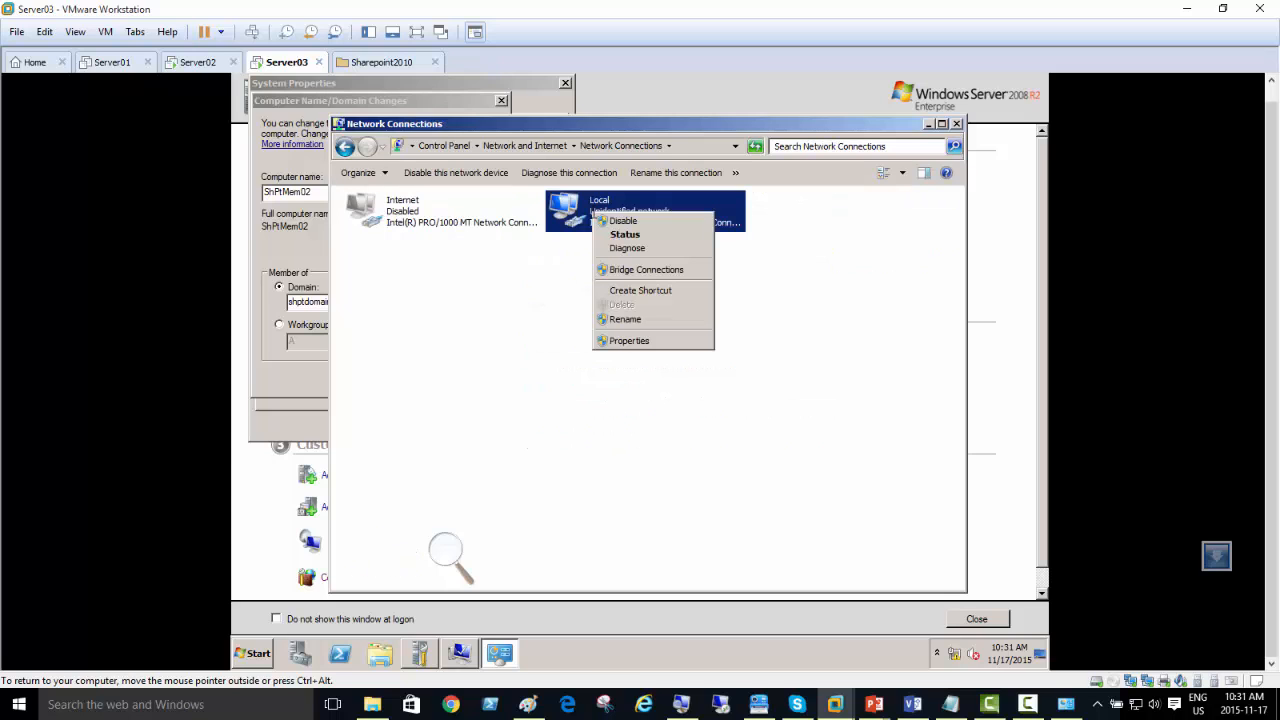
{"action": "left_click", "coordinate": [625, 234]}
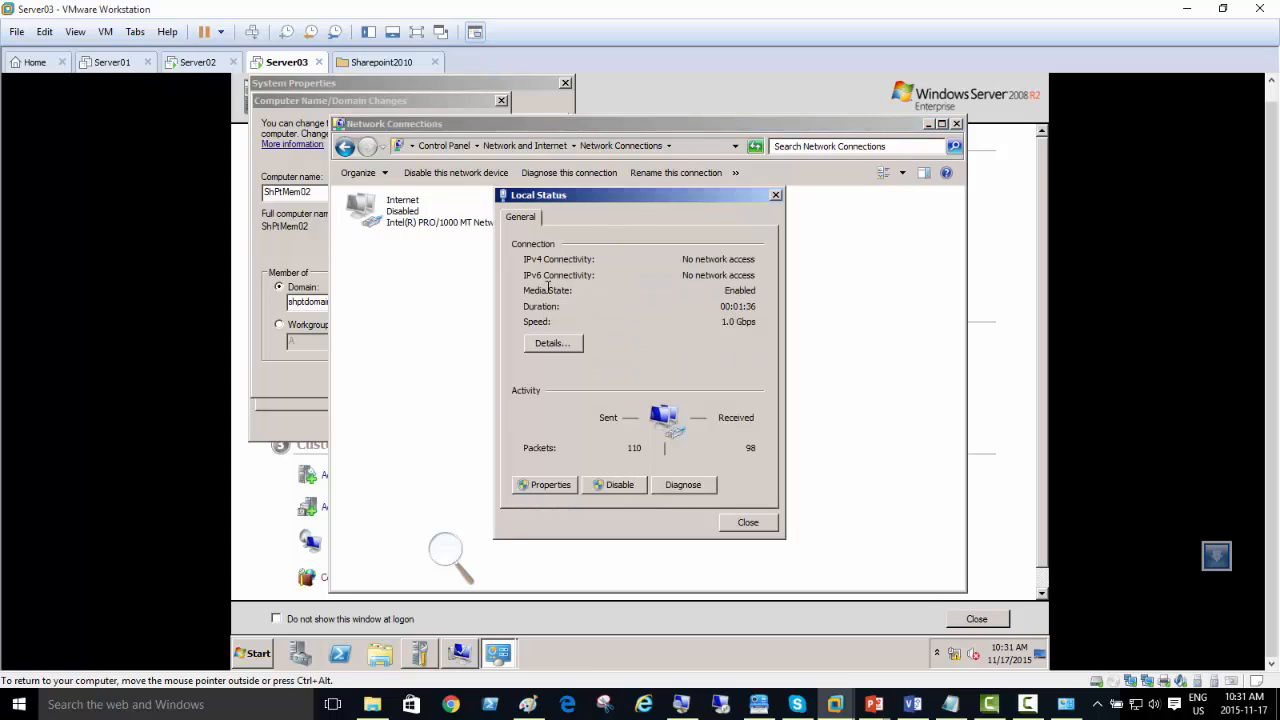
{"action": "left_click", "coordinate": [545, 487]}
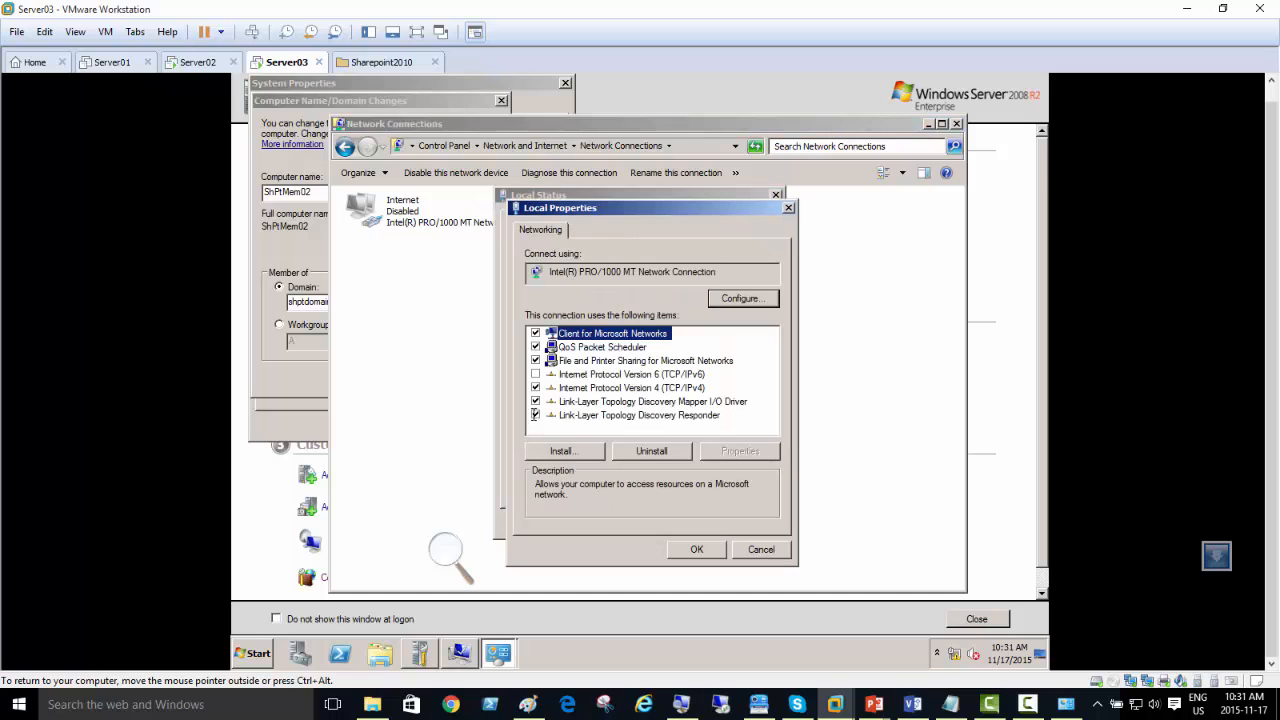
{"action": "double_click", "coordinate": [671, 388]}
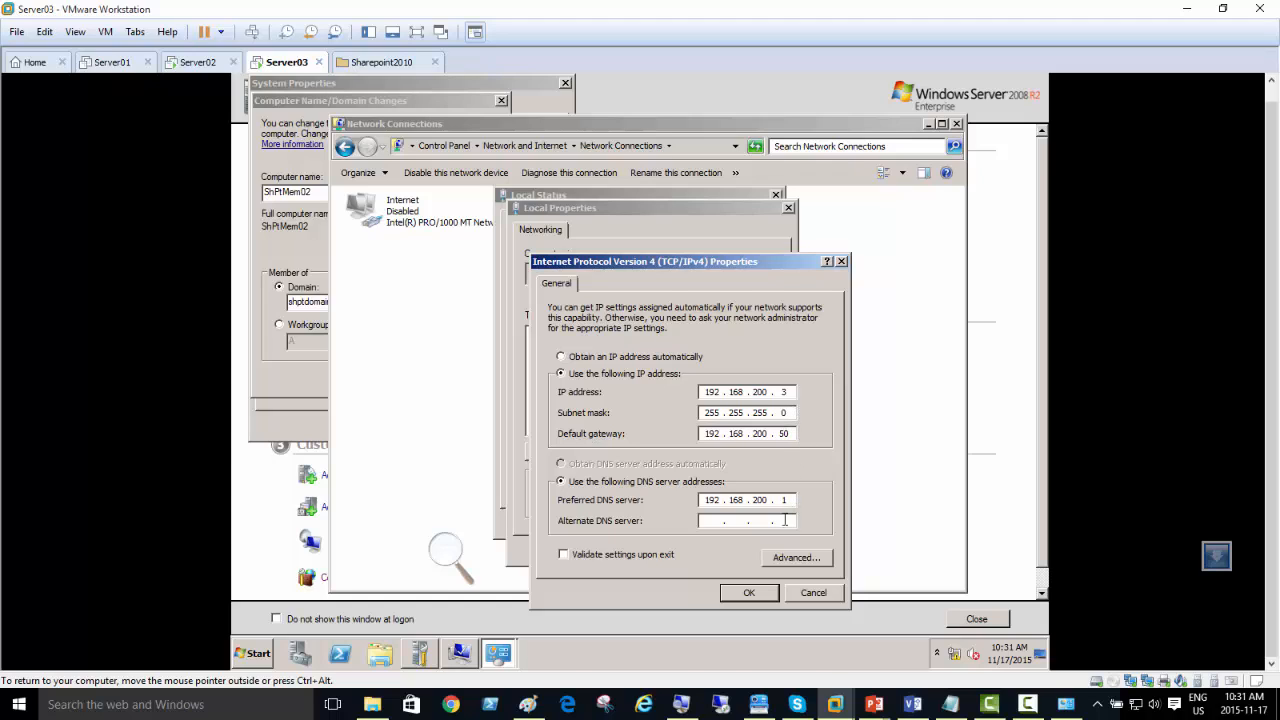
{"action": "left_click", "coordinate": [751, 594]}
{"action": "left_click", "coordinate": [748, 594]}
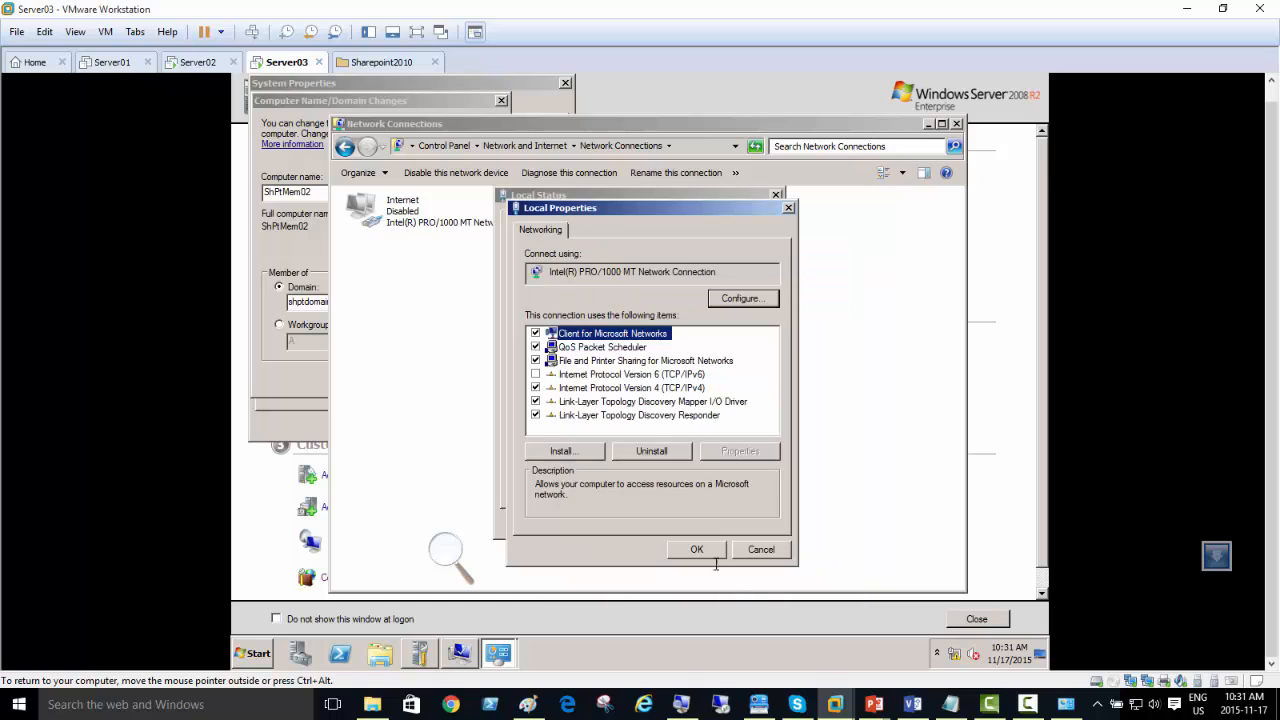
{"action": "left_click", "coordinate": [697, 549]}
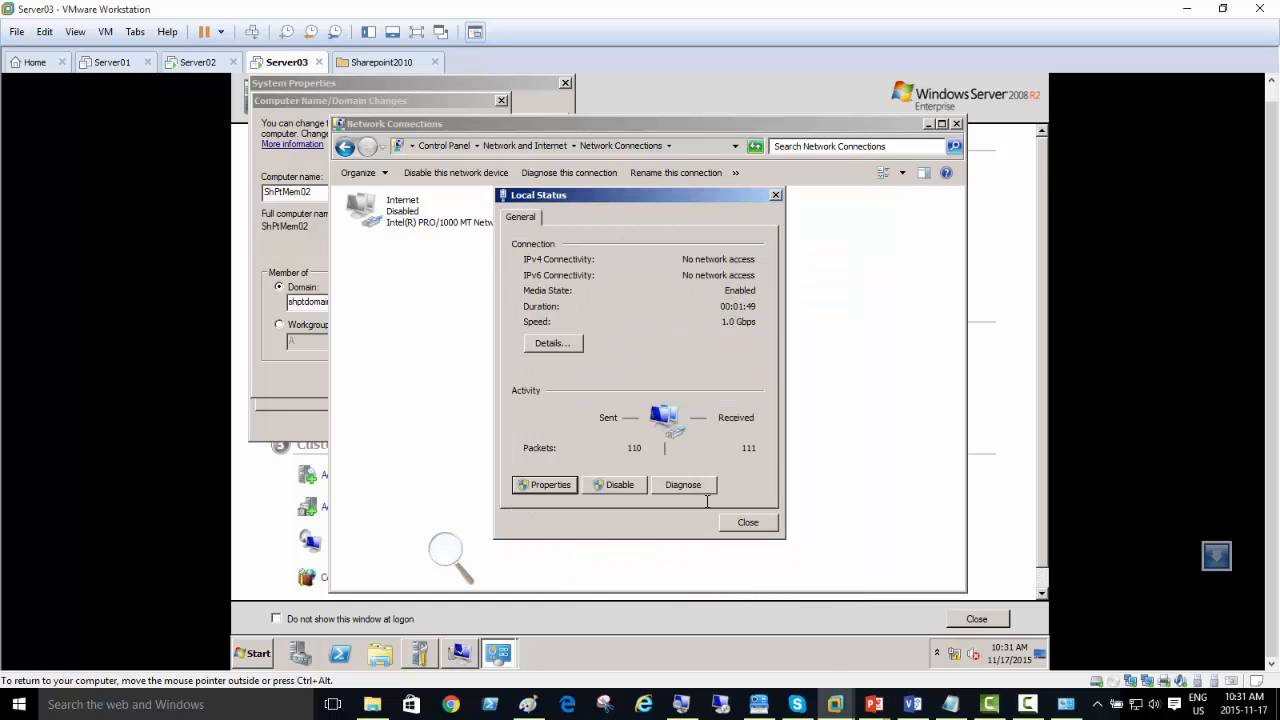
{"action": "left_click", "coordinate": [748, 520]}
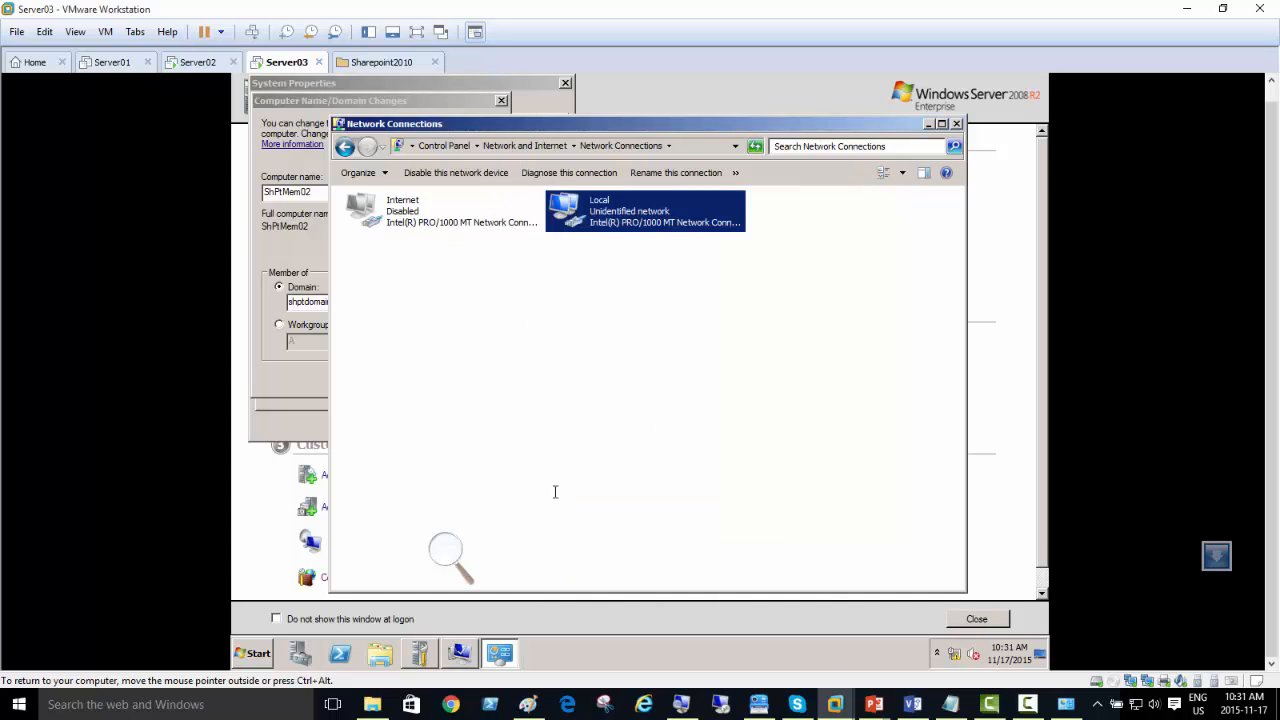
Step: Open a Command Prompt on Server03 and ping the domain controller shptdc by name
{"action": "left_click", "coordinate": [259, 653]}
{"action": "left_click", "coordinate": [293, 291]}
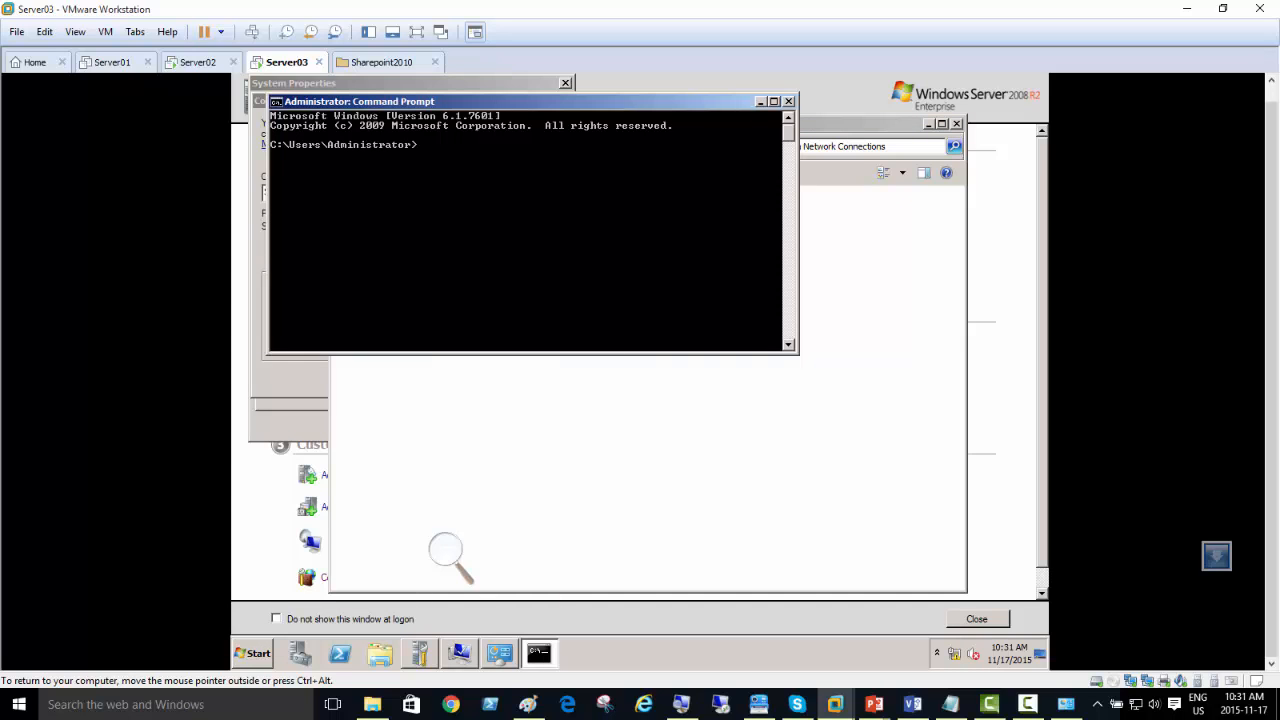
{"action": "type", "text": "ping shptdc"}
{"action": "key", "text": "Return"}
Step: Power on the Server01 virtual machine and let it boot to the Windows logon screen
{"action": "left_click", "coordinate": [118, 63]}
{"action": "left_click", "coordinate": [95, 119]}
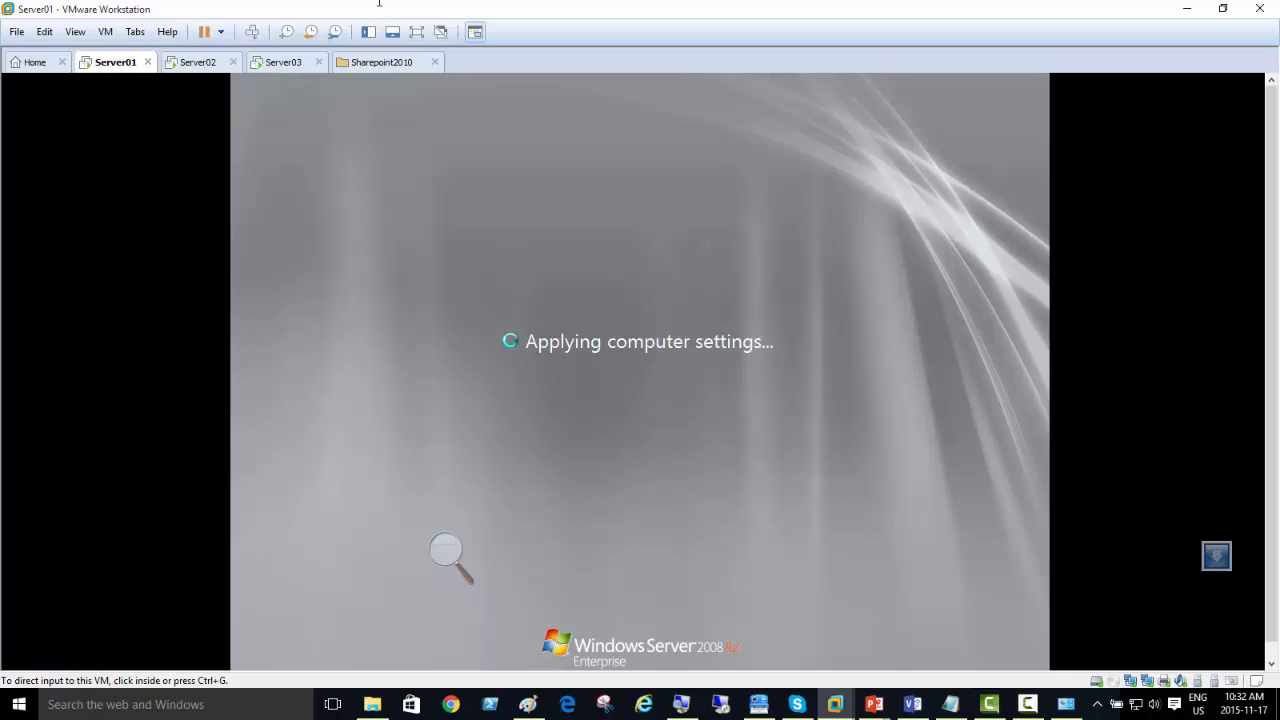
{"action": "left_click", "coordinate": [1028, 704]}
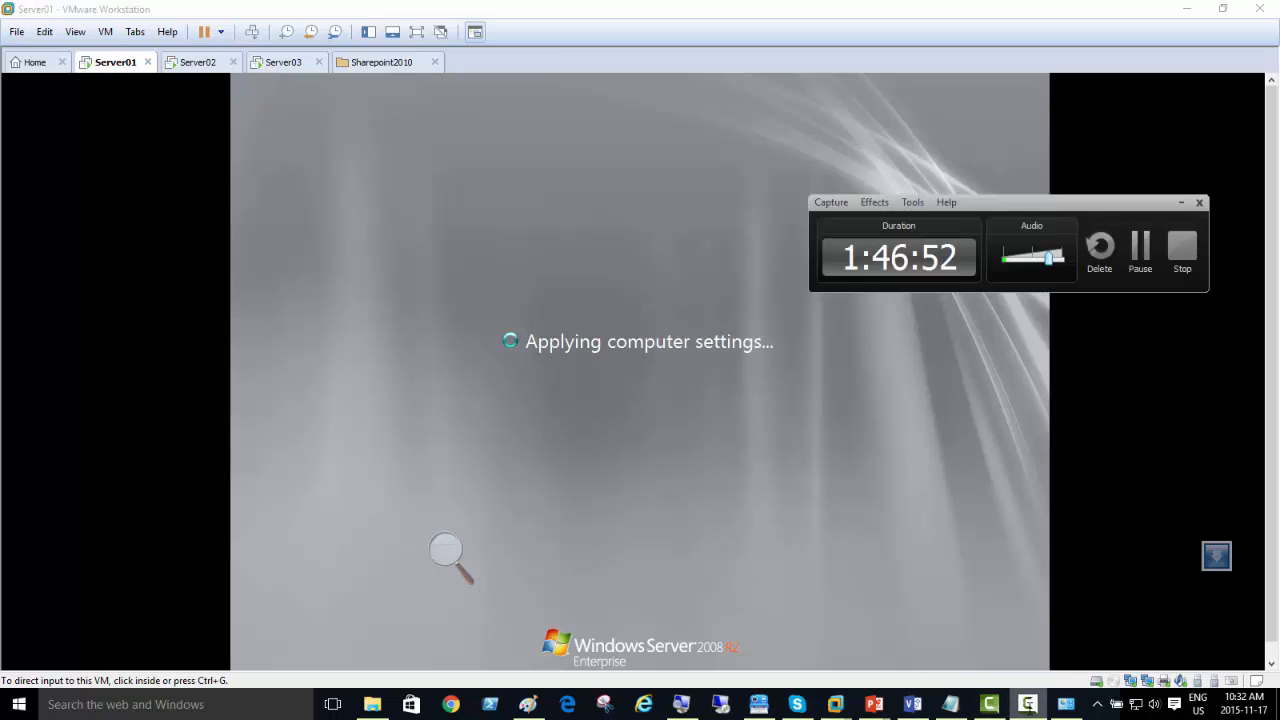
{"action": "left_click", "coordinate": [615, 6]}
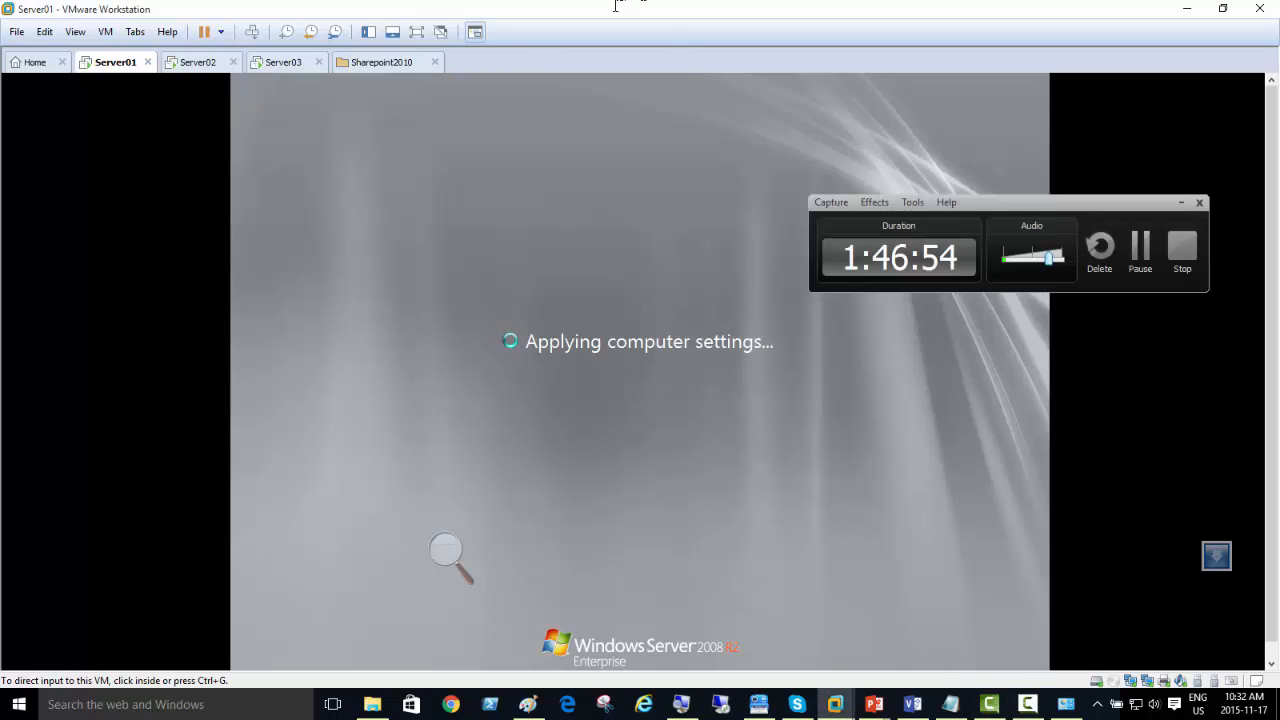
{"action": "left_click", "coordinate": [1181, 203]}
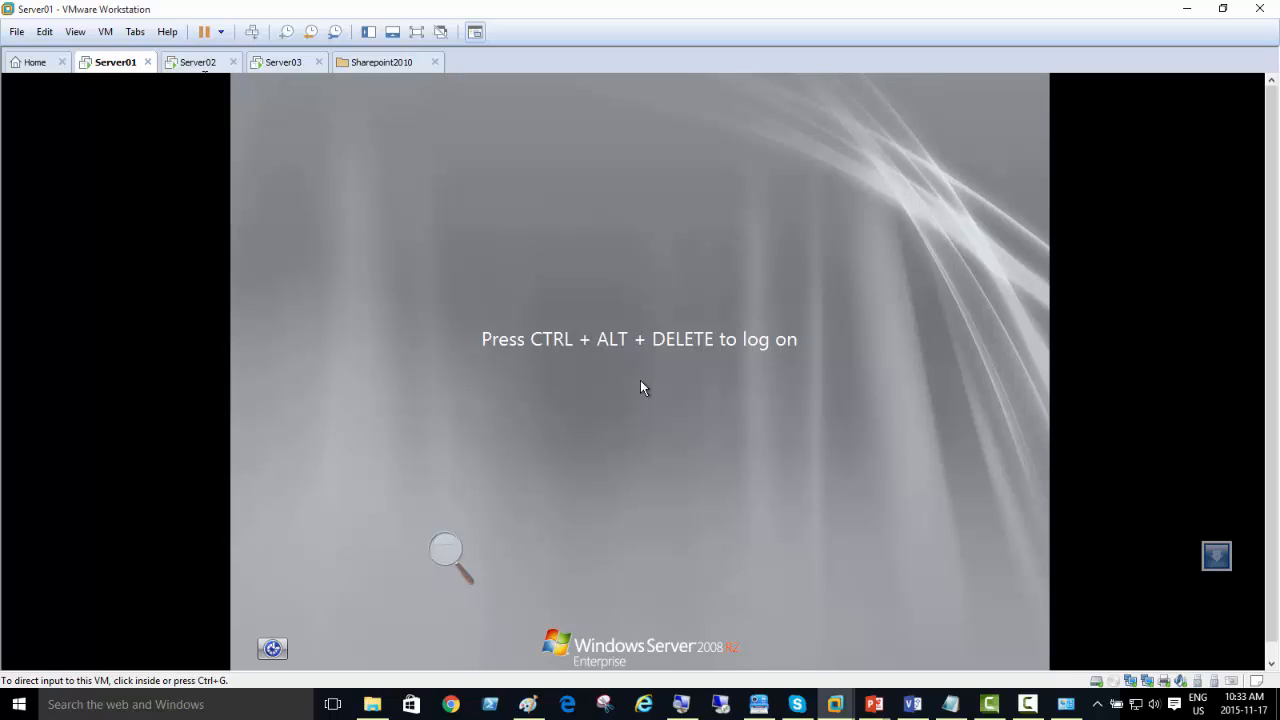
Step: Return to Server03 and repeat the ping to shptdc in the Command Prompt
{"action": "left_click", "coordinate": [332, 107]}
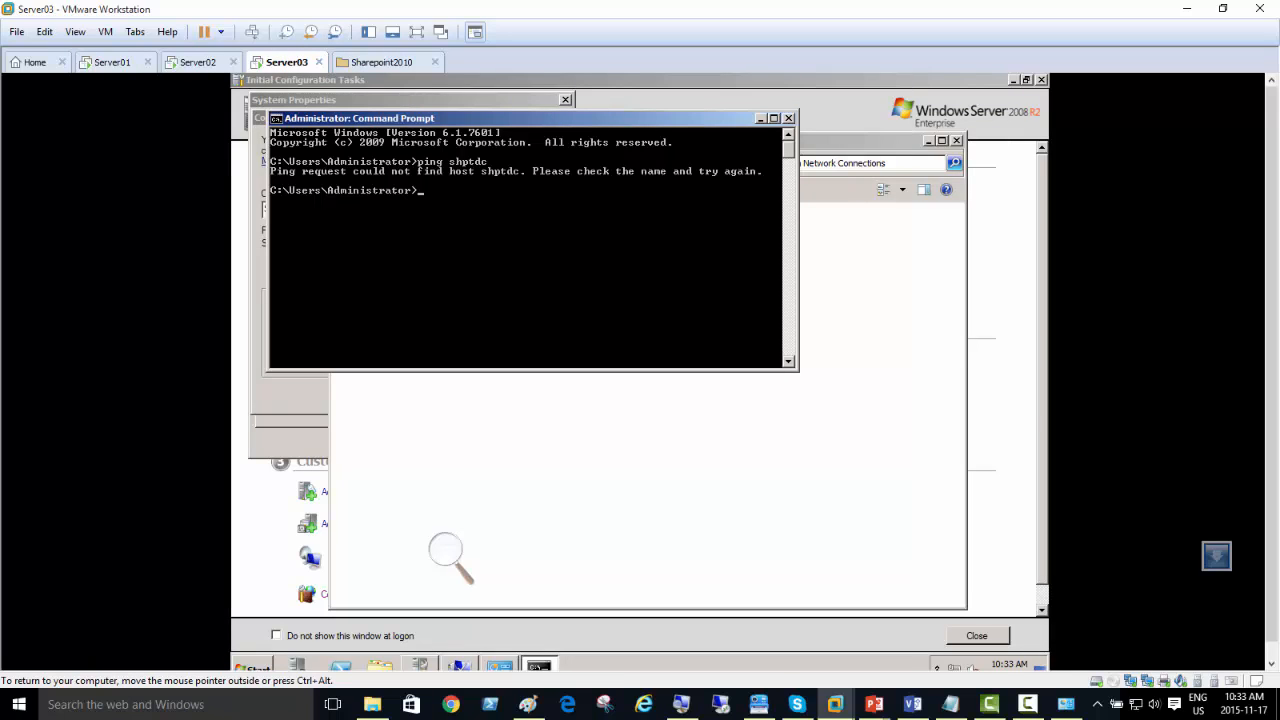
{"action": "key", "text": "Up"}
{"action": "key", "text": "Return"}
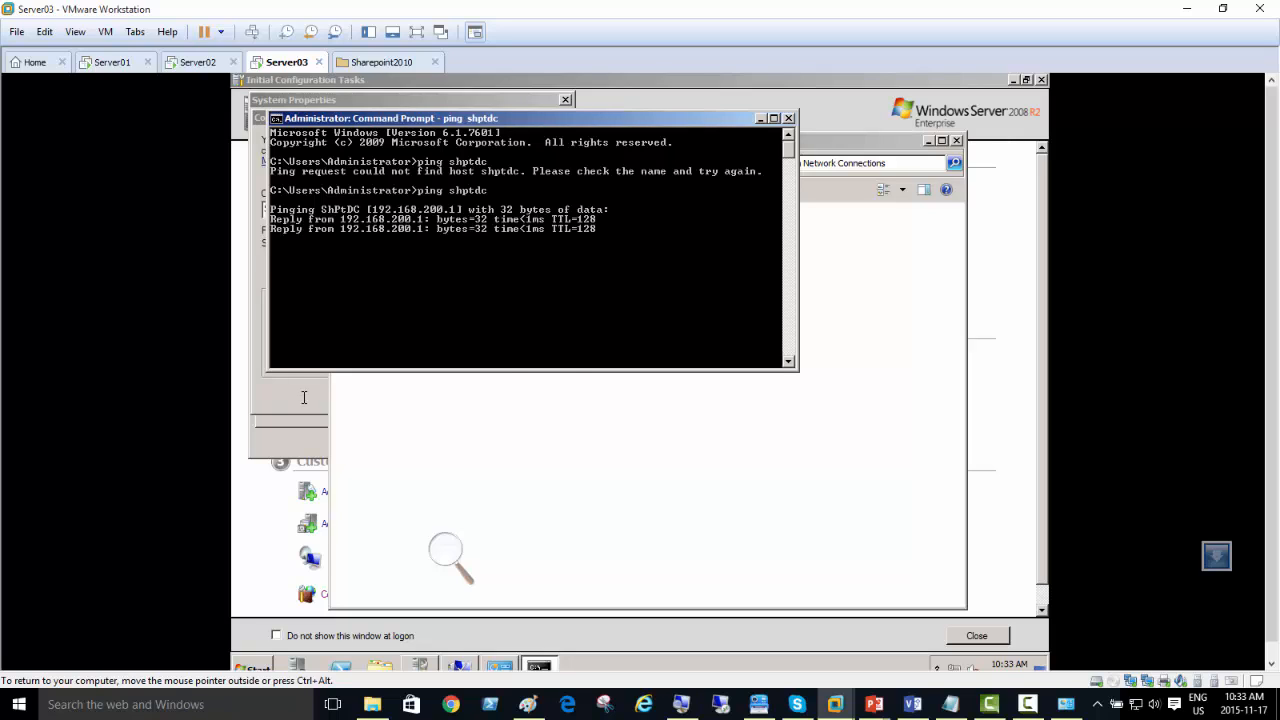
Step: Submit the join to shptdomain.local with the administrator user name and the account password, and accept the welcome message
{"action": "key", "text": "alt+Tab"}
{"action": "left_click", "coordinate": [406, 393]}
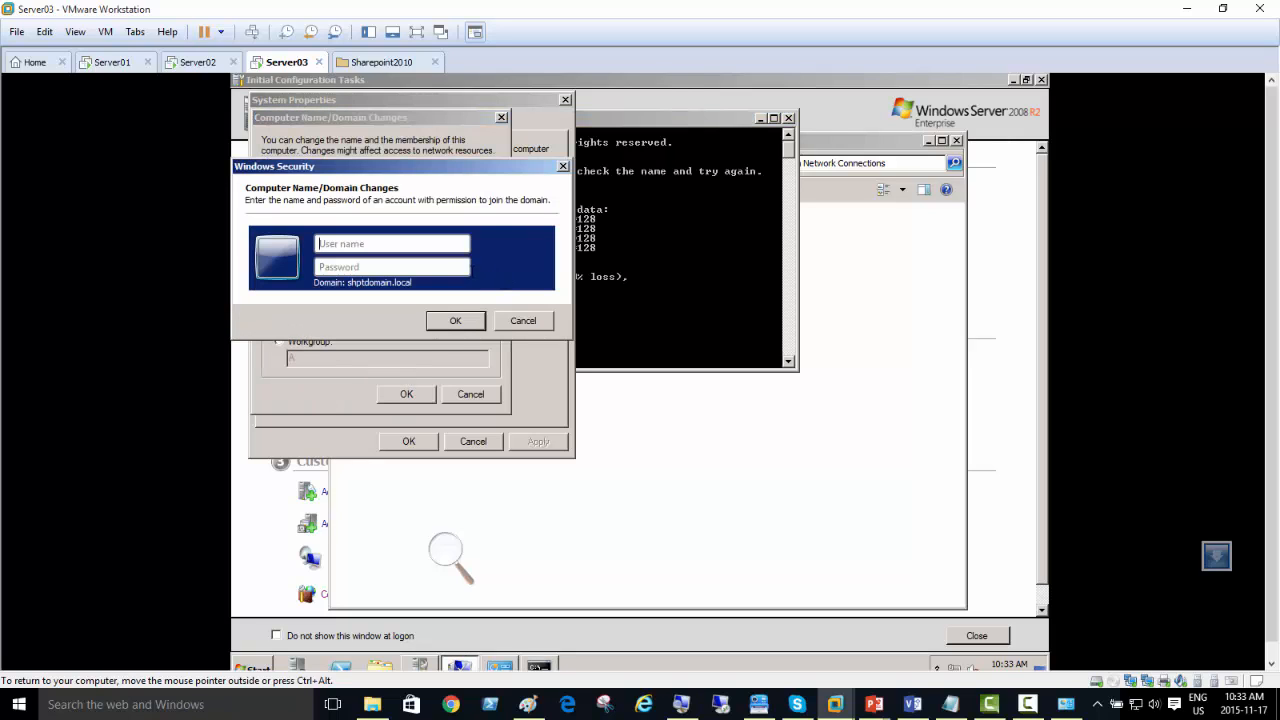
{"action": "type", "text": "administrator"}
{"action": "key", "text": "Tab"}
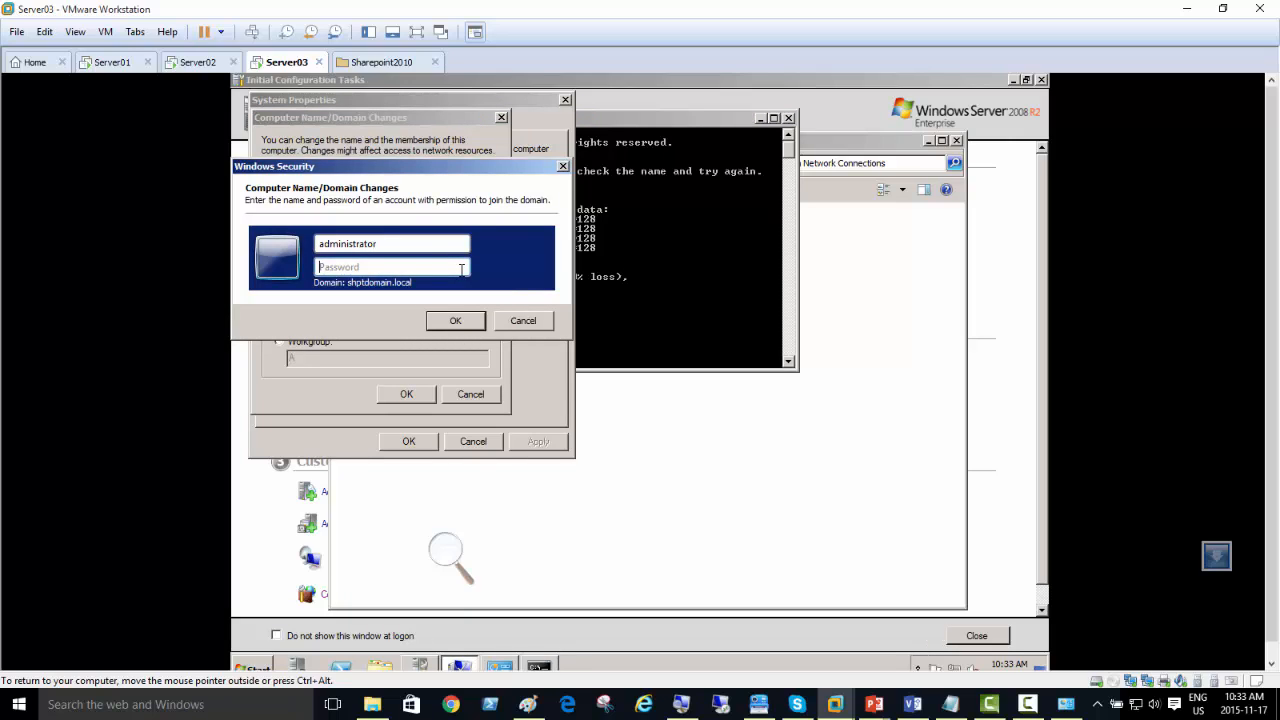
{"action": "type", "text": "pssw0rd"}
{"action": "key", "text": "Return"}
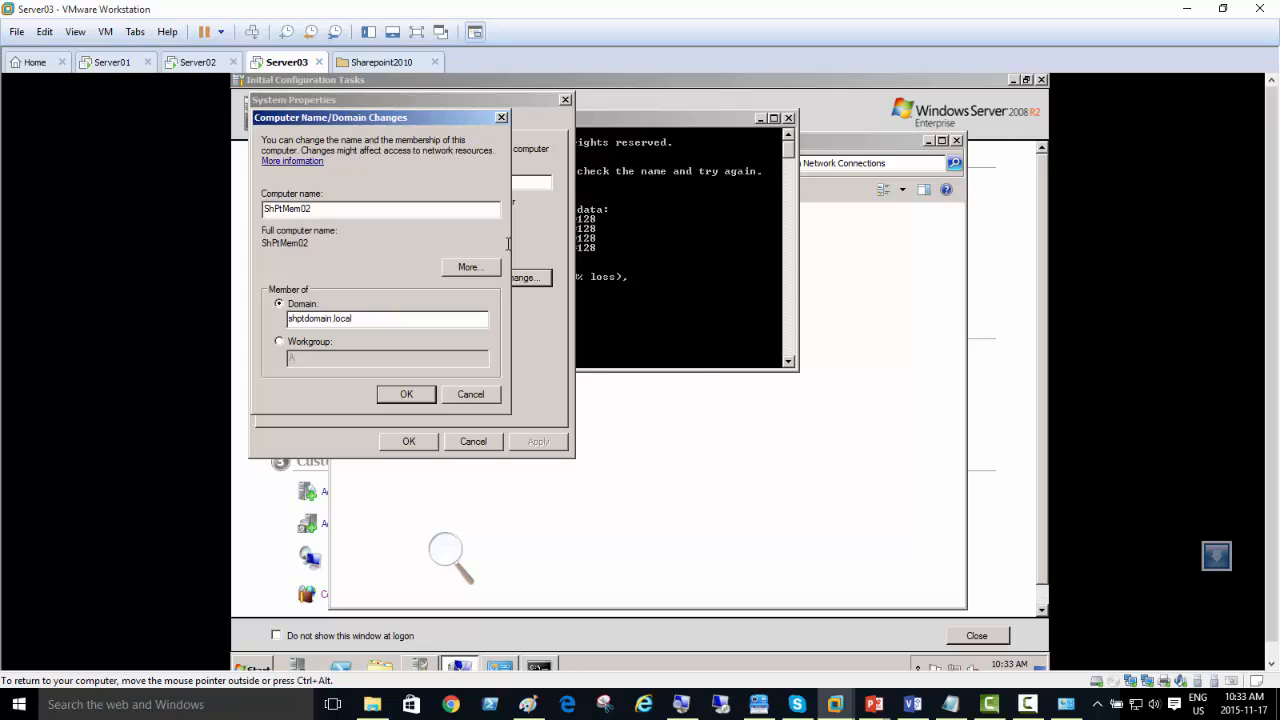
{"action": "left_click", "coordinate": [718, 418]}
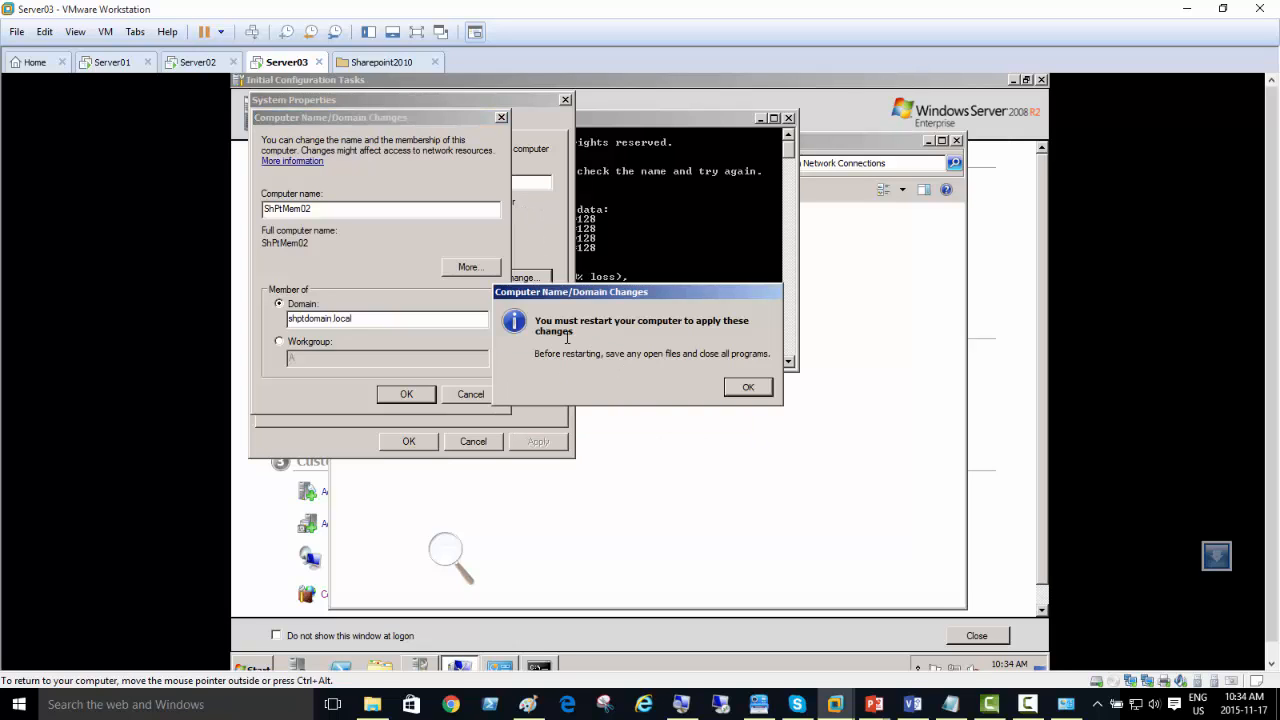
Step: Acknowledge the restart notice, close System Properties and restart Server03 to apply the domain membership
{"action": "left_click", "coordinate": [748, 388]}
{"action": "left_click", "coordinate": [412, 440]}
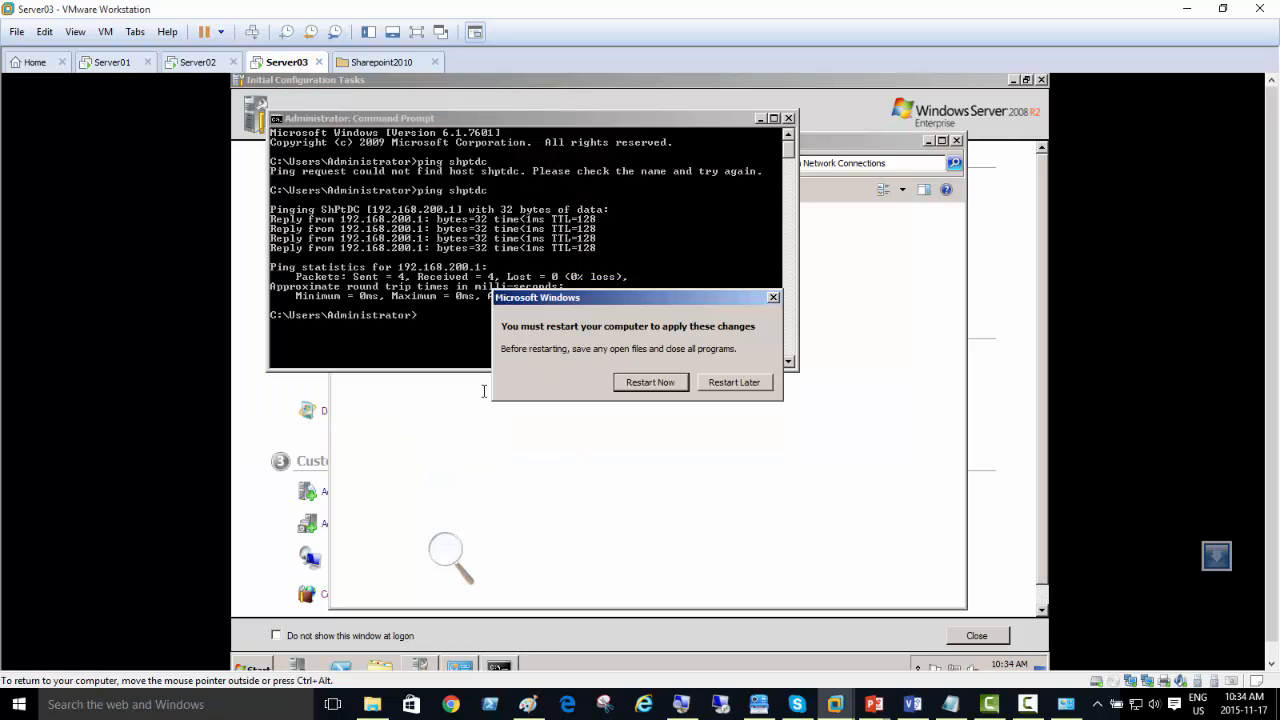
{"action": "left_click", "coordinate": [632, 388]}
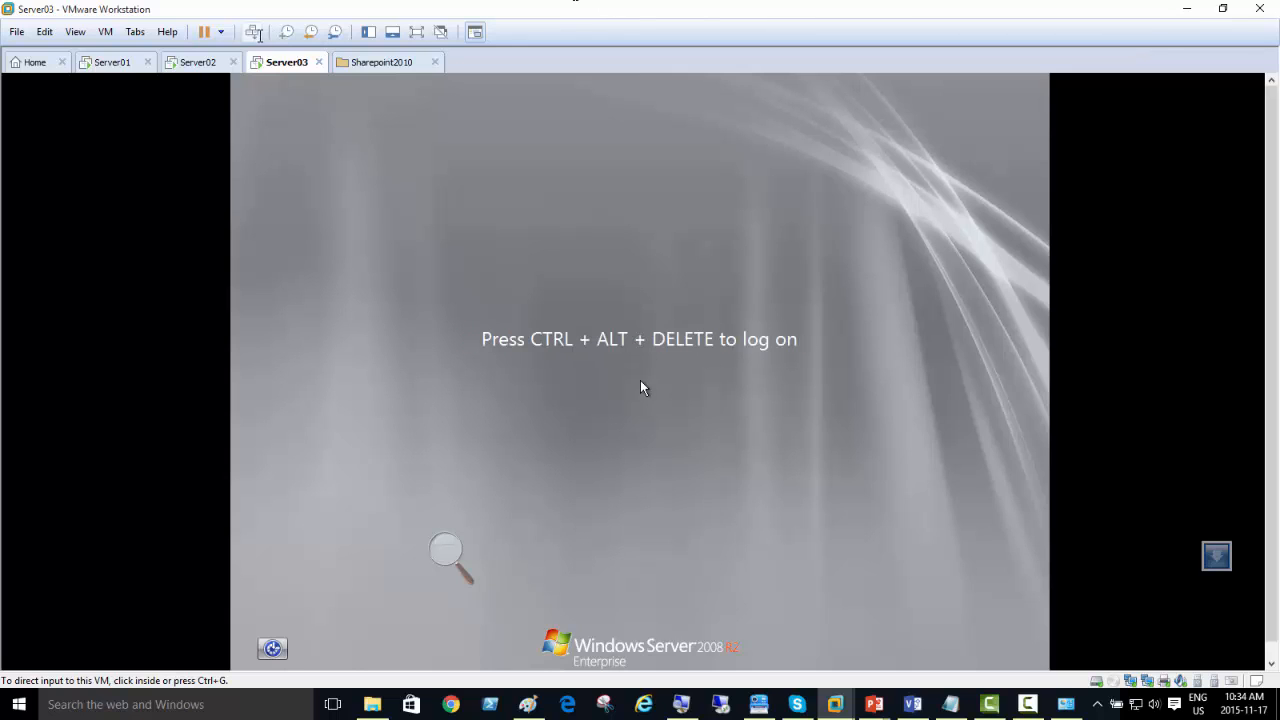
Step: Switch to another user on Server03's logon screen and log on as shptdomain\administrator with the account password
{"action": "left_click", "coordinate": [252, 34]}
{"action": "left_click", "coordinate": [640, 535]}
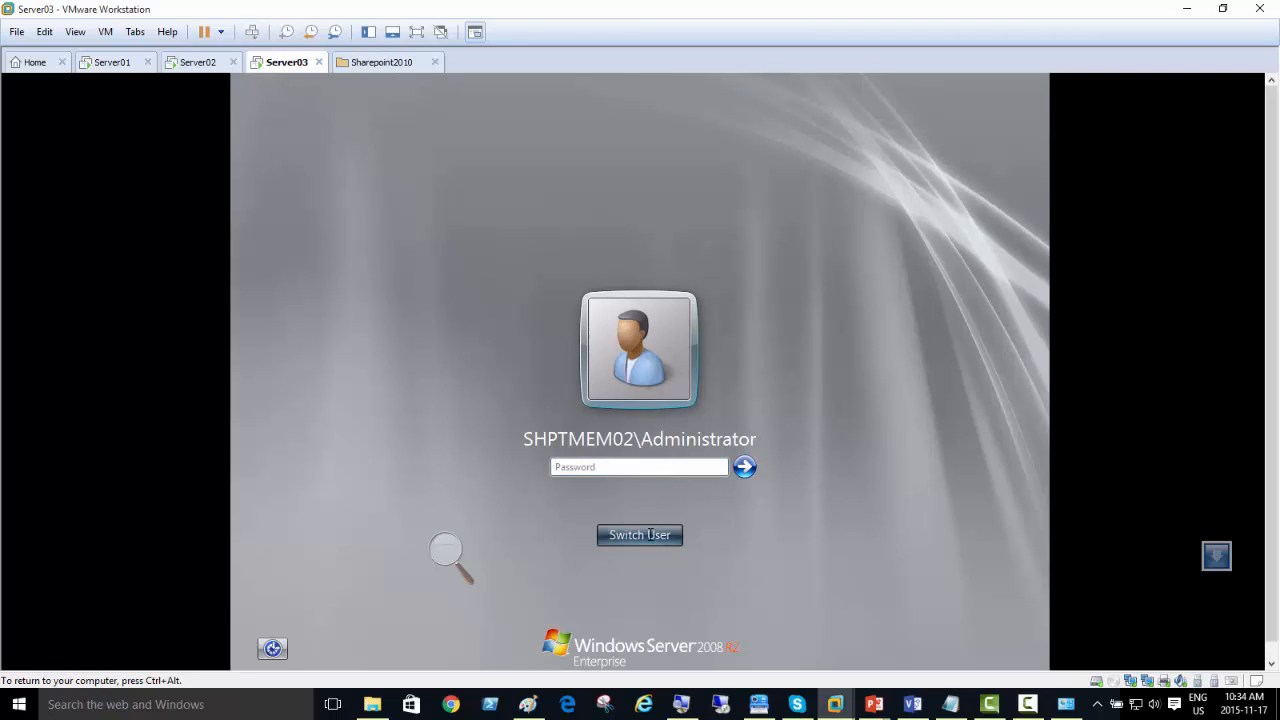
{"action": "left_click", "coordinate": [703, 428]}
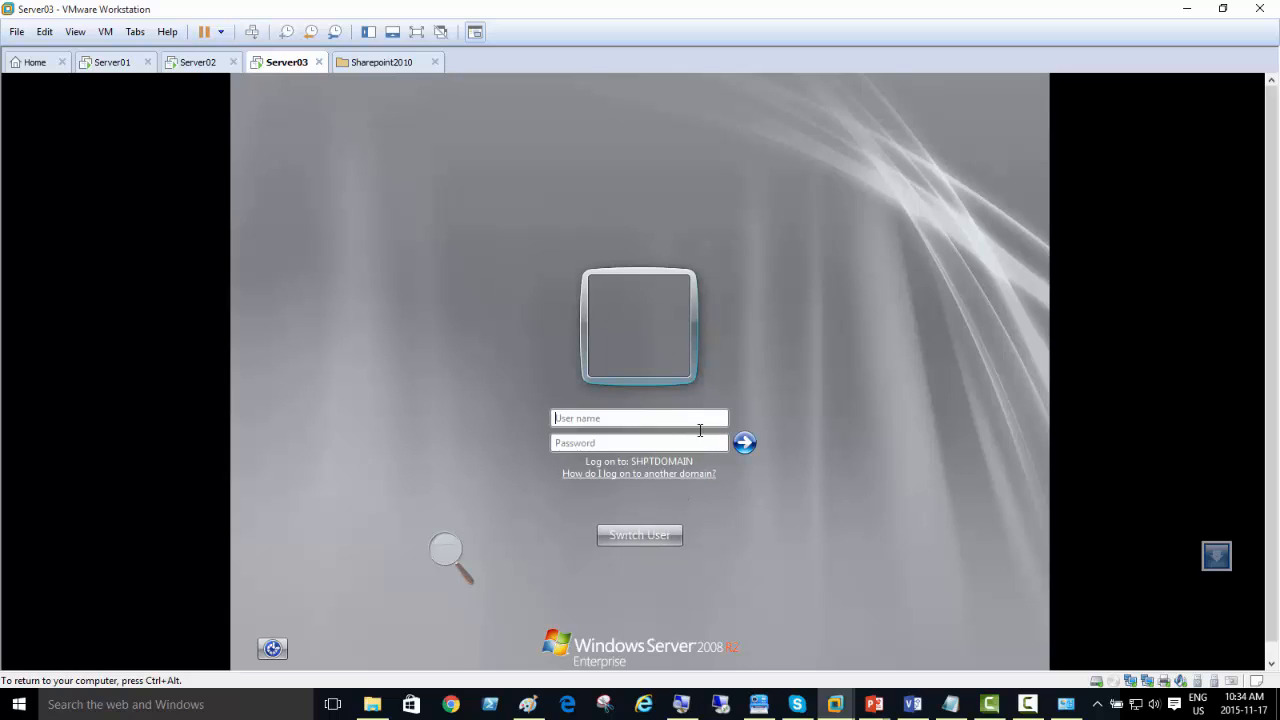
{"action": "type", "text": "shptdomain\\administ"}
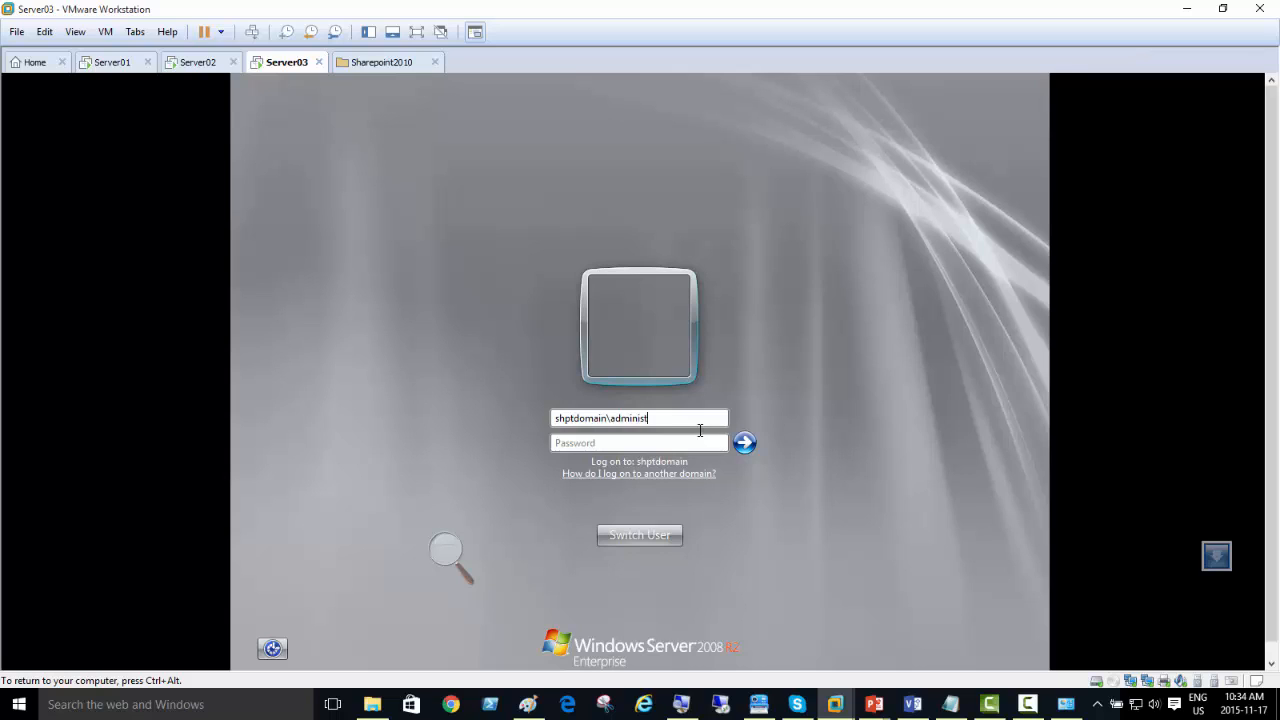
{"action": "type", "text": "rator"}
{"action": "key", "text": "Tab"}
{"action": "type", "text": "•••••••"}
{"action": "key", "text": "BackSpace"}
{"action": "key", "text": "BackSpace"}
{"action": "key", "text": "BackSpace"}
{"action": "key", "text": "BackSpace"}
{"action": "key", "text": "BackSpace"}
{"action": "key", "text": "BackSpace"}
{"action": "key", "text": "BackSpace"}
{"action": "type", "text": "••••••••"}
{"action": "key", "text": "Return"}
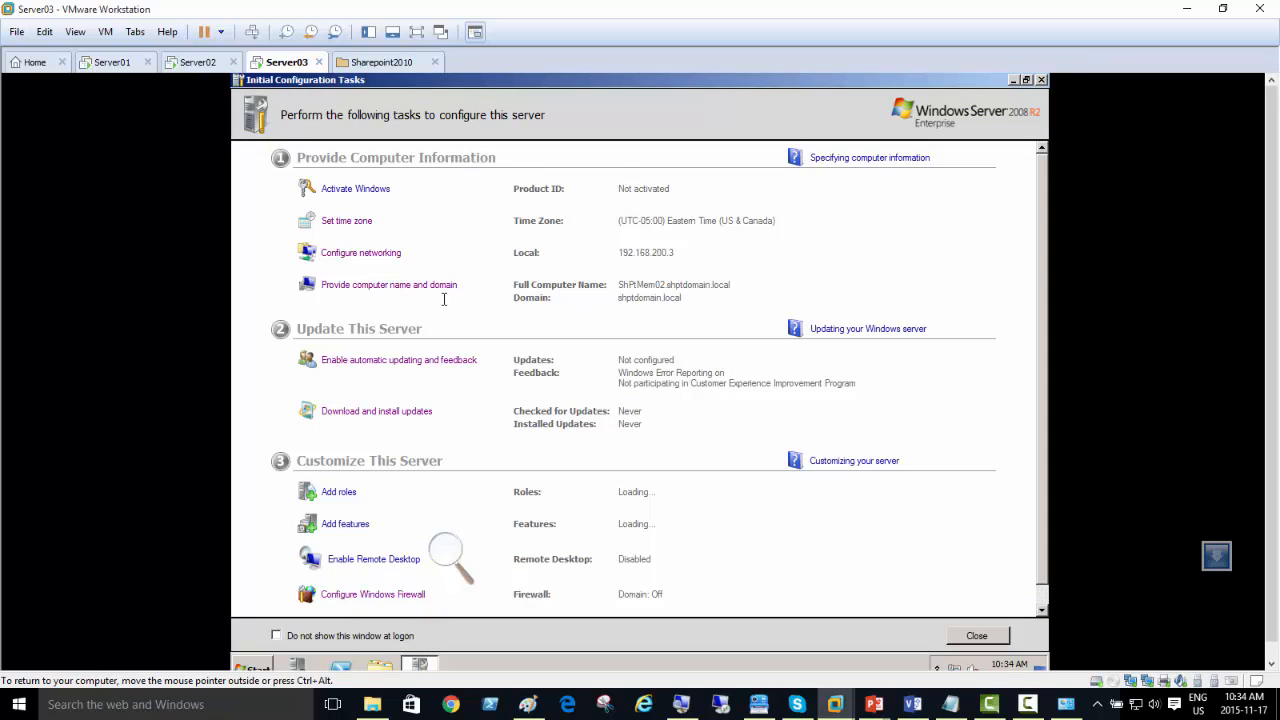
Step: Check the Windows Firewall state for the domain network and close the firewall window
{"action": "left_click", "coordinate": [410, 594]}
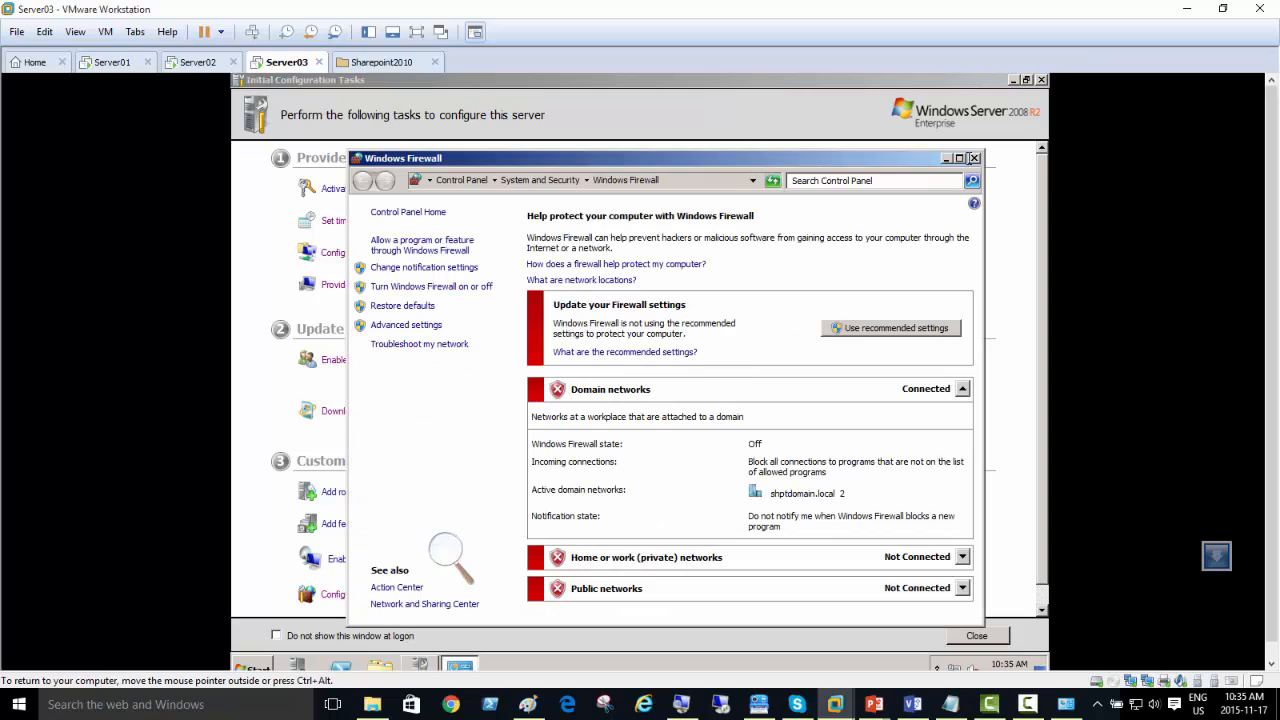
{"action": "left_click", "coordinate": [974, 158]}
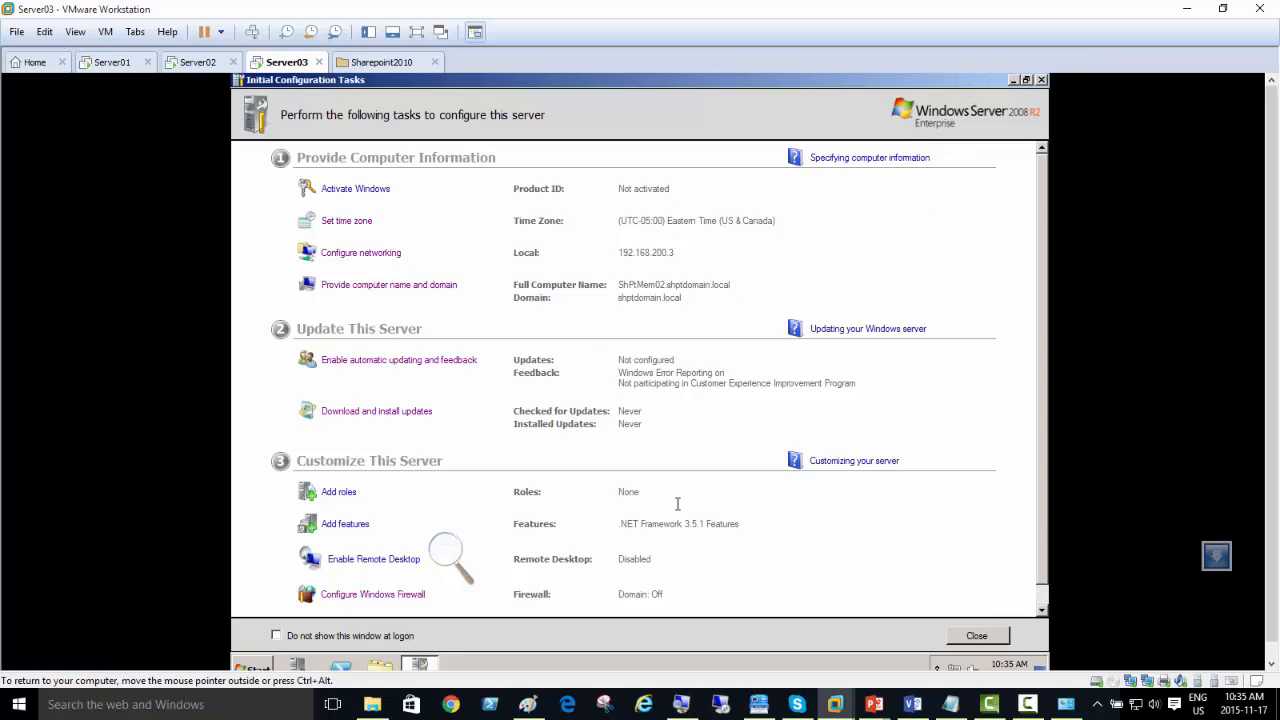
Step: Run setup from the SQL Server 2008 R2 Developer folder under D\EDU\Central_Soft on the shared Z: drive, accepting the security warning
{"action": "left_click", "coordinate": [380, 665]}
{"action": "left_click", "coordinate": [383, 385]}
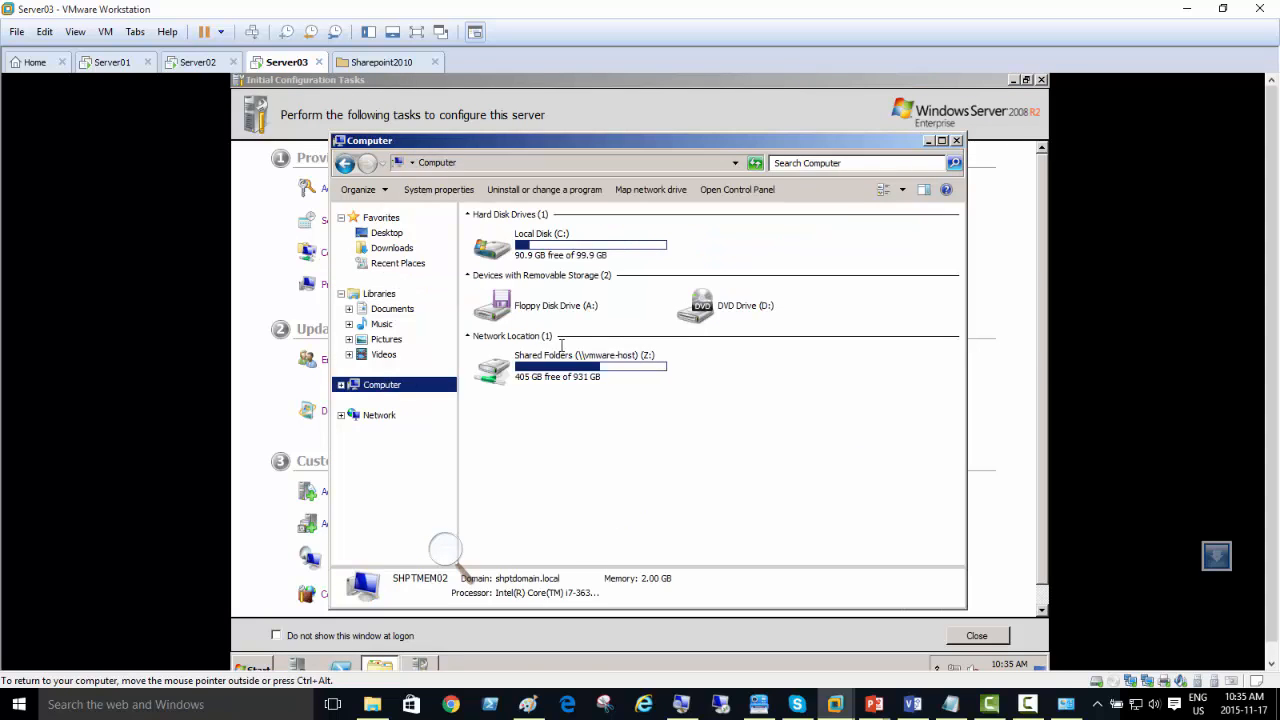
{"action": "double_click", "coordinate": [573, 376]}
{"action": "double_click", "coordinate": [490, 238]}
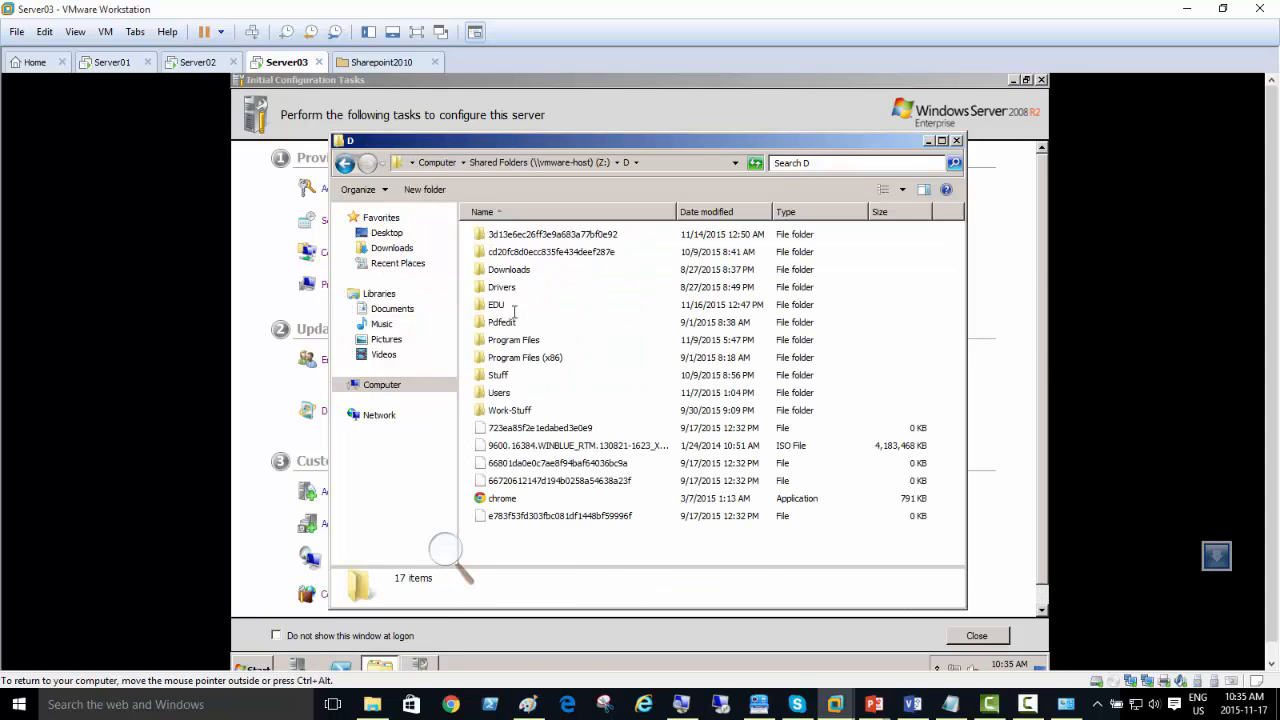
{"action": "double_click", "coordinate": [497, 304]}
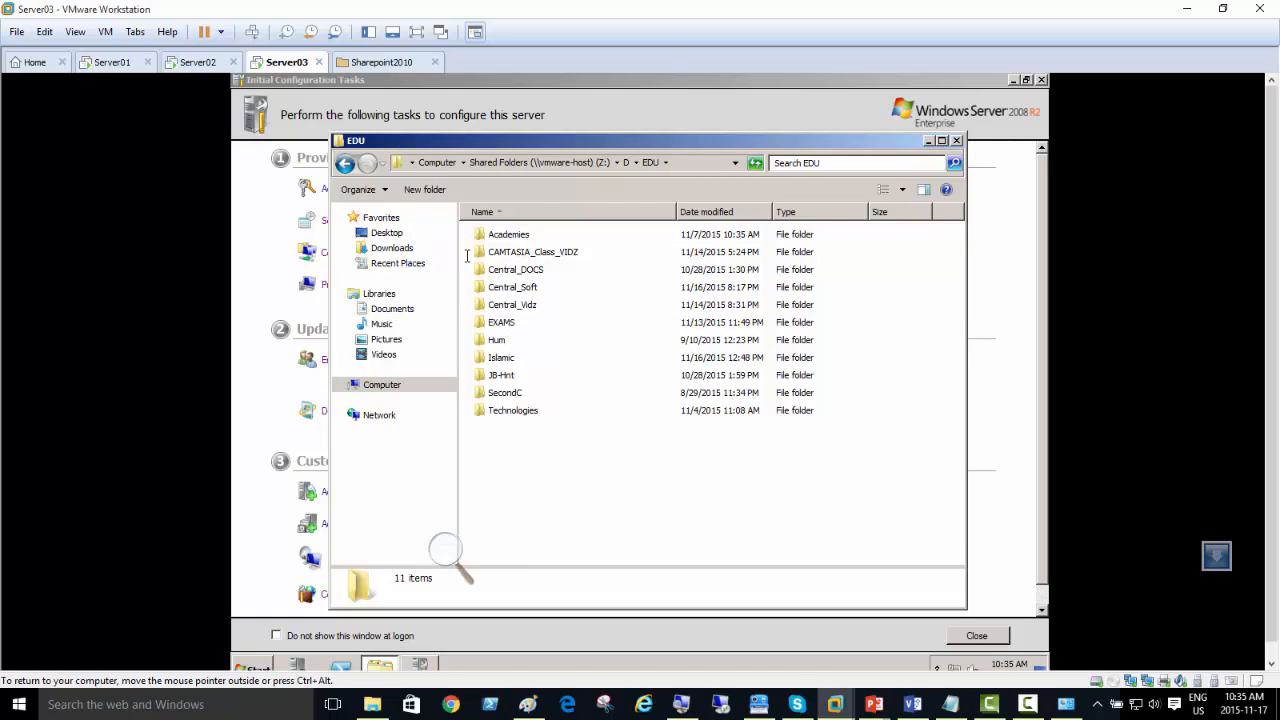
{"action": "double_click", "coordinate": [528, 287]}
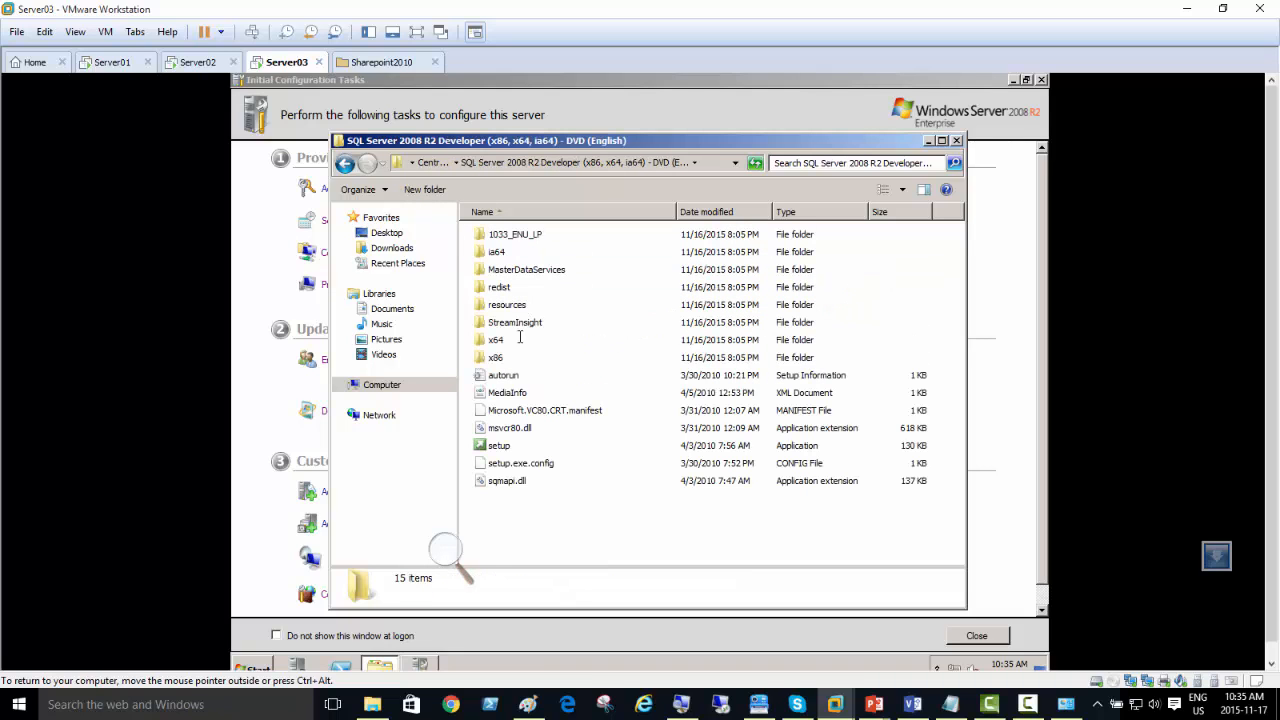
{"action": "left_click", "coordinate": [494, 445]}
{"action": "double_click", "coordinate": [511, 440]}
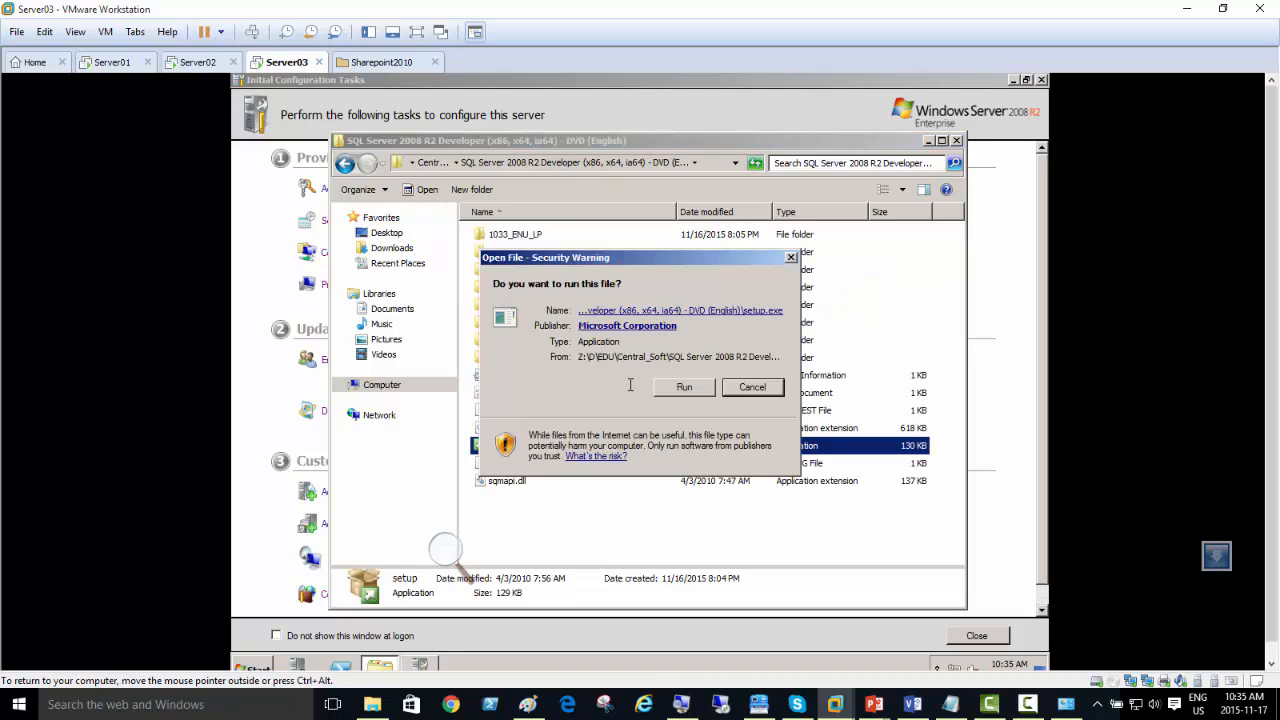
{"action": "left_click", "coordinate": [684, 383]}
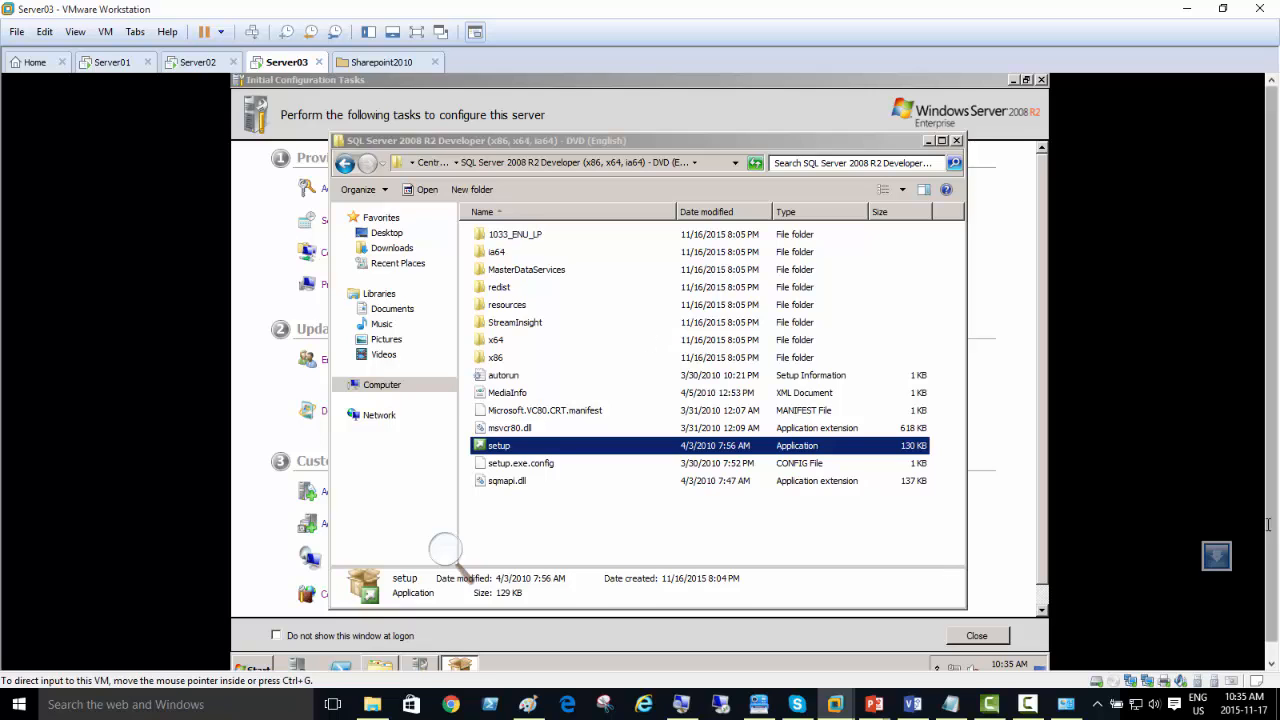
Step: Enable the disabled Internet network connection on Server03 and minimize the Network Connections window
{"action": "left_click_drag", "start_coordinate": [1271, 600], "coordinate": [1271, 622]}
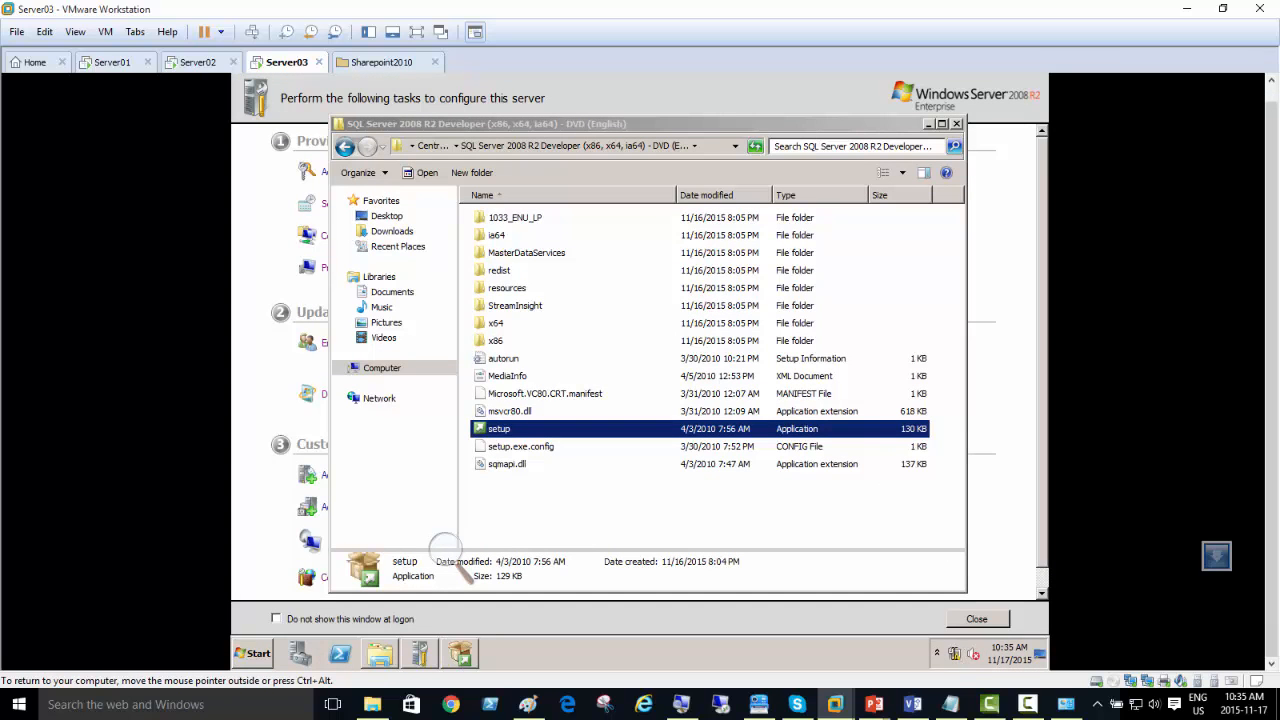
{"action": "right_click", "coordinate": [956, 648]}
{"action": "left_click", "coordinate": [956, 645]}
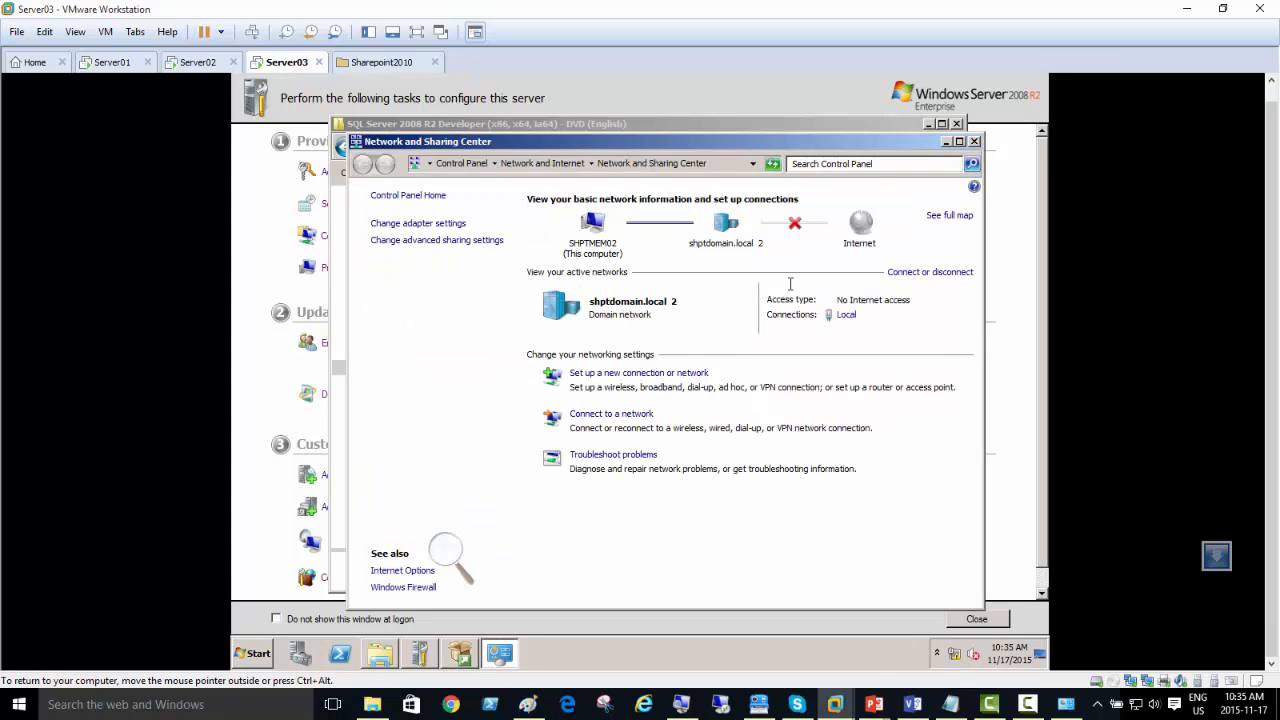
{"action": "left_click", "coordinate": [410, 222]}
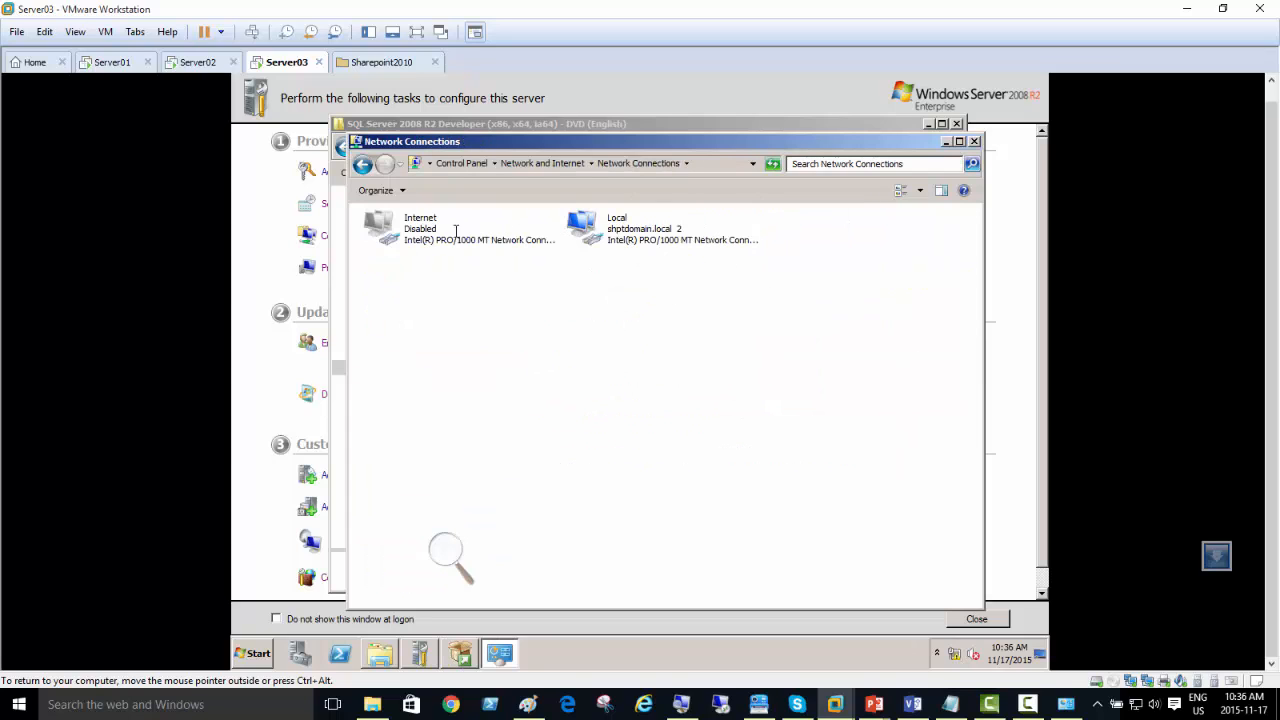
{"action": "double_click", "coordinate": [408, 228]}
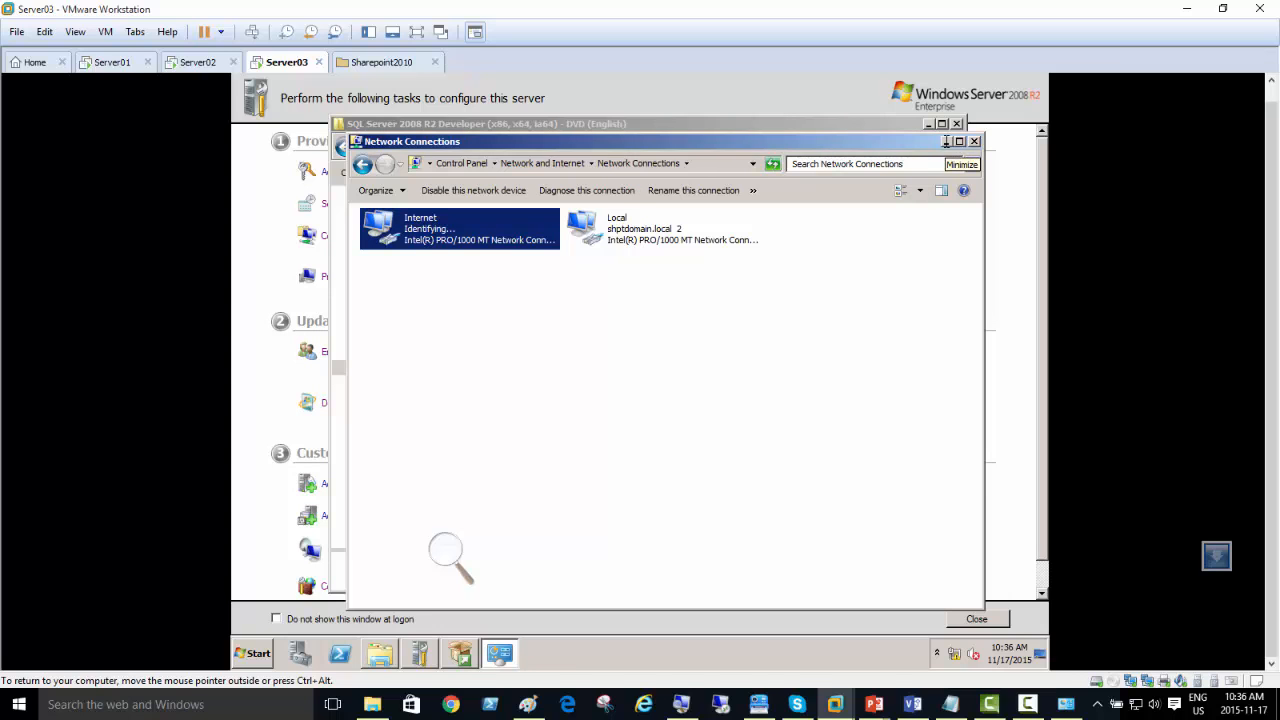
{"action": "left_click", "coordinate": [946, 141]}
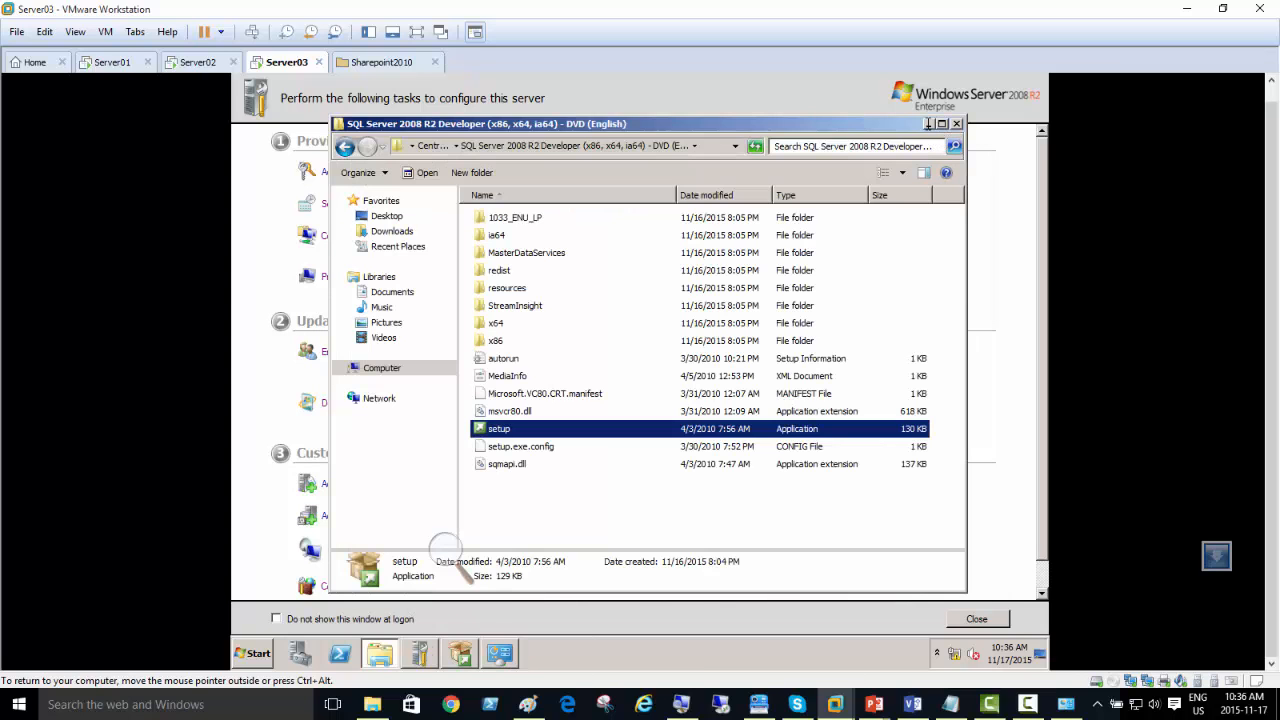
Step: Launch a new installation from the SQL Server Installation Center and allow the setup file to run
{"action": "left_click", "coordinate": [927, 123]}
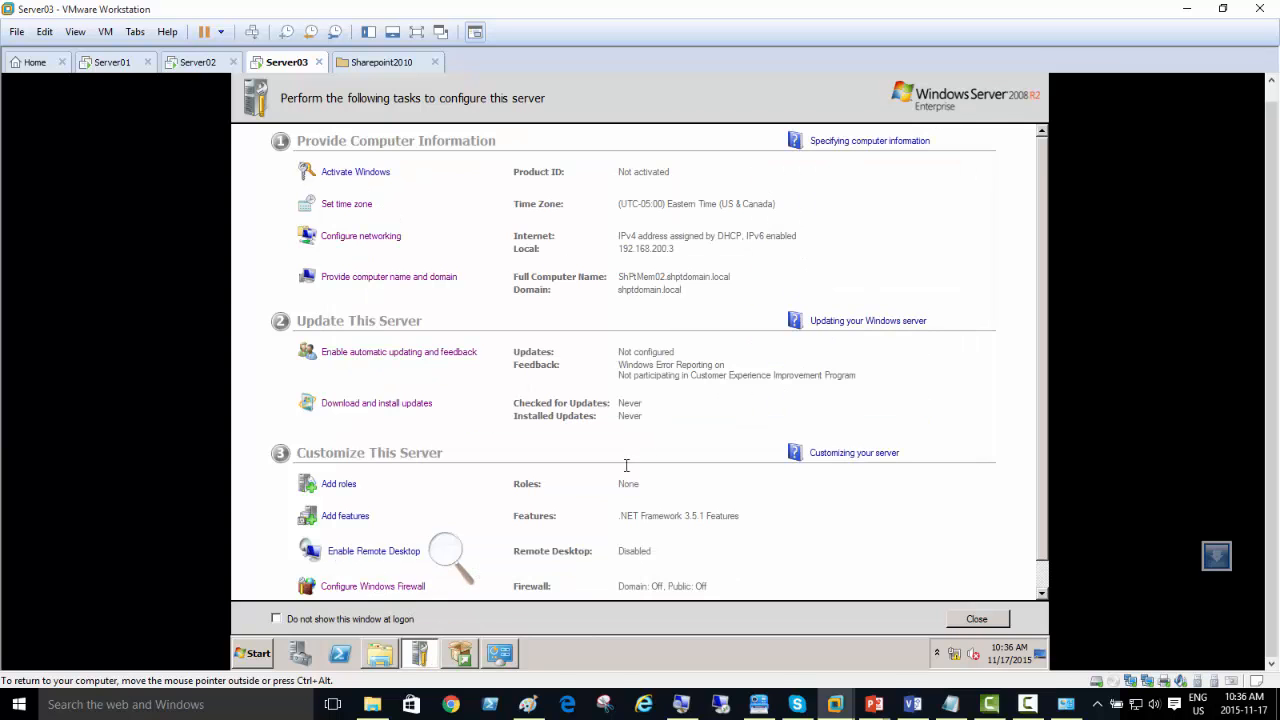
{"action": "left_click", "coordinate": [462, 654]}
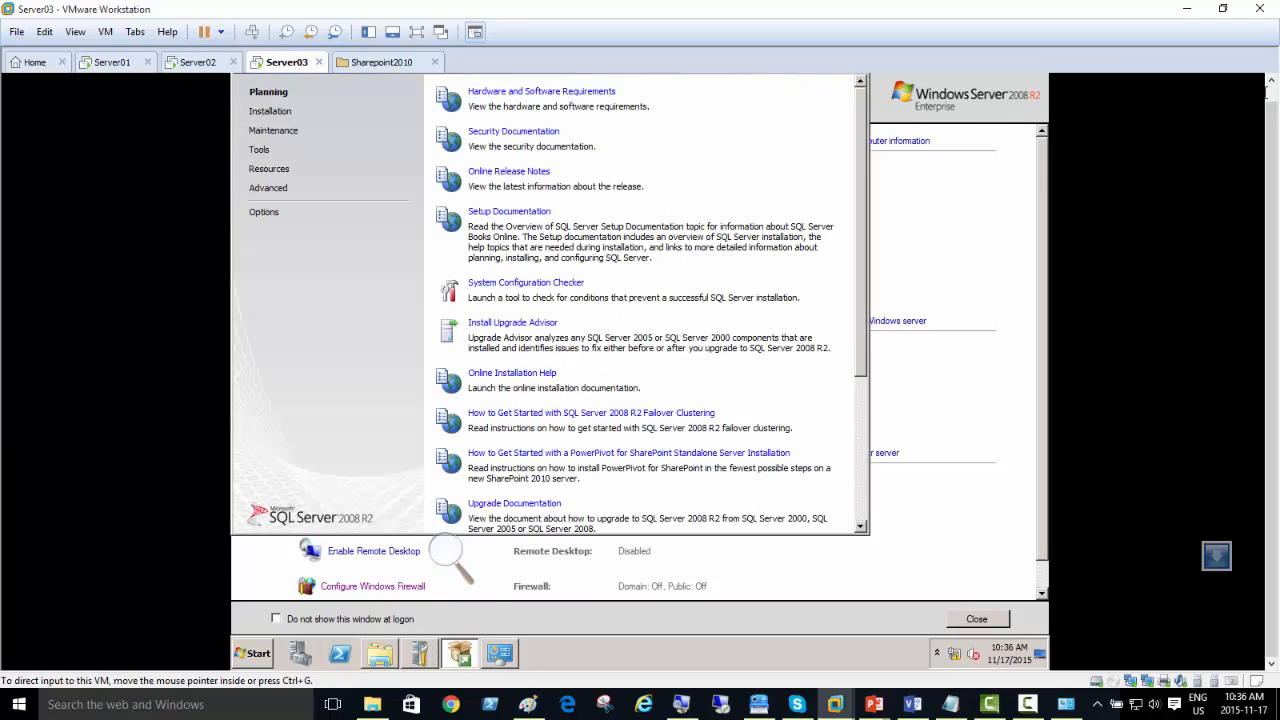
{"action": "left_click", "coordinate": [1270, 92]}
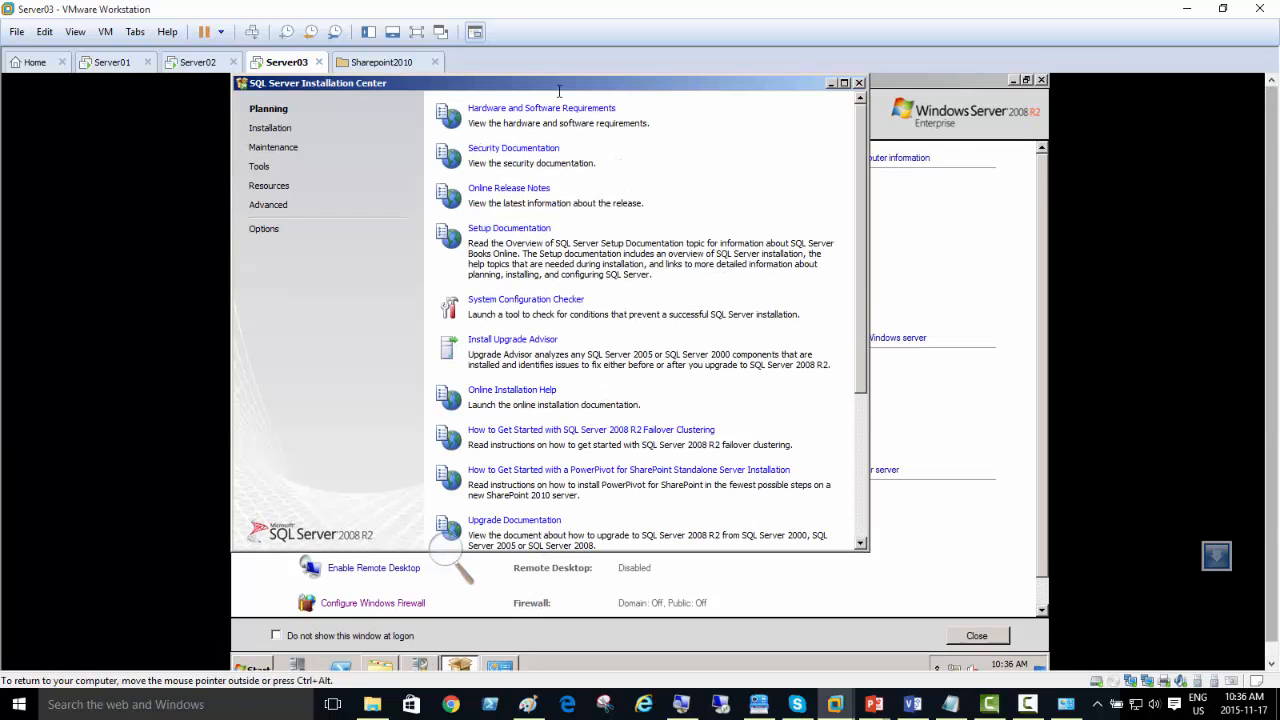
{"action": "left_click", "coordinate": [265, 128]}
{"action": "left_click", "coordinate": [540, 107]}
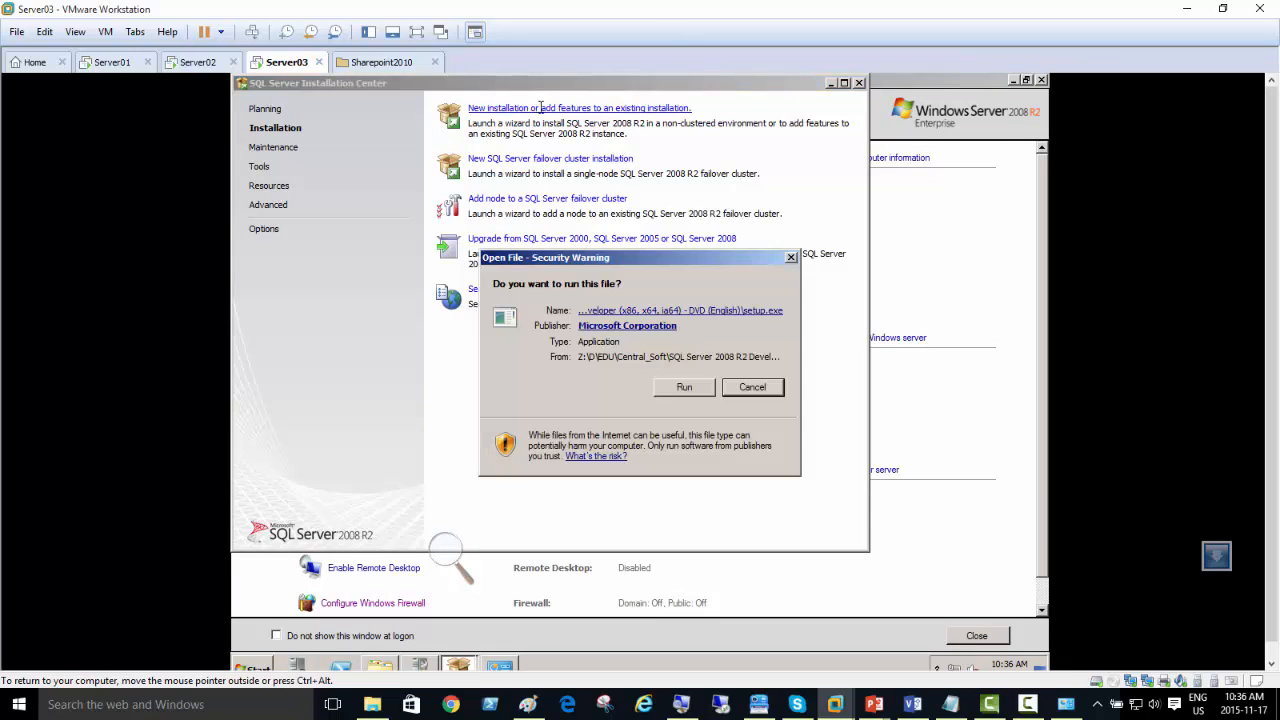
{"action": "left_click", "coordinate": [686, 386]}
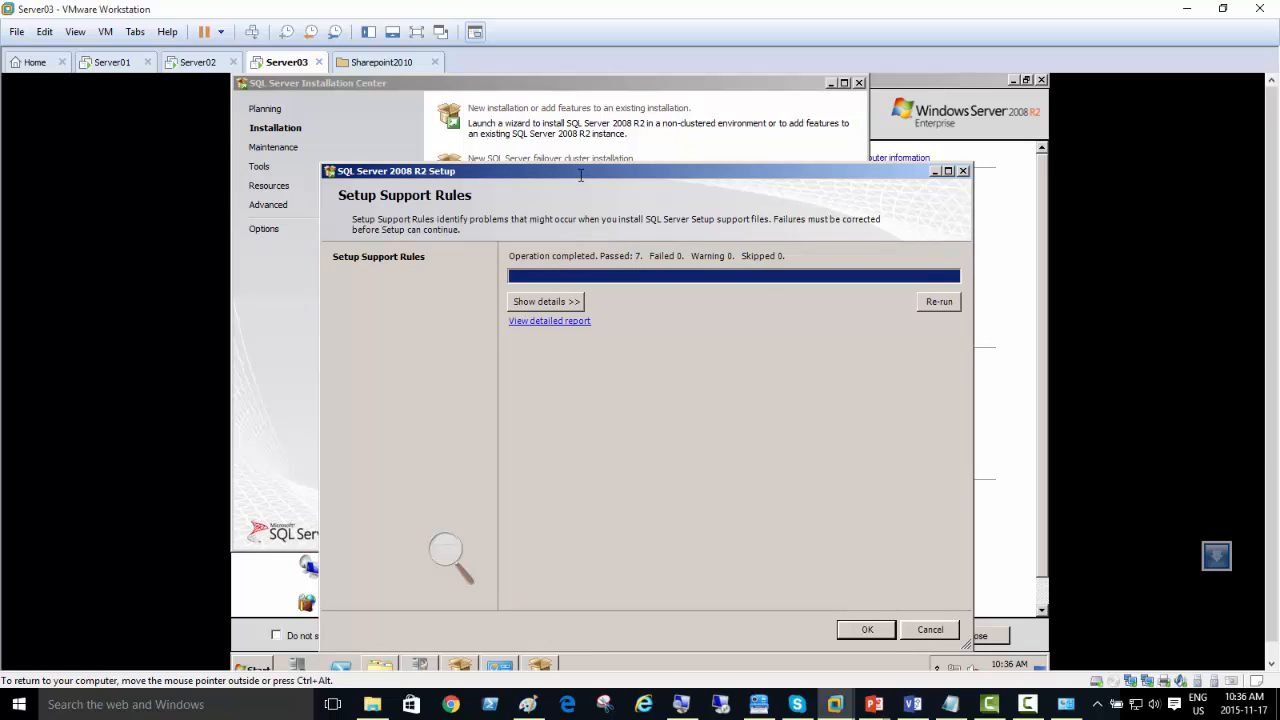
Step: Show the details of the initial Setup Support Rules check and continue to Setup Support Files
{"action": "left_click_drag", "start_coordinate": [580, 175], "coordinate": [576, 125]}
{"action": "left_click", "coordinate": [525, 252]}
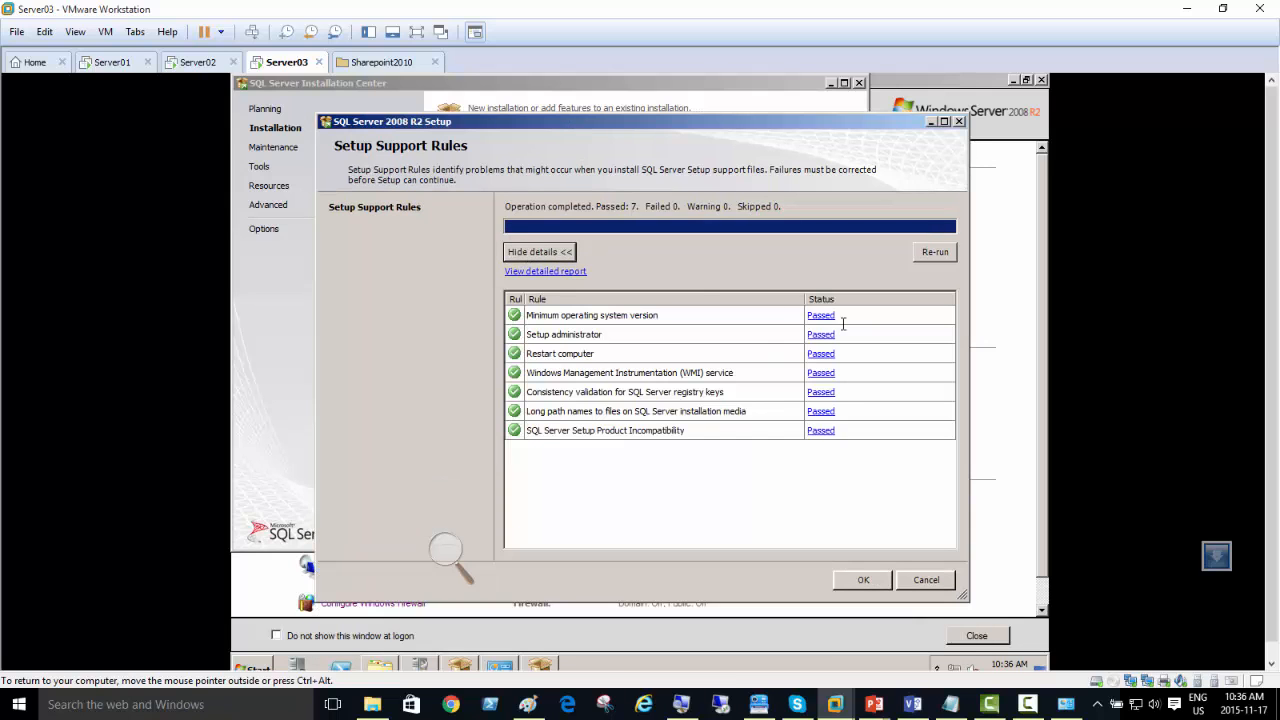
{"action": "left_click", "coordinate": [863, 580]}
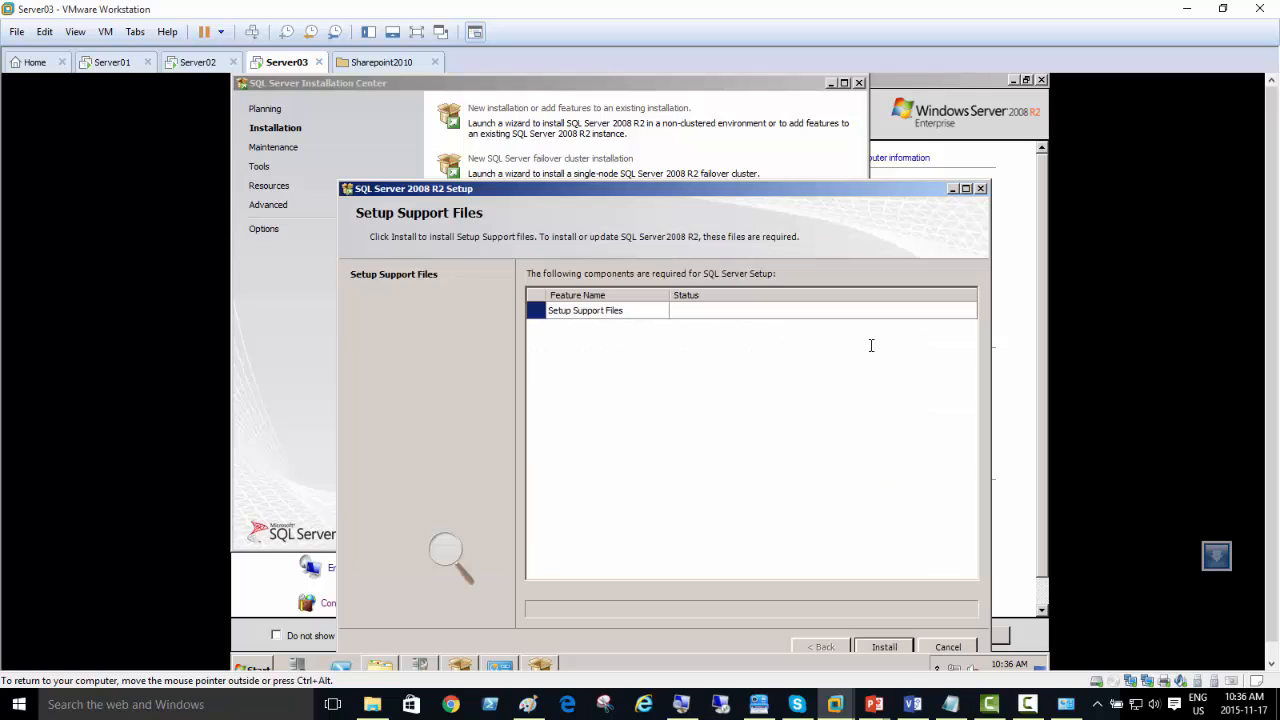
{"action": "left_click", "coordinate": [1028, 704]}
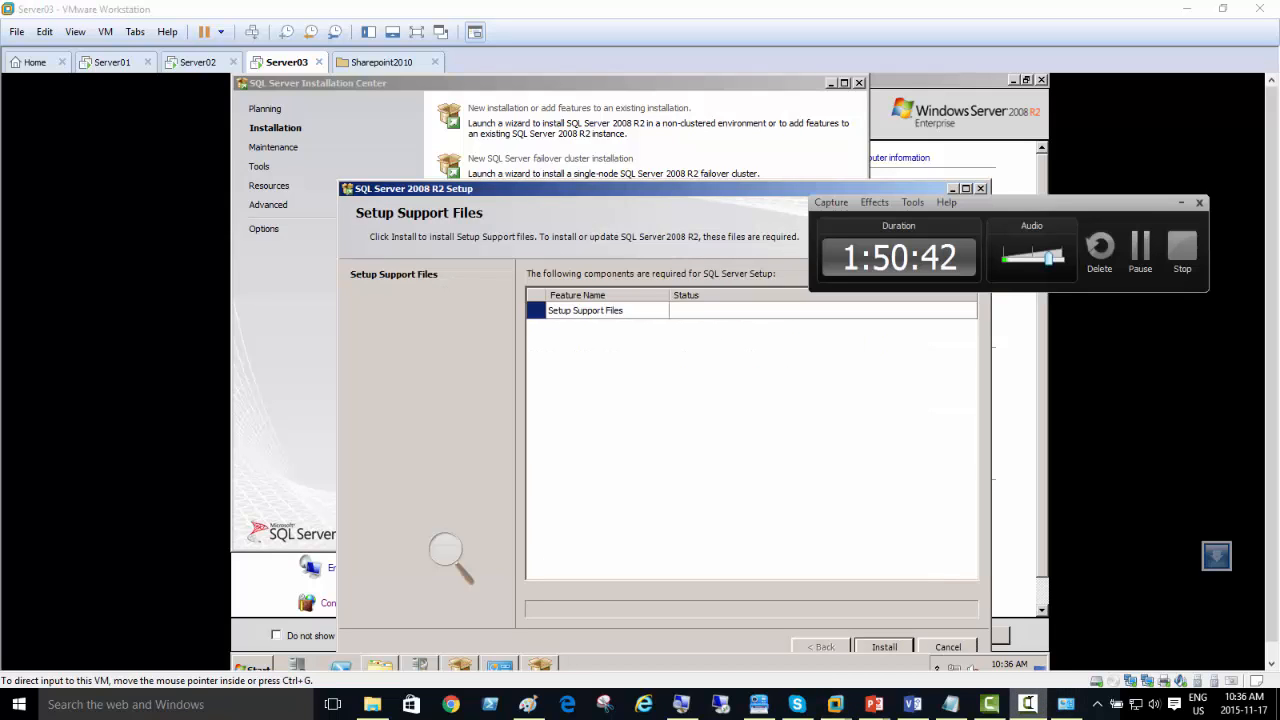
{"action": "left_click", "coordinate": [1028, 704]}
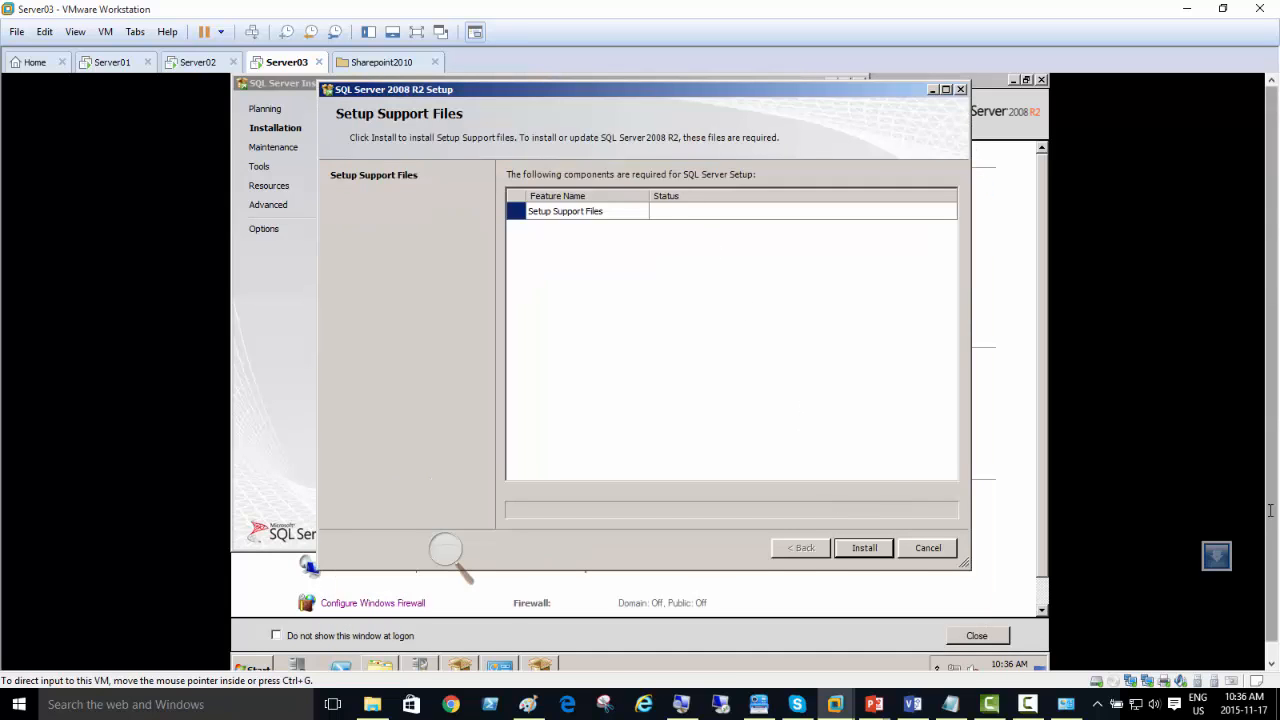
Step: Install the Setup Support Files, show the details of the resulting support rules check and continue to the Product Key page
{"action": "left_click", "coordinate": [862, 547]}
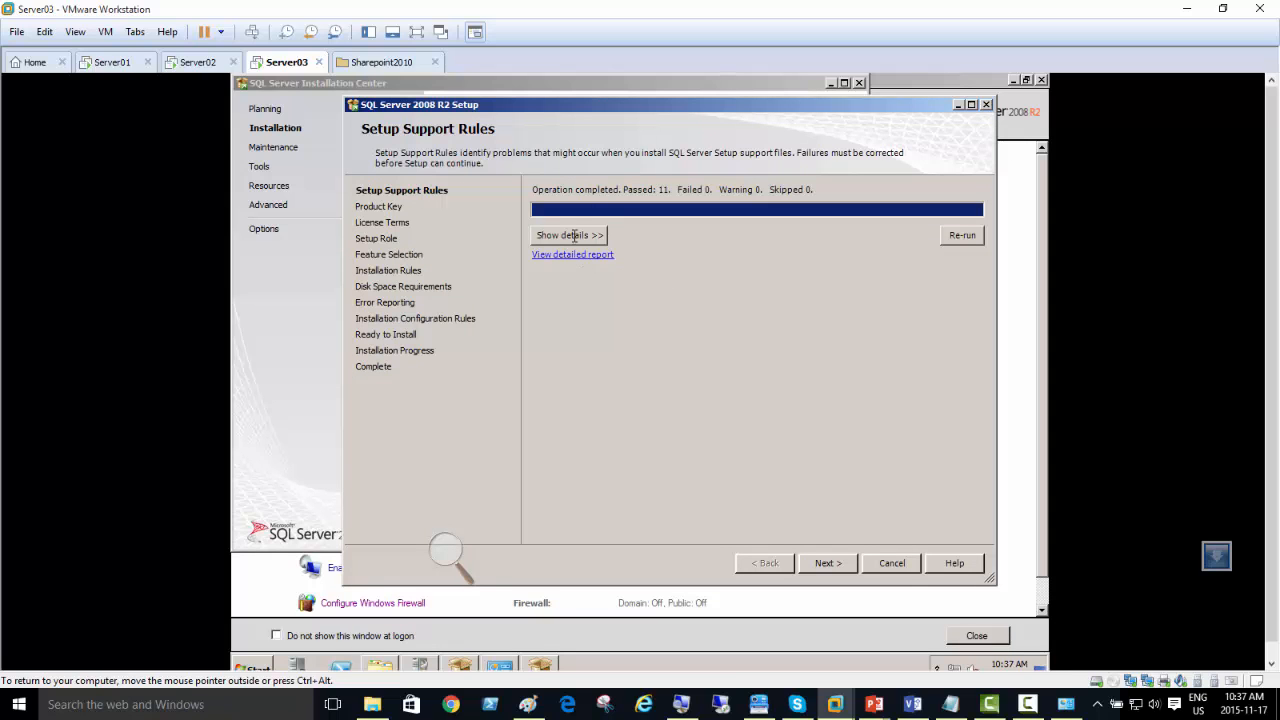
{"action": "left_click", "coordinate": [574, 235]}
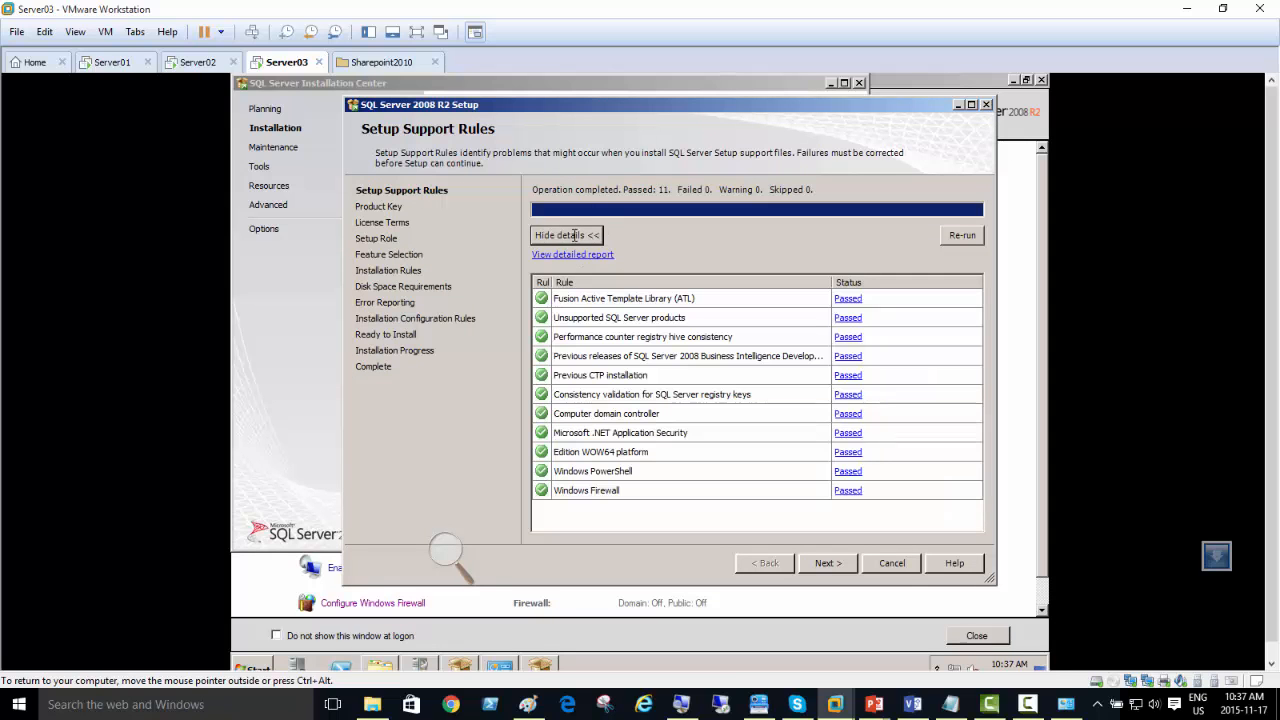
{"action": "left_click", "coordinate": [829, 563]}
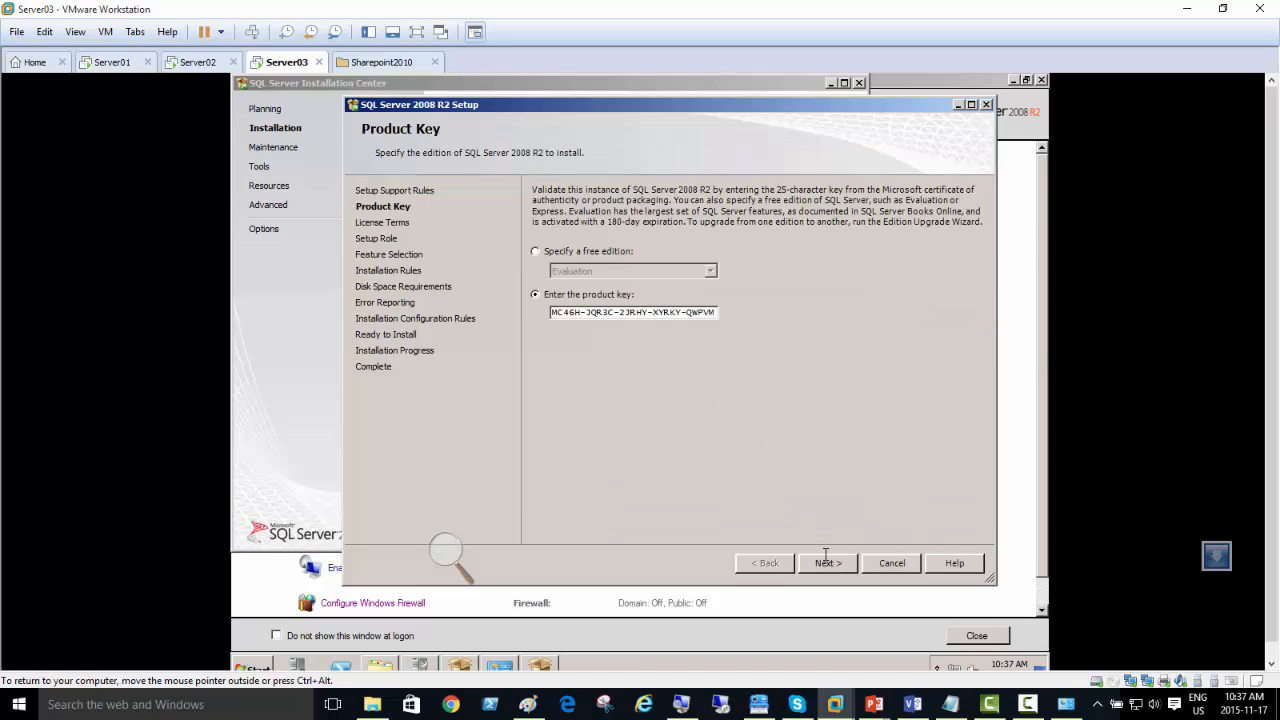
Step: Accept the prefilled product key and the license terms, and continue with the SQL Server Feature Installation role
{"action": "left_click", "coordinate": [826, 560]}
{"action": "left_click", "coordinate": [624, 477]}
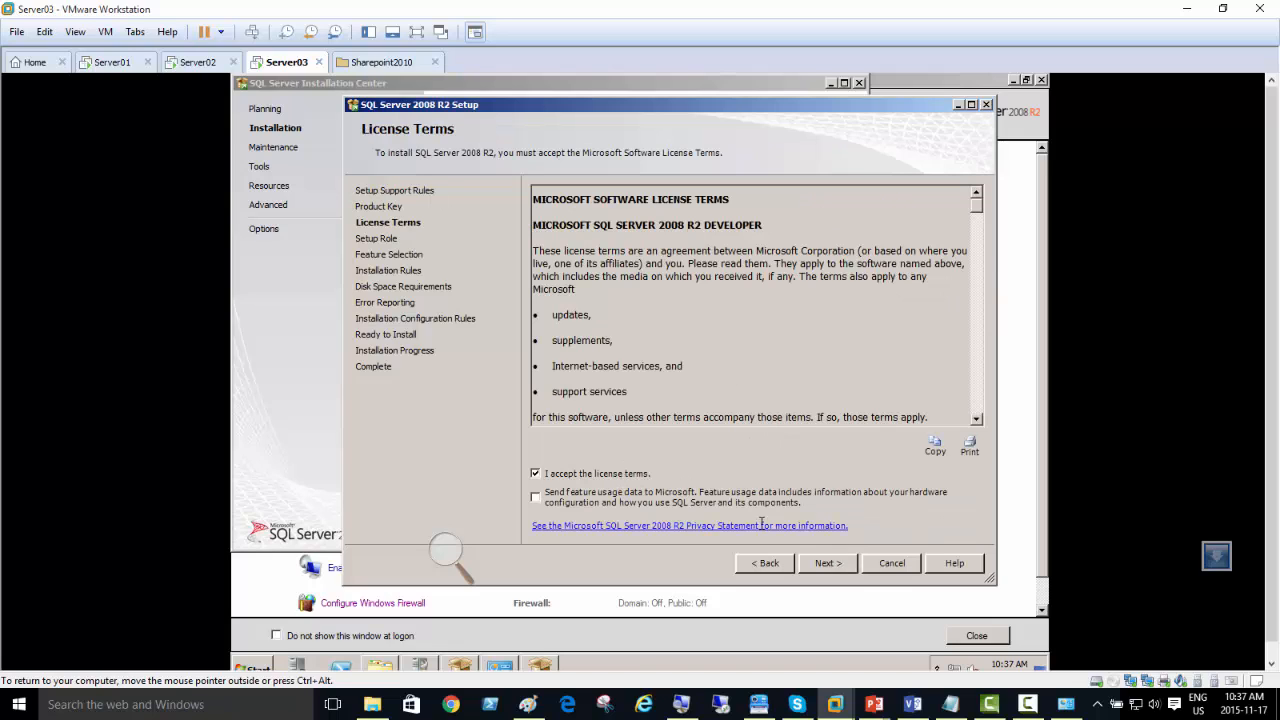
{"action": "left_click", "coordinate": [828, 562]}
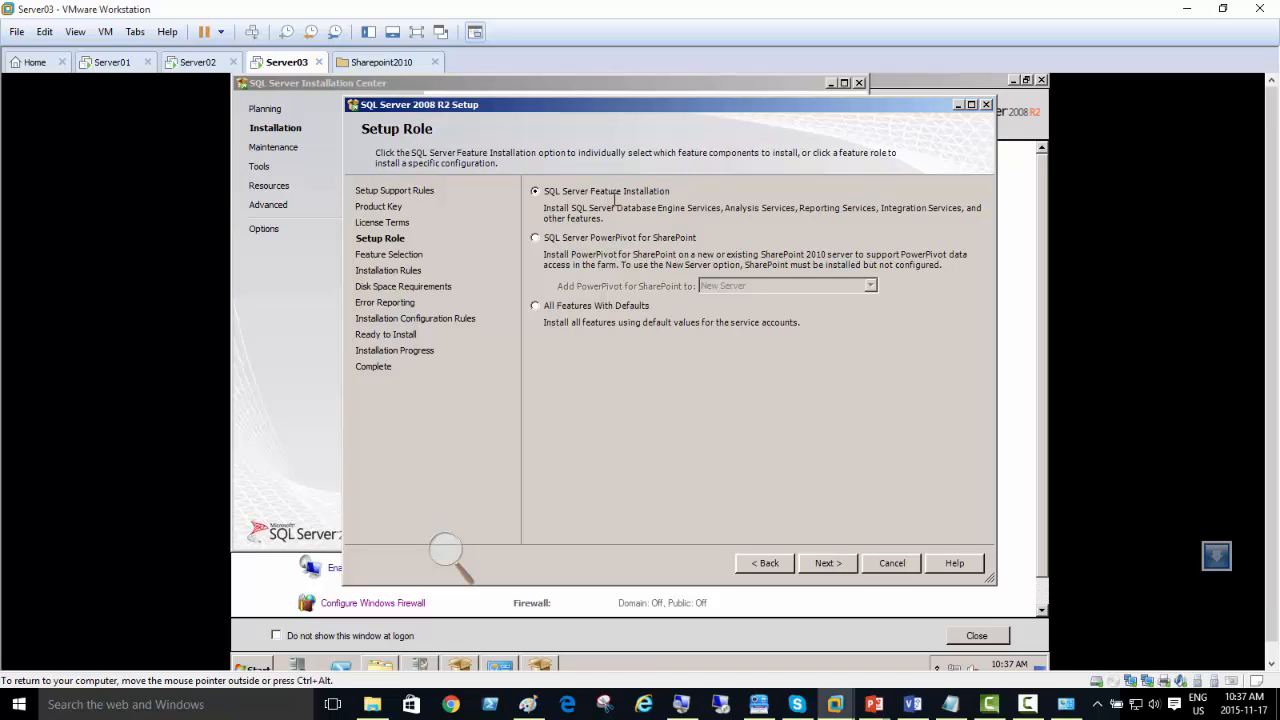
{"action": "left_click", "coordinate": [820, 562]}
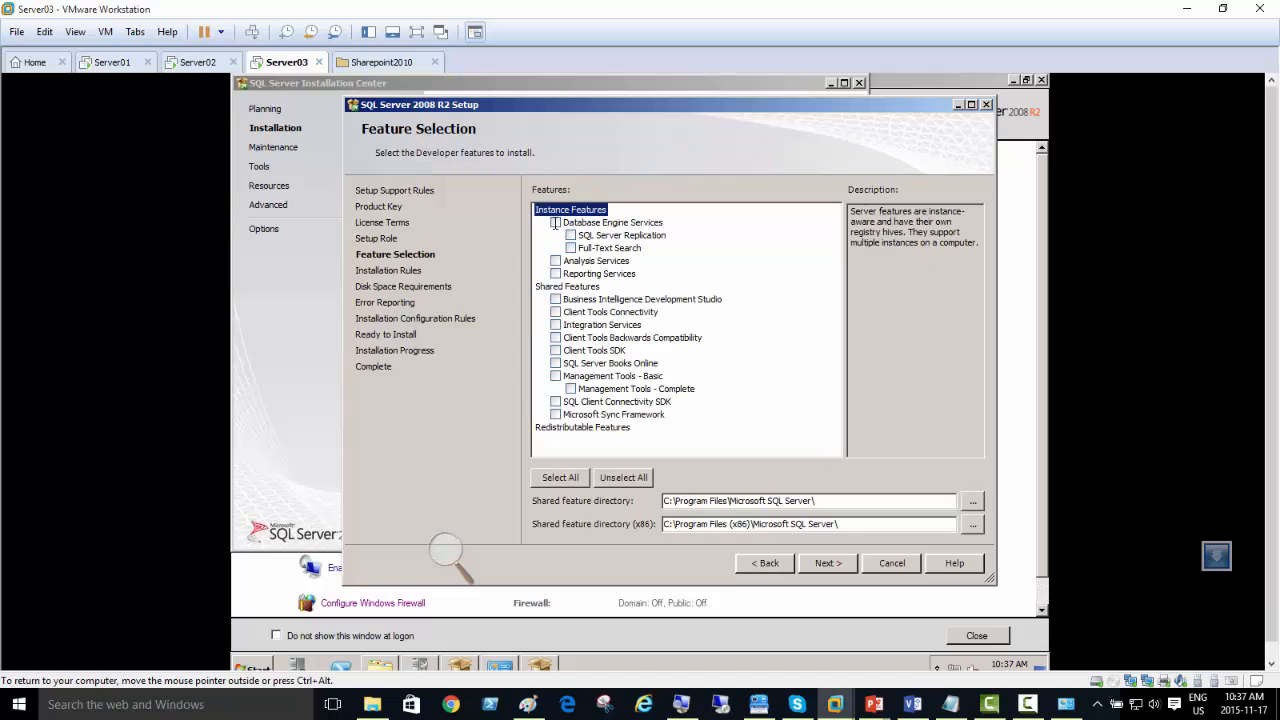
Step: Select Database Engine Services and Management Tools - Basic including Complete as the features, and continue to Installation Rules
{"action": "left_click", "coordinate": [555, 222]}
{"action": "left_click", "coordinate": [555, 376]}
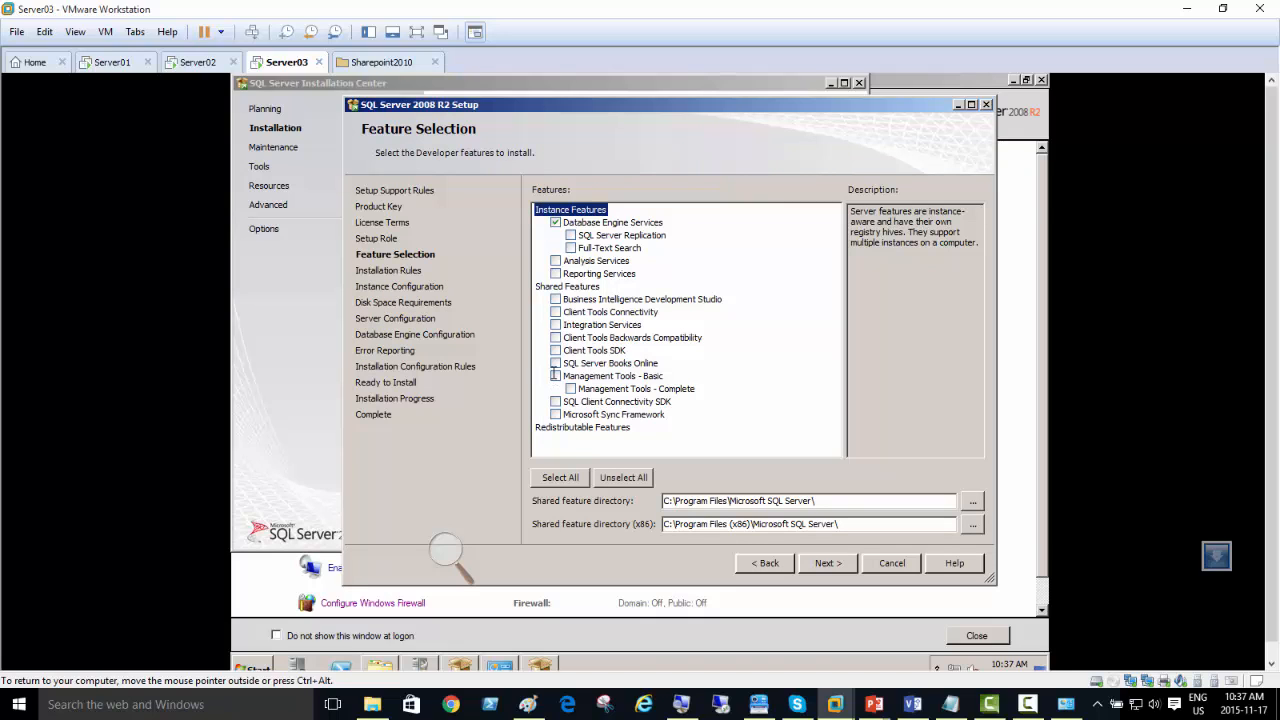
{"action": "left_click", "coordinate": [828, 563]}
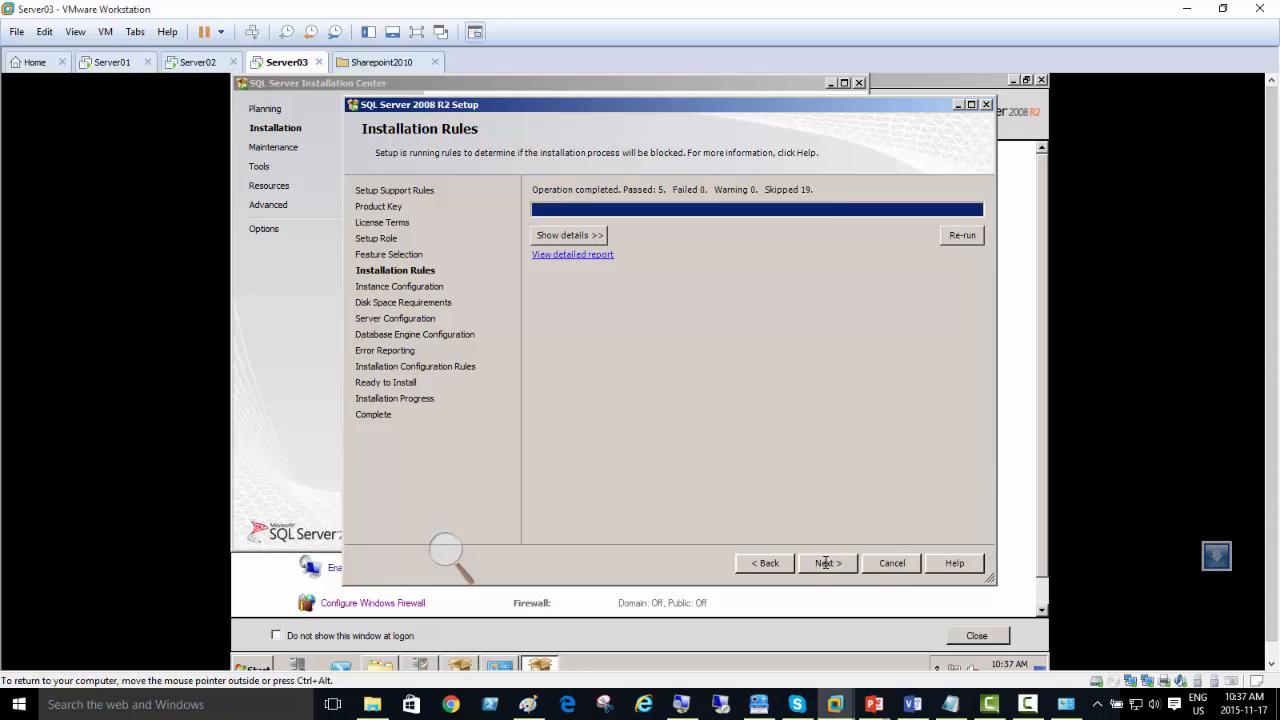
Step: Show the details of the Installation Rules check, look through the rules and continue to Instance Configuration
{"action": "left_click", "coordinate": [568, 236]}
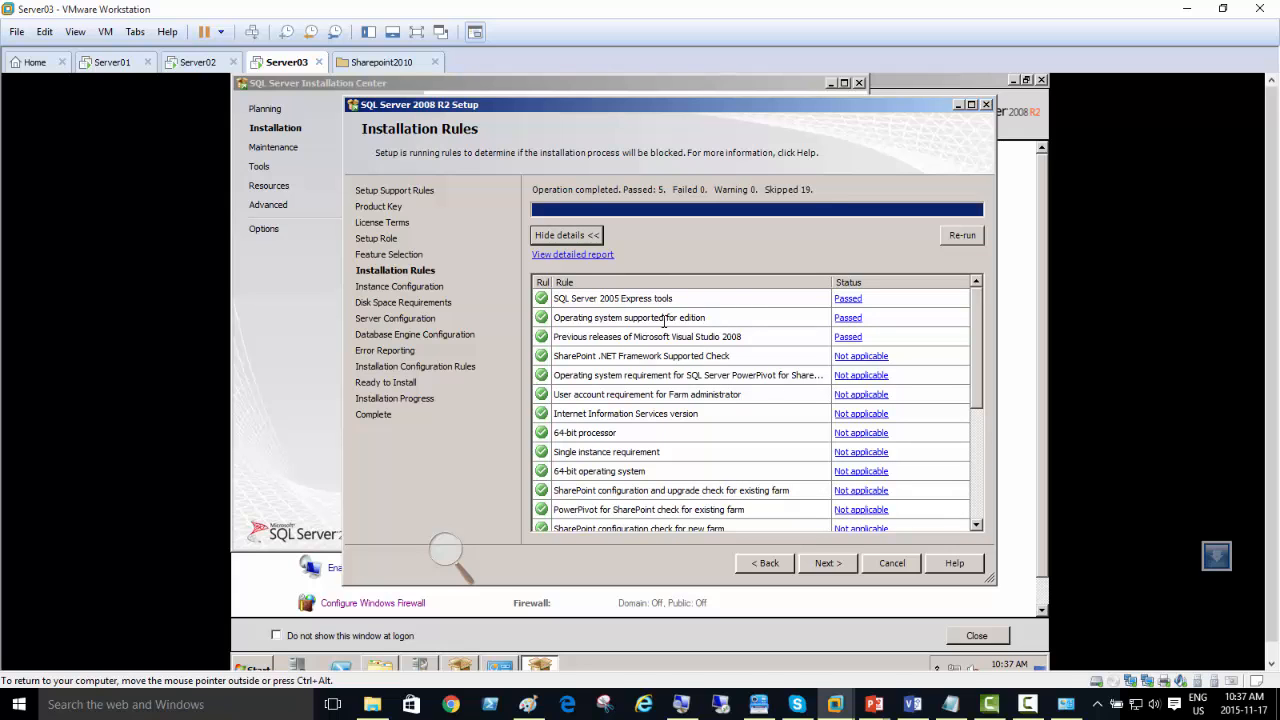
{"action": "scroll", "coordinate": [978, 374], "scroll_direction": "down", "scroll_amount": 1}
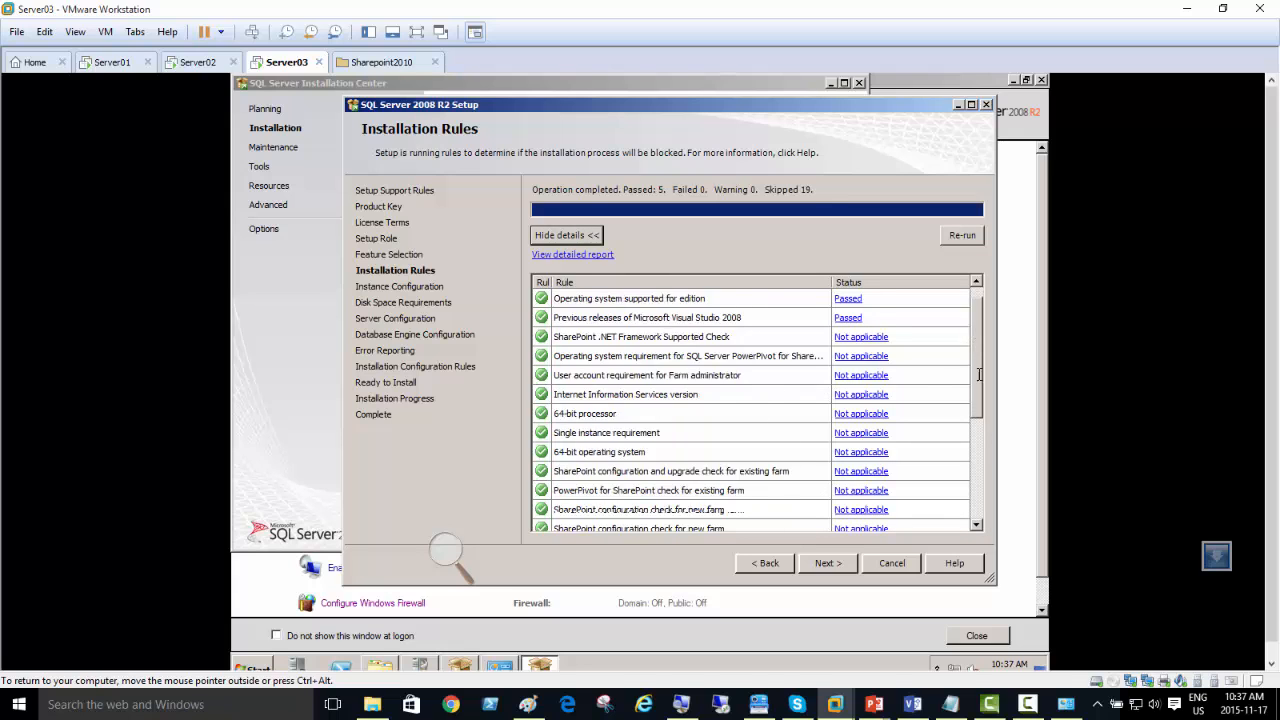
{"action": "left_click", "coordinate": [840, 562]}
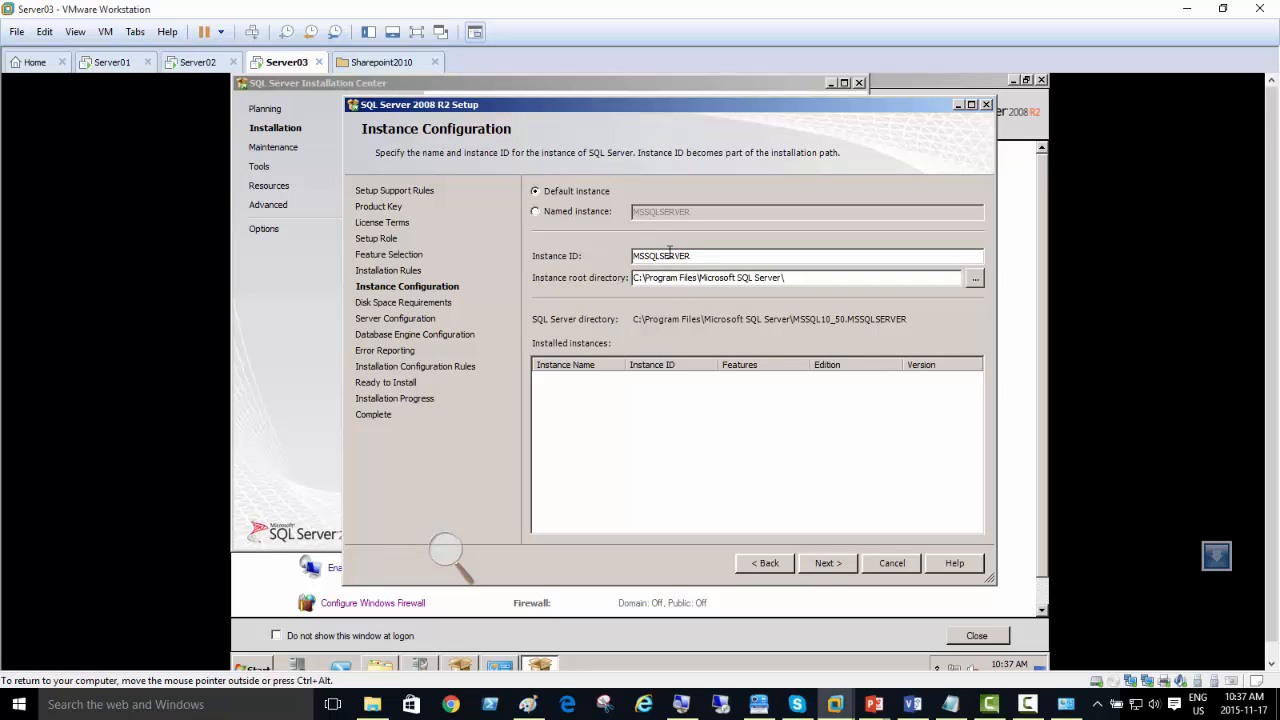
Step: Keep the default instance MSSQLSERVER and continue past the disk space summary to Server Configuration
{"action": "left_click", "coordinate": [826, 564]}
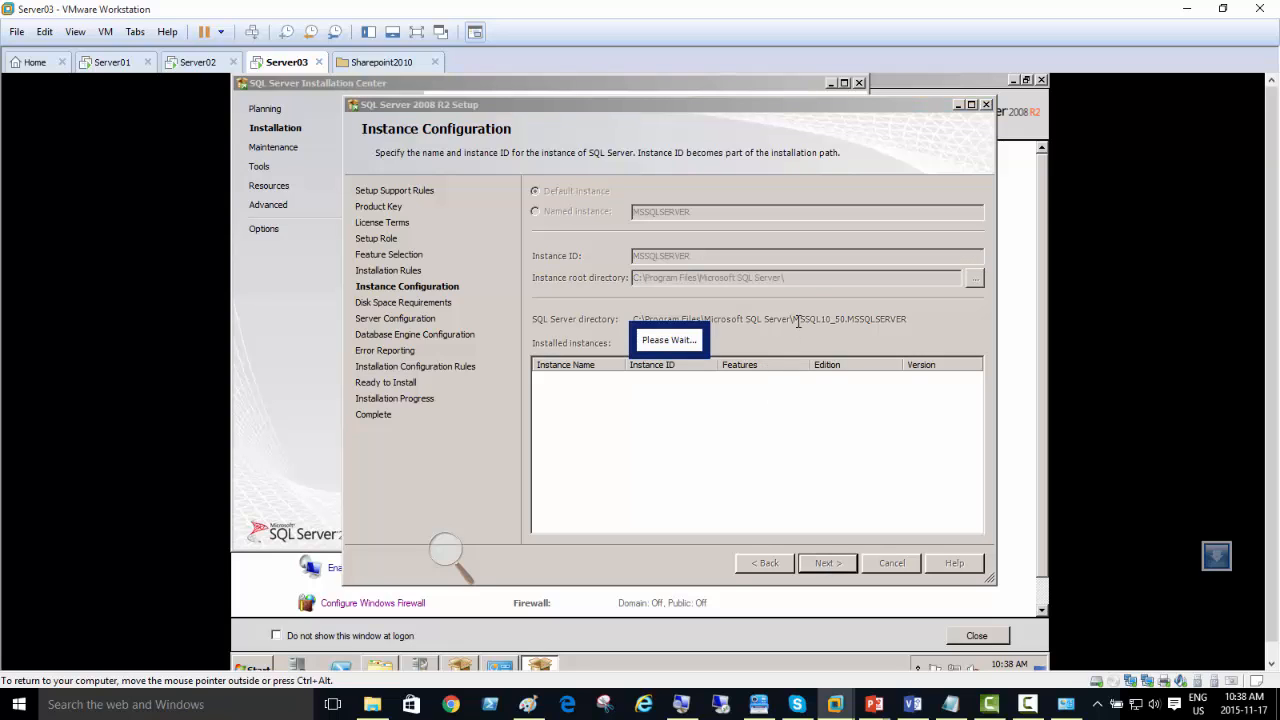
{"action": "left_click", "coordinate": [818, 563]}
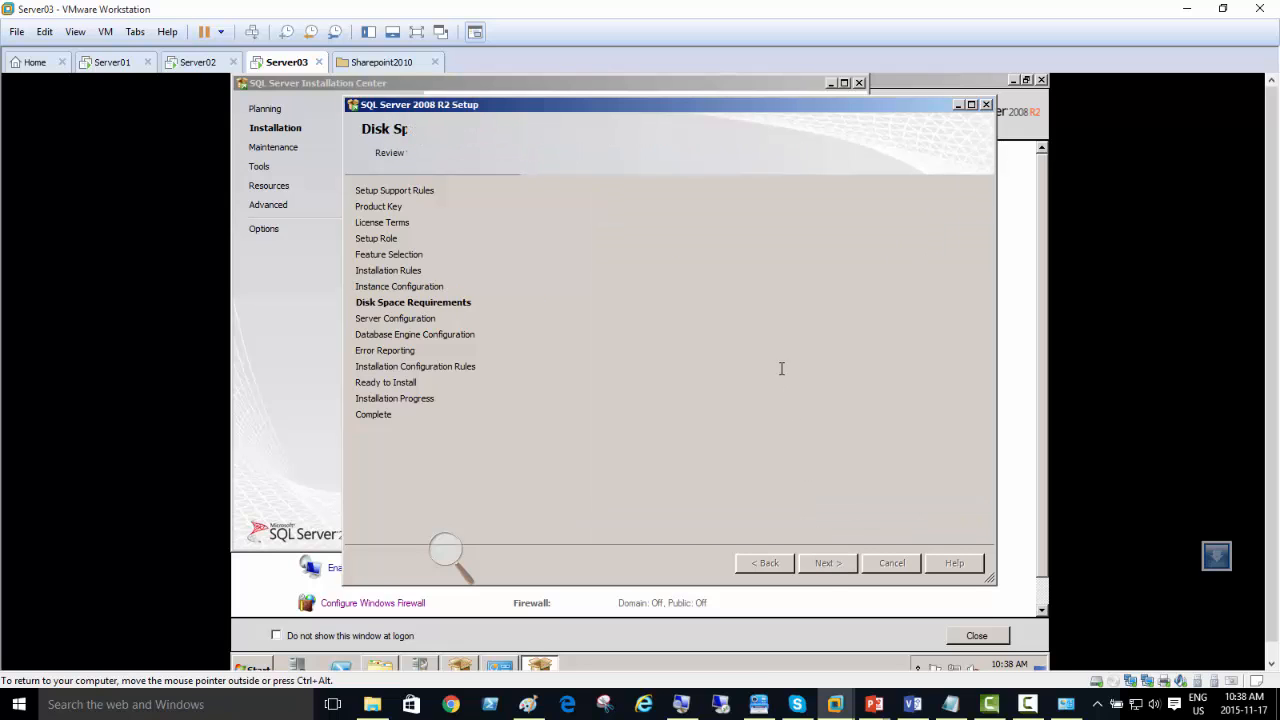
Step: Assign the directory account SHPTDOMAIN\administrator to the SQL Server Agent service and enter the account password
{"action": "left_click", "coordinate": [763, 258]}
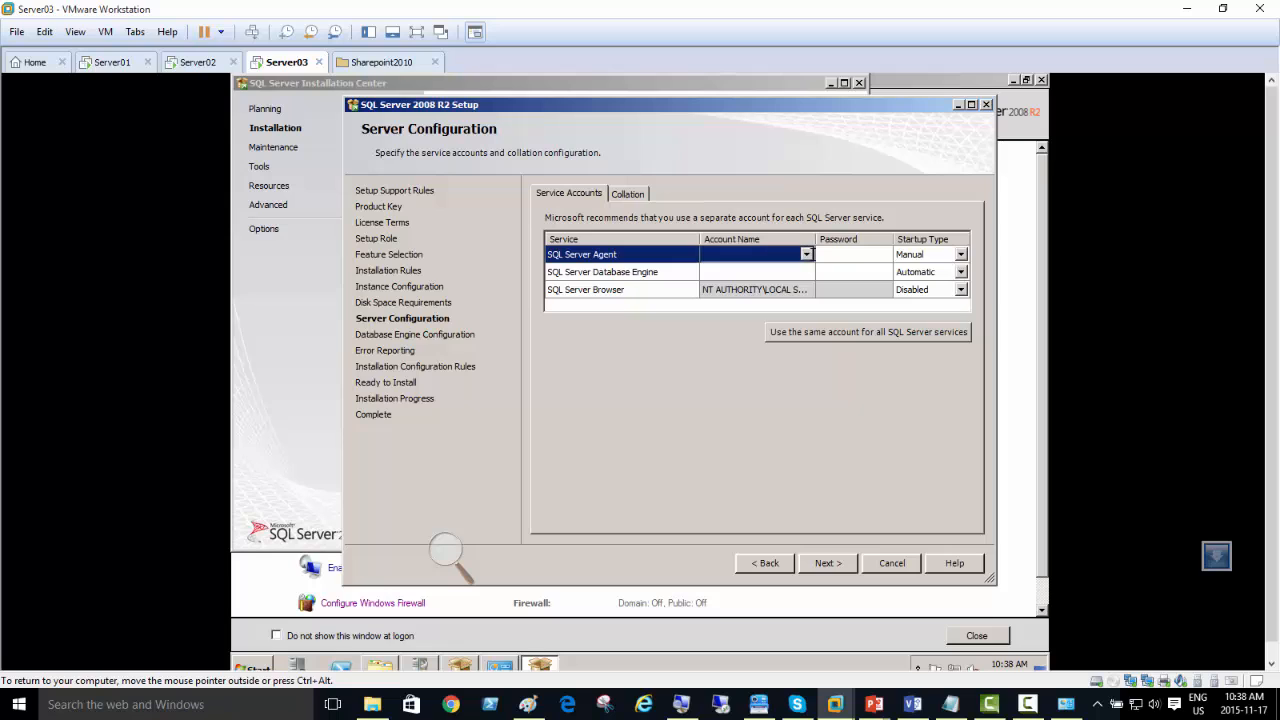
{"action": "left_click", "coordinate": [812, 254]}
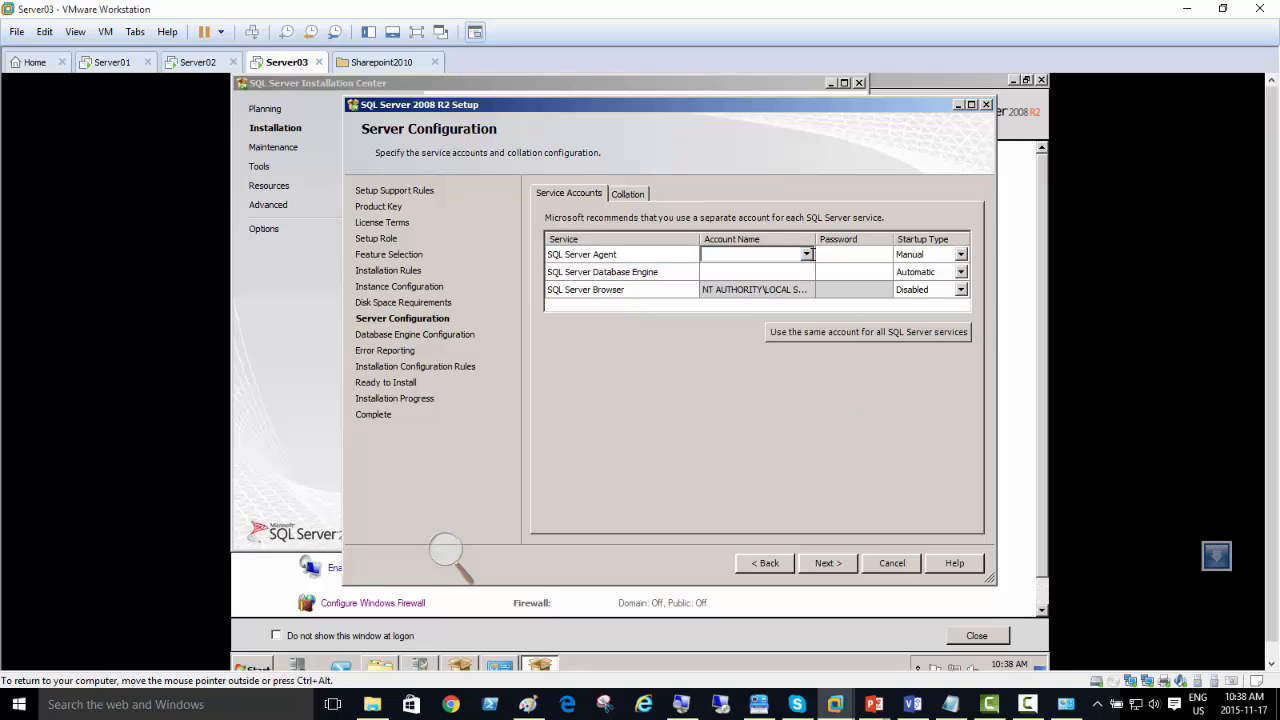
{"action": "left_click", "coordinate": [681, 704]}
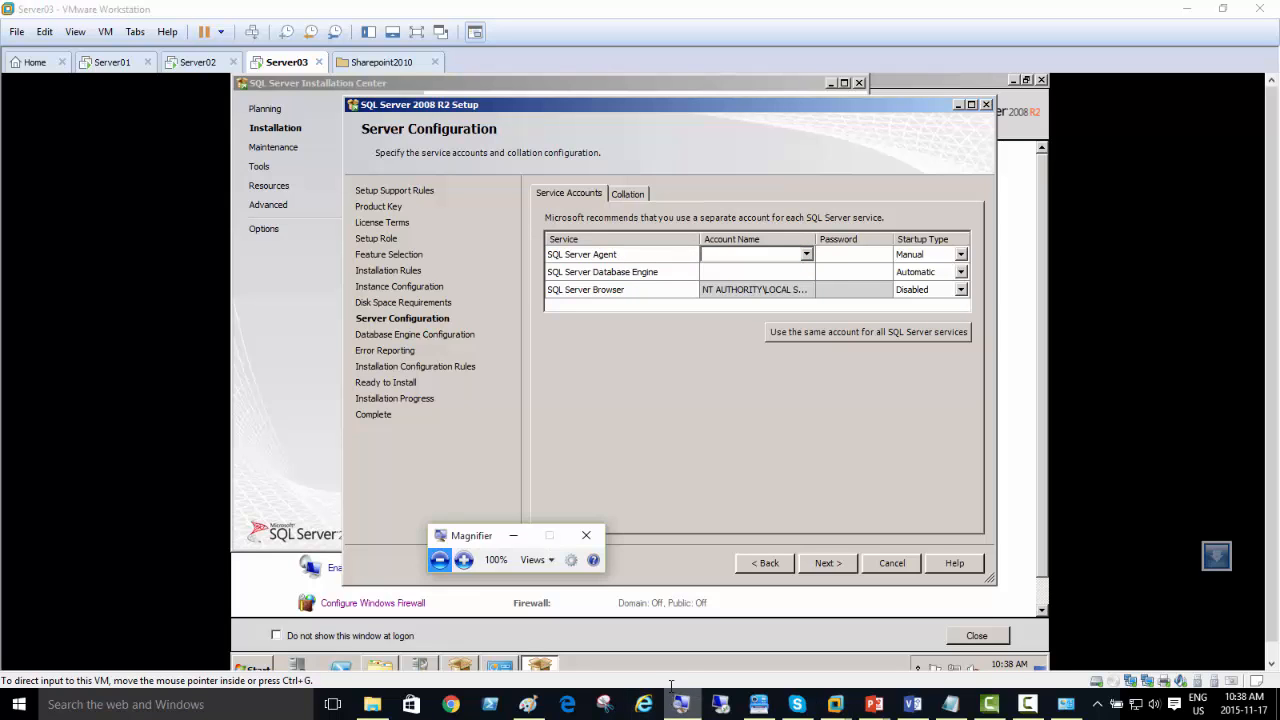
{"action": "left_click", "coordinate": [463, 559]}
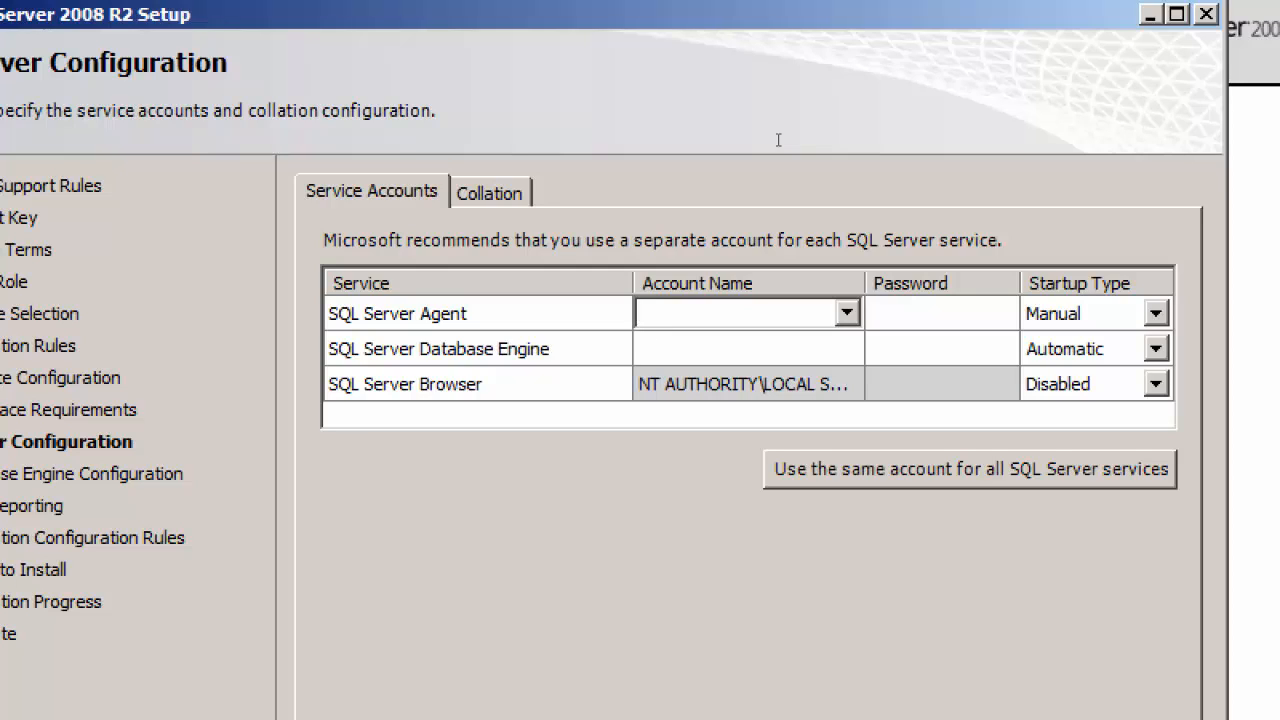
{"action": "left_click", "coordinate": [848, 313]}
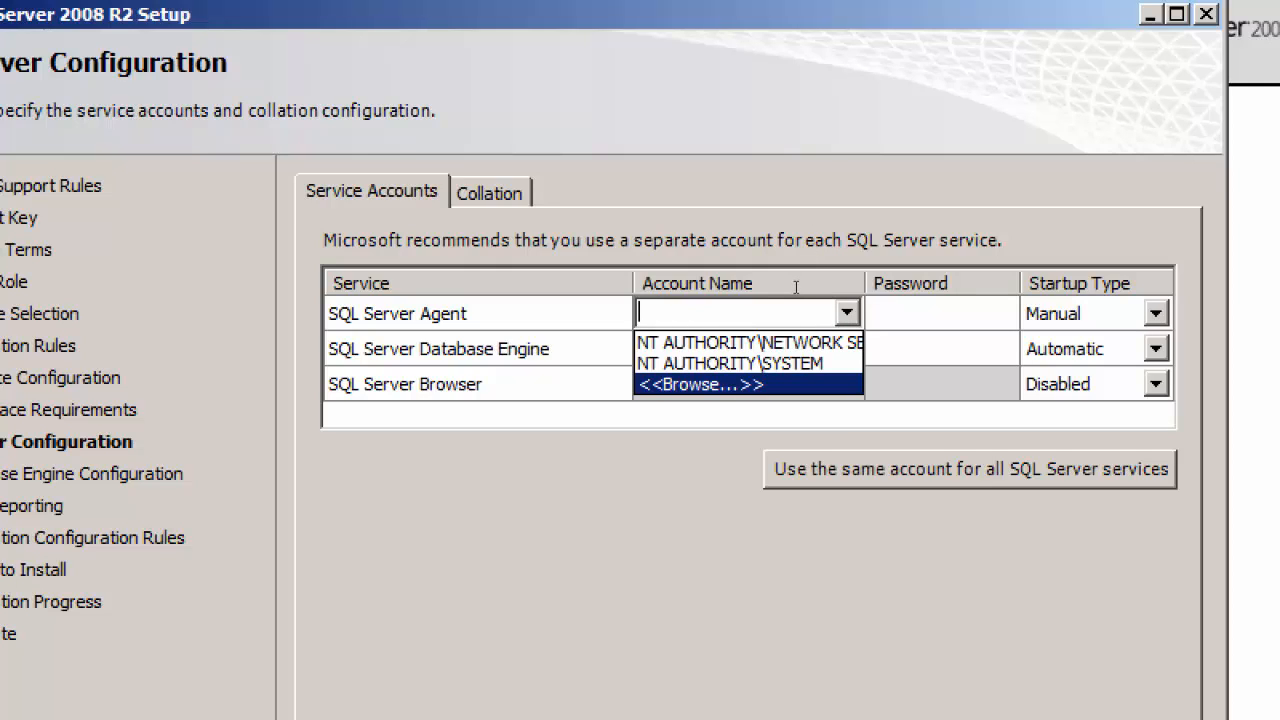
{"action": "left_click", "coordinate": [795, 384]}
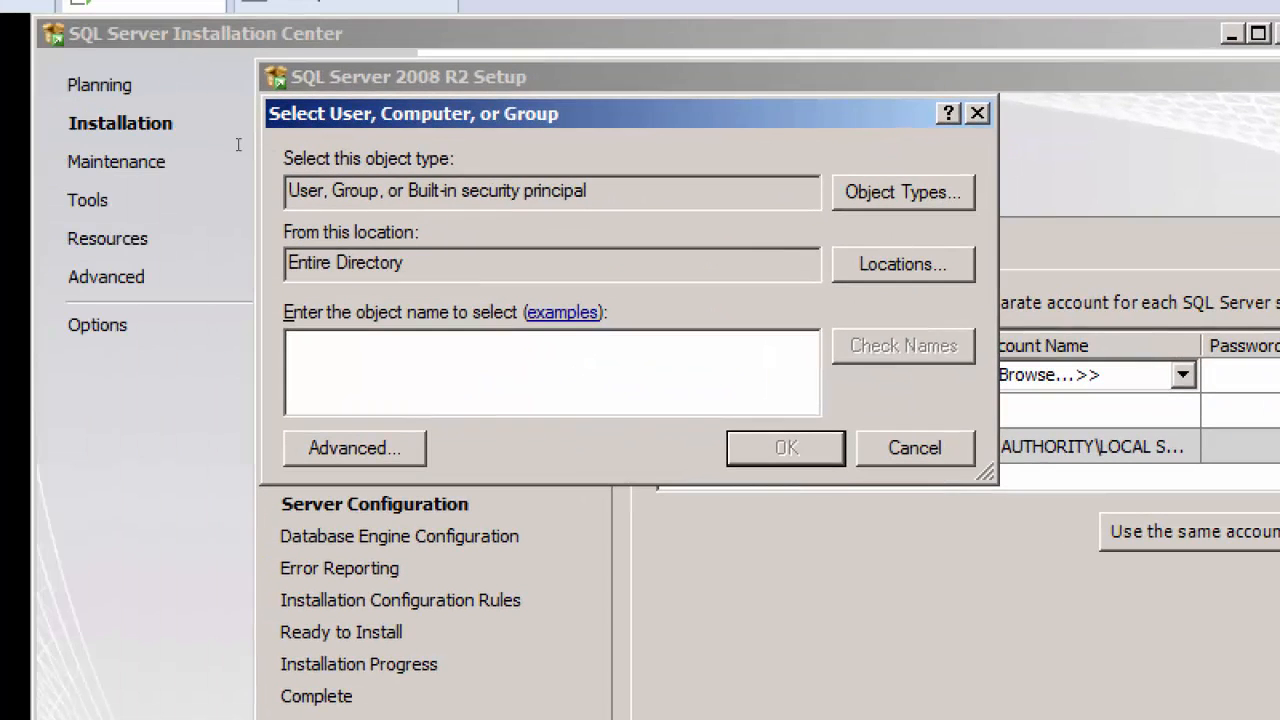
{"action": "left_click_drag", "start_coordinate": [440, 262], "coordinate": [287, 262]}
{"action": "left_click", "coordinate": [400, 350]}
{"action": "type", "text": "adminis"}
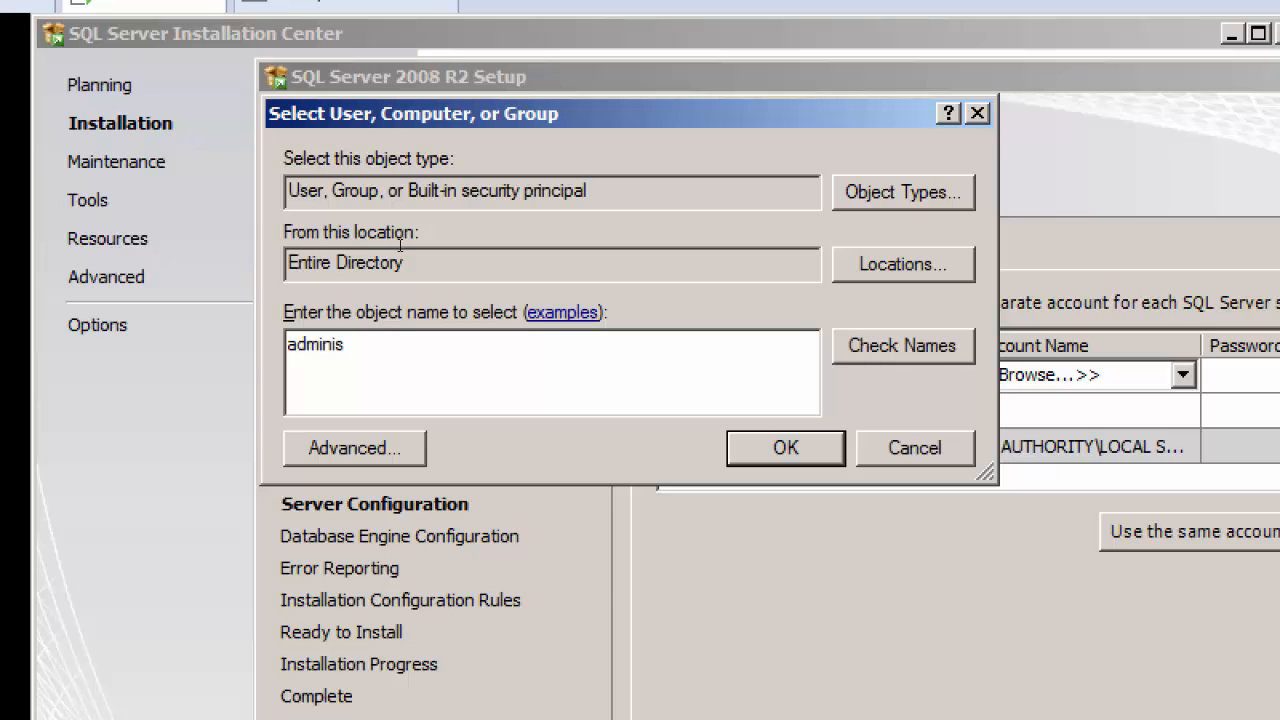
{"action": "key", "text": "ctrl+k"}
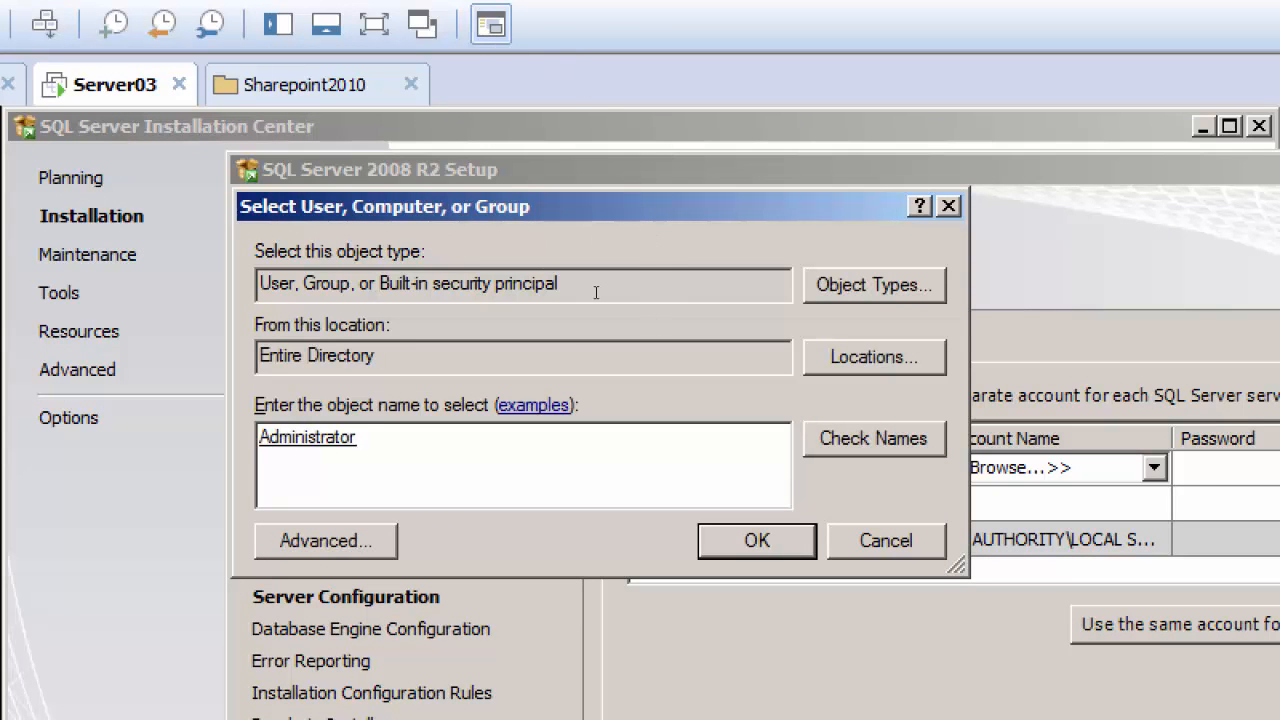
{"action": "key", "text": "Return"}
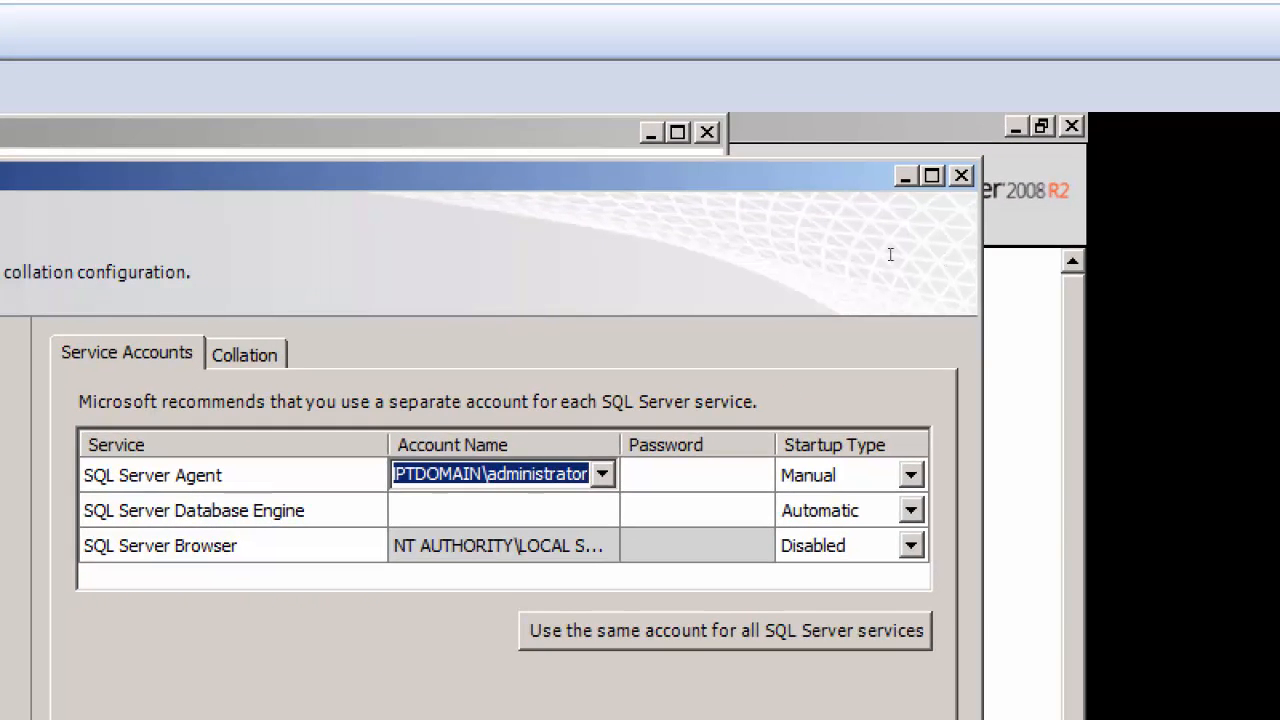
{"action": "key", "text": "Tab"}
{"action": "type", "text": "•••••••••"}
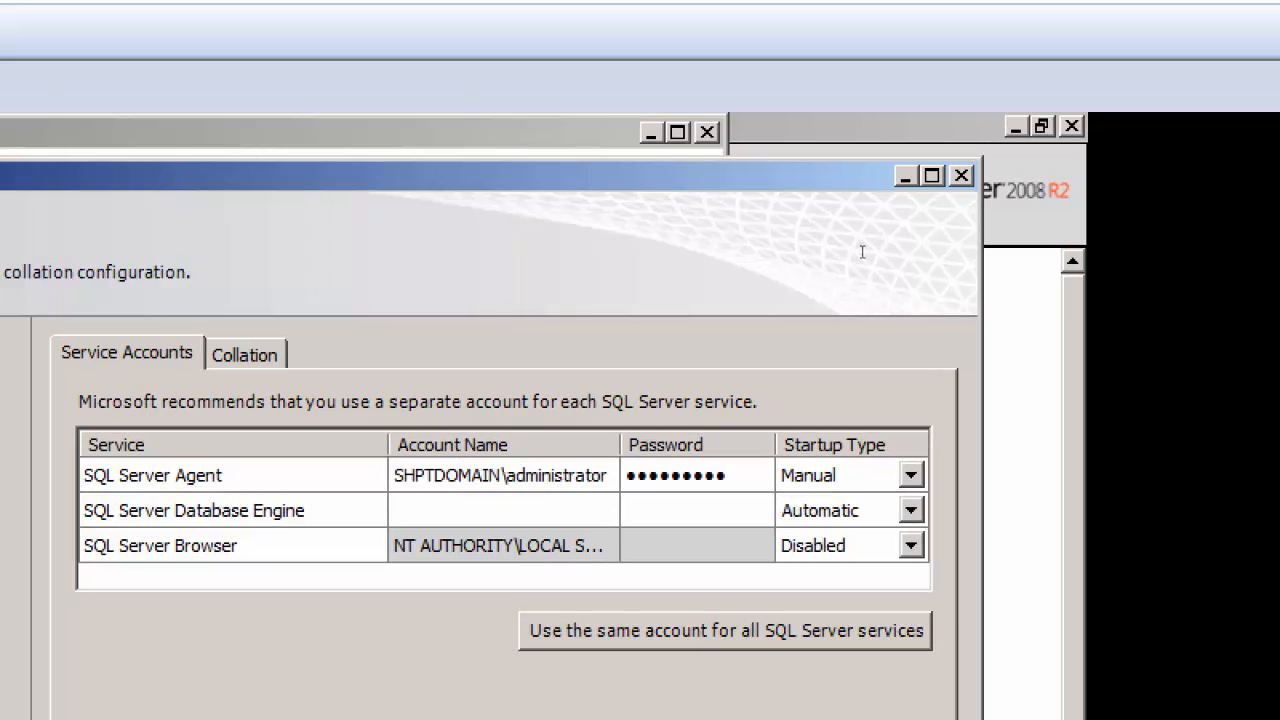
Step: Assign the directory account SHPTDOMAIN\administrator to the SQL Server Database Engine service and enter the account password
{"action": "key", "text": "Tab"}
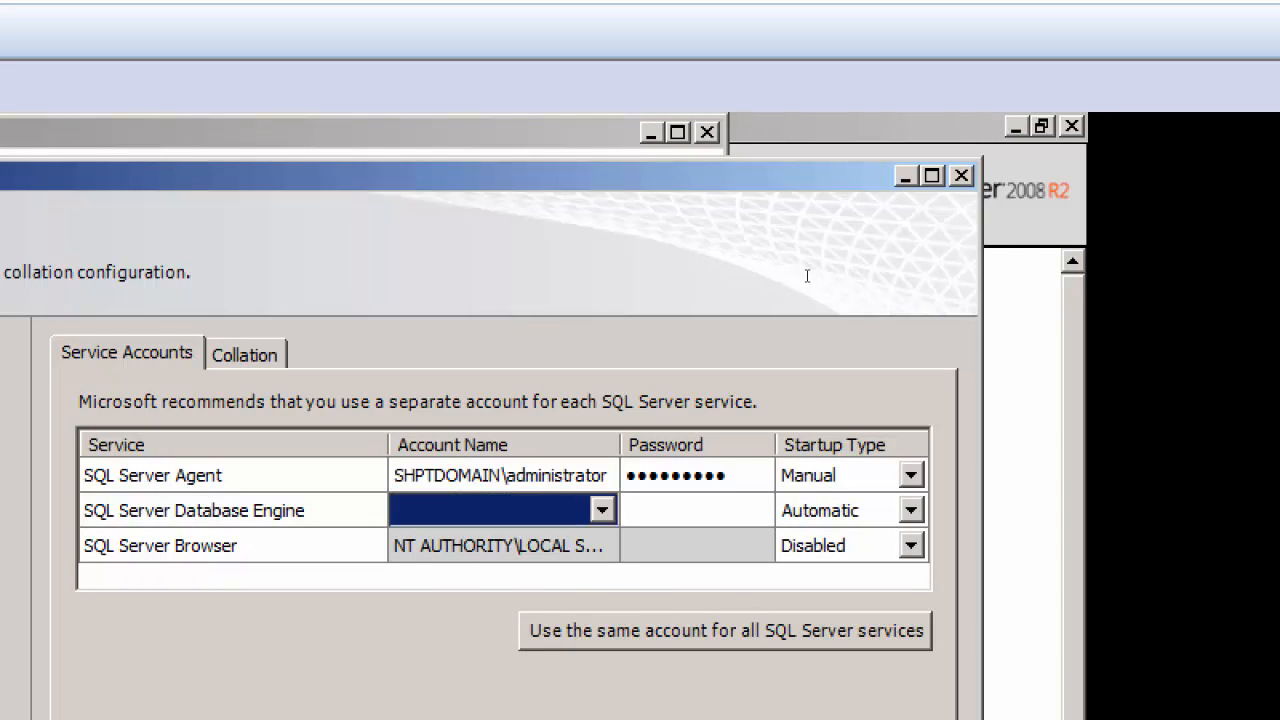
{"action": "key", "text": "alt+Down"}
{"action": "key", "text": "Down"}
{"action": "key", "text": "Down"}
{"action": "key", "text": "Down"}
{"action": "key", "text": "Down"}
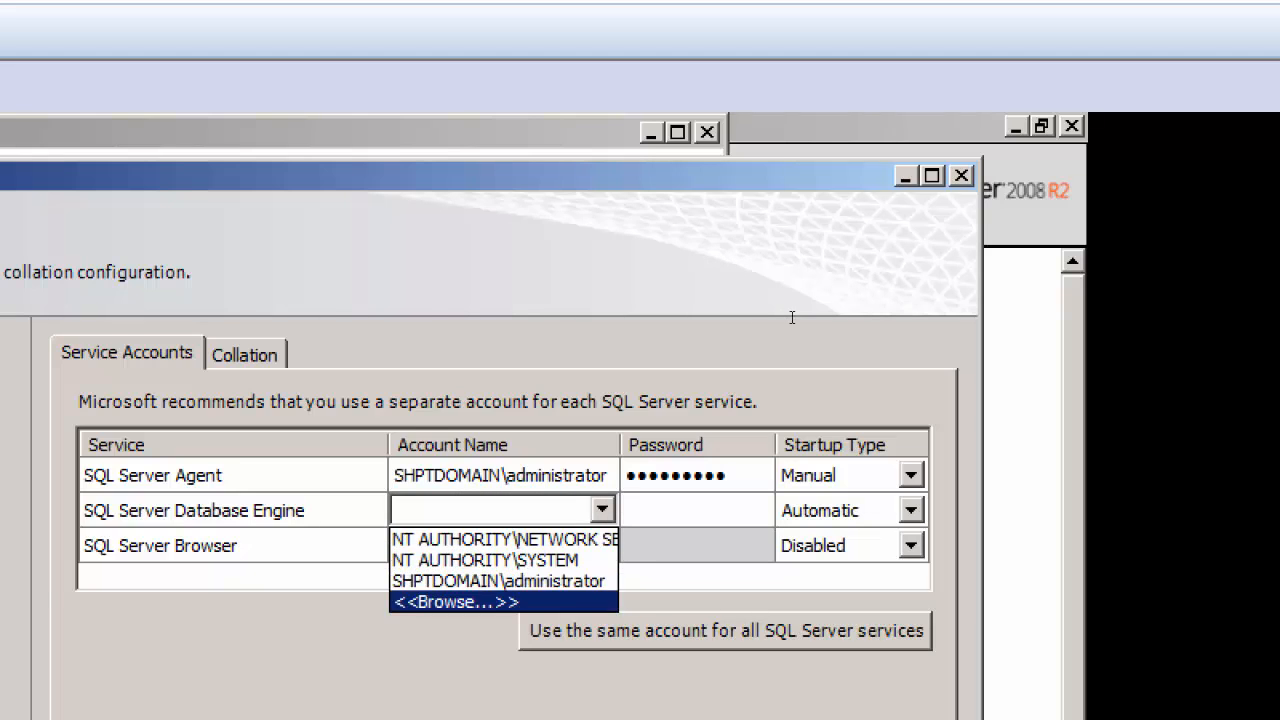
{"action": "key", "text": "Return"}
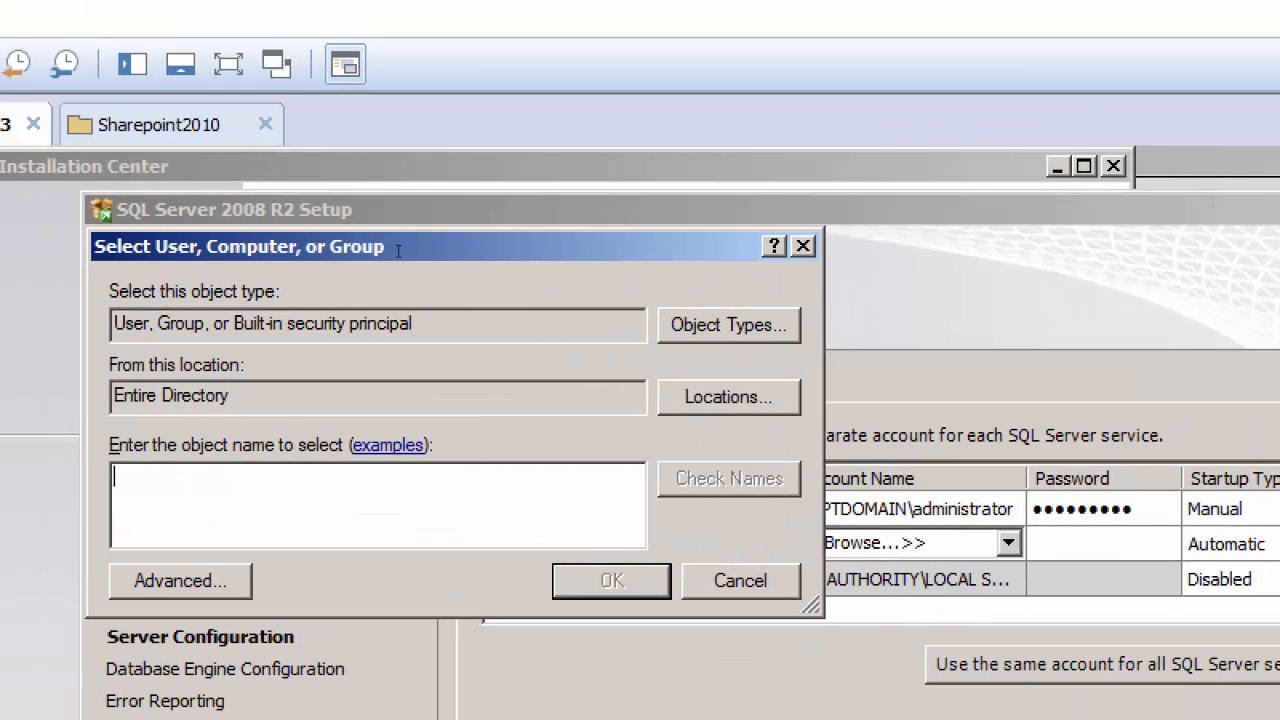
{"action": "type", "text": "adminis"}
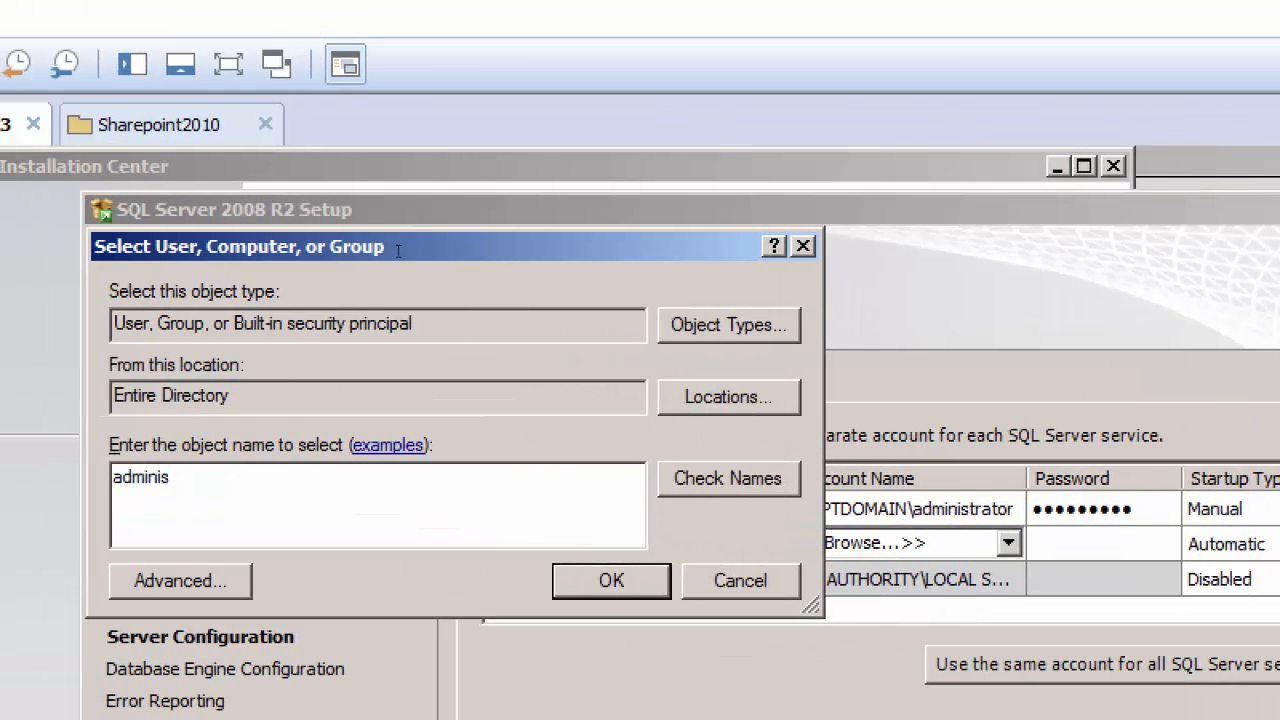
{"action": "key", "text": "ctrl+k"}
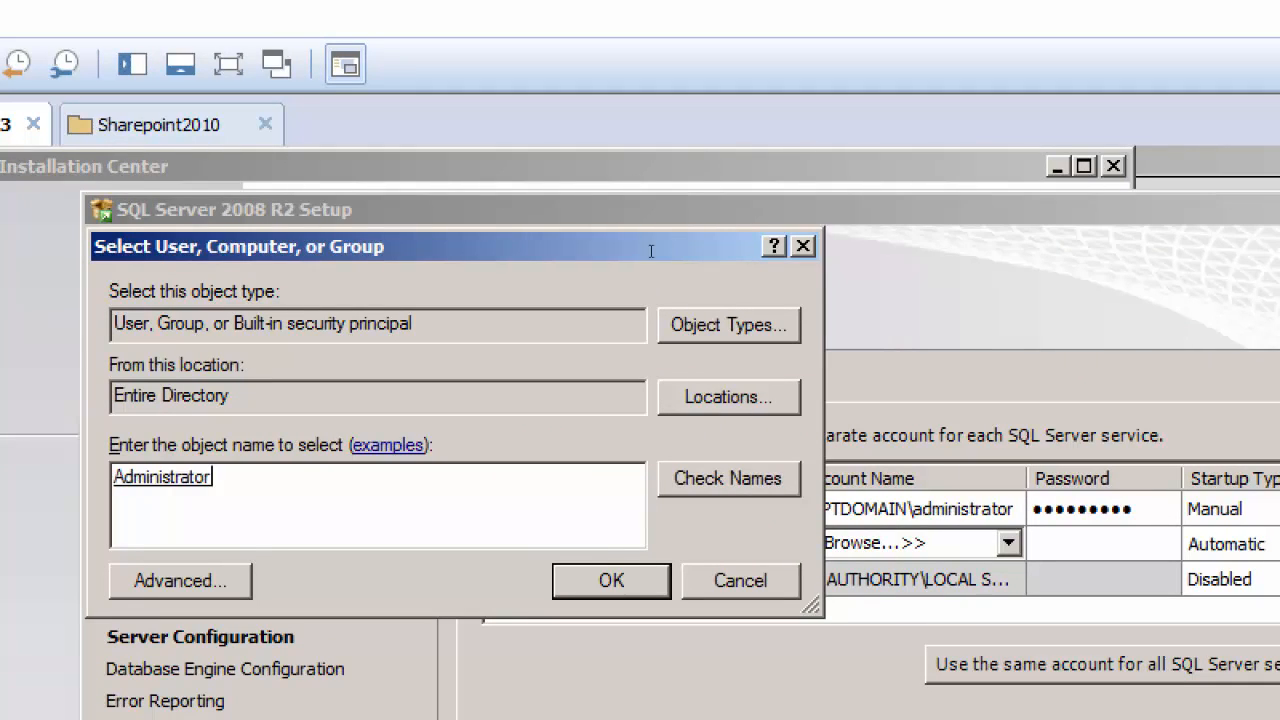
{"action": "key", "text": "Return"}
{"action": "key", "text": "Tab"}
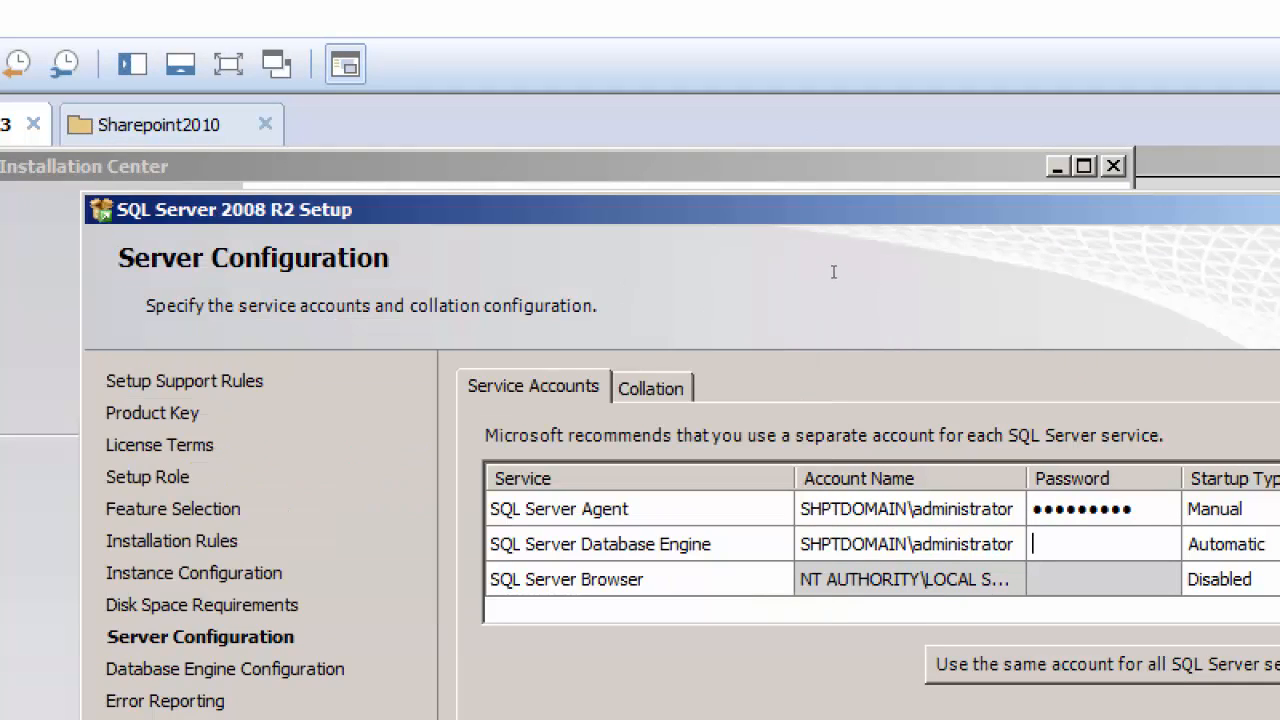
{"action": "type", "text": "Password1"}
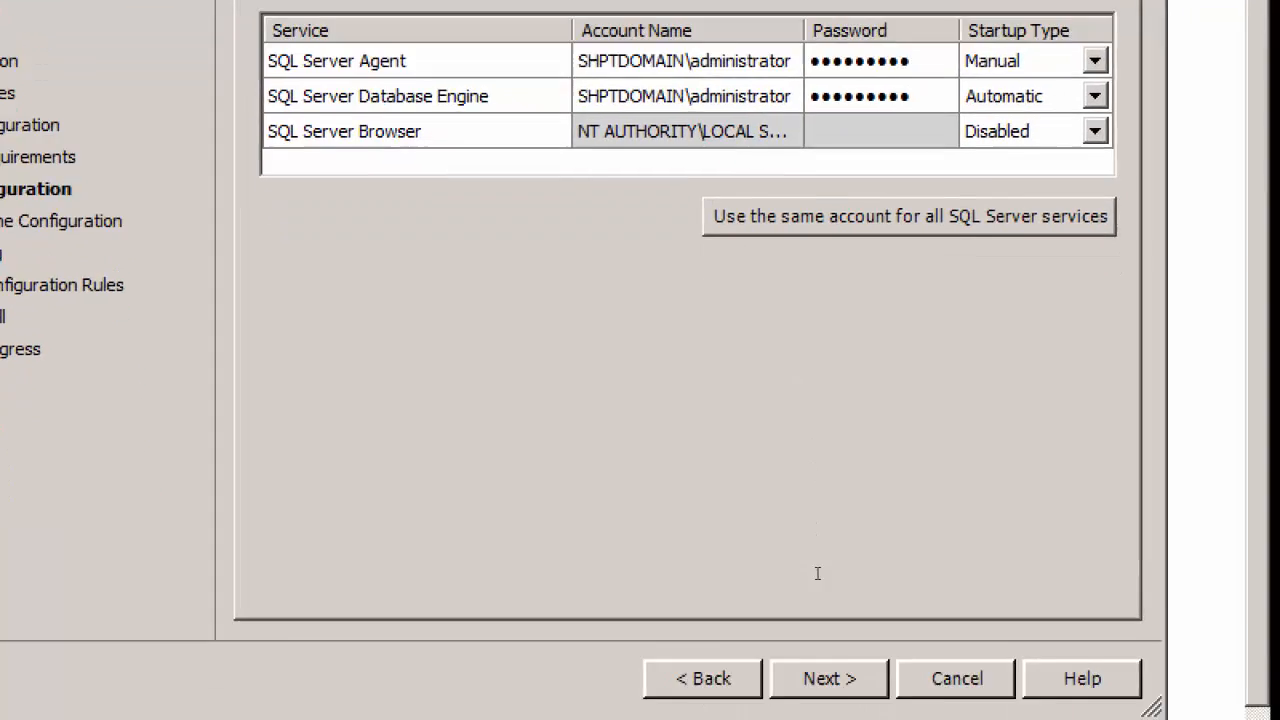
Step: Keep Windows authentication mode, add the current user as SQL Server administrator and continue with error reporting left off
{"action": "left_click", "coordinate": [828, 639]}
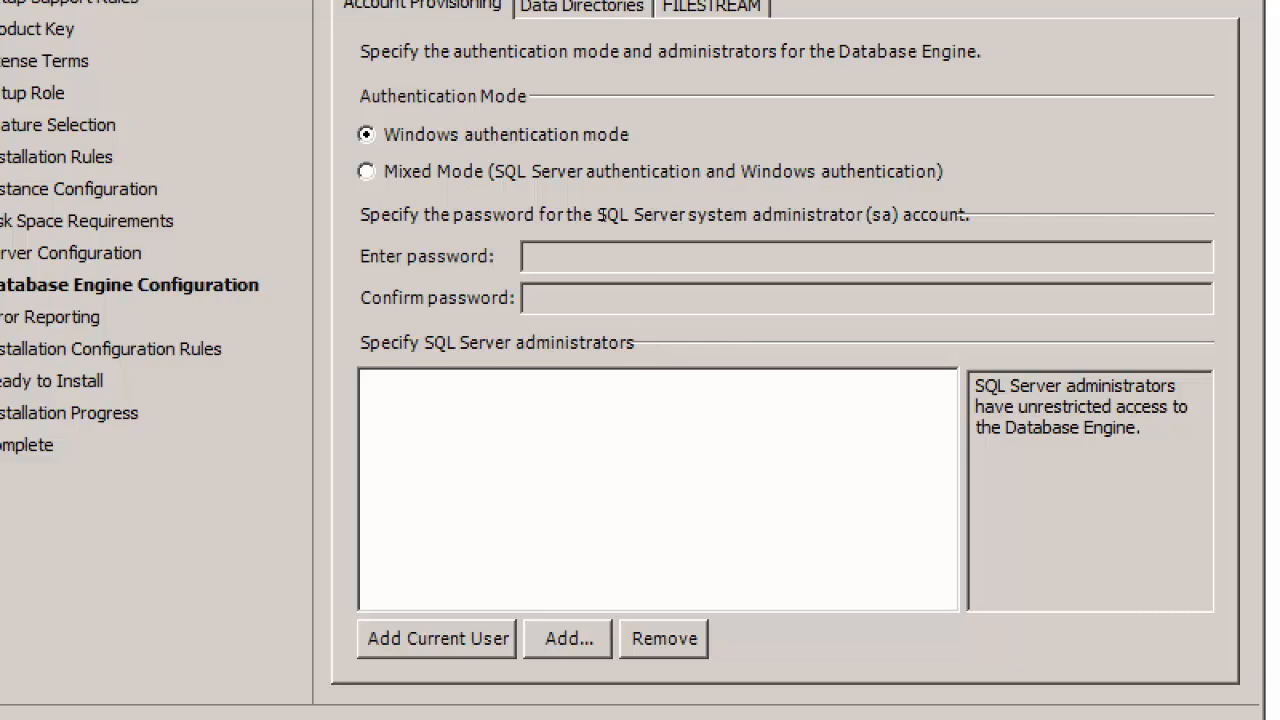
{"action": "key", "text": "alt+c"}
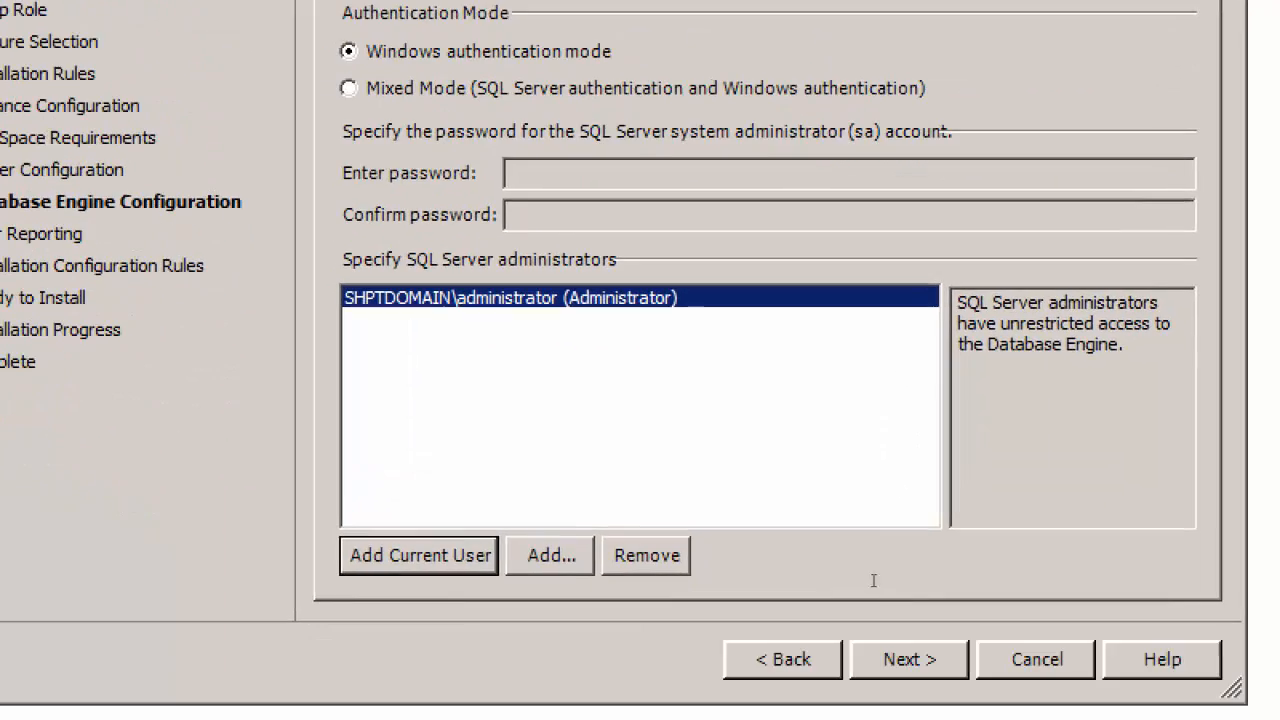
{"action": "key", "text": "alt+n"}
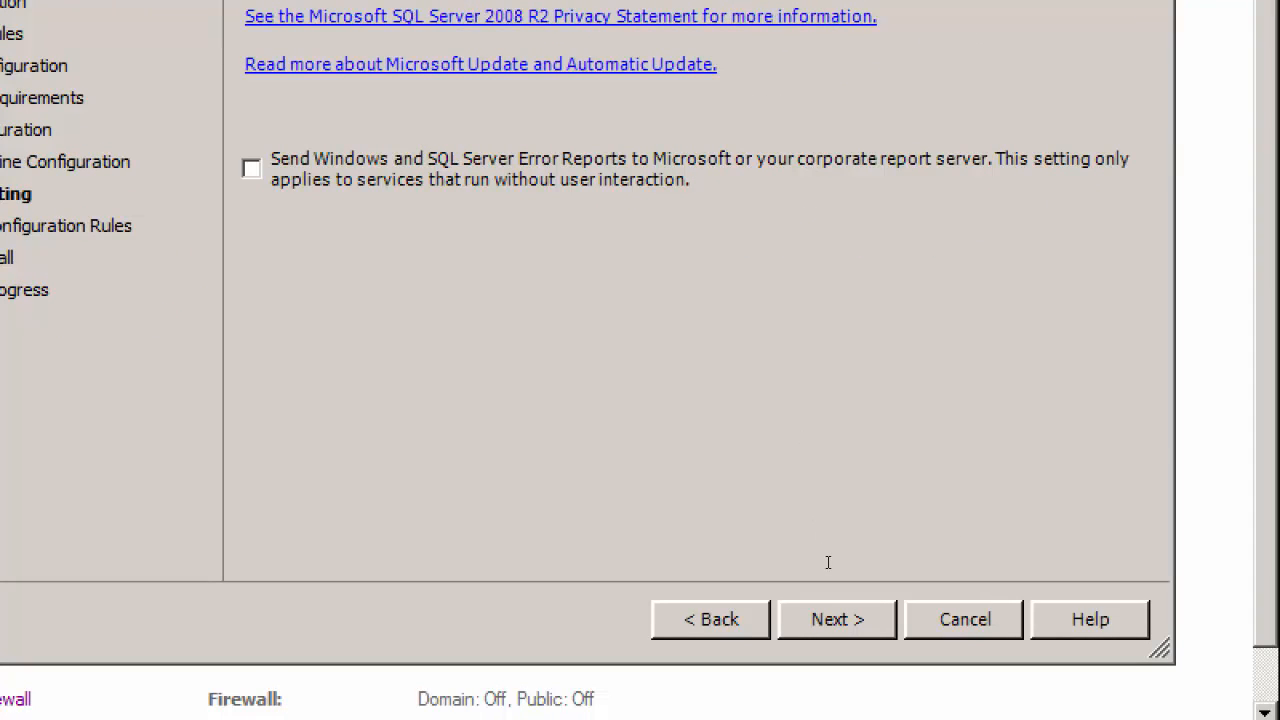
{"action": "key", "text": "Return"}
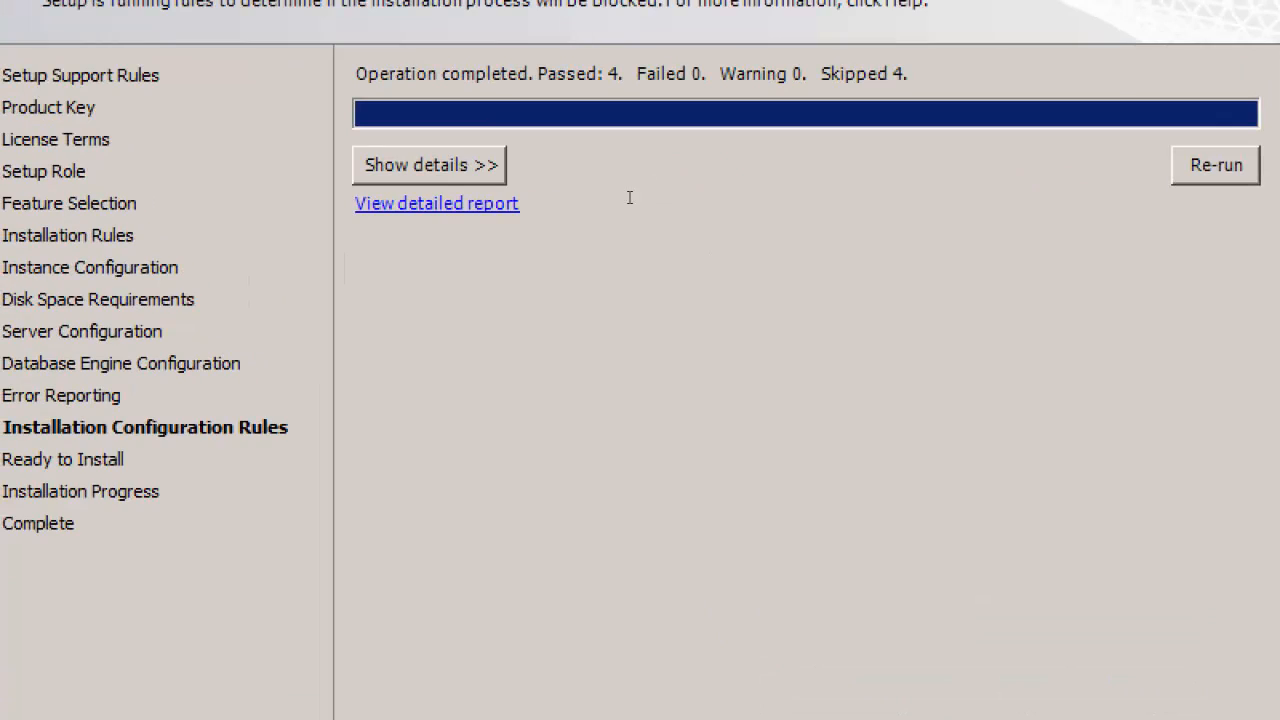
Step: Show the details of the Installation Configuration Rules check and start the installation from the Ready to Install page
{"action": "left_click", "coordinate": [357, 29]}
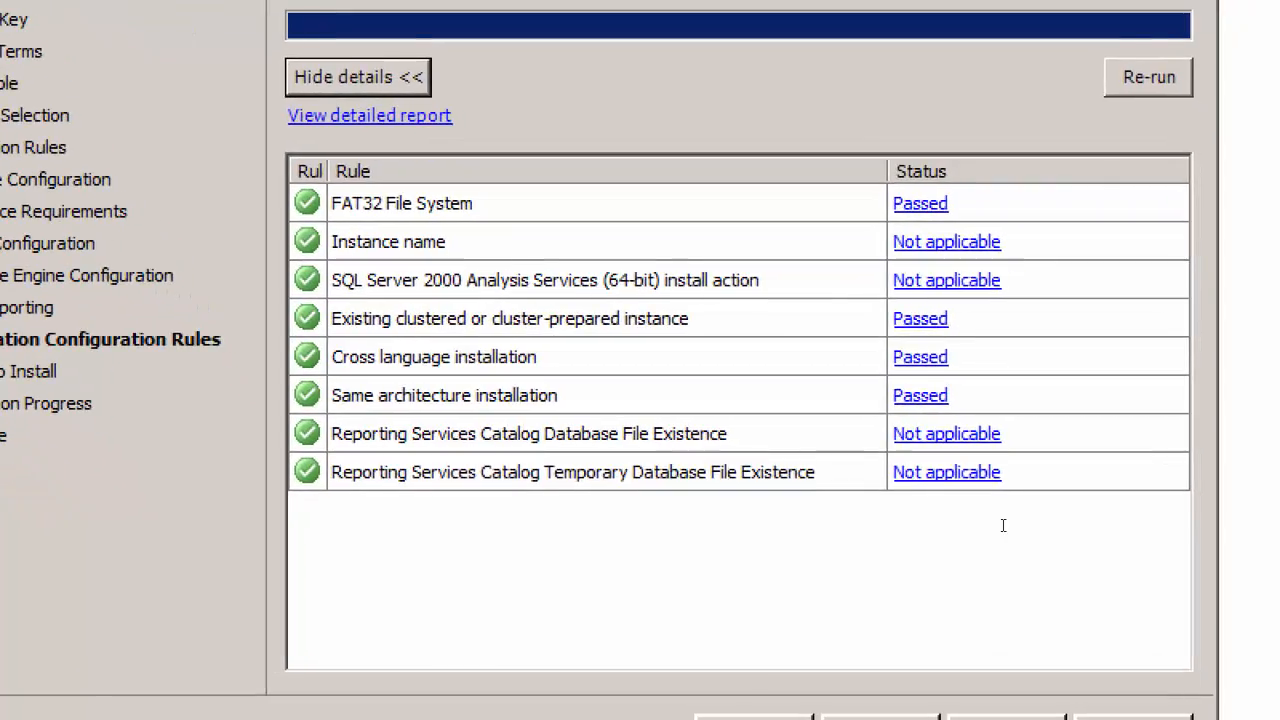
{"action": "left_click", "coordinate": [900, 589]}
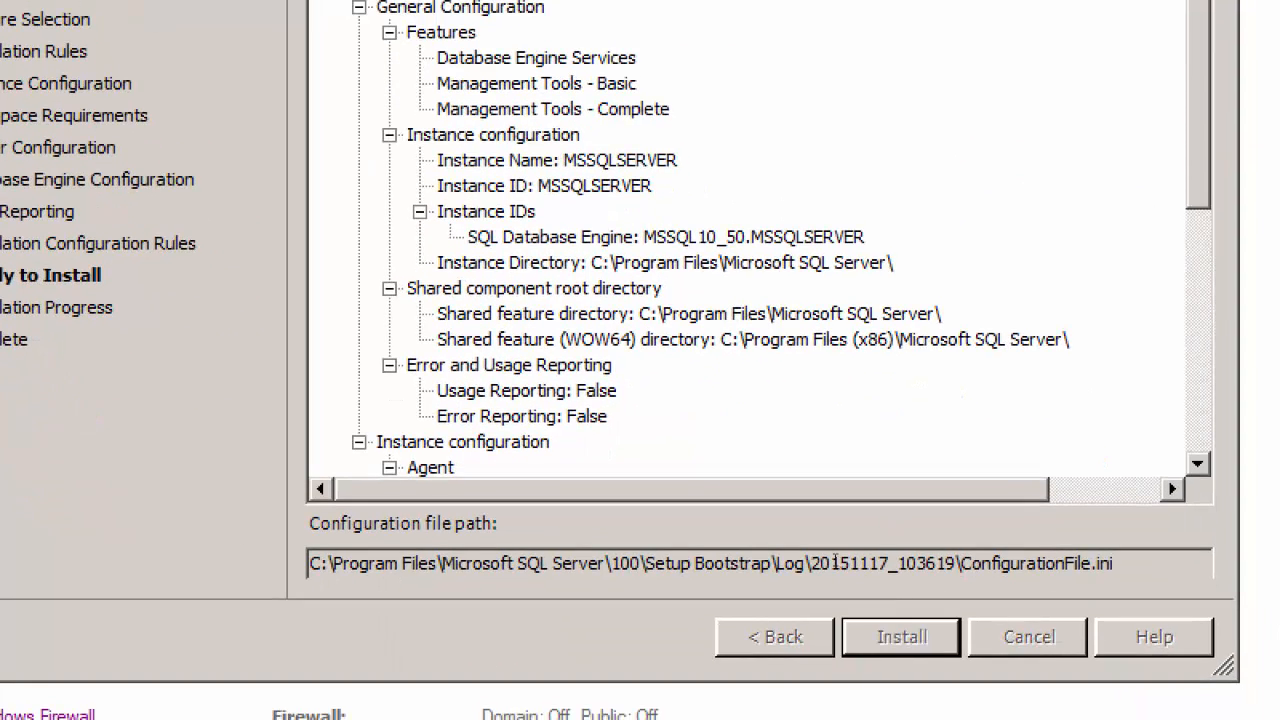
{"action": "key", "text": "Return"}
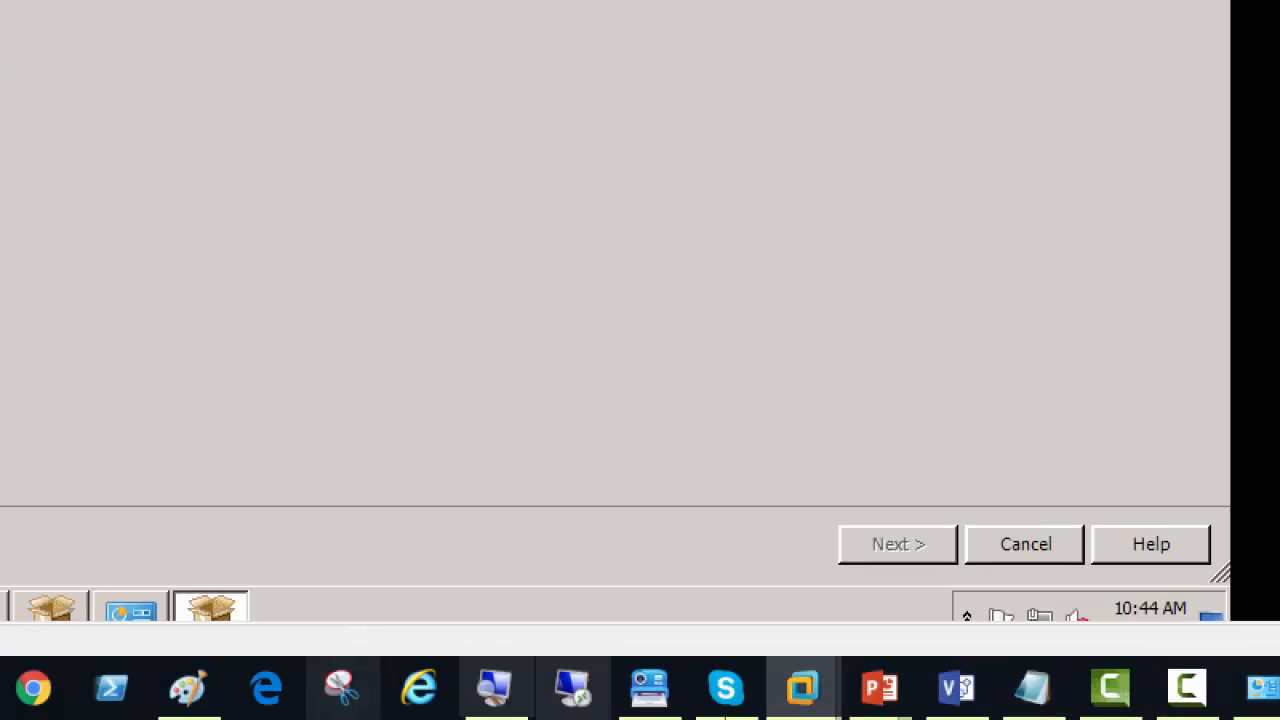
{"action": "mouse_move", "coordinate": [494, 687]}
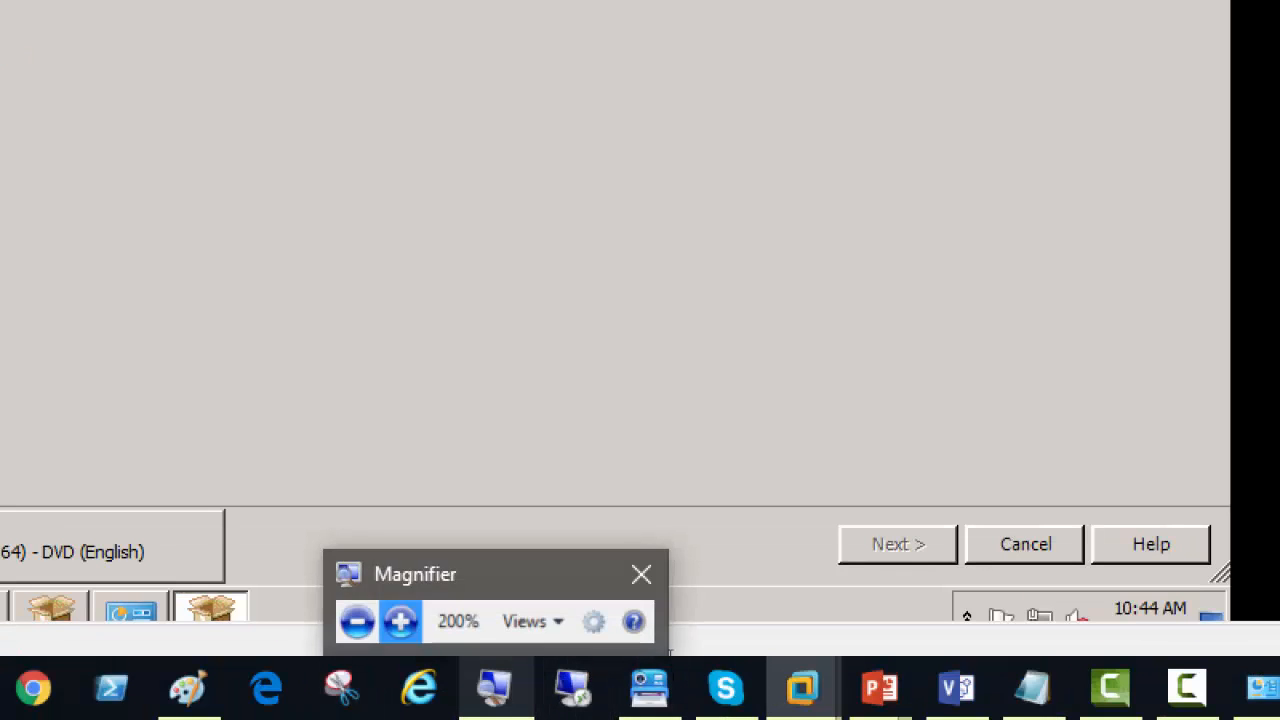
Step: Close the SQL Server 2008 R2 Setup wizard once the installation has completed
{"action": "left_click", "coordinate": [666, 642]}
{"action": "left_click", "coordinate": [415, 558]}
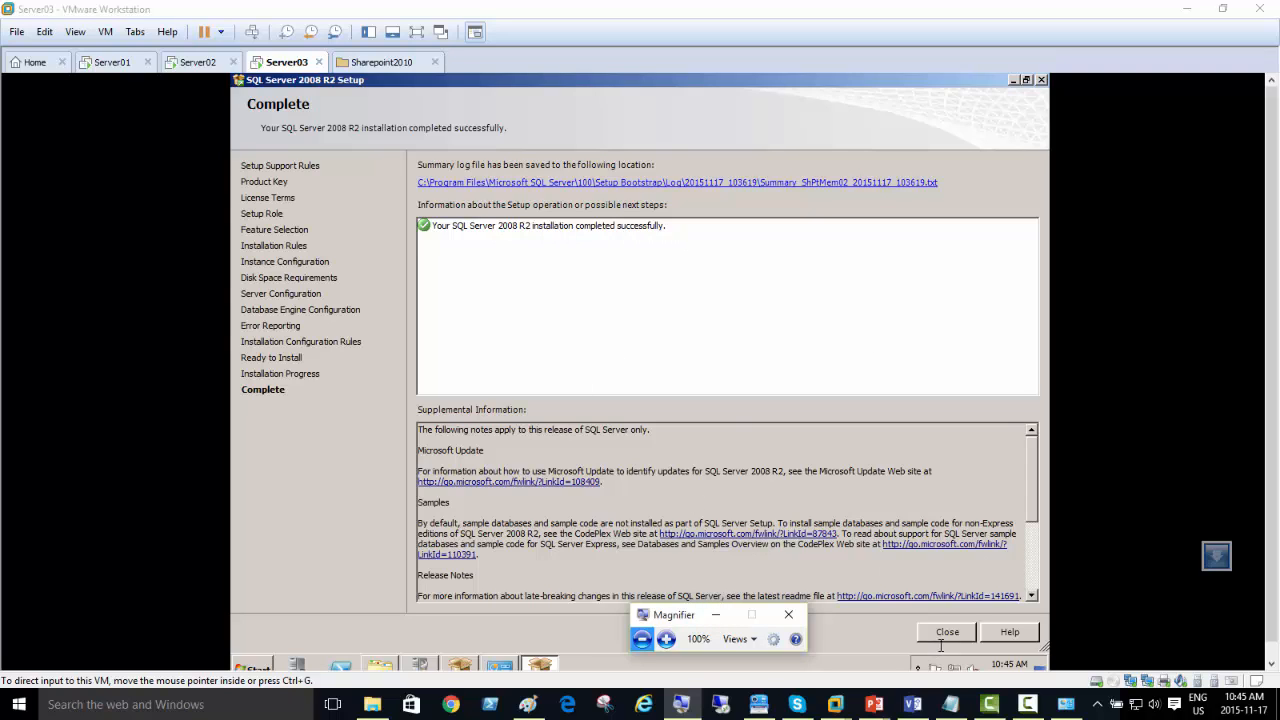
{"action": "left_click", "coordinate": [666, 638]}
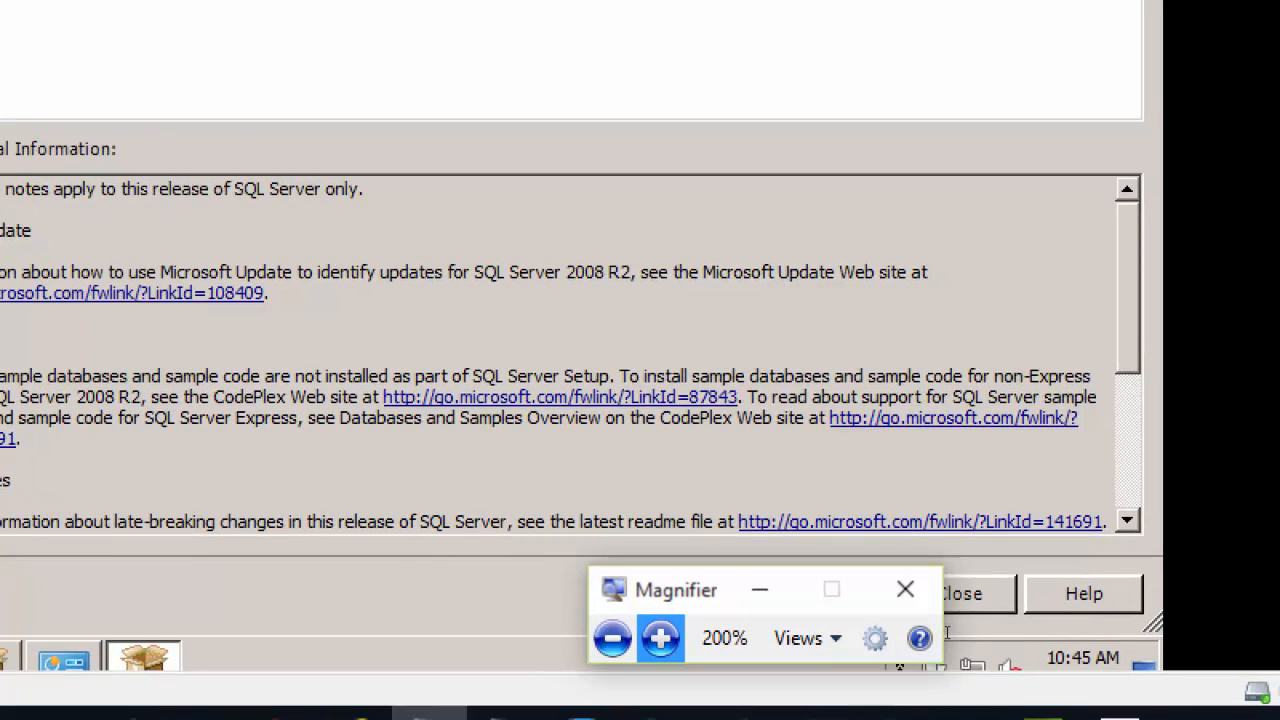
{"action": "left_click", "coordinate": [928, 592]}
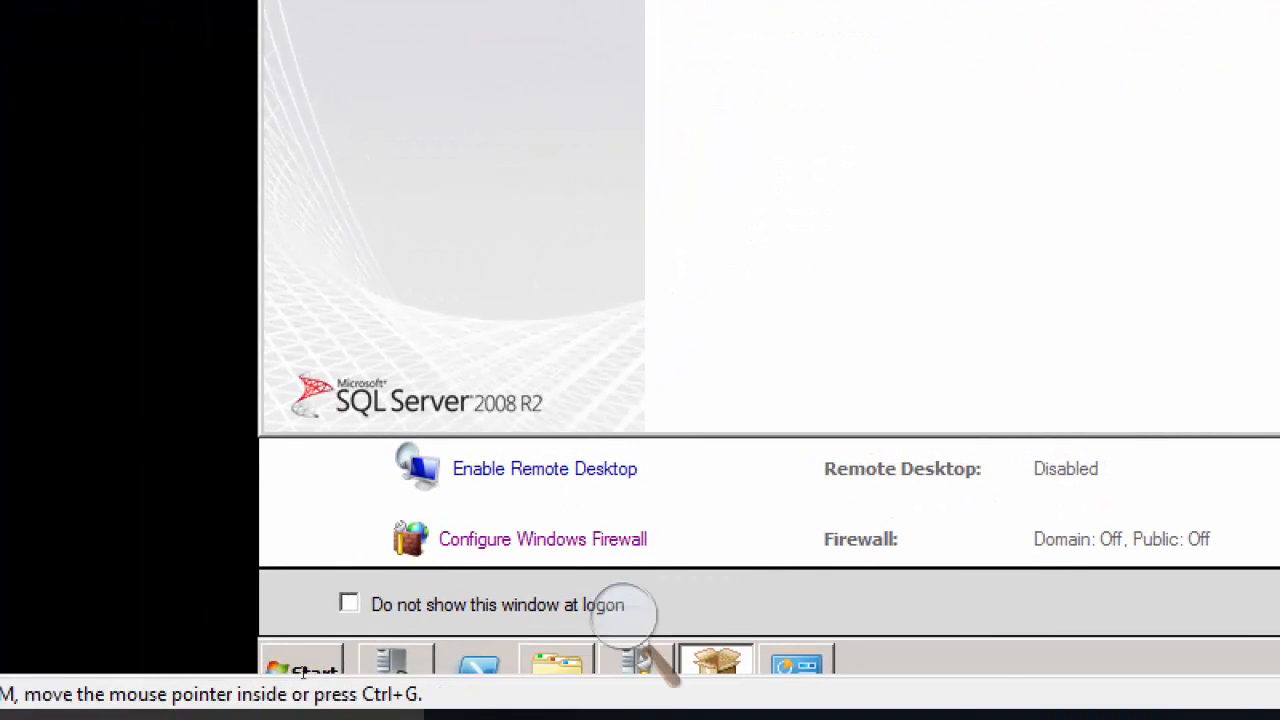
Step: Launch SQL Server Management Studio from the Microsoft SQL Server 2008 R2 program group on Server03
{"action": "left_click", "coordinate": [335, 615]}
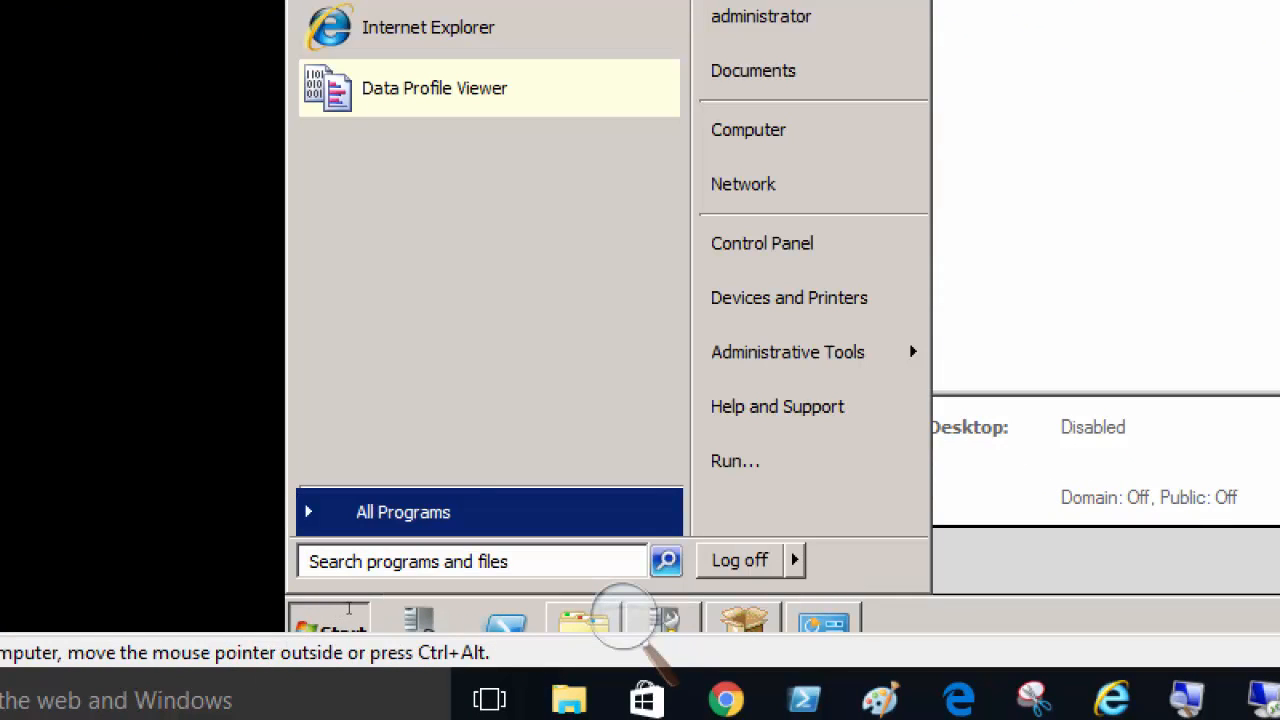
{"action": "left_click", "coordinate": [480, 511]}
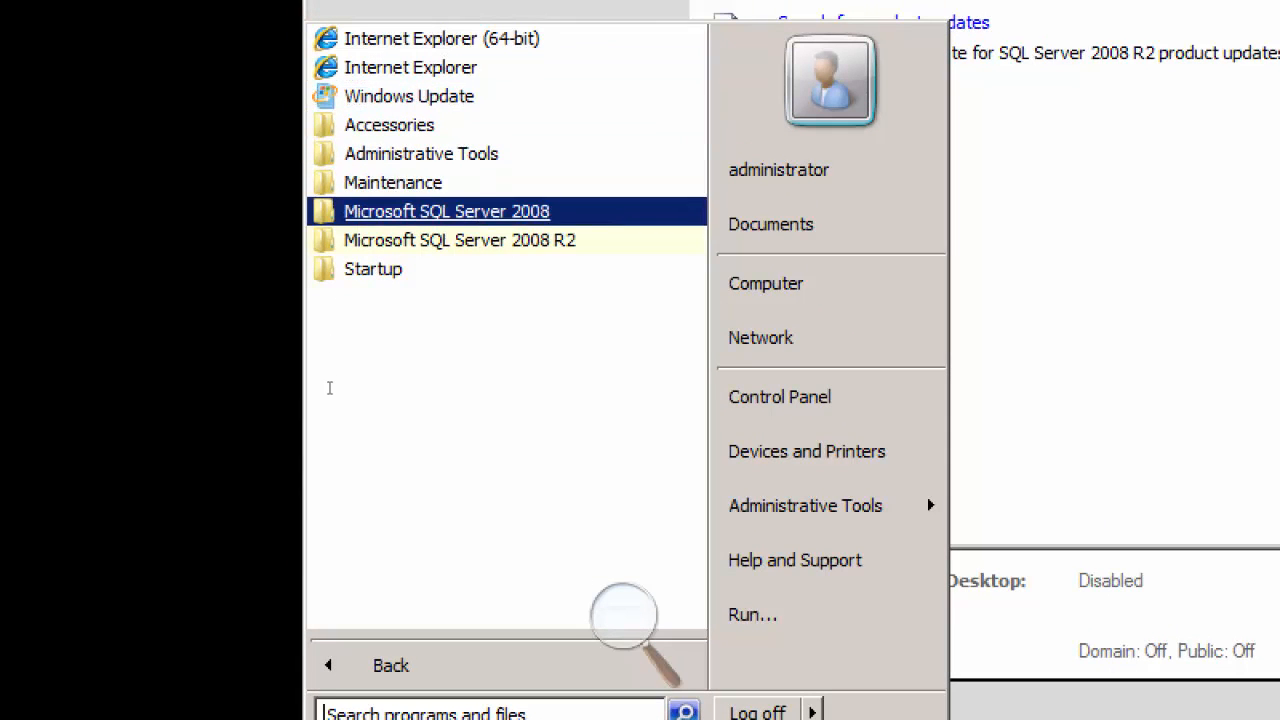
{"action": "key", "text": "Return"}
{"action": "key", "text": "Down"}
{"action": "key", "text": "Down"}
{"action": "key", "text": "Down"}
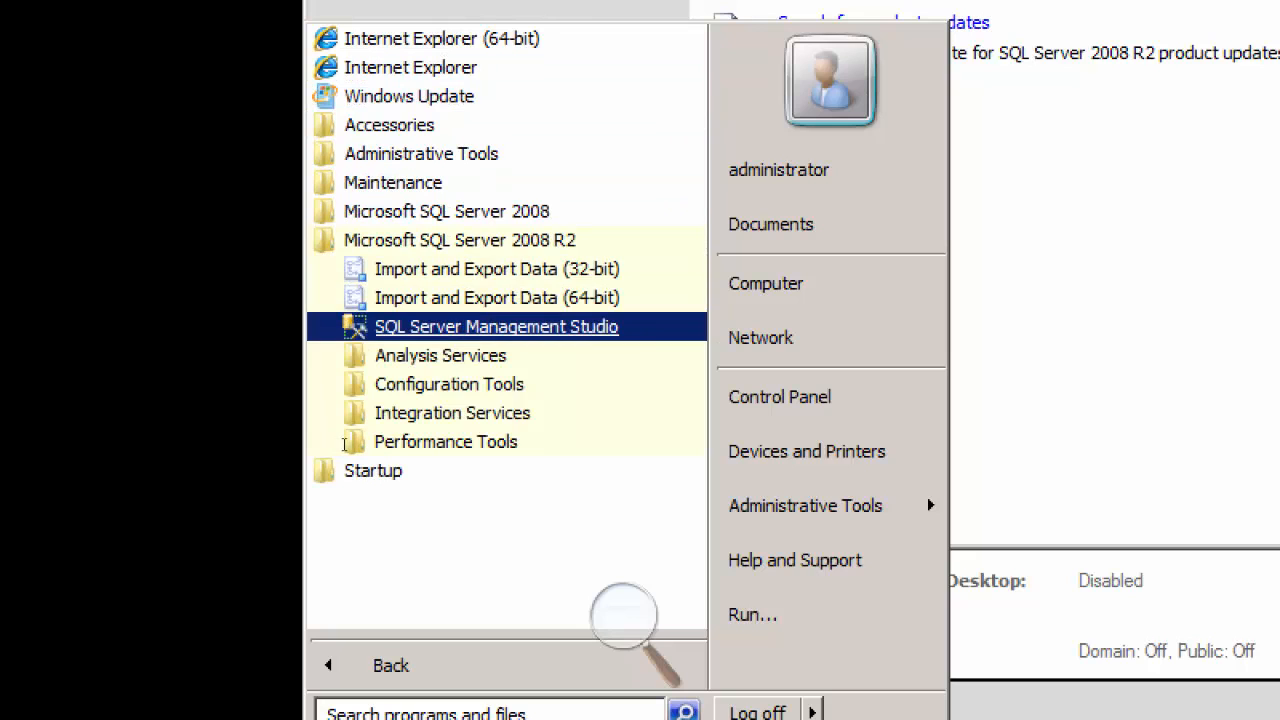
{"action": "key", "text": "Return"}
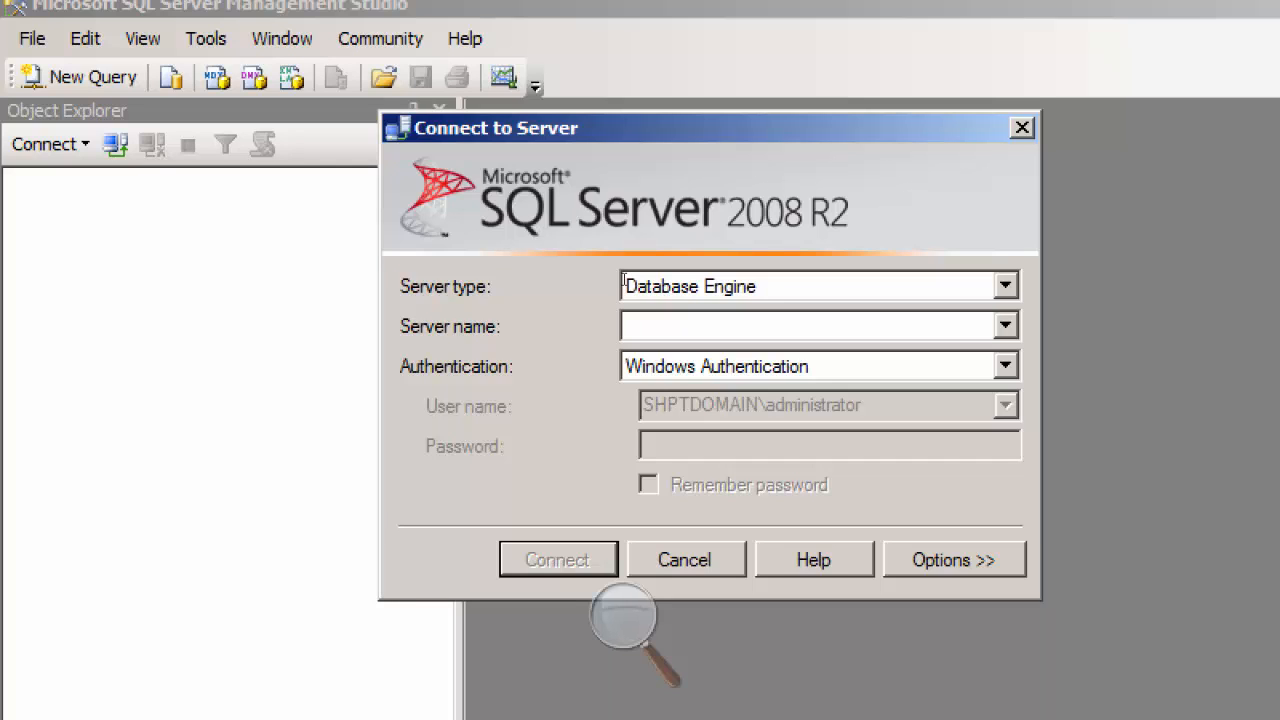
Step: Look up the server's computer name in Initial Configuration Tasks and return to the Connect to Server dialog
{"action": "type", "text": "sc"}
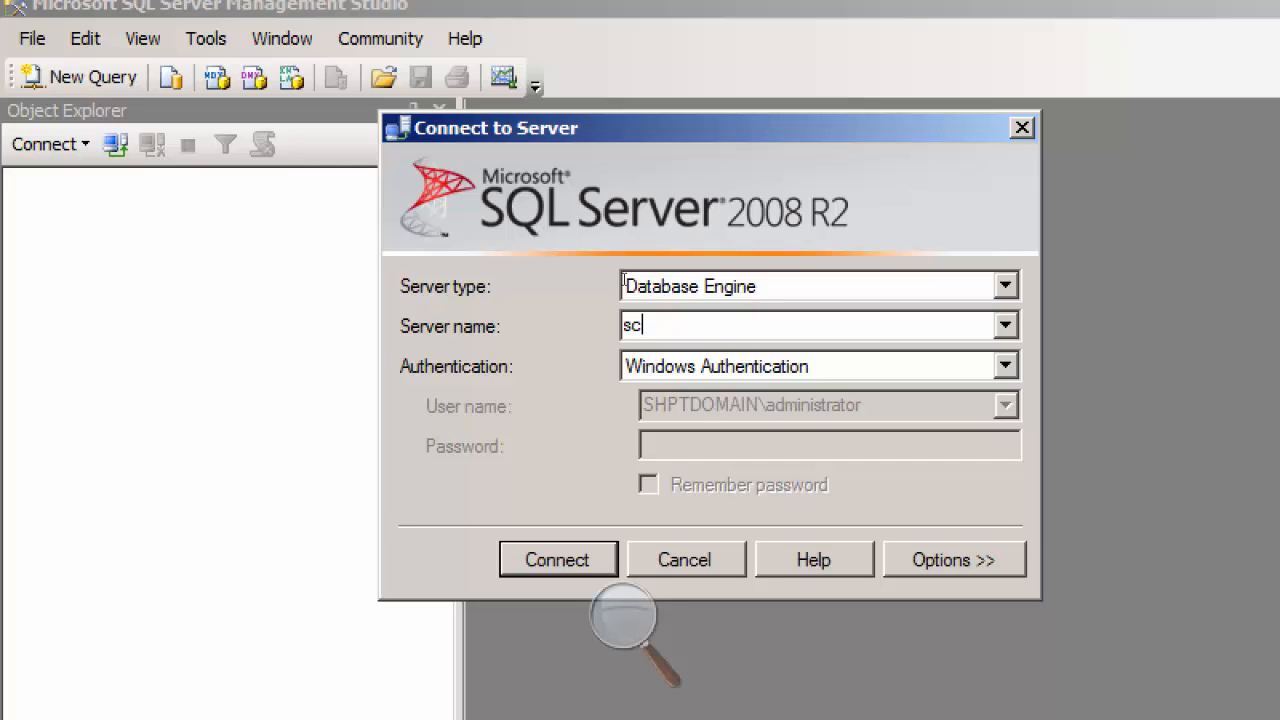
{"action": "type", "text": "h"}
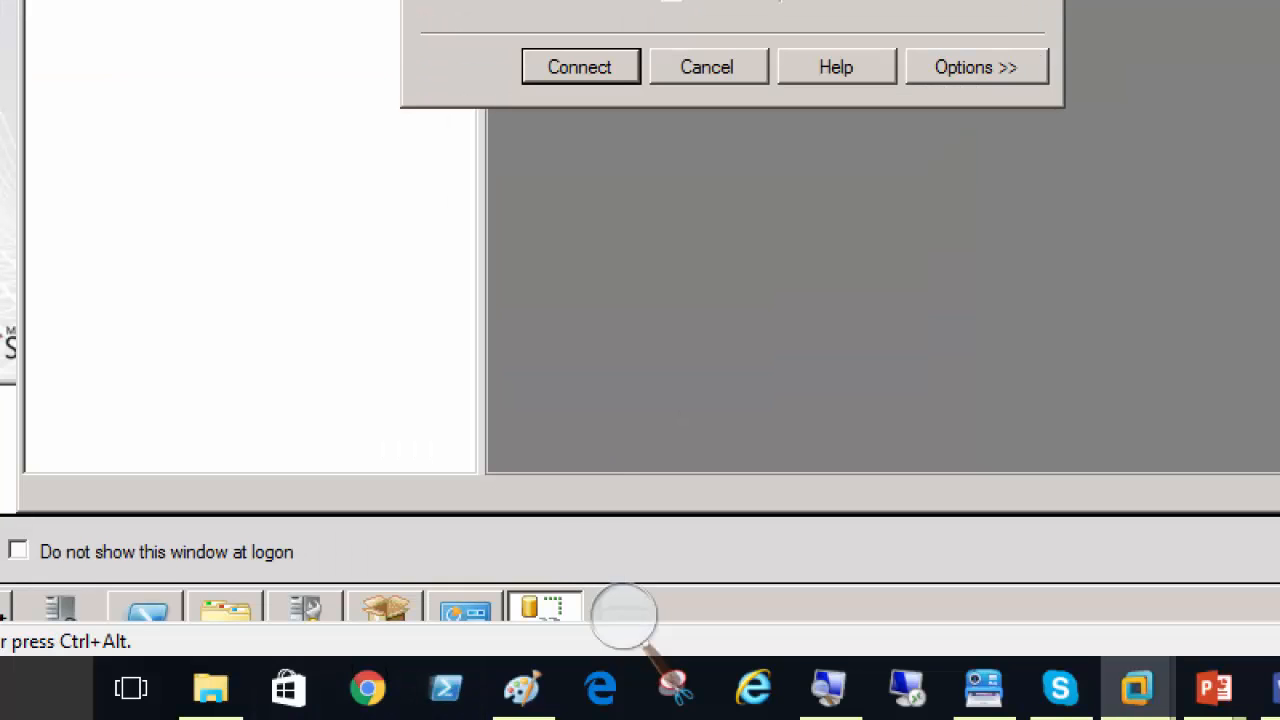
{"action": "left_click", "coordinate": [305, 607]}
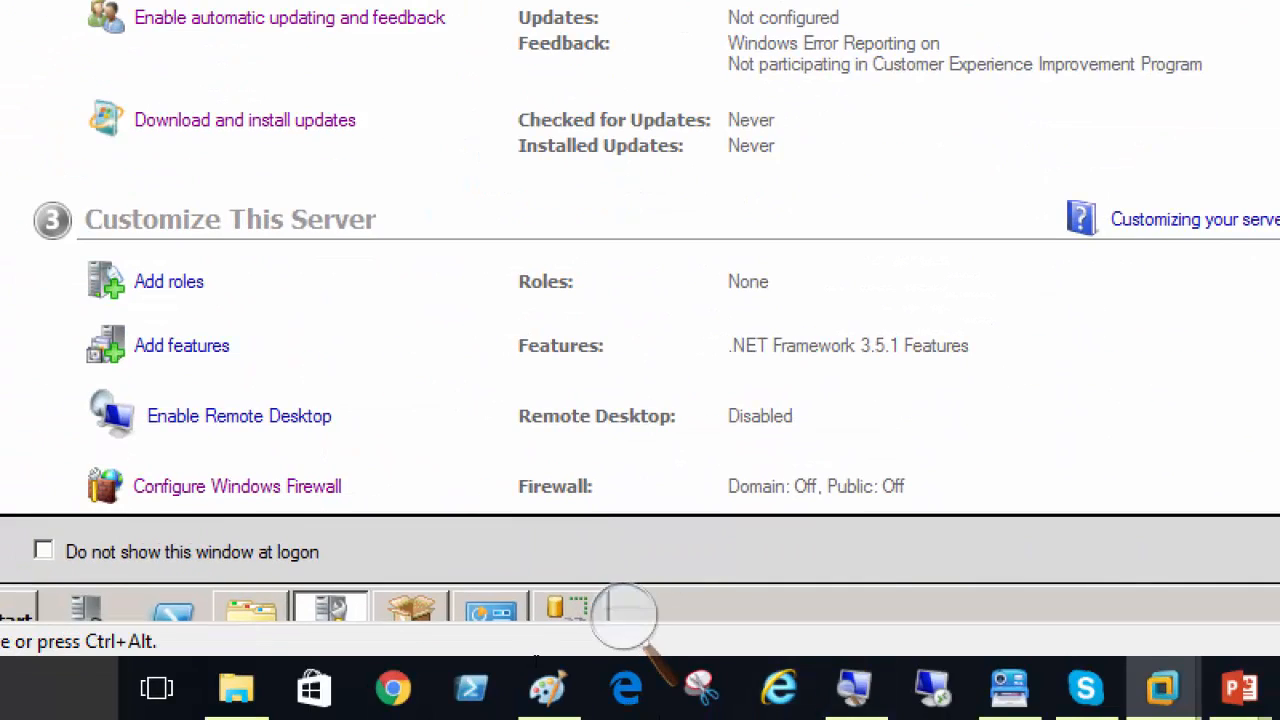
{"action": "left_click", "coordinate": [566, 608]}
{"action": "key", "text": "End"}
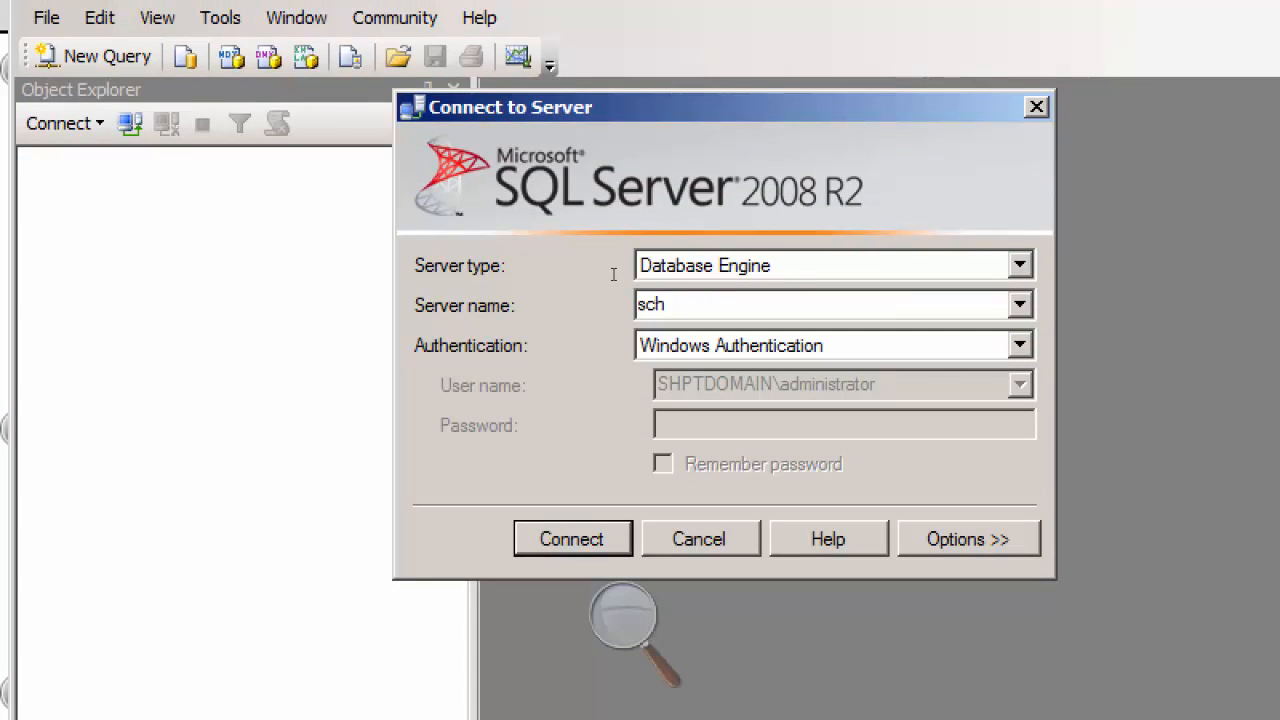
Step: Enter shptmem02 as the server name and connect to its Database Engine with Windows Authentication
{"action": "key", "text": "BackSpace"}
{"action": "key", "text": "BackSpace"}
{"action": "key", "text": "BackSpace"}
{"action": "type", "text": "sp"}
{"action": "type", "text": "h"}
{"action": "key", "text": "BackSpace"}
{"action": "key", "text": "BackSpace"}
{"action": "type", "text": "hptmem02"}
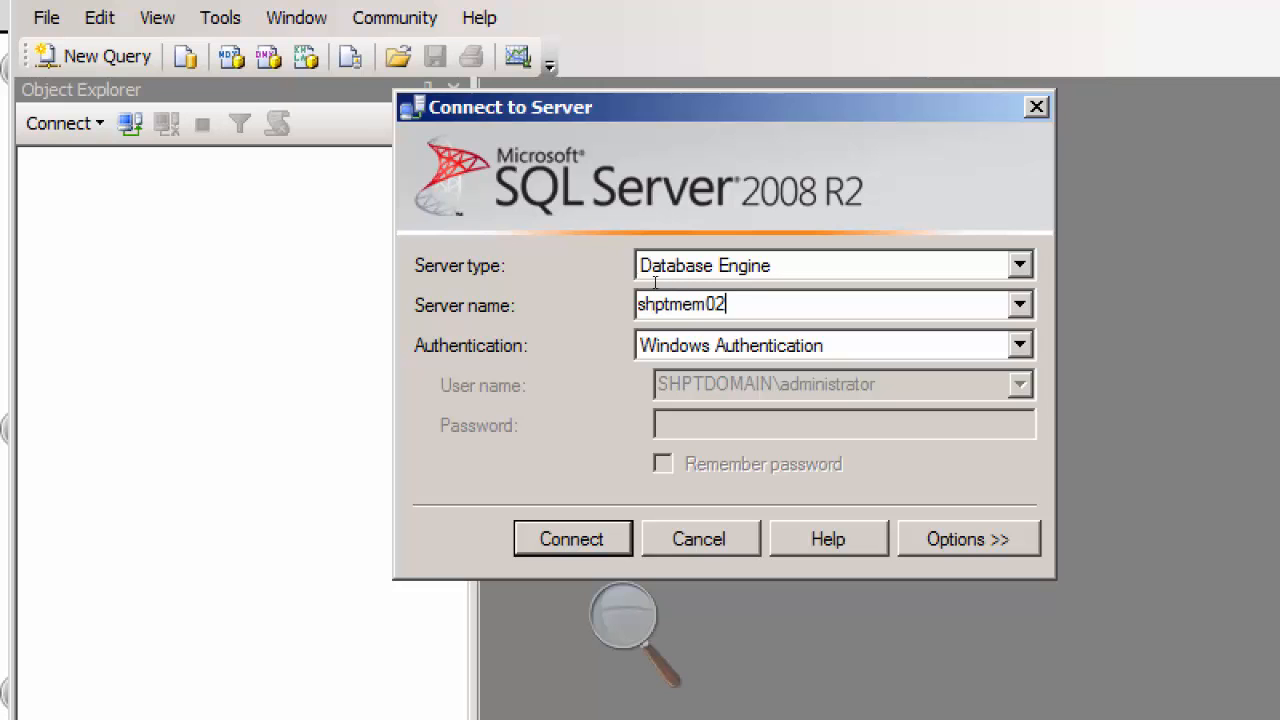
{"action": "key", "text": "Return"}
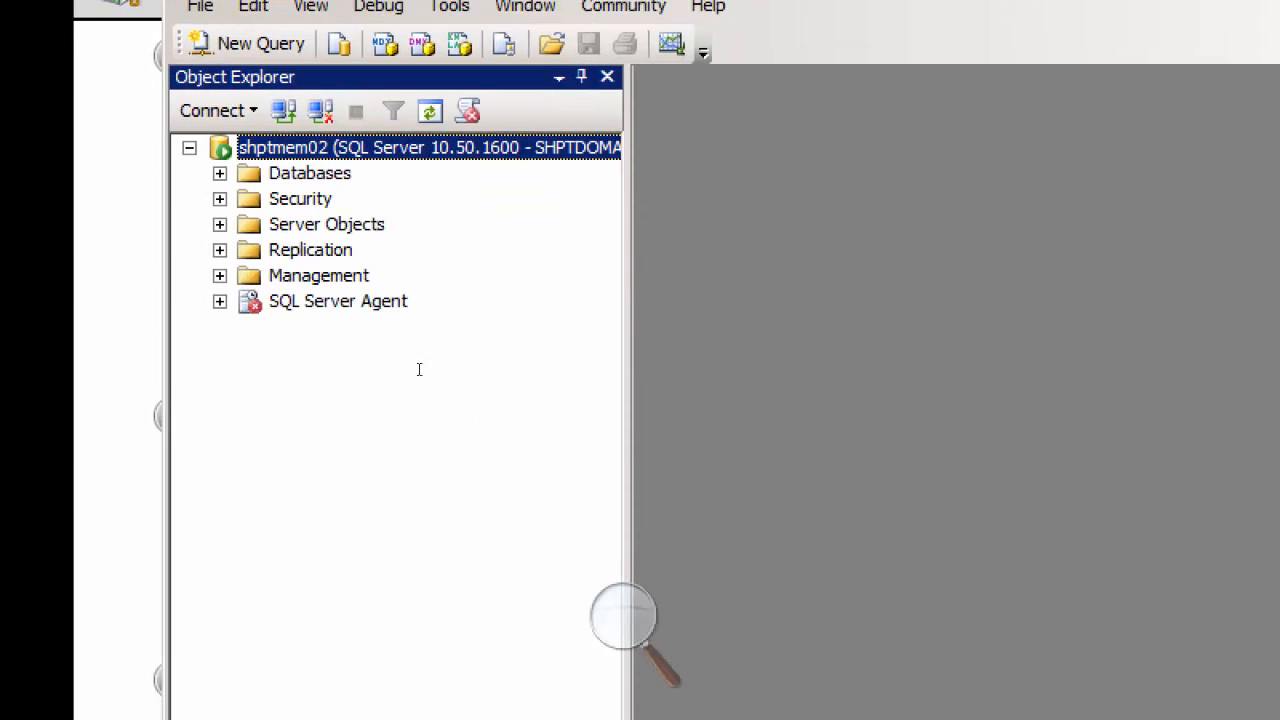
Step: Start the SQL Server Agent service on shptmem02 and confirm the start request
{"action": "left_click", "coordinate": [322, 291]}
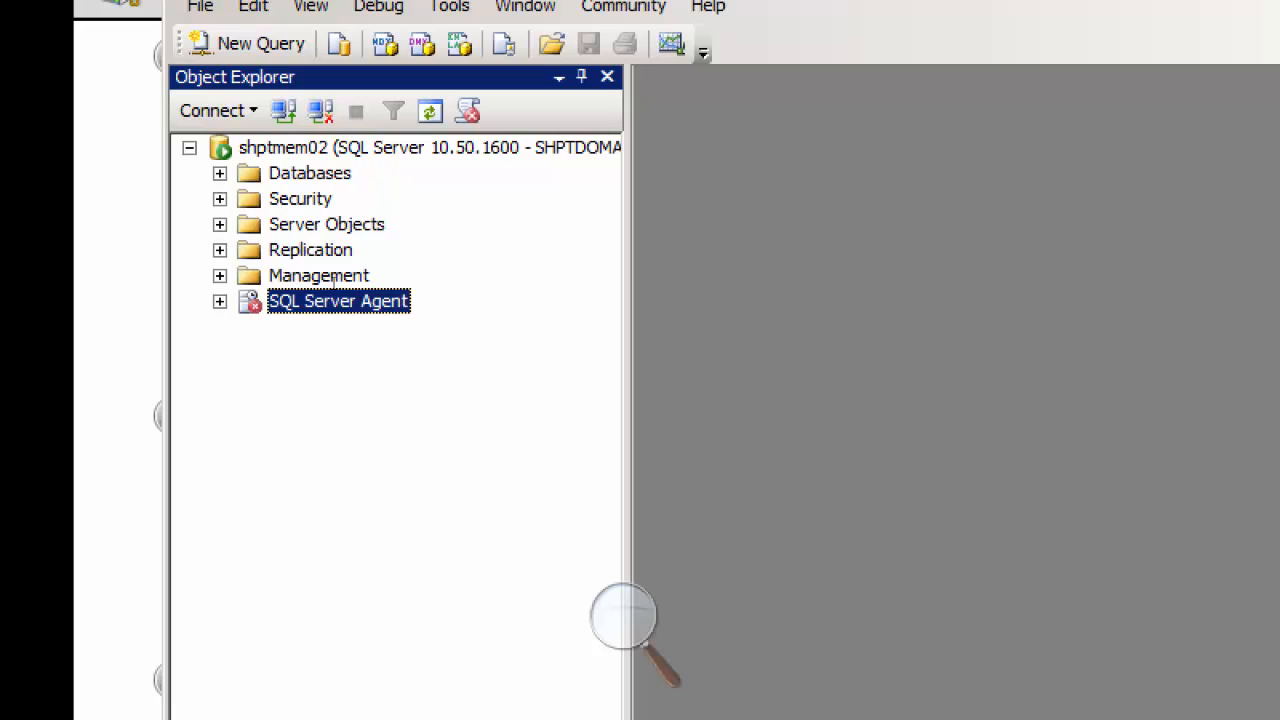
{"action": "right_click", "coordinate": [308, 300]}
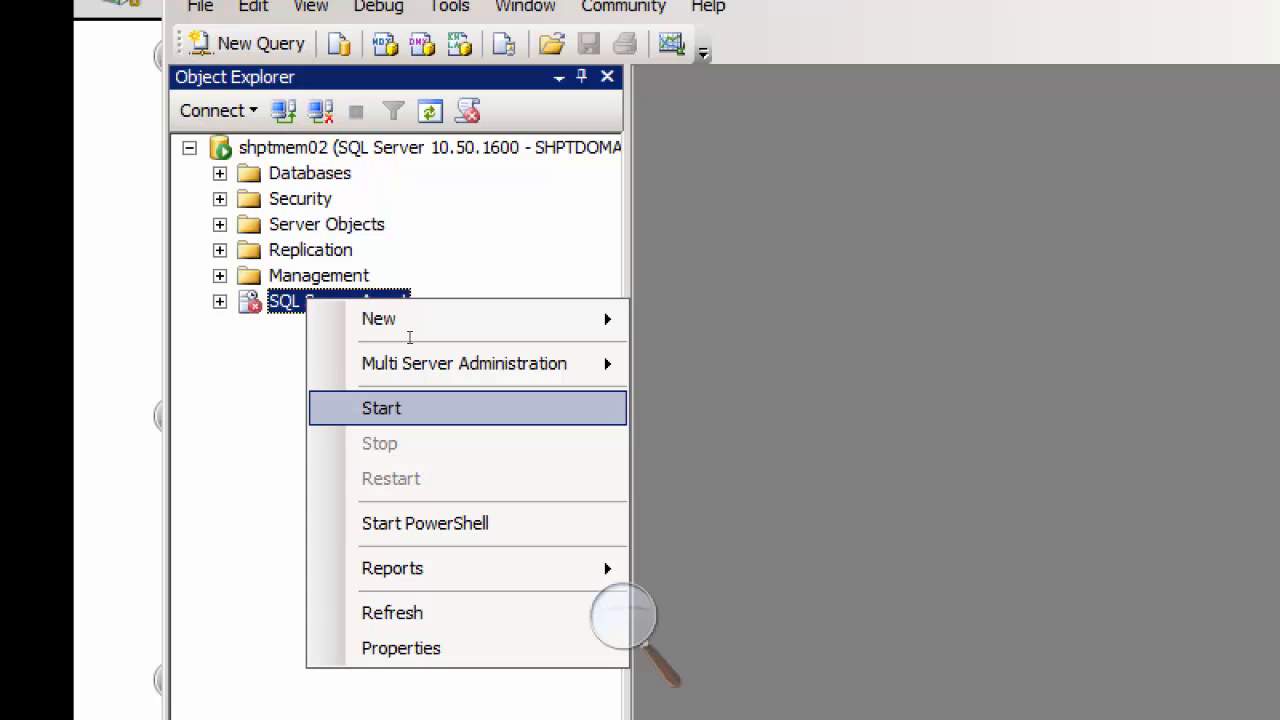
{"action": "key", "text": "Return"}
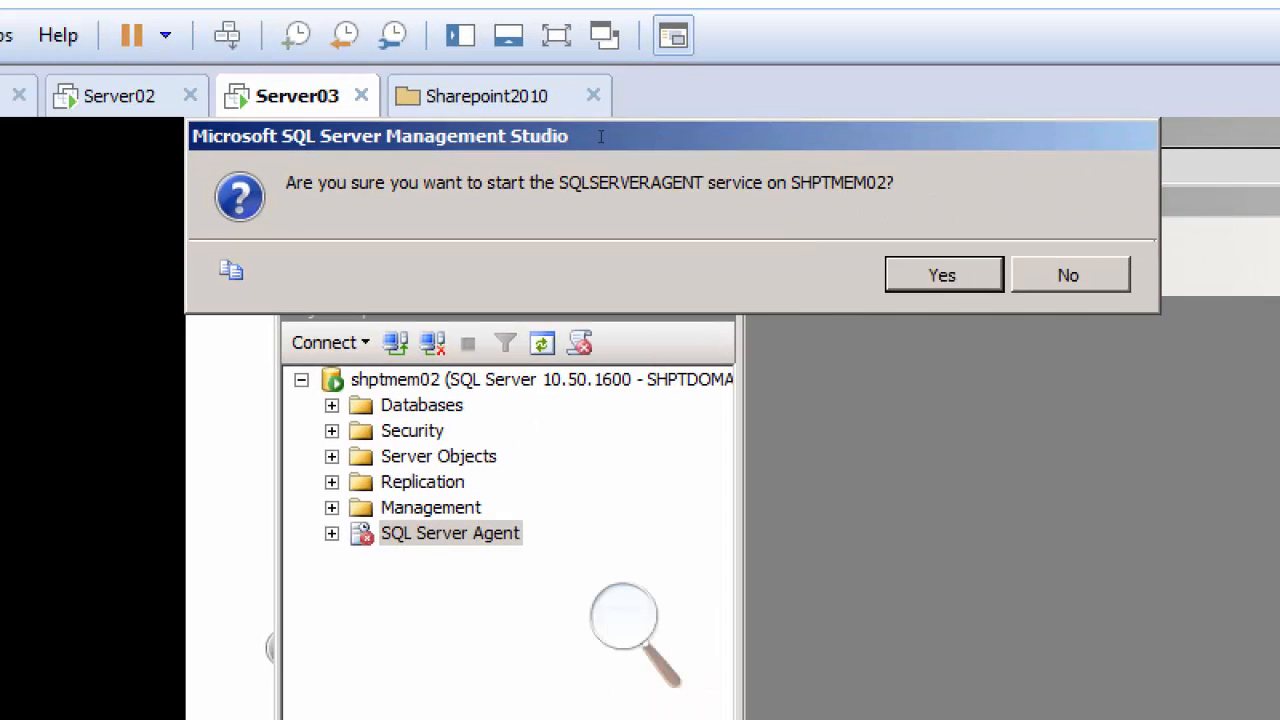
{"action": "key", "text": "Return"}
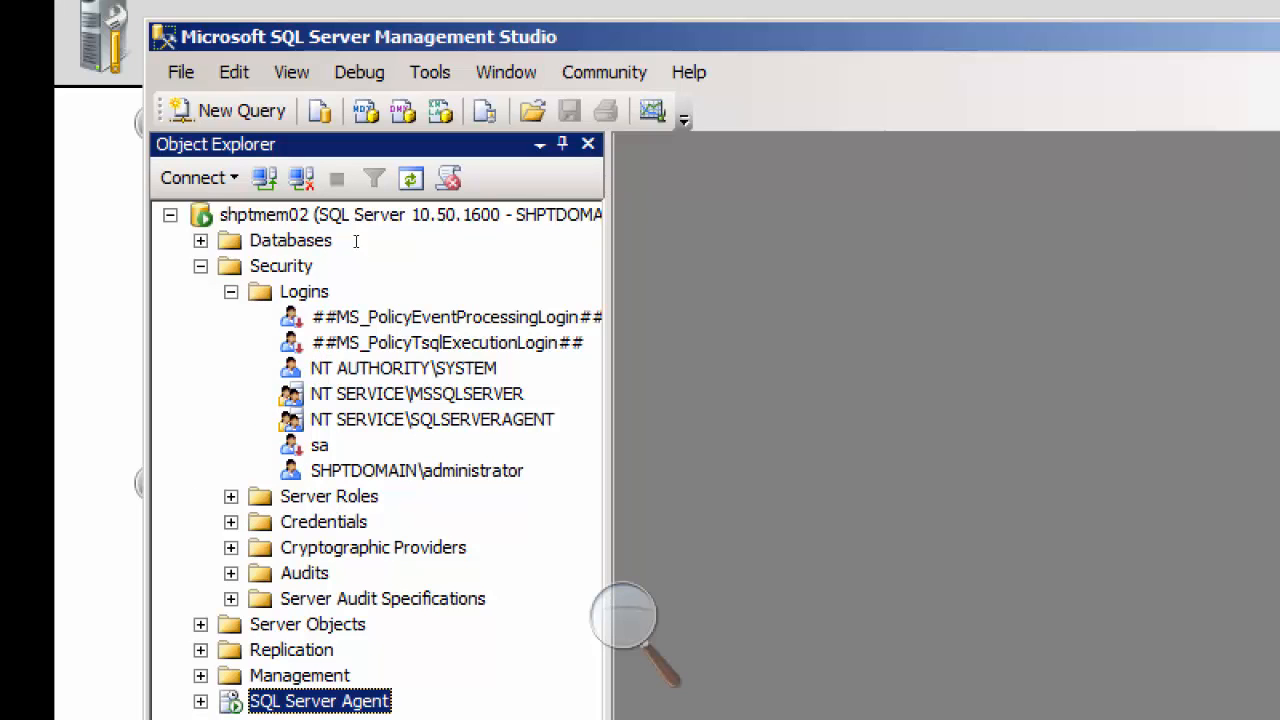
Step: Review the server roles of the SHPTDOMAIN\administrator login, keep sysadmin ticked and accept the login properties
{"action": "left_click", "coordinate": [418, 470]}
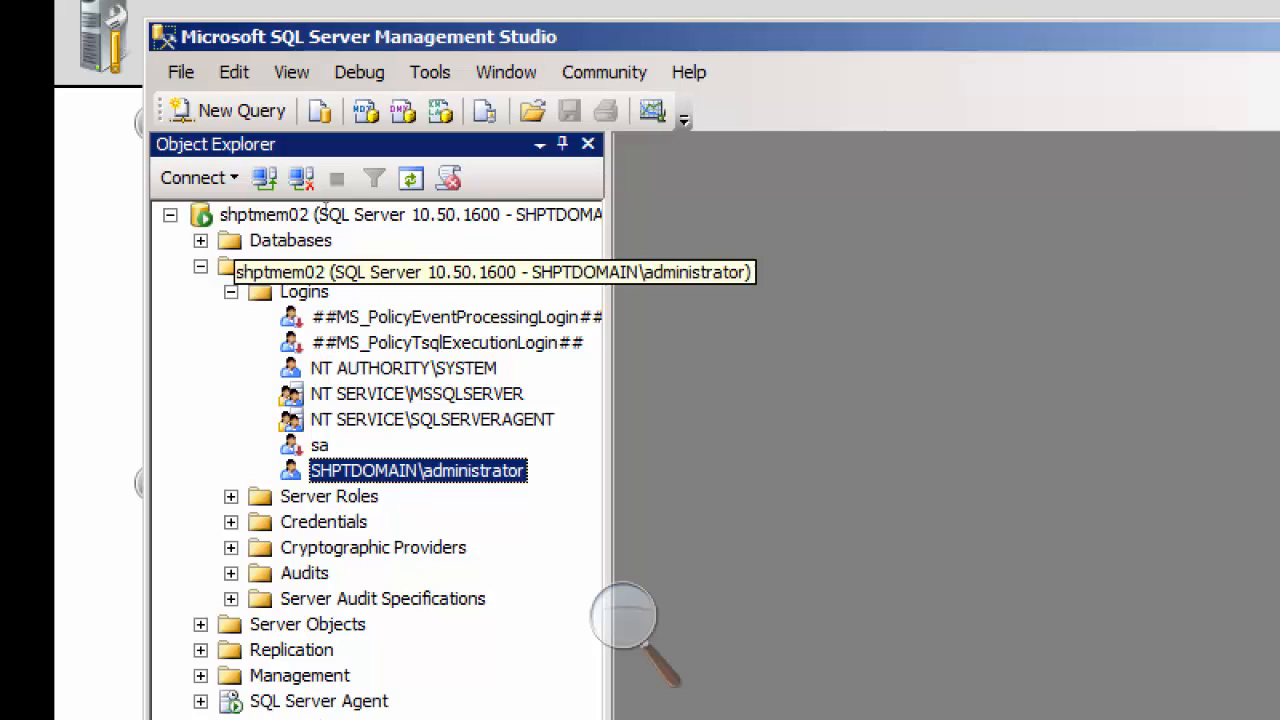
{"action": "left_click", "coordinate": [282, 265]}
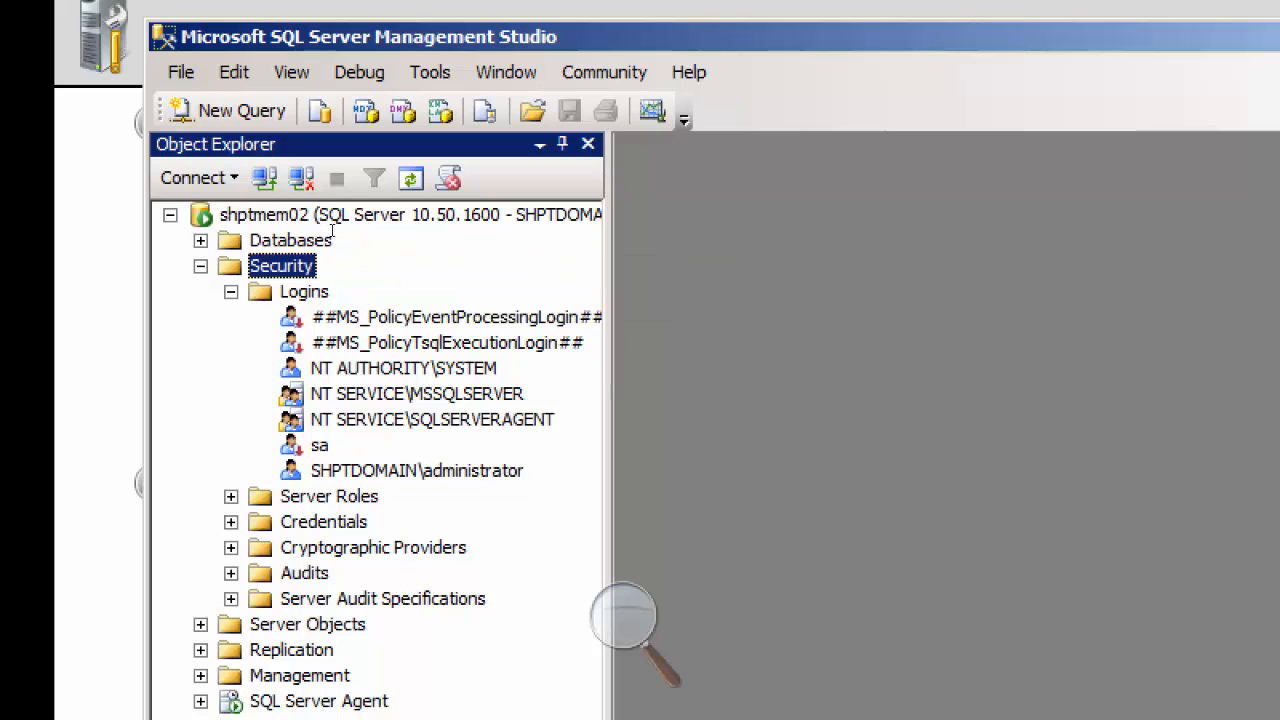
{"action": "left_click", "coordinate": [306, 291]}
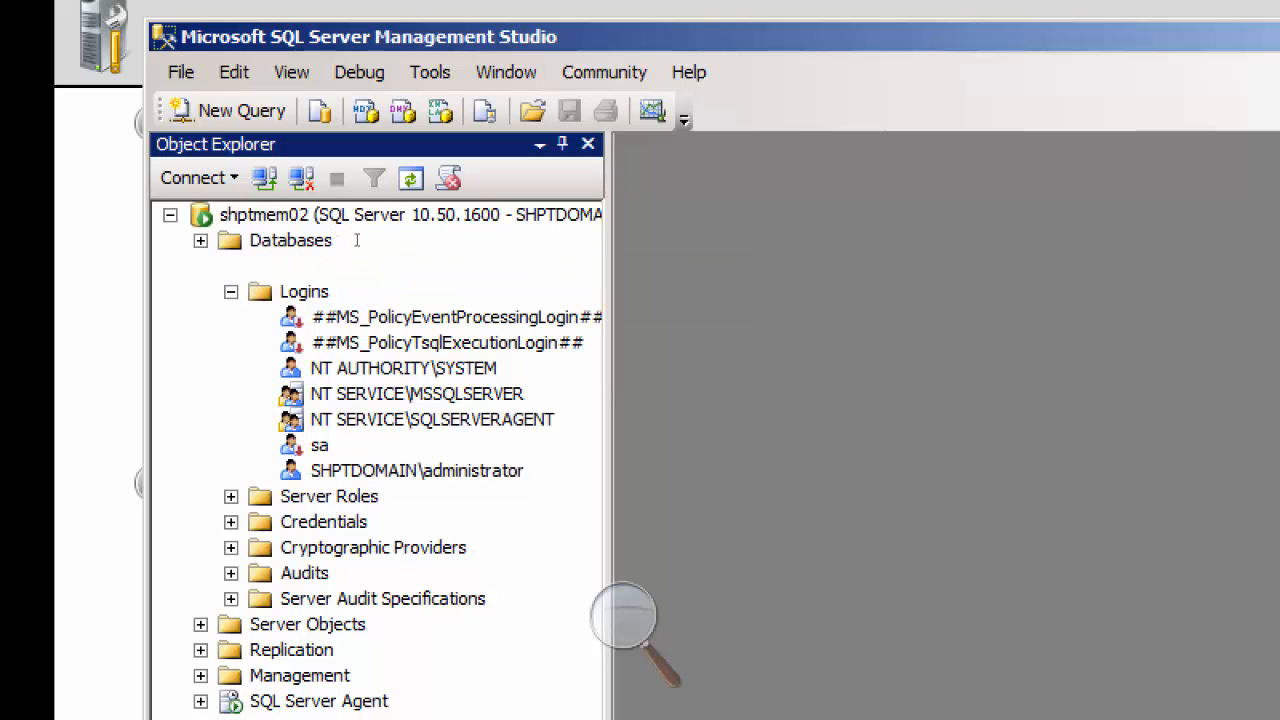
{"action": "left_click", "coordinate": [418, 470]}
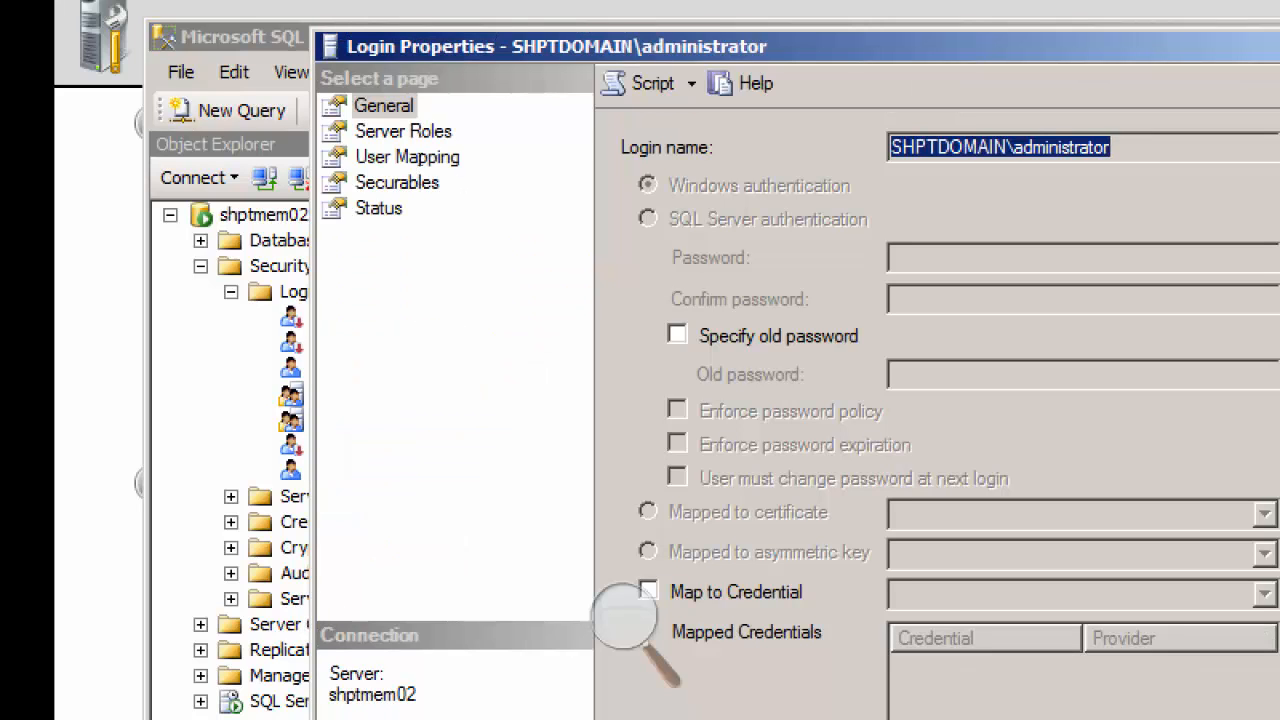
{"action": "left_click", "coordinate": [410, 131]}
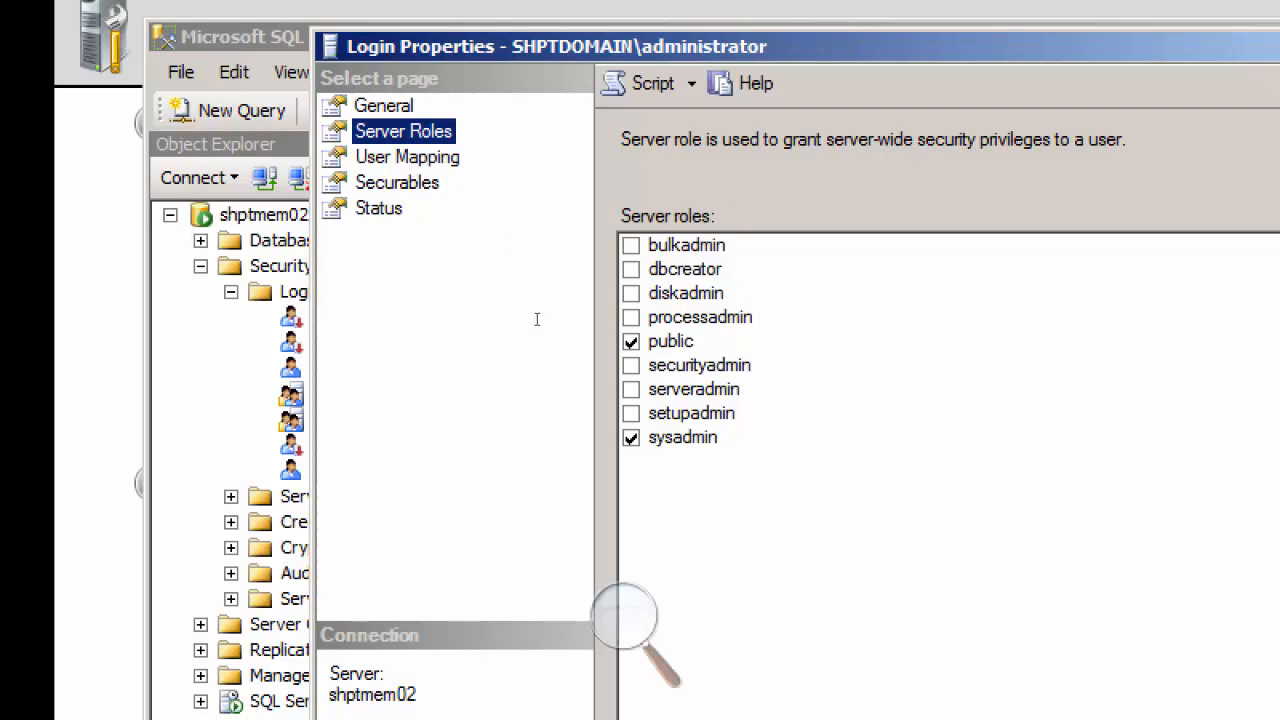
{"action": "left_click", "coordinate": [631, 438]}
{"action": "key", "text": "space"}
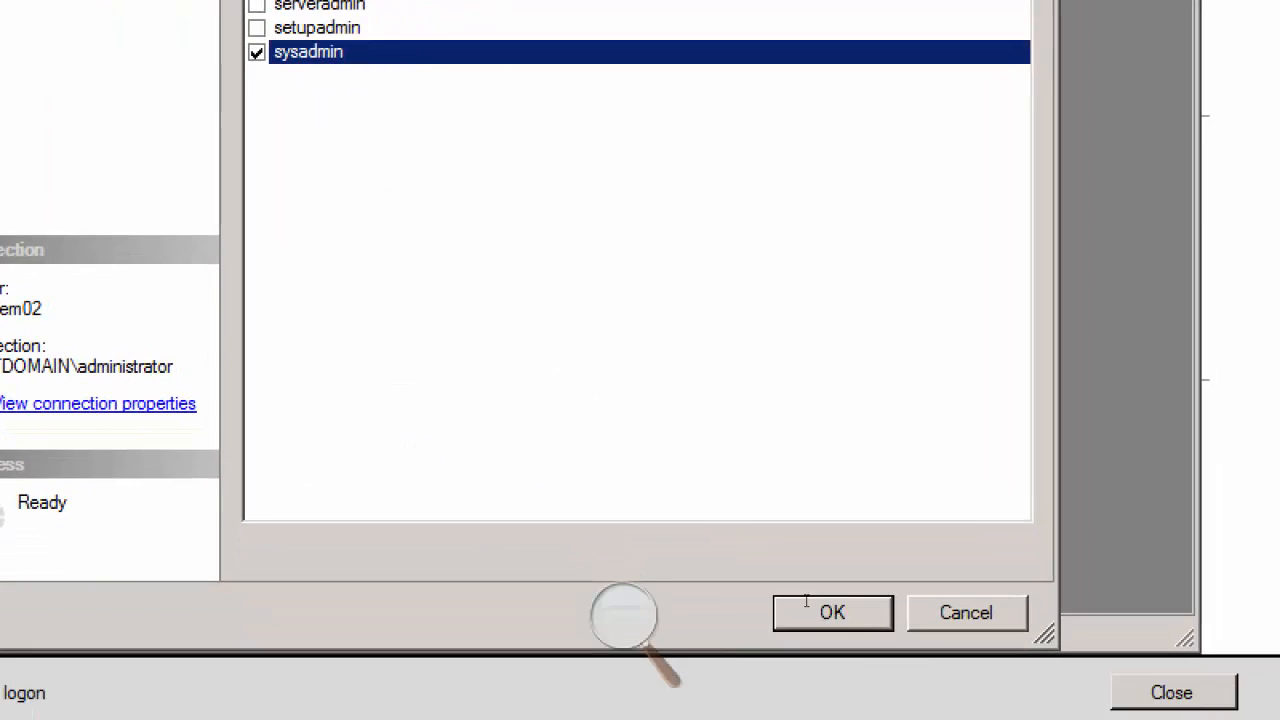
{"action": "left_click", "coordinate": [807, 600]}
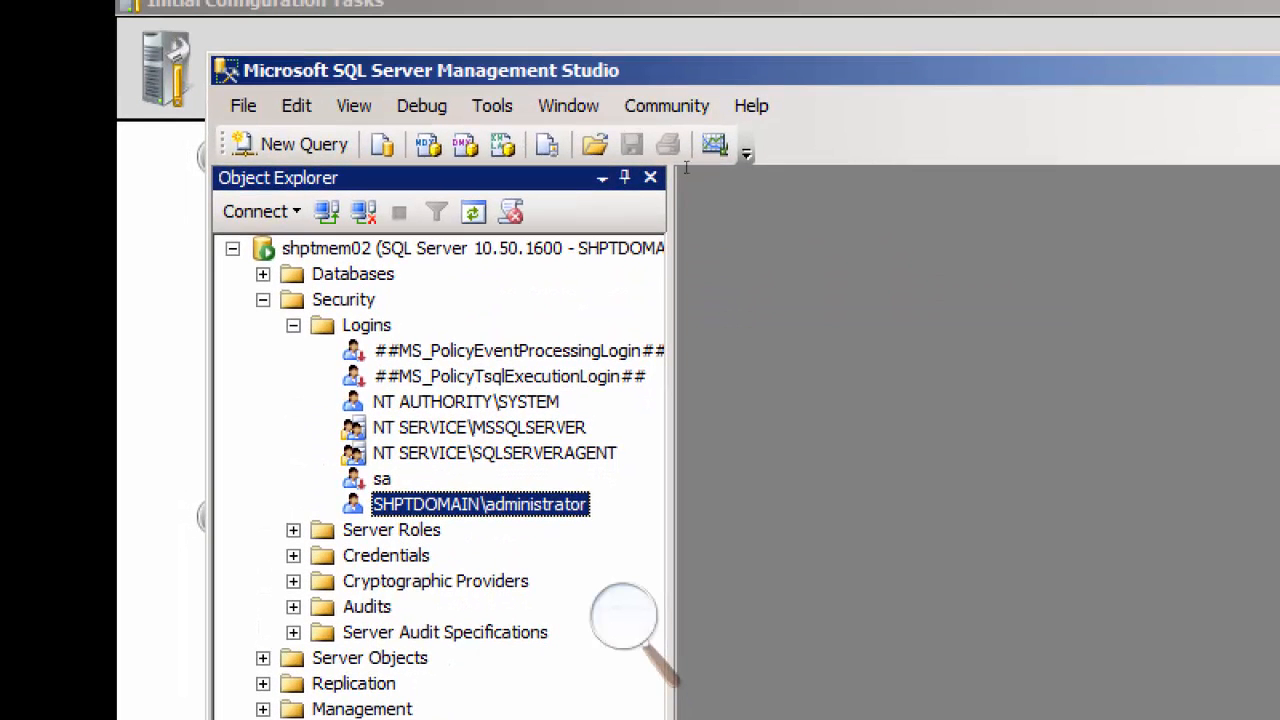
Step: Check the remote connection settings in the shptmem02 server properties and accept the dialog with remote connections allowed
{"action": "key", "text": "Up"}
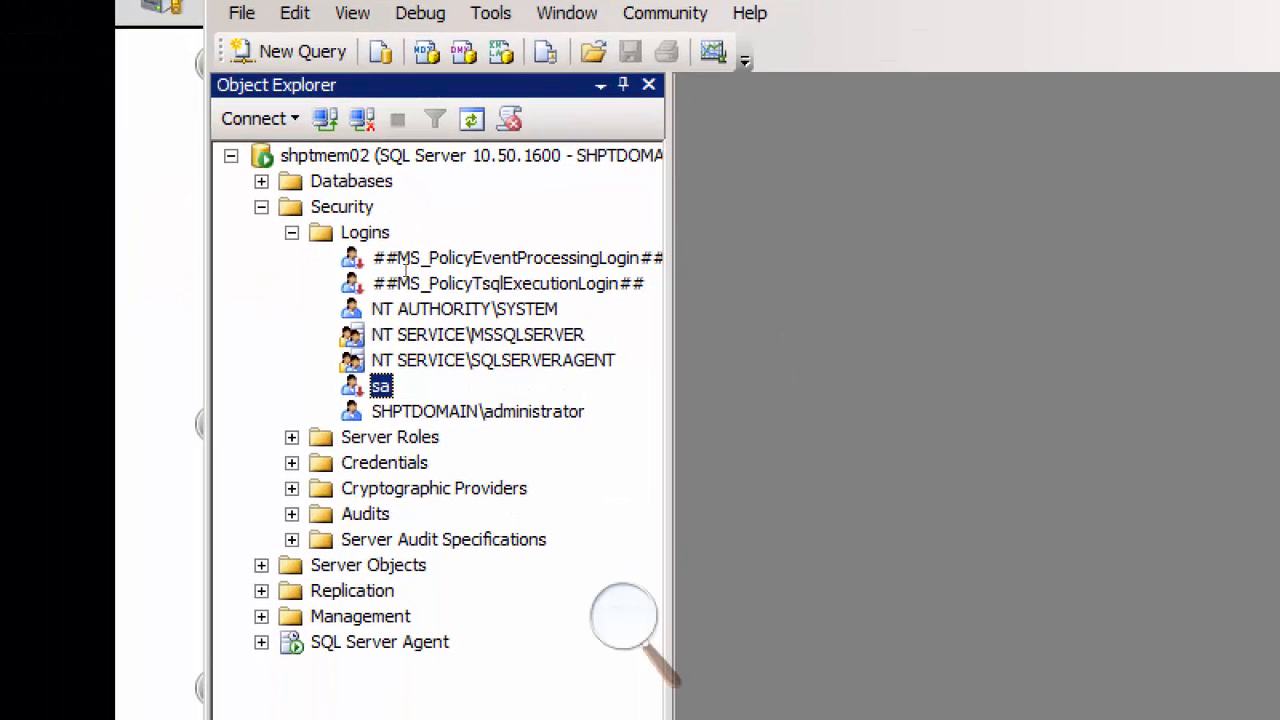
{"action": "left_click", "coordinate": [501, 157]}
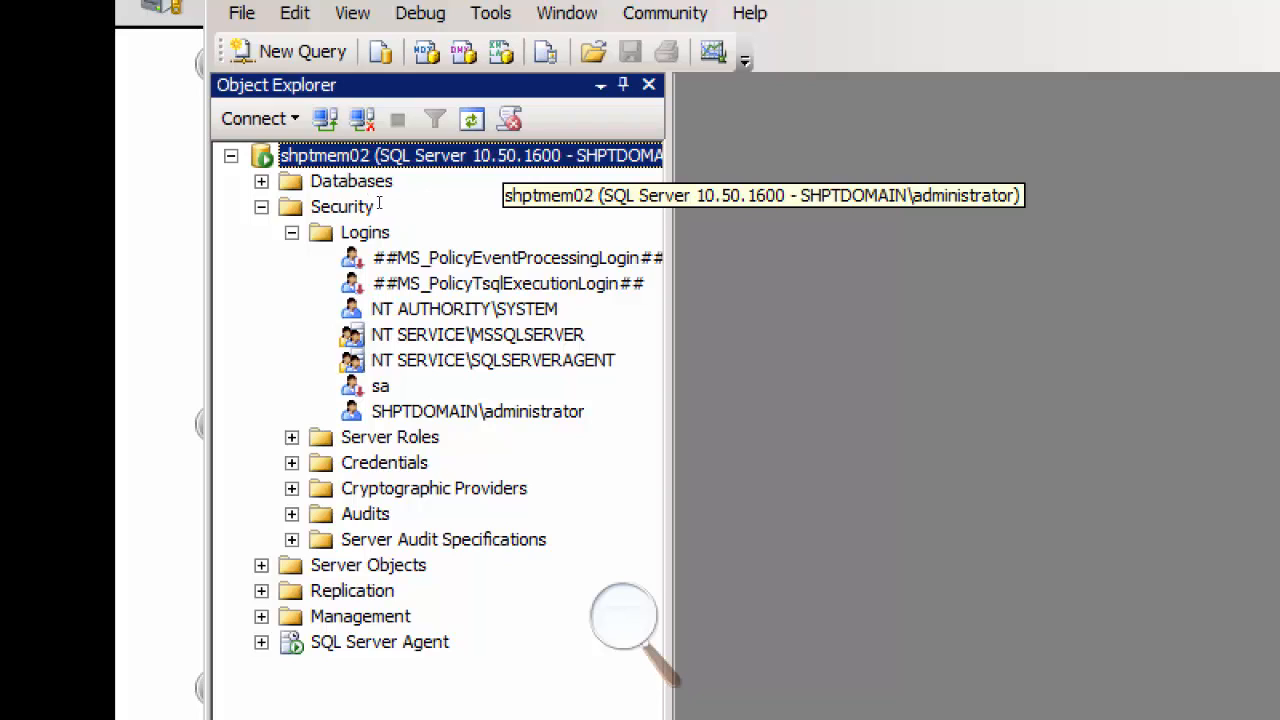
{"action": "right_click", "coordinate": [428, 156]}
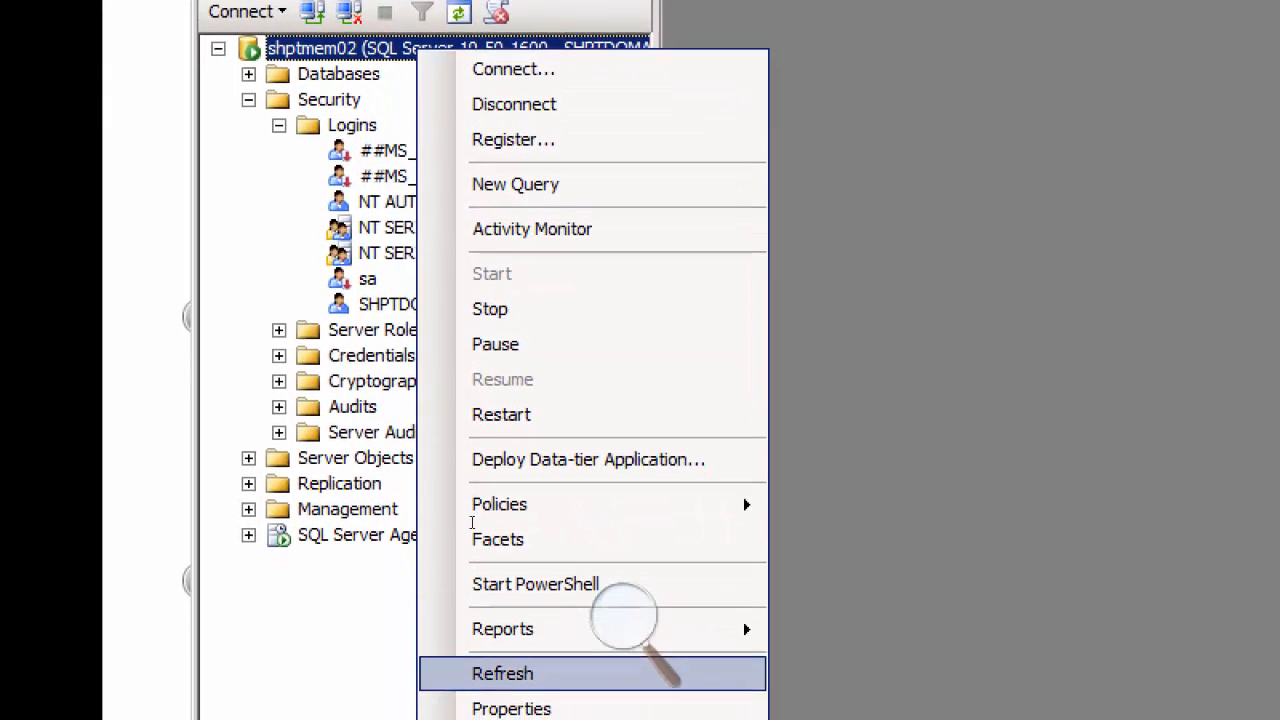
{"action": "left_click", "coordinate": [678, 684]}
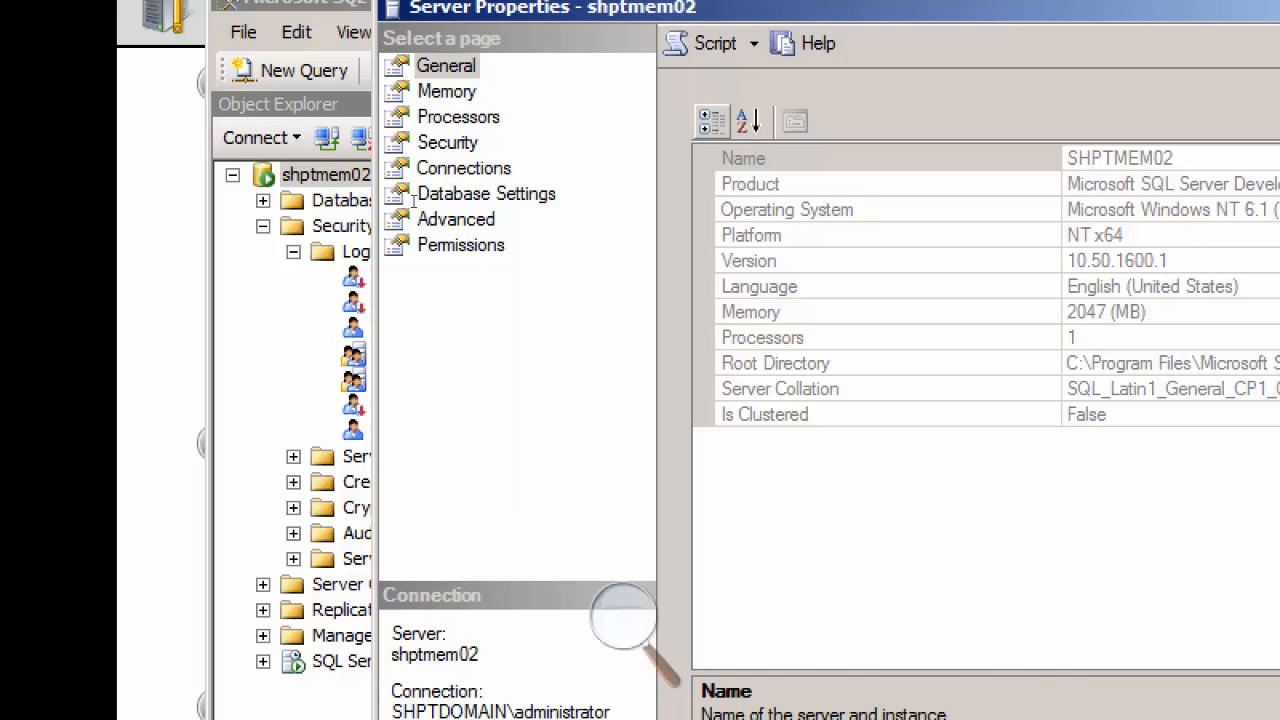
{"action": "left_click", "coordinate": [440, 169]}
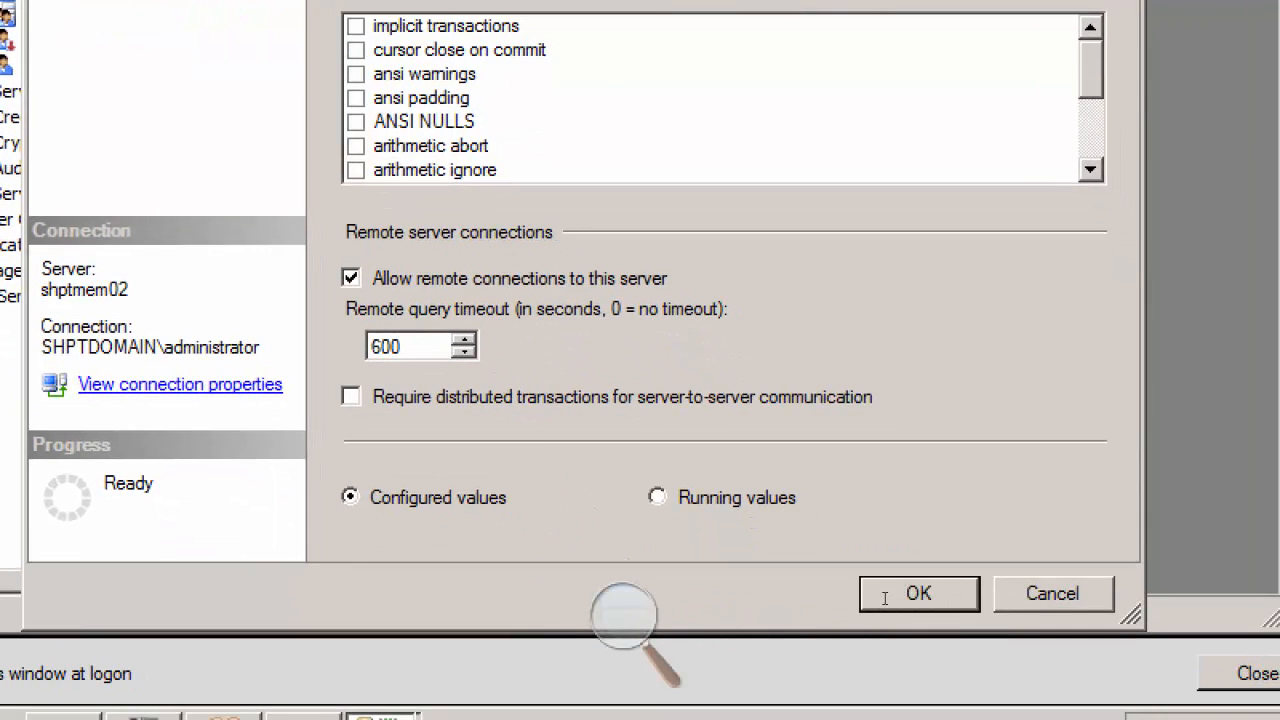
{"action": "left_click", "coordinate": [884, 598]}
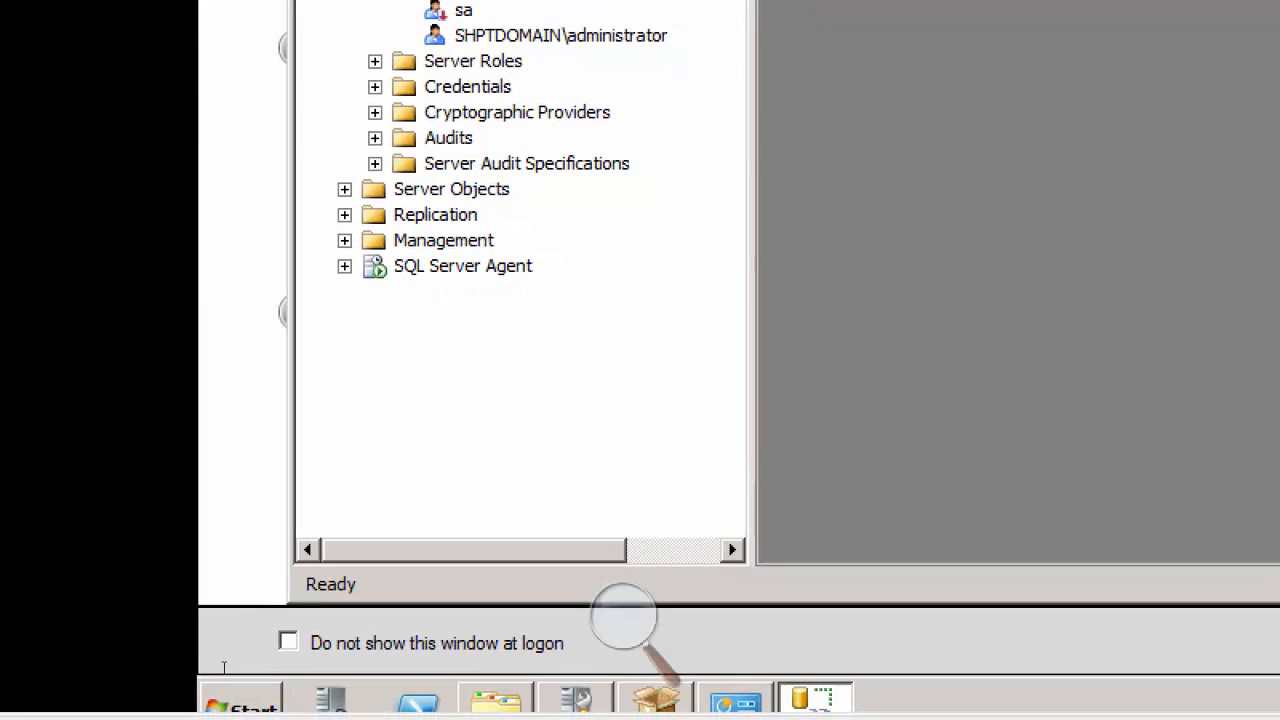
Step: Open SQL Server Configuration Manager from the Microsoft SQL Server 2008 R2 Configuration Tools on Server03
{"action": "left_click", "coordinate": [242, 700]}
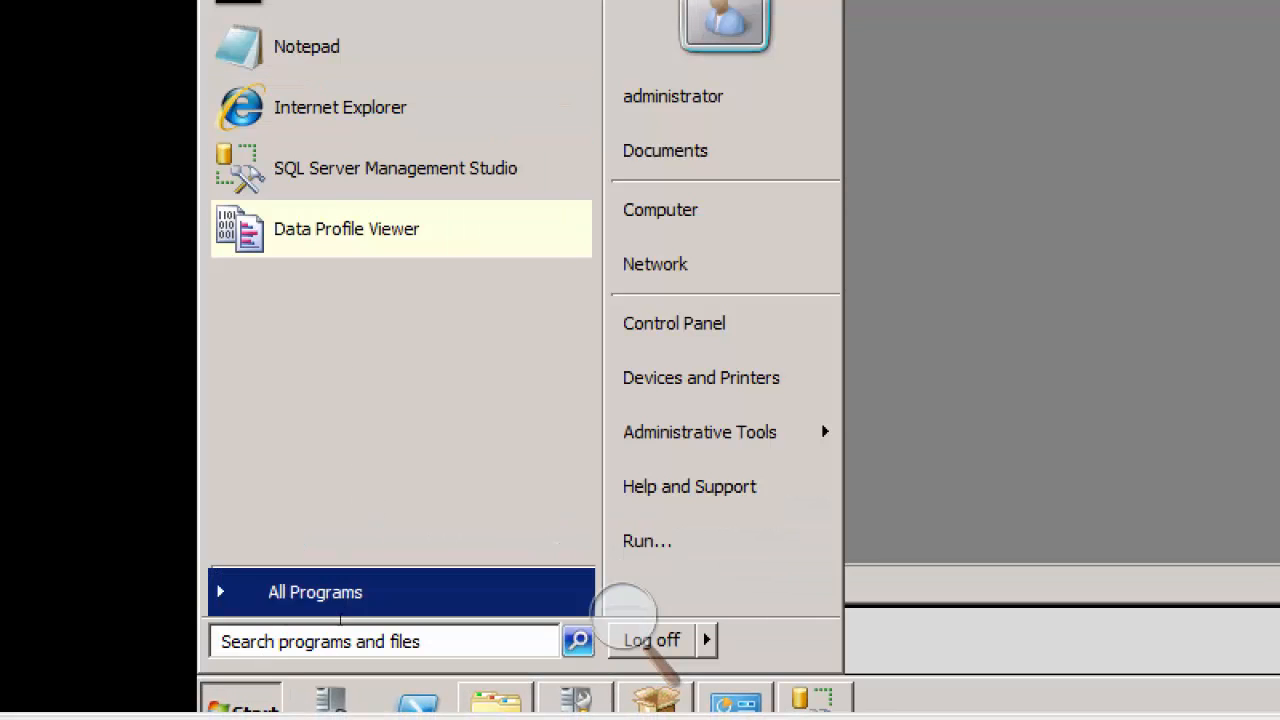
{"action": "left_click", "coordinate": [346, 611]}
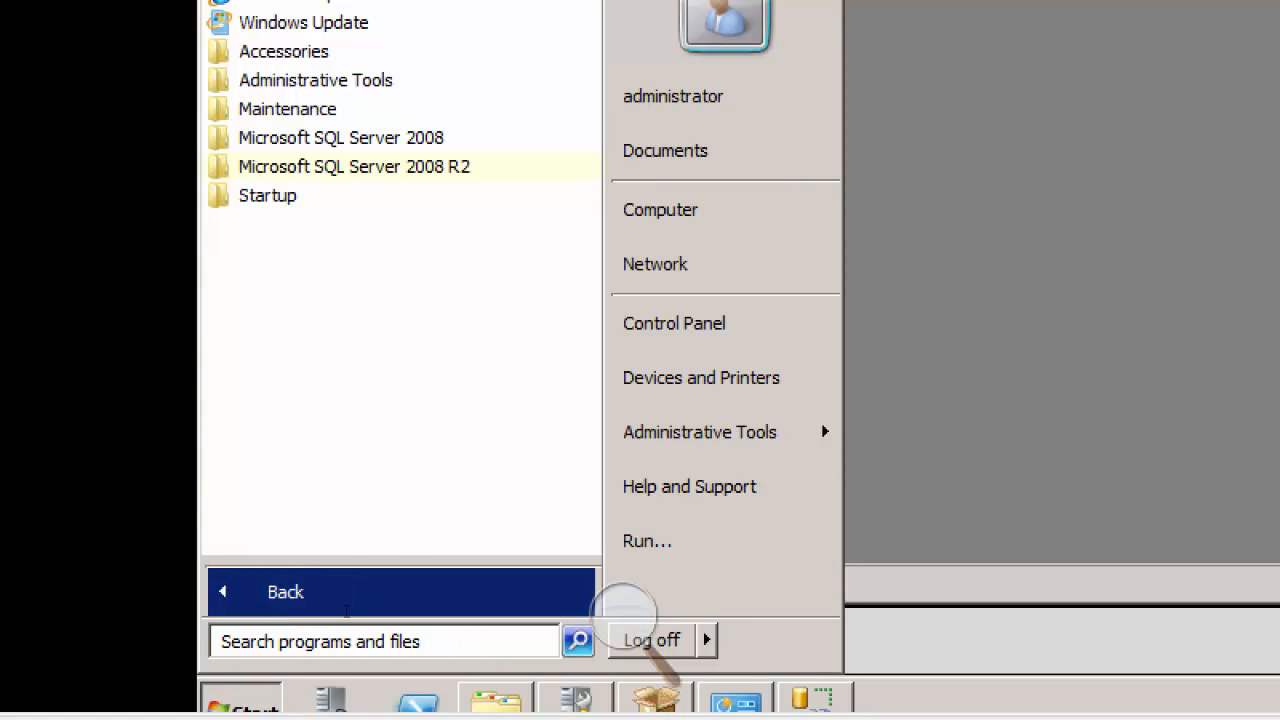
{"action": "key", "text": "Return"}
{"action": "key", "text": "Down"}
{"action": "key", "text": "Down"}
{"action": "key", "text": "Down"}
{"action": "key", "text": "Down"}
{"action": "key", "text": "Down"}
{"action": "key", "text": "Down"}
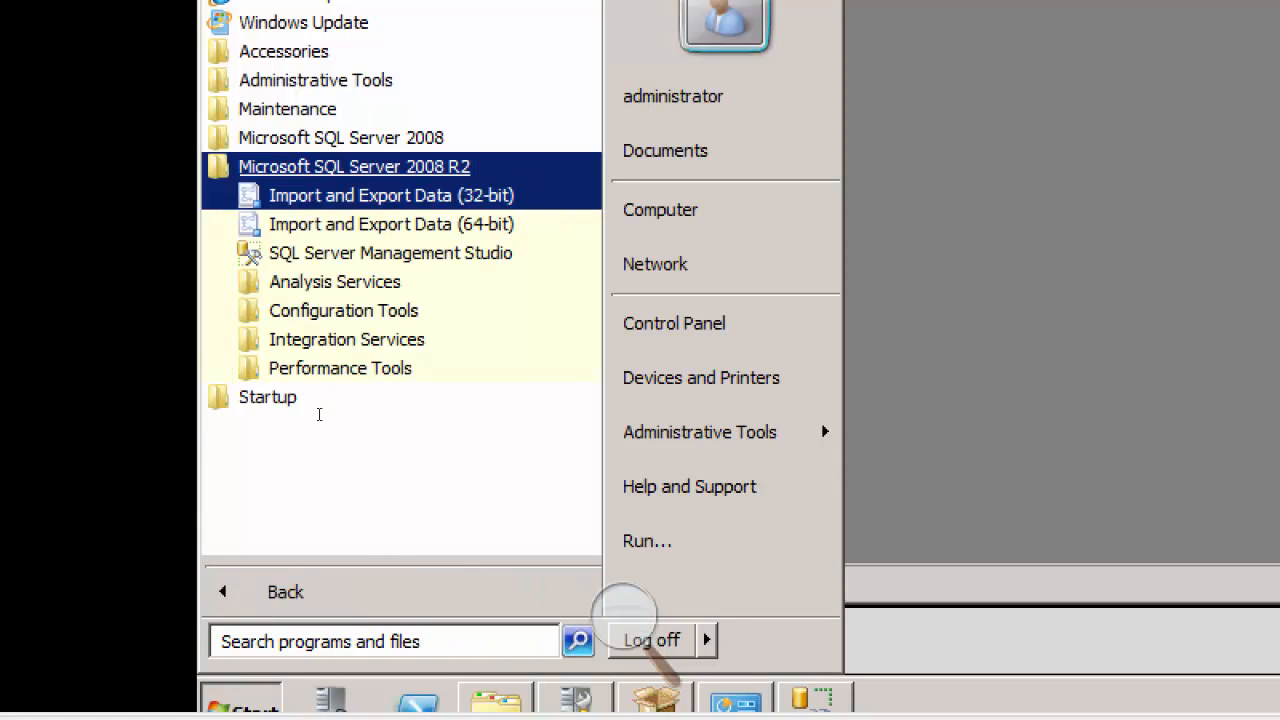
{"action": "key", "text": "Up"}
{"action": "key", "text": "Return"}
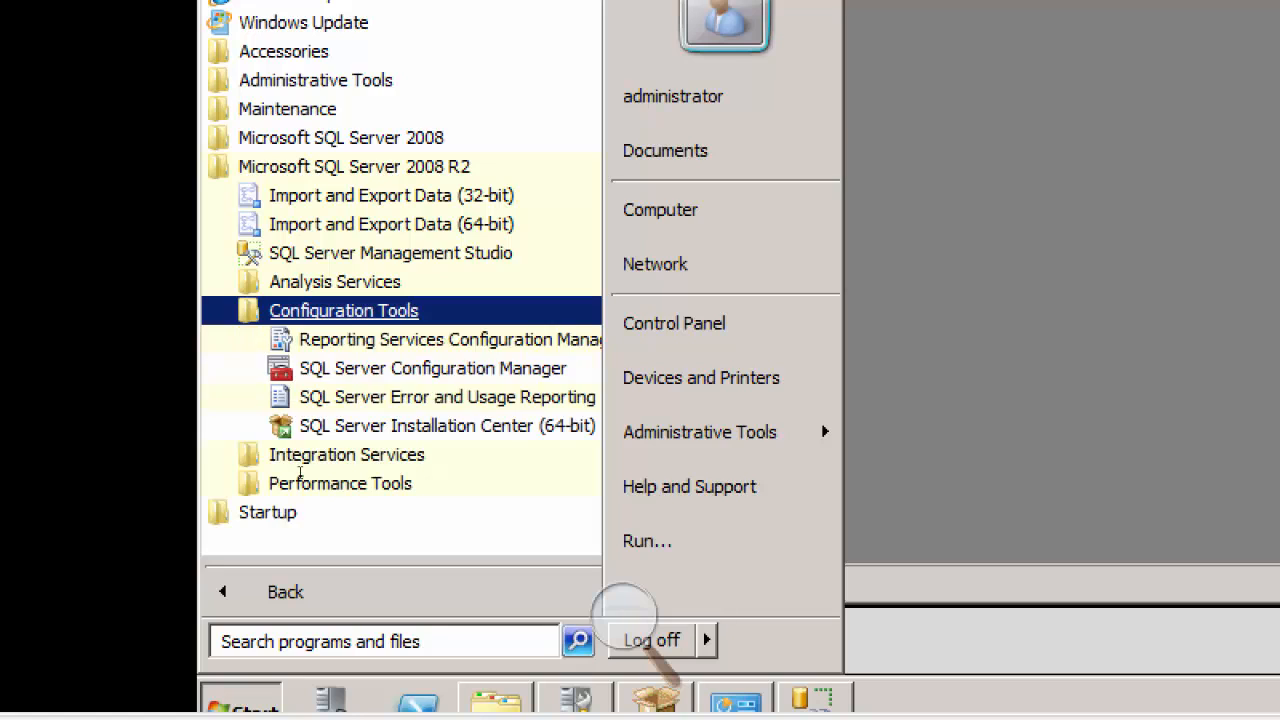
{"action": "key", "text": "Down"}
{"action": "key", "text": "Down"}
{"action": "key", "text": "Down"}
{"action": "key", "text": "Up"}
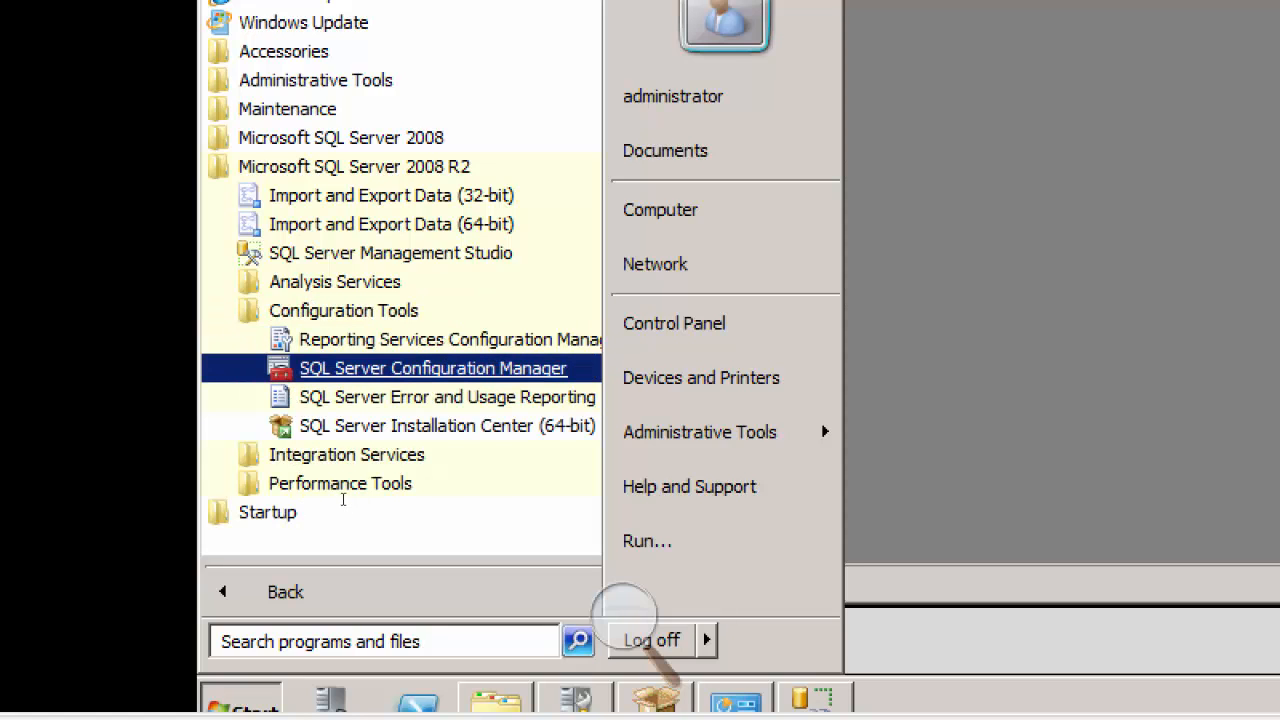
{"action": "key", "text": "Return"}
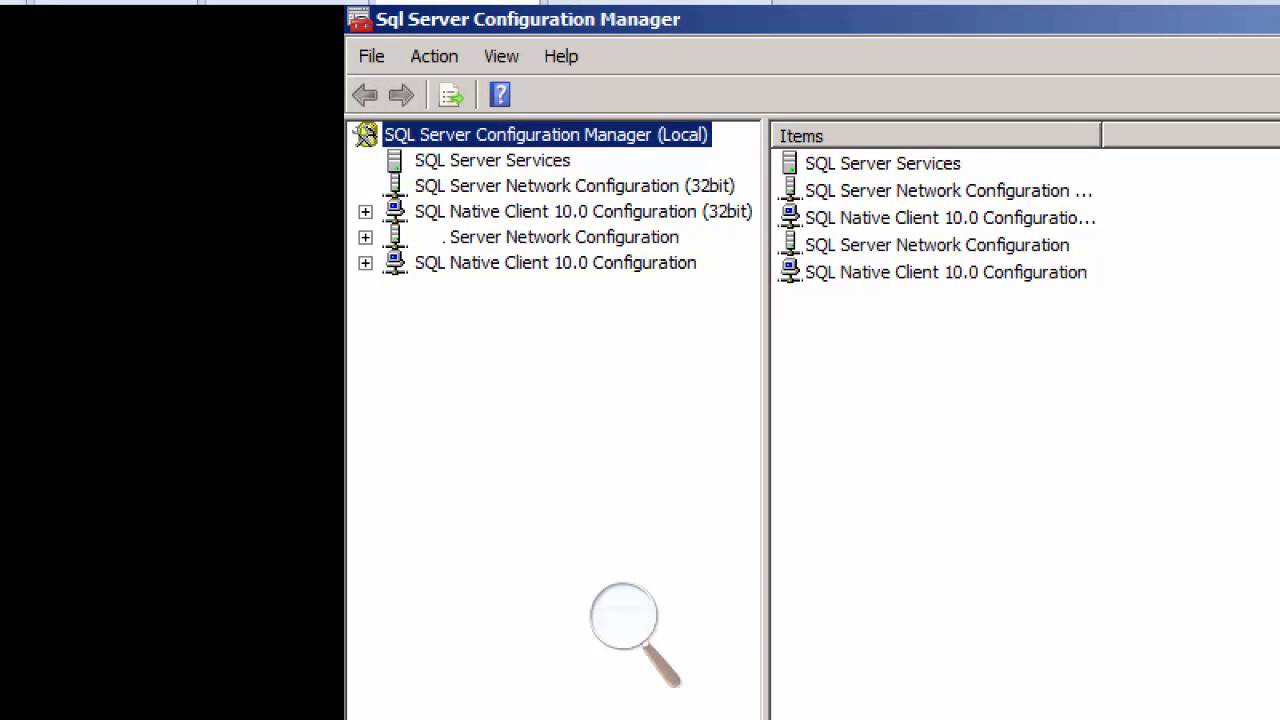
Step: Enable the TCP/IP protocol for MSSQLSERVER in the non-32-bit SQL Server Network Configuration and acknowledge the service restart notice
{"action": "left_click", "coordinate": [365, 238]}
{"action": "left_click", "coordinate": [546, 237]}
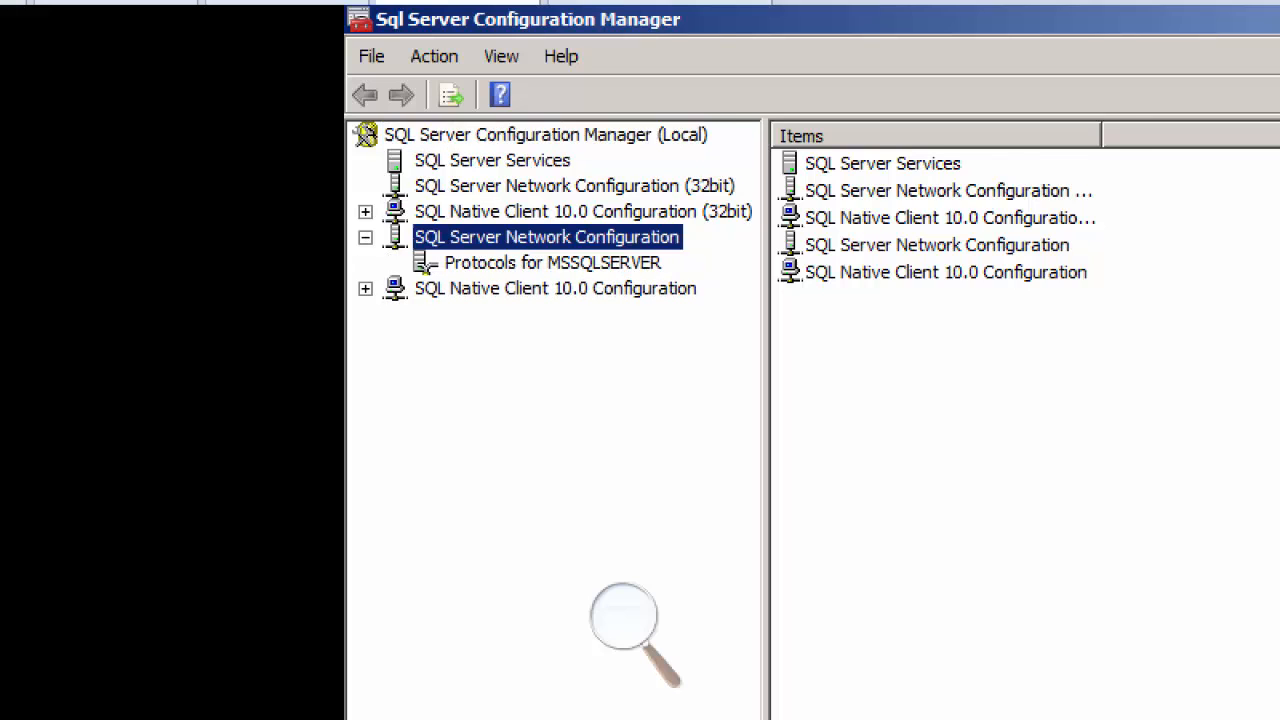
{"action": "left_click", "coordinate": [552, 263]}
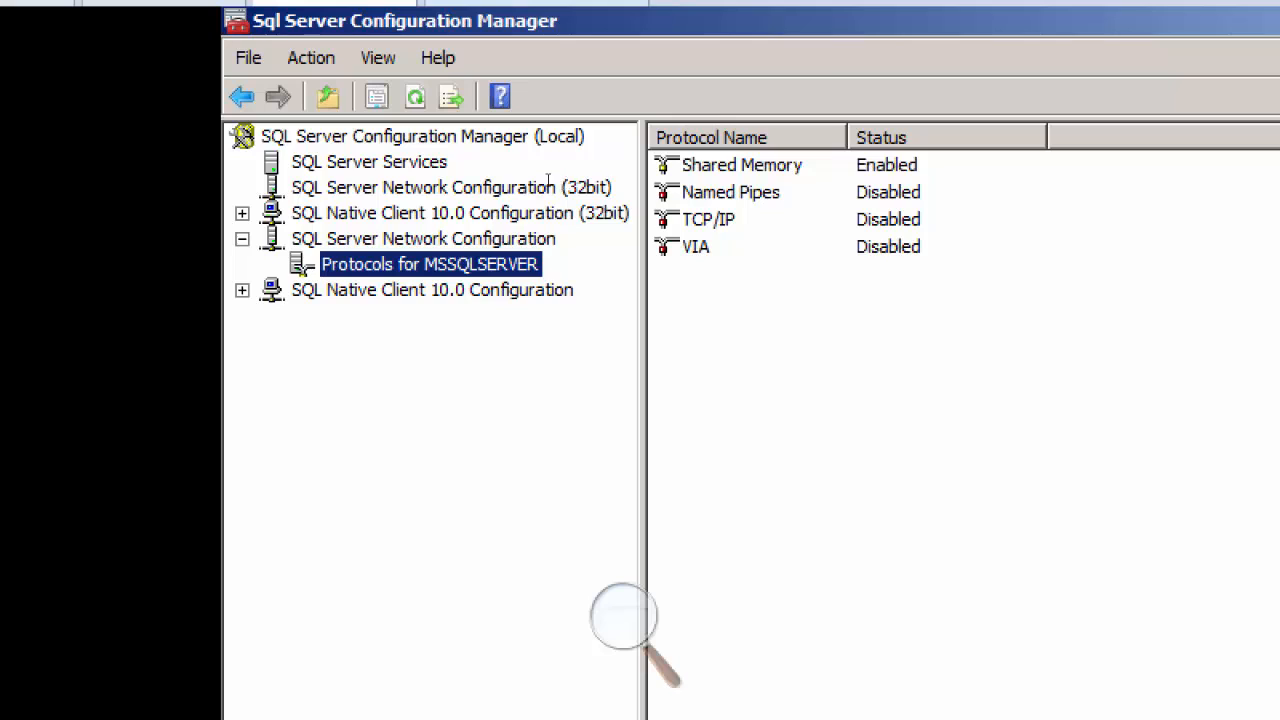
{"action": "left_click", "coordinate": [708, 219]}
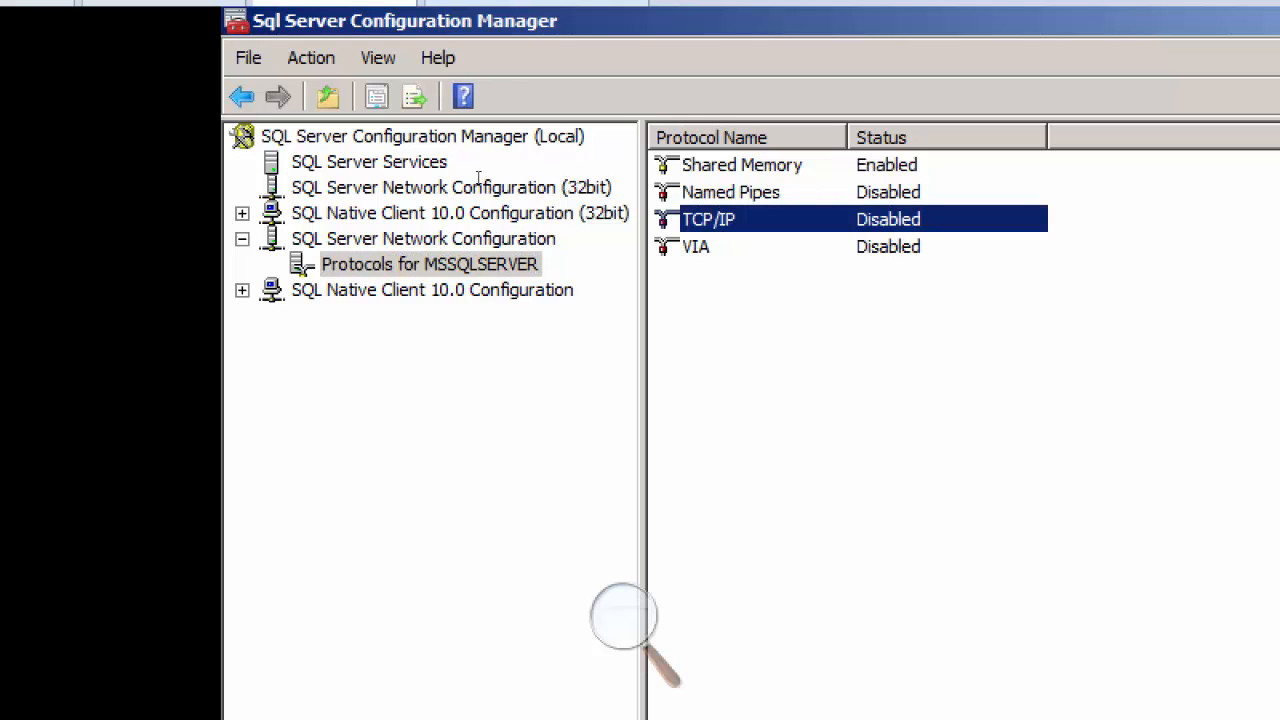
{"action": "key", "text": "shift+F10"}
{"action": "key", "text": "Down"}
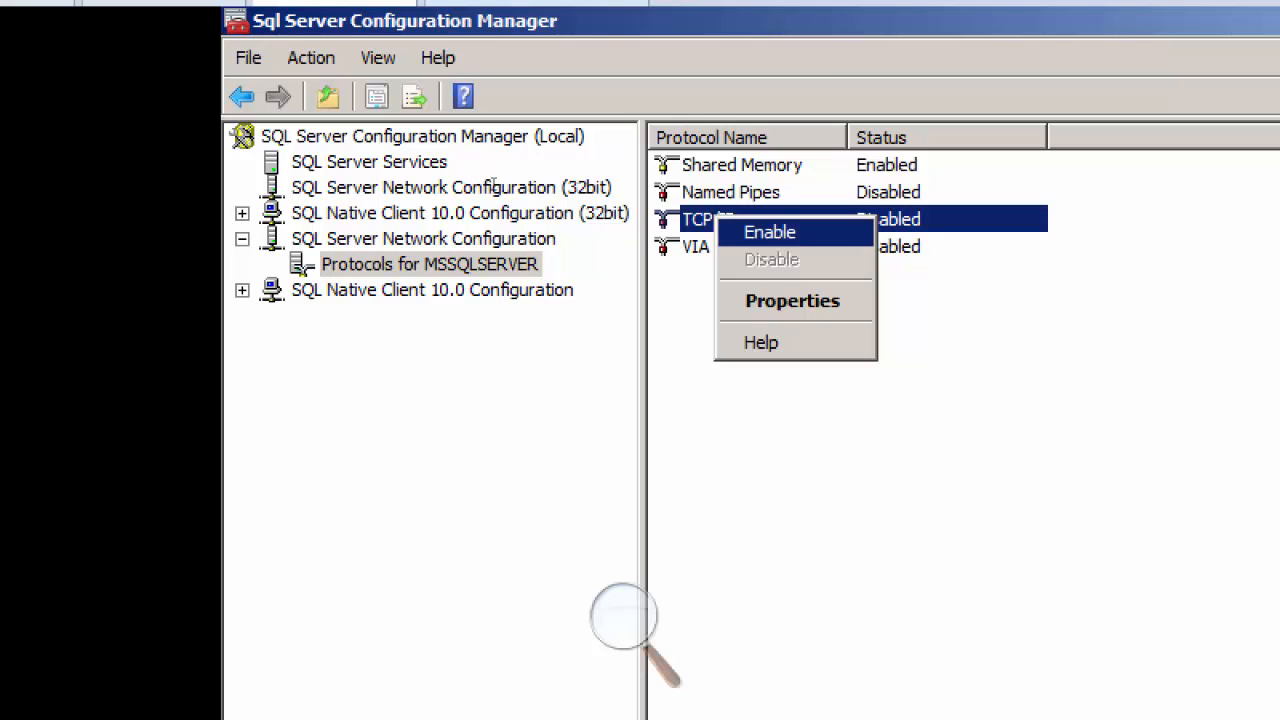
{"action": "key", "text": "Return"}
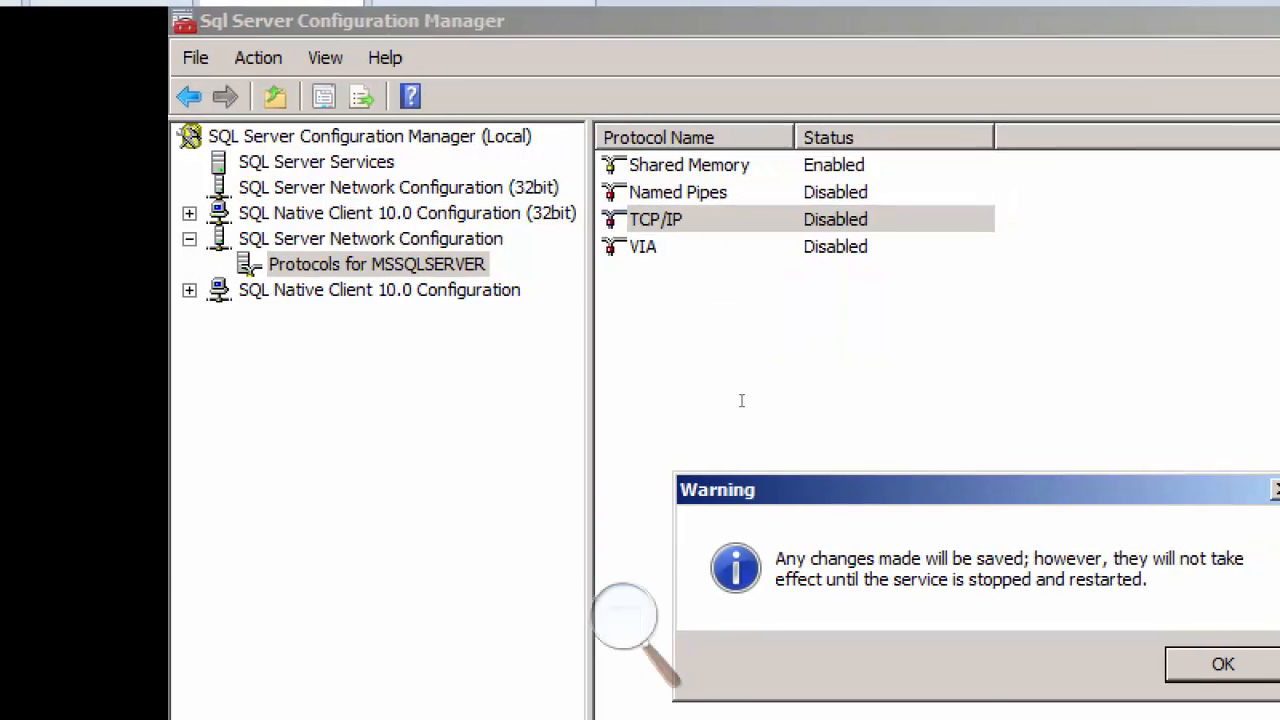
{"action": "key", "text": "Return"}
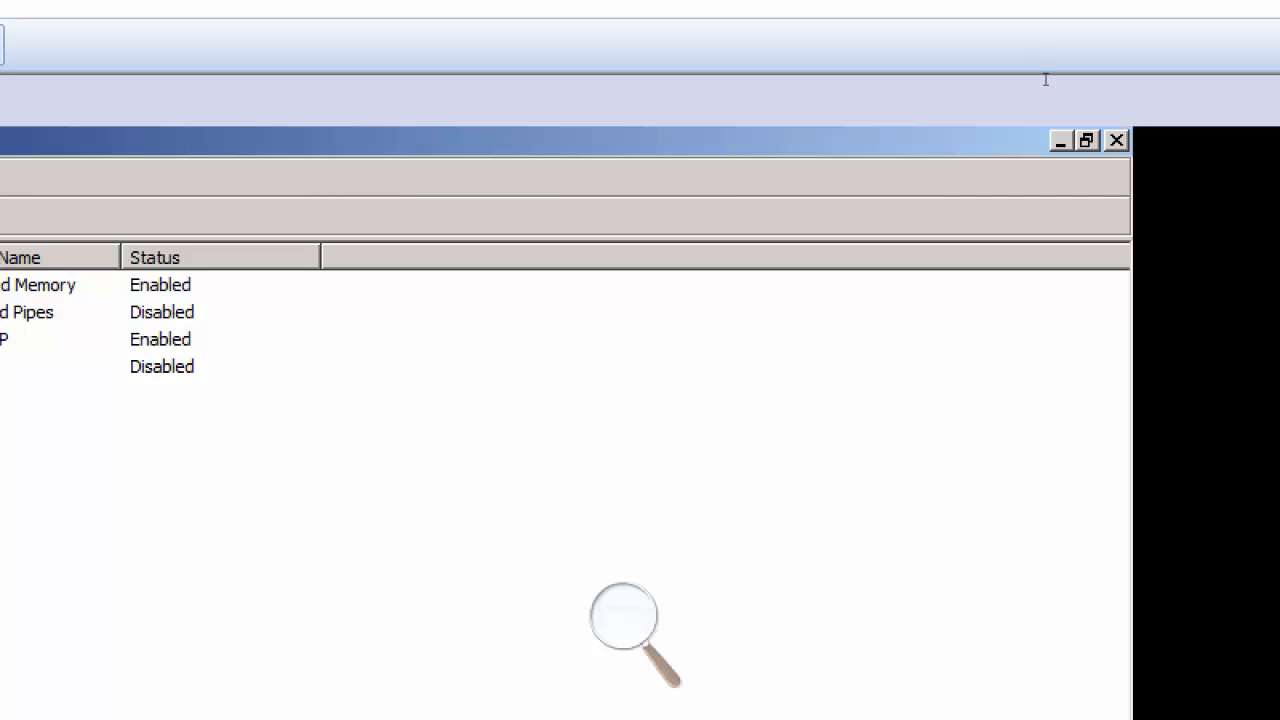
Step: Close SQL Server Configuration Manager and SQL Server Management Studio on Server03
{"action": "left_click", "coordinate": [1116, 140]}
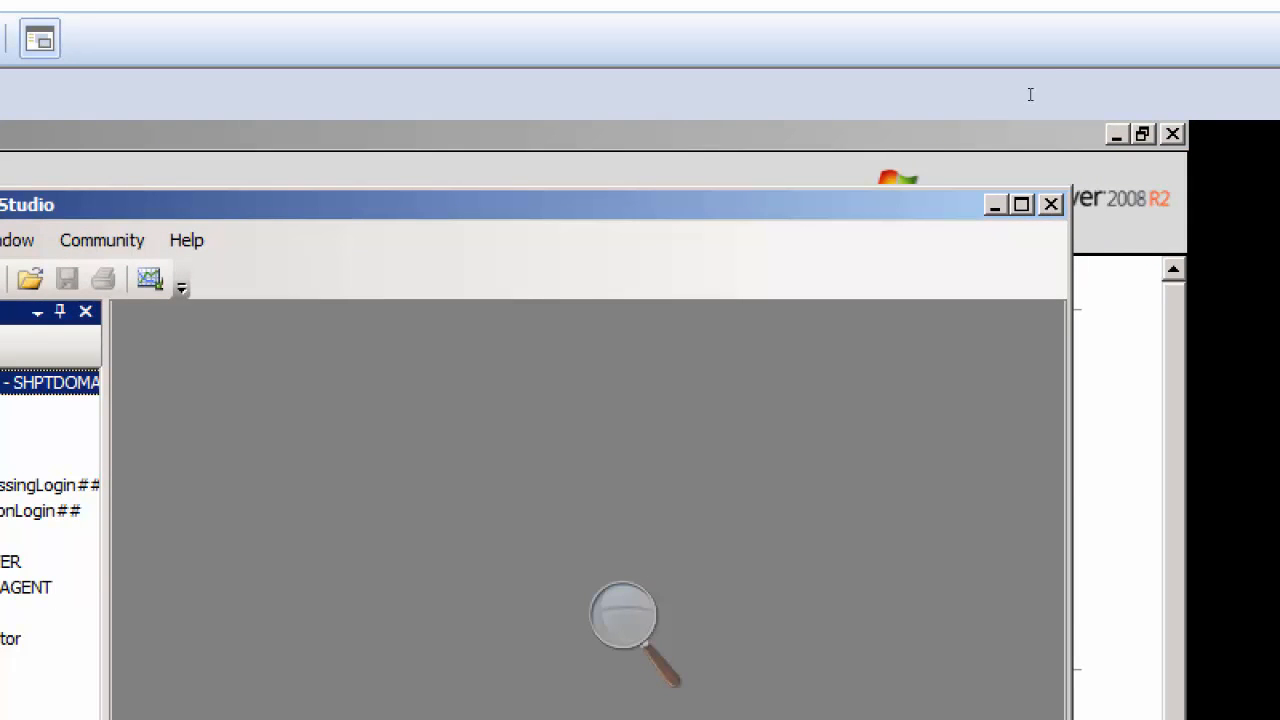
{"action": "left_click", "coordinate": [1051, 204]}
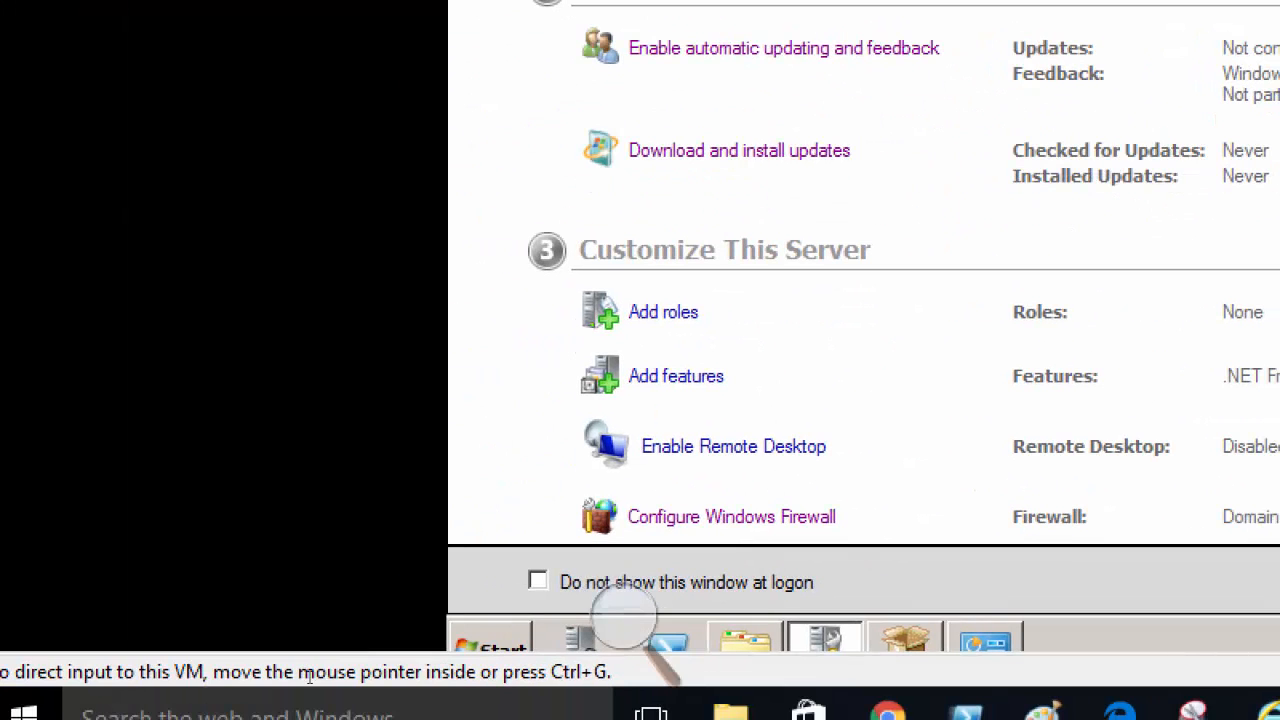
{"action": "left_click", "coordinate": [492, 644]}
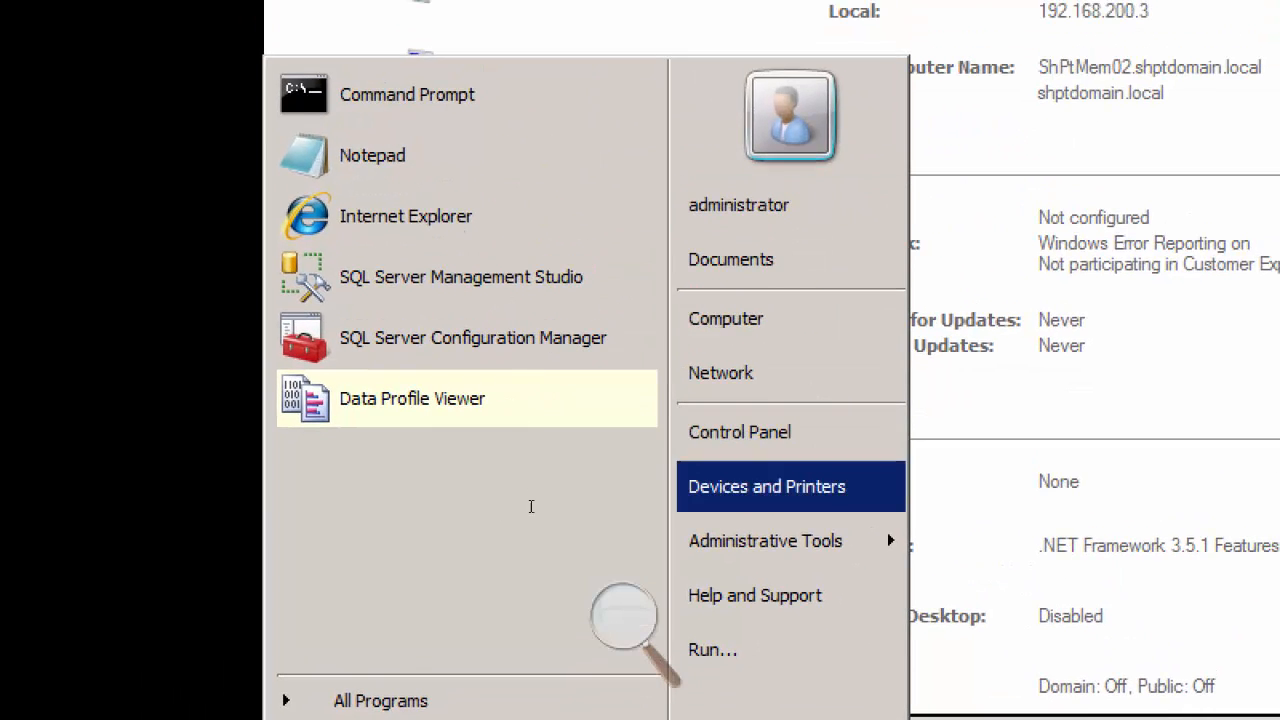
{"action": "mouse_move", "coordinate": [529, 532]}
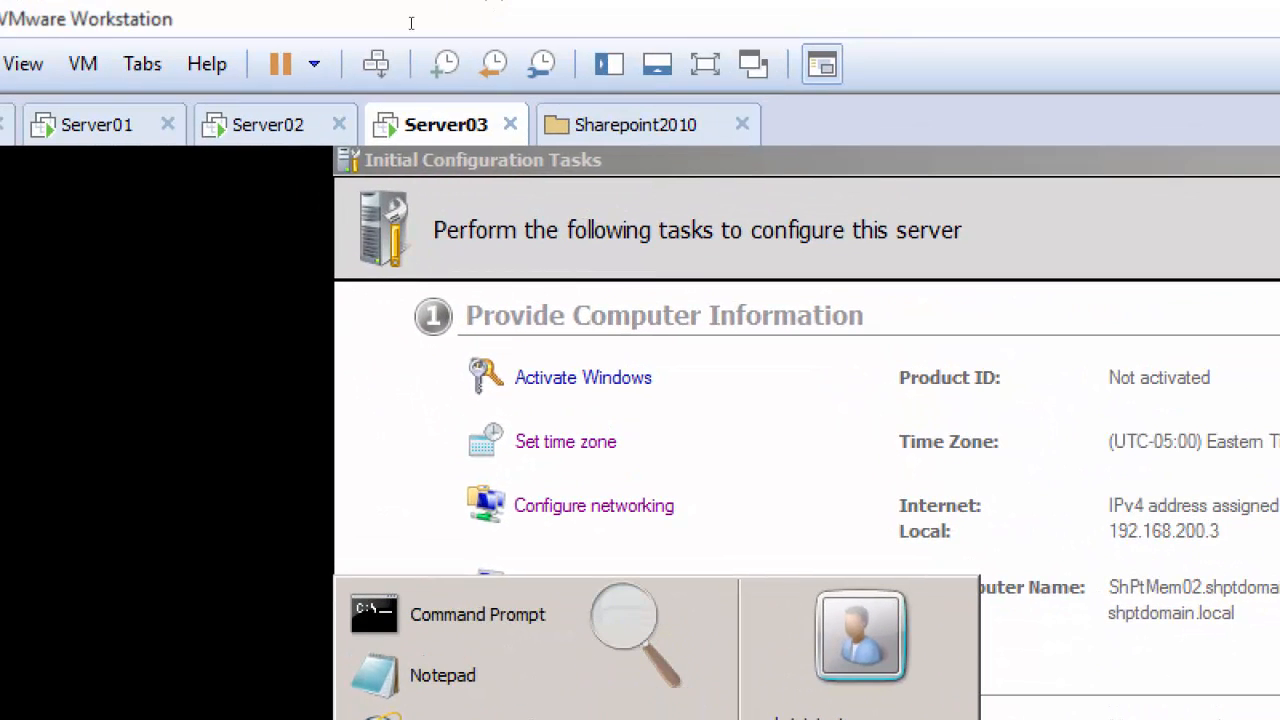
Step: In Server03's virtual machine settings, set the CD/DVD drive to connected, connect at power on and use an ISO image, and start browsing for the file
{"action": "right_click", "coordinate": [452, 124]}
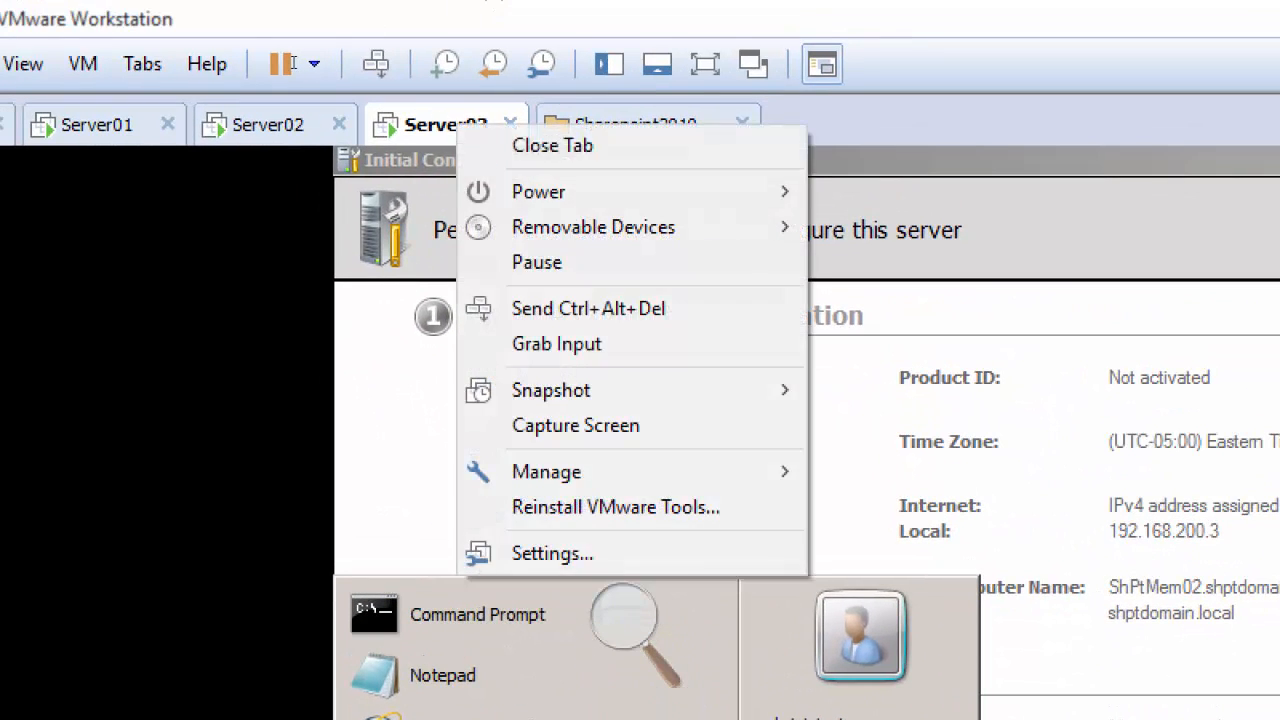
{"action": "left_click", "coordinate": [553, 554]}
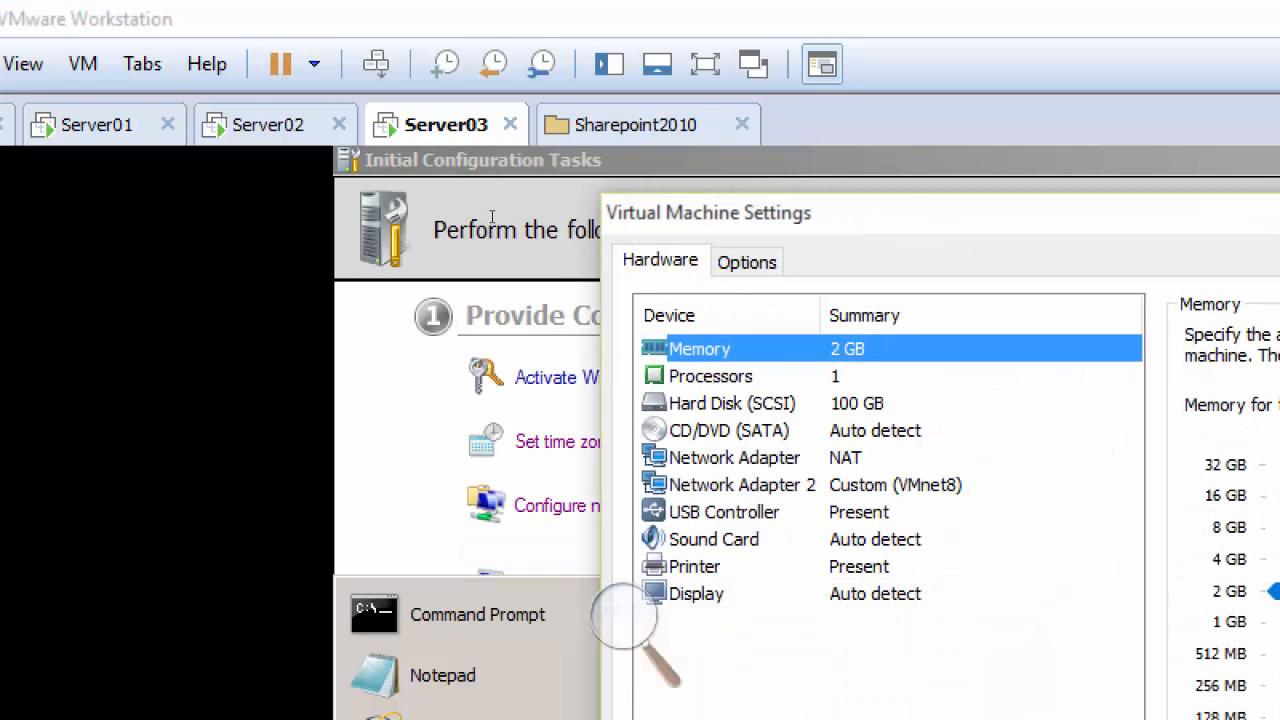
{"action": "left_click", "coordinate": [730, 430]}
{"action": "left_click", "coordinate": [1195, 336]}
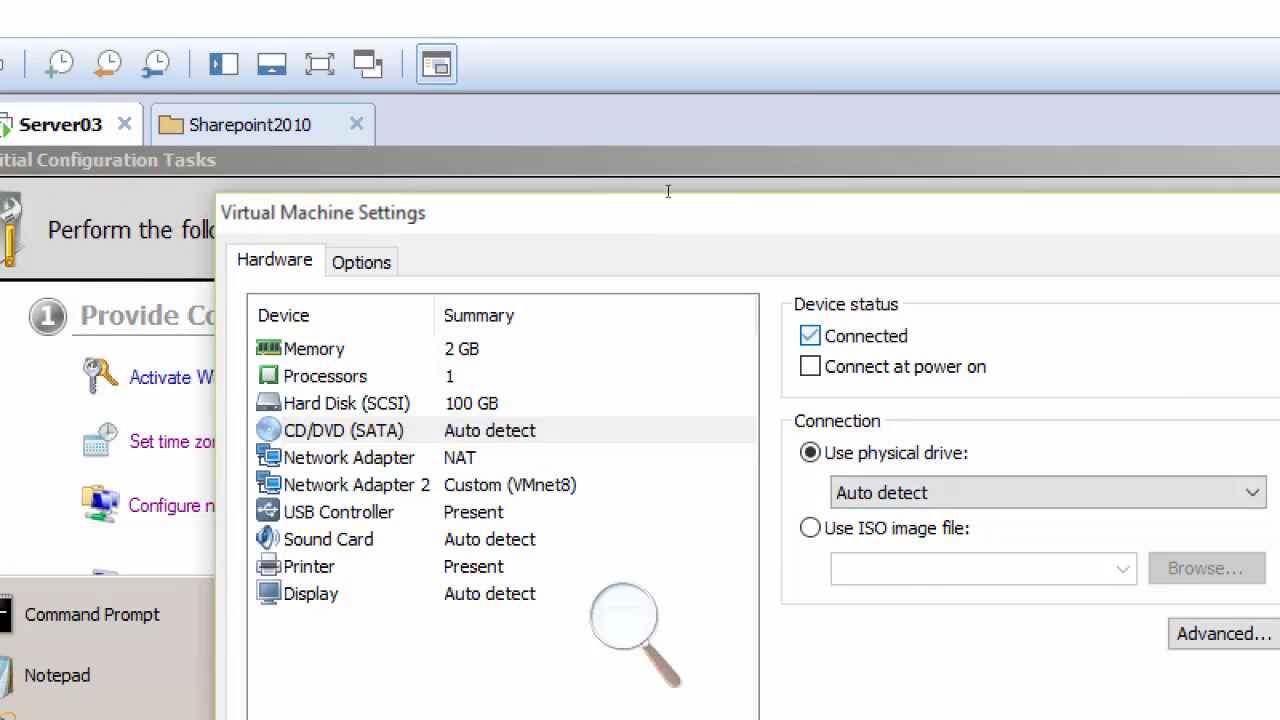
{"action": "left_click", "coordinate": [810, 367]}
{"action": "left_click", "coordinate": [810, 528]}
{"action": "left_click", "coordinate": [1206, 568]}
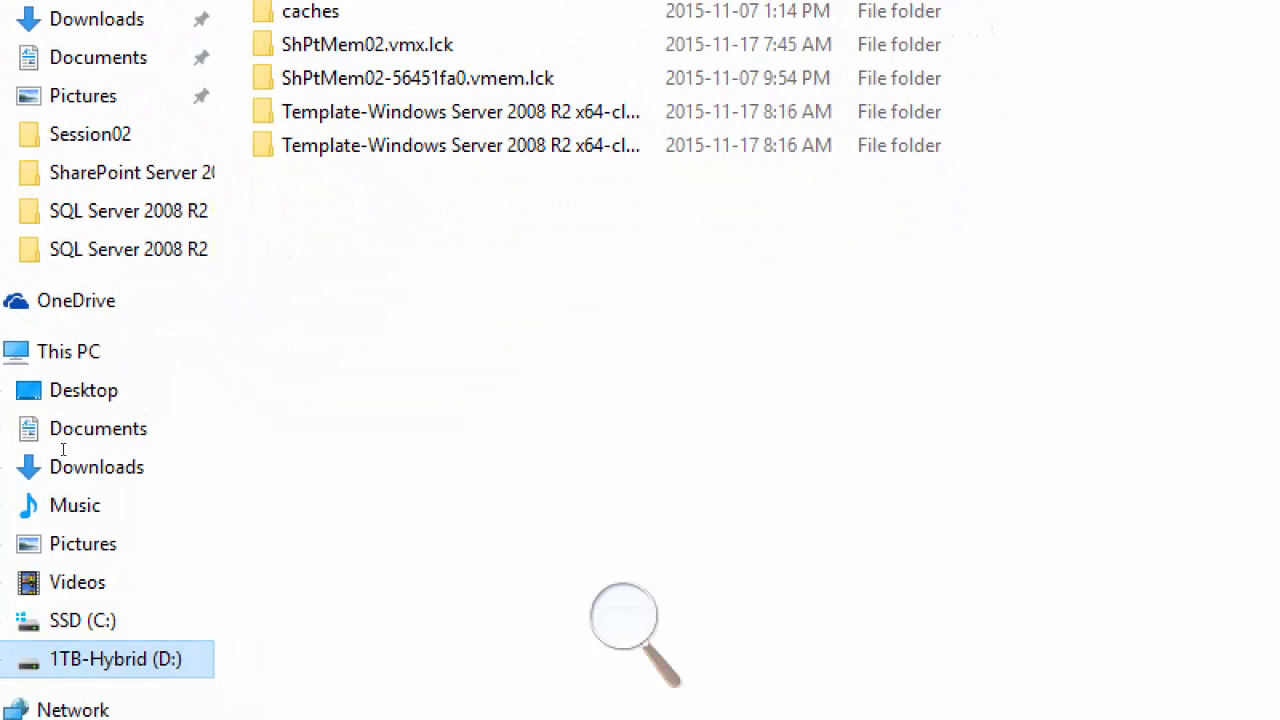
Step: Choose the SharePoint Server 2010 with Service Pack disc image under D:\EDU\Technologies\Sharepoint-Stuff and accept the virtual machine settings
{"action": "left_click", "coordinate": [115, 659]}
{"action": "double_click", "coordinate": [322, 175]}
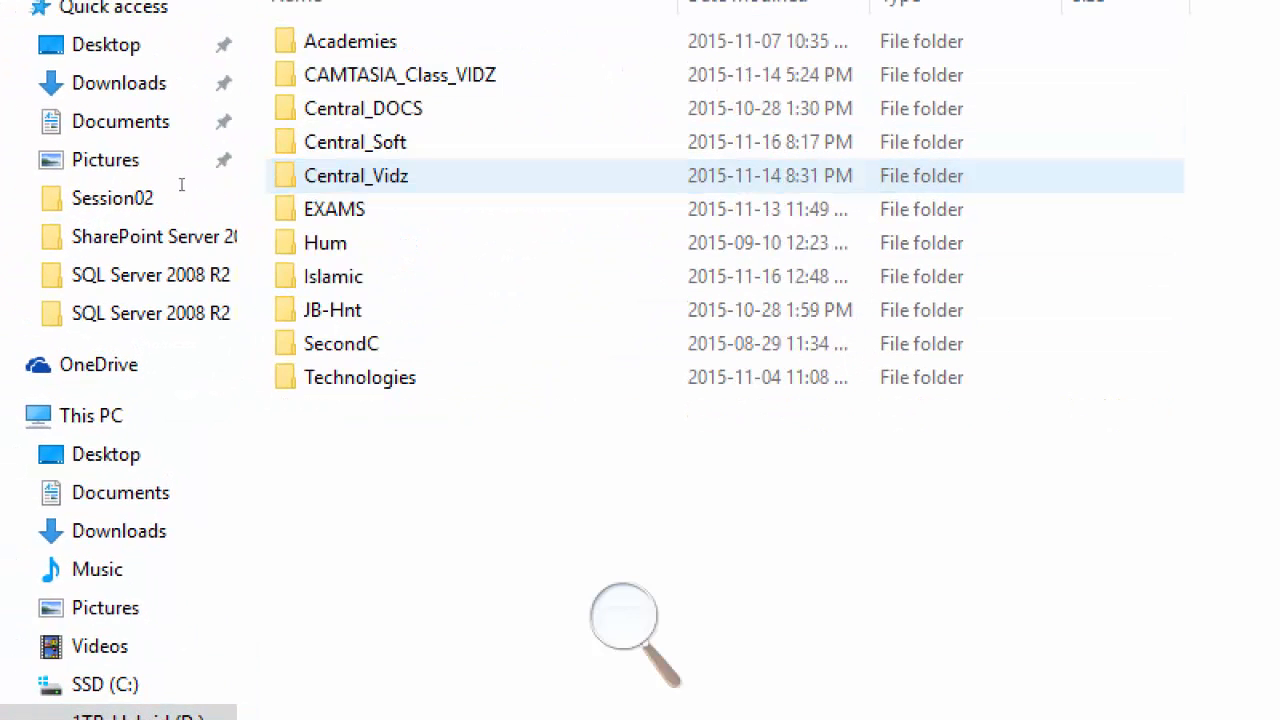
{"action": "double_click", "coordinate": [360, 377]}
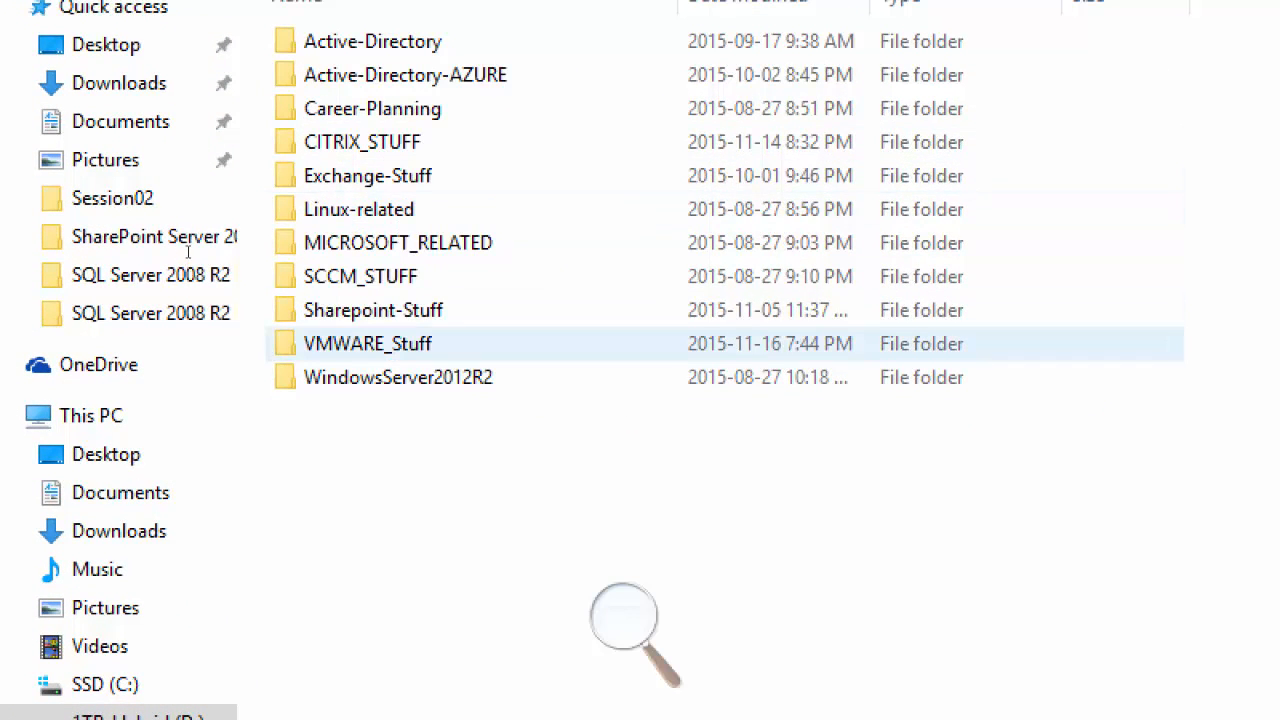
{"action": "double_click", "coordinate": [360, 310]}
{"action": "double_click", "coordinate": [340, 75]}
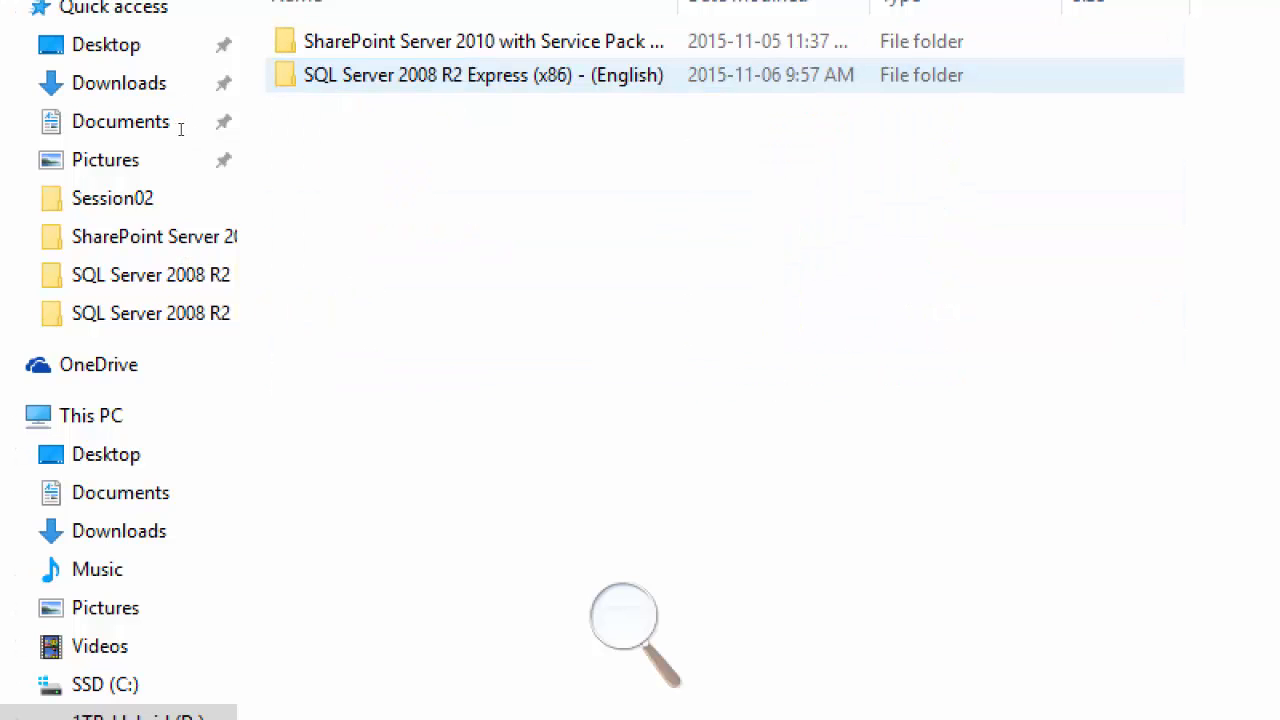
{"action": "key", "text": "Up"}
{"action": "key", "text": "Return"}
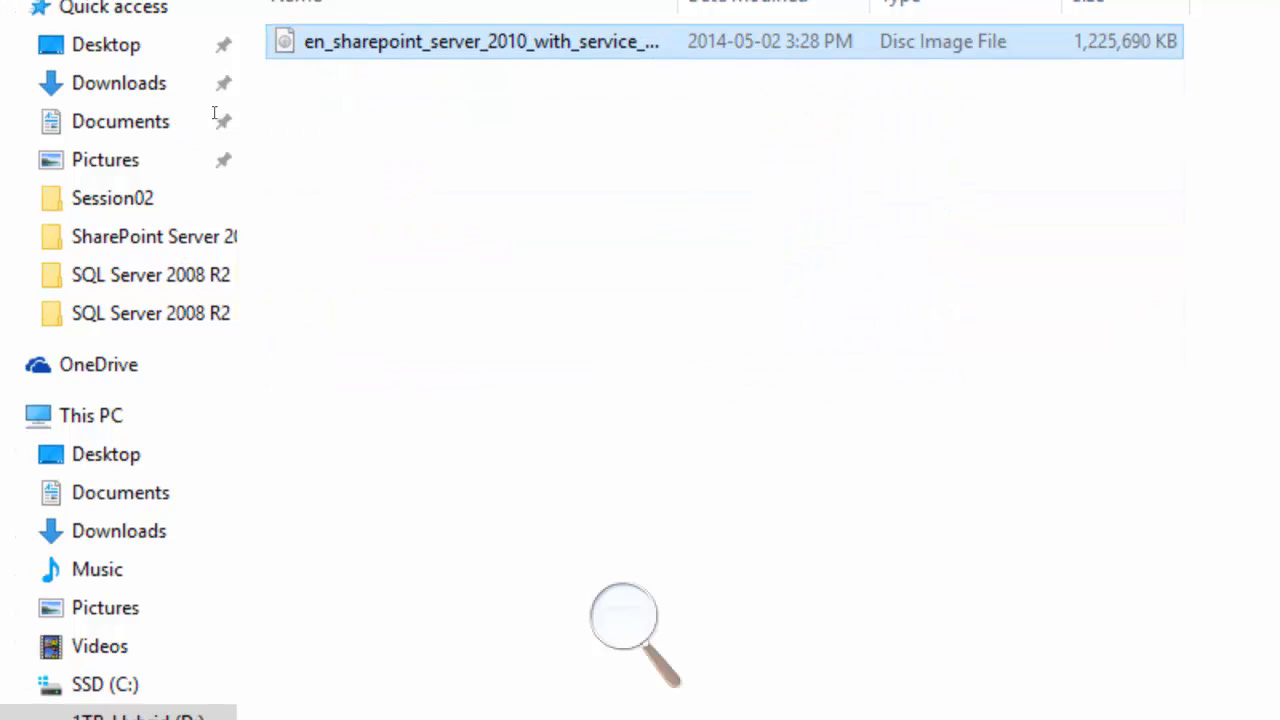
{"action": "key", "text": "Return"}
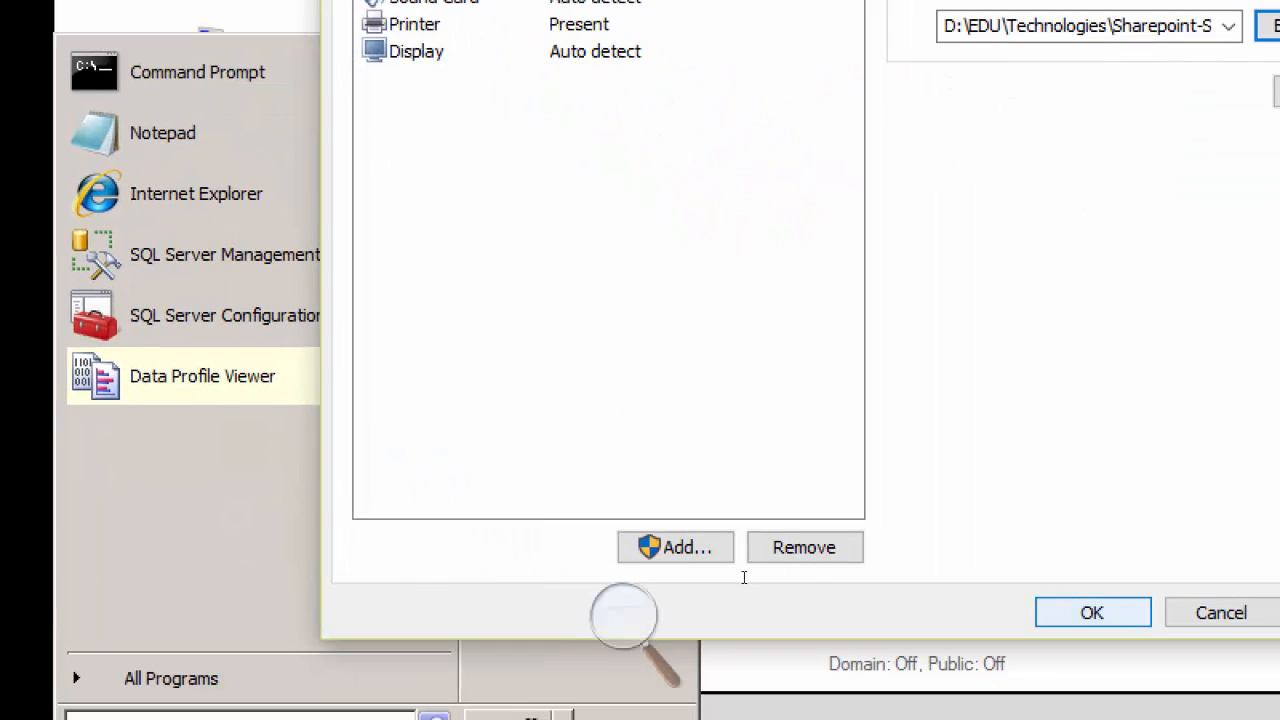
{"action": "key", "text": "Return"}
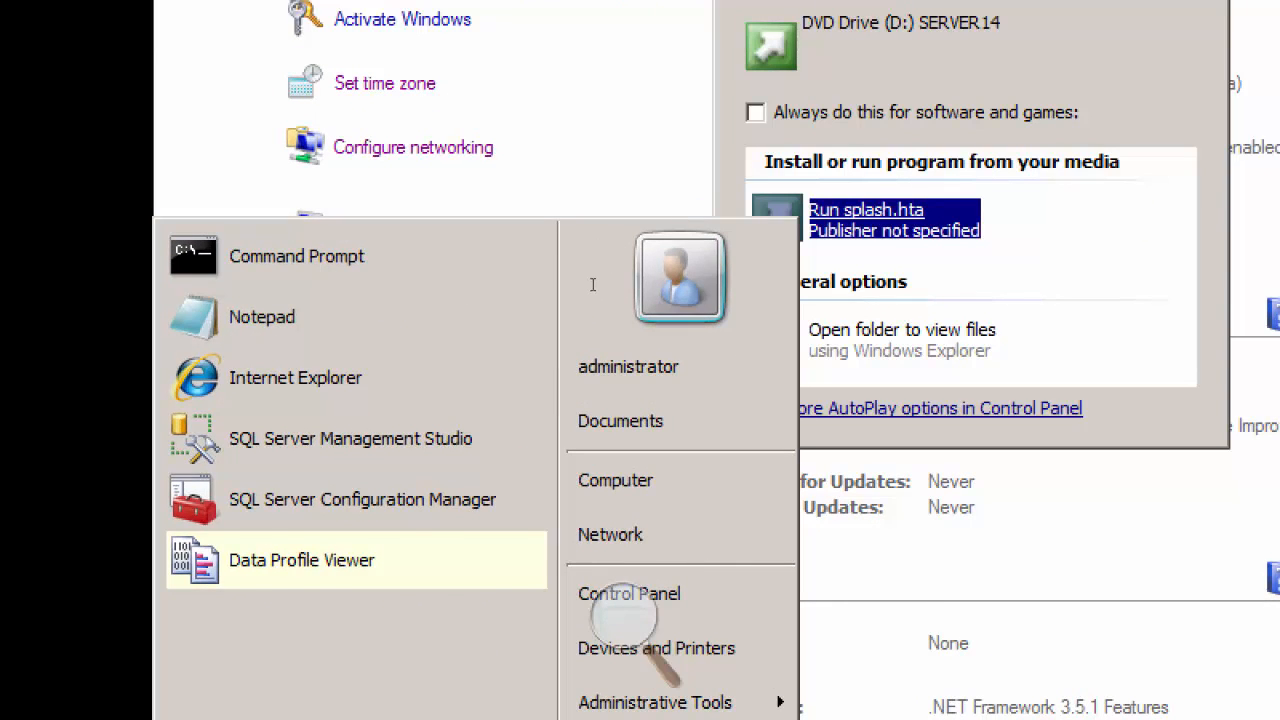
Step: Run splash.hta from the SharePoint disc, try to install SharePoint Server and close the setup error dialog
{"action": "key", "text": "Escape"}
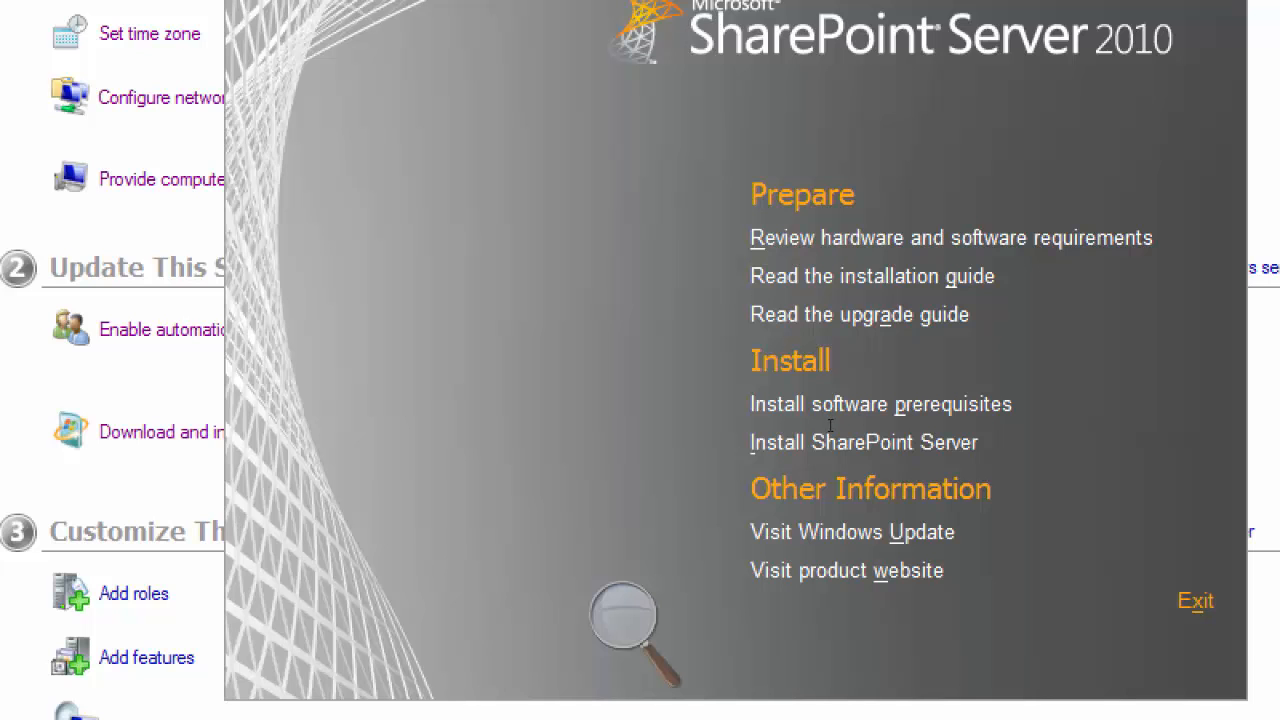
{"action": "left_click", "coordinate": [828, 436]}
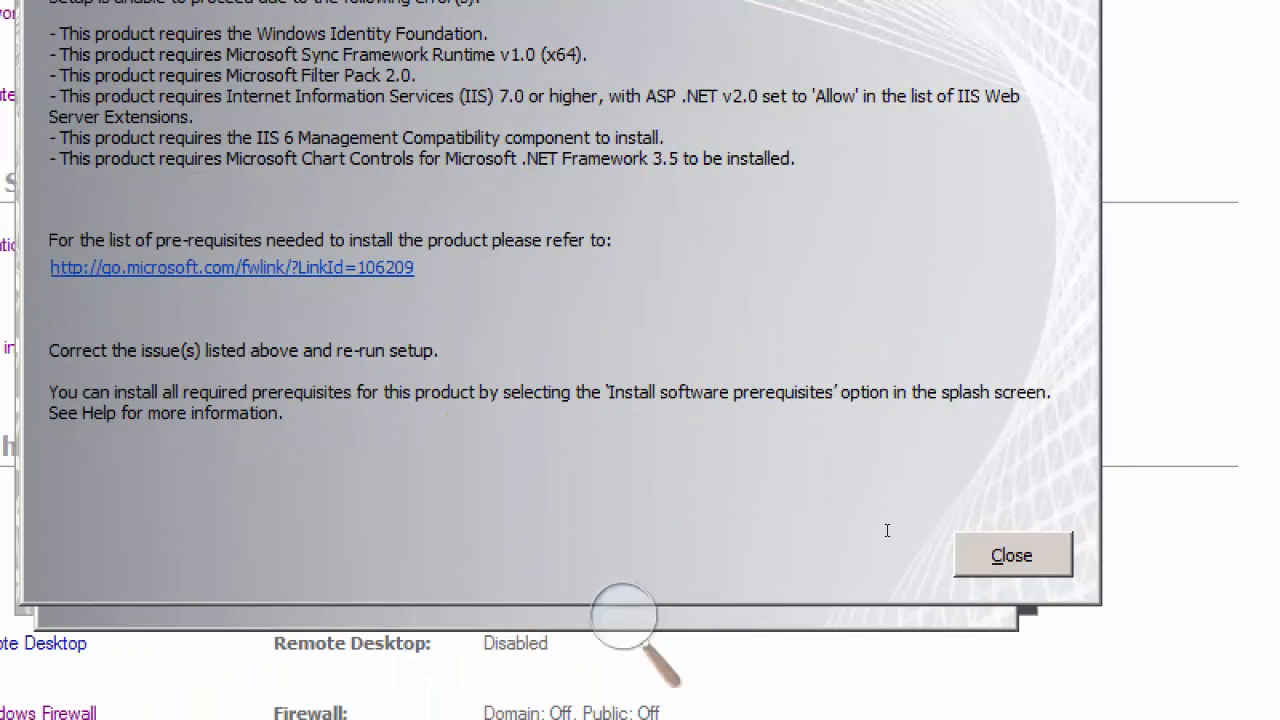
{"action": "key", "text": "Return"}
Step: Launch the software prerequisites installation, accept the license terms and start installing the prerequisites on Server03
{"action": "left_click", "coordinate": [700, 320]}
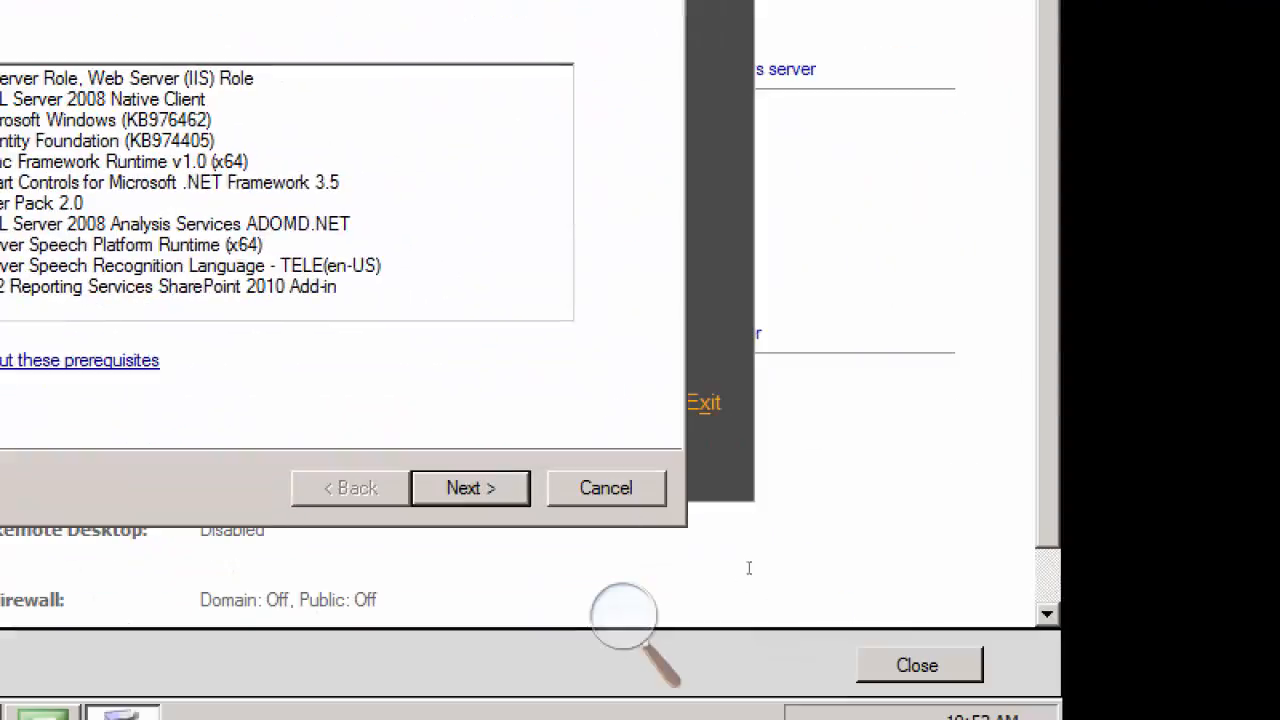
{"action": "left_click", "coordinate": [472, 489]}
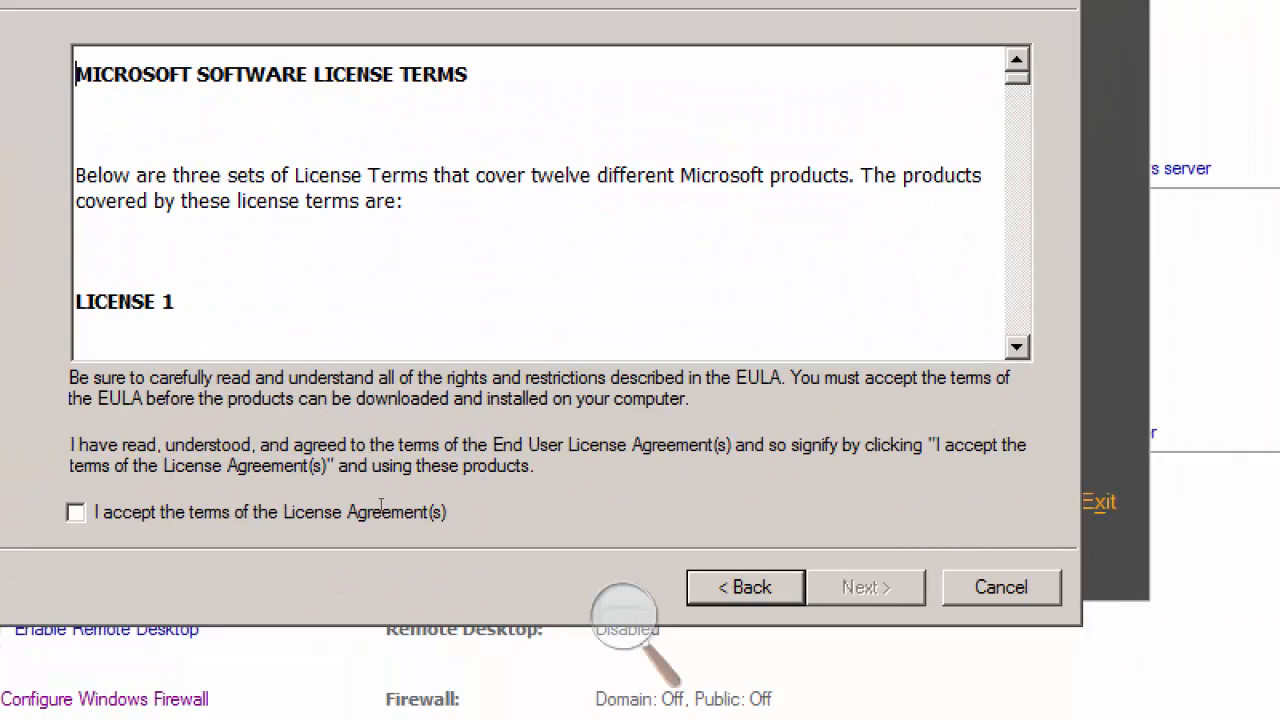
{"action": "left_click", "coordinate": [380, 508]}
{"action": "key", "text": "Return"}
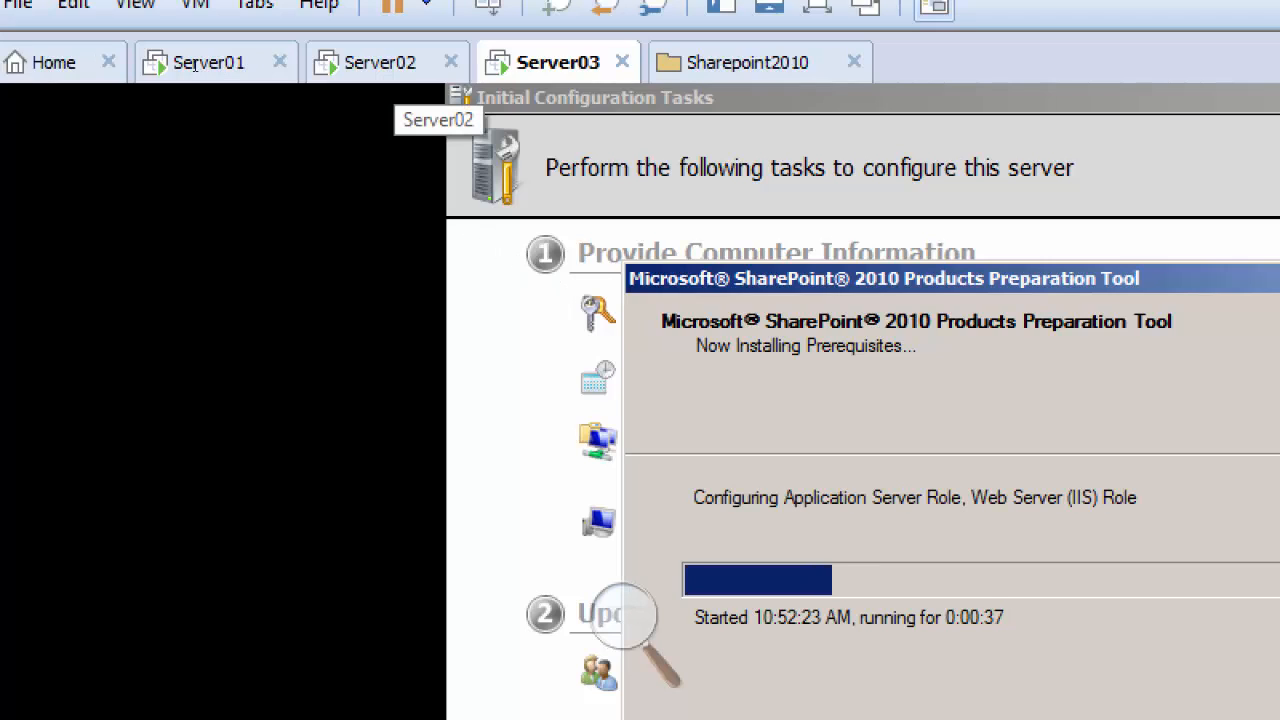
Step: Switch to the Server02 virtual machine and exit its SharePoint Server 2010 splash screen
{"action": "left_click", "coordinate": [392, 64]}
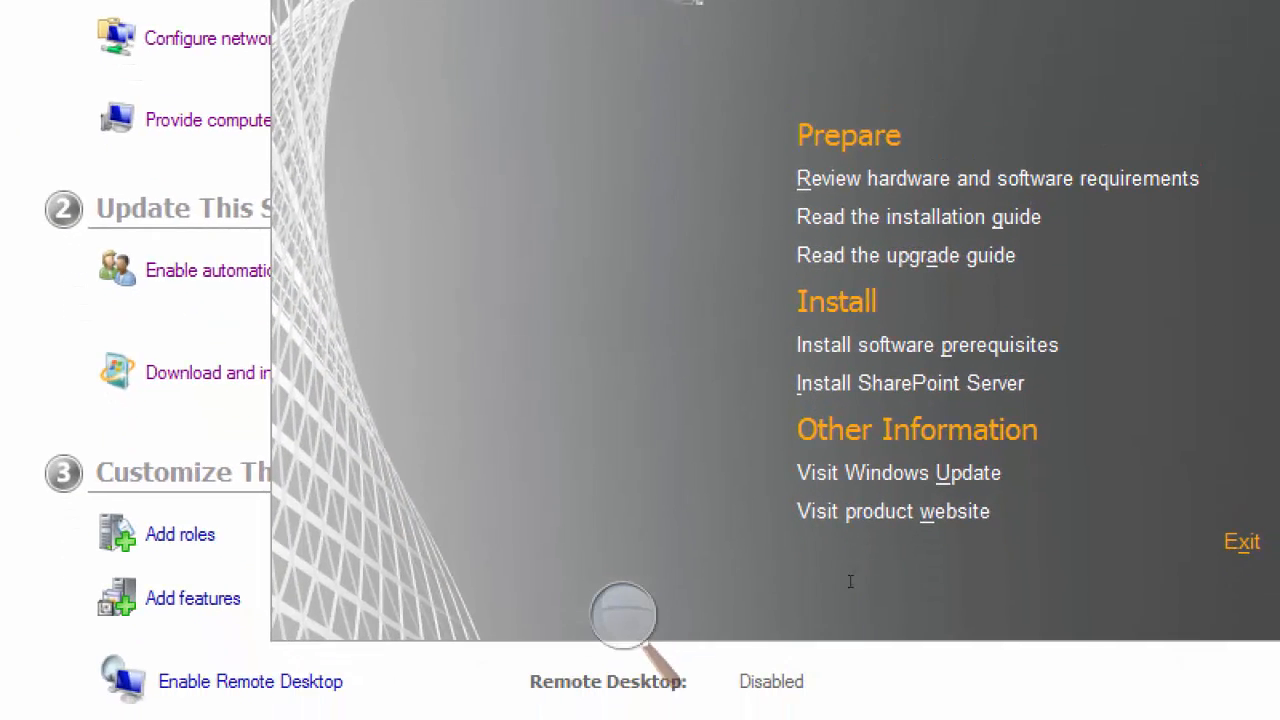
{"action": "left_click", "coordinate": [1242, 541]}
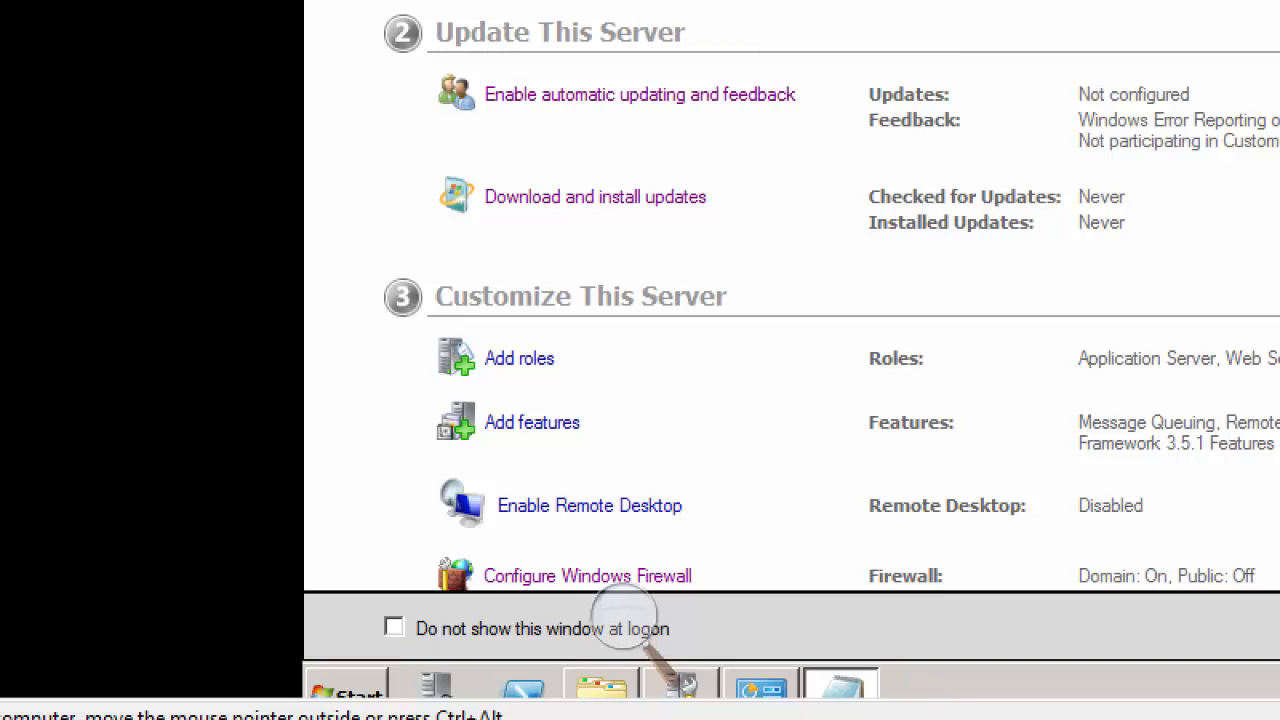
Step: Open SharePoint 2010 Central Administration on Server02 and agree to launch the SharePoint Products Configuration Wizard
{"action": "left_click", "coordinate": [346, 691]}
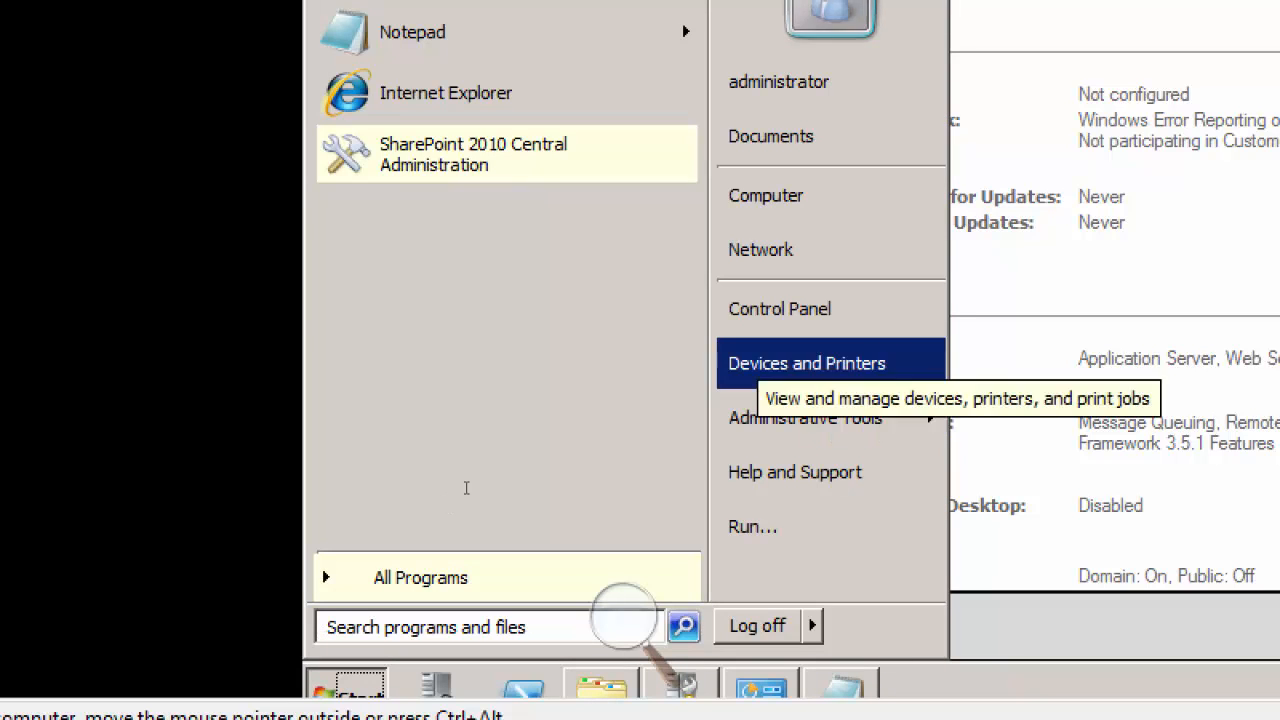
{"action": "key", "text": "Up"}
{"action": "key", "text": "Up"}
{"action": "key", "text": "Left"}
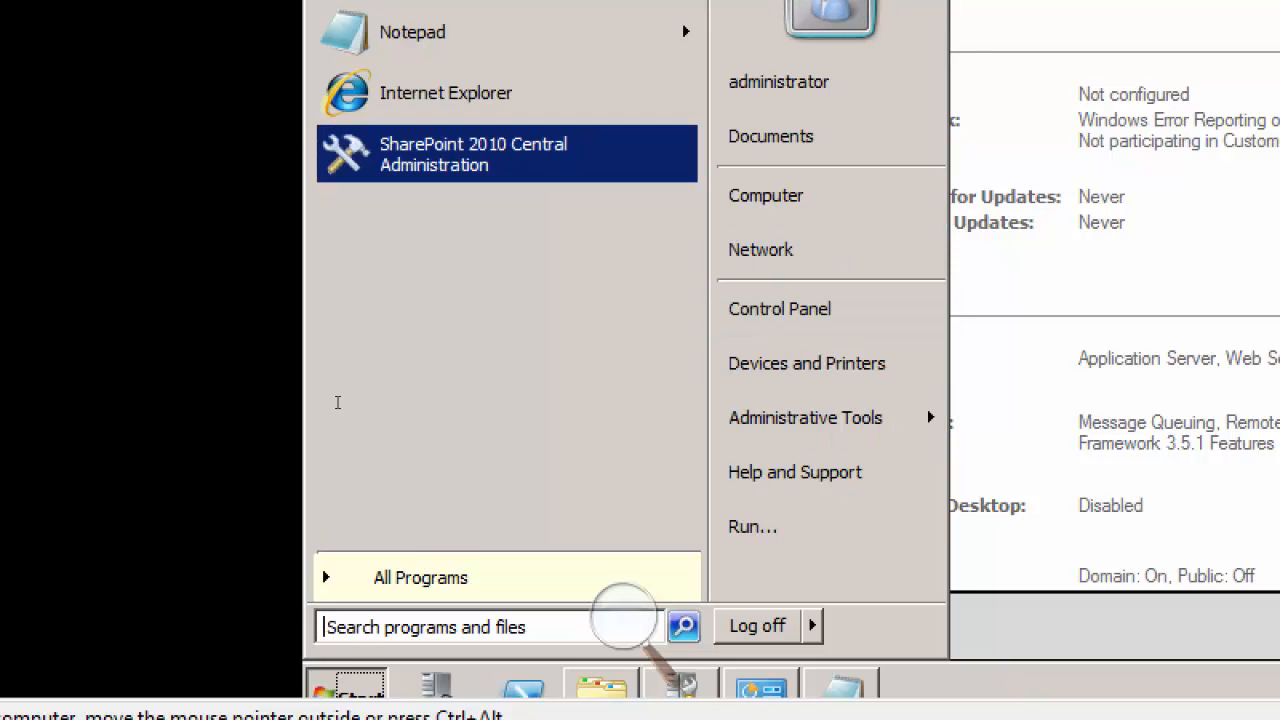
{"action": "key", "text": "Return"}
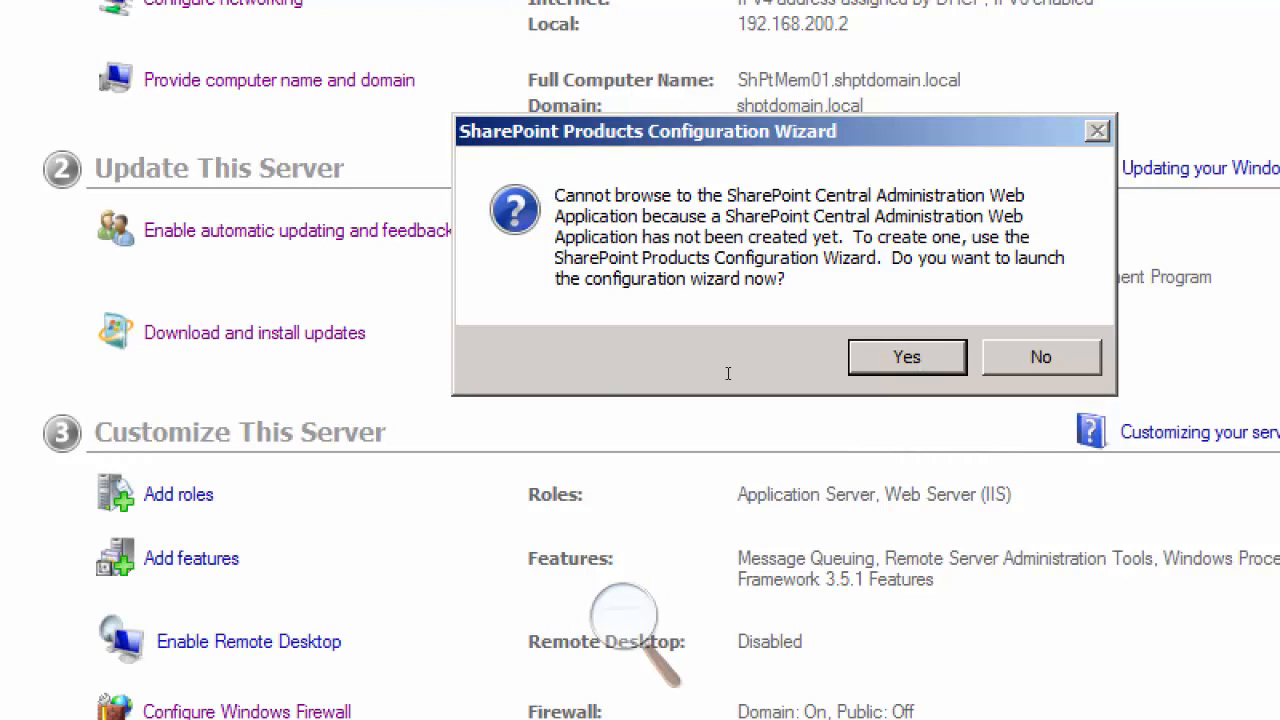
{"action": "key", "text": "Return"}
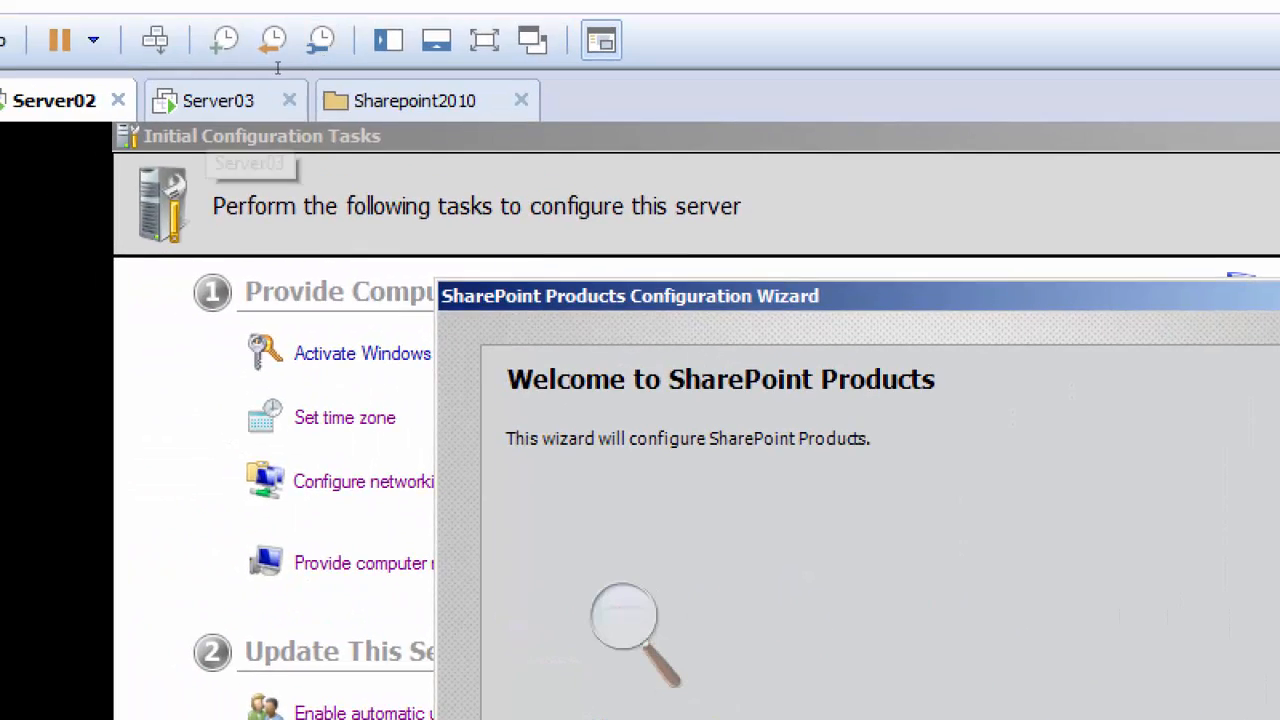
Step: Return to Server03, close the finished prerequisites run, relaunch the prerequisites installation, accept the license terms and start installing again
{"action": "left_click", "coordinate": [244, 98]}
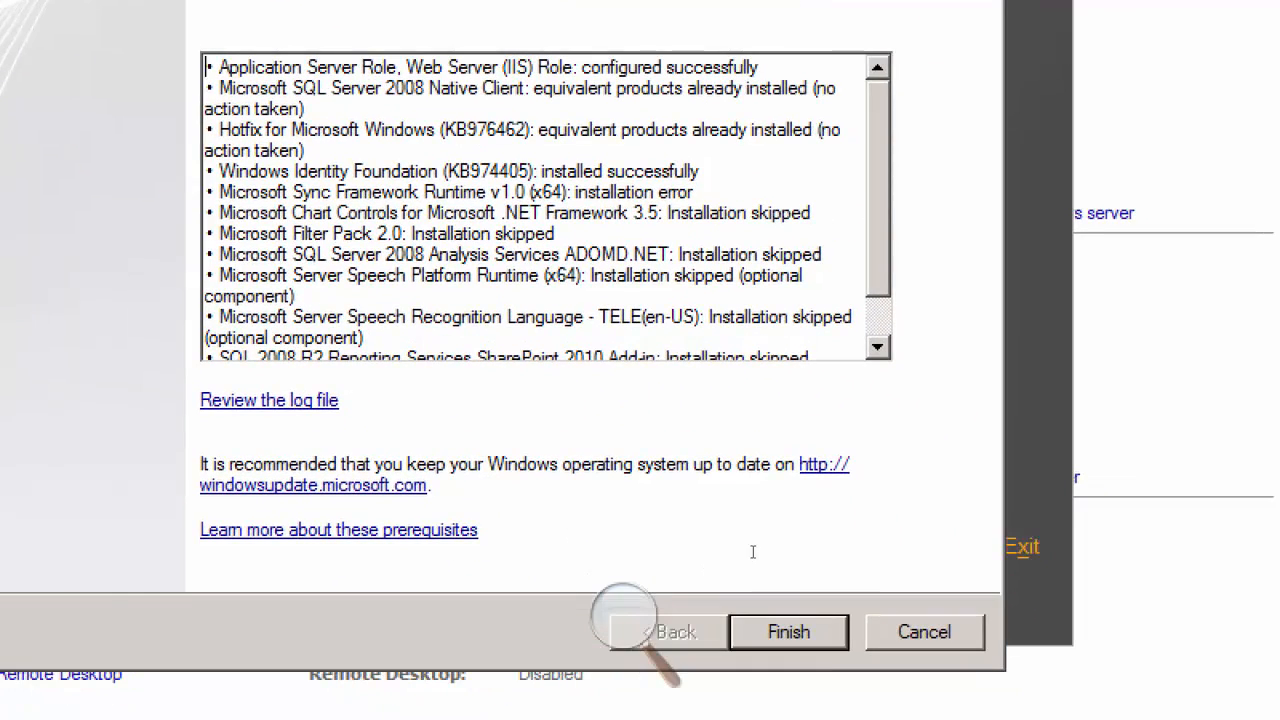
{"action": "left_click", "coordinate": [846, 646]}
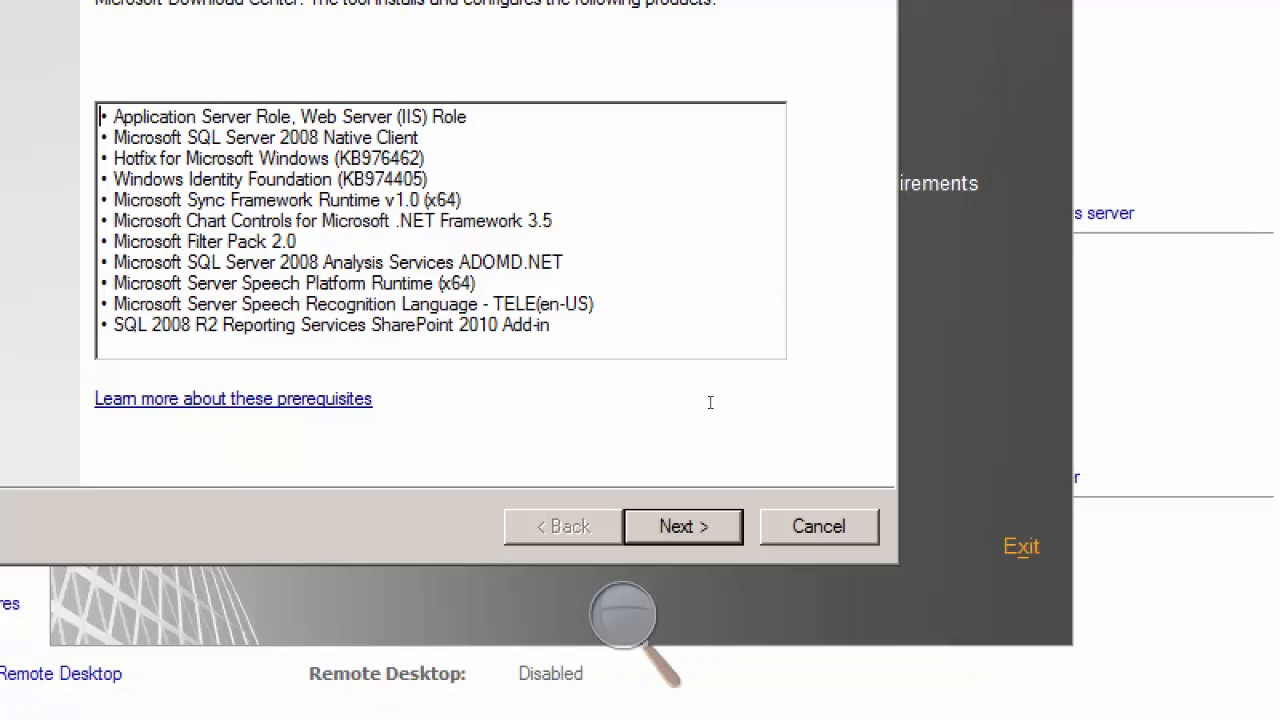
{"action": "left_click", "coordinate": [709, 520]}
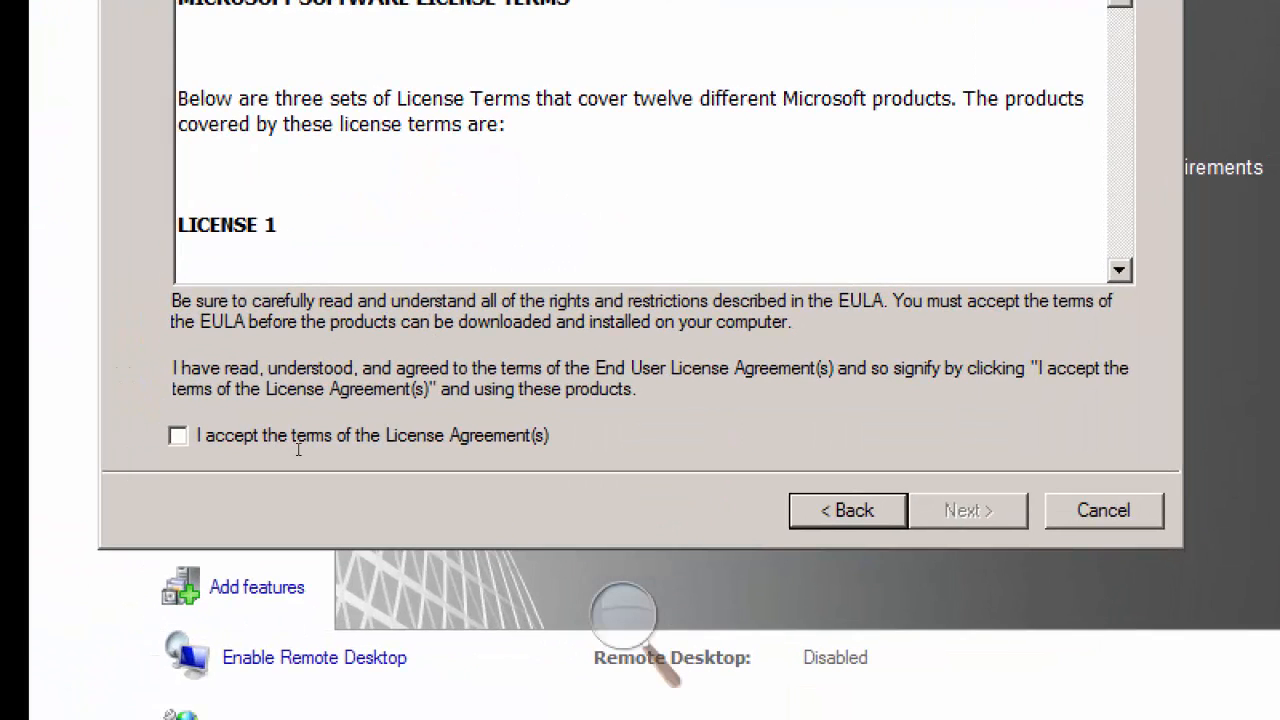
{"action": "left_click", "coordinate": [50, 462]}
{"action": "key", "text": "Return"}
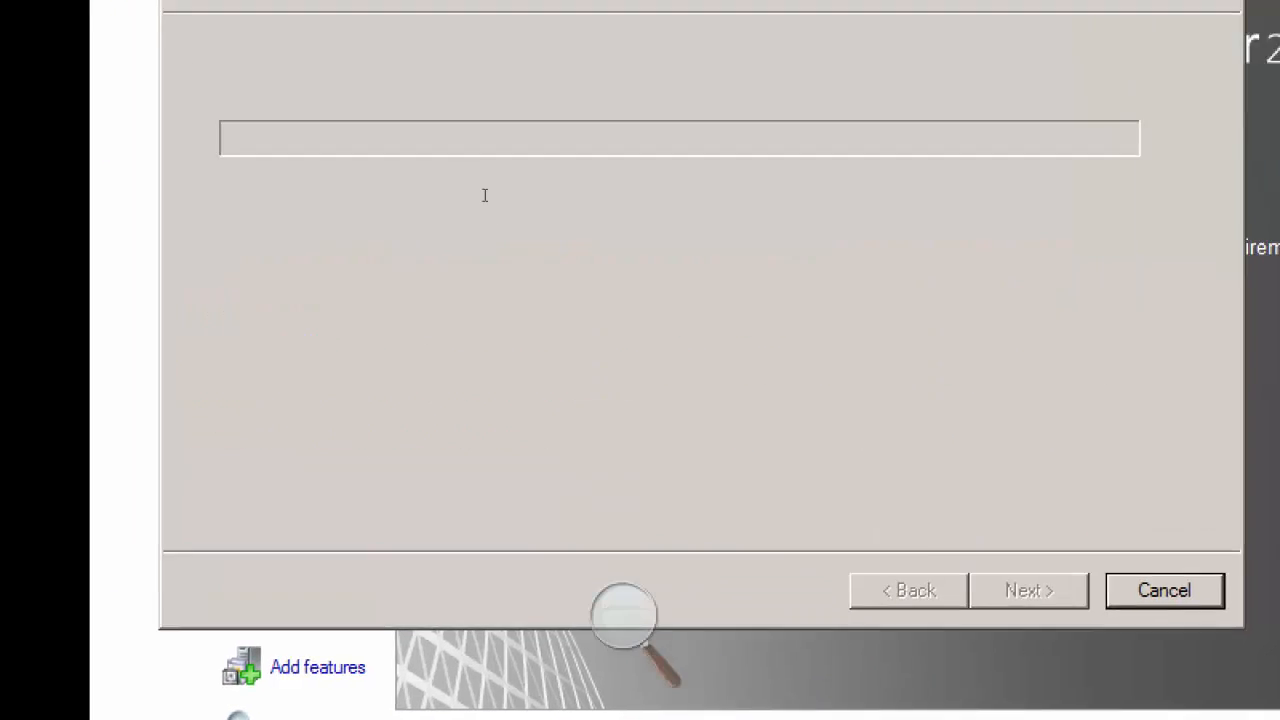
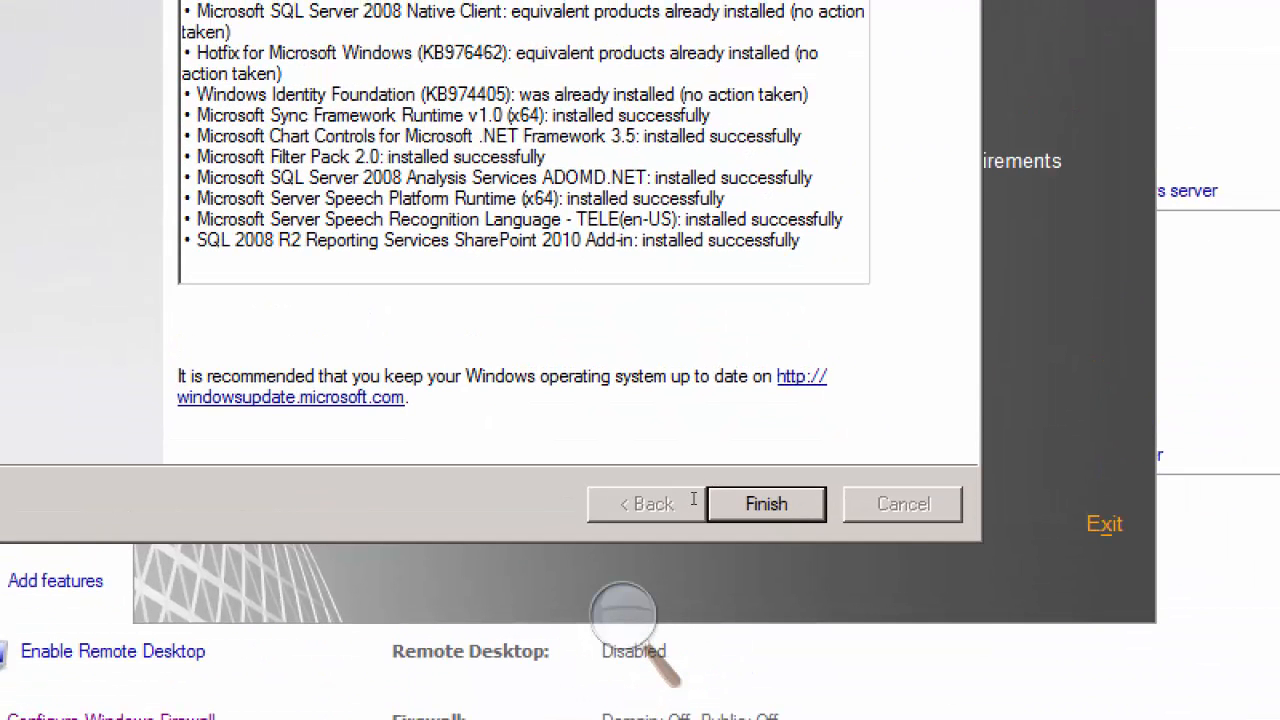
Step: Finish the prerequisites run on Server03, start the SharePoint Server installation and enter the product key
{"action": "left_click", "coordinate": [760, 504]}
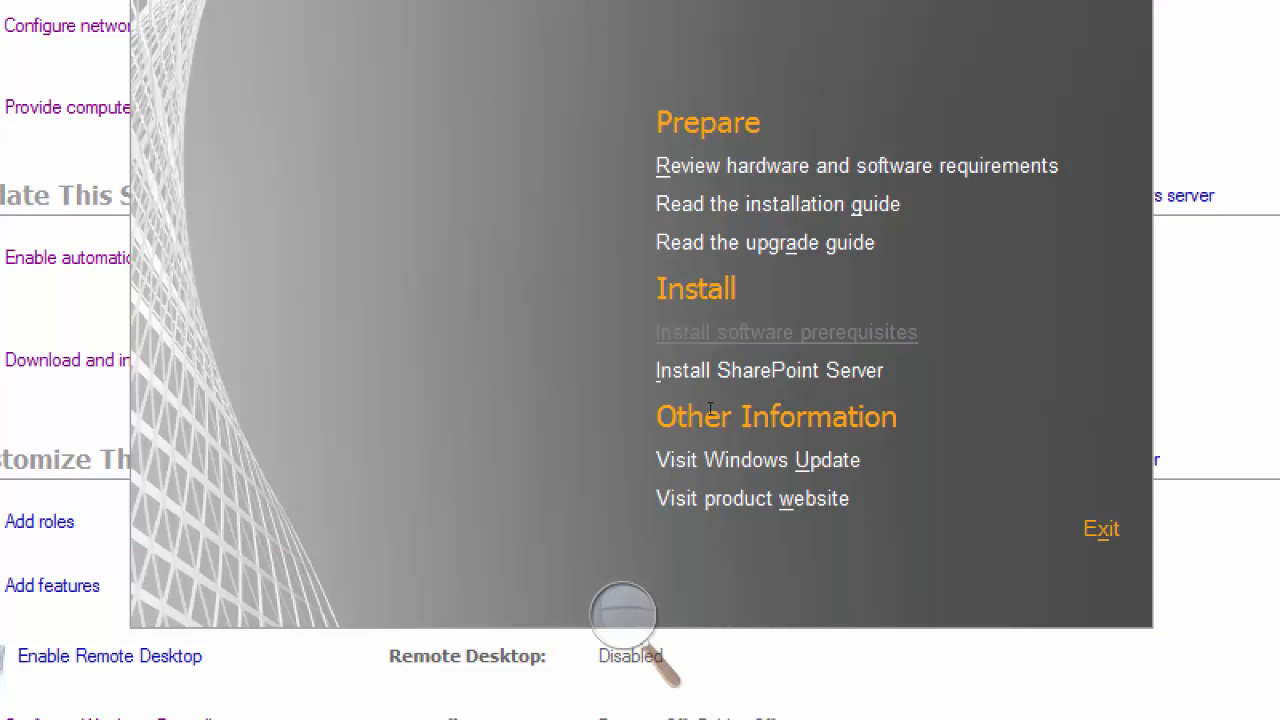
{"action": "left_click", "coordinate": [759, 370]}
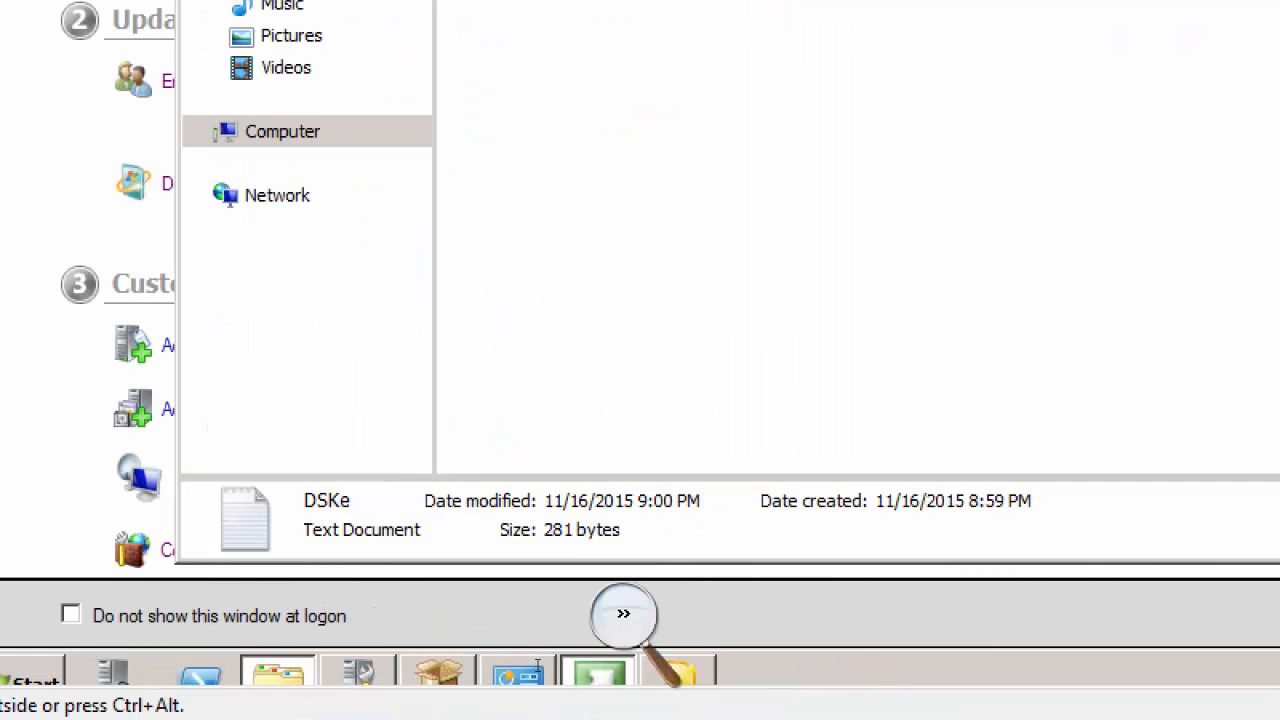
{"action": "left_click", "coordinate": [594, 672]}
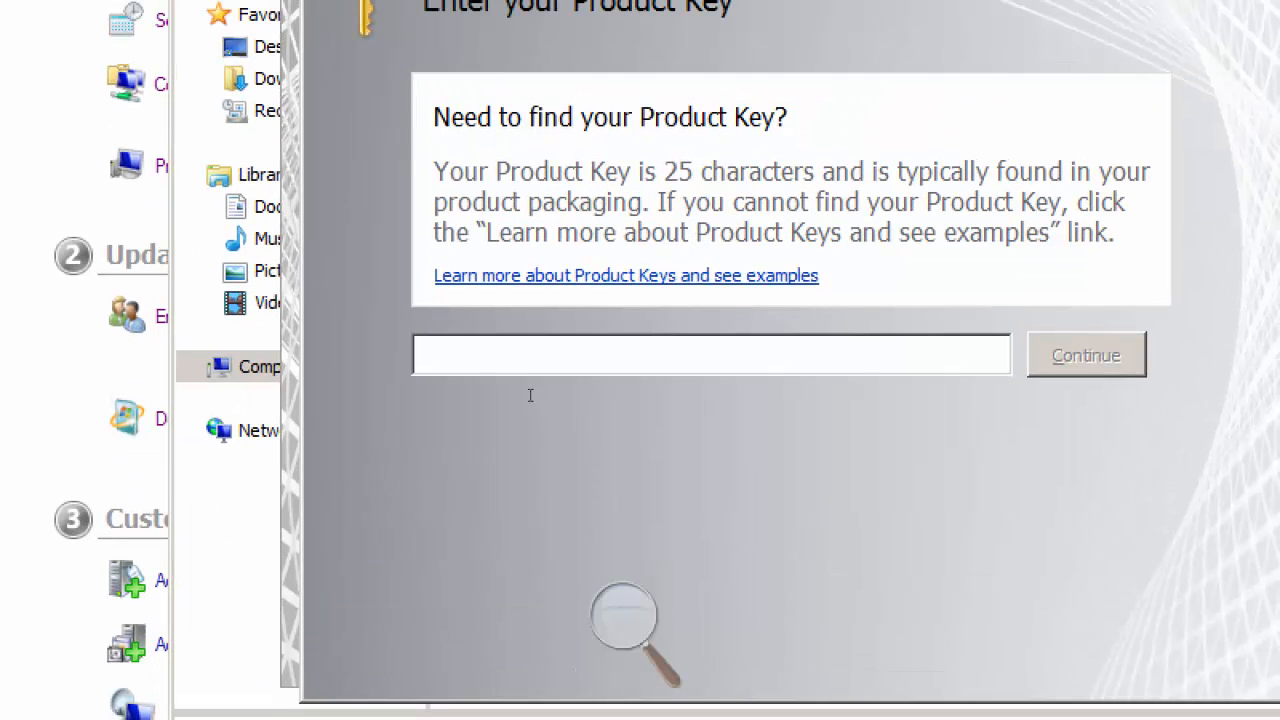
{"action": "right_click", "coordinate": [567, 130]}
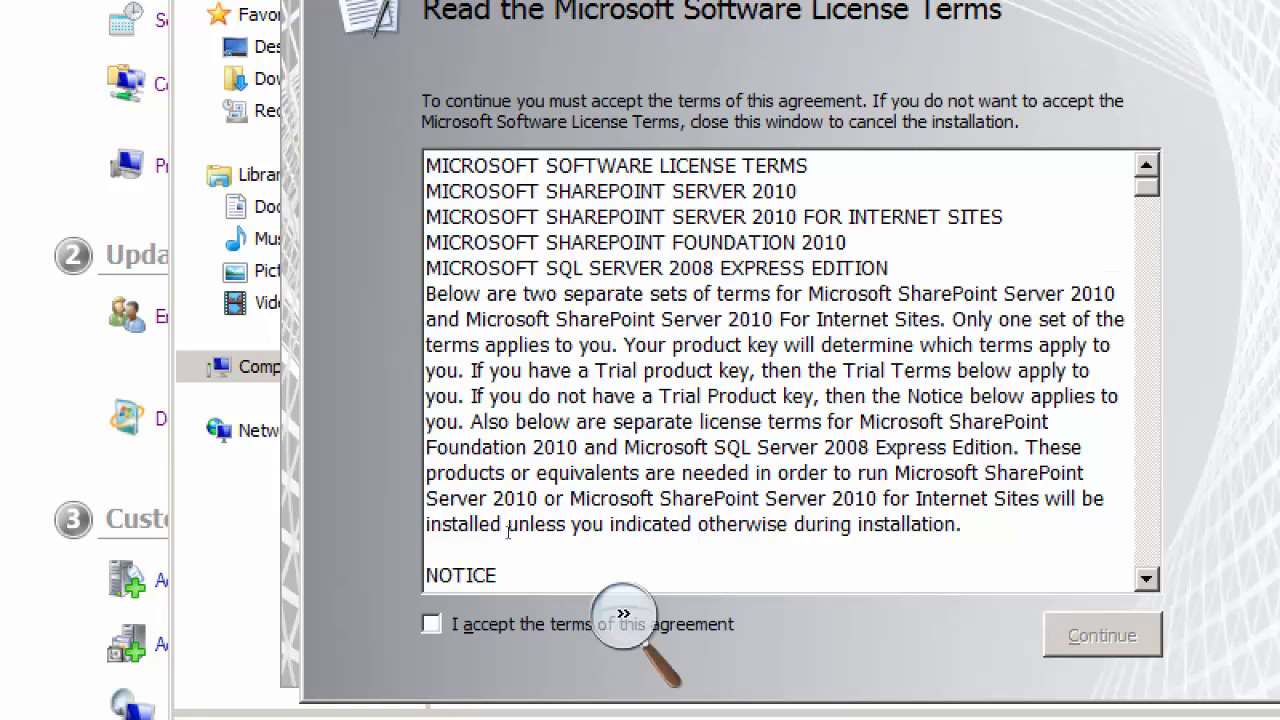
Step: Accept the license terms, choose a Server Farm installation with the Complete server type and start installing
{"action": "key", "text": "alt+a"}
{"action": "key", "text": "alt+c"}
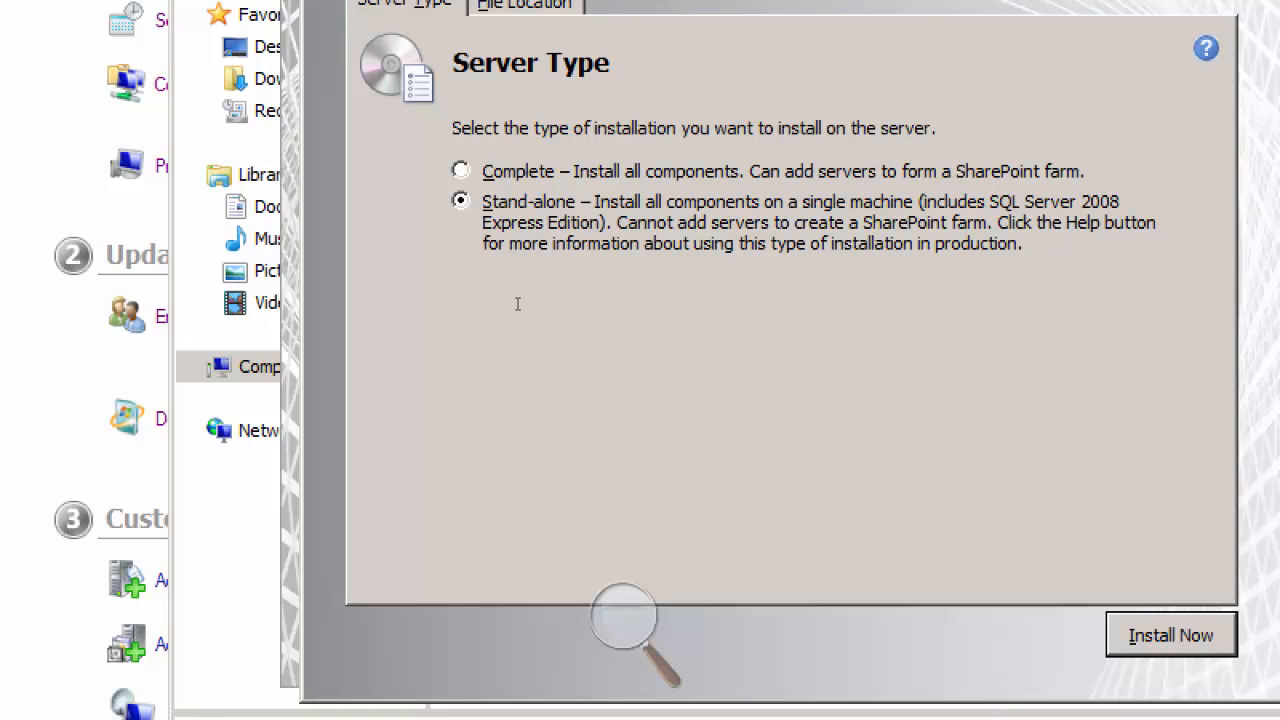
{"action": "key", "text": "Up"}
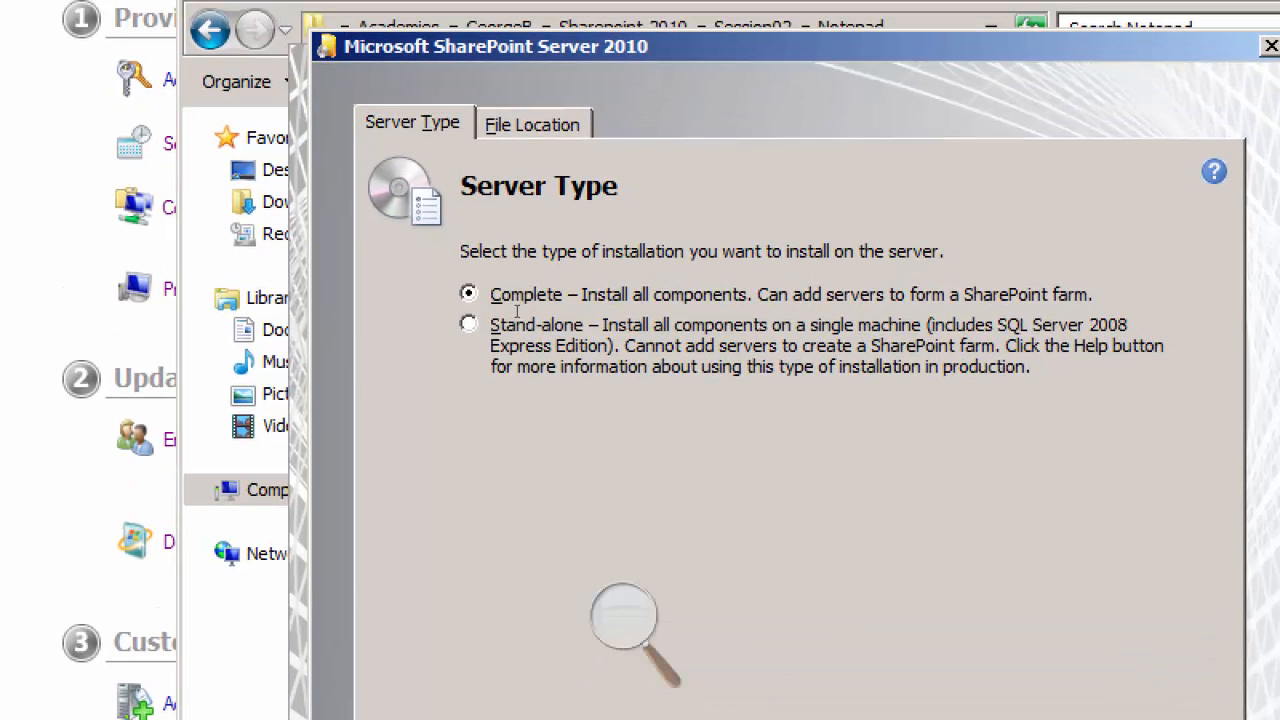
{"action": "key", "text": "Return"}
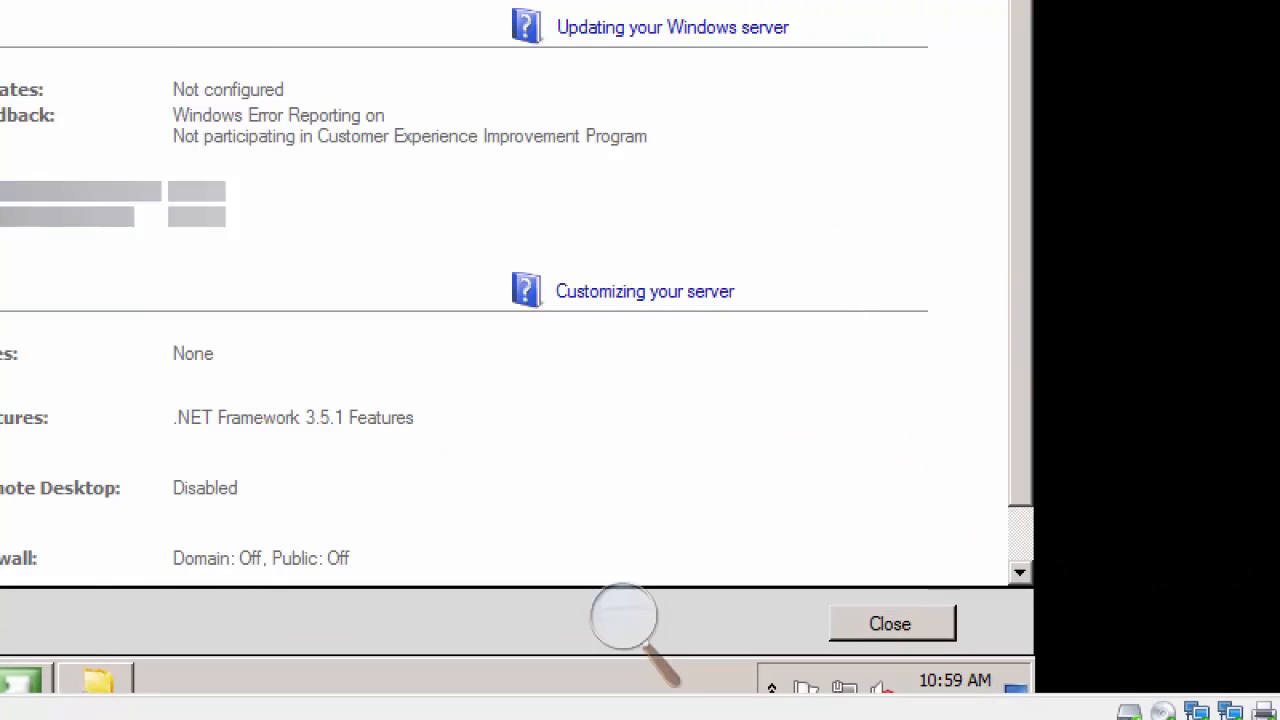
{"action": "scroll", "coordinate": [623, 620], "scroll_direction": "down", "scroll_amount": 2}
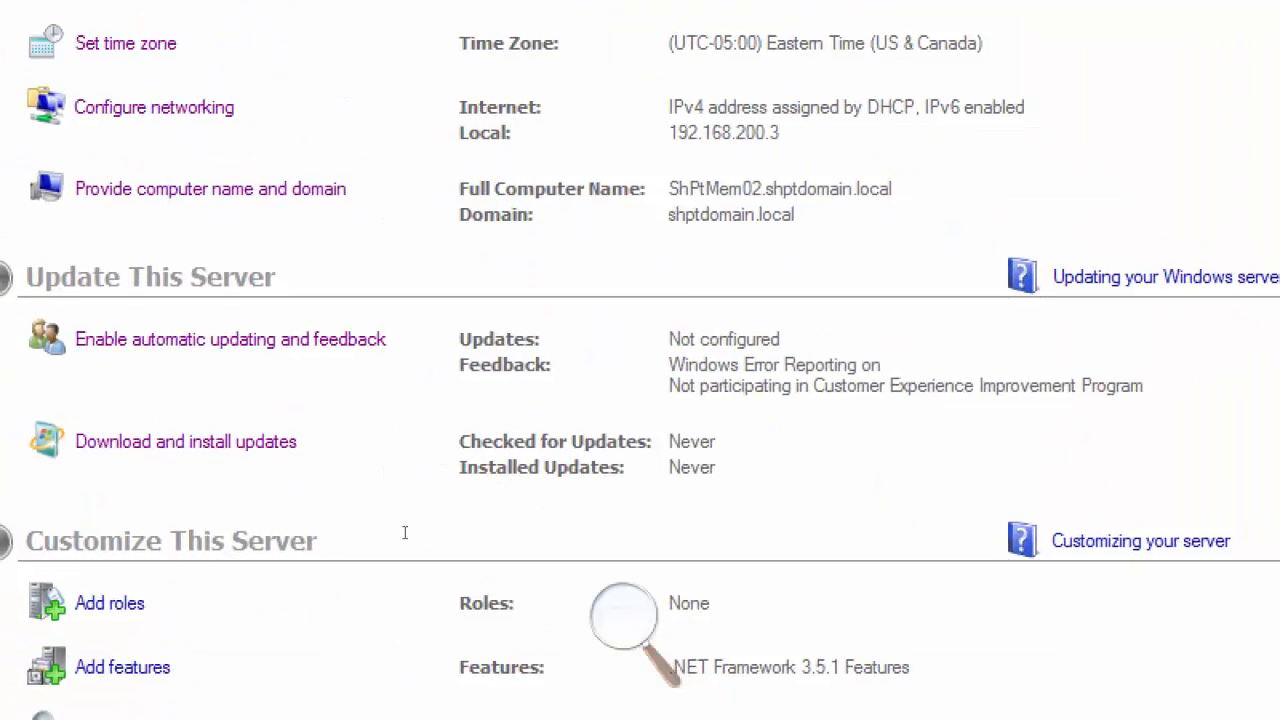
{"action": "left_click", "coordinate": [263, 609]}
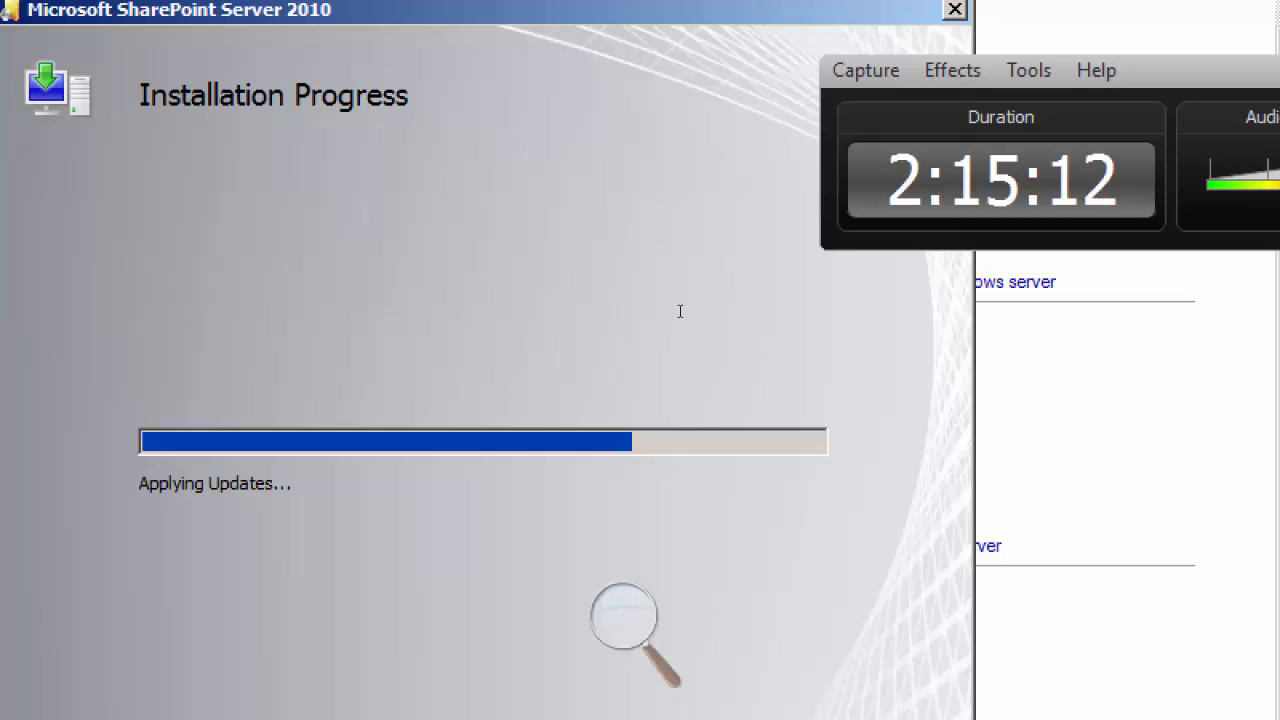
{"action": "left_click_drag", "start_coordinate": [1000, 203], "coordinate": [600, 225]}
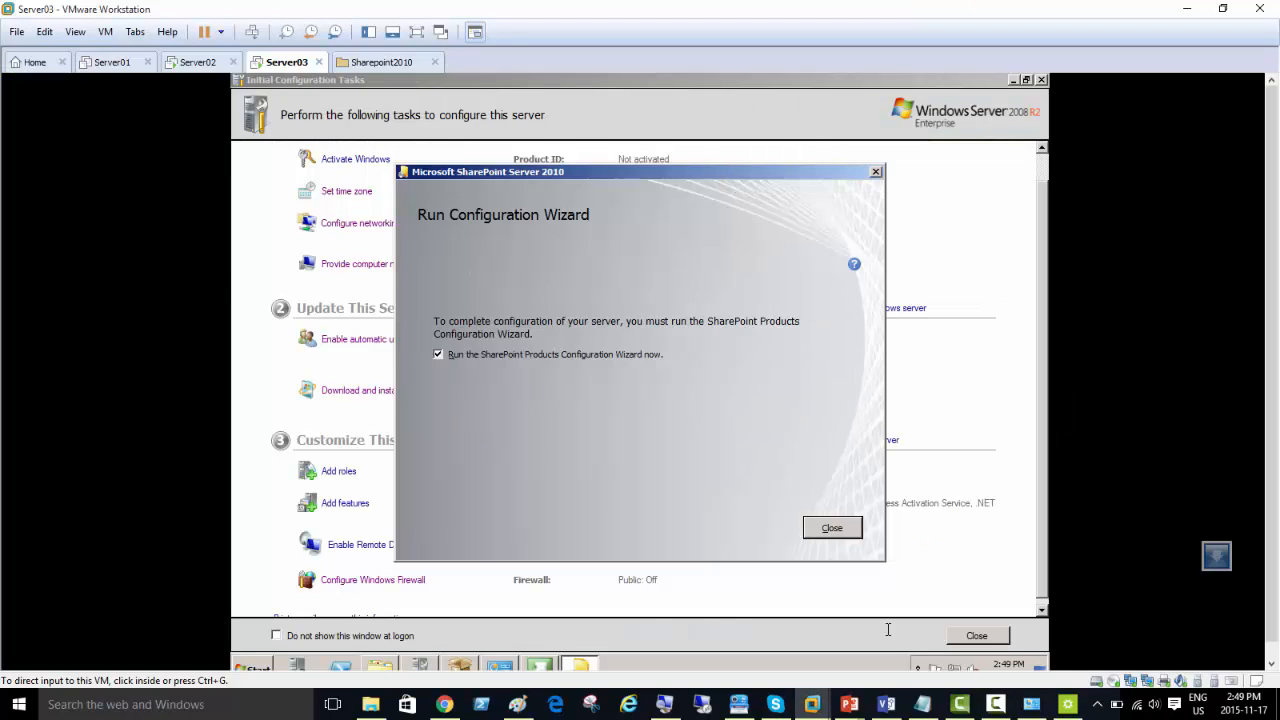
{"action": "left_click", "coordinate": [996, 704]}
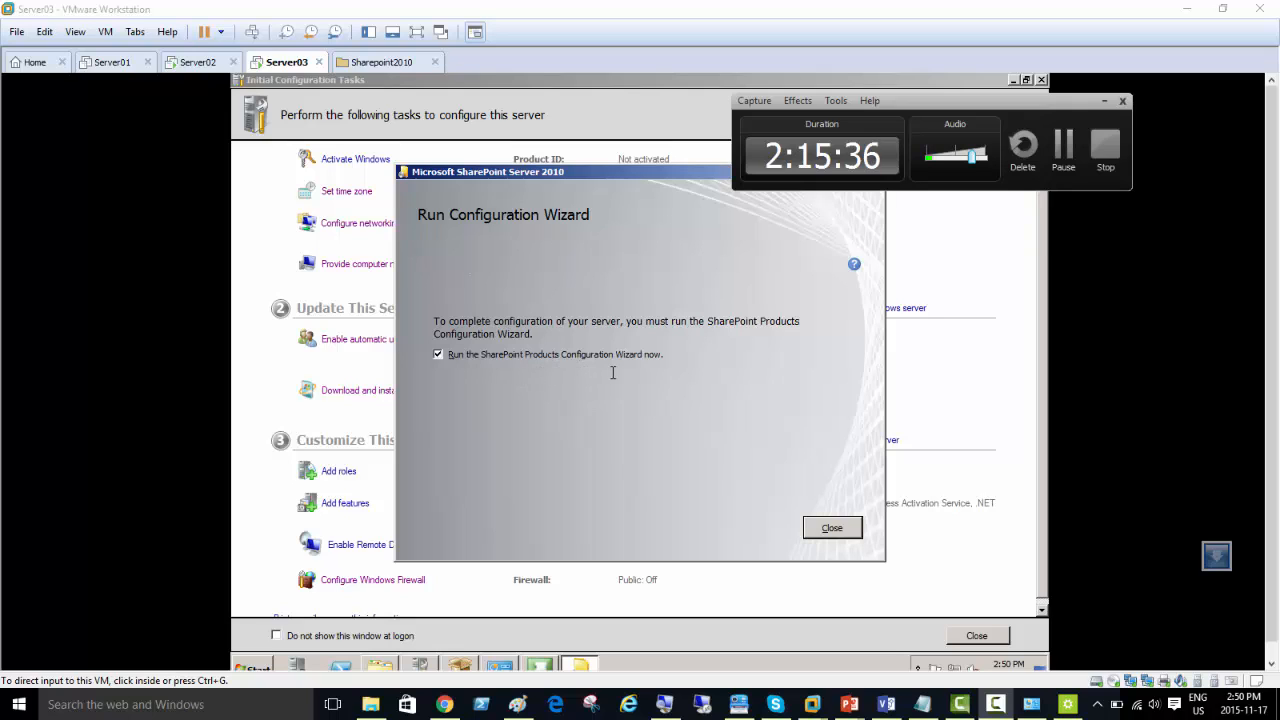
Step: Run the SharePoint Products Configuration Wizard, allow the required service restarts and choose to create a new server farm
{"action": "left_click", "coordinate": [827, 525]}
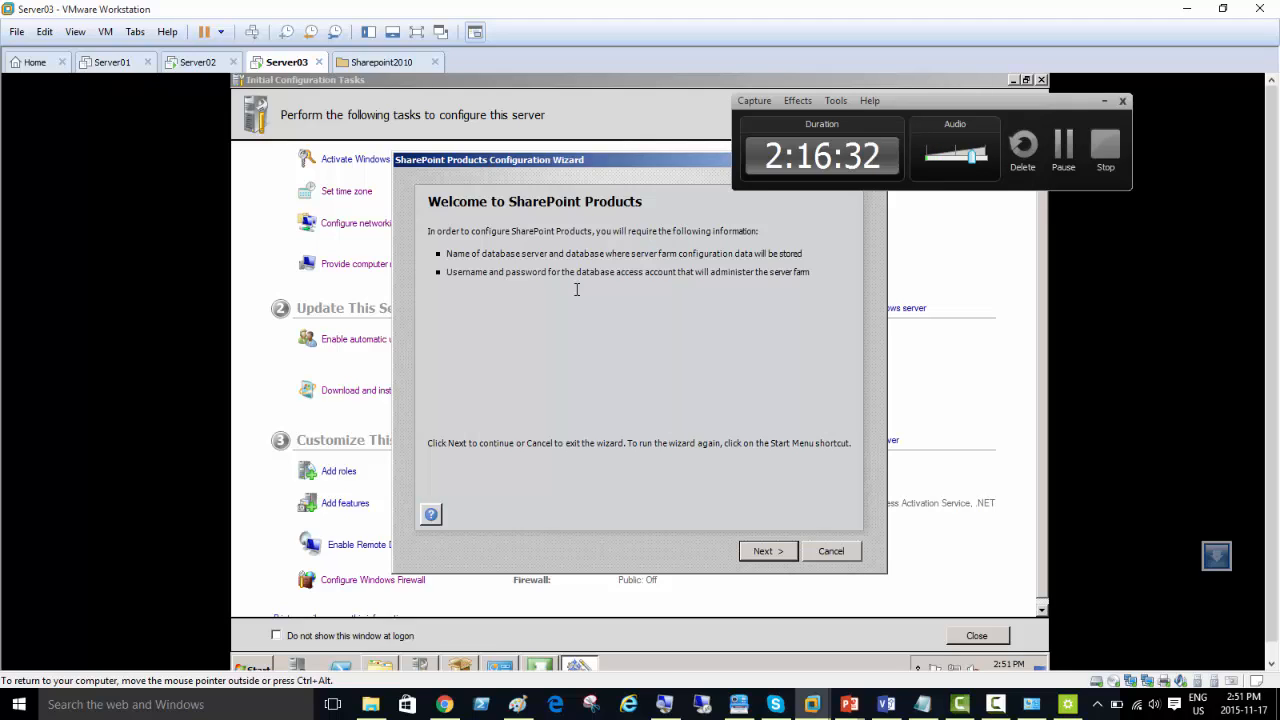
{"action": "left_click", "coordinate": [764, 549]}
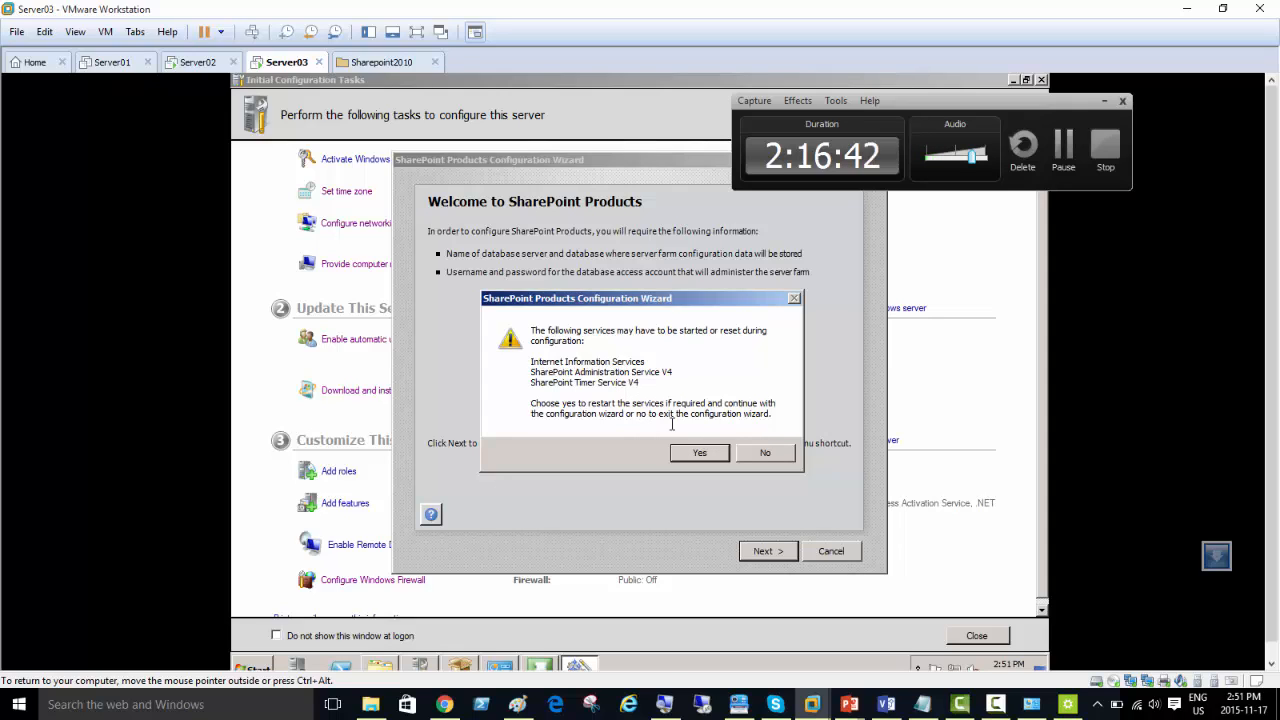
{"action": "left_click", "coordinate": [697, 452]}
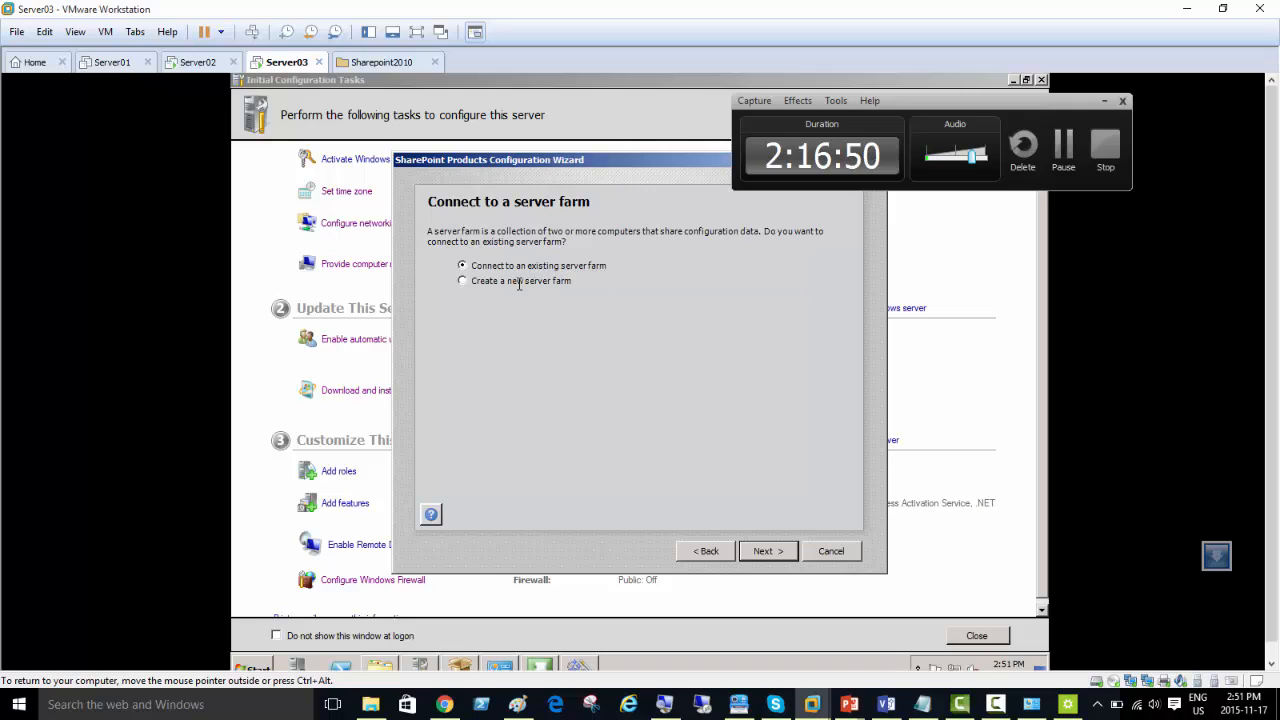
{"action": "left_click", "coordinate": [520, 282]}
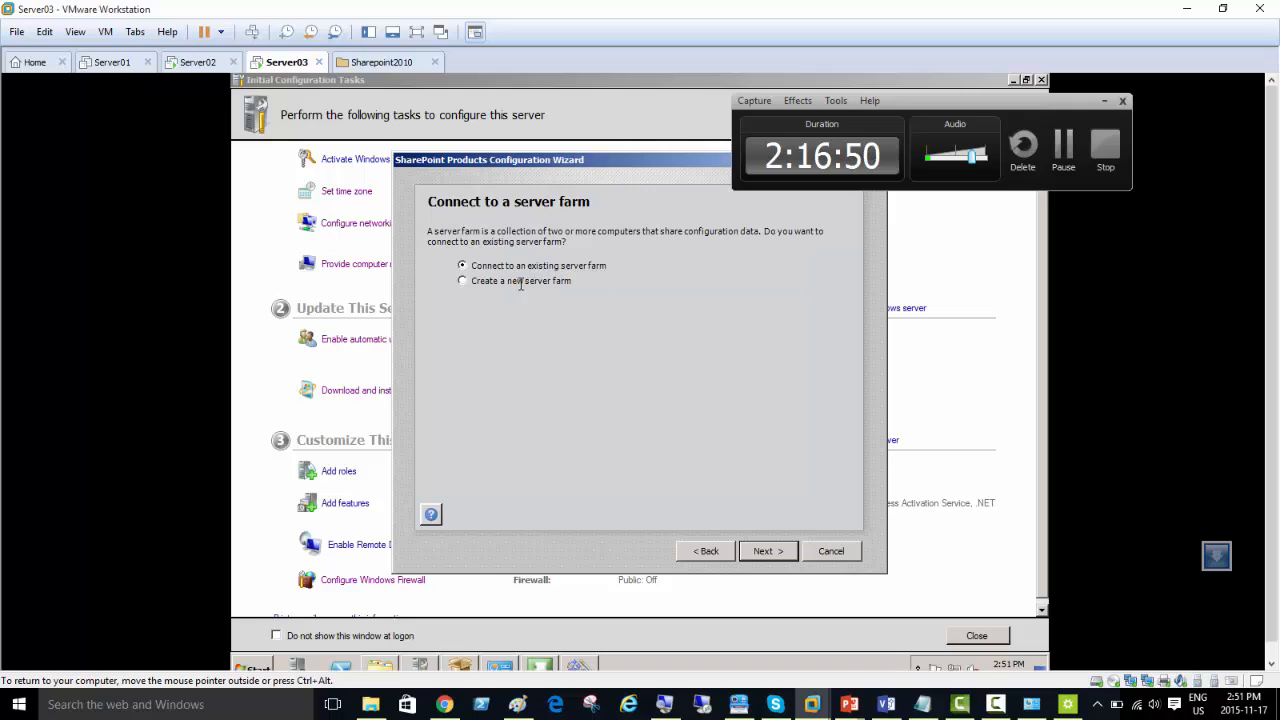
{"action": "left_click", "coordinate": [765, 550]}
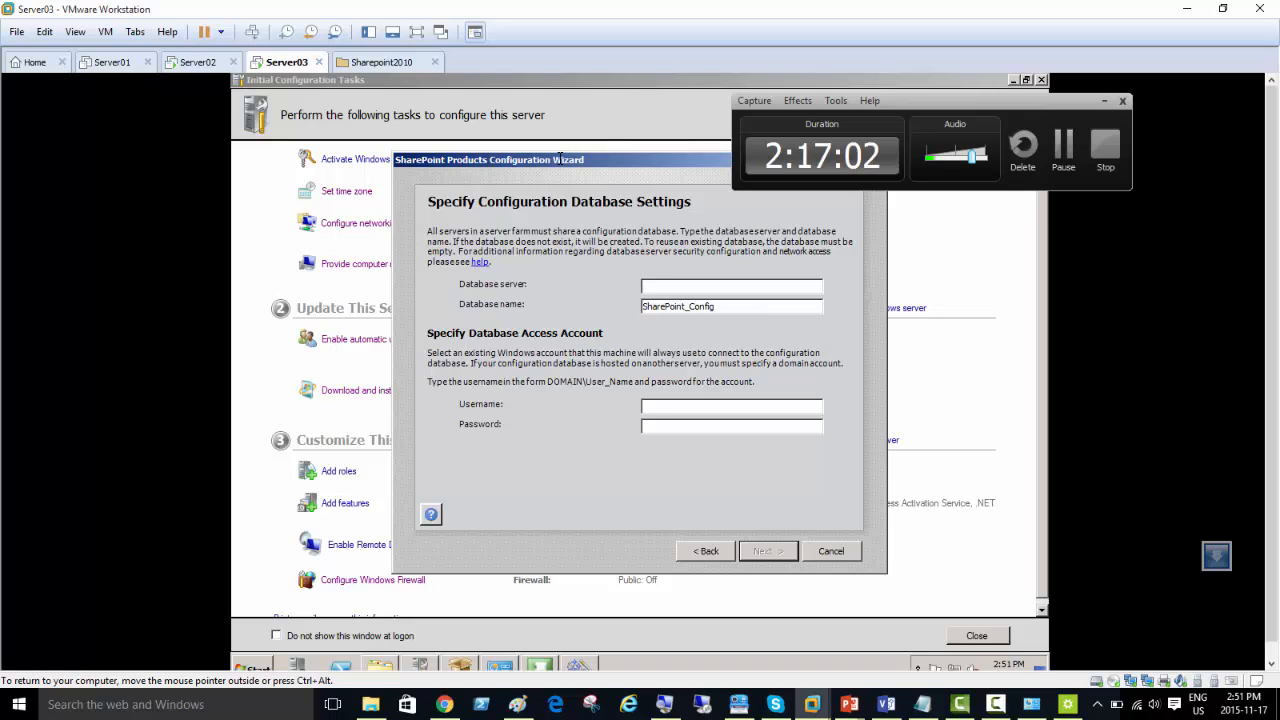
Step: Set the configuration database server to ShptMem02, keeping SharePoint_Config as the database name
{"action": "left_click_drag", "start_coordinate": [560, 157], "coordinate": [554, 298]}
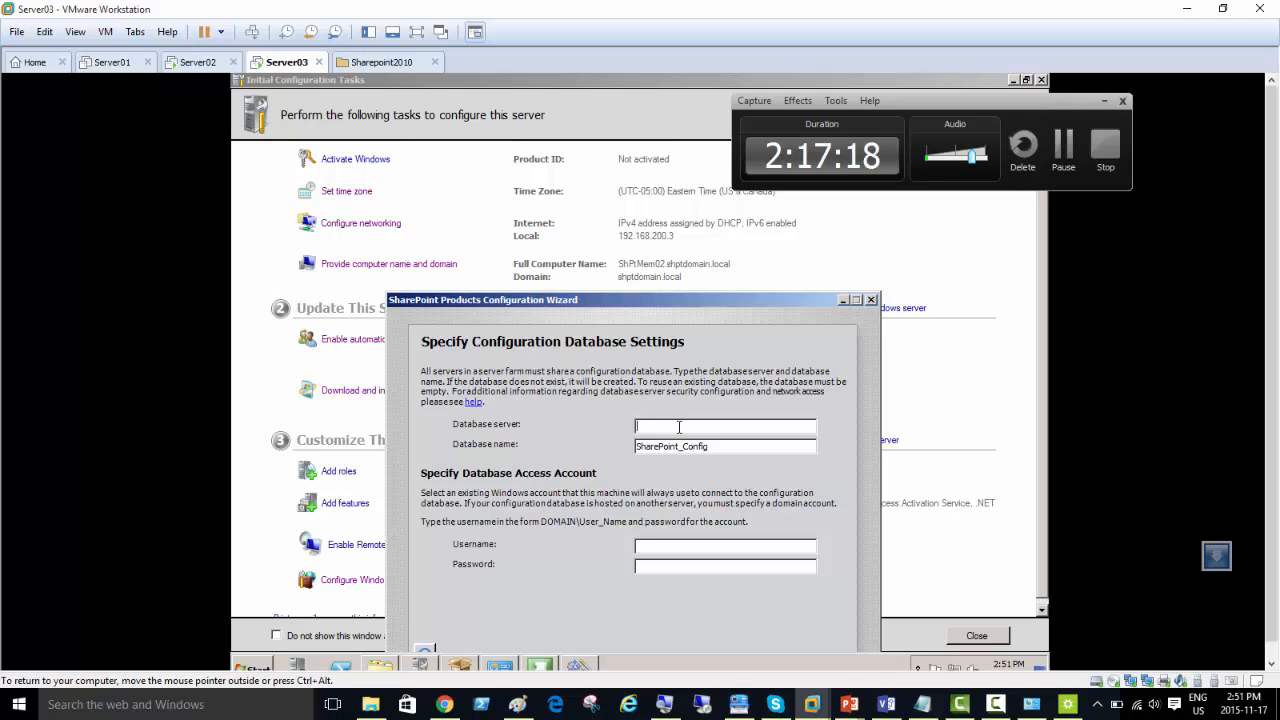
{"action": "type", "text": "ShptMem02"}
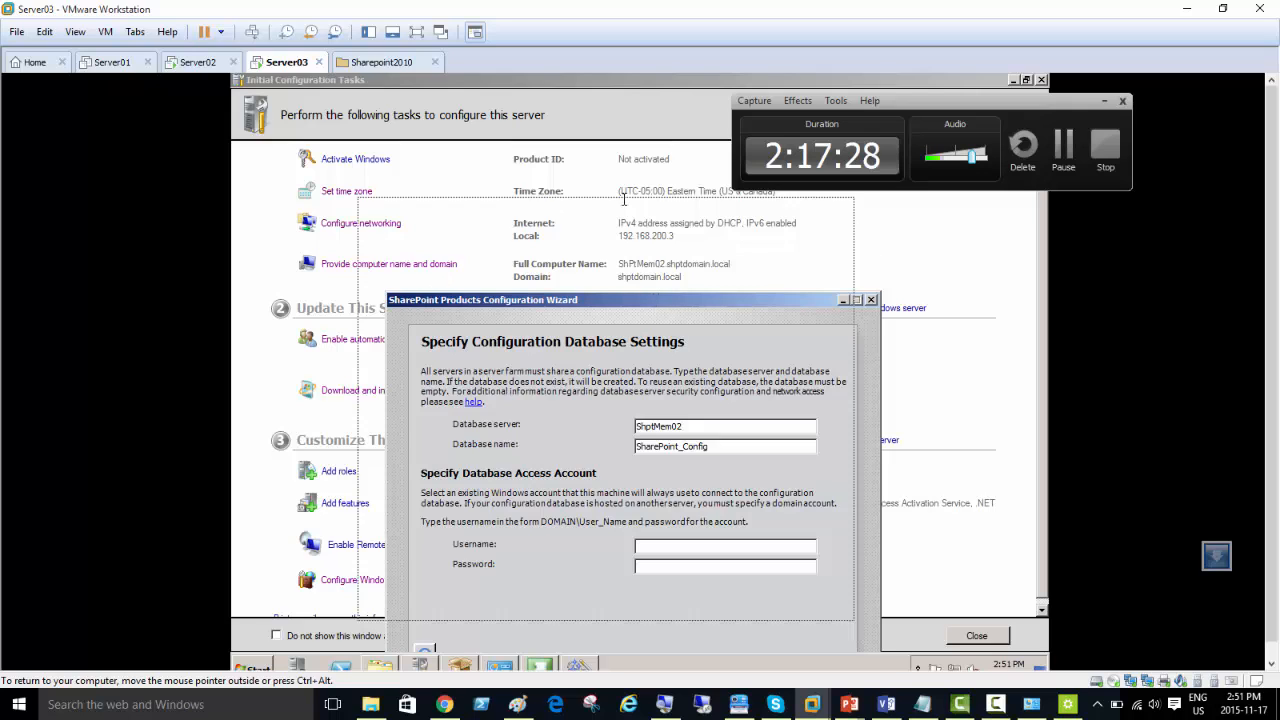
{"action": "left_click_drag", "start_coordinate": [656, 299], "coordinate": [623, 198]}
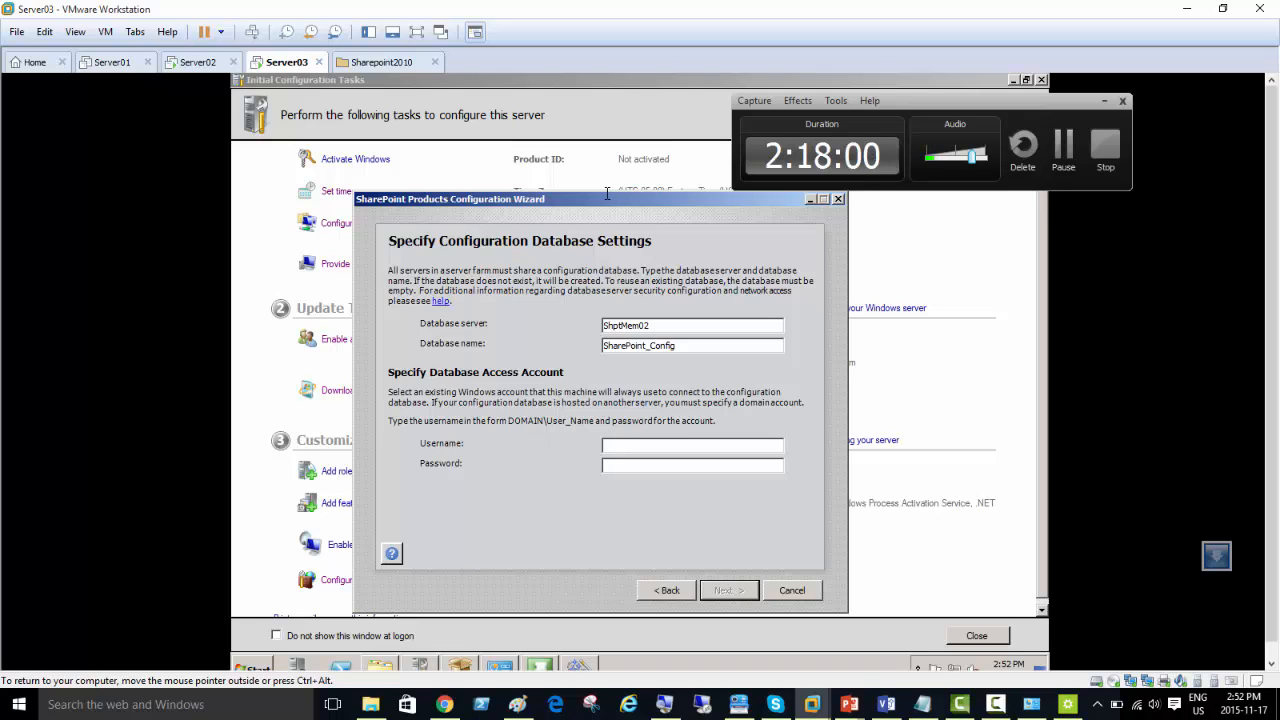
Step: Specify shptdomain\administrator as the database access account, enter its password and continue to the farm security settings
{"action": "left_click_drag", "start_coordinate": [594, 196], "coordinate": [603, 289]}
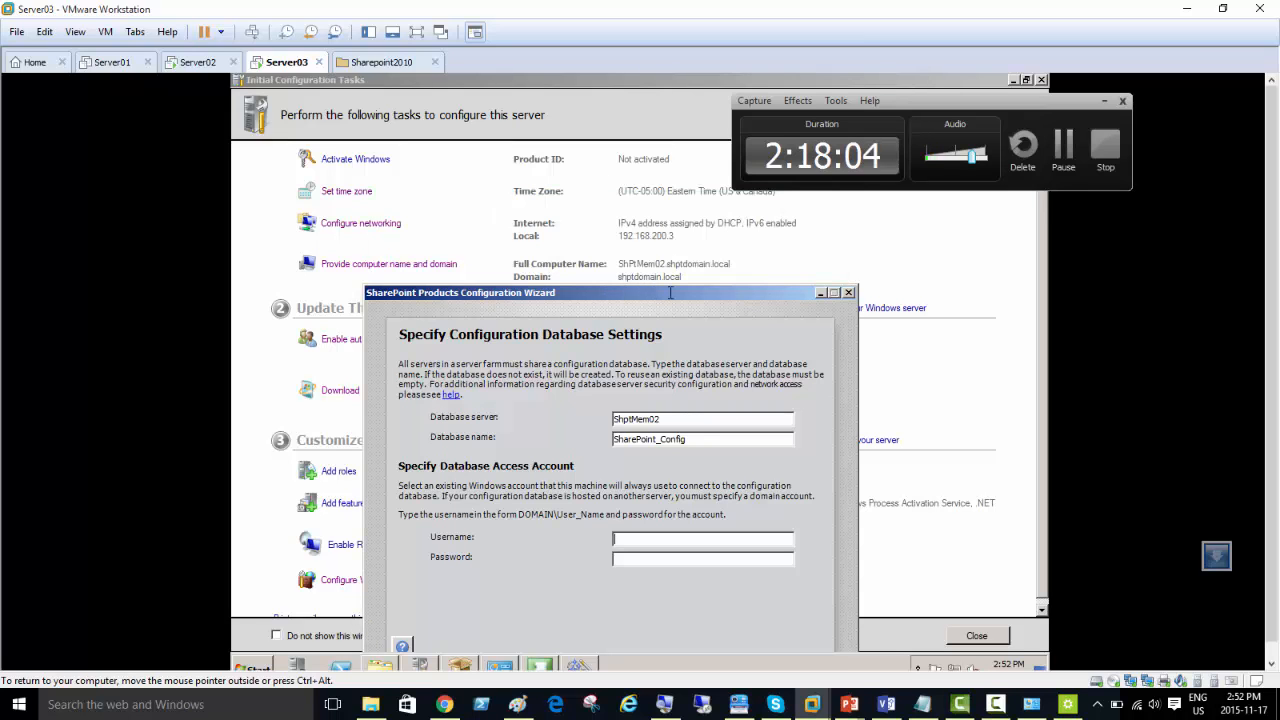
{"action": "left_click", "coordinate": [632, 538]}
{"action": "type", "text": "shptdomain"}
{"action": "type", "text": "\\"}
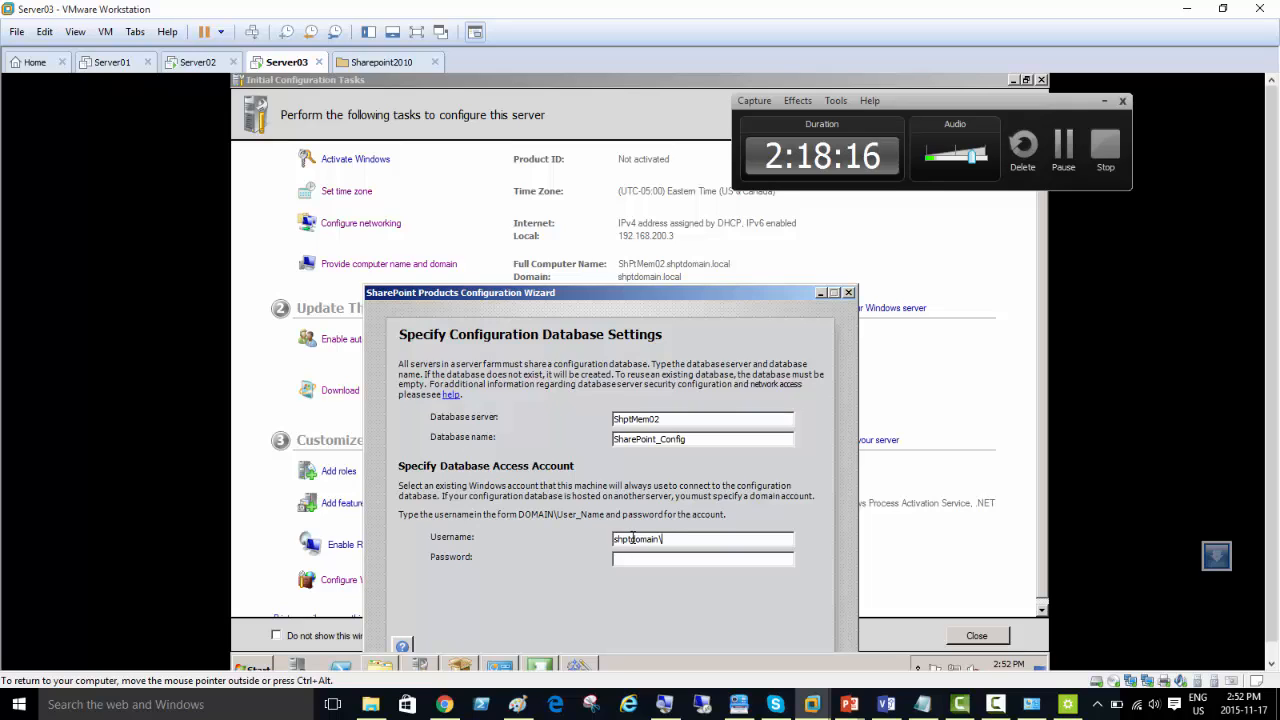
{"action": "type", "text": "administrator"}
{"action": "key", "text": "Tab"}
{"action": "type", "text": "•••••••••"}
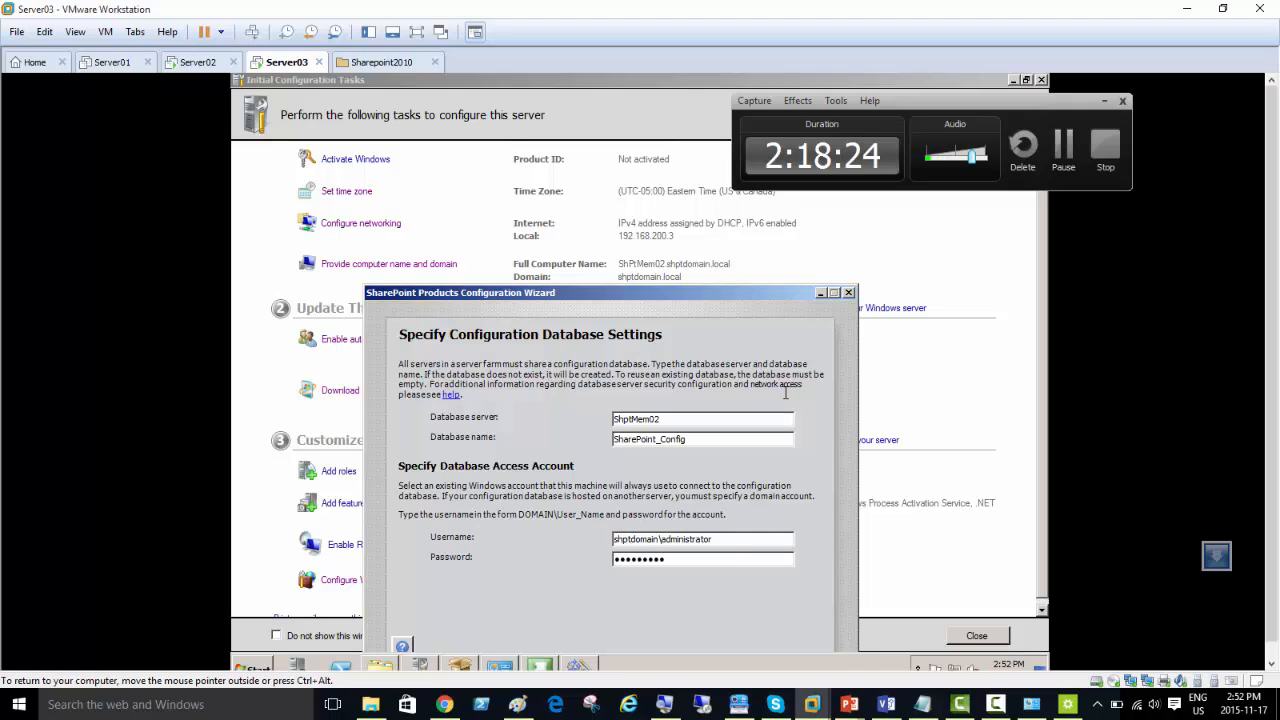
{"action": "left_click_drag", "start_coordinate": [680, 292], "coordinate": [672, 222]}
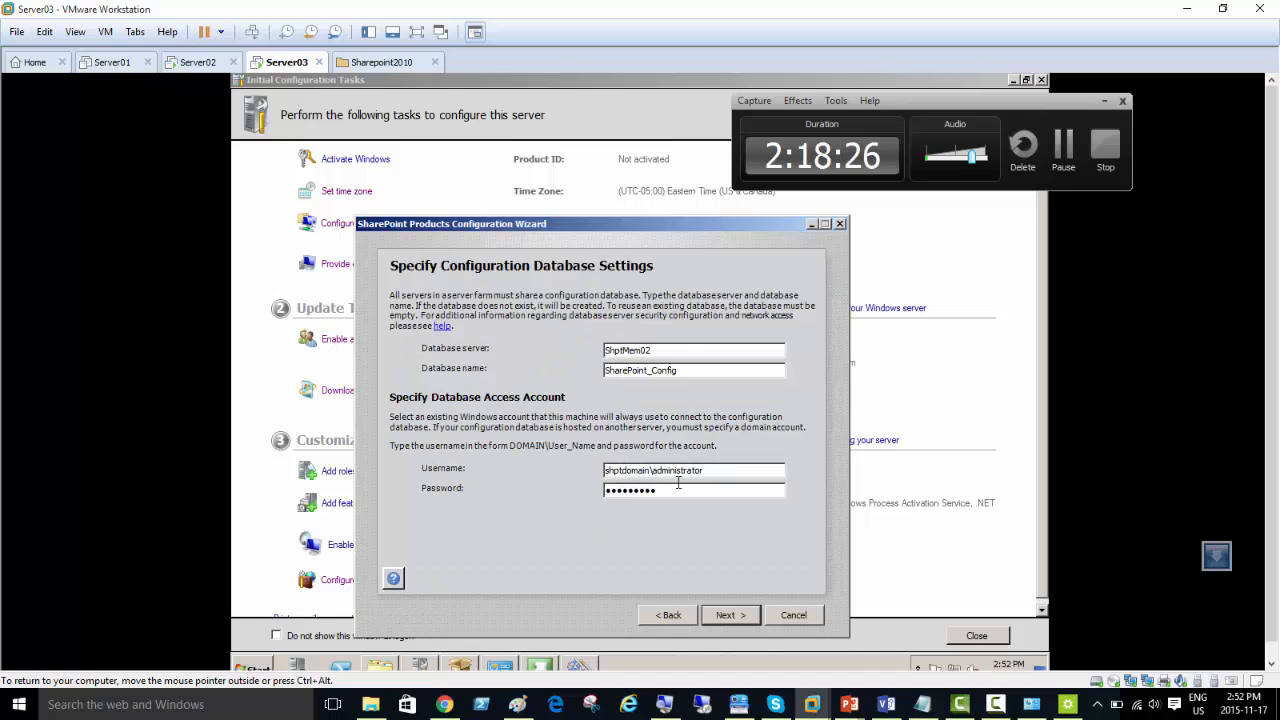
{"action": "left_click", "coordinate": [728, 616]}
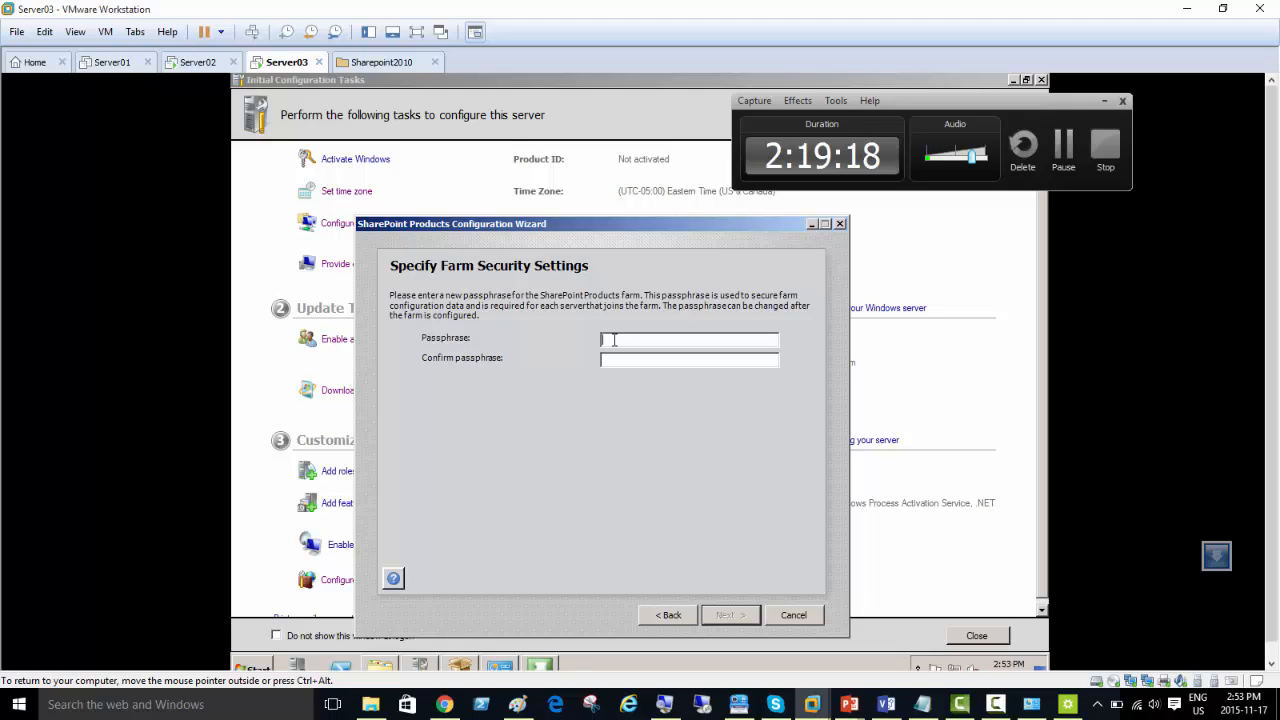
Step: Enter and confirm the farm passphrase, then continue to the Central Administration web application settings
{"action": "type", "text": "•••••••••"}
{"action": "key", "text": "Tab"}
{"action": "type", "text": "•••"}
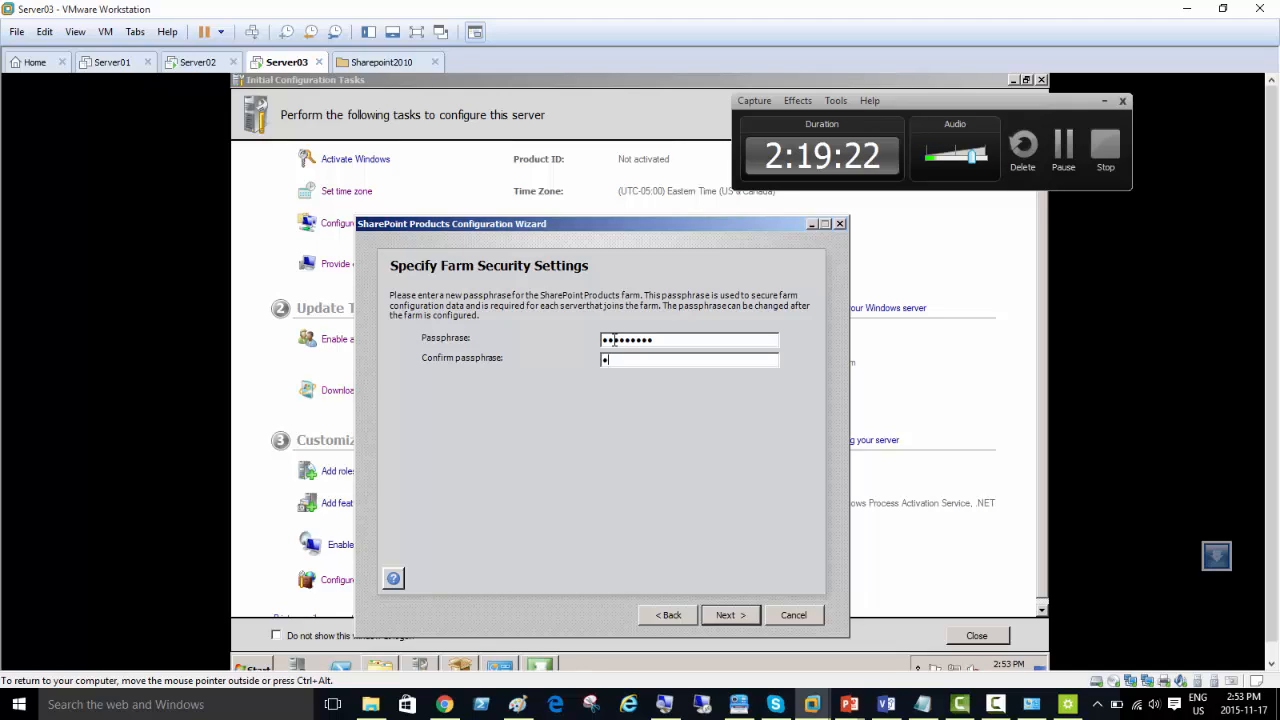
{"action": "type", "text": "••••••"}
{"action": "left_click", "coordinate": [727, 615]}
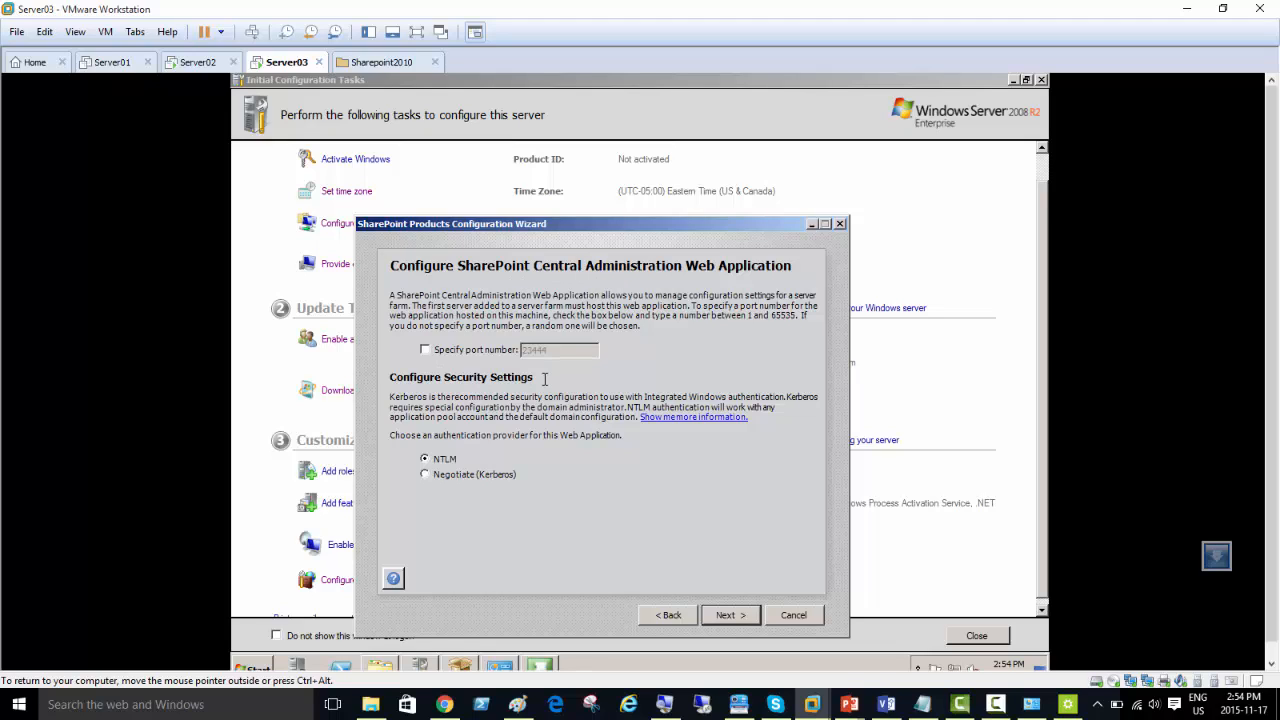
Step: Leave the Central Administration port number unspecified, keep NTLM authentication and apply the configuration settings
{"action": "left_click", "coordinate": [427, 350]}
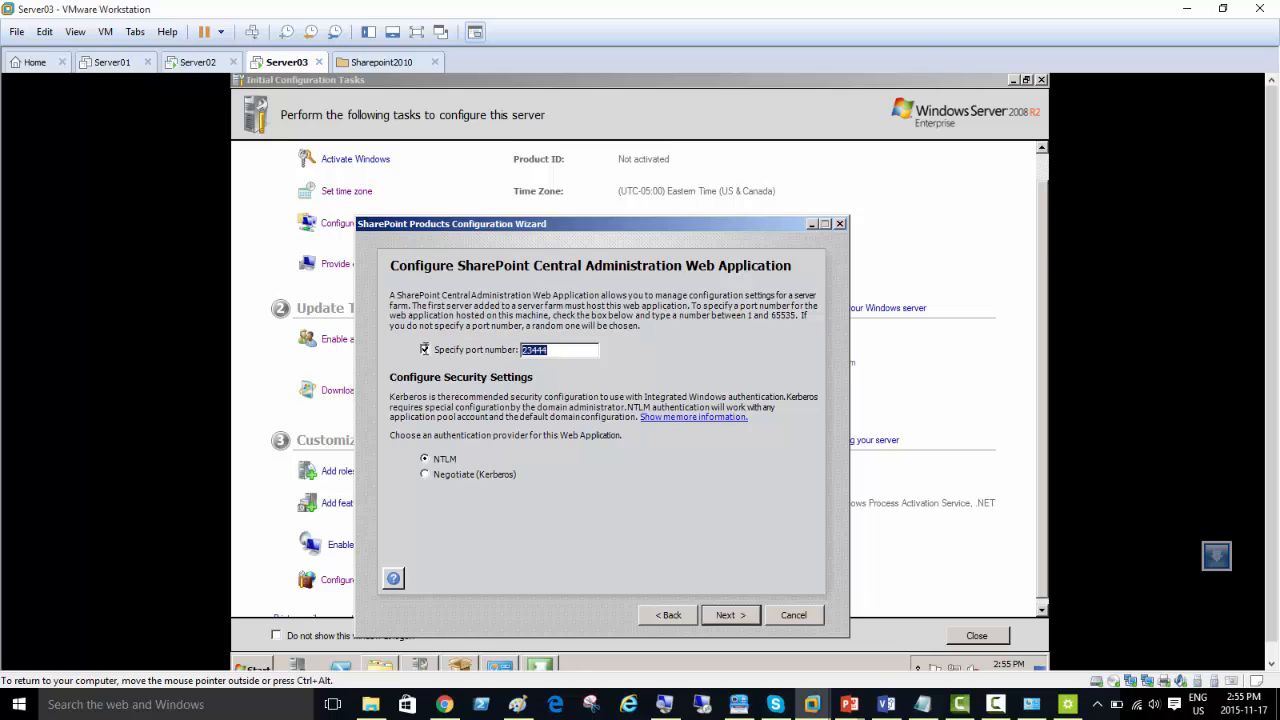
{"action": "left_click", "coordinate": [425, 350]}
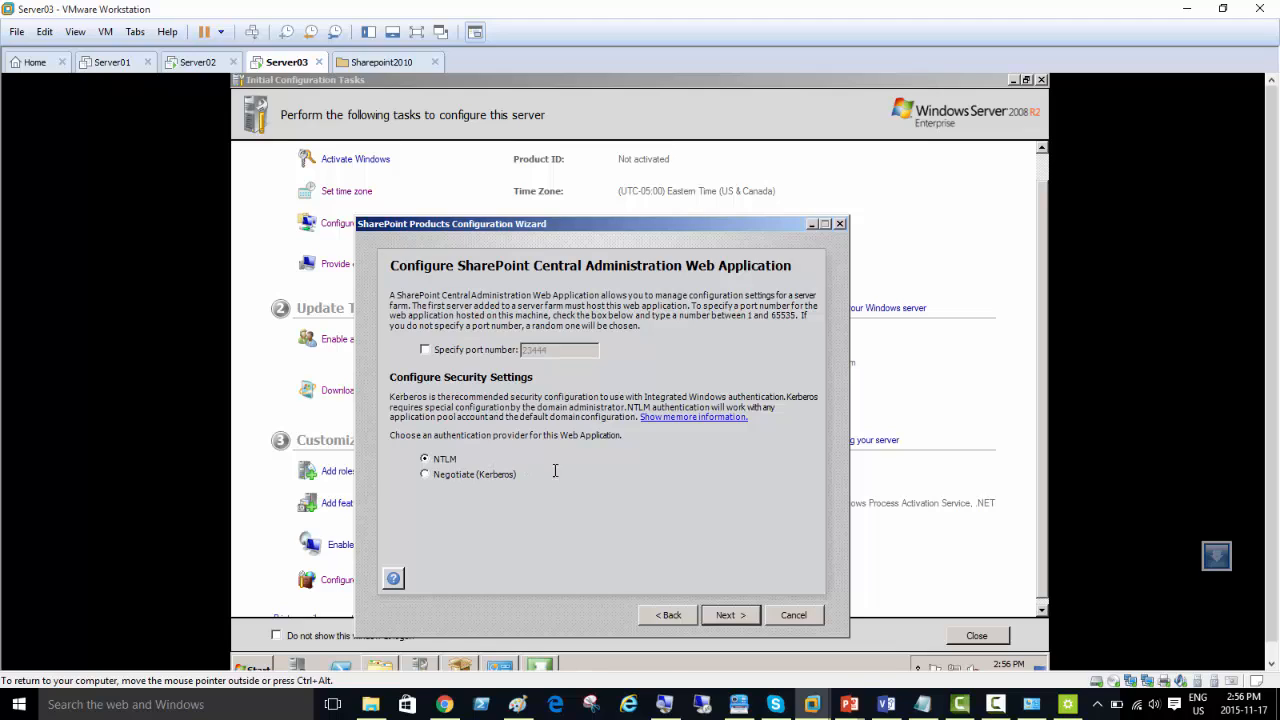
{"action": "left_click", "coordinate": [726, 615]}
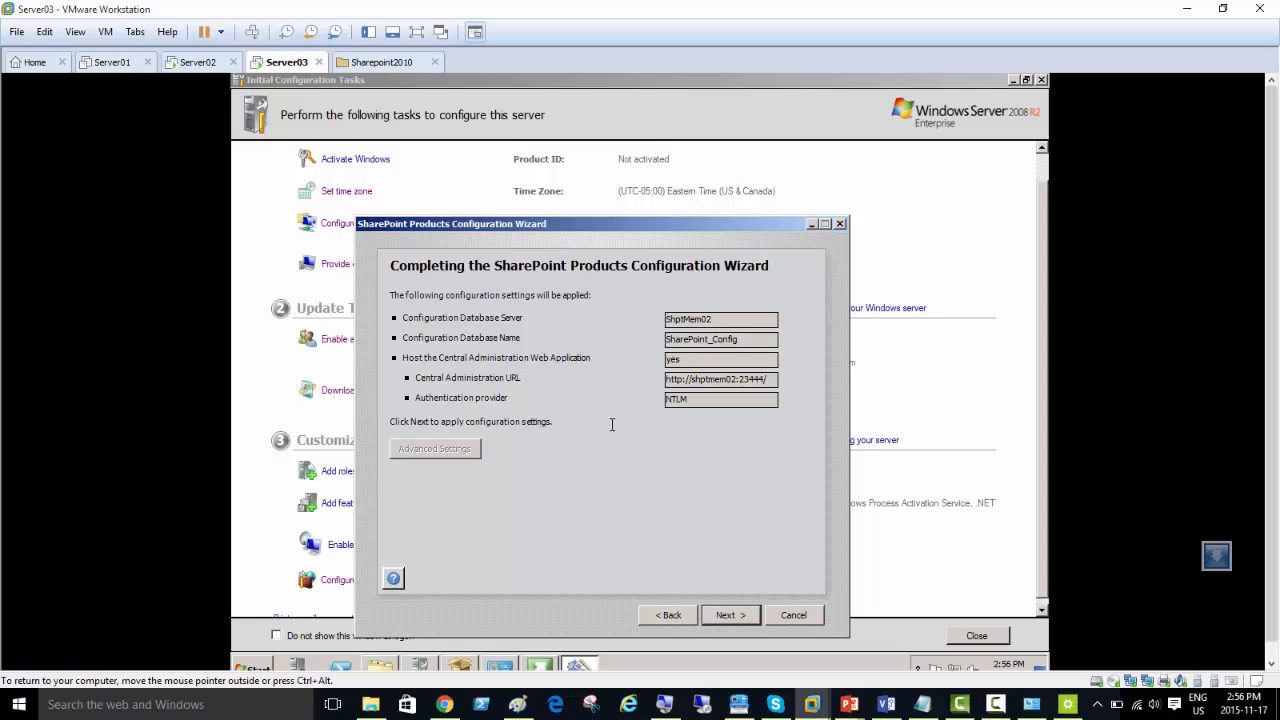
{"action": "left_click", "coordinate": [735, 616]}
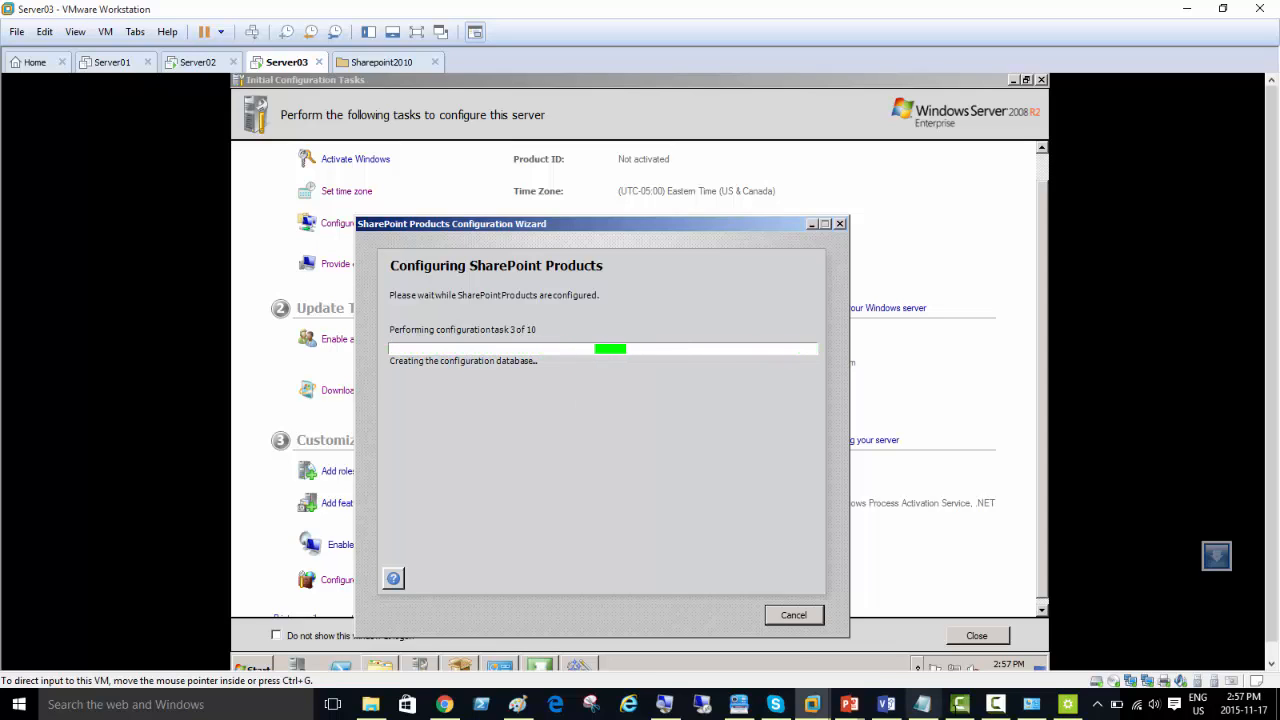
{"action": "left_click", "coordinate": [997, 705]}
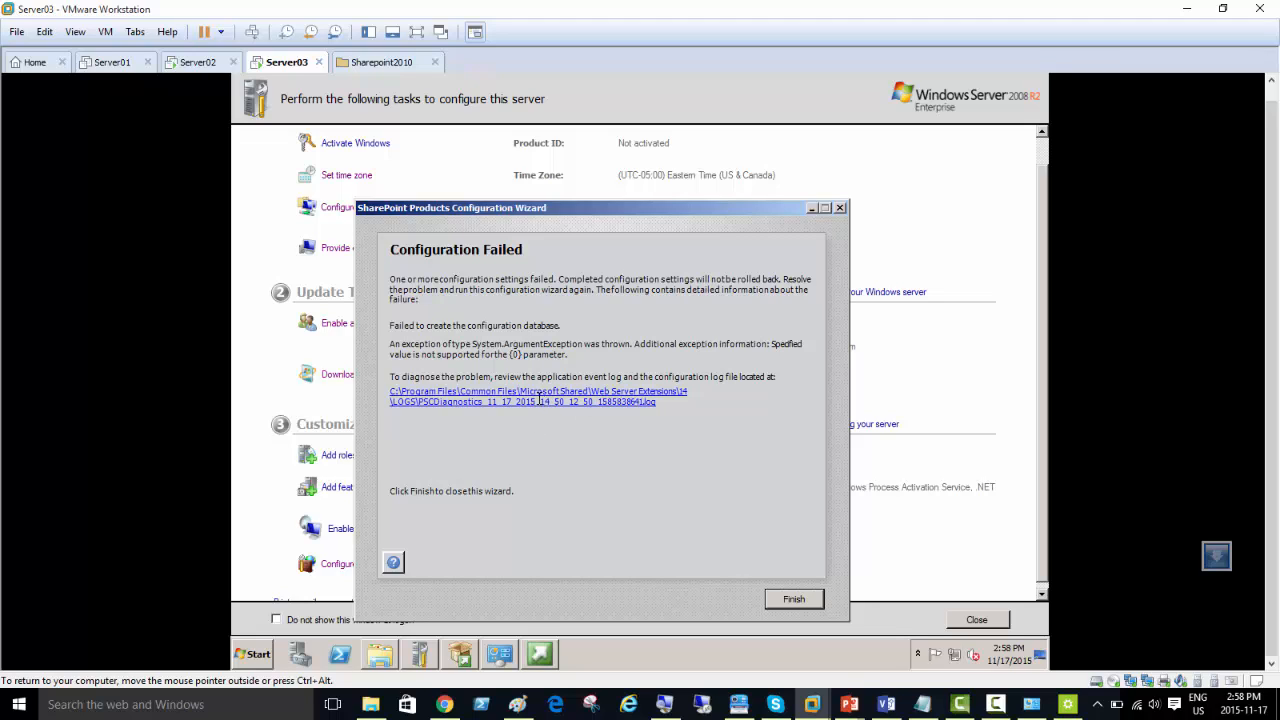
Step: Open the PSCDiagnostics log from the Configuration Failed page and examine its last entries in a maximized window with the virtual machine full screen
{"action": "left_click", "coordinate": [541, 401]}
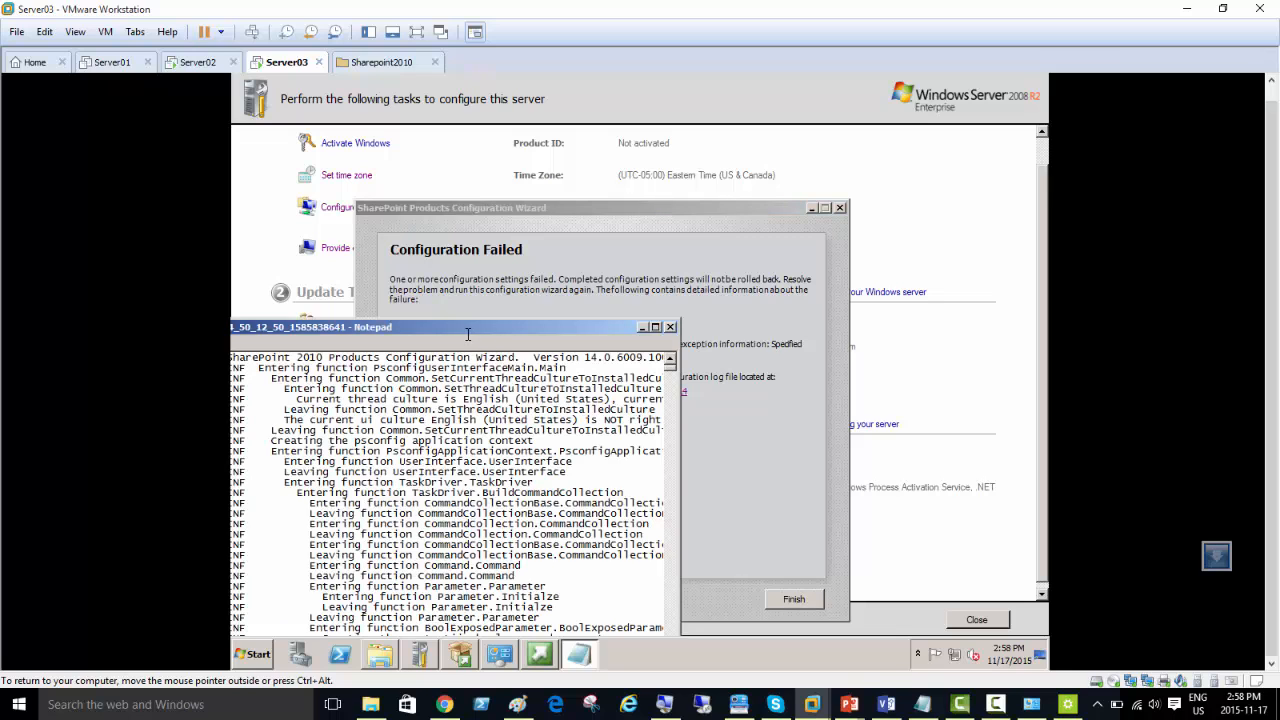
{"action": "left_click_drag", "start_coordinate": [462, 328], "coordinate": [772, 194]}
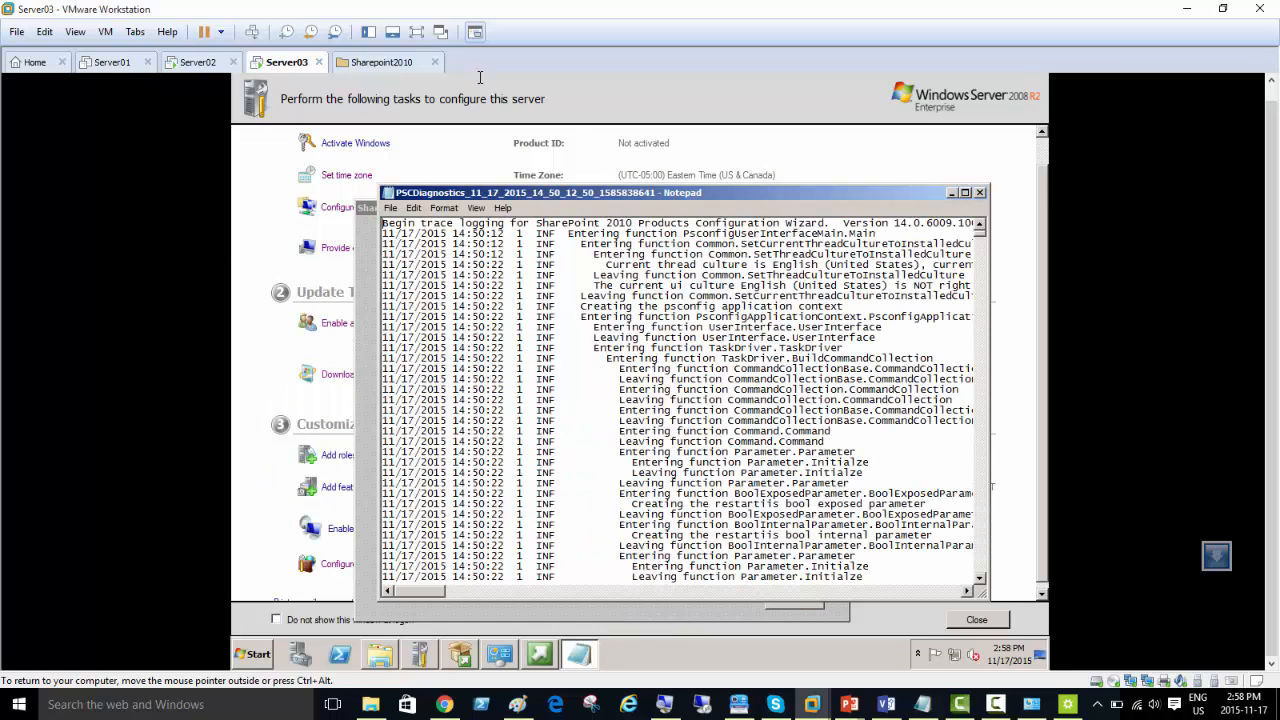
{"action": "key", "text": "ctrl+alt+Return"}
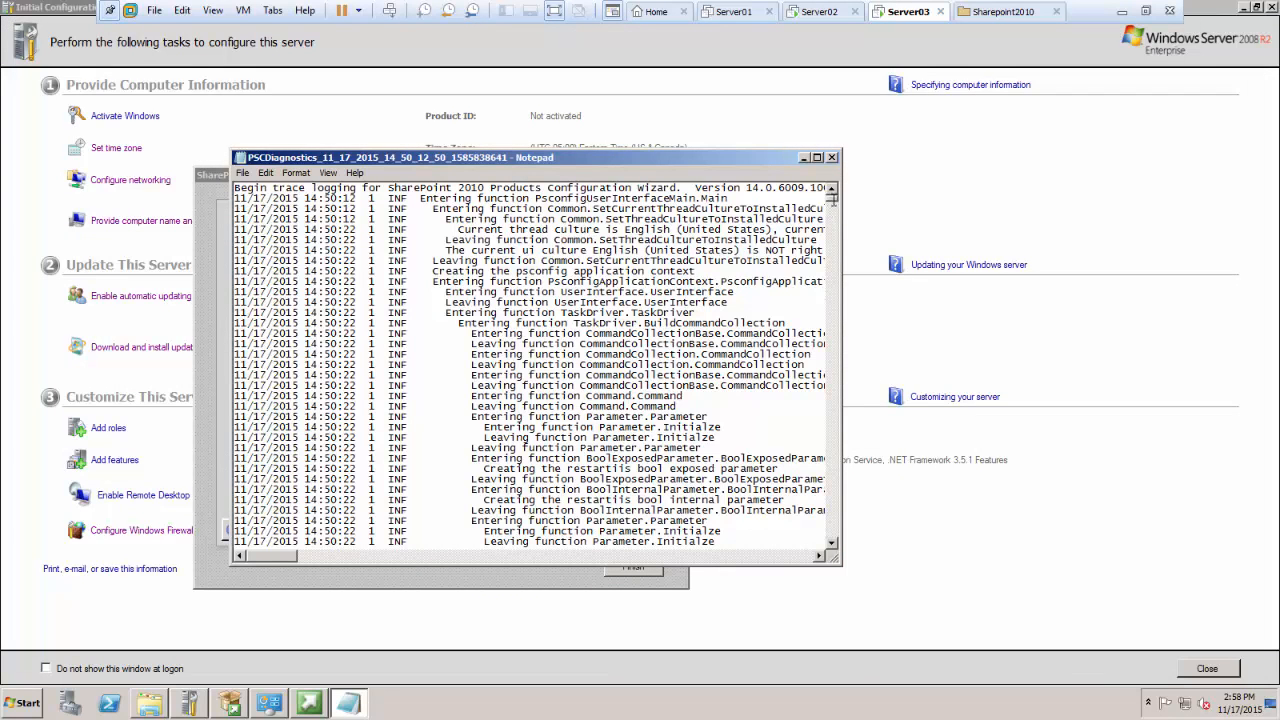
{"action": "left_click_drag", "start_coordinate": [831, 199], "coordinate": [851, 540]}
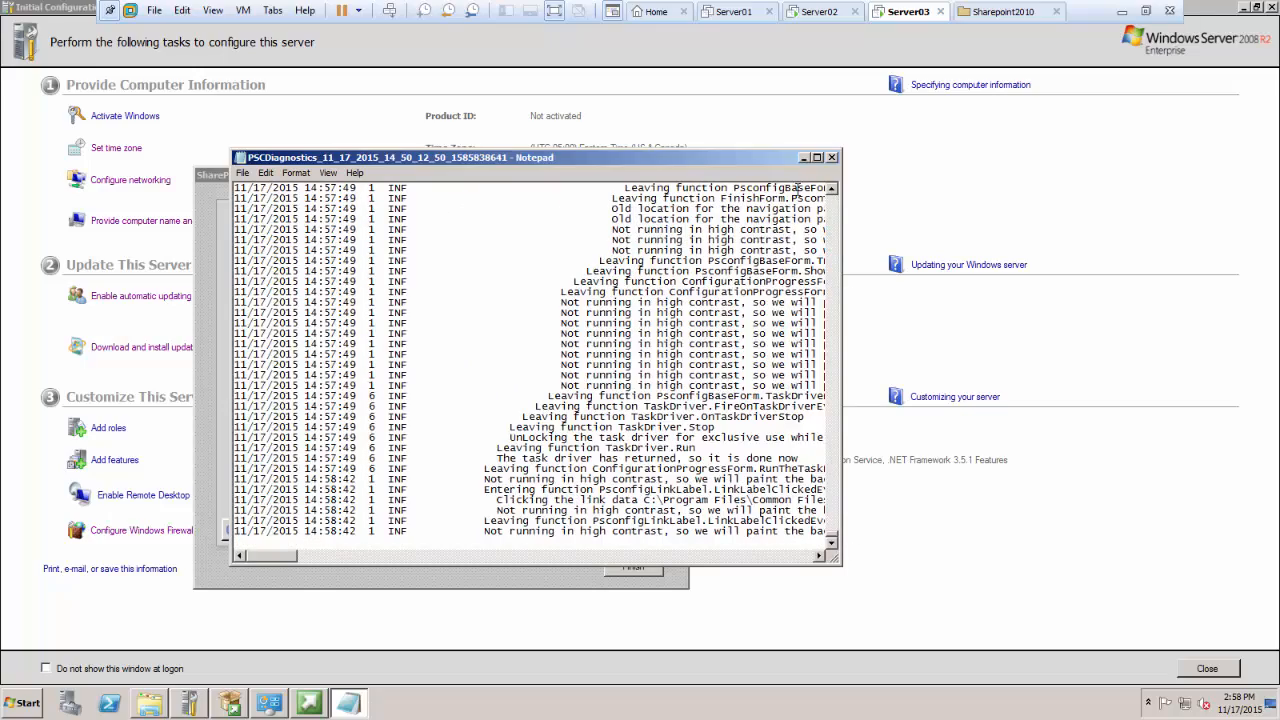
{"action": "left_click", "coordinate": [817, 157]}
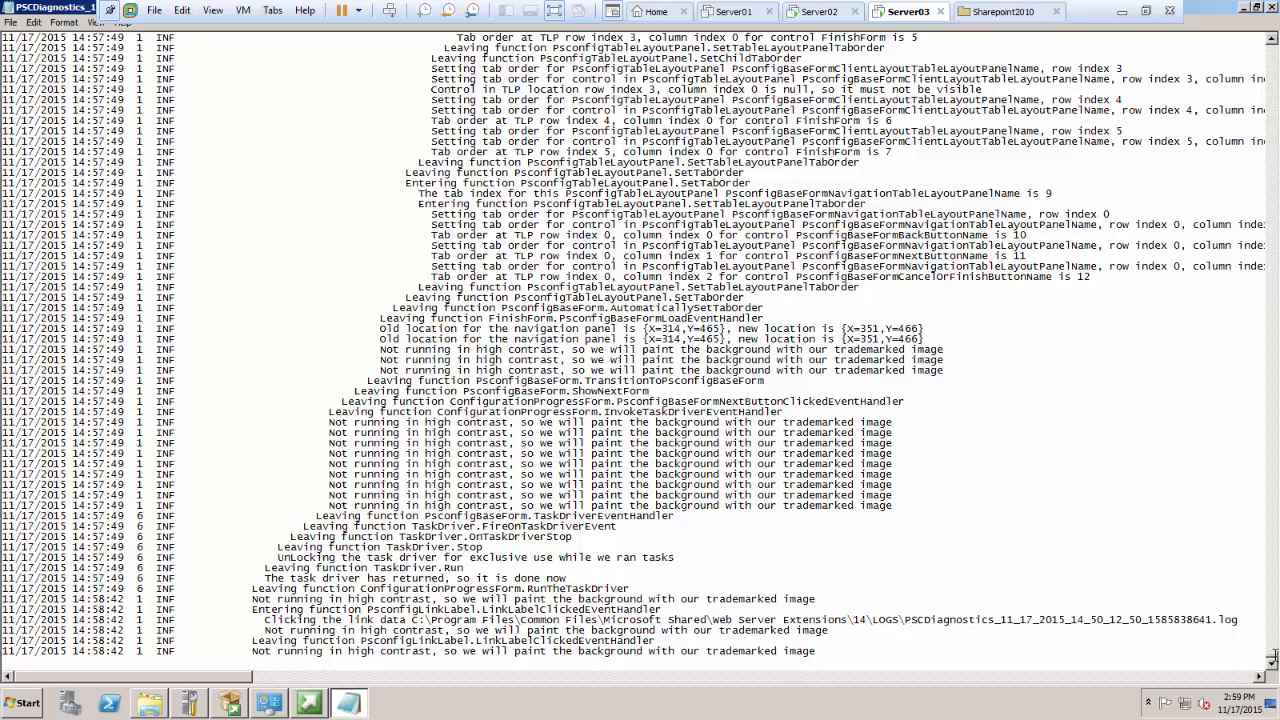
Step: Look back through the PSCDiagnostics log for the configuration database error entry and highlight its message text
{"action": "mouse_move", "coordinate": [1274, 656]}
{"action": "left_mouse_down"}
{"action": "mouse_move", "coordinate": [1275, 630]}
{"action": "mouse_move", "coordinate": [1275, 660]}
{"action": "left_mouse_up"}
{"action": "left_click_drag", "start_coordinate": [1271, 656], "coordinate": [1271, 648]}
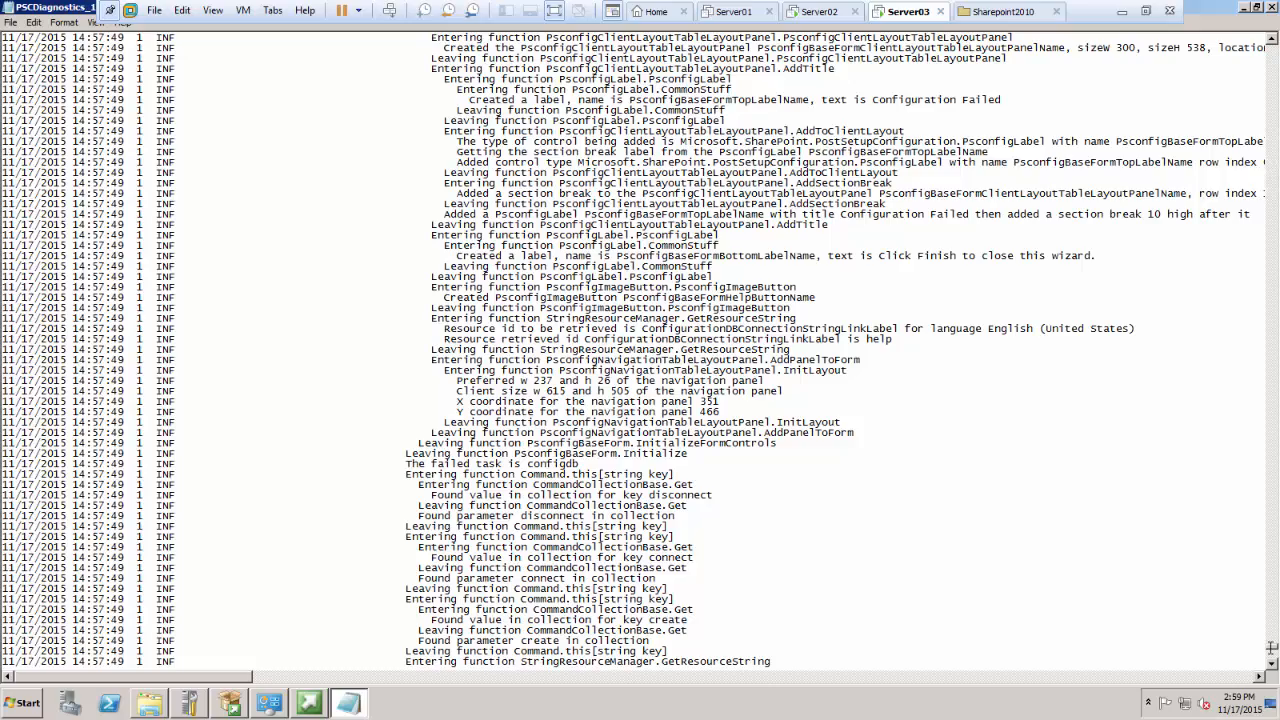
{"action": "left_click_drag", "start_coordinate": [1271, 648], "coordinate": [1270, 634]}
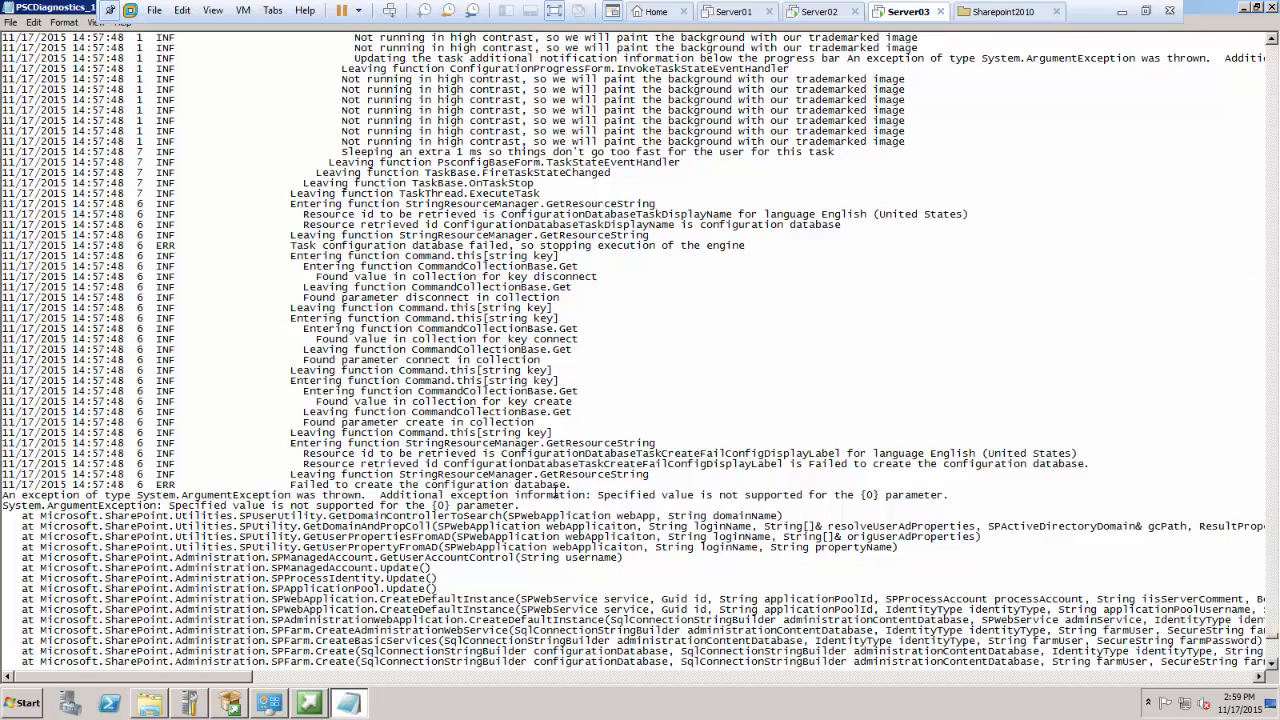
{"action": "left_click_drag", "start_coordinate": [571, 485], "coordinate": [291, 486]}
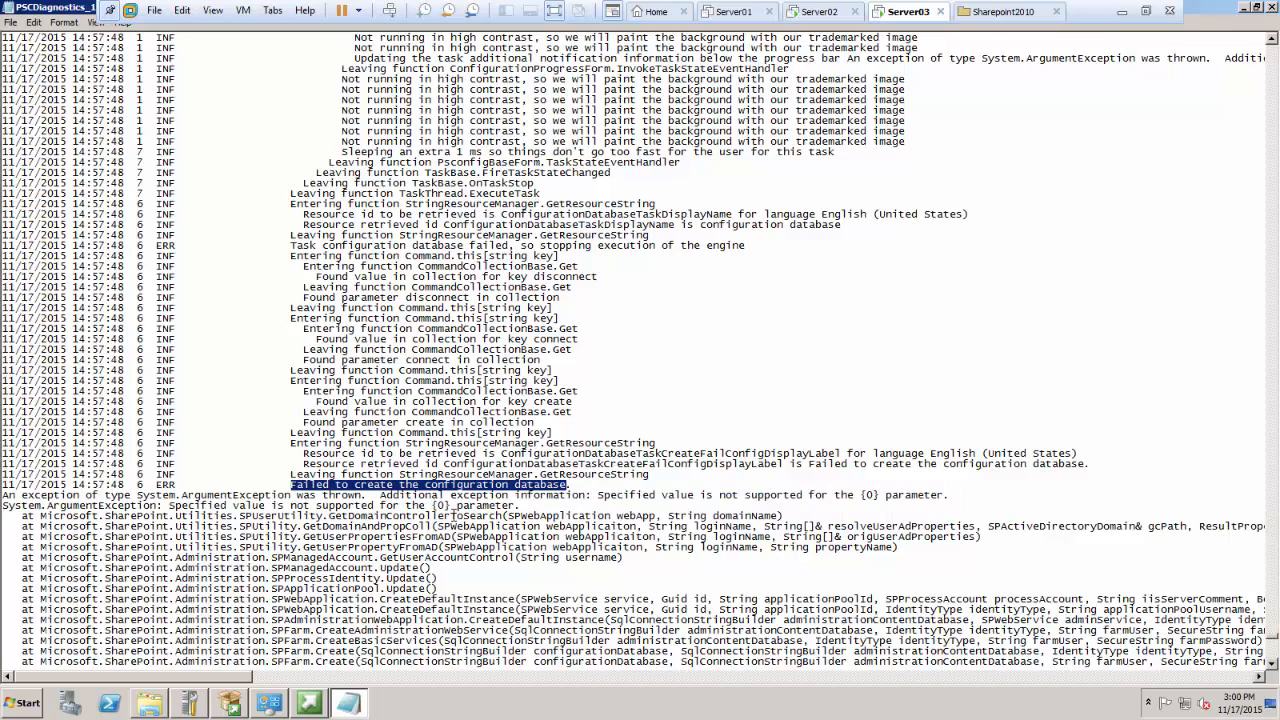
Step: Search the PSCDiagnostics log downward for "failed" and step through the successive matches
{"action": "key", "text": "ctrl+f"}
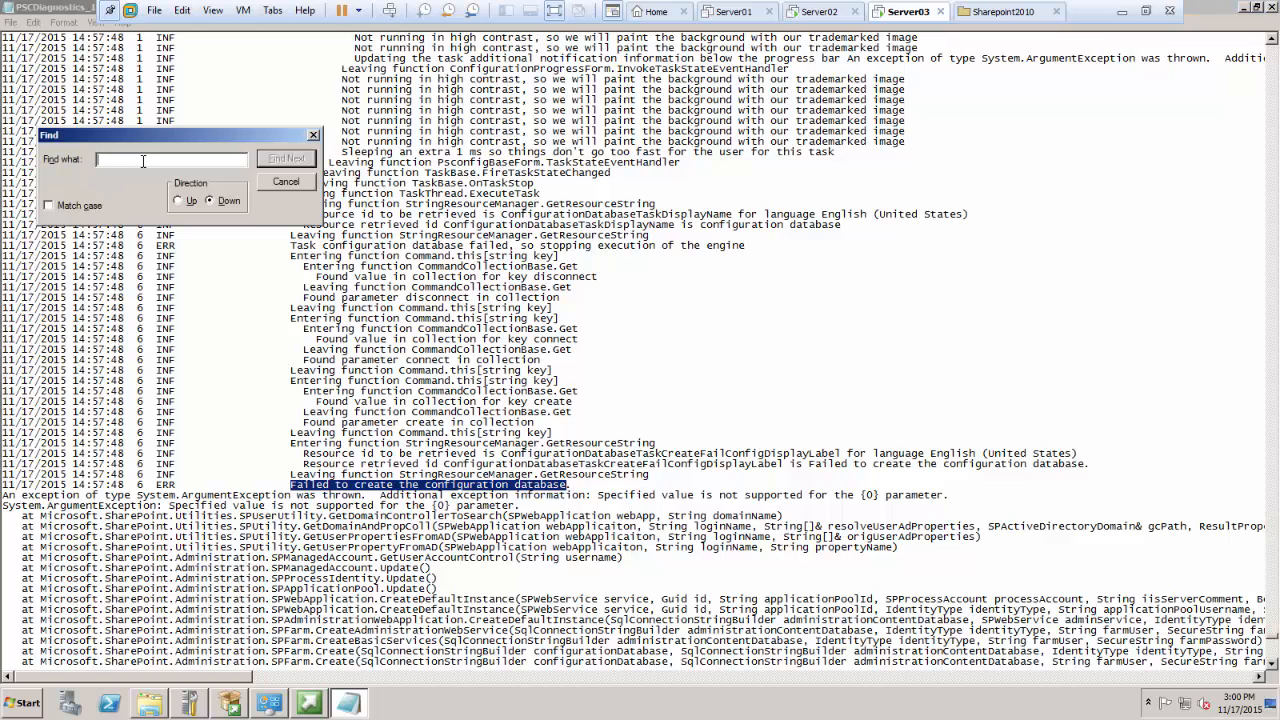
{"action": "type", "text": "failed"}
{"action": "left_click", "coordinate": [300, 158]}
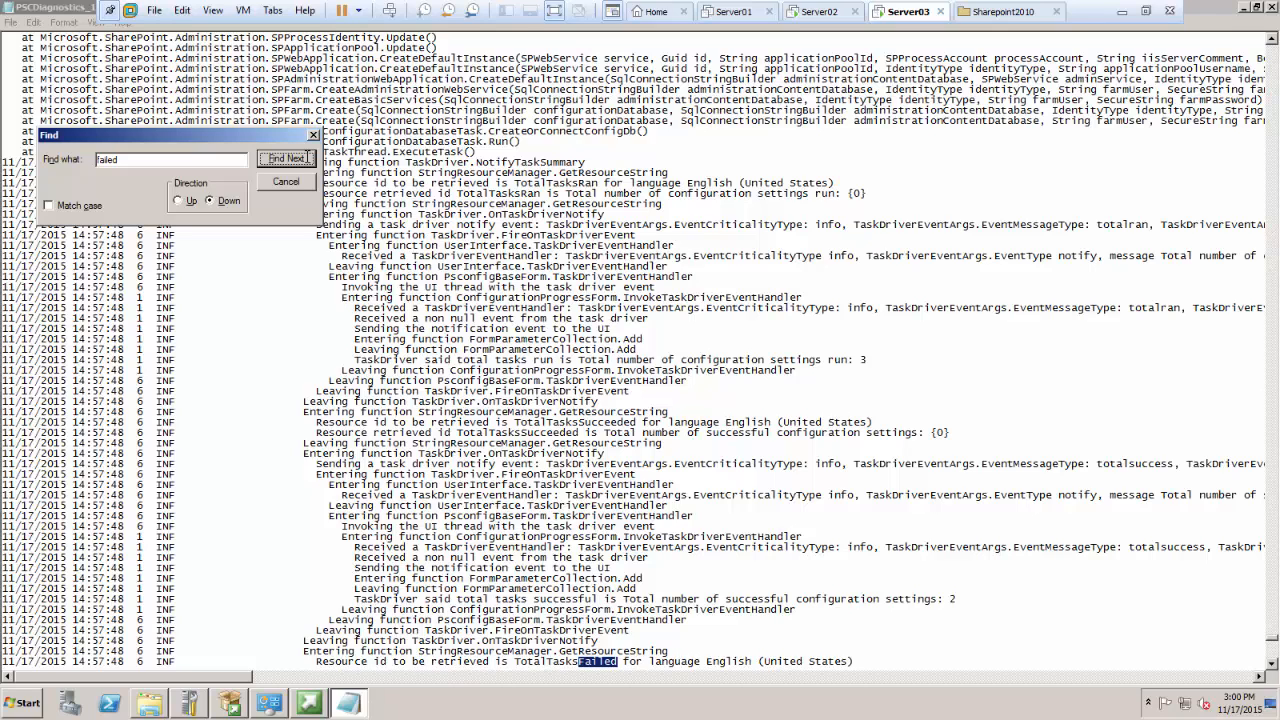
{"action": "left_click", "coordinate": [306, 158]}
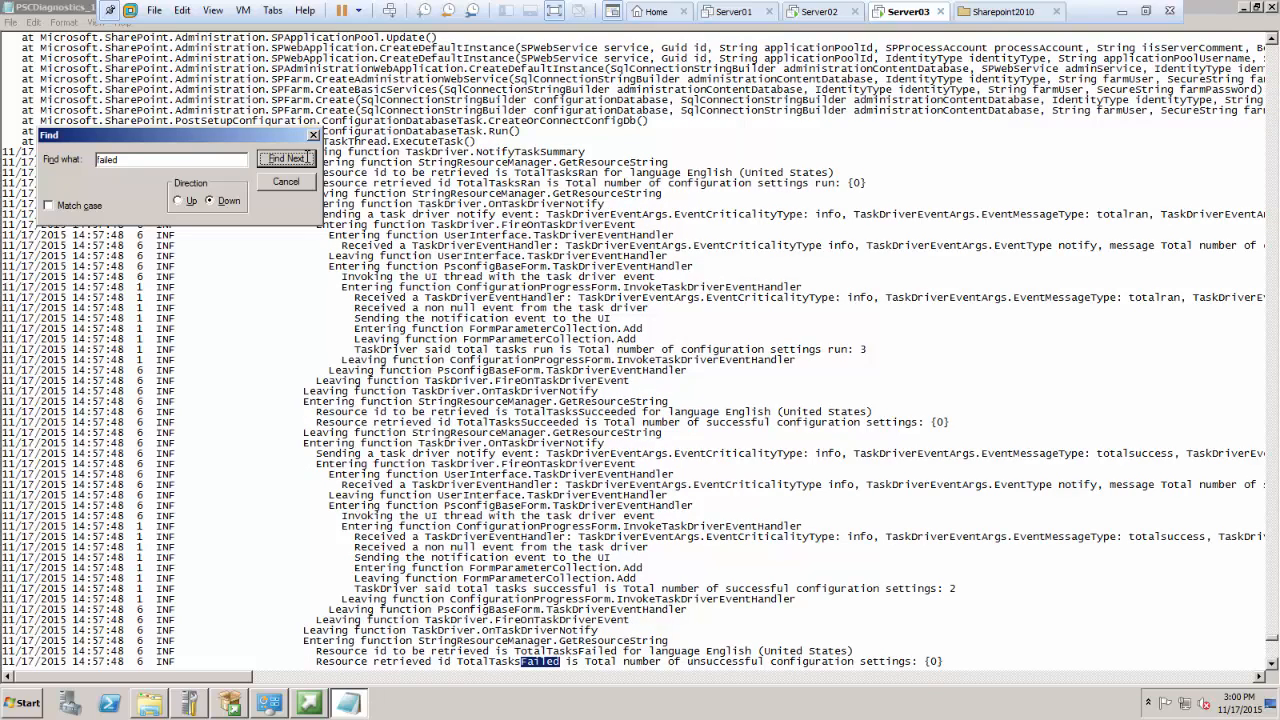
{"action": "left_click", "coordinate": [306, 158]}
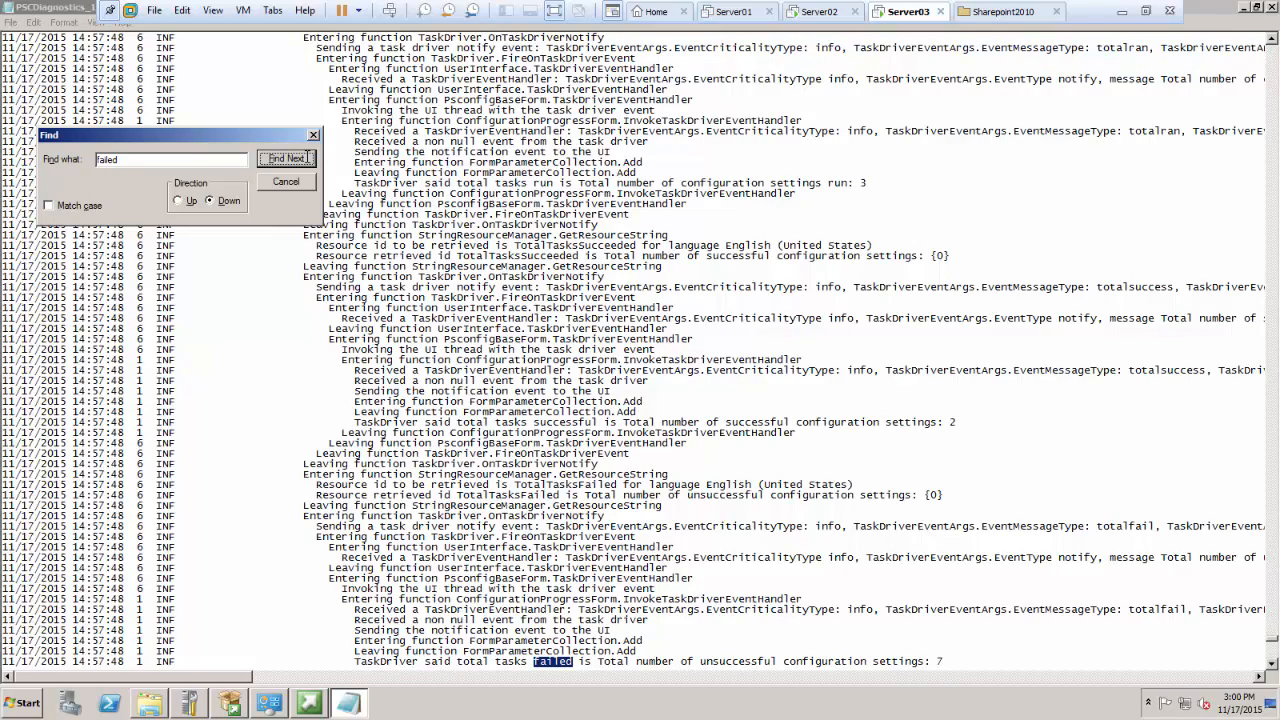
{"action": "left_click", "coordinate": [308, 158]}
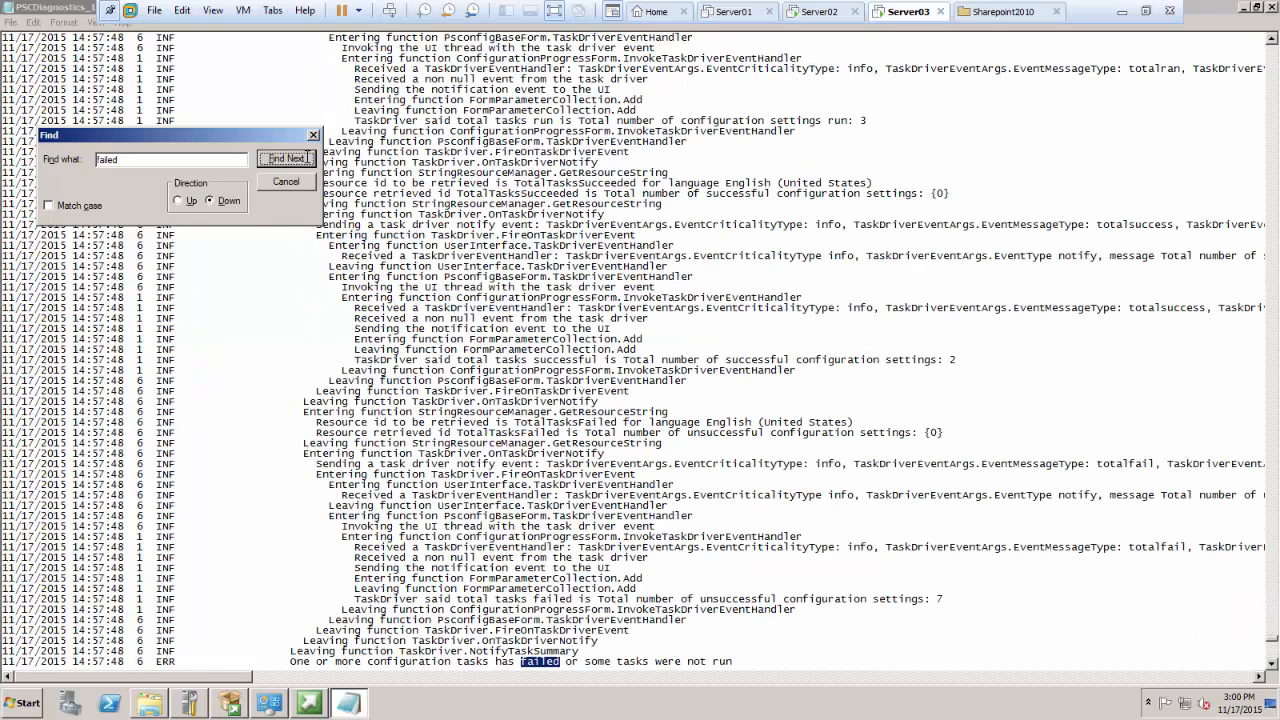
{"action": "left_click", "coordinate": [306, 158]}
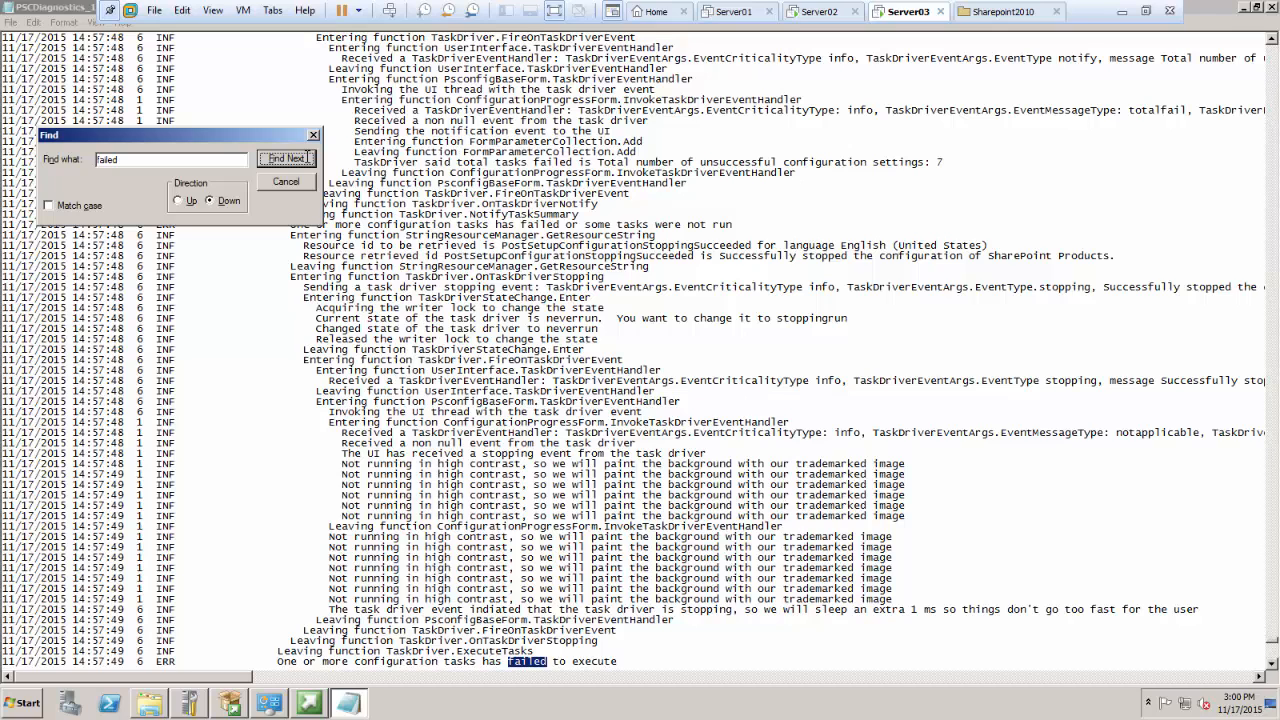
{"action": "left_click", "coordinate": [311, 158]}
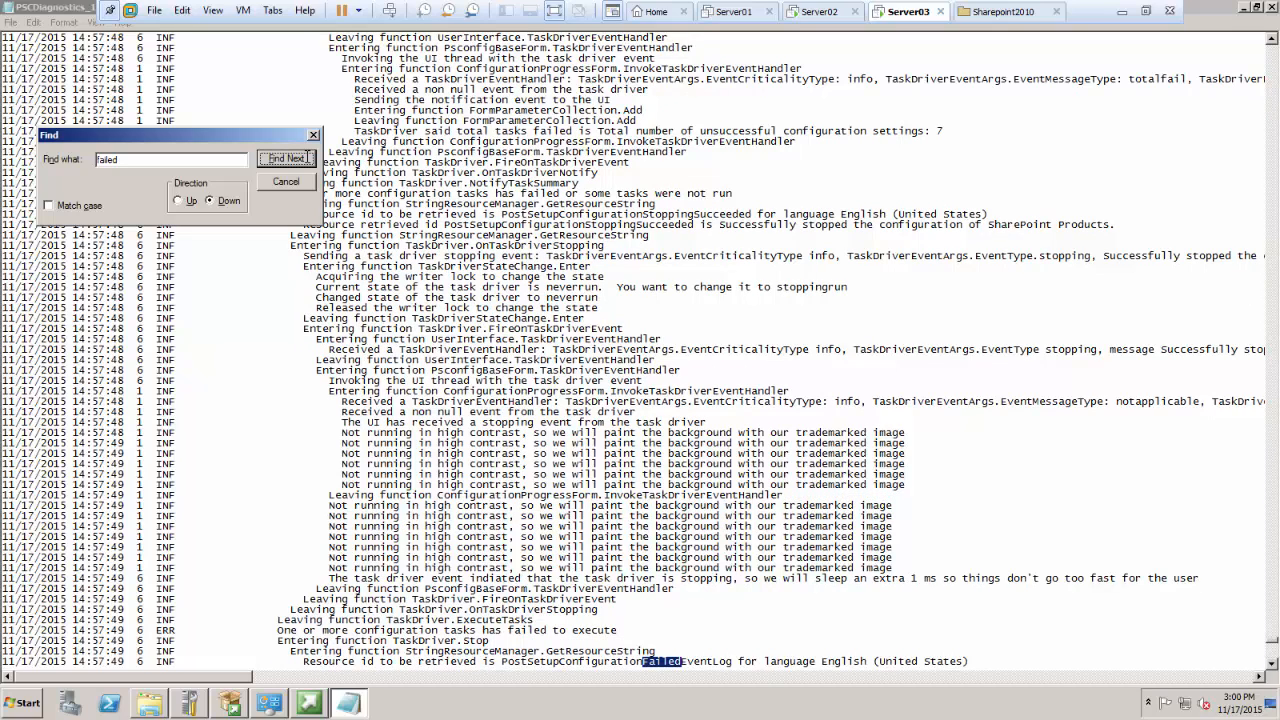
{"action": "left_click", "coordinate": [307, 160]}
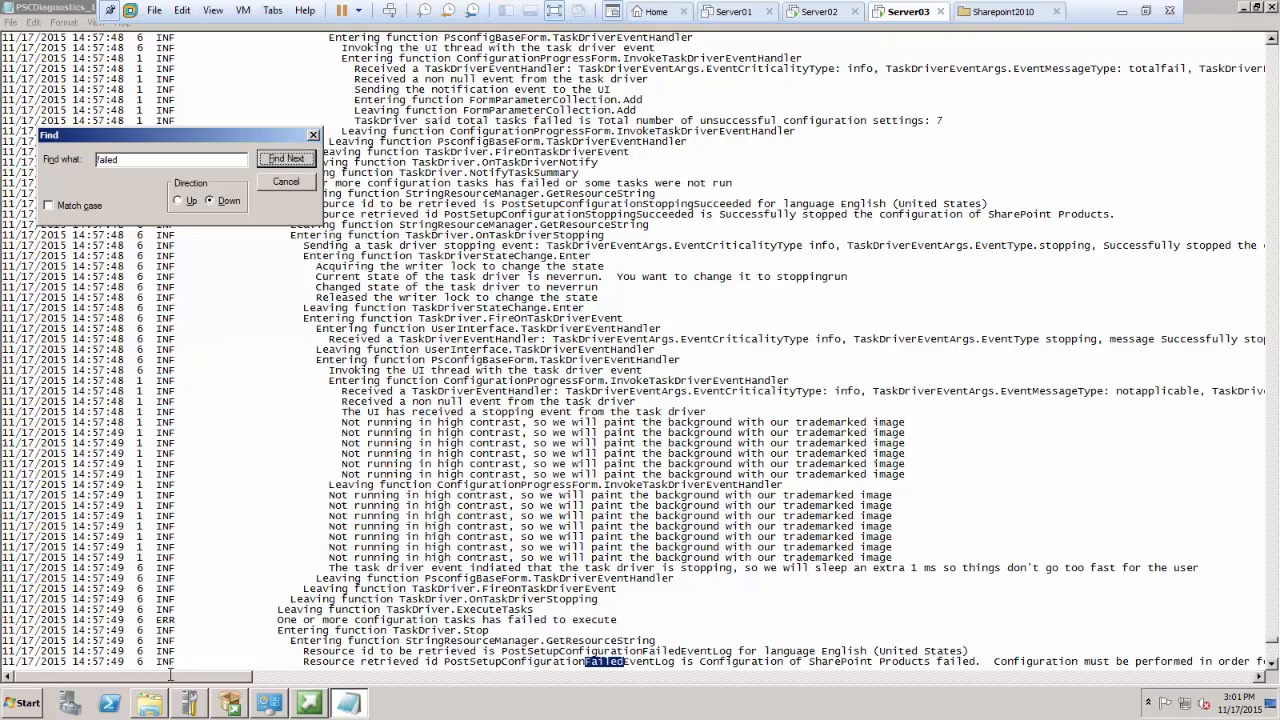
{"action": "left_click_drag", "start_coordinate": [170, 676], "coordinate": [228, 693]}
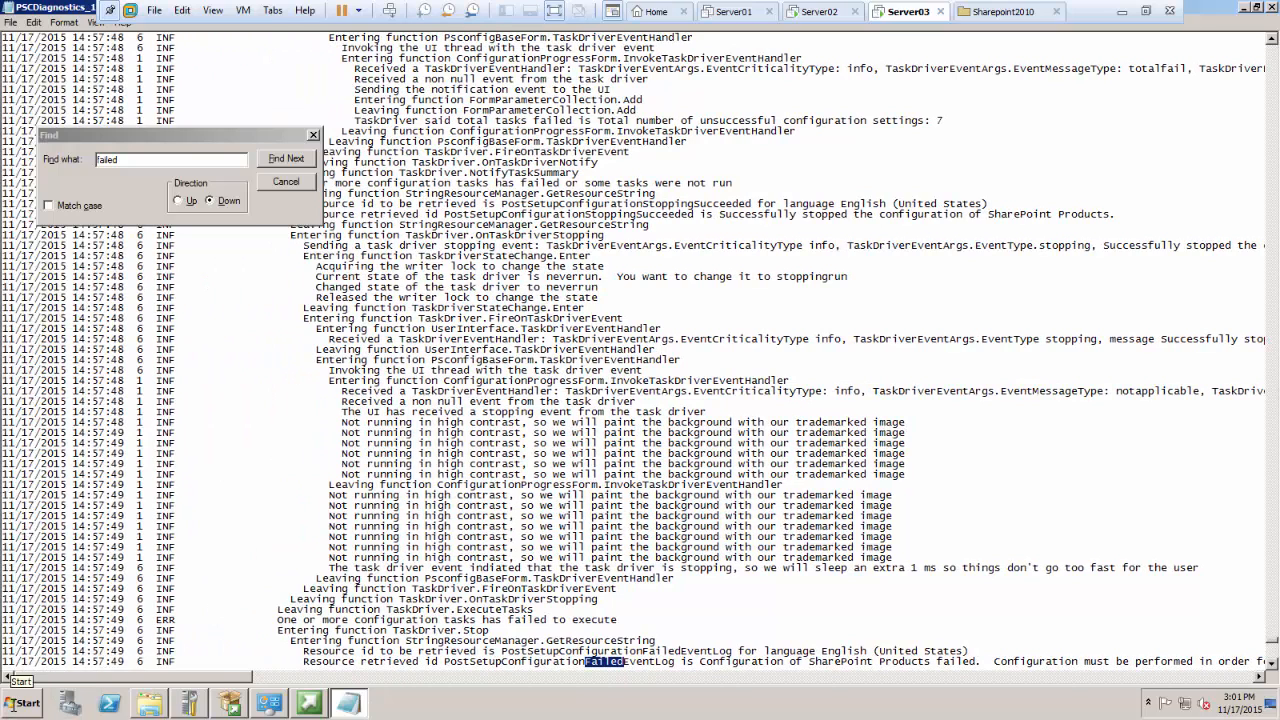
Step: Open the Windows Application log in a maximized Event Viewer and widen the Source column to fit its contents
{"action": "left_click", "coordinate": [18, 704]}
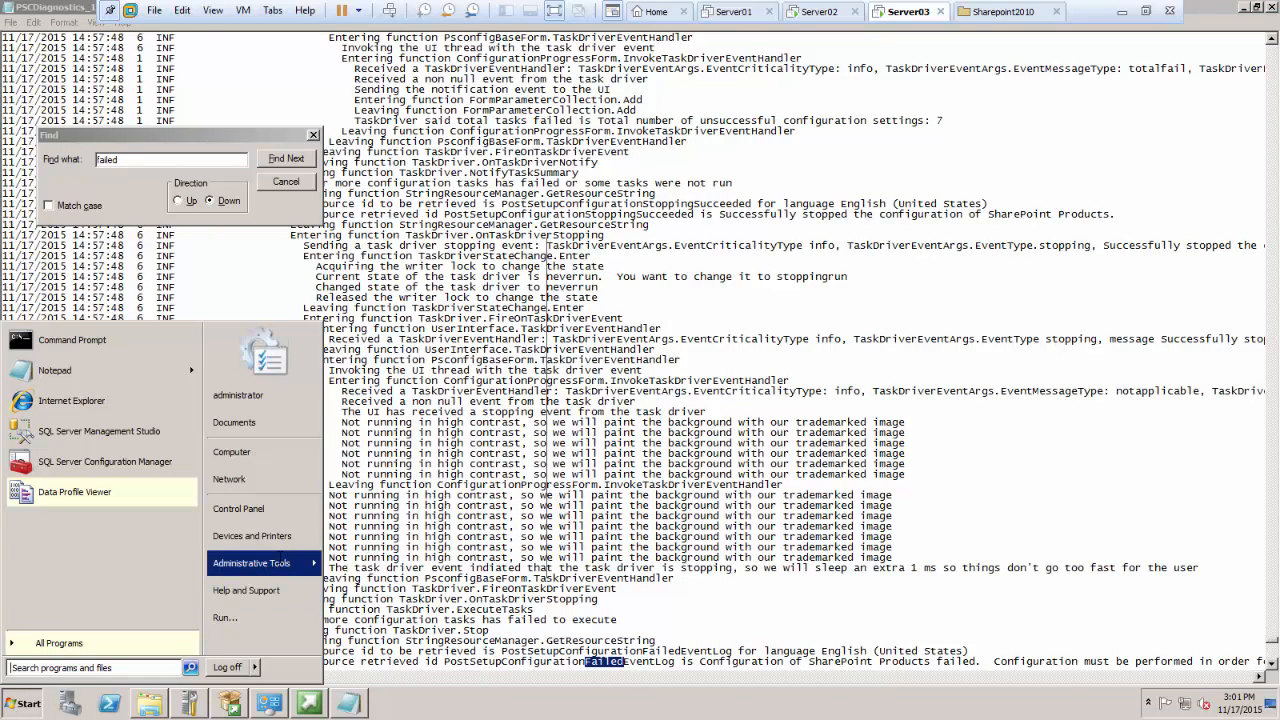
{"action": "mouse_move", "coordinate": [265, 563]}
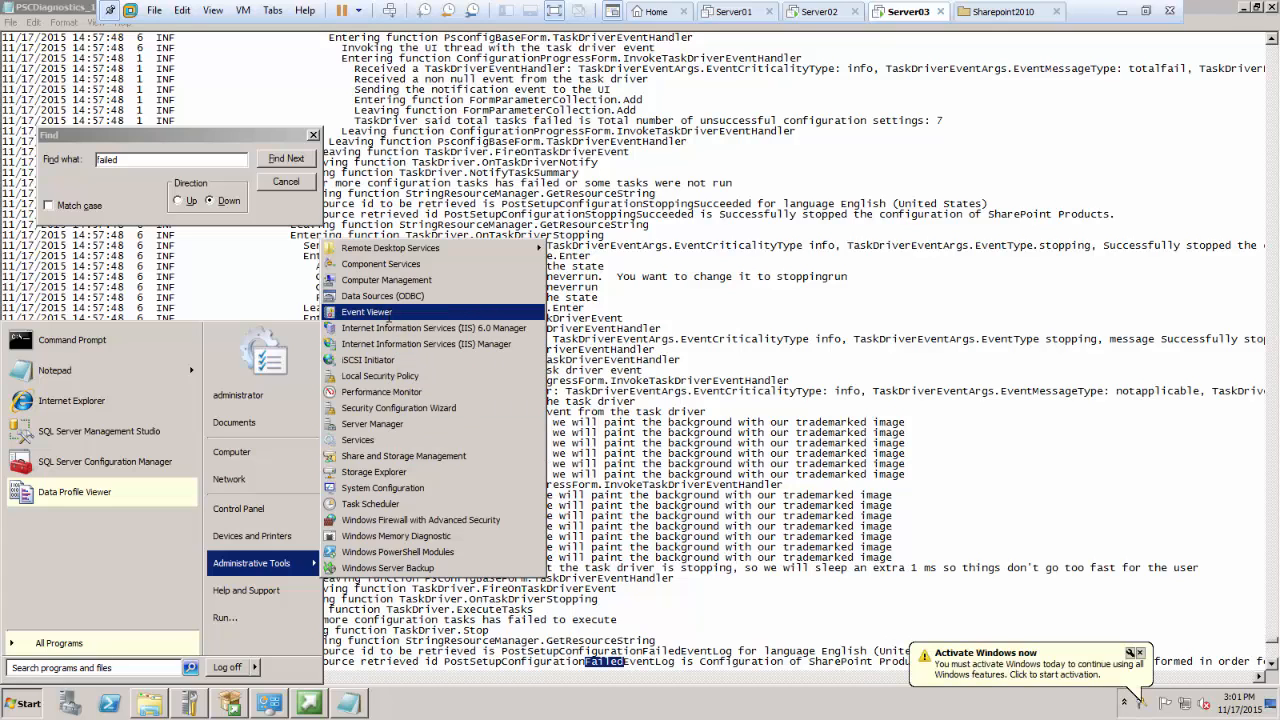
{"action": "left_click", "coordinate": [380, 312]}
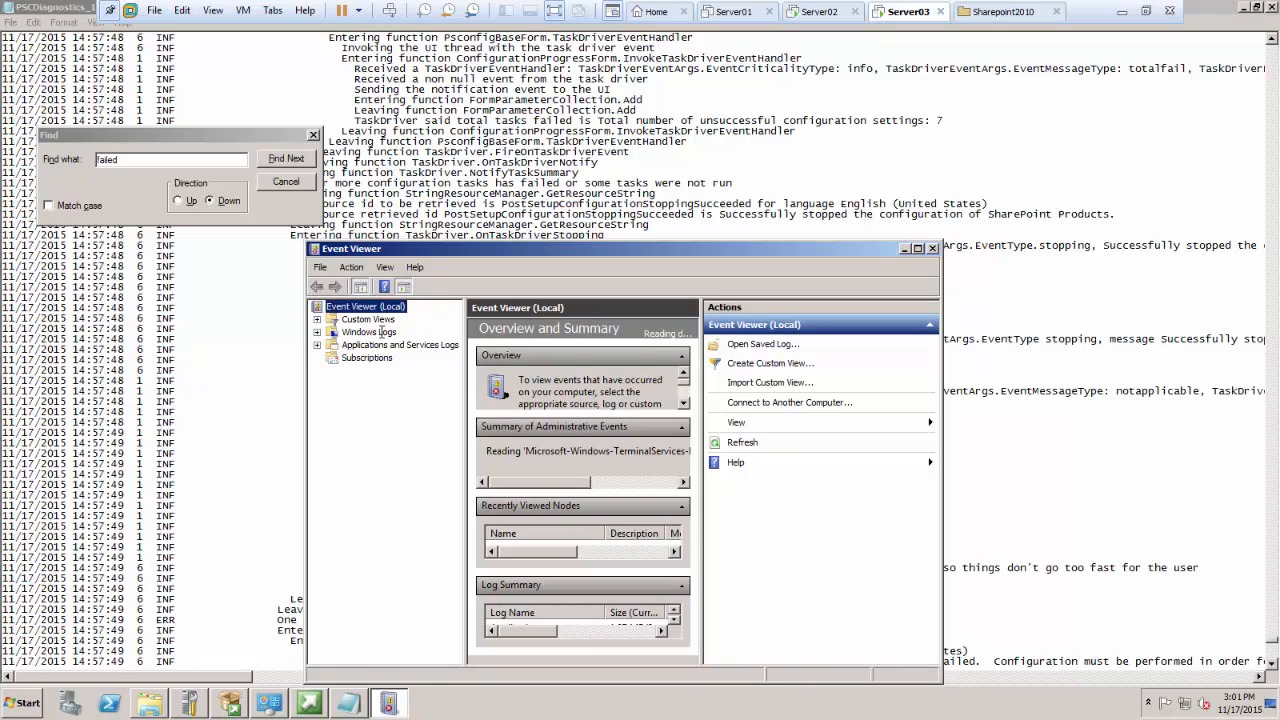
{"action": "double_click", "coordinate": [369, 331]}
{"action": "left_click", "coordinate": [378, 344]}
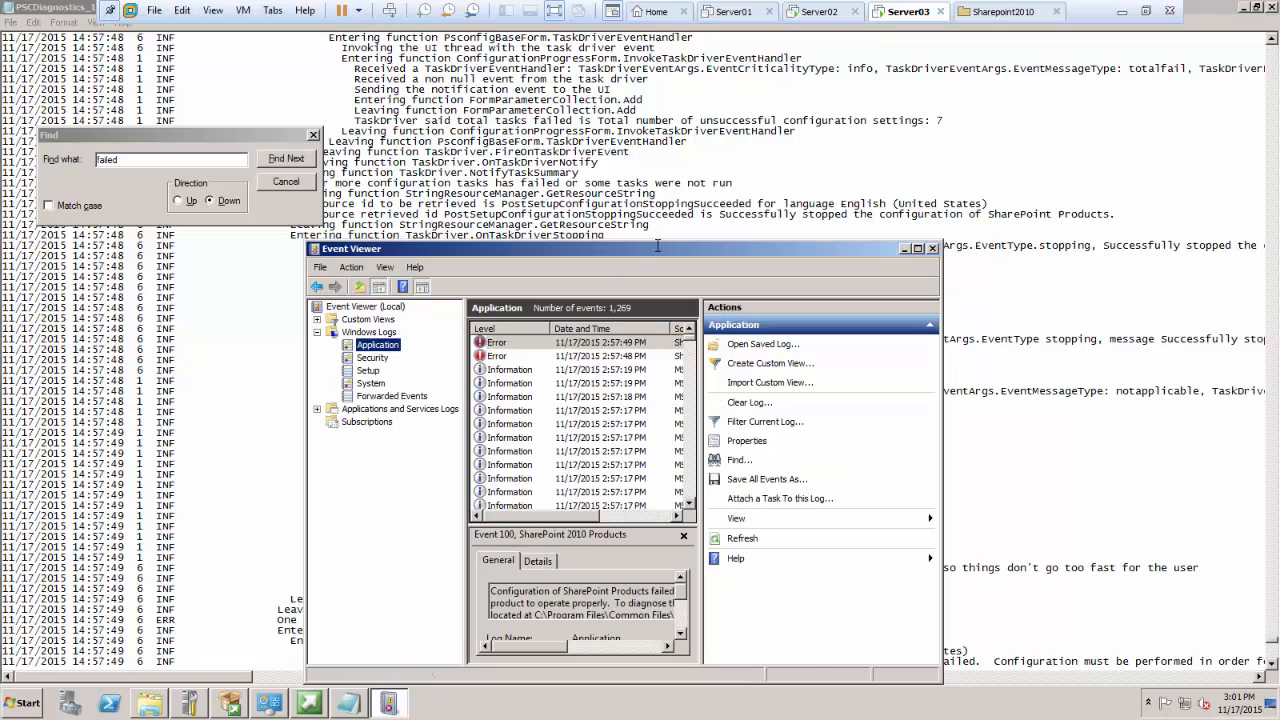
{"action": "double_click", "coordinate": [658, 247]}
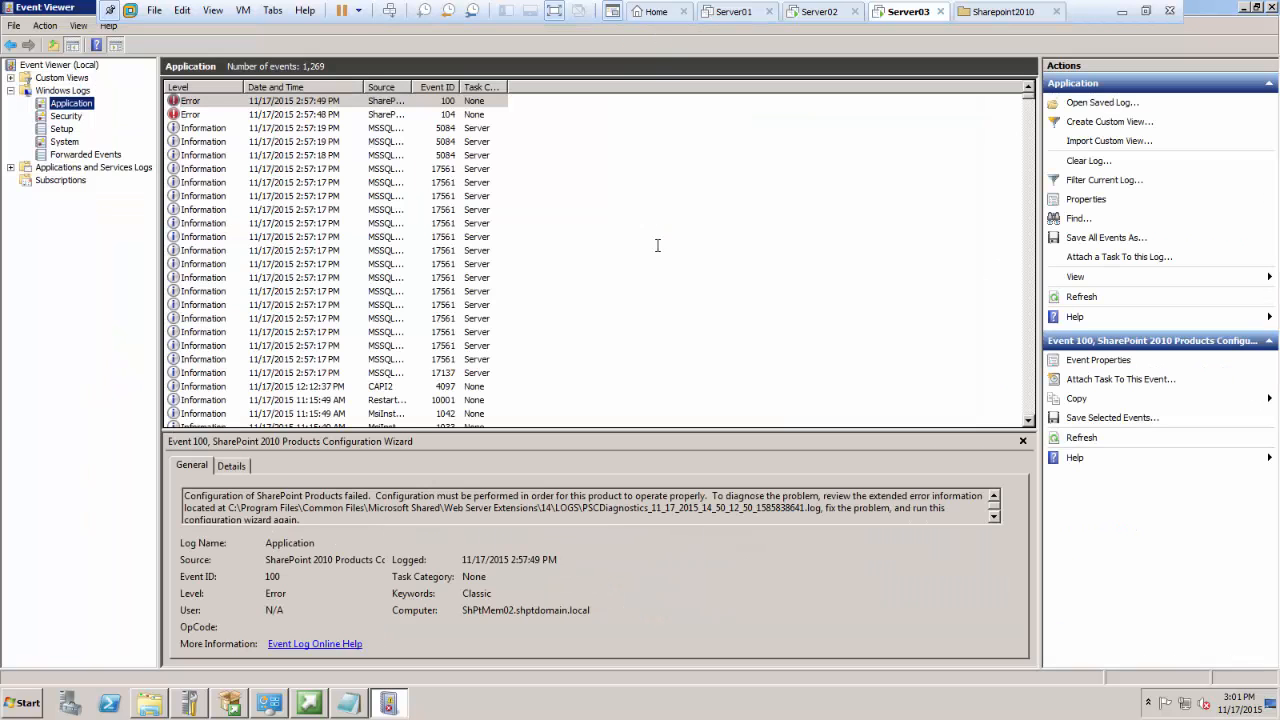
{"action": "double_click", "coordinate": [405, 89]}
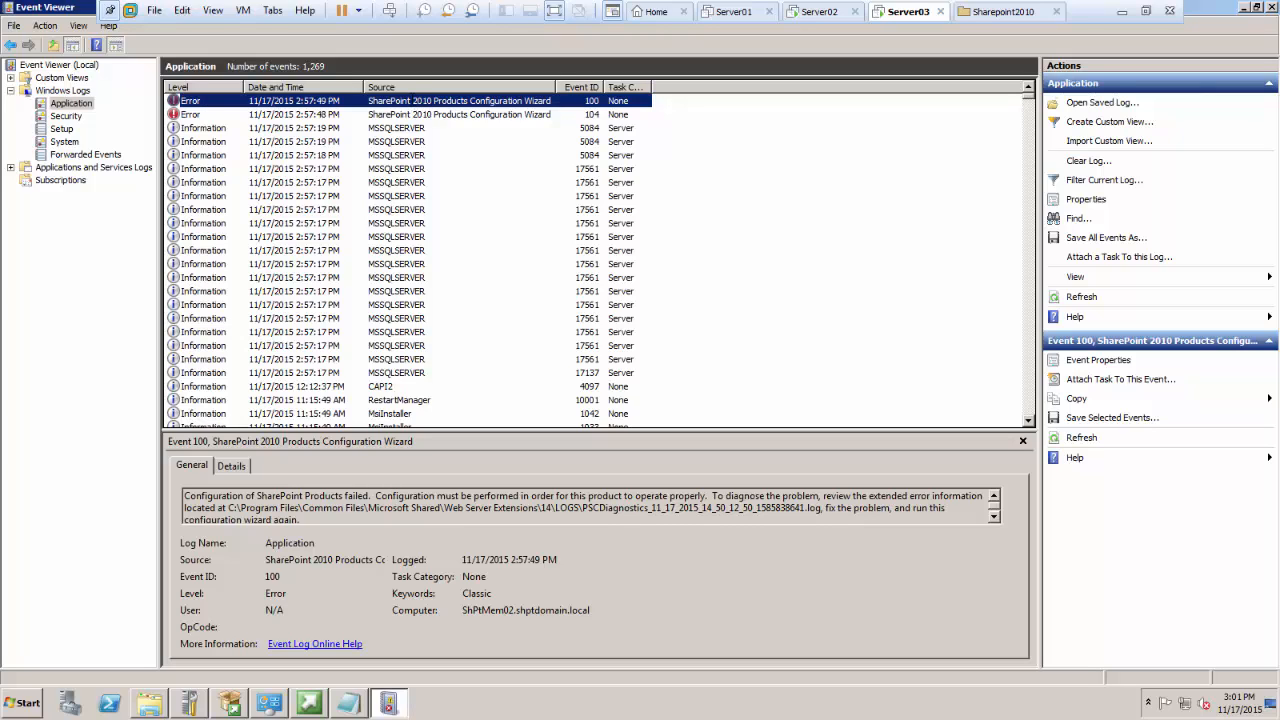
Step: Open the properties of the newest SharePoint 2010 Products Configuration Wizard error, examine its description and advance to the next event
{"action": "double_click", "coordinate": [175, 101]}
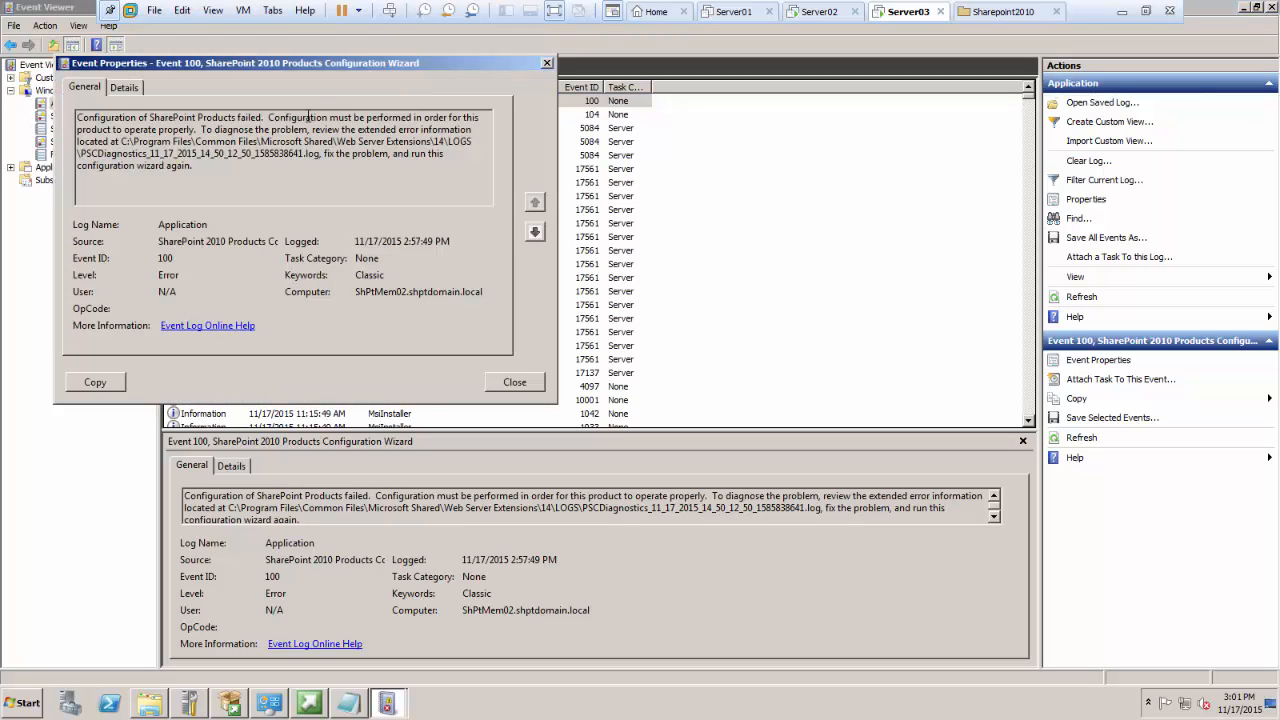
{"action": "left_click_drag", "start_coordinate": [78, 117], "coordinate": [490, 127]}
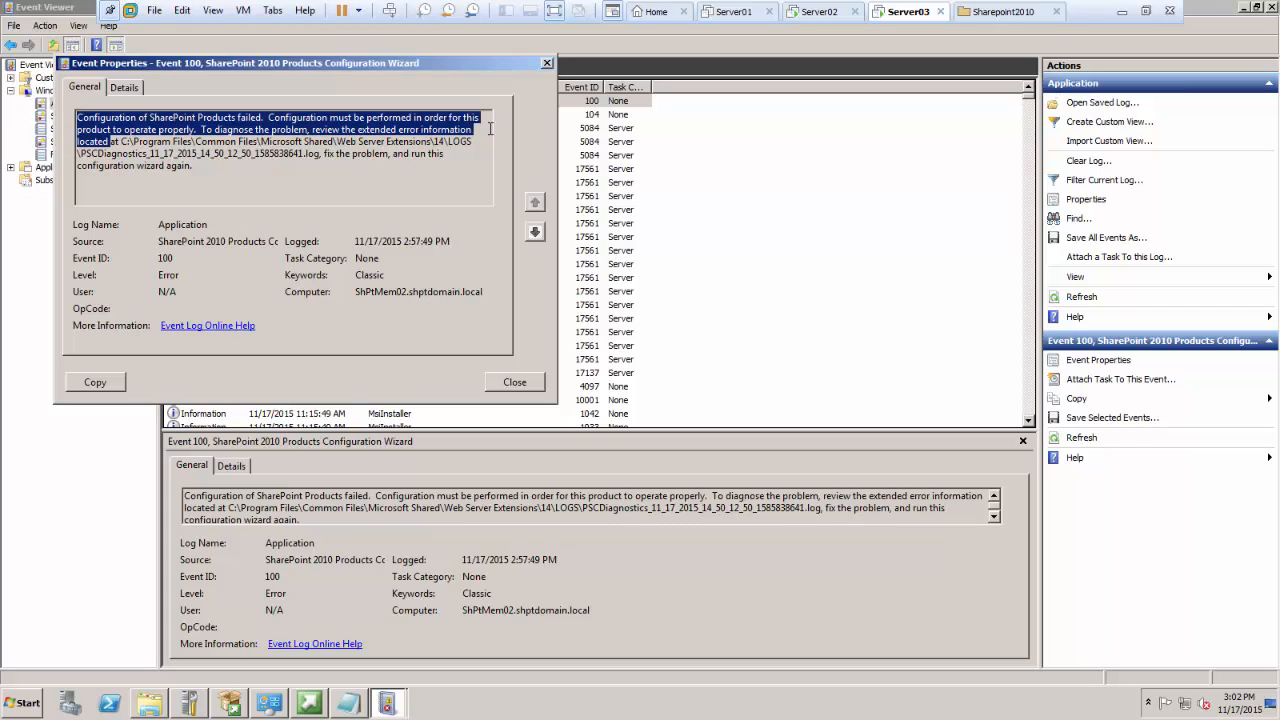
{"action": "left_click_drag", "start_coordinate": [490, 134], "coordinate": [487, 160]}
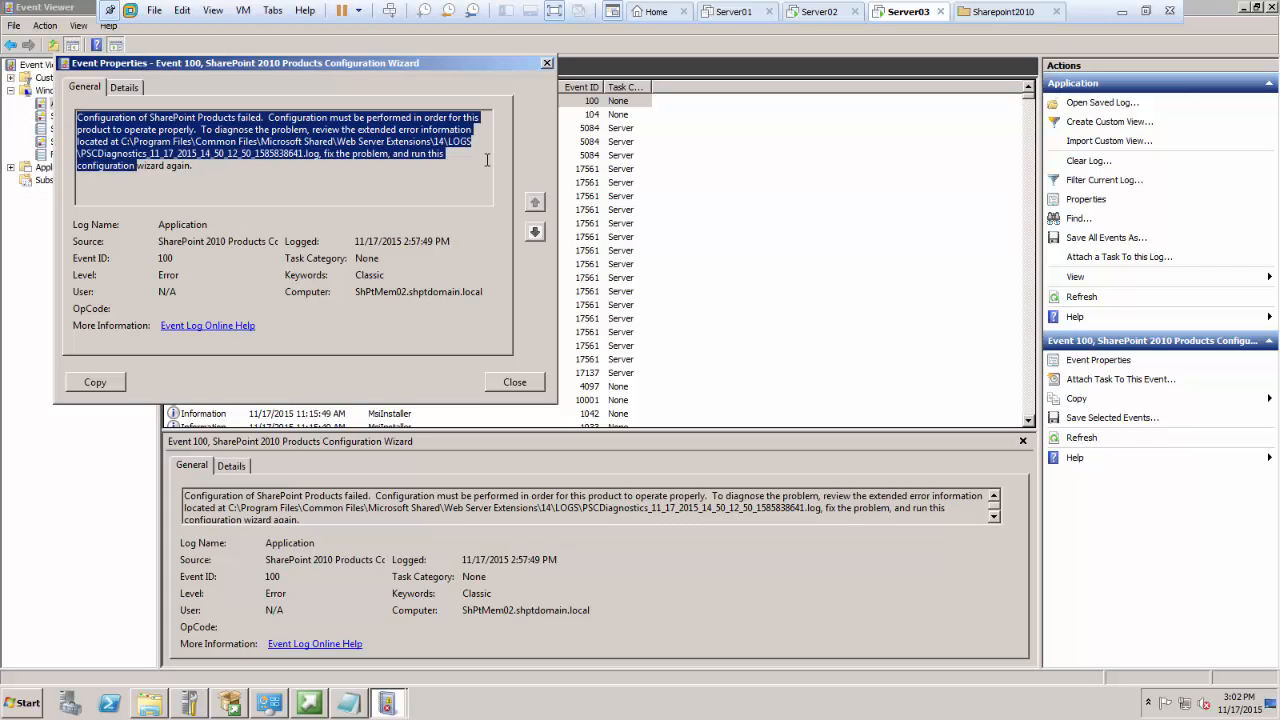
{"action": "left_click", "coordinate": [535, 231]}
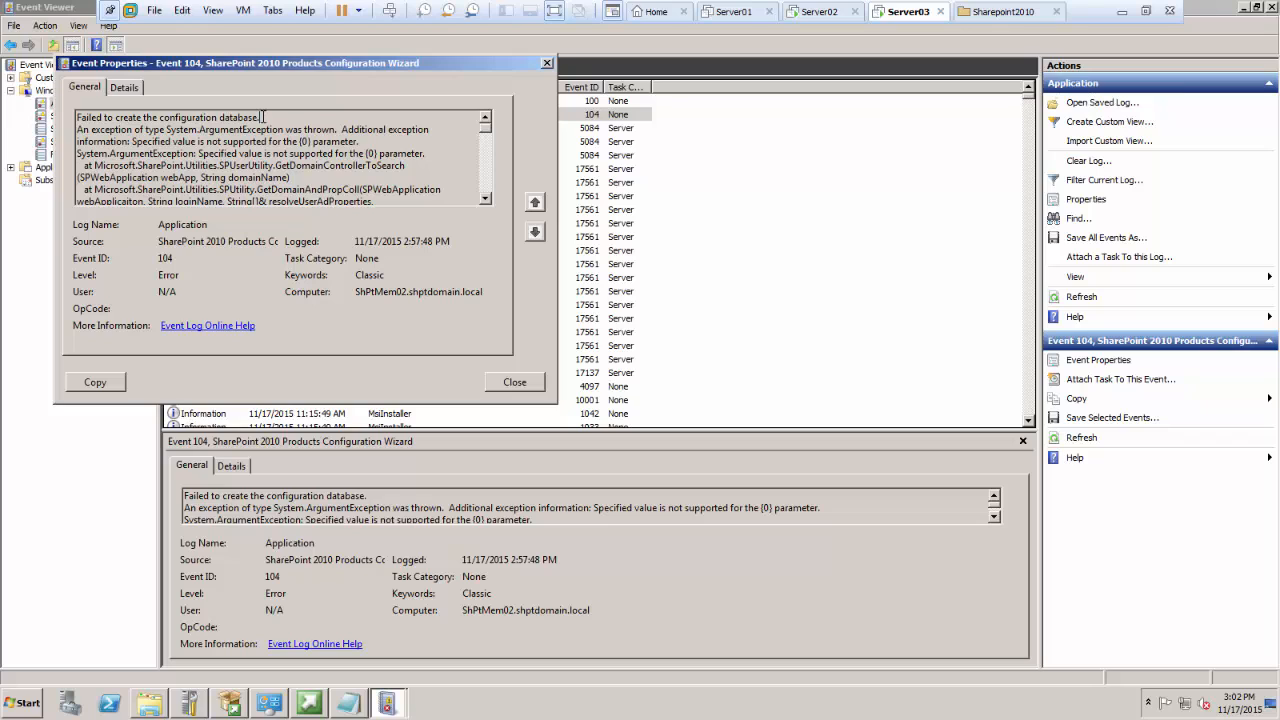
Step: View the computer's drives in Windows Explorer, return to the event 104 properties and highlight its error description for reading
{"action": "left_click", "coordinate": [150, 705]}
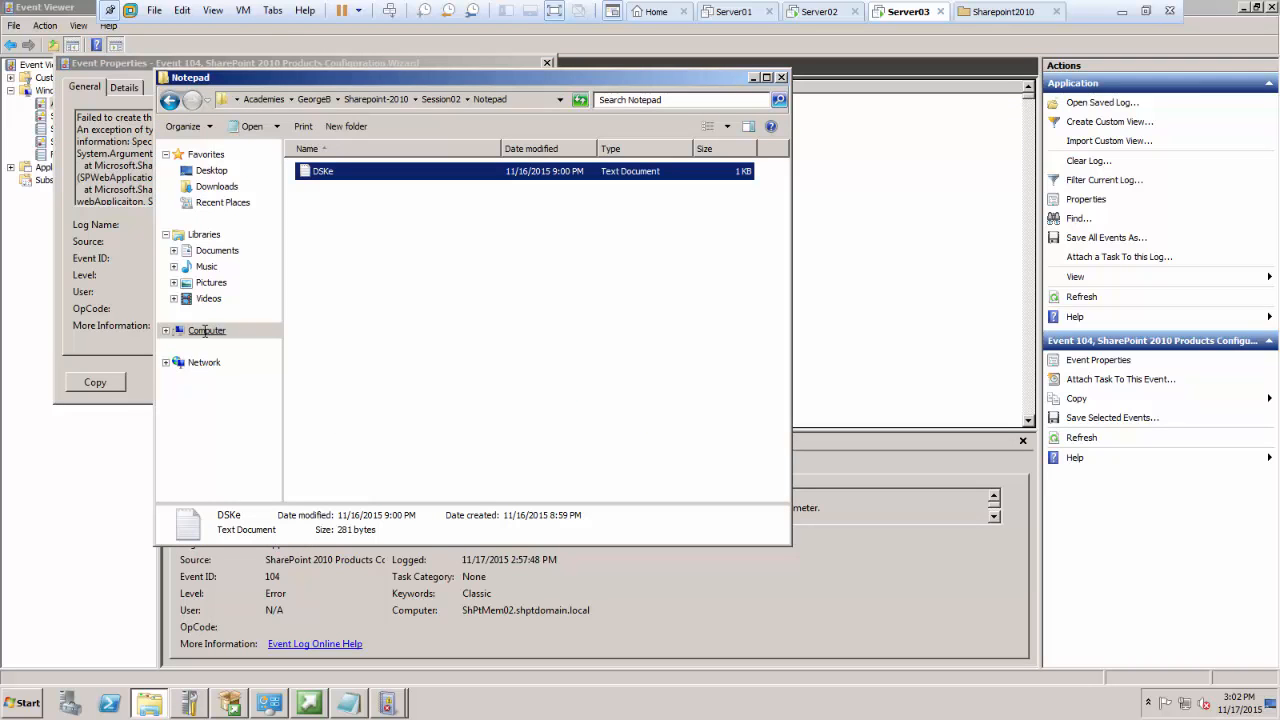
{"action": "left_click", "coordinate": [205, 331]}
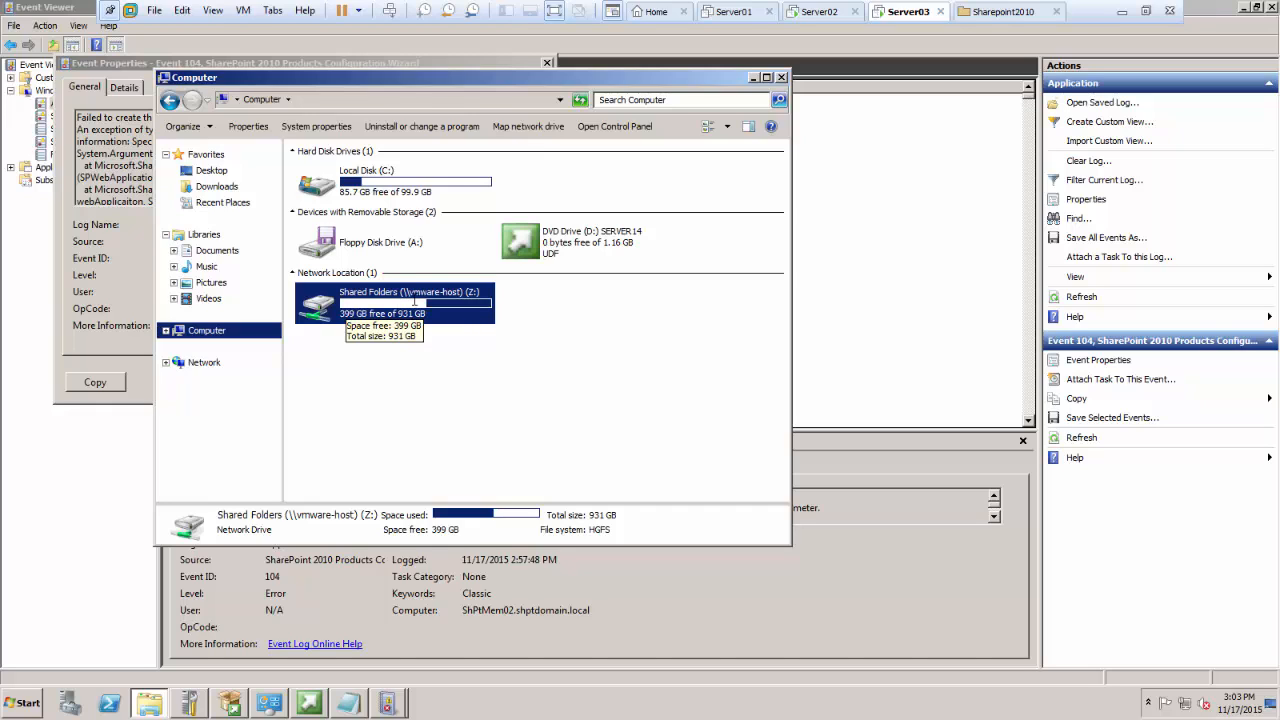
{"action": "left_click", "coordinate": [111, 235]}
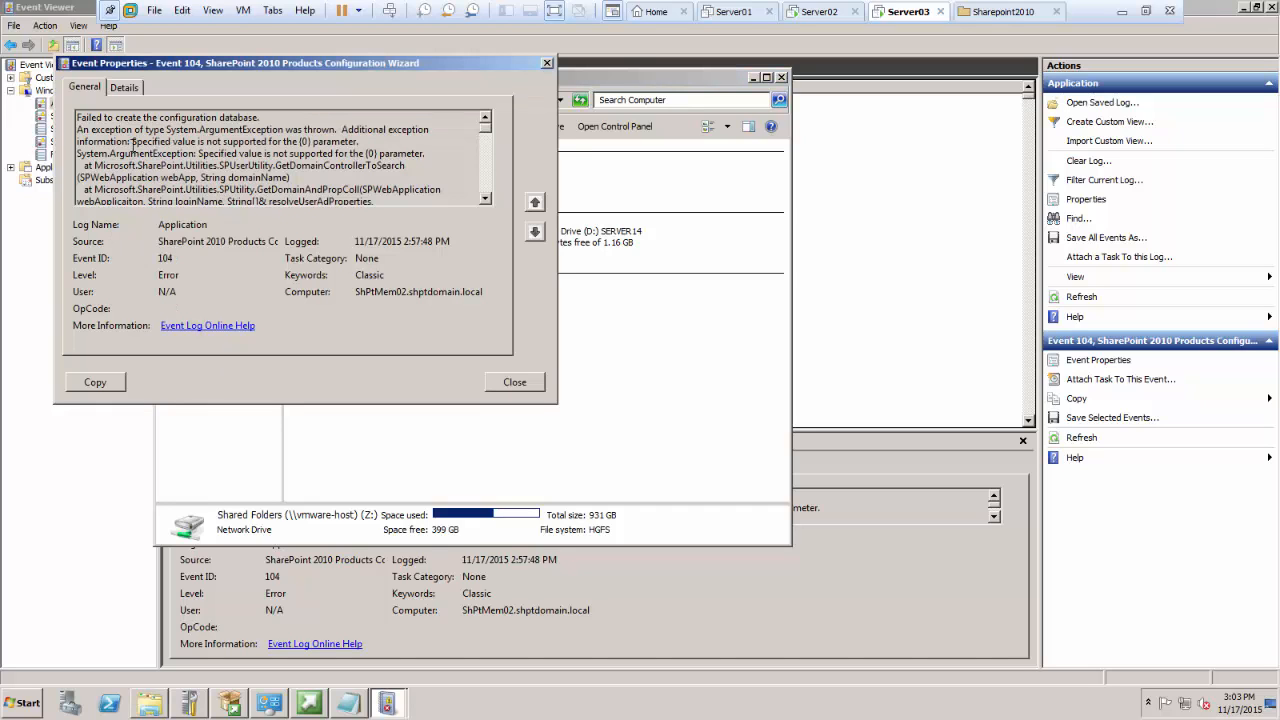
{"action": "left_click_drag", "start_coordinate": [77, 117], "coordinate": [251, 115]}
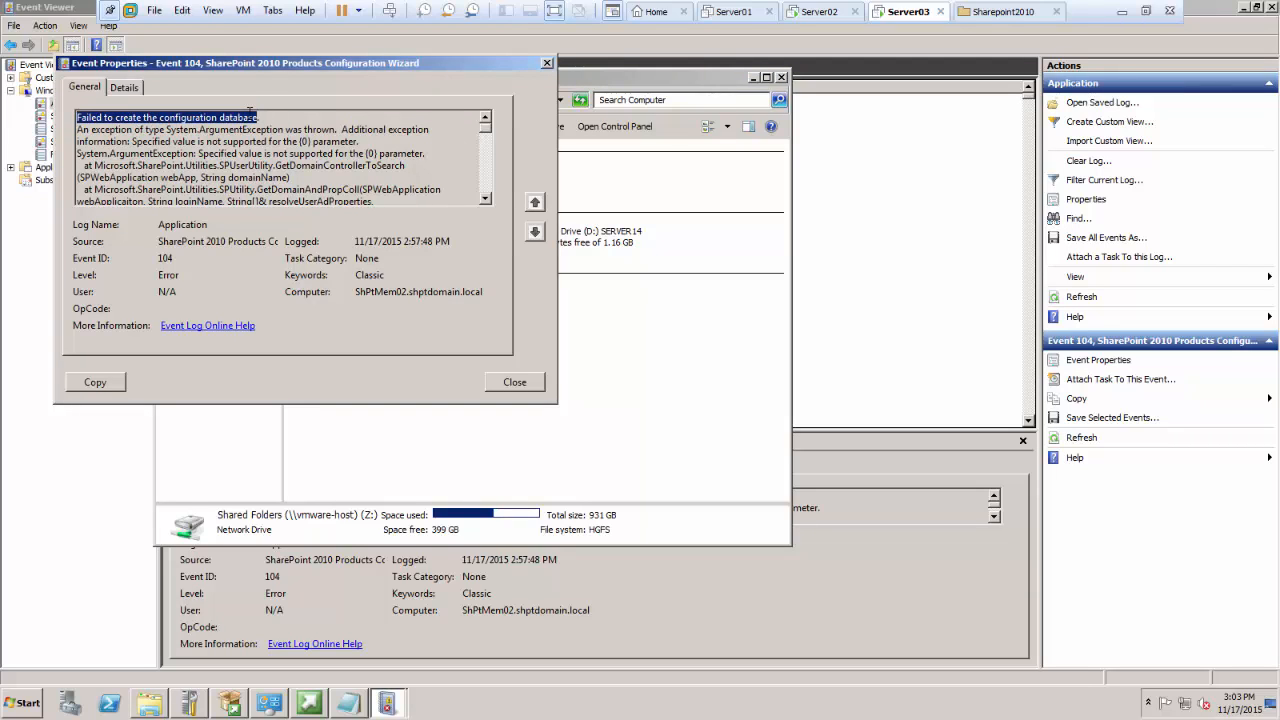
{"action": "mouse_move", "coordinate": [251, 114]}
{"action": "left_mouse_down"}
{"action": "mouse_move", "coordinate": [370, 132]}
{"action": "mouse_move", "coordinate": [405, 153]}
{"action": "mouse_move", "coordinate": [458, 273]}
{"action": "left_mouse_up"}
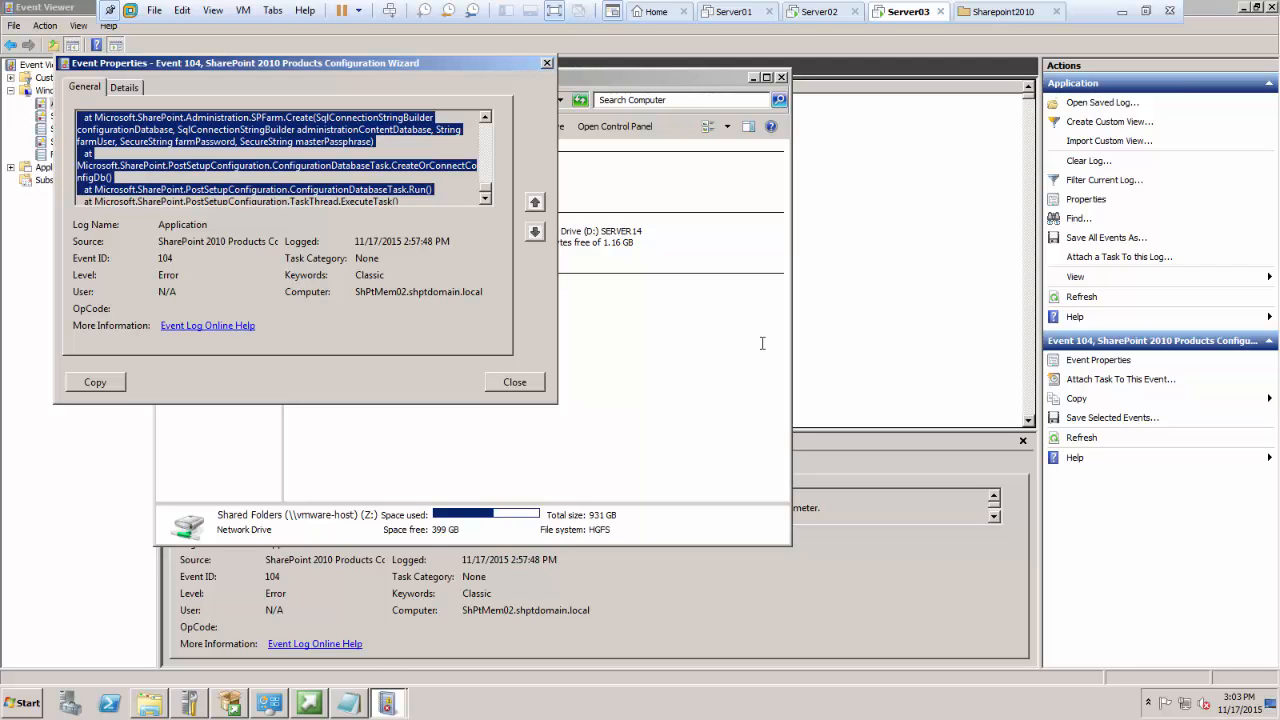
Step: Take the virtual machine out of full screen and open the Services console in a maximized window
{"action": "left_click", "coordinate": [1147, 10]}
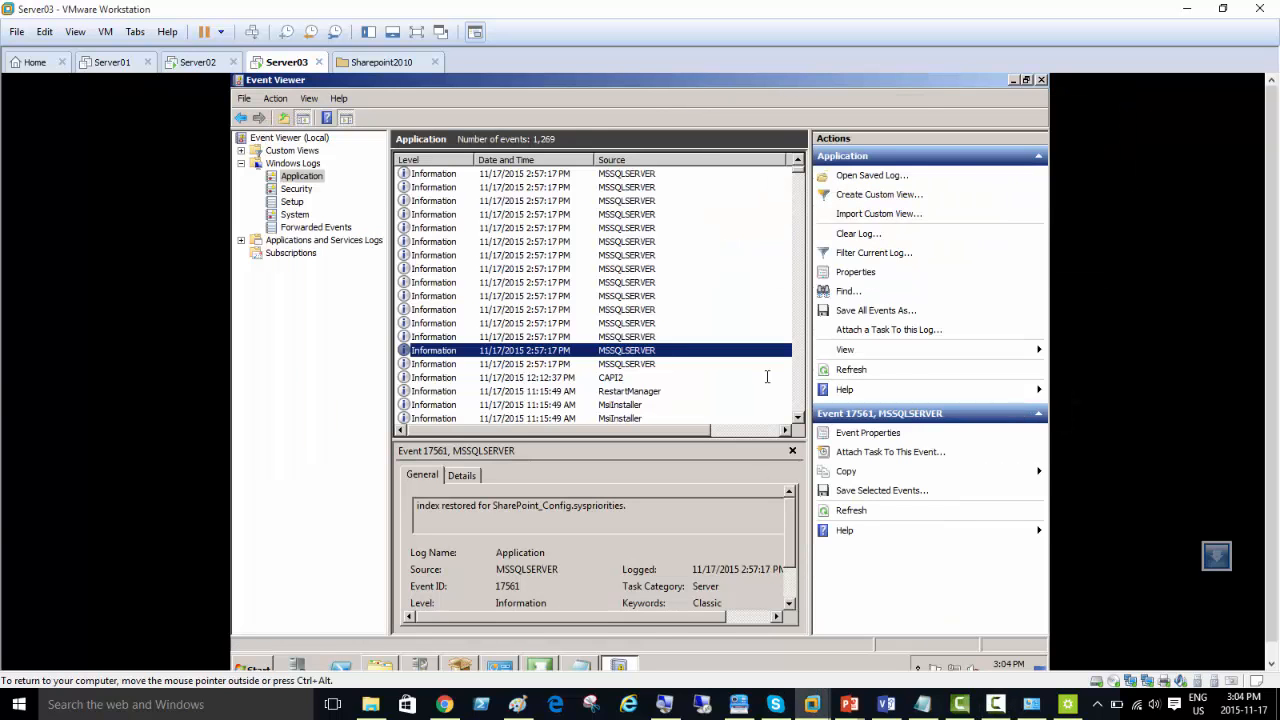
{"action": "left_click", "coordinate": [266, 658]}
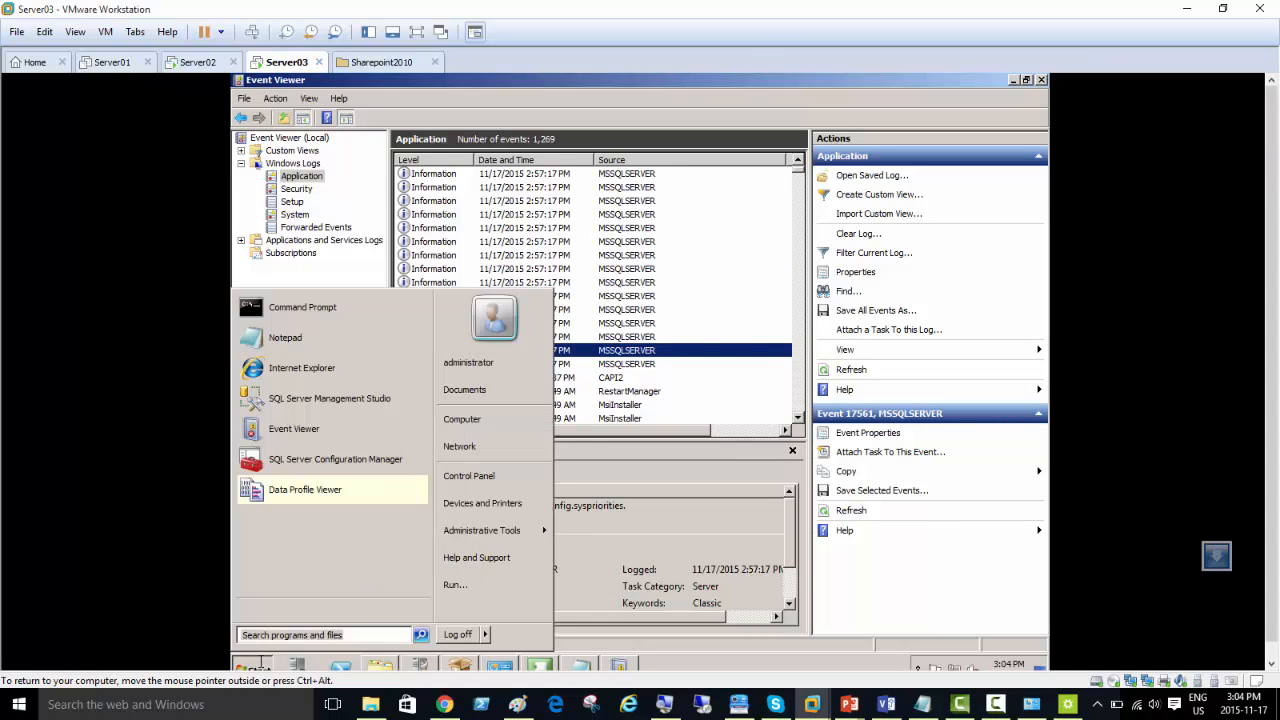
{"action": "mouse_move", "coordinate": [487, 530]}
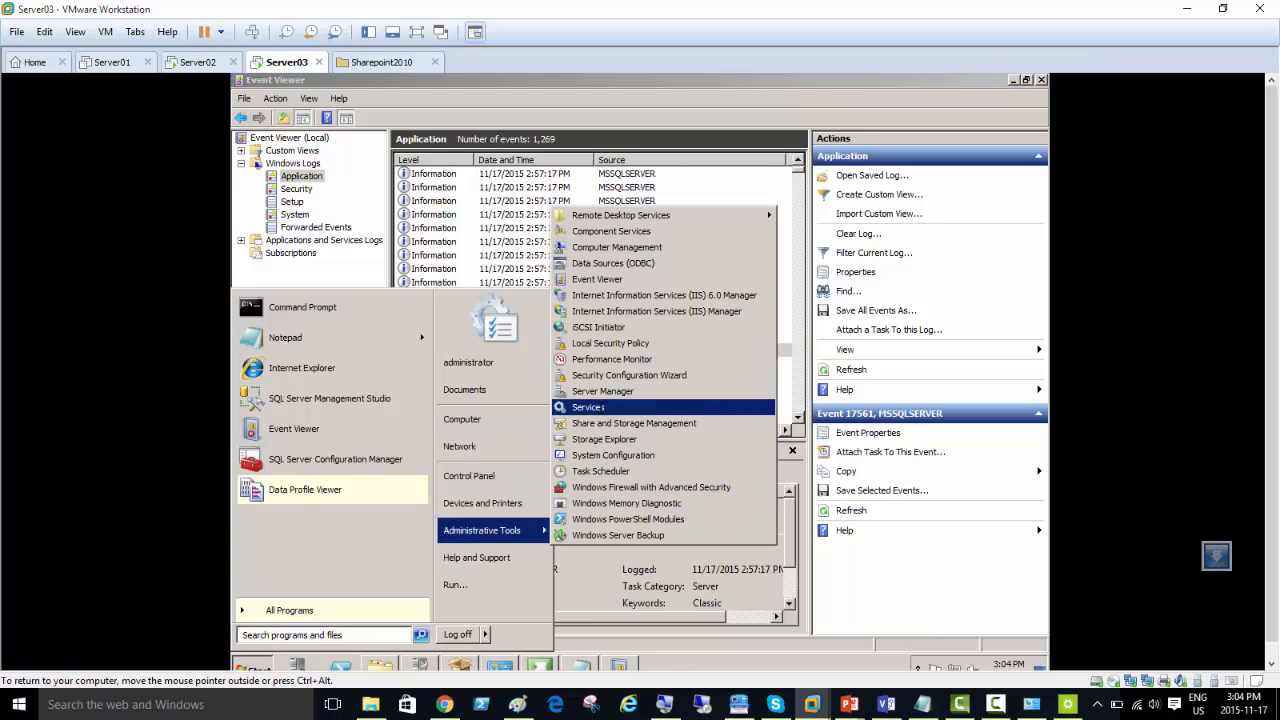
{"action": "left_click", "coordinate": [590, 407]}
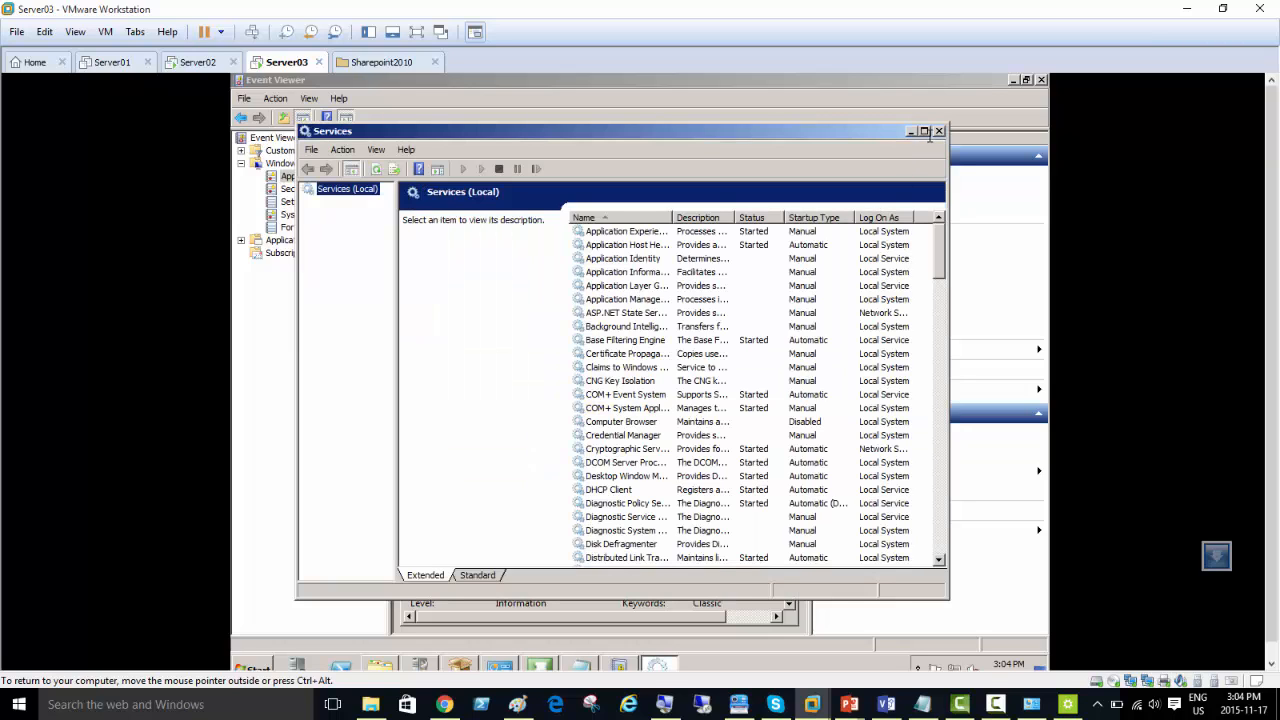
{"action": "left_click", "coordinate": [924, 131]}
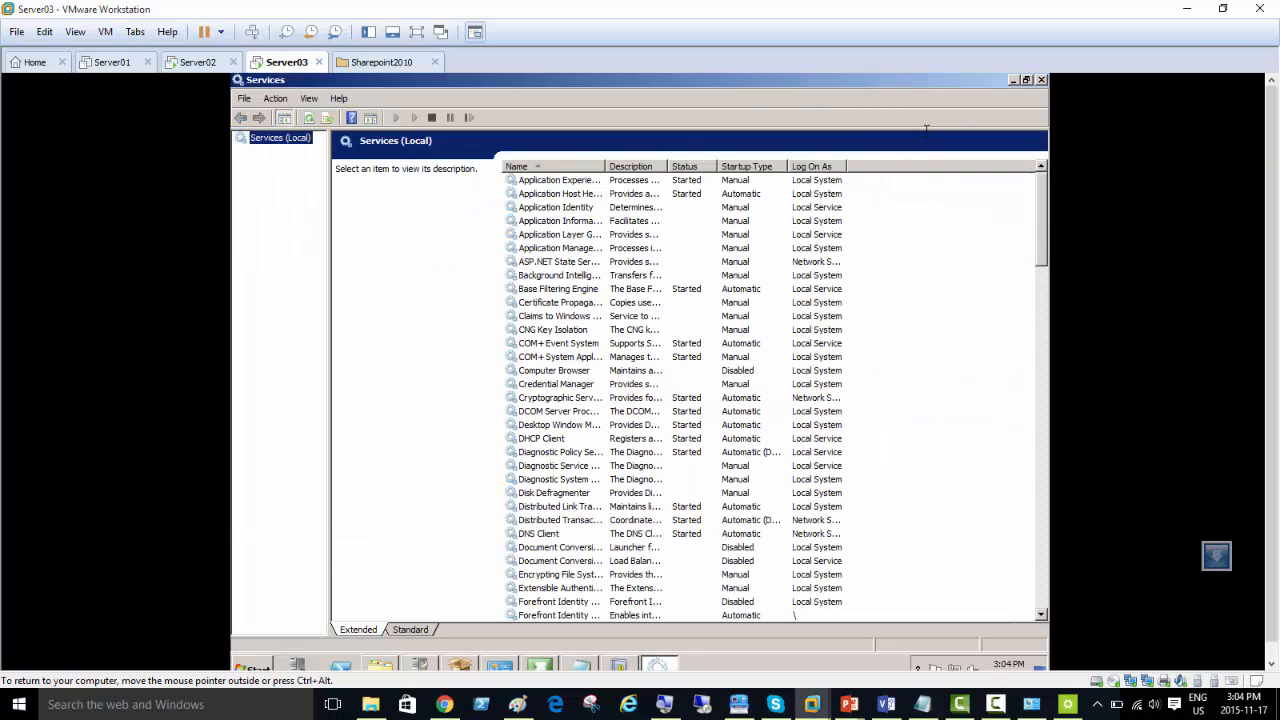
Step: Sort the services by startup type and widen the Name column to show the full service names
{"action": "left_click", "coordinate": [740, 193]}
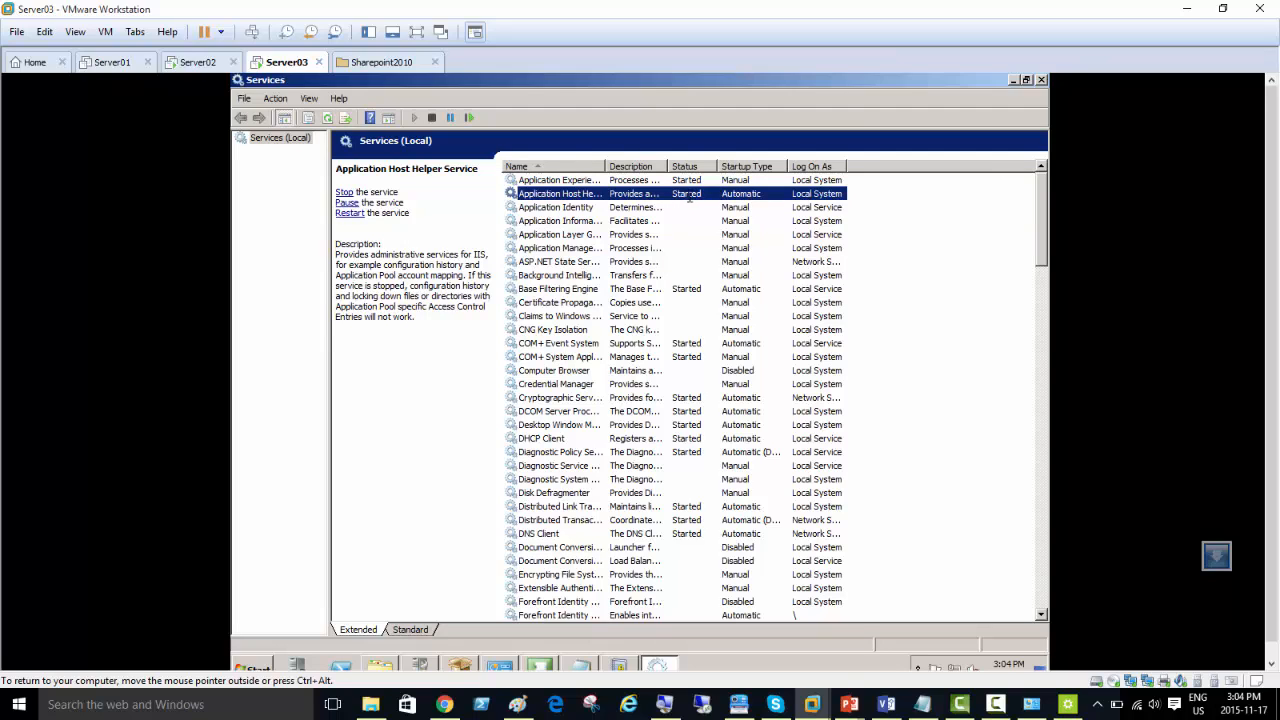
{"action": "left_click", "coordinate": [747, 168]}
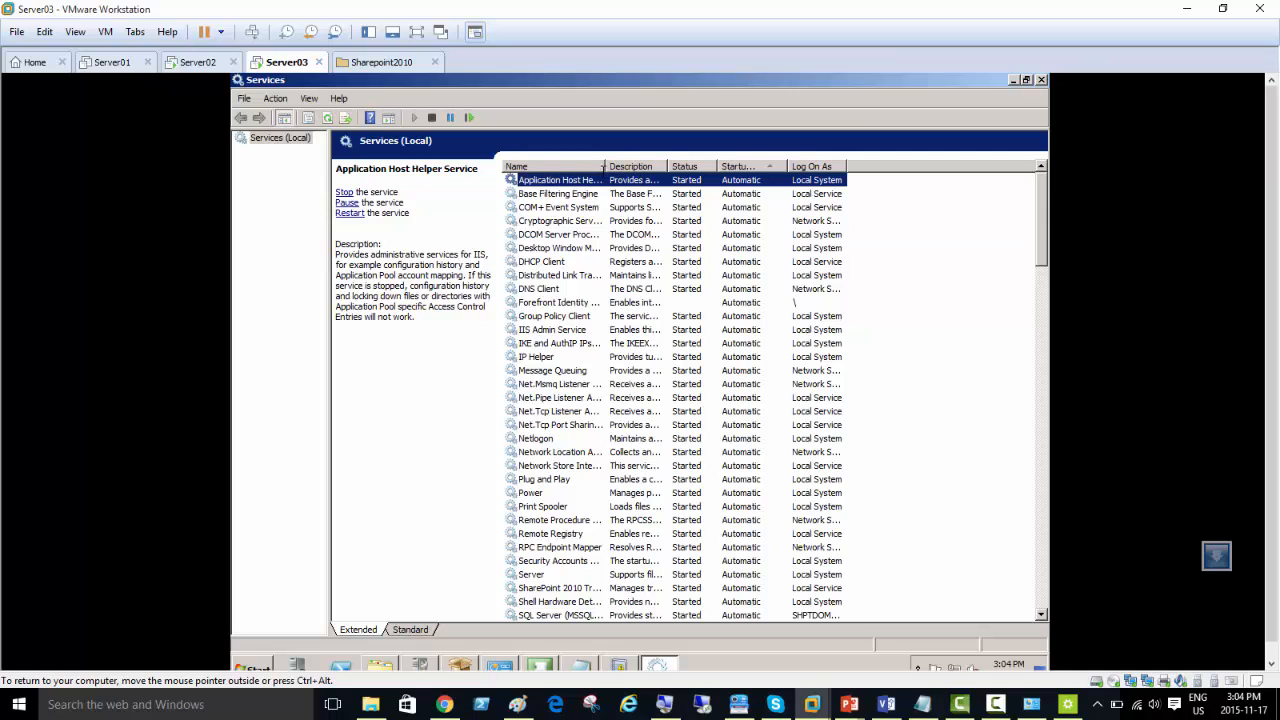
{"action": "double_click", "coordinate": [604, 166]}
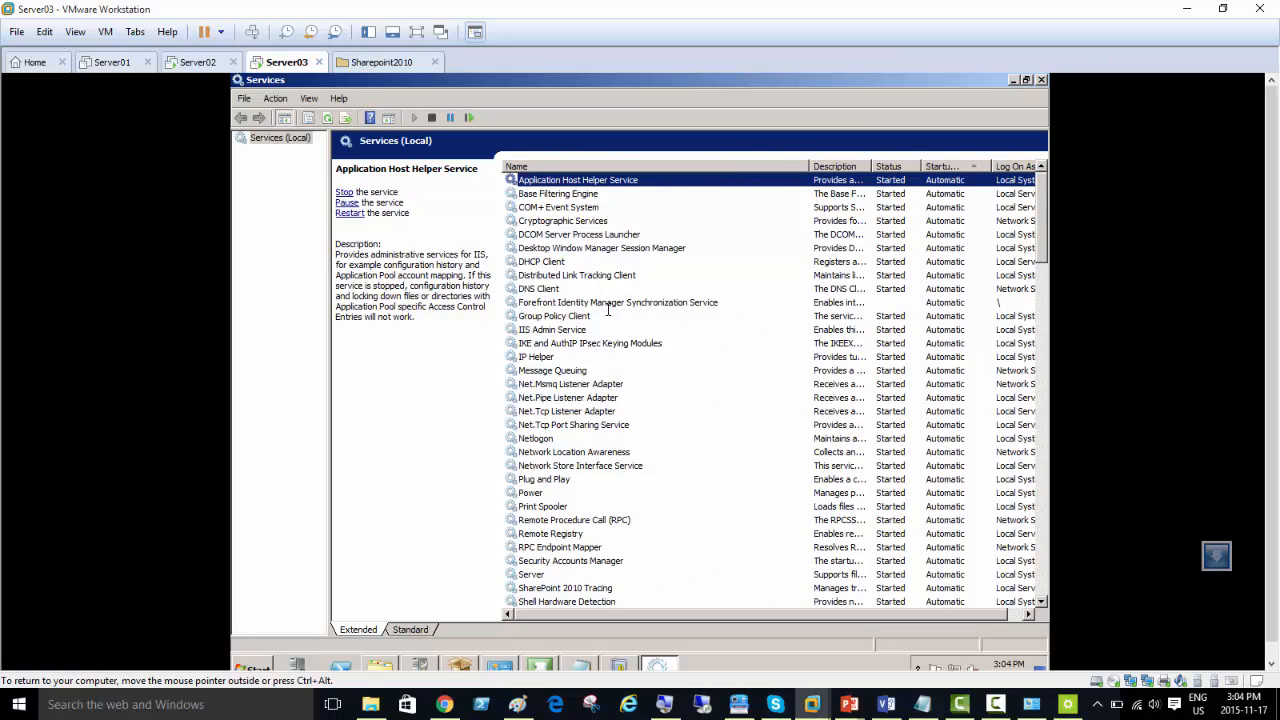
Step: Try to start the Forefront Identity Manager Synchronization Service
{"action": "left_click", "coordinate": [843, 305]}
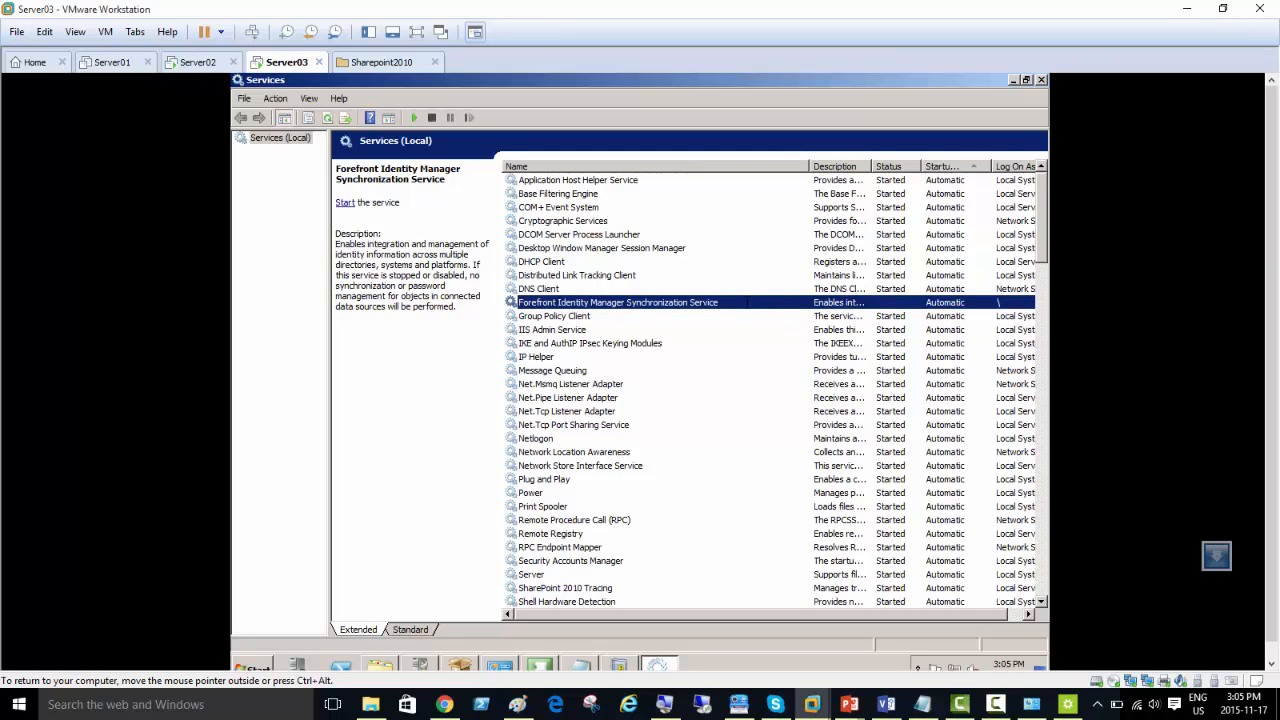
{"action": "right_click", "coordinate": [745, 300]}
{"action": "left_click", "coordinate": [778, 312]}
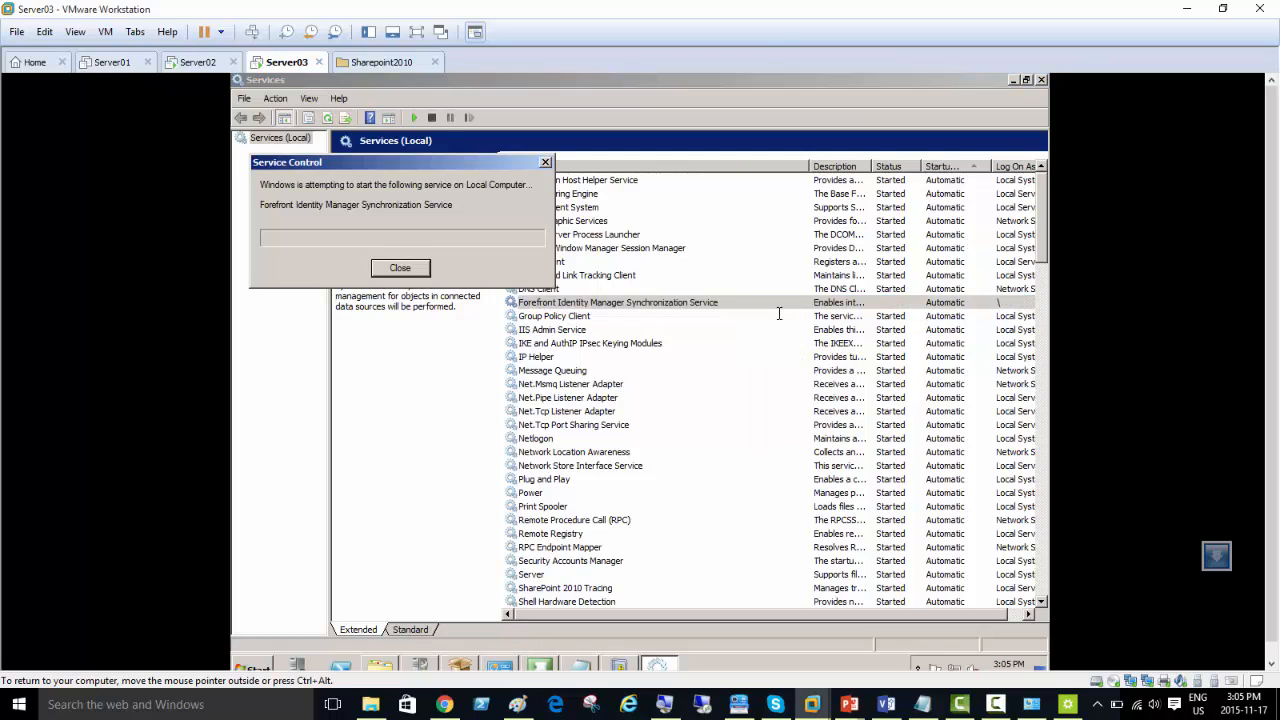
{"action": "left_click", "coordinate": [749, 426]}
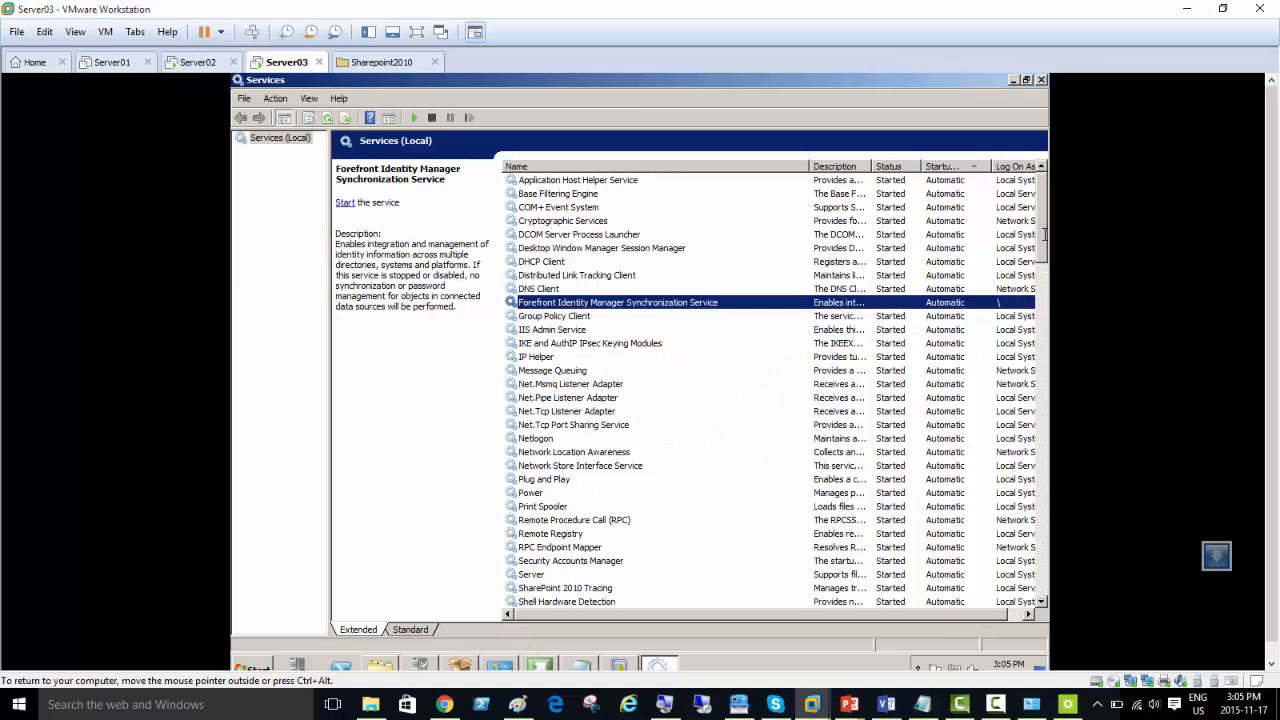
Step: Review the automatic and disabled services and check the SQL Server Browser service's entry
{"action": "scroll", "coordinate": [1038, 236], "scroll_direction": "down", "scroll_amount": 6}
{"action": "scroll", "coordinate": [775, 390], "scroll_direction": "down", "scroll_amount": 2}
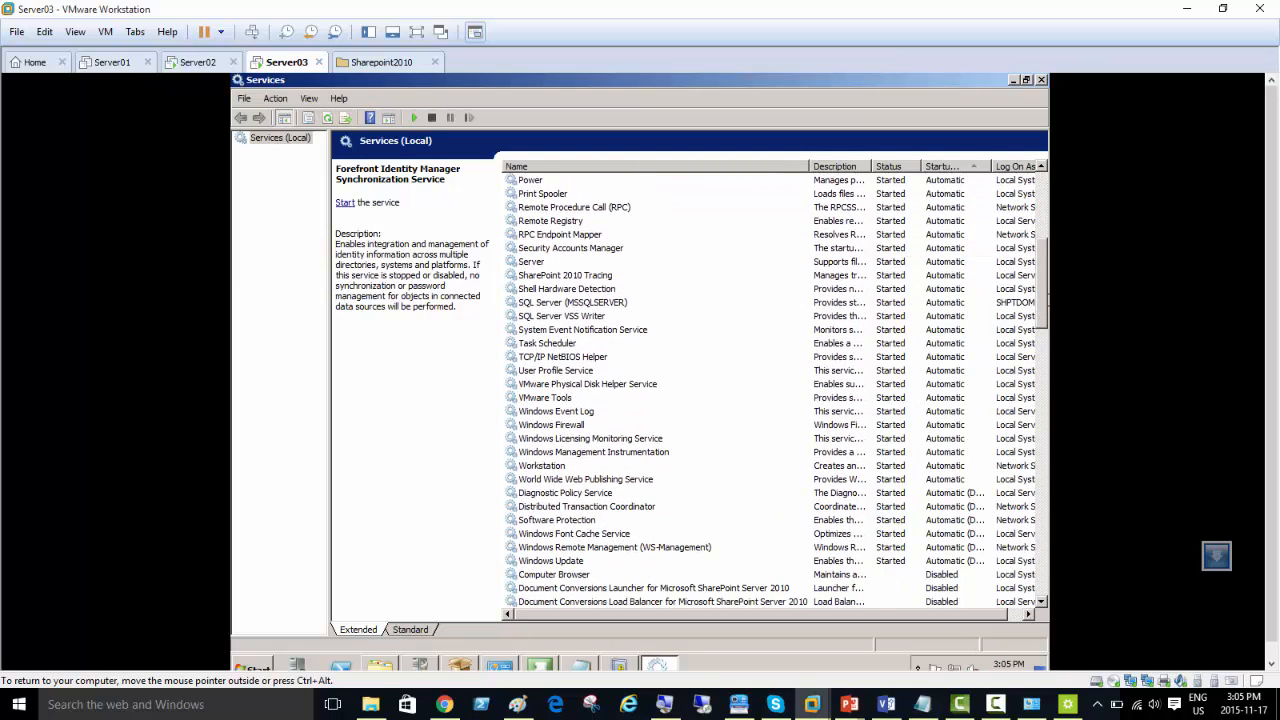
{"action": "scroll", "coordinate": [775, 390], "scroll_direction": "down", "scroll_amount": 3}
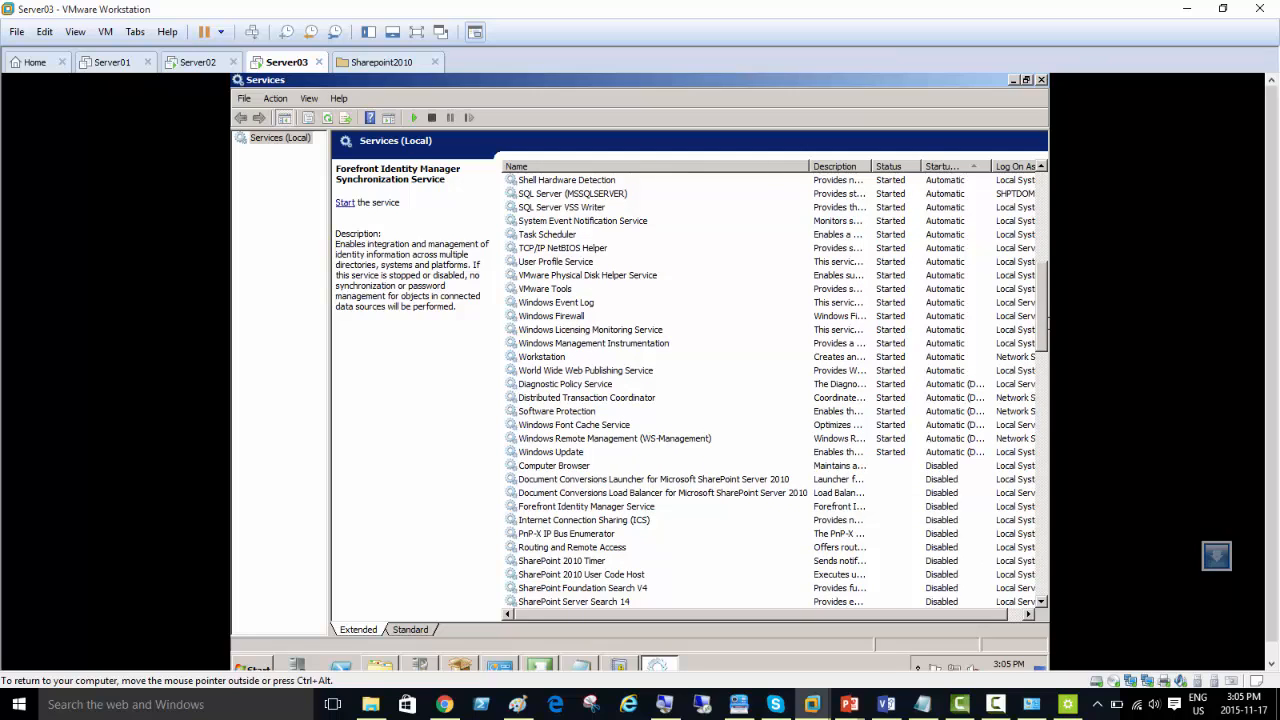
{"action": "left_click_drag", "start_coordinate": [1043, 318], "coordinate": [1046, 350]}
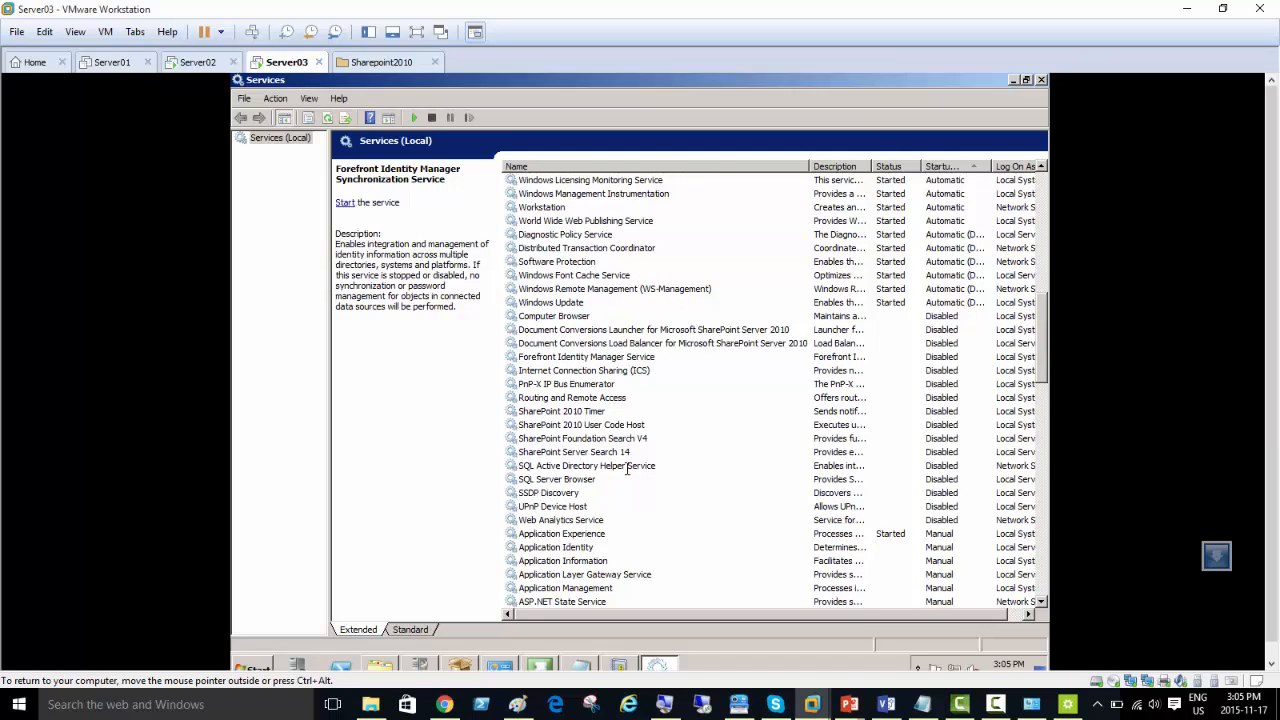
{"action": "left_click", "coordinate": [594, 480]}
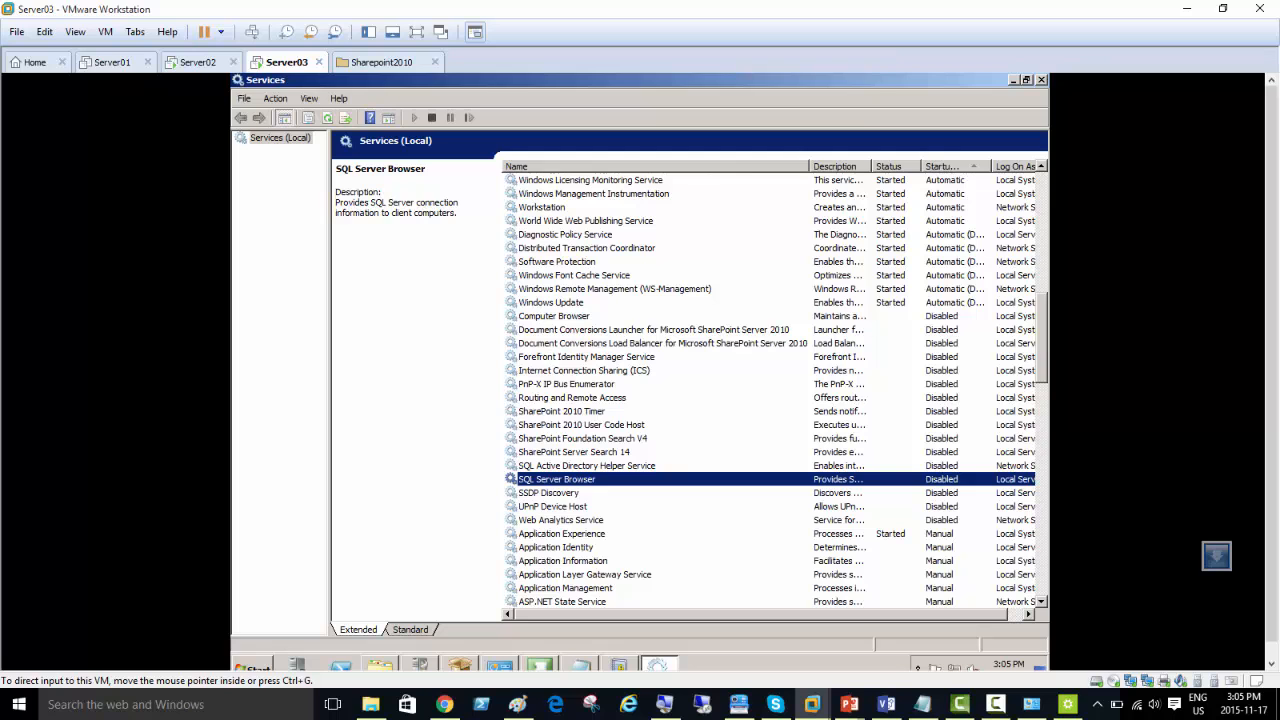
Step: Review the manual services, checking the SharePoint 2010 Administration and SharePoint 2010 VSS Writer entries
{"action": "scroll", "coordinate": [776, 390], "scroll_direction": "down", "scroll_amount": 5}
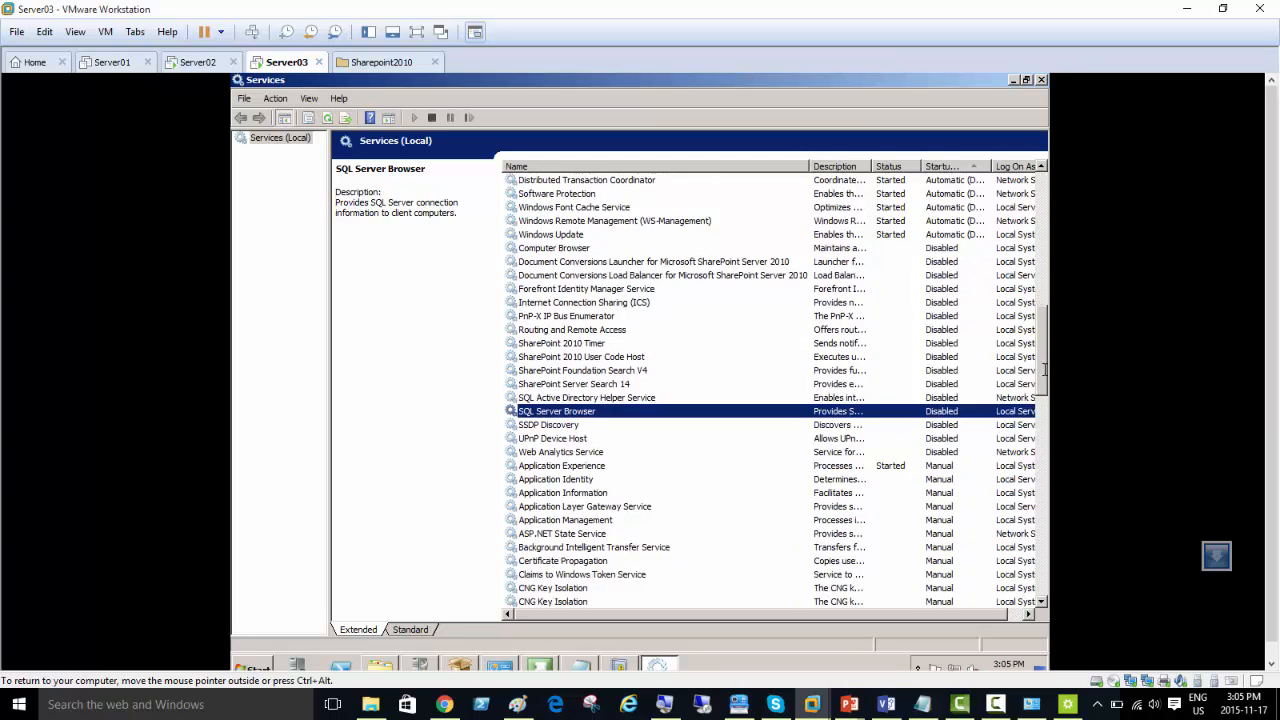
{"action": "scroll", "coordinate": [776, 390], "scroll_direction": "down", "scroll_amount": 7}
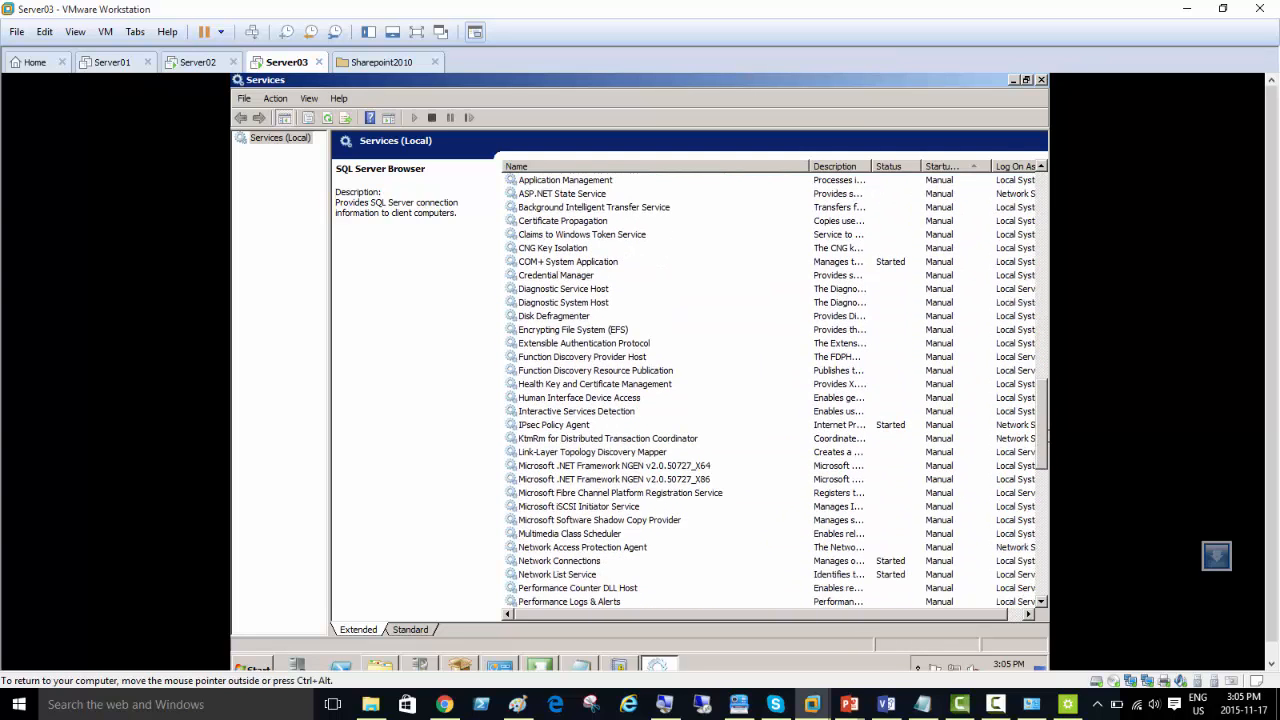
{"action": "scroll", "coordinate": [1044, 534], "scroll_direction": "down", "scroll_amount": 10}
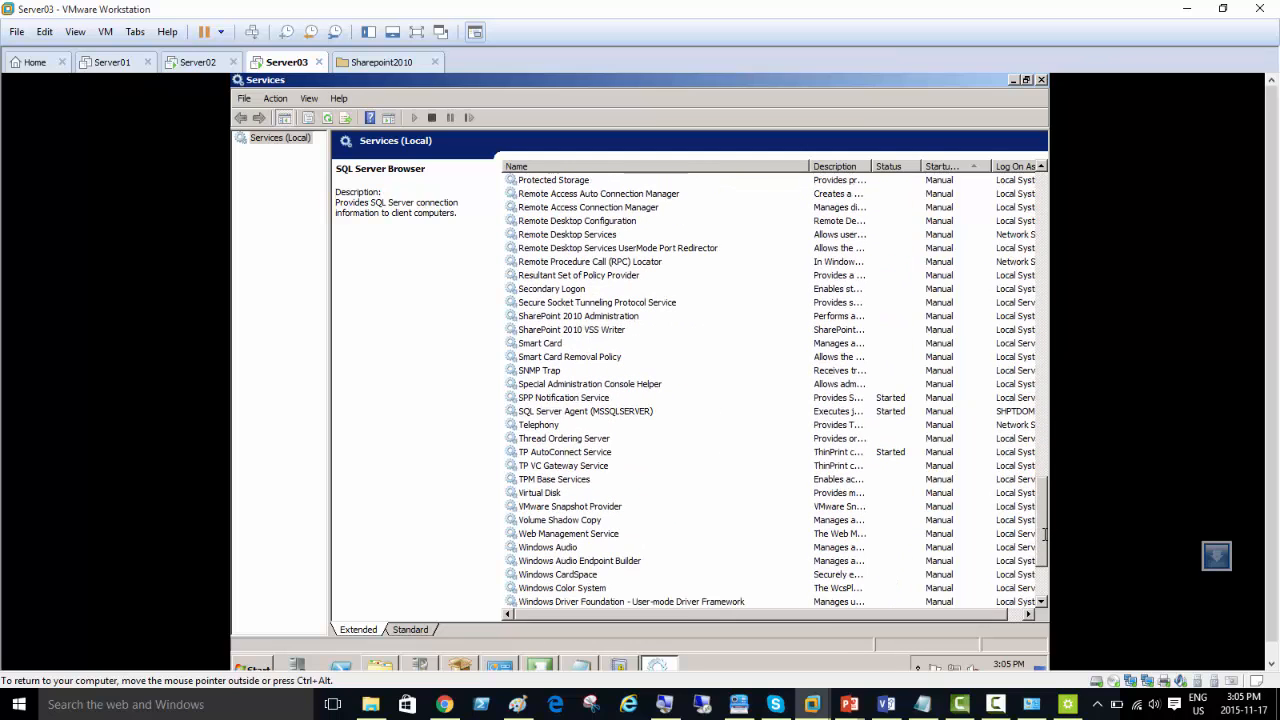
{"action": "left_click", "coordinate": [609, 315]}
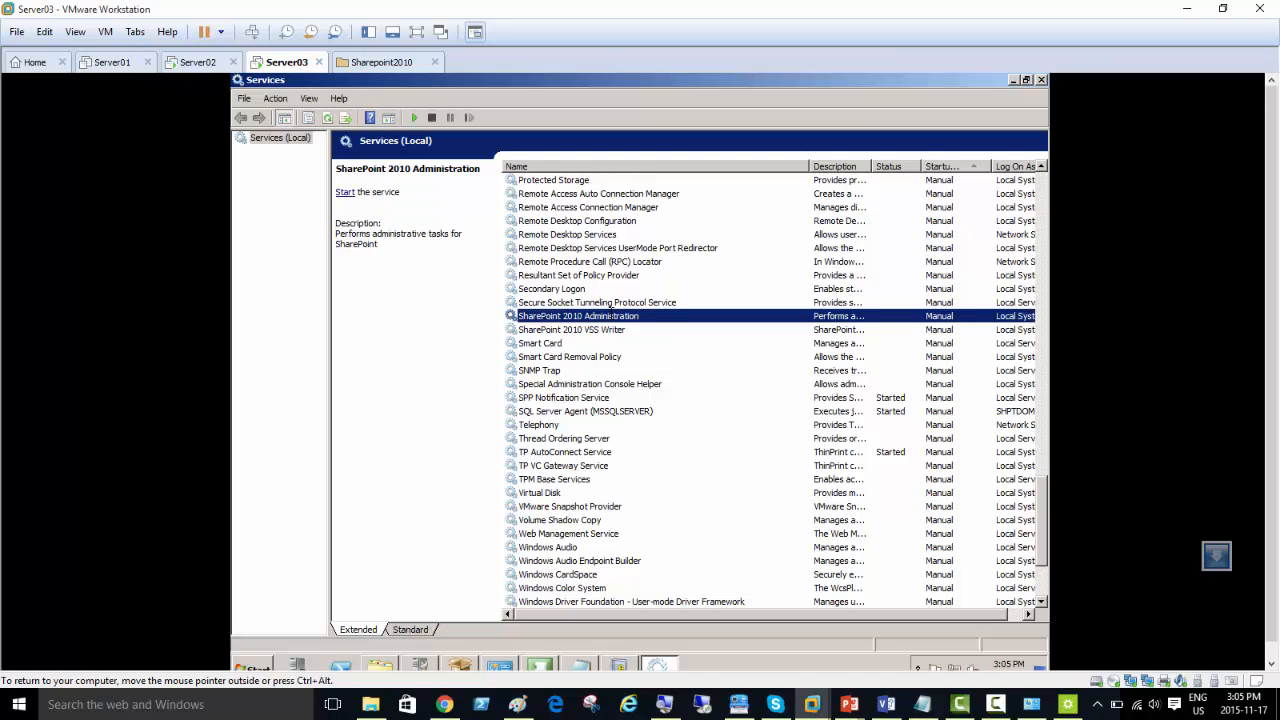
{"action": "left_click", "coordinate": [626, 329]}
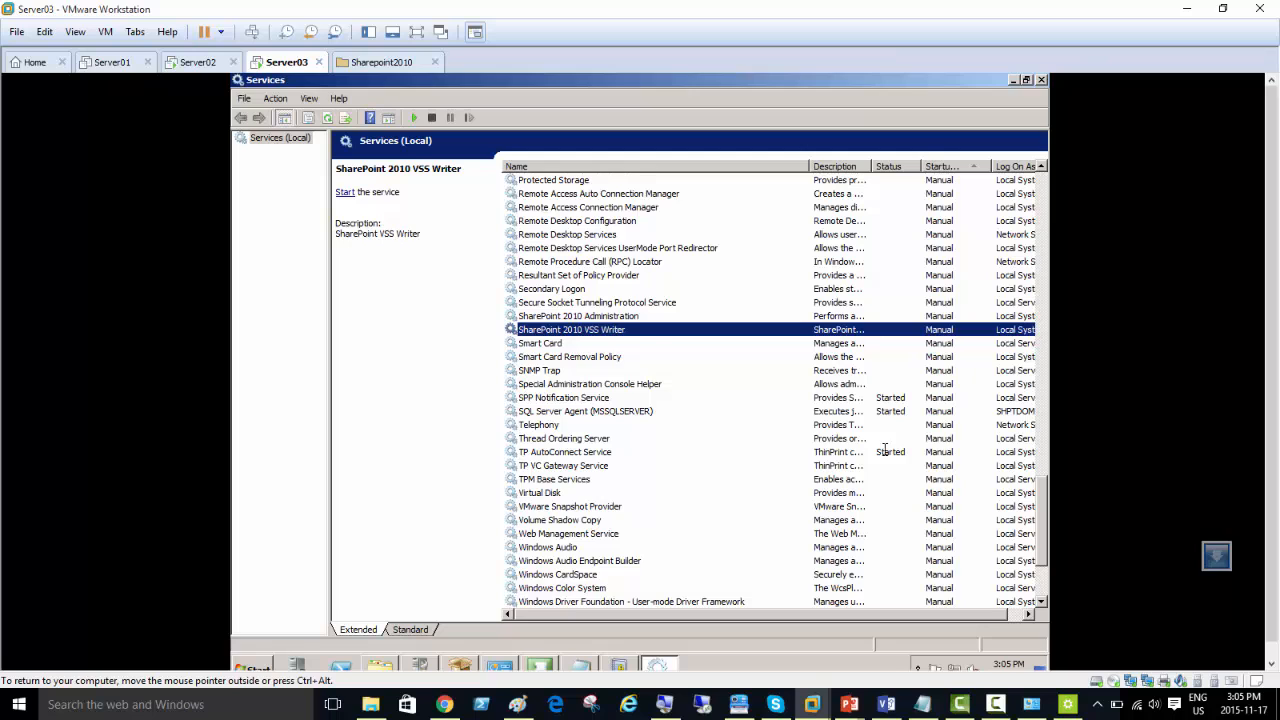
{"action": "scroll", "coordinate": [1042, 507], "scroll_direction": "up", "scroll_amount": 1}
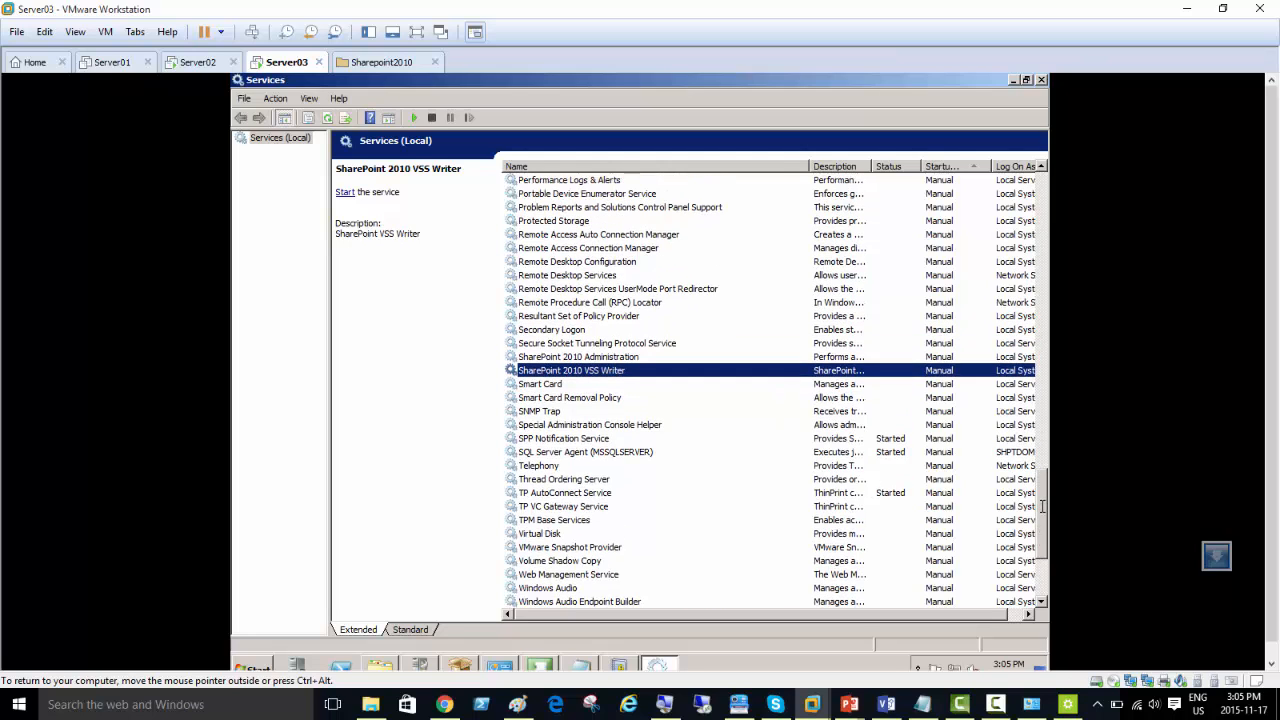
{"action": "scroll", "coordinate": [1042, 507], "scroll_direction": "down", "scroll_amount": 4}
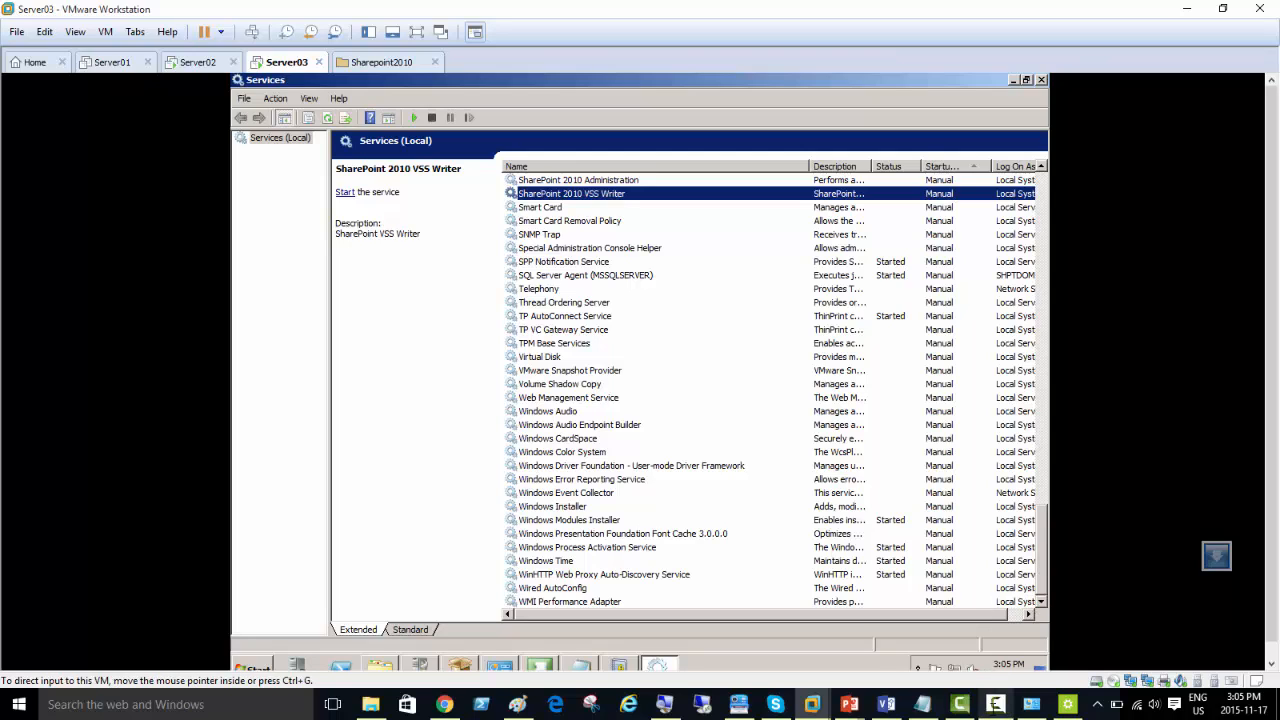
{"action": "left_click", "coordinate": [994, 706]}
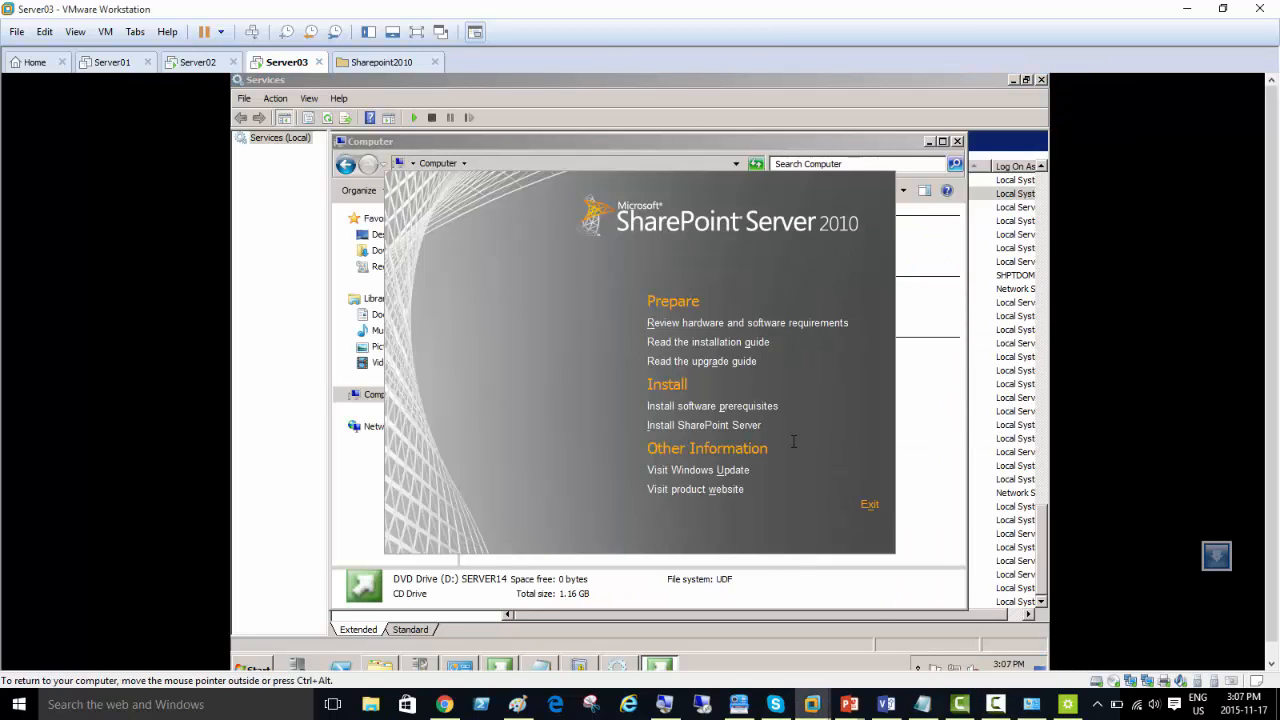
Step: Restart the Server03 virtual machine's Windows, giving Application: Installation (Planned) as the reason
{"action": "left_click", "coordinate": [718, 426]}
{"action": "left_click", "coordinate": [252, 665]}
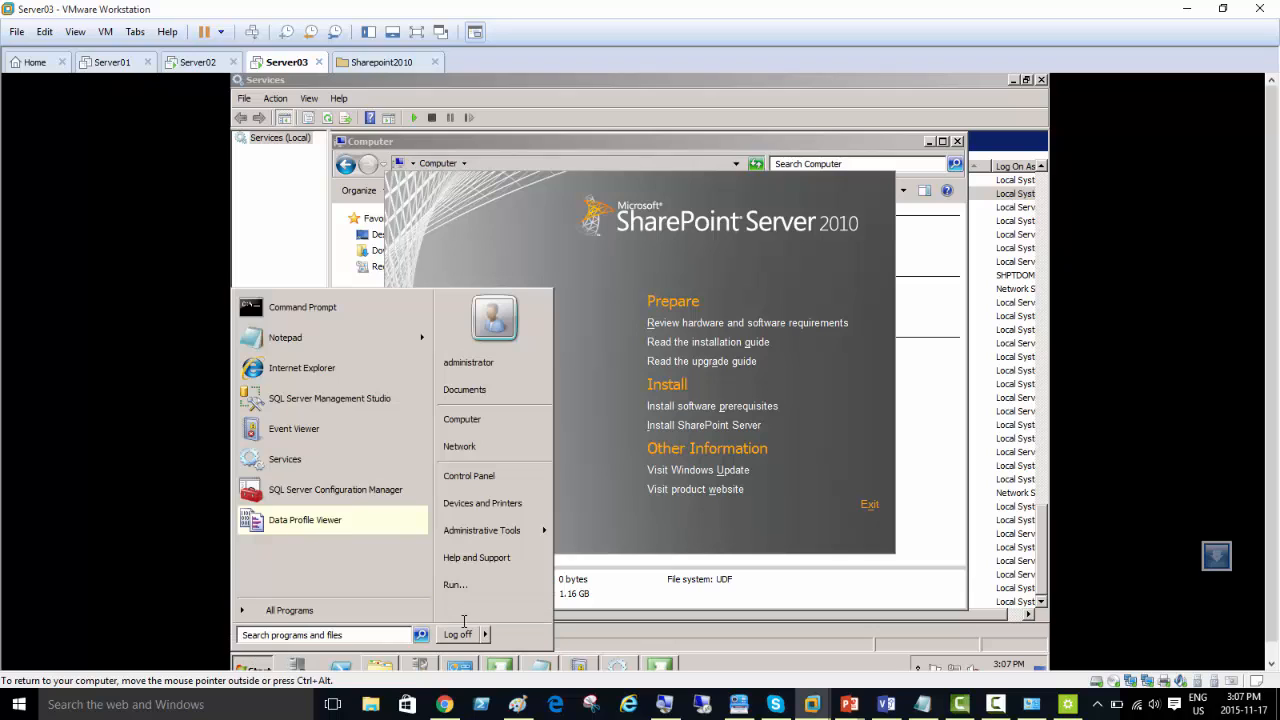
{"action": "mouse_move", "coordinate": [489, 634]}
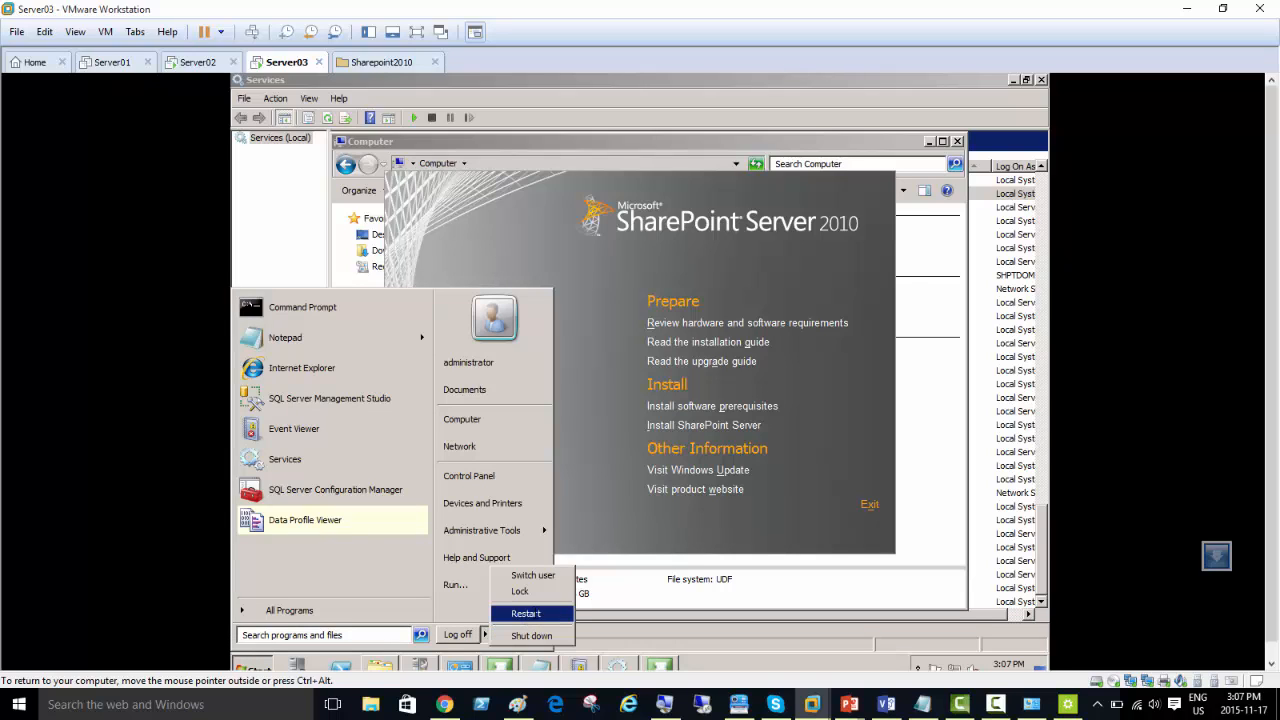
{"action": "left_click", "coordinate": [530, 614]}
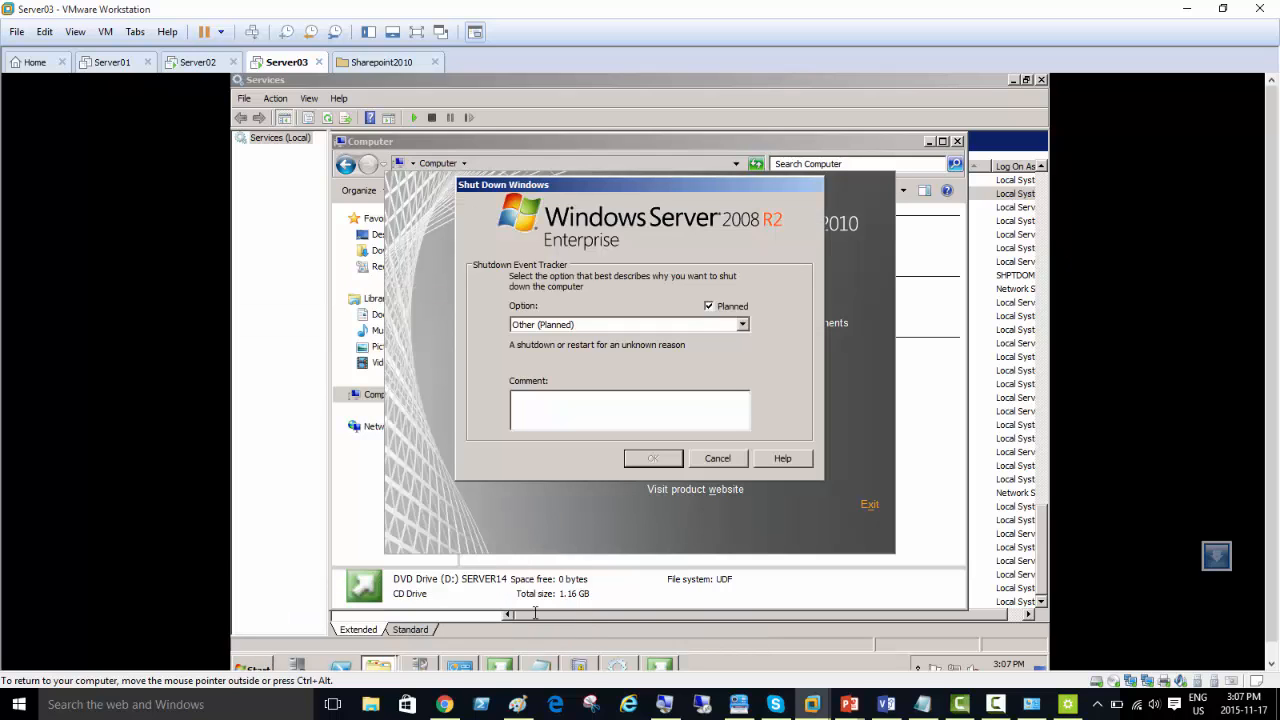
{"action": "left_click", "coordinate": [670, 324]}
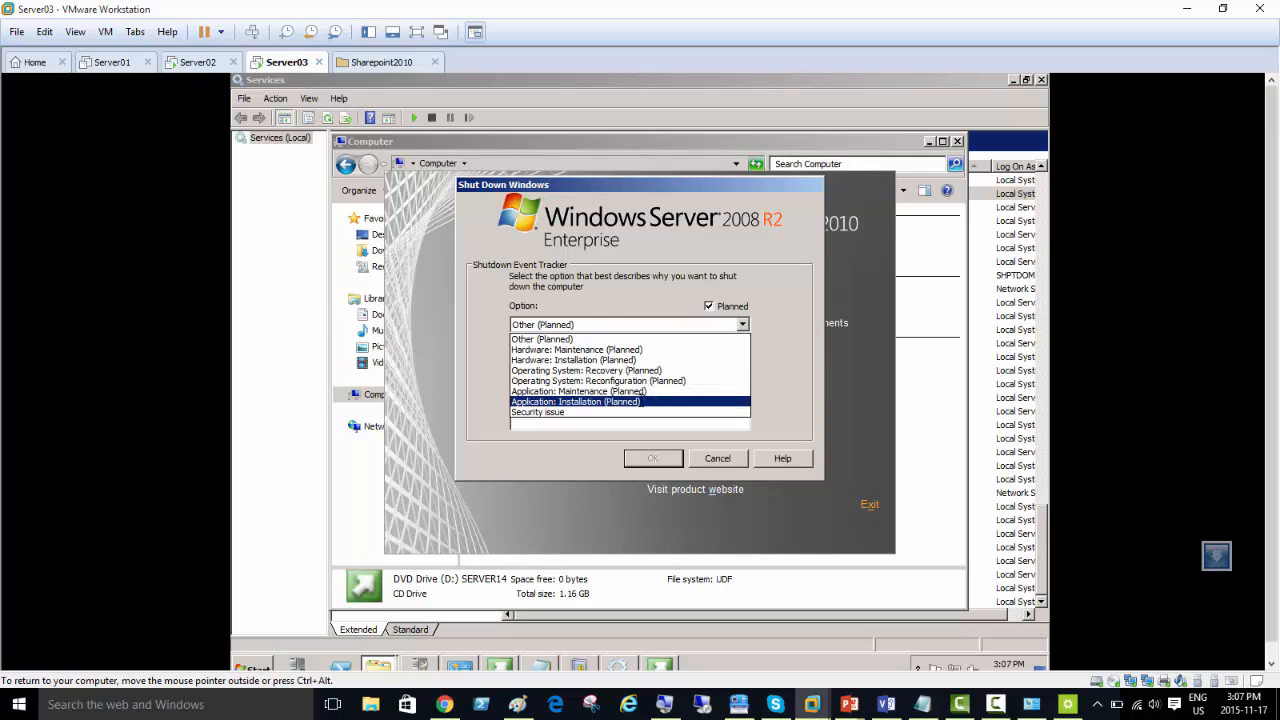
{"action": "left_click", "coordinate": [642, 401]}
{"action": "left_click", "coordinate": [648, 458]}
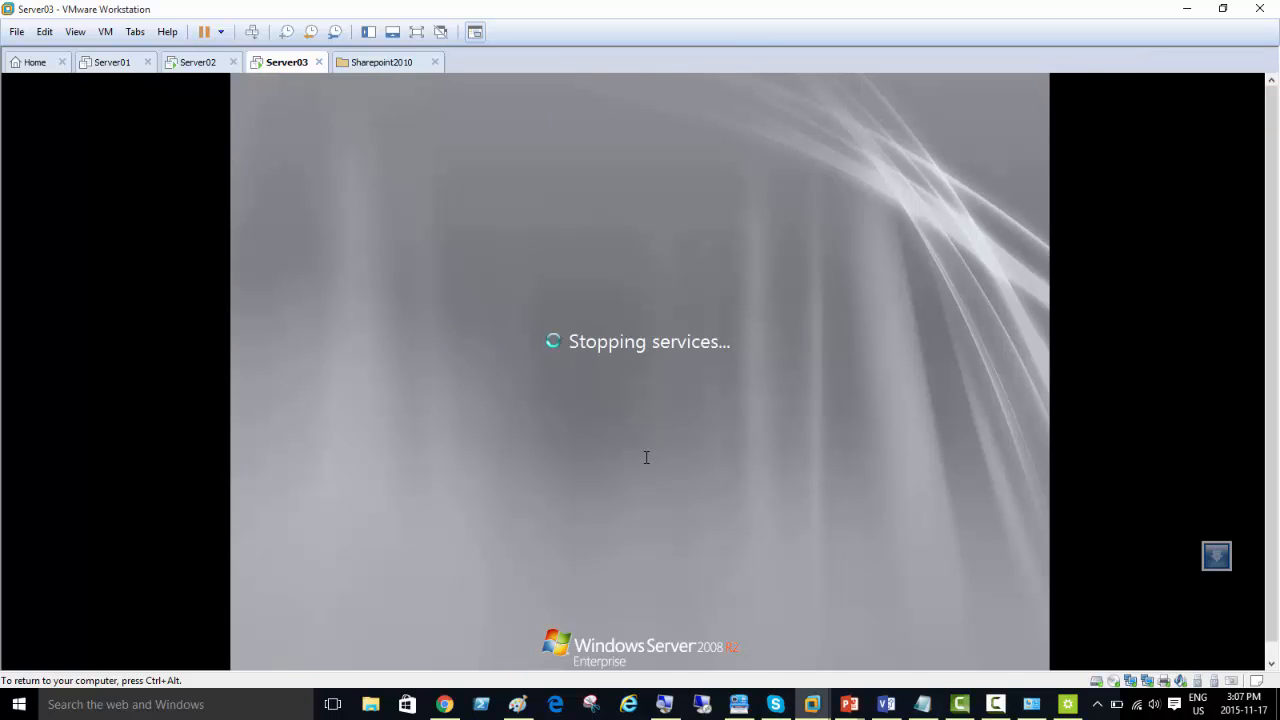
{"action": "key", "text": "ctrl+alt"}
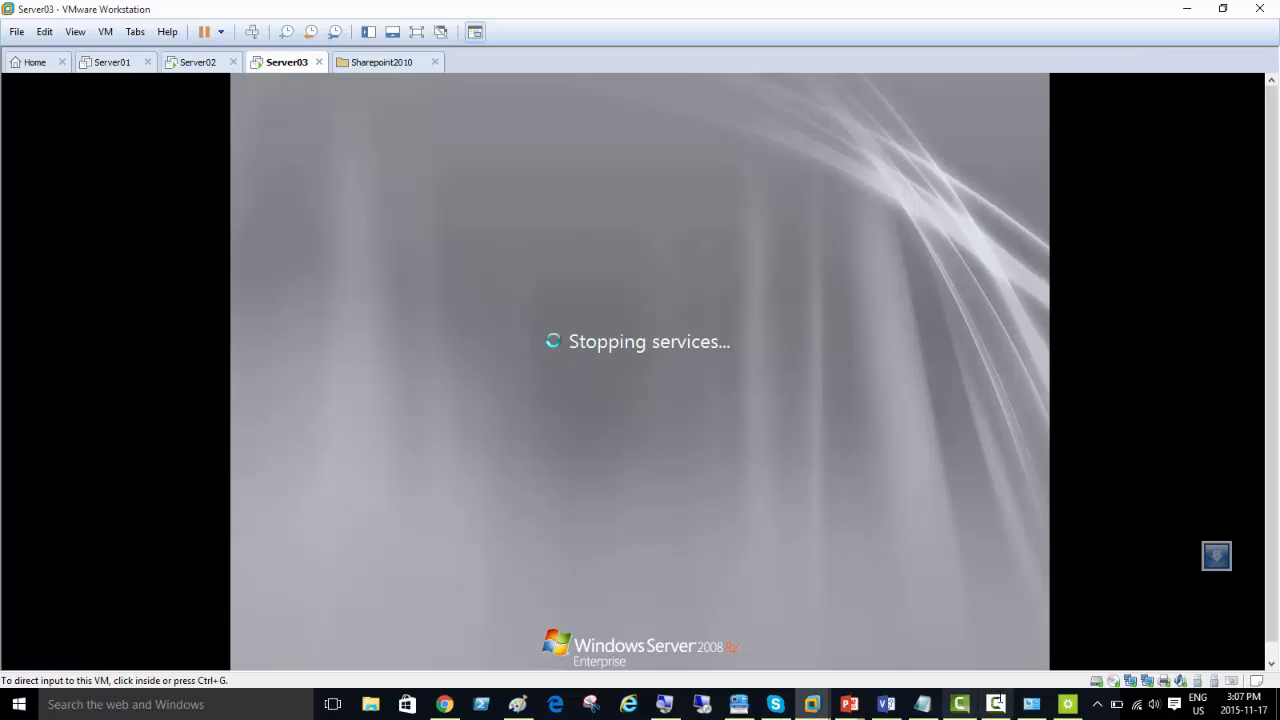
{"action": "left_click", "coordinate": [995, 704]}
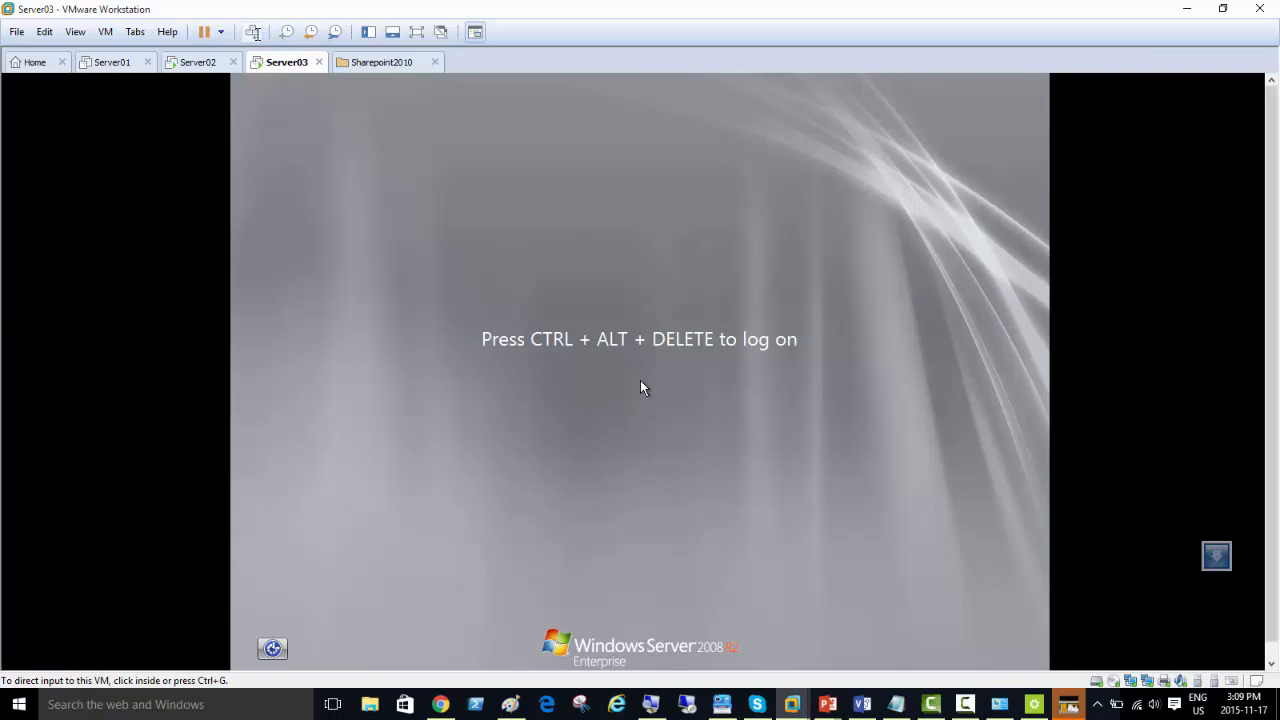
Step: Send the secure attention sequence to the restarted virtual machine and log on to the domain administrator account with its password
{"action": "left_click", "coordinate": [252, 31]}
{"action": "left_click", "coordinate": [665, 452]}
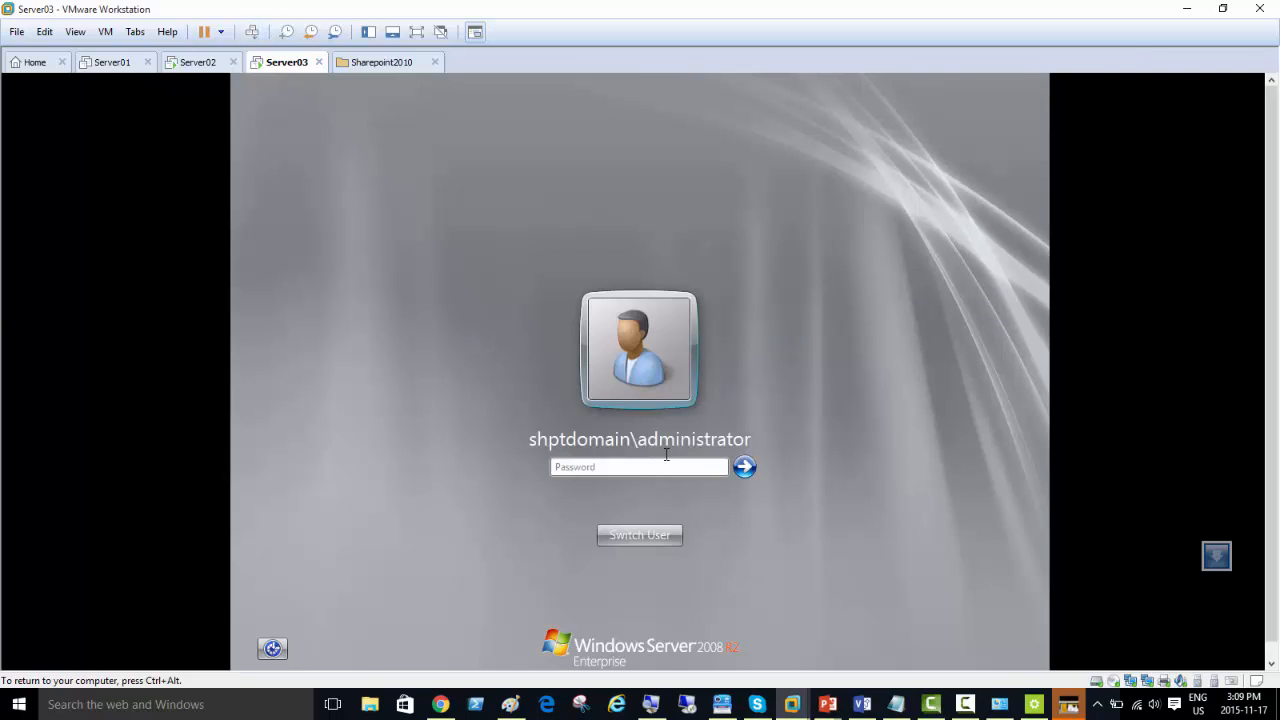
{"action": "type", "text": "••••••••••"}
{"action": "key", "text": "Return"}
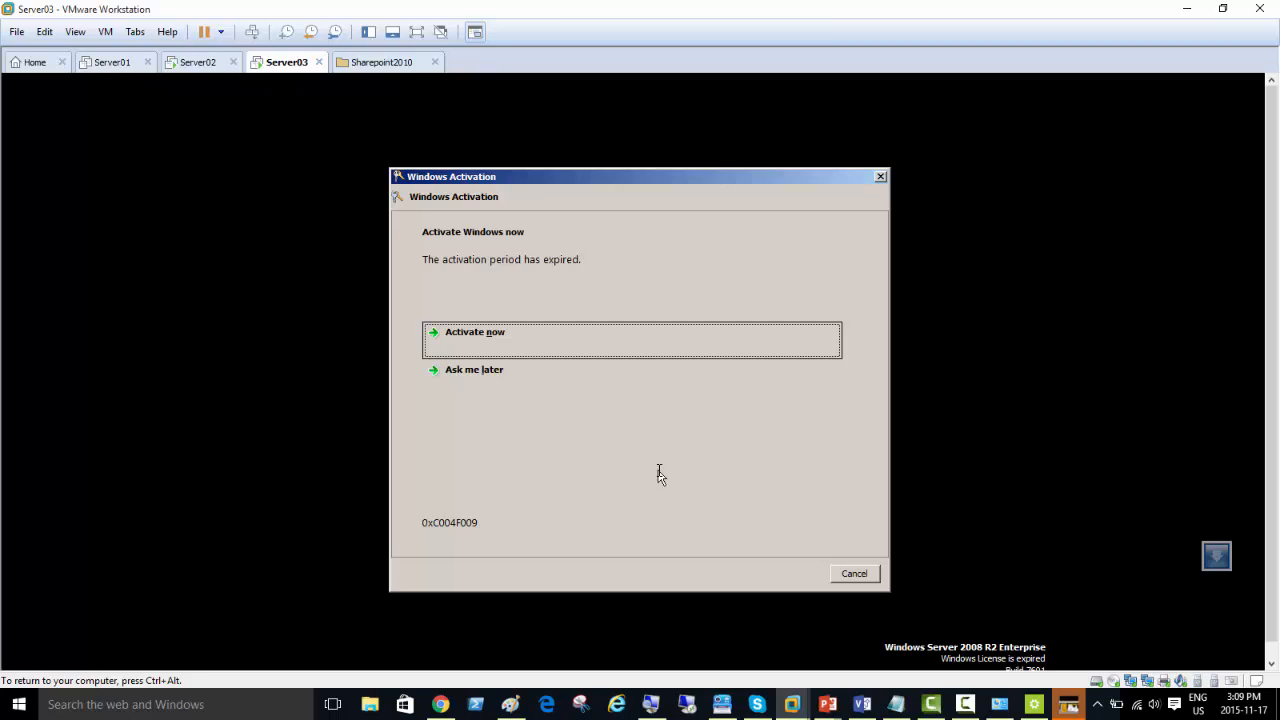
Step: Postpone the Windows activation with Ask me later and dismiss the genuine software notice
{"action": "key", "text": "Tab"}
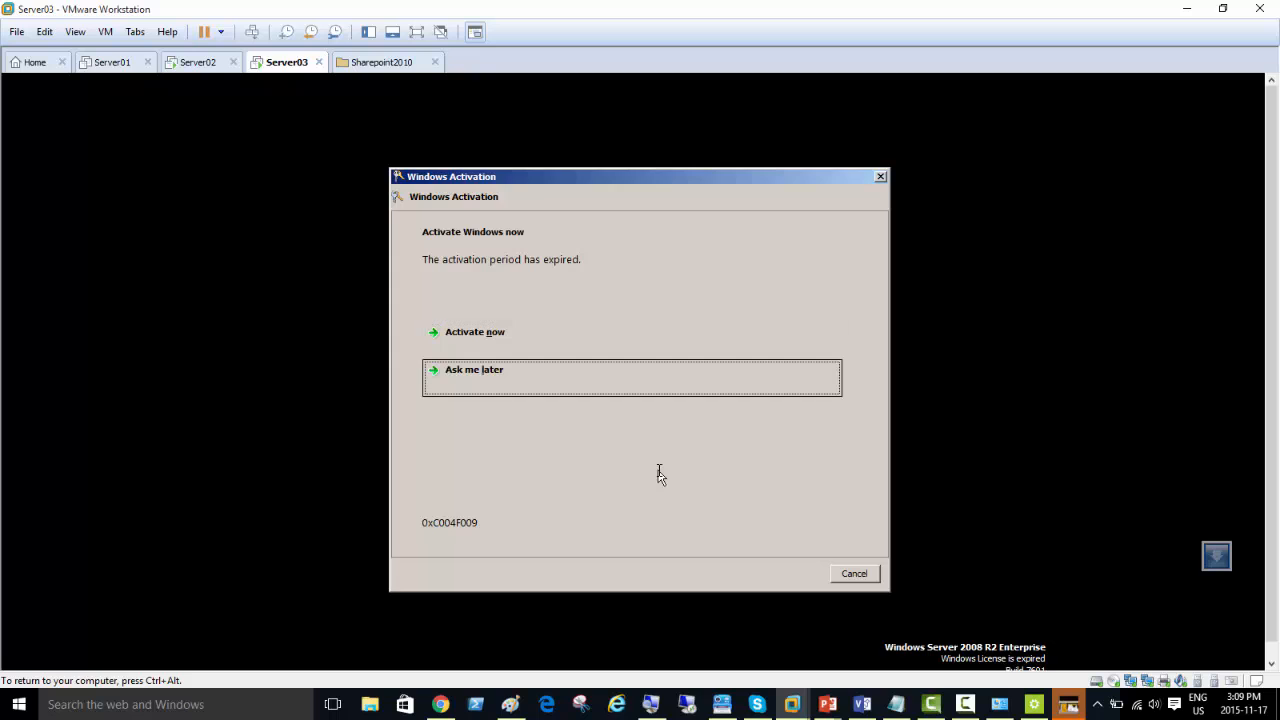
{"action": "key", "text": "Return"}
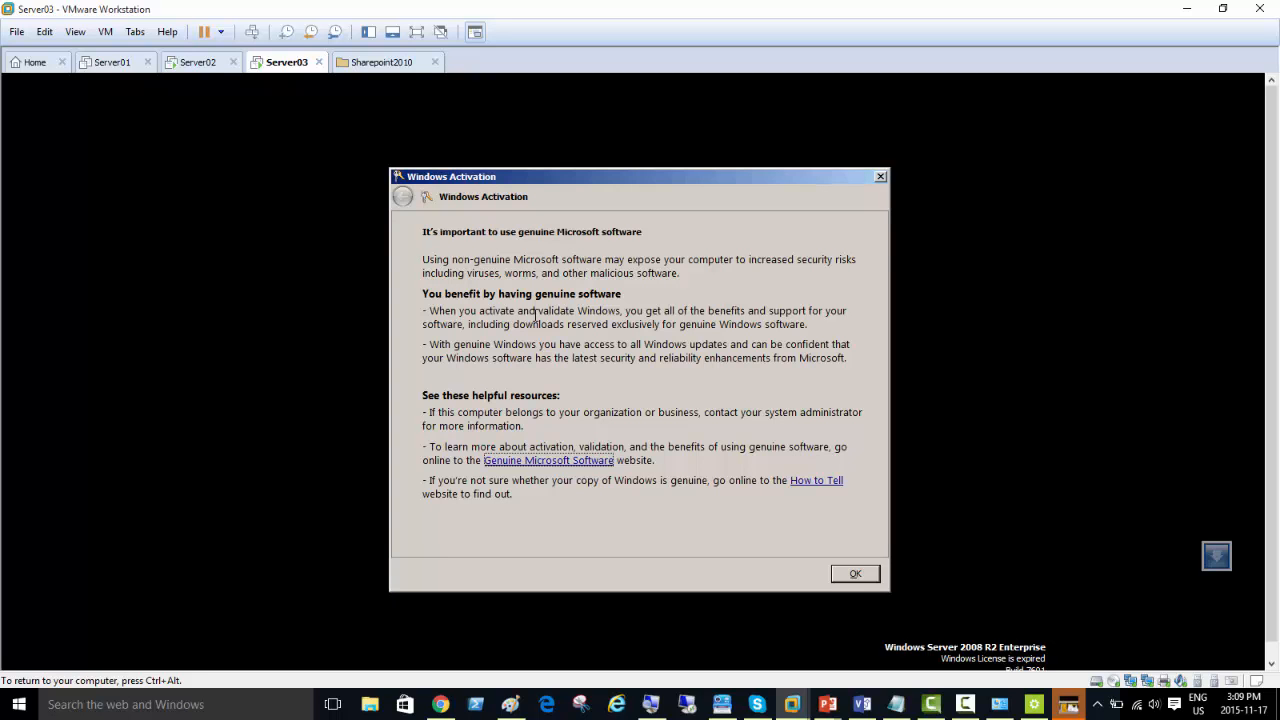
{"action": "left_click", "coordinate": [860, 572]}
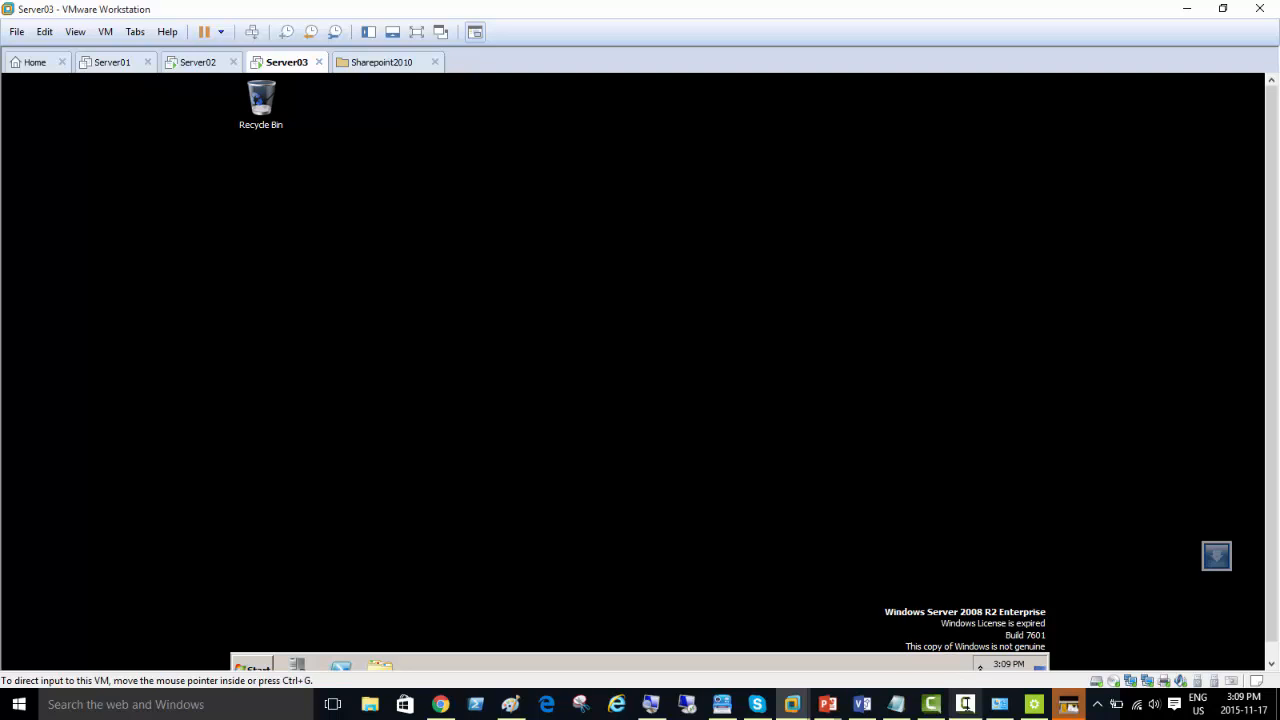
{"action": "left_click", "coordinate": [965, 704]}
{"action": "left_click", "coordinate": [1004, 280]}
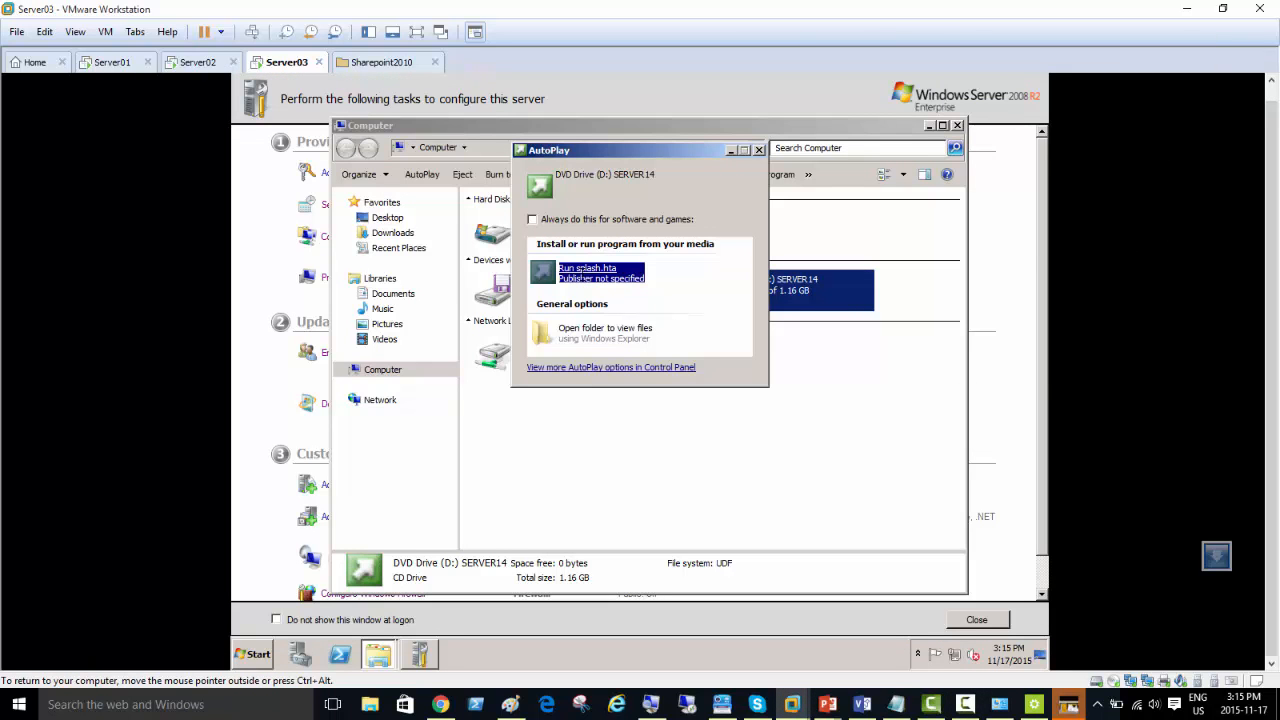
Step: Run splash.hta from the SERVER14 DVD, start the SharePoint Server installation and repair the existing Microsoft SharePoint Server 2010 installation
{"action": "left_click", "coordinate": [587, 270]}
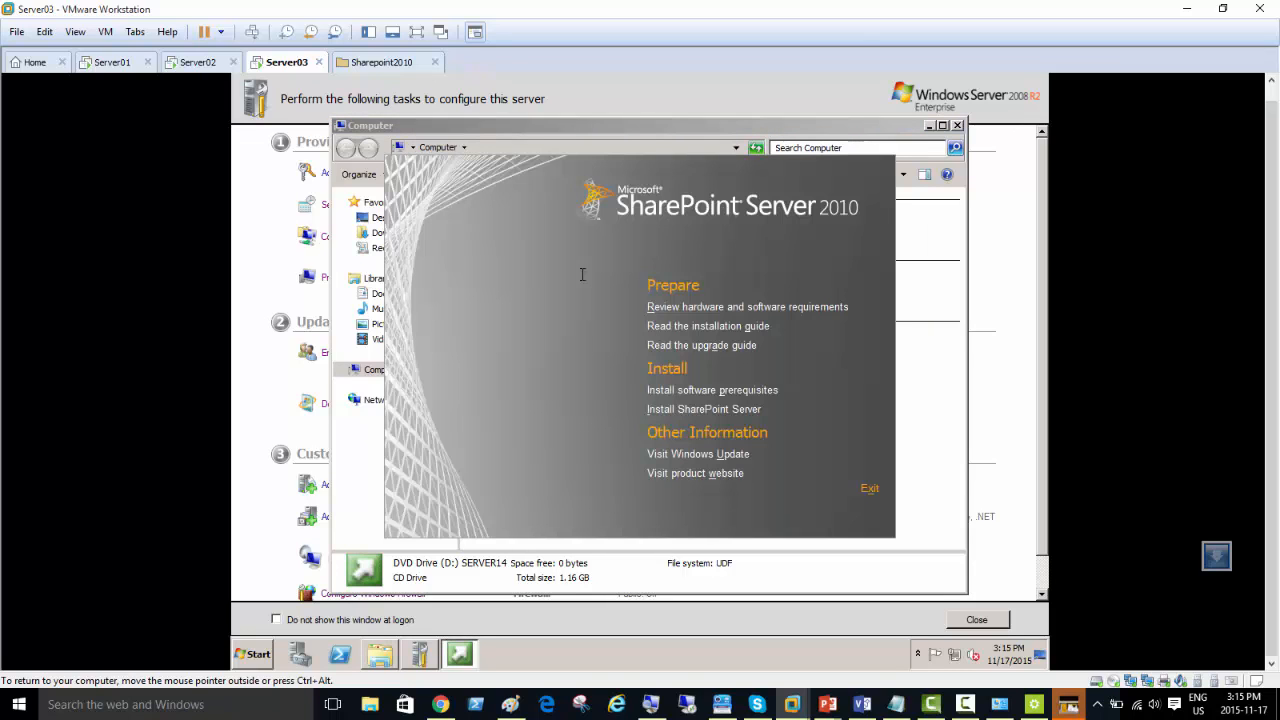
{"action": "left_click", "coordinate": [739, 410]}
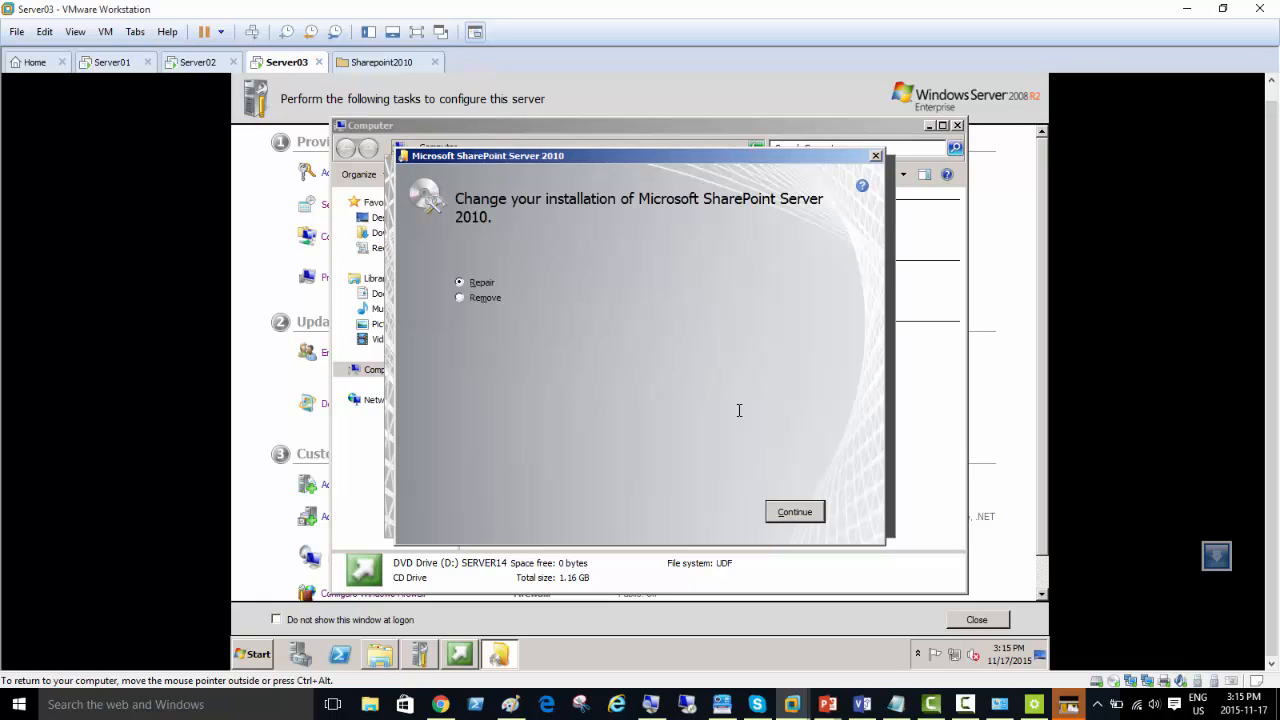
{"action": "left_click", "coordinate": [796, 512]}
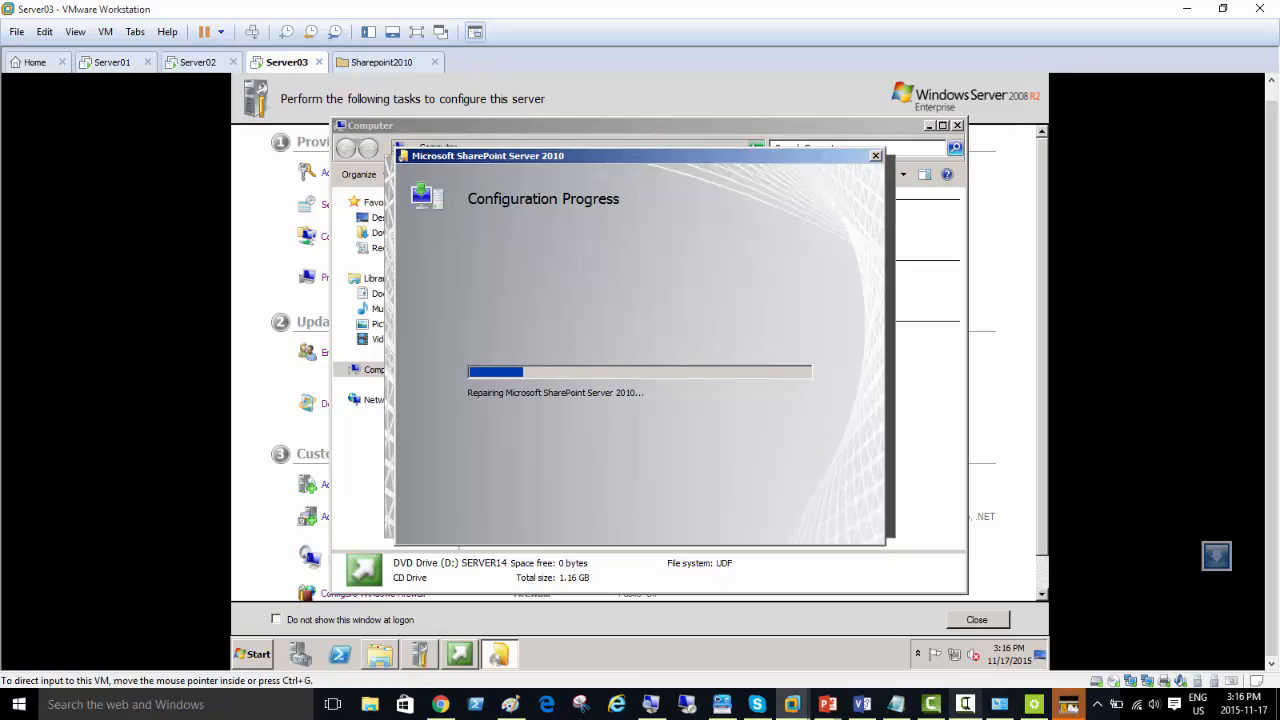
{"action": "left_click", "coordinate": [965, 704]}
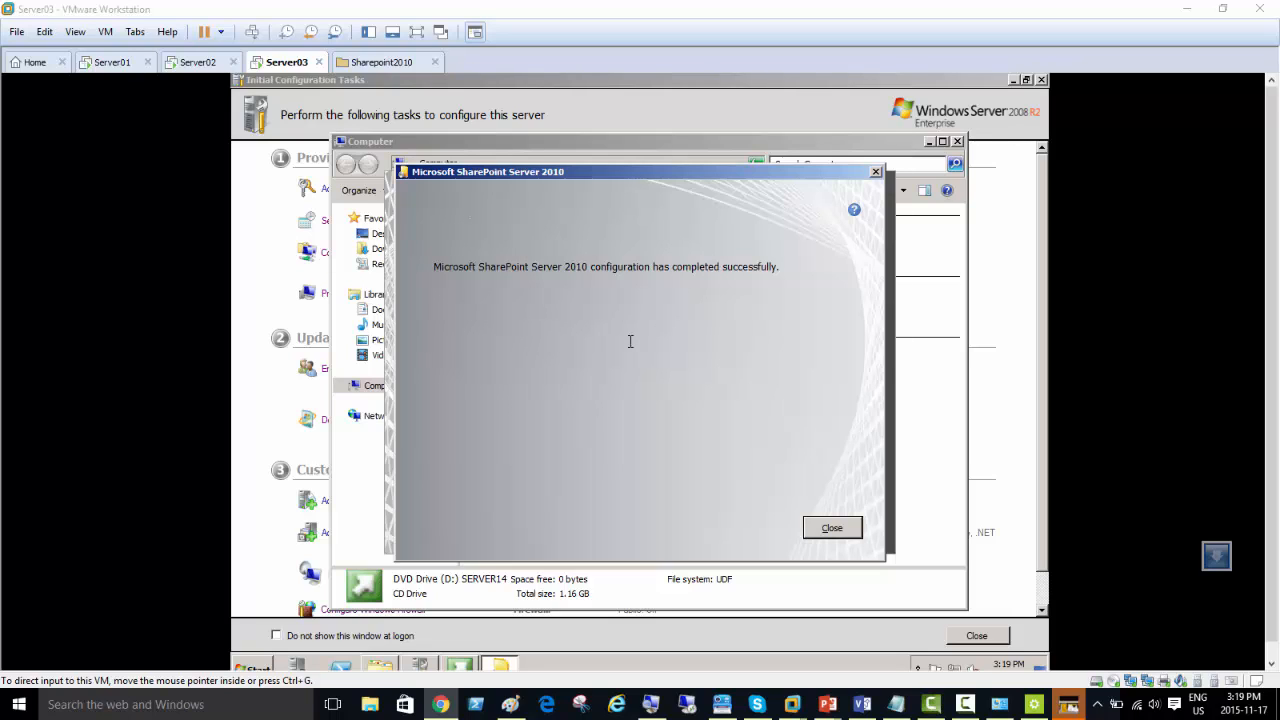
Step: Close the SharePoint Server 2010 setup dialog and minimize the Computer window
{"action": "left_click", "coordinate": [630, 341]}
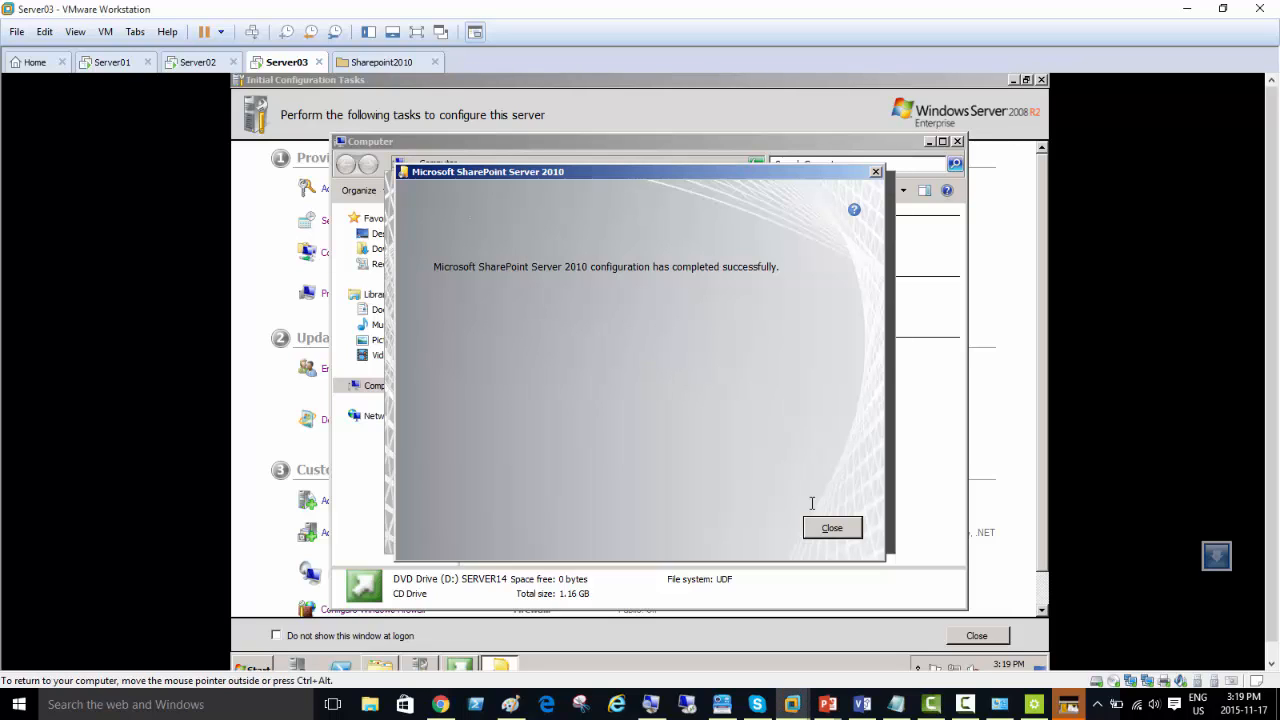
{"action": "left_click", "coordinate": [833, 527]}
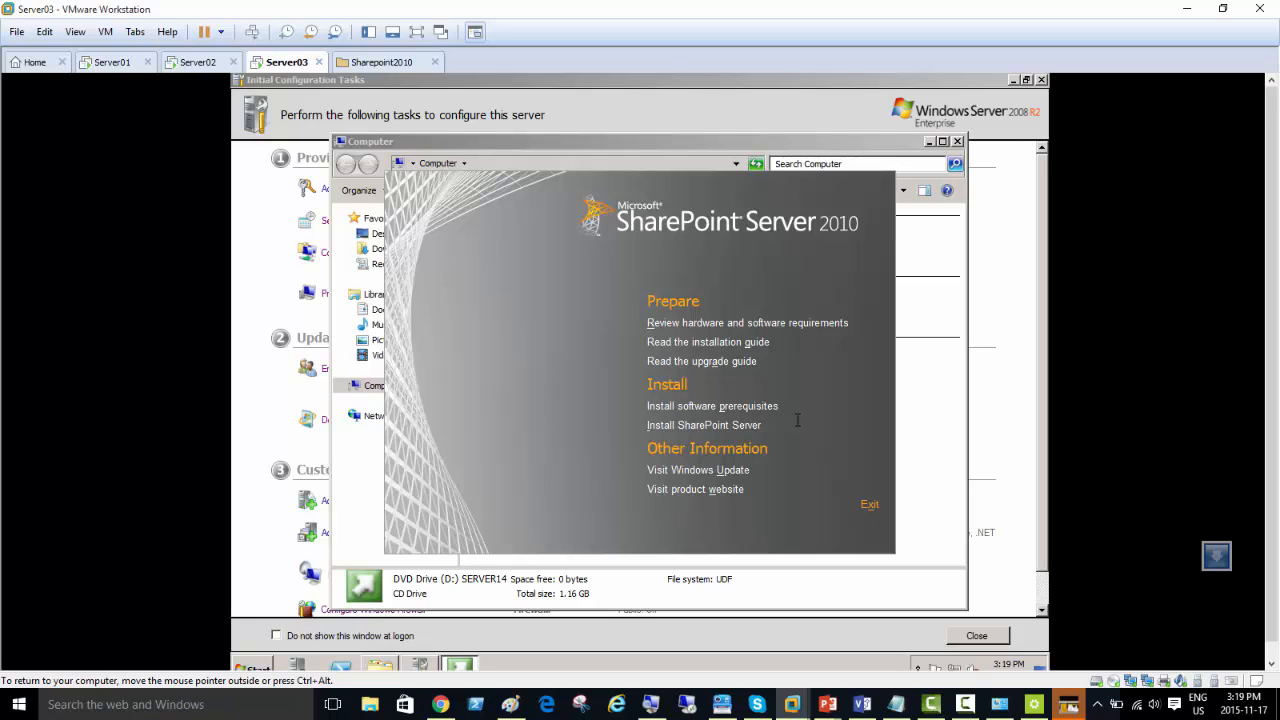
{"action": "left_click", "coordinate": [929, 141]}
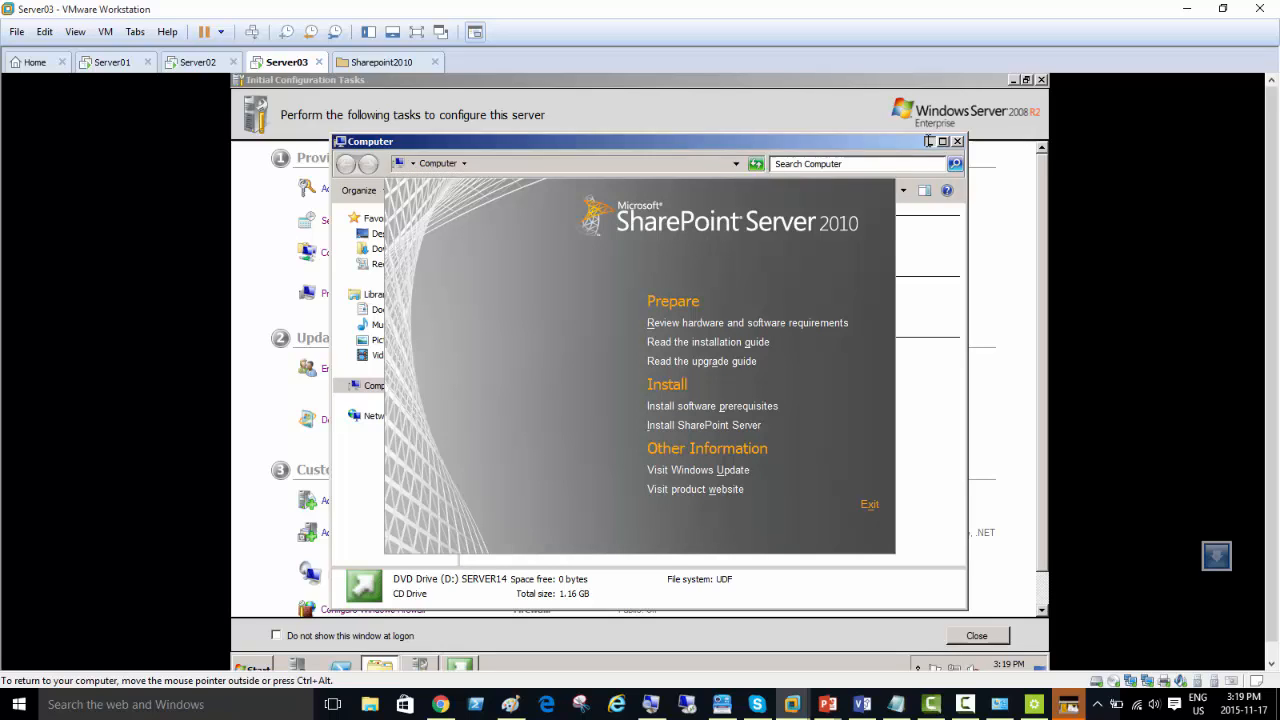
Step: Minimize Initial Configuration Tasks, open SharePoint 2010 Central Administration and agree to launch the SharePoint Products Configuration Wizard
{"action": "left_click", "coordinate": [1013, 80]}
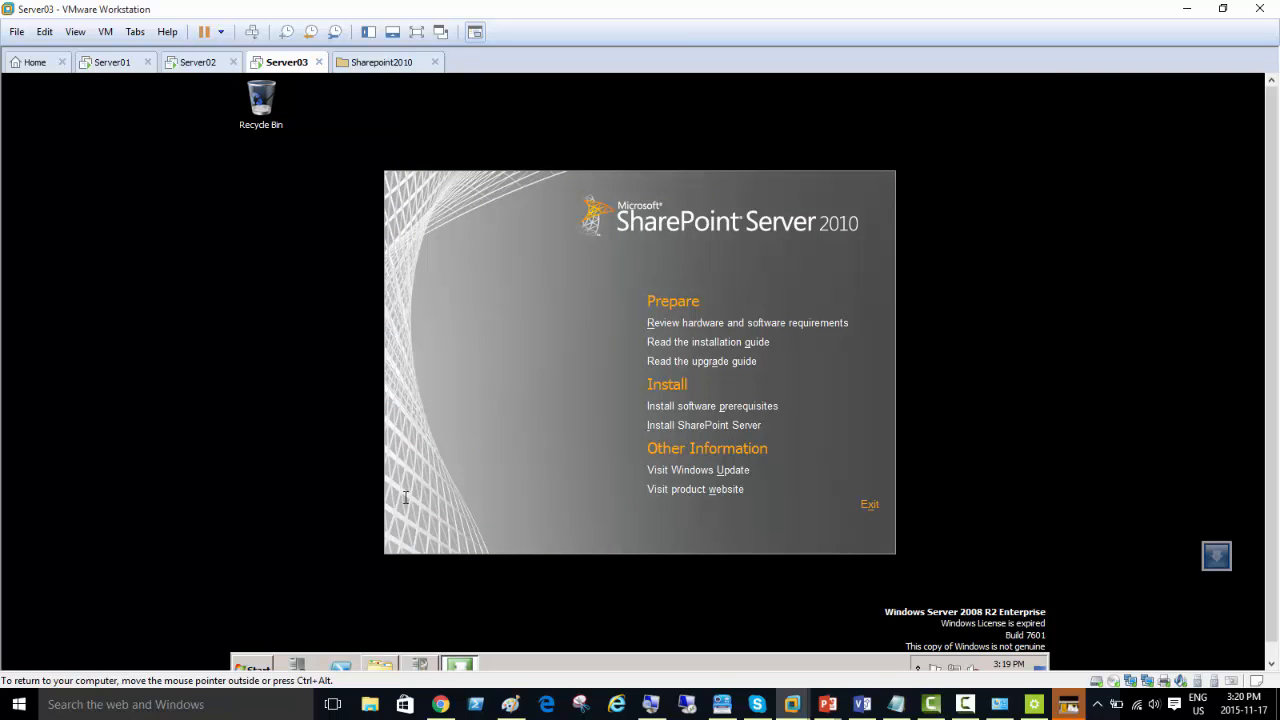
{"action": "left_click", "coordinate": [262, 665]}
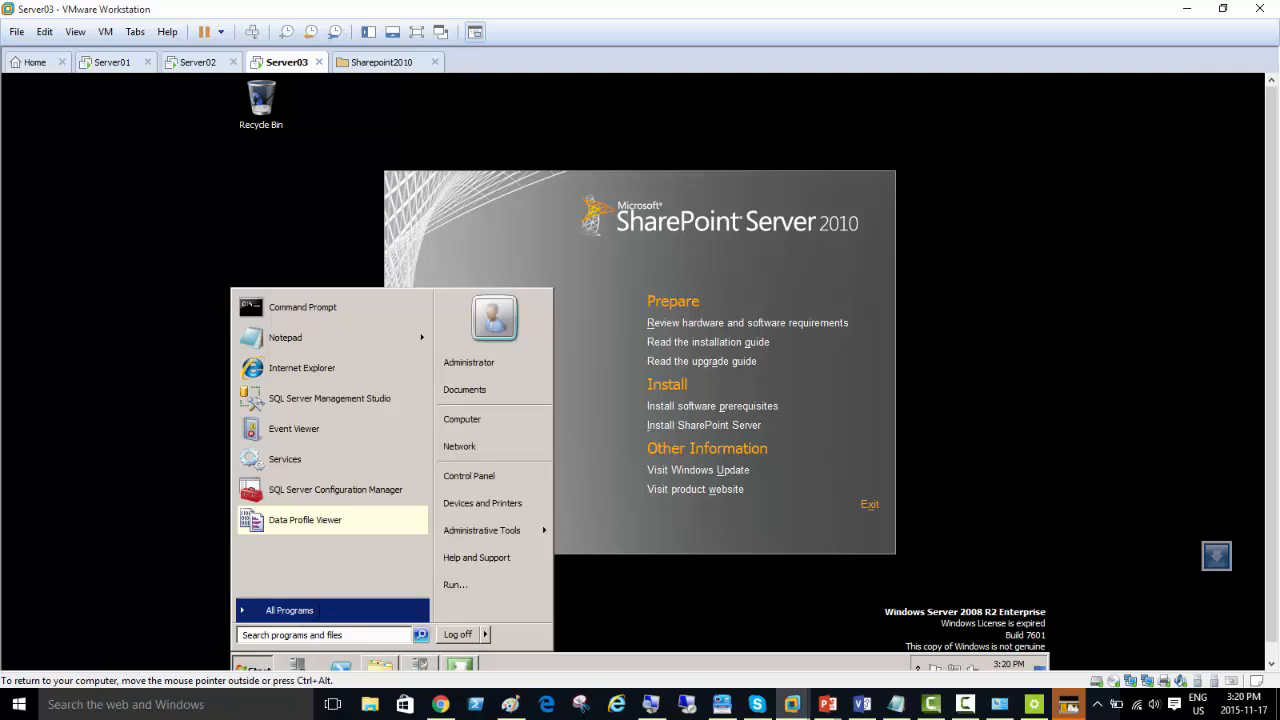
{"action": "left_click", "coordinate": [300, 610]}
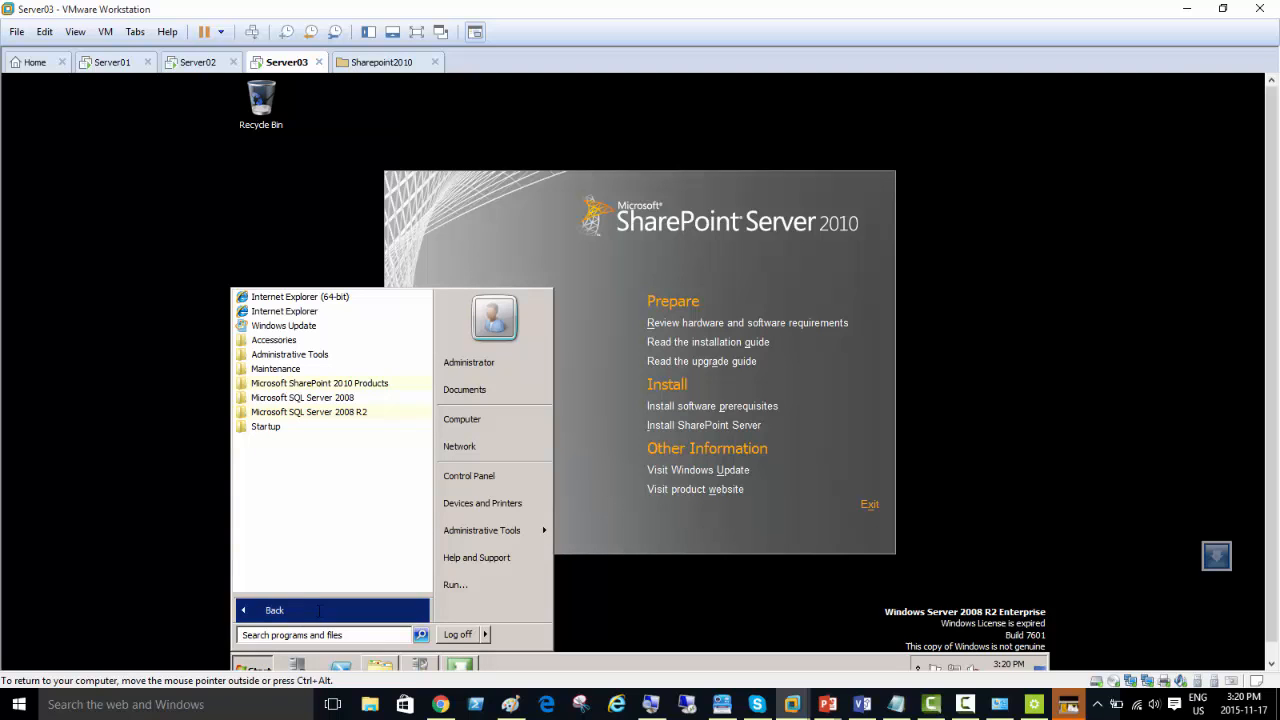
{"action": "left_click", "coordinate": [320, 383]}
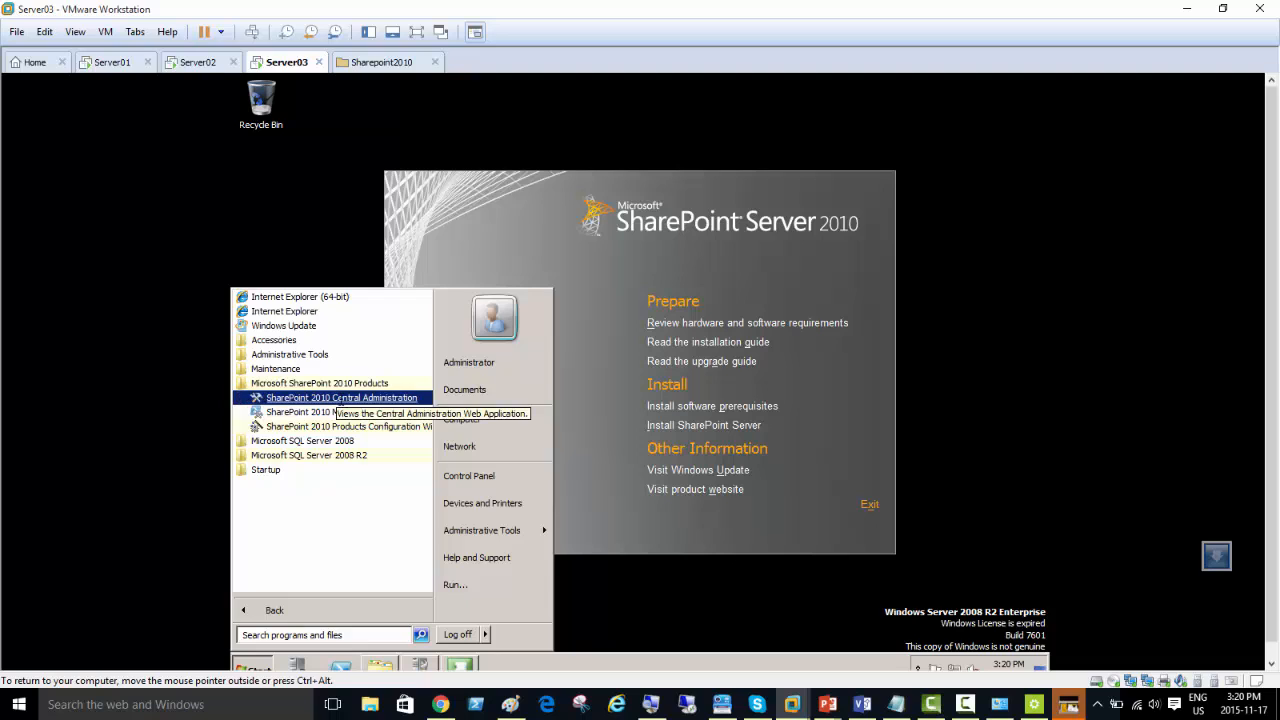
{"action": "left_click", "coordinate": [330, 398]}
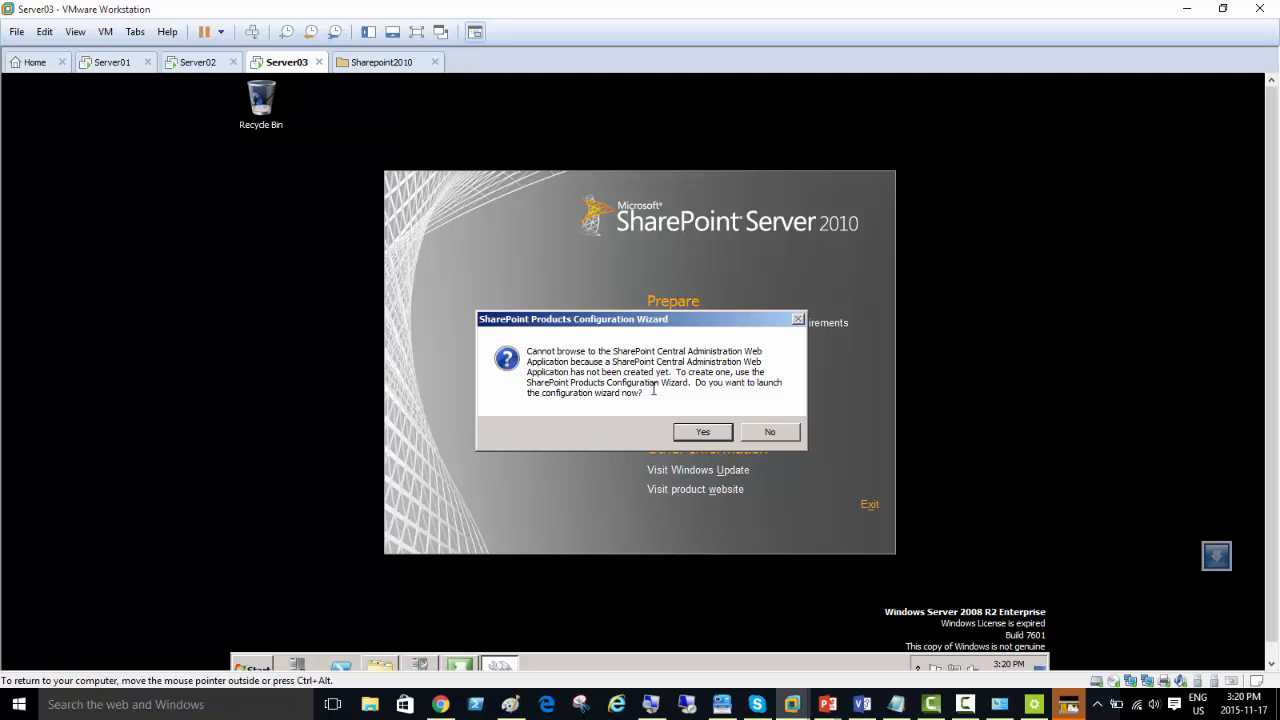
{"action": "left_click", "coordinate": [686, 432]}
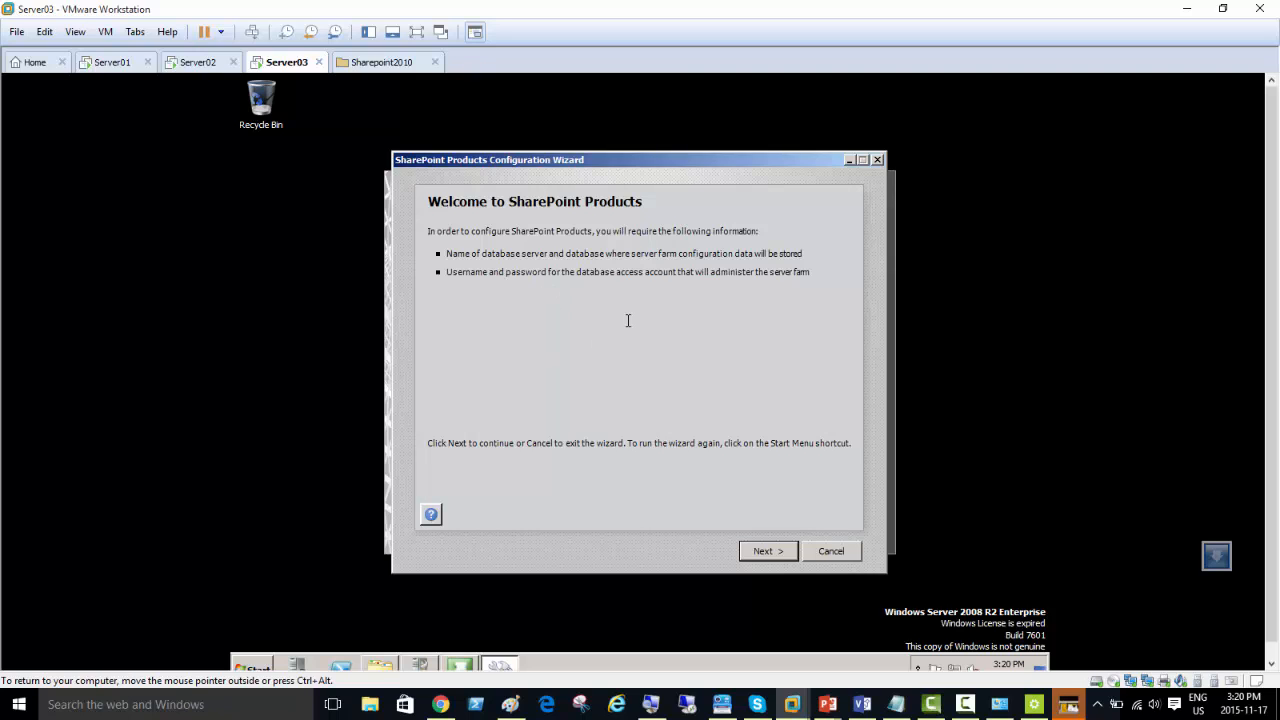
Step: Continue past the wizard's welcome page, accept the service restart prompt and choose to create a new server farm
{"action": "left_click", "coordinate": [770, 550]}
{"action": "left_click", "coordinate": [709, 453]}
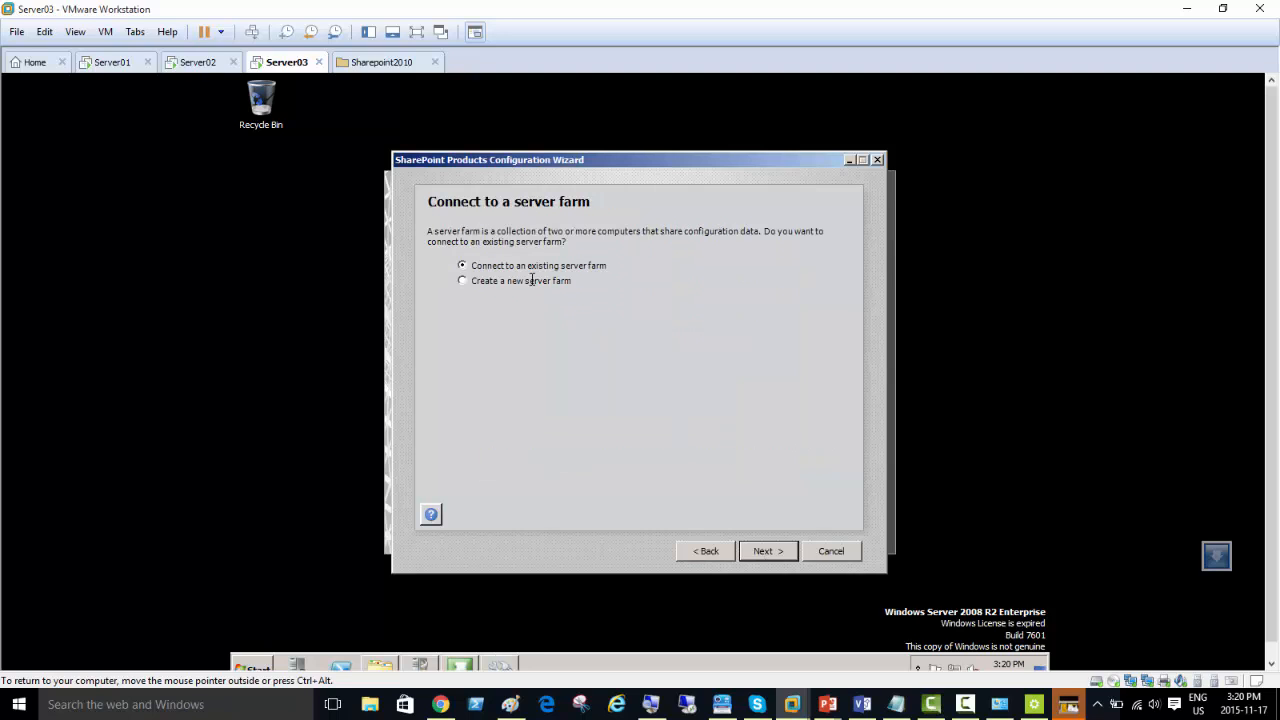
{"action": "left_click", "coordinate": [532, 280]}
{"action": "left_click", "coordinate": [765, 552]}
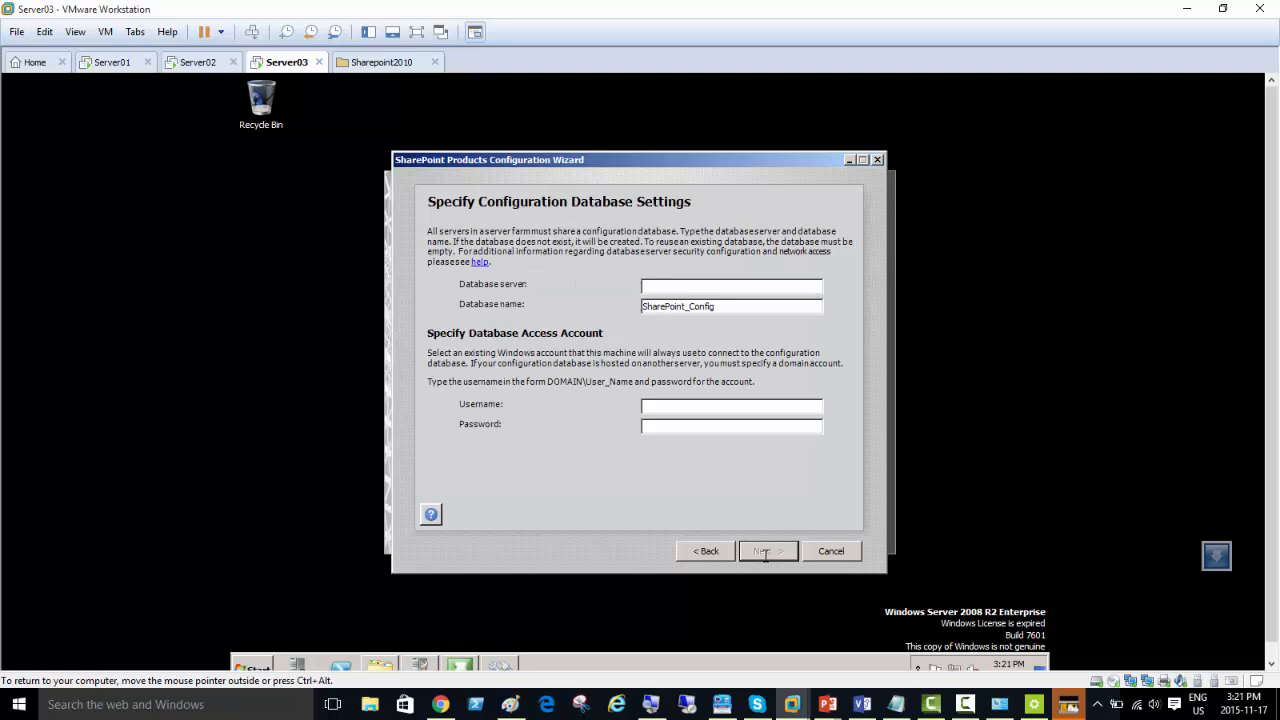
Step: Set the database server to shptmem02, checking the full computer name in Initial Configuration Tasks
{"action": "type", "text": "shptmem03"}
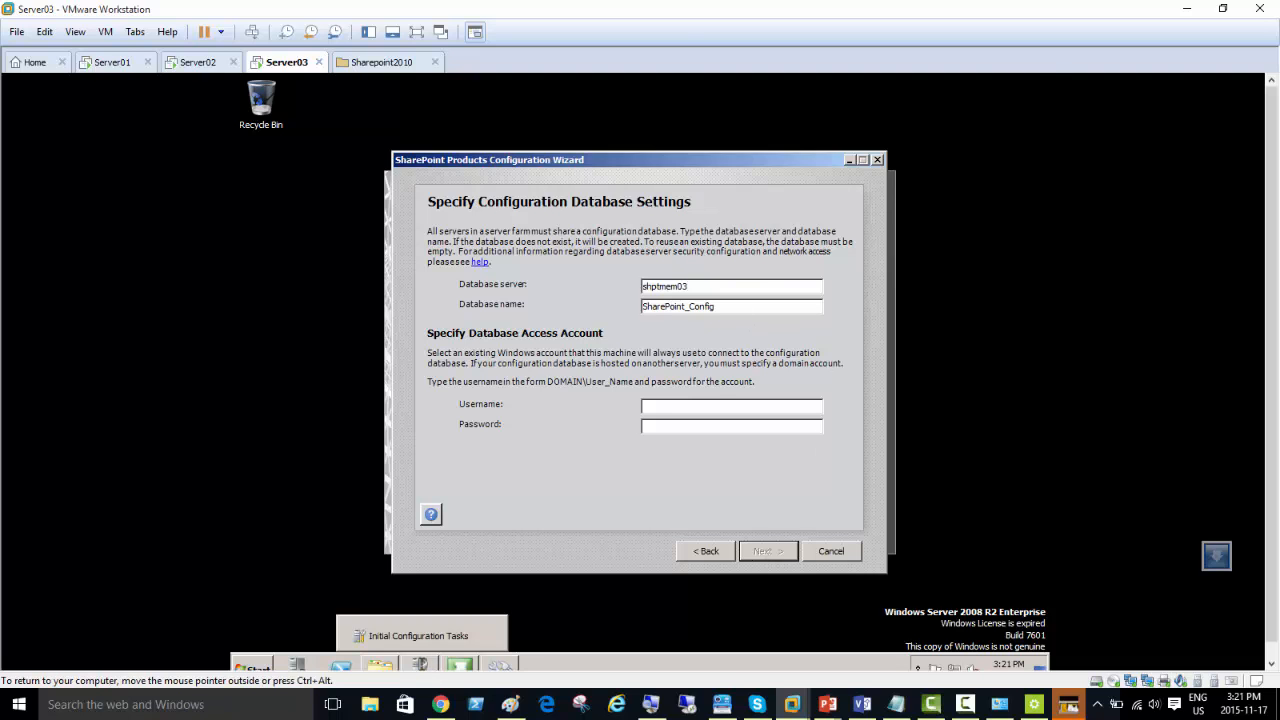
{"action": "left_click", "coordinate": [420, 665]}
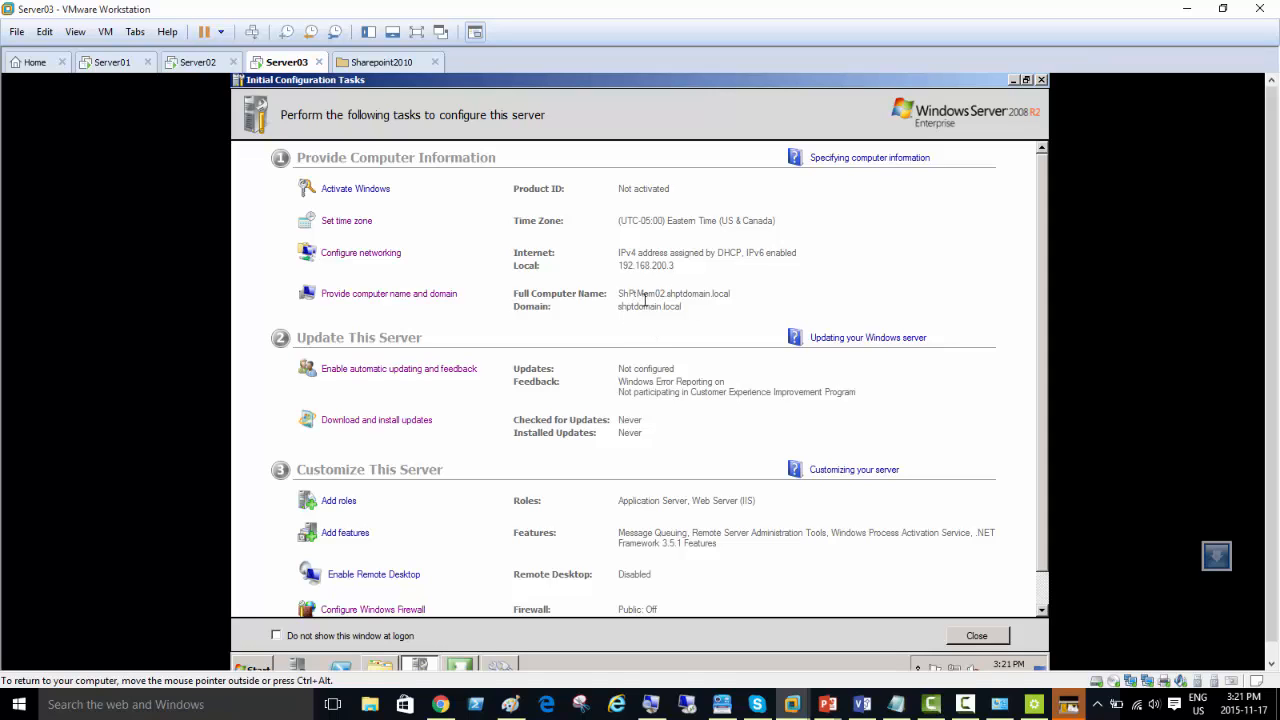
{"action": "left_click", "coordinate": [1014, 79]}
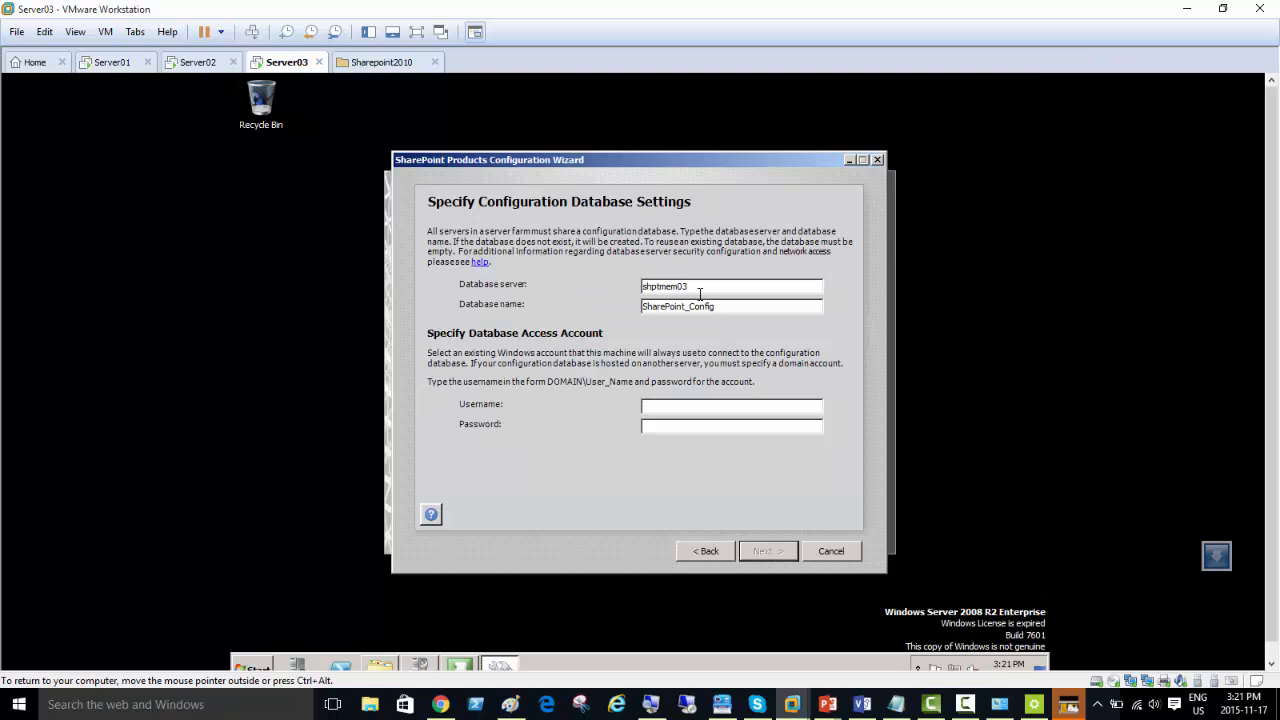
{"action": "key", "text": "BackSpace"}
{"action": "type", "text": "2"}
Step: Enter shptdomain\administrator and the account password as the database access account and submit the configuration database settings
{"action": "left_click", "coordinate": [665, 405]}
{"action": "type", "text": "shptdomain\\administrator"}
{"action": "key", "text": "Tab"}
{"action": "type", "text": "Password1"}
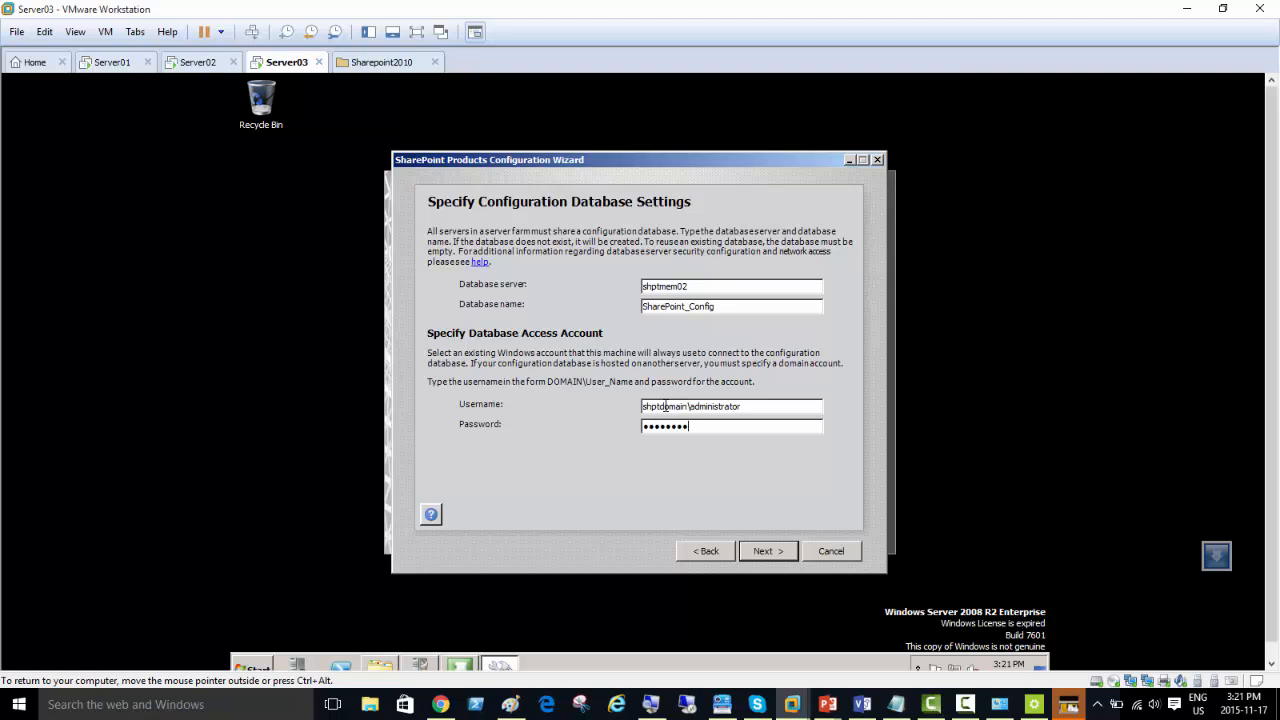
{"action": "left_click", "coordinate": [762, 553]}
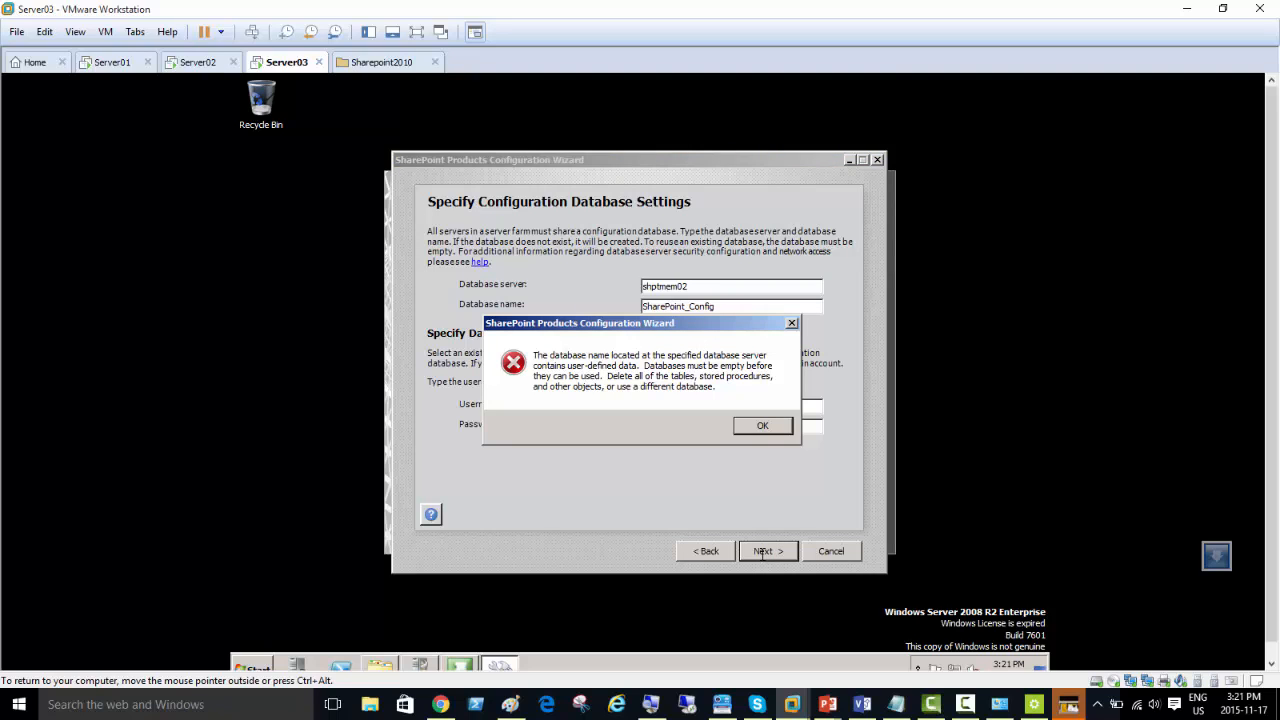
Step: Dismiss the database error, set the configuration database name to SharePoint_Config1 and resubmit the settings
{"action": "left_click", "coordinate": [763, 426]}
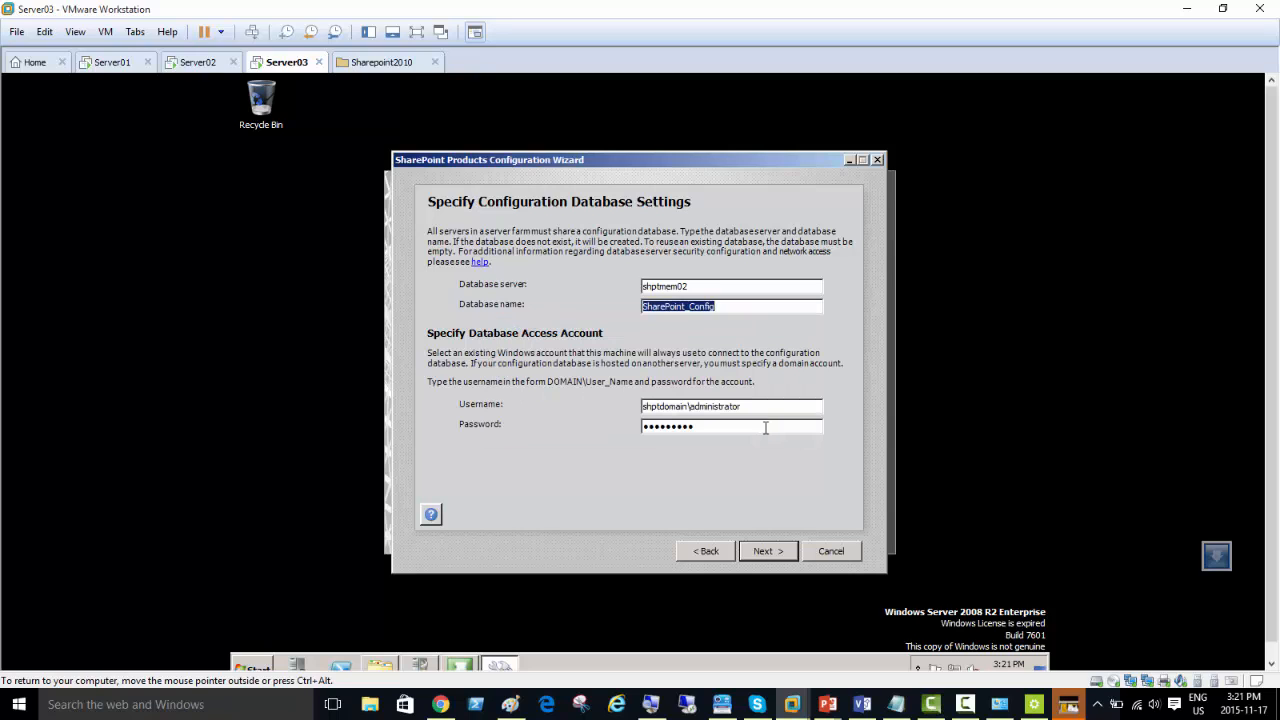
{"action": "left_click", "coordinate": [720, 305]}
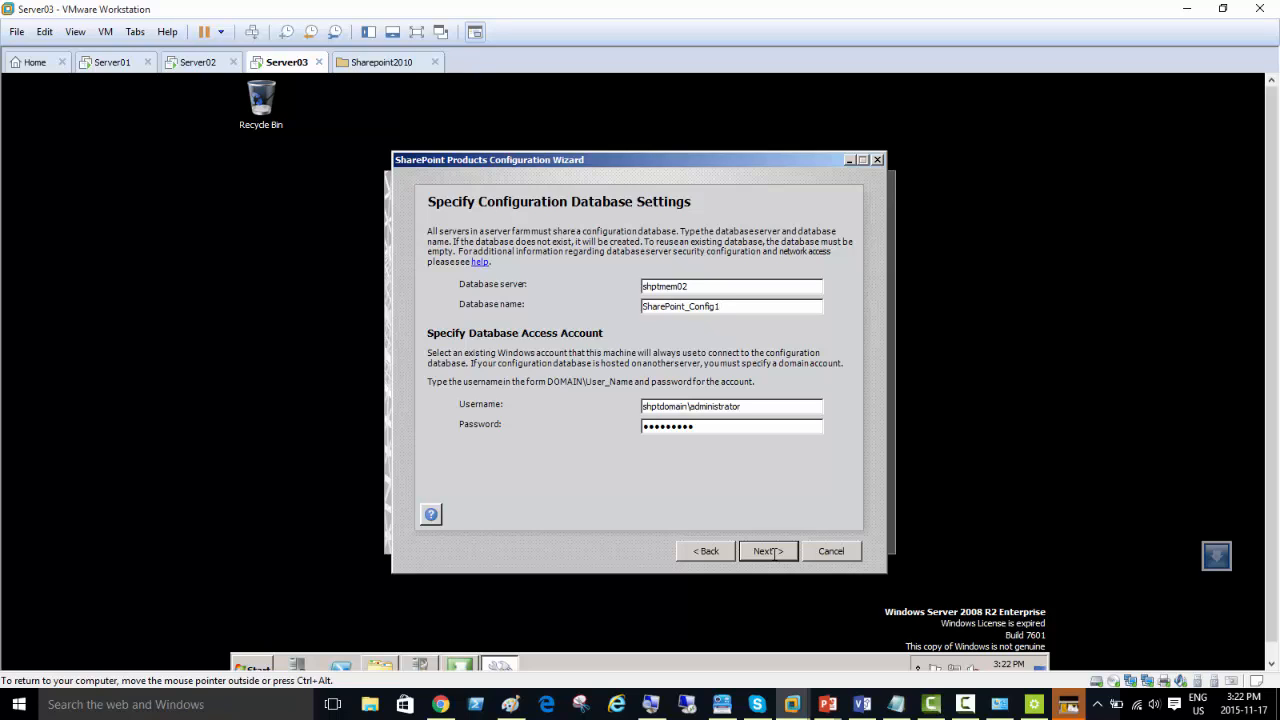
{"action": "left_click", "coordinate": [770, 551]}
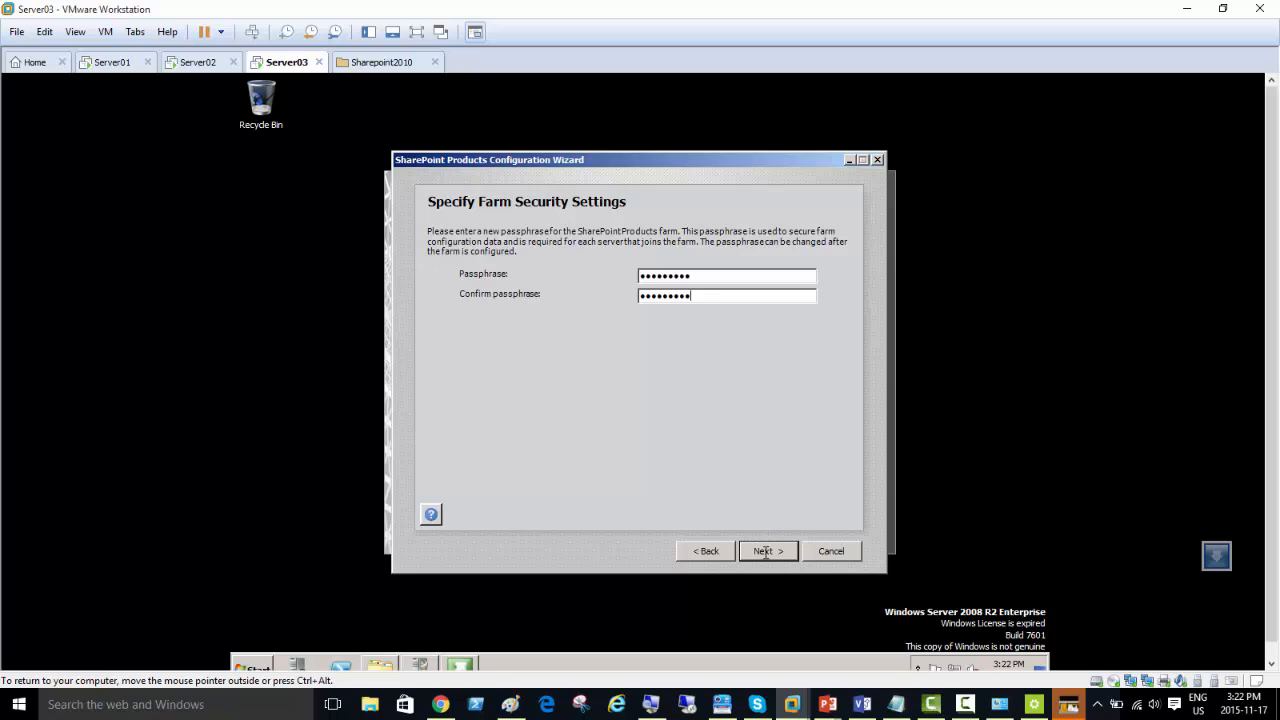
Step: Enter and confirm the farm passphrase, keep NTLM authentication for Central Administration and apply the configuration settings
{"action": "left_click", "coordinate": [765, 552]}
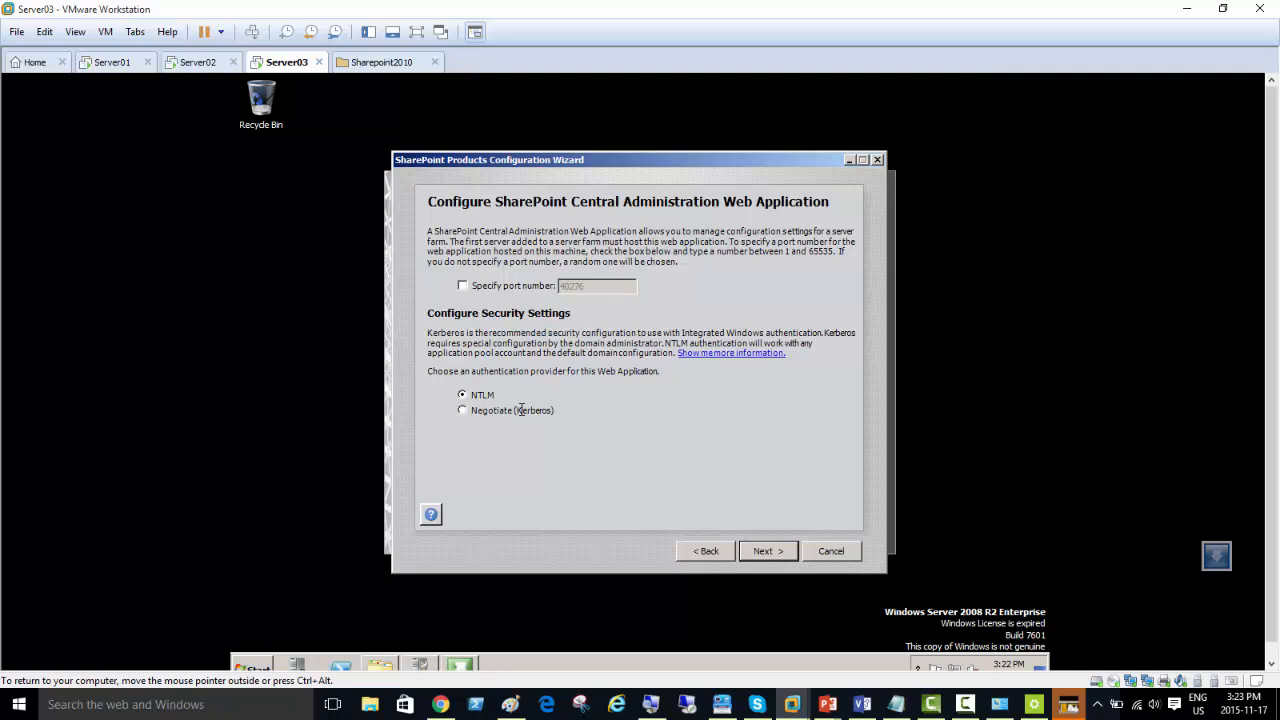
{"action": "left_click", "coordinate": [767, 551]}
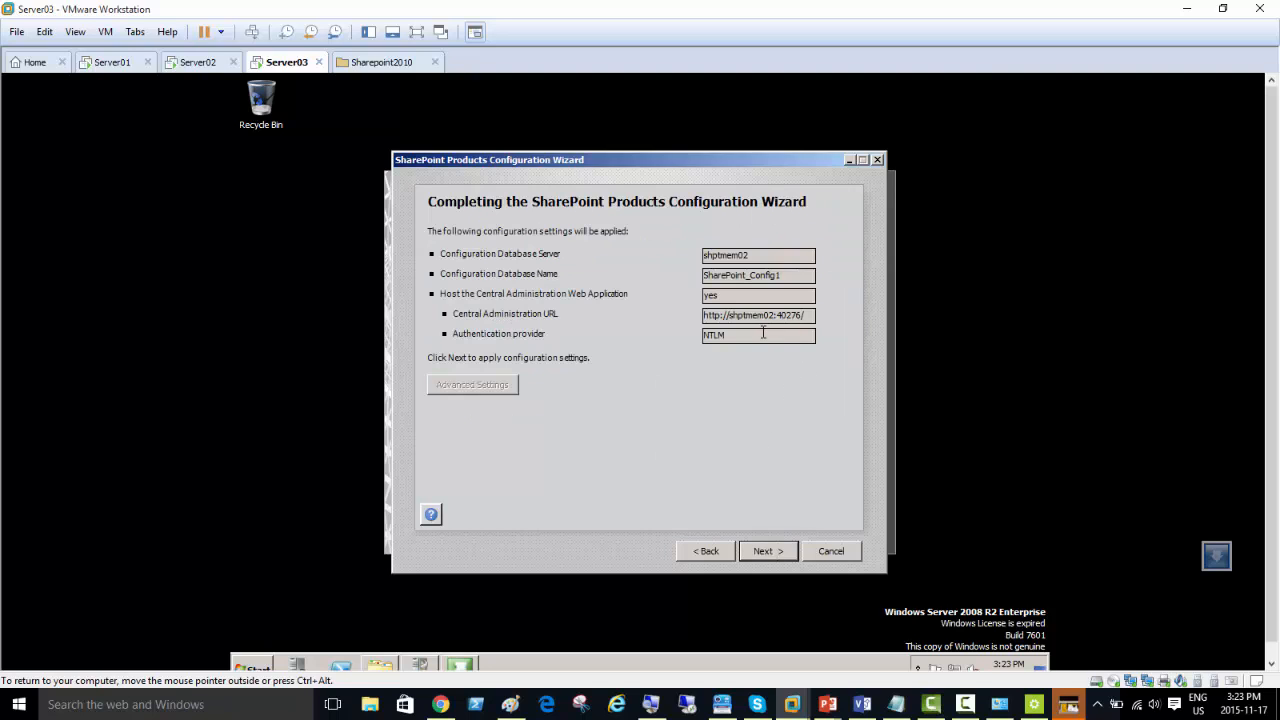
{"action": "left_click", "coordinate": [769, 551]}
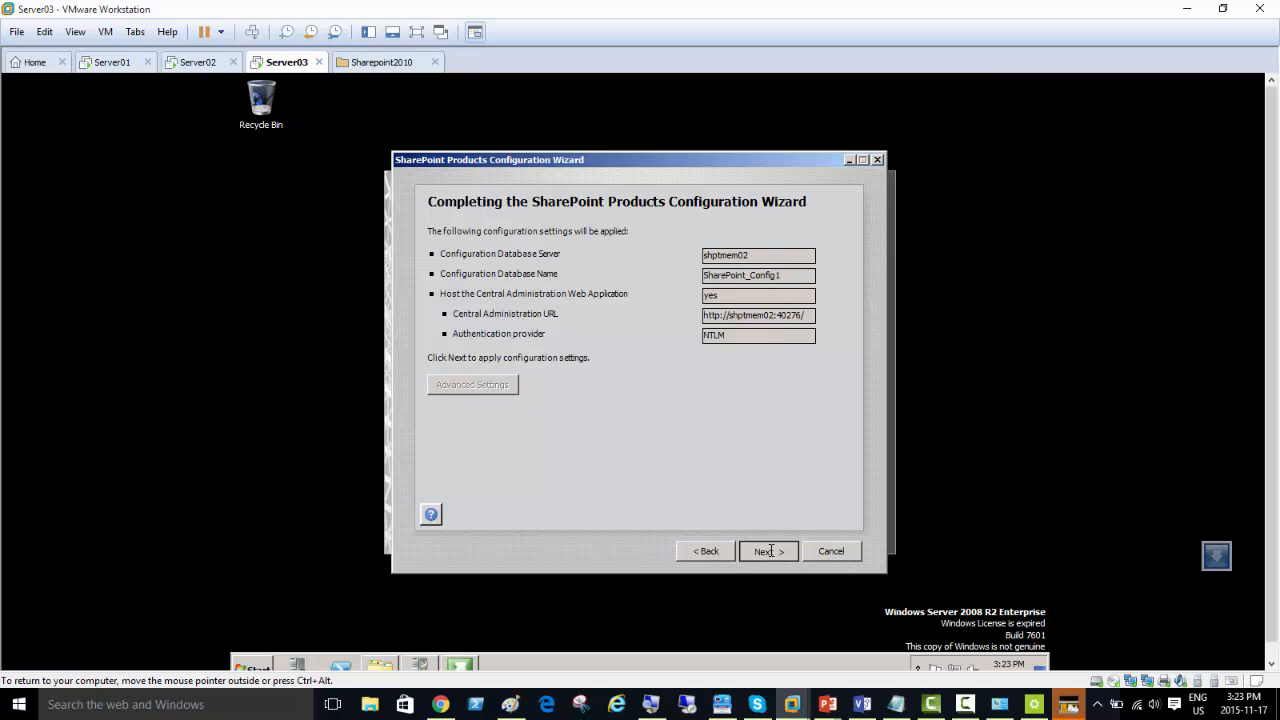
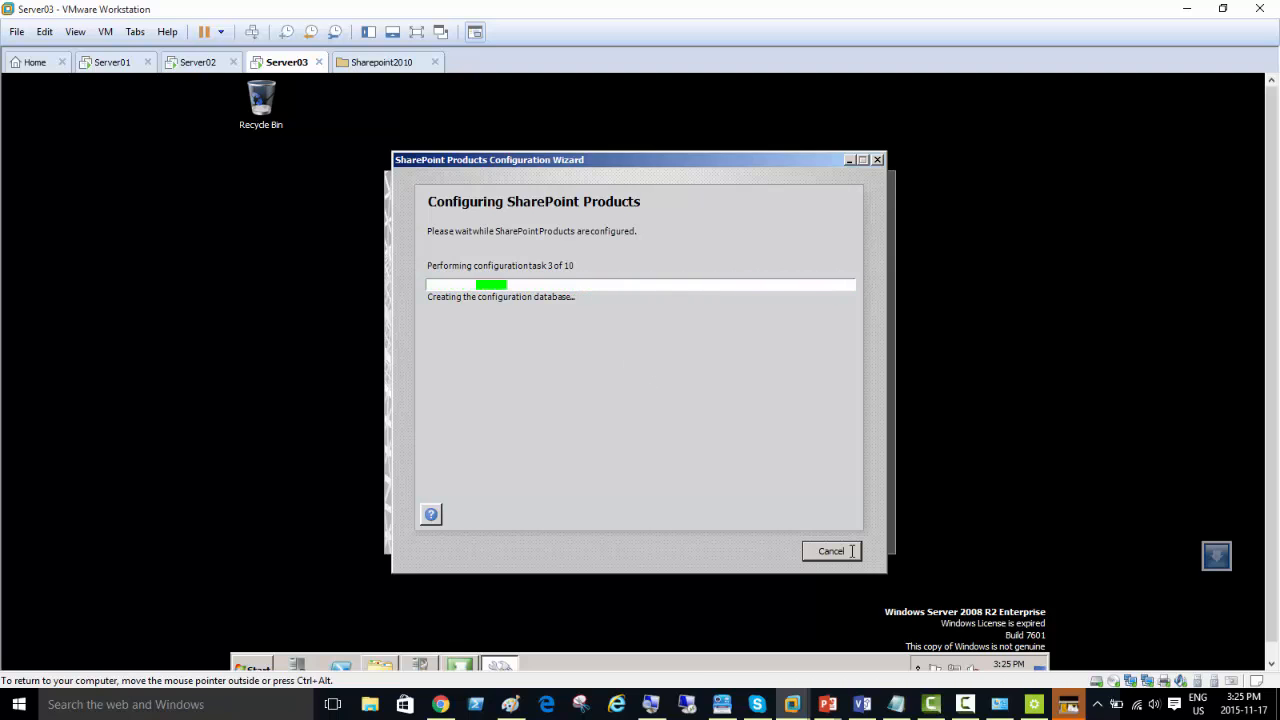
{"action": "mouse_move", "coordinate": [999, 704]}
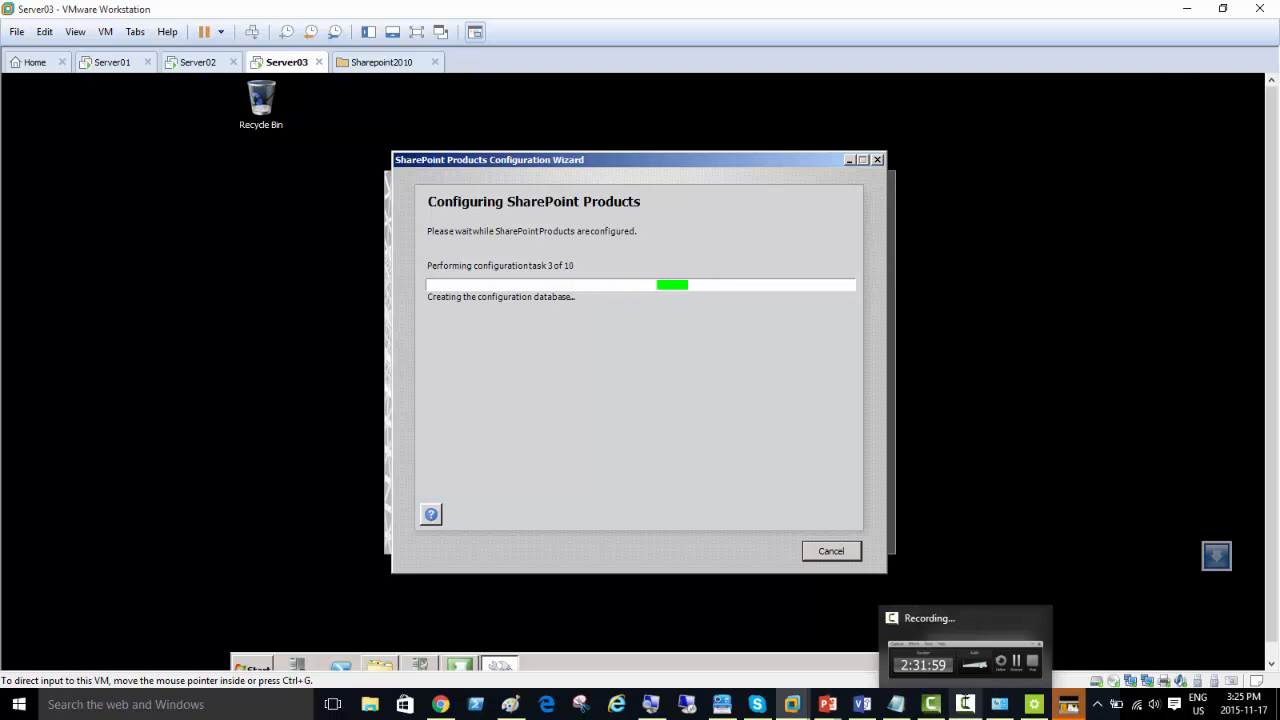
{"action": "left_click", "coordinate": [965, 704]}
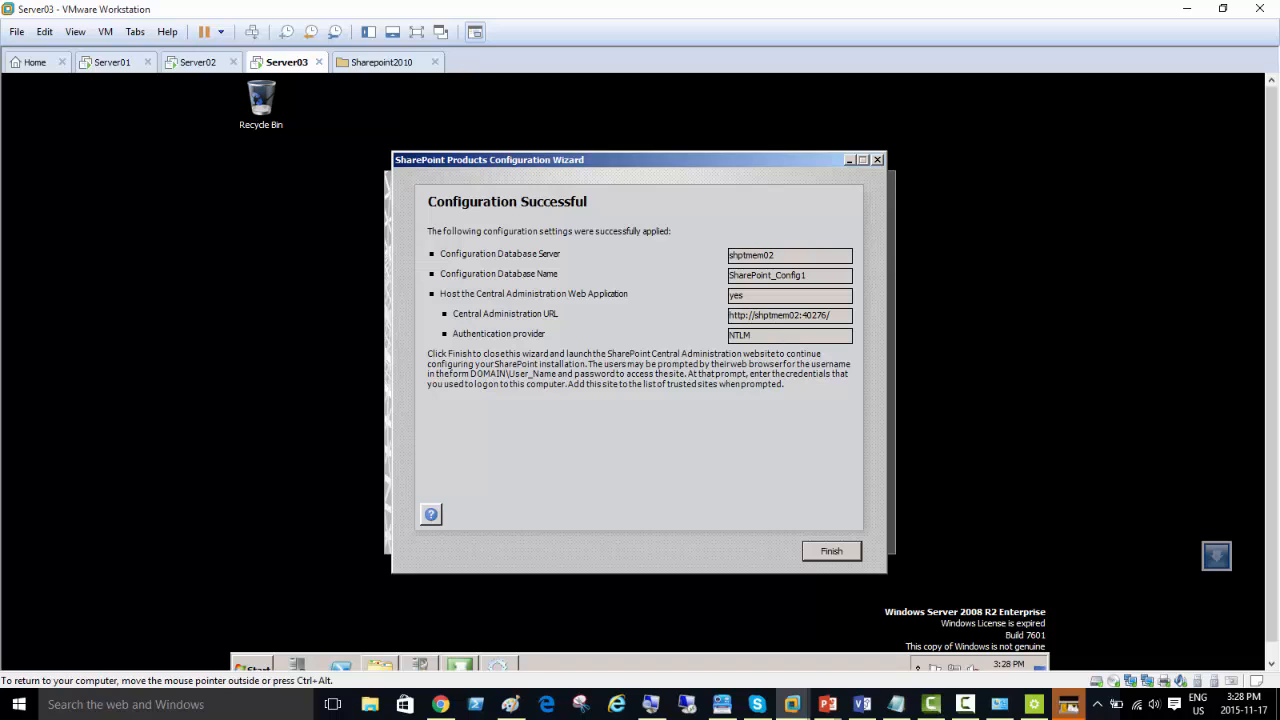
Step: Finish the SharePoint Products Configuration Wizard and sign in to Central Administration as administrator with the account password
{"action": "left_click", "coordinate": [831, 551]}
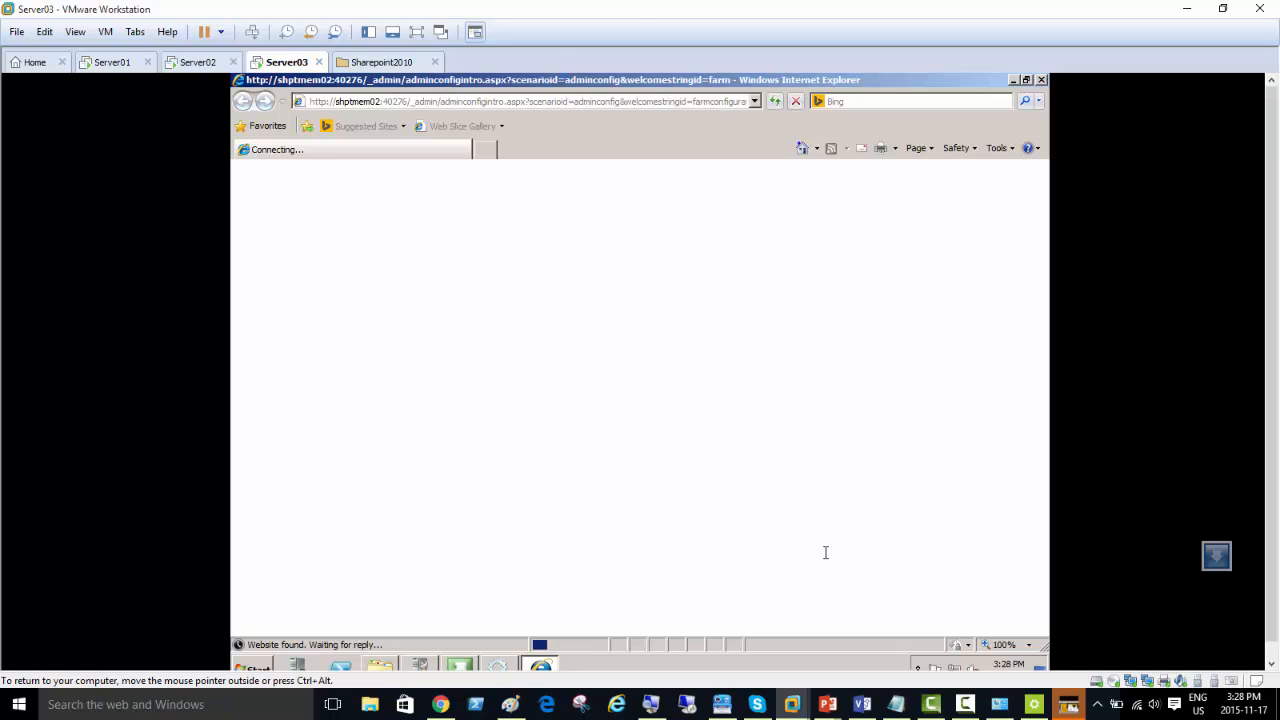
{"action": "left_click", "coordinate": [634, 382]}
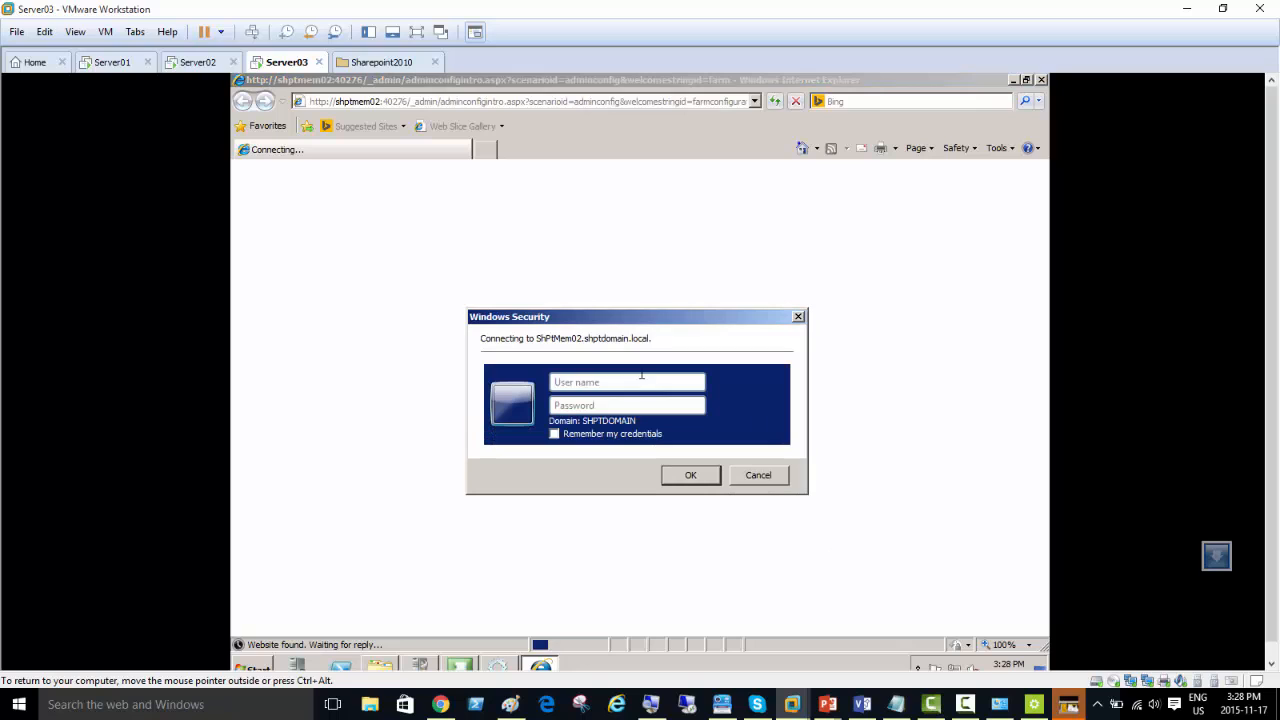
{"action": "left_click", "coordinate": [637, 381]}
{"action": "type", "text": "administrator"}
{"action": "key", "text": "Tab"}
{"action": "type", "text": "•••••••"}
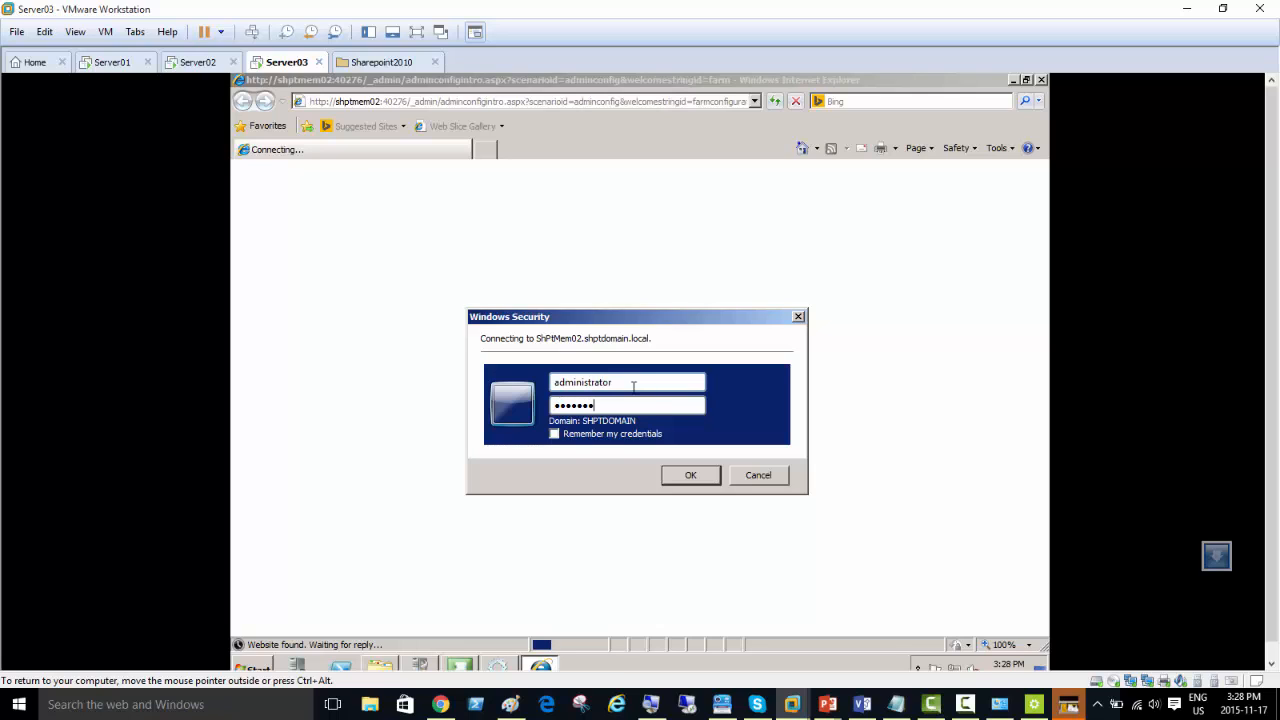
{"action": "left_click", "coordinate": [676, 473]}
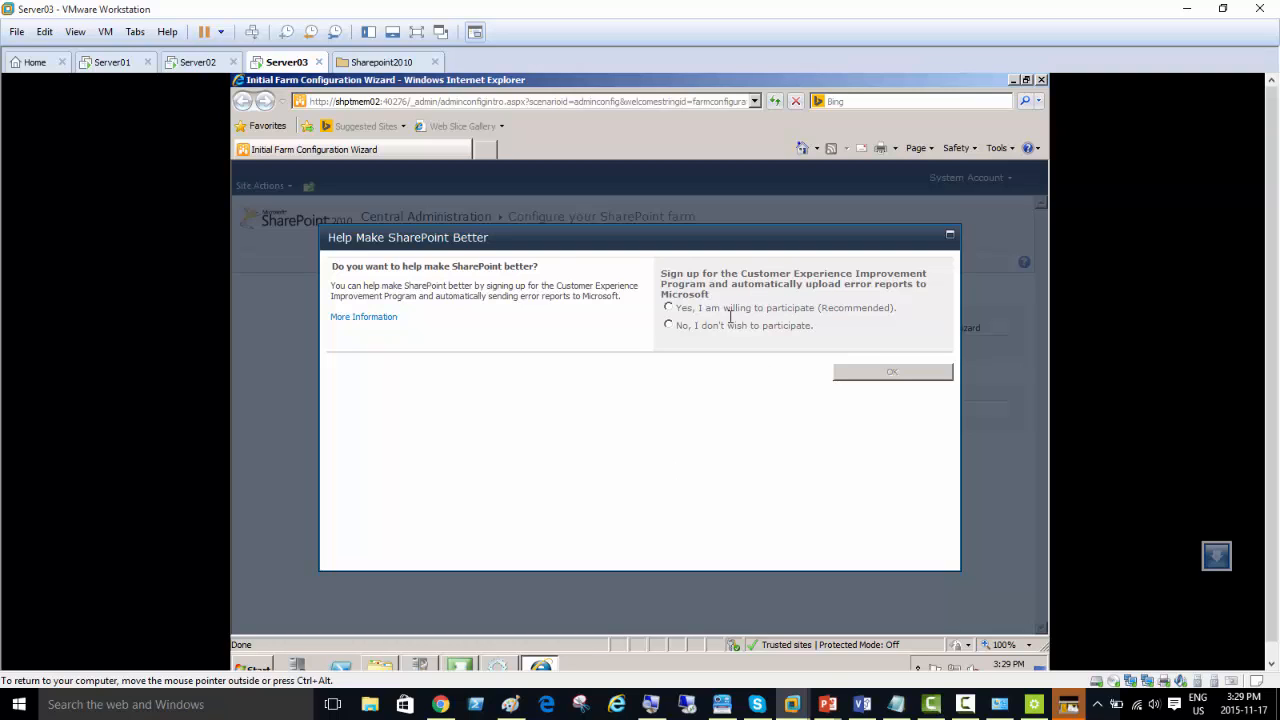
Step: Decline the Customer Experience Improvement Program and start the farm wizard with the existing managed account SHPTDOMAIN\Administrator
{"action": "left_click", "coordinate": [669, 325]}
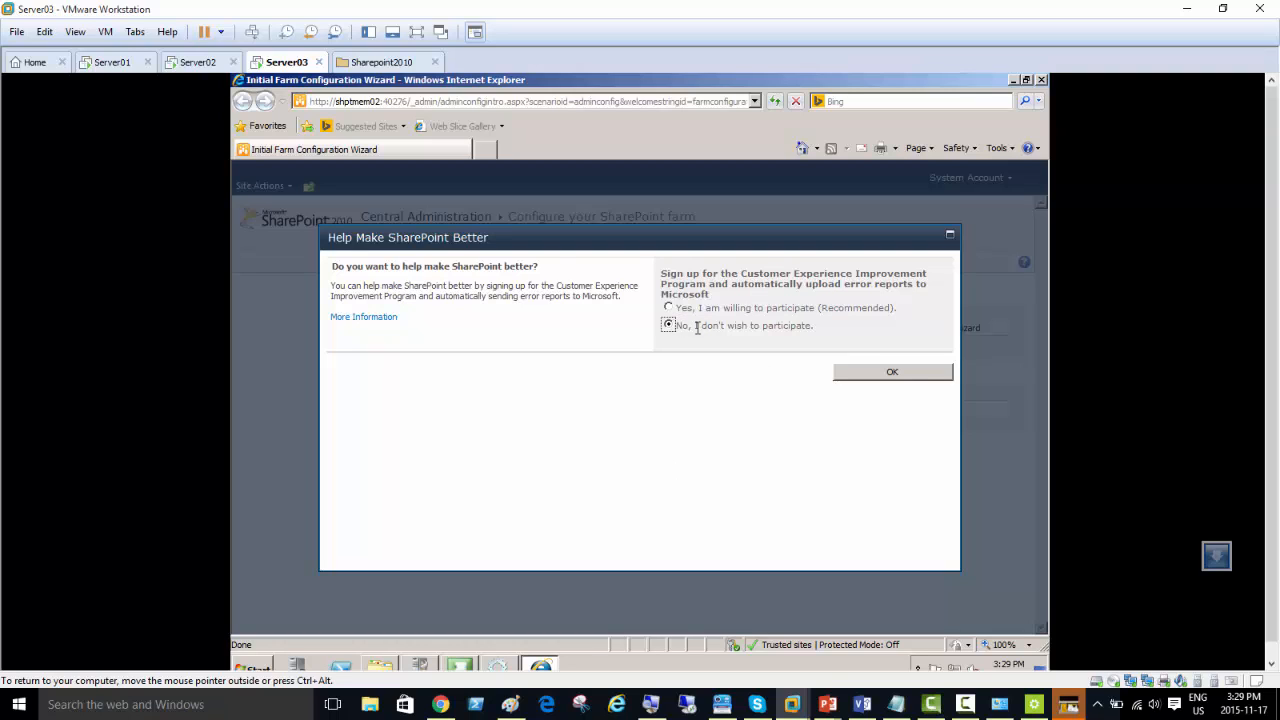
{"action": "left_click", "coordinate": [900, 373]}
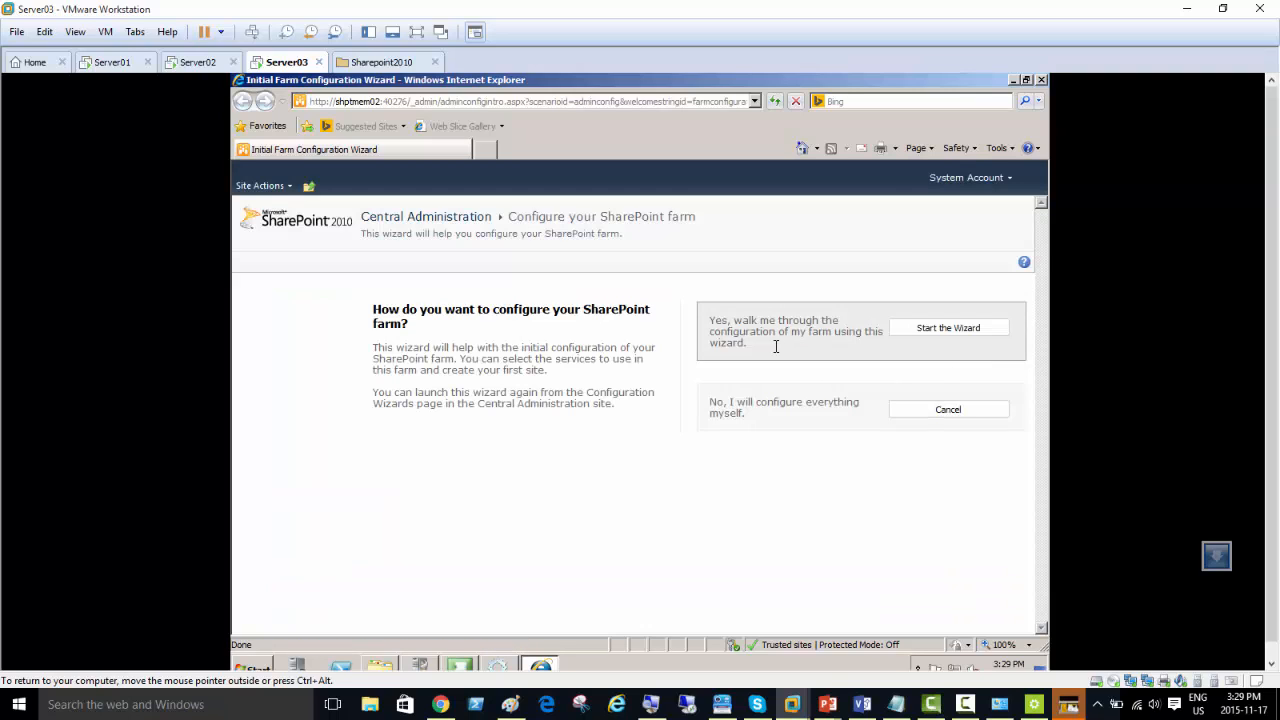
{"action": "left_click", "coordinate": [936, 328]}
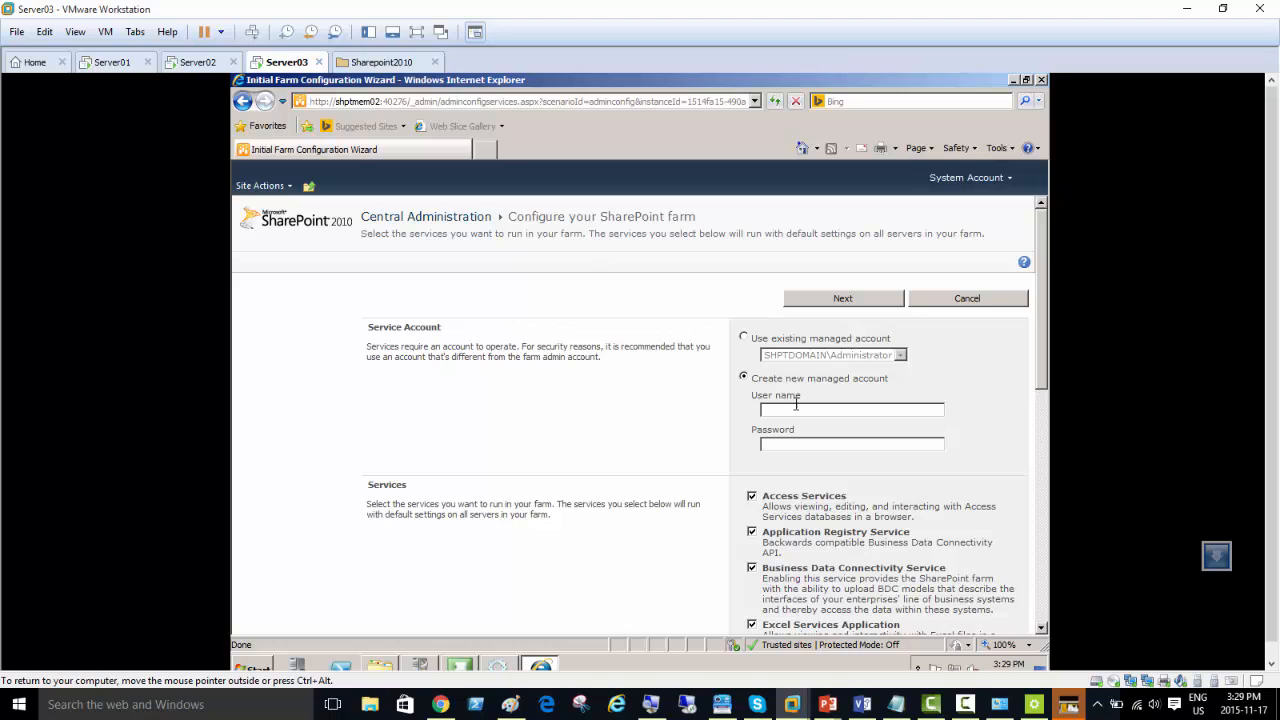
{"action": "left_click", "coordinate": [743, 337]}
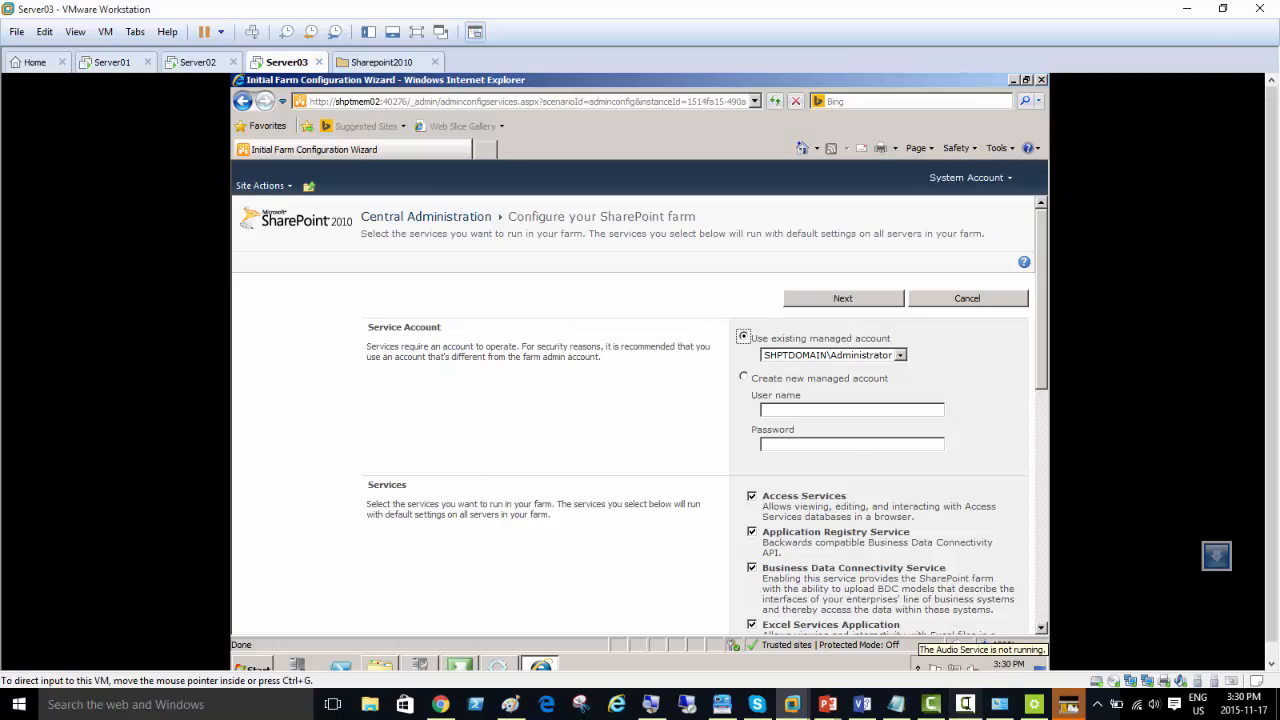
{"action": "left_click", "coordinate": [965, 704]}
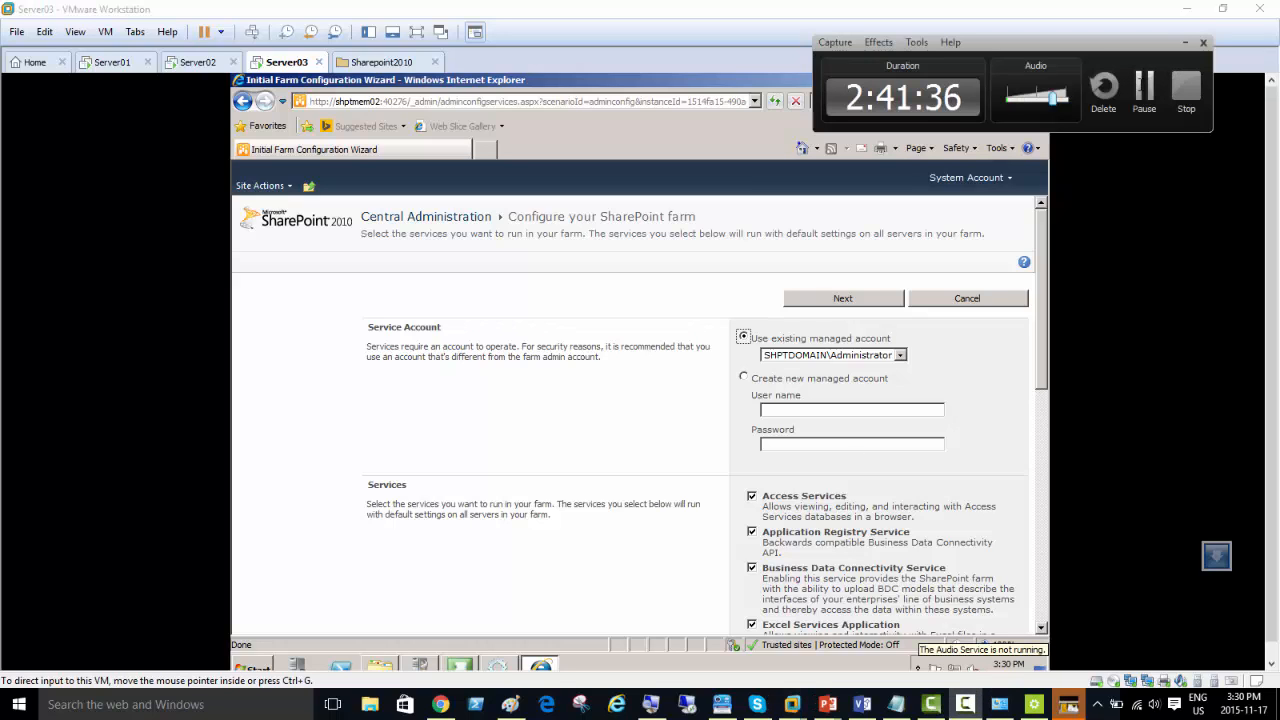
{"action": "left_click", "coordinate": [1145, 90]}
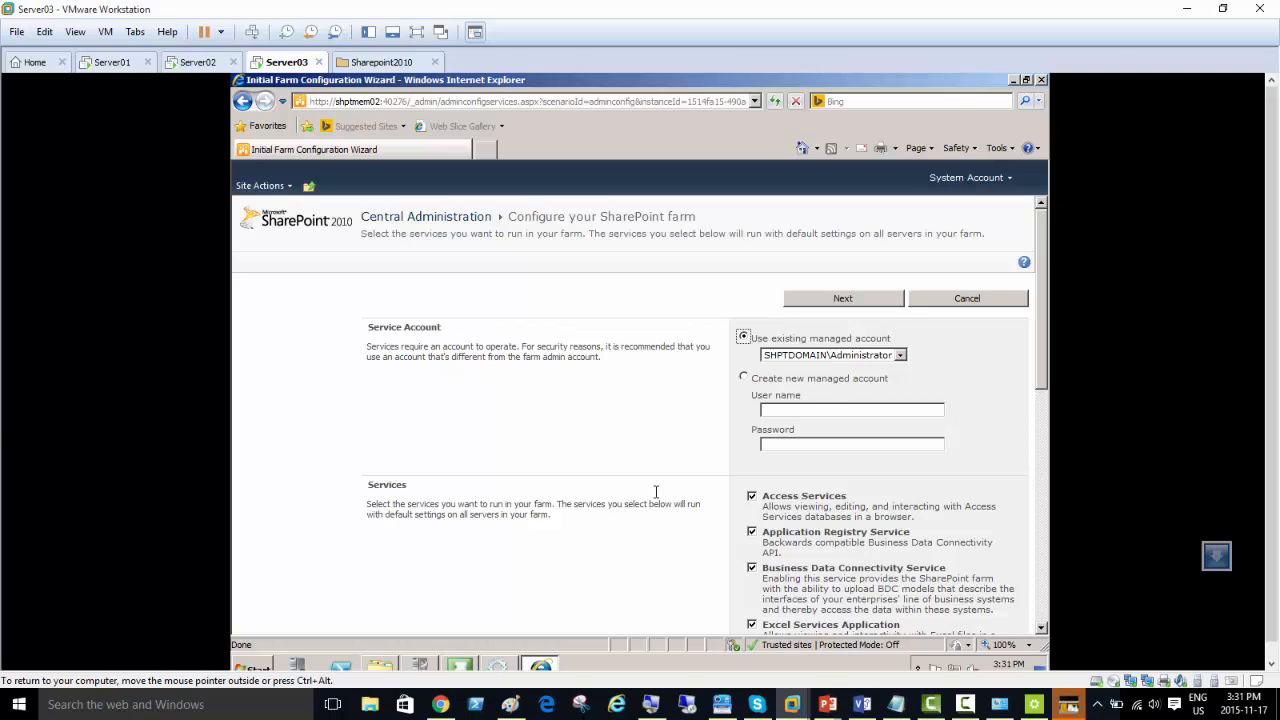
Step: Keep the default selection of farm services, with Lotus Notes Connector unselected, and submit it
{"action": "left_click_drag", "start_coordinate": [1043, 292], "coordinate": [1046, 378]}
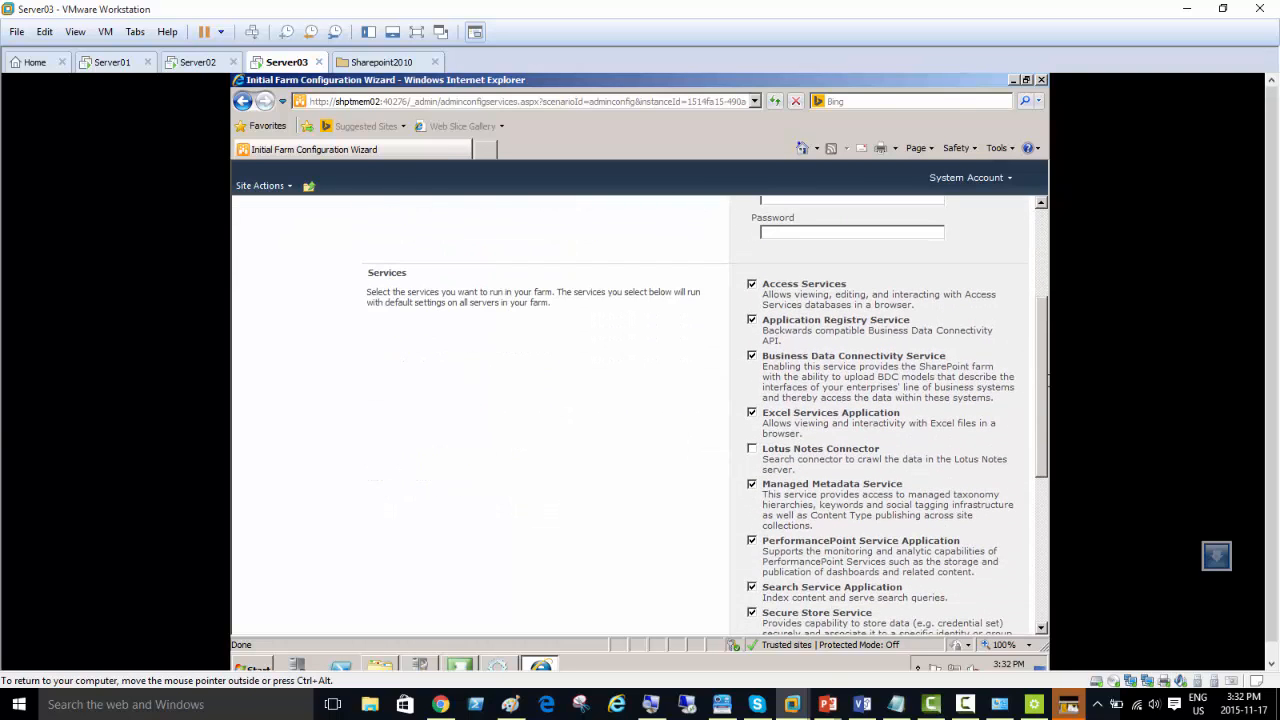
{"action": "left_click_drag", "start_coordinate": [1047, 381], "coordinate": [1047, 537]}
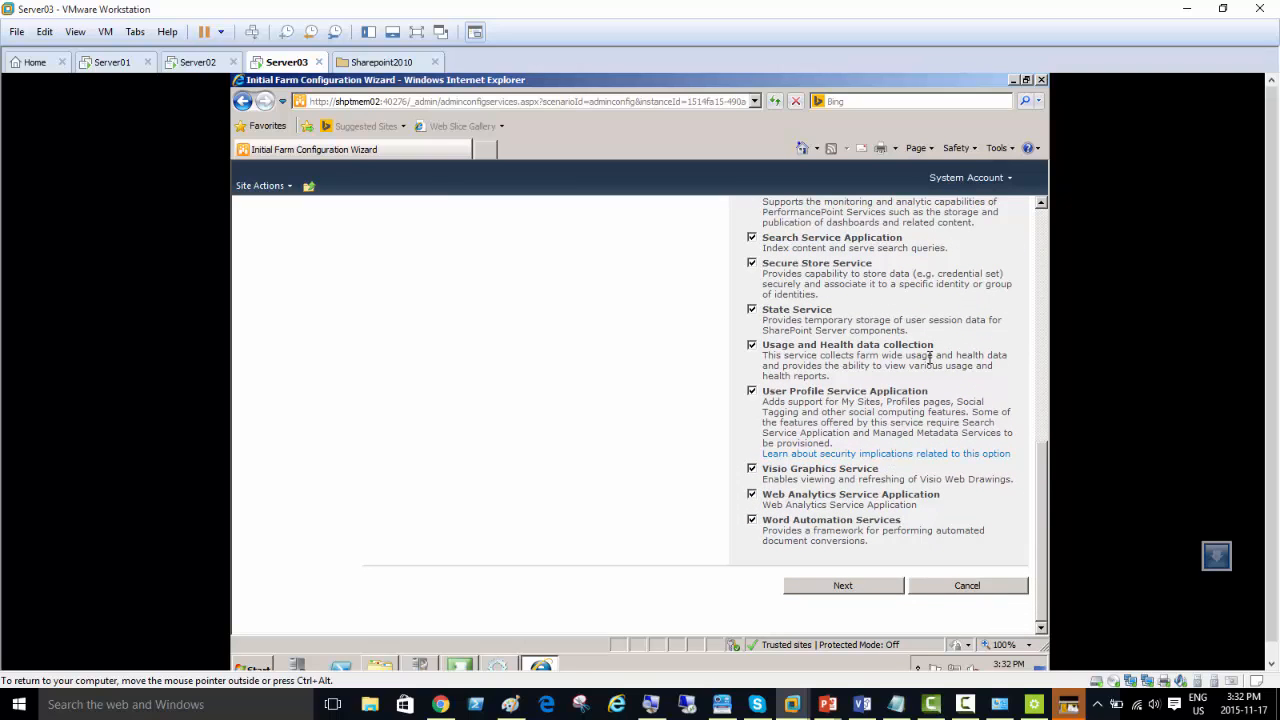
{"action": "left_click", "coordinate": [868, 588]}
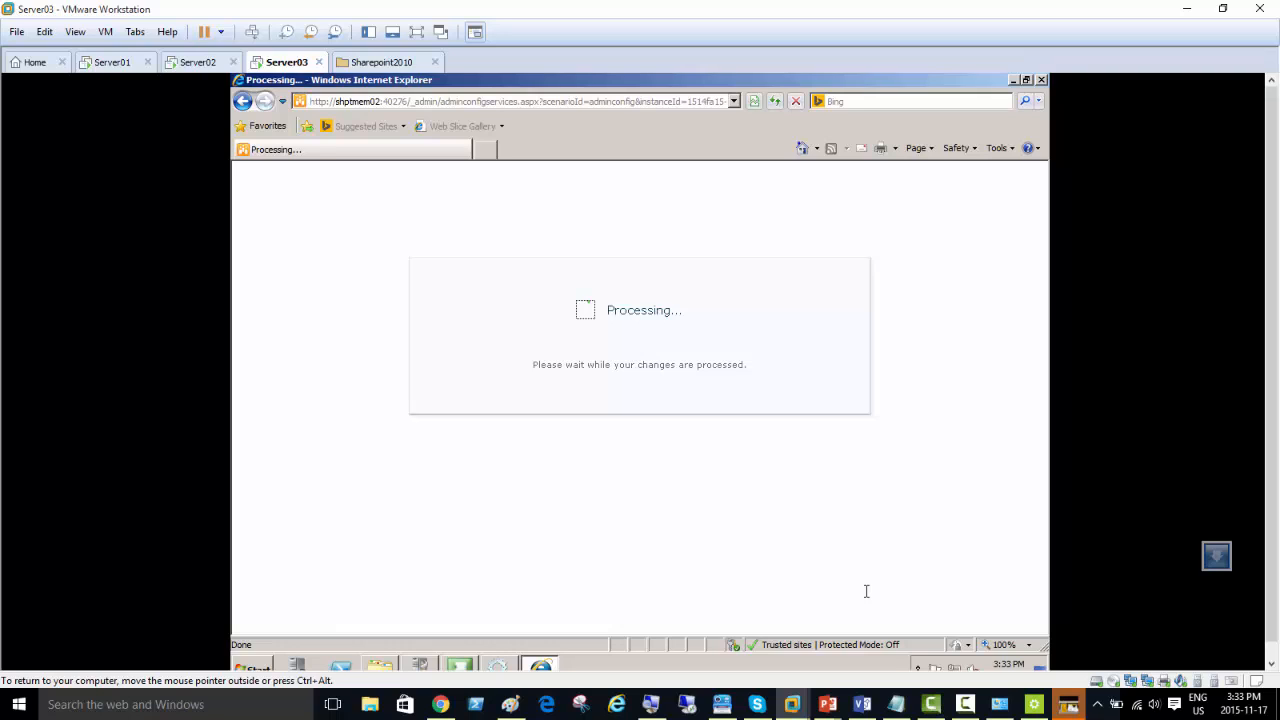
Step: Check the websites listed in the browser's Trusted sites zone and close the internet options without changes
{"action": "left_click", "coordinate": [1000, 148]}
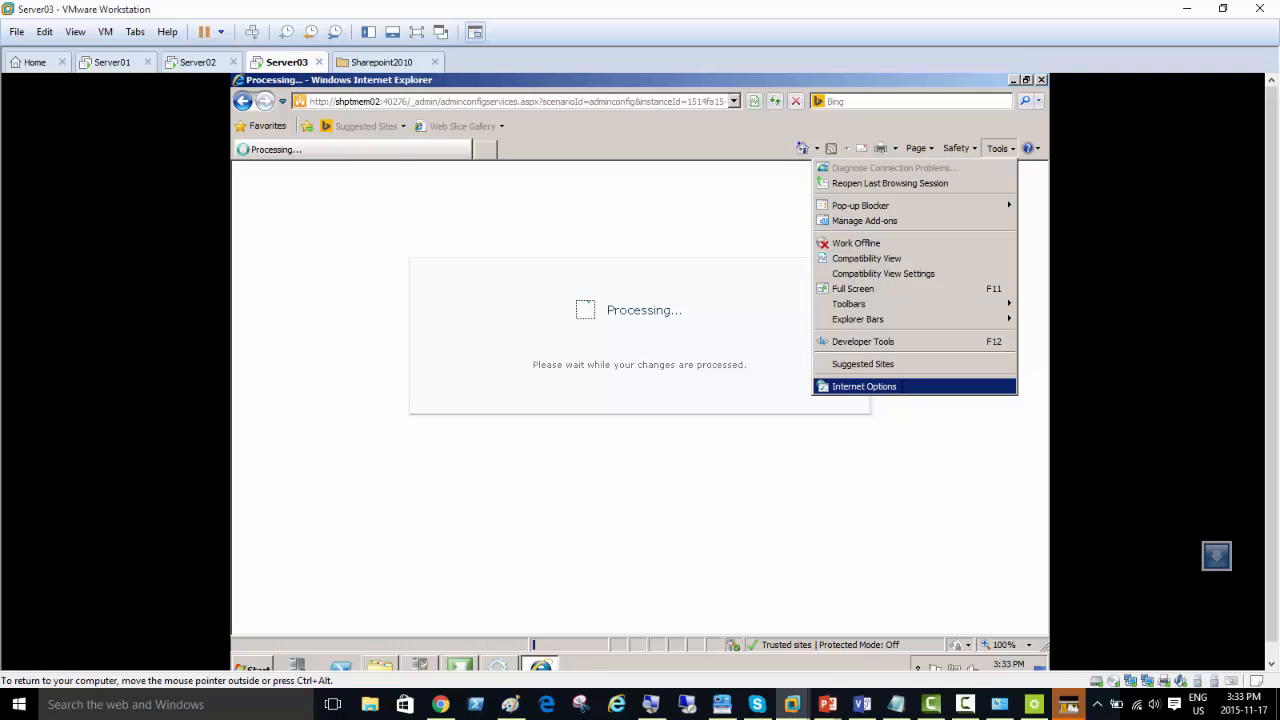
{"action": "left_click", "coordinate": [900, 386]}
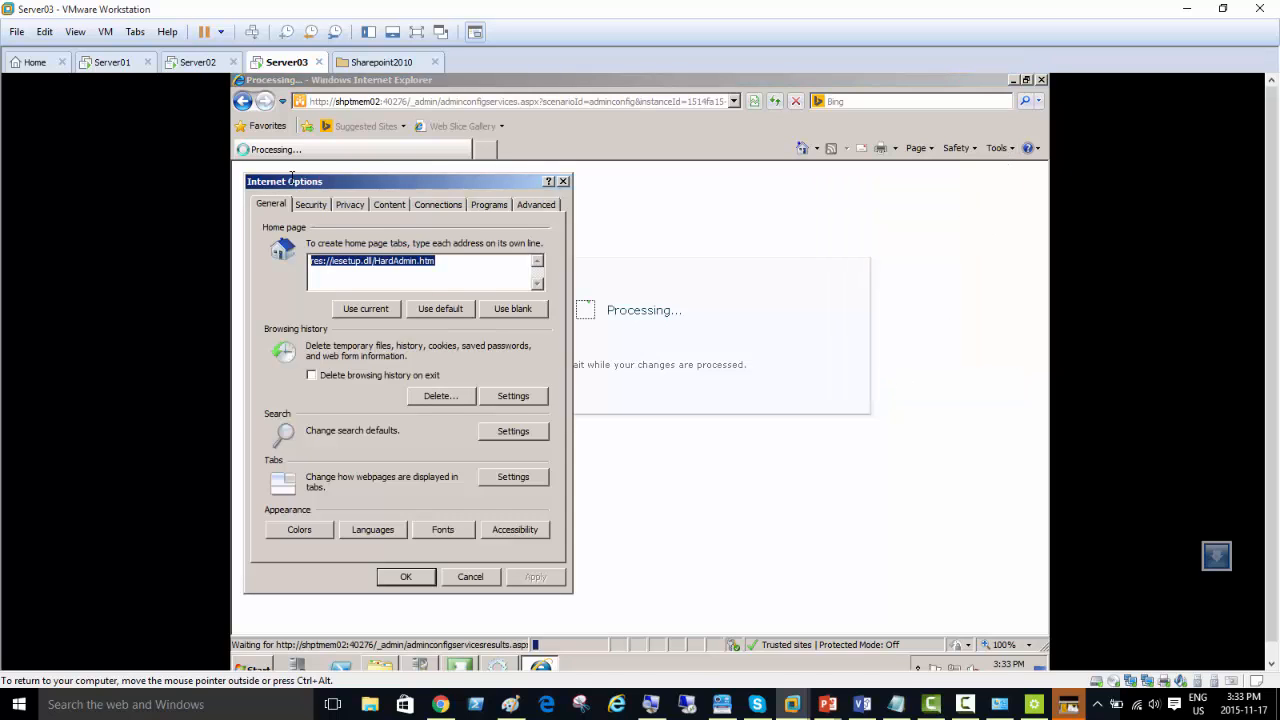
{"action": "left_click", "coordinate": [311, 204]}
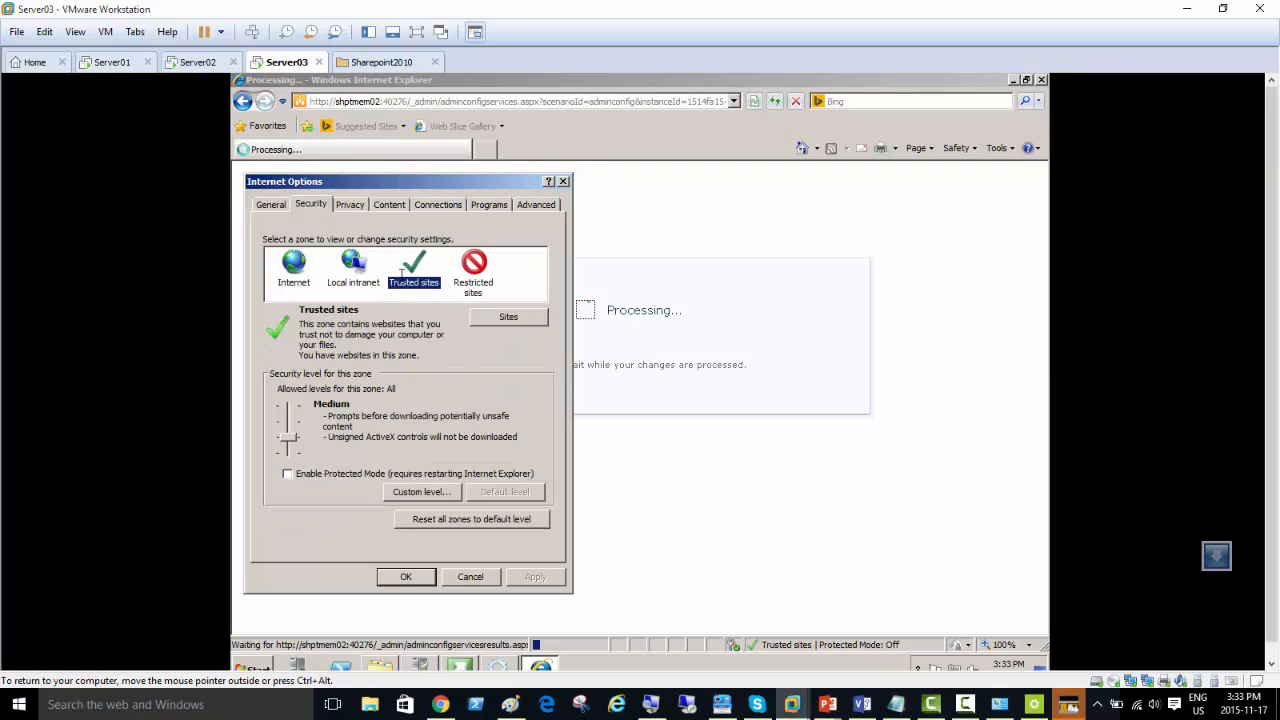
{"action": "left_click", "coordinate": [508, 318]}
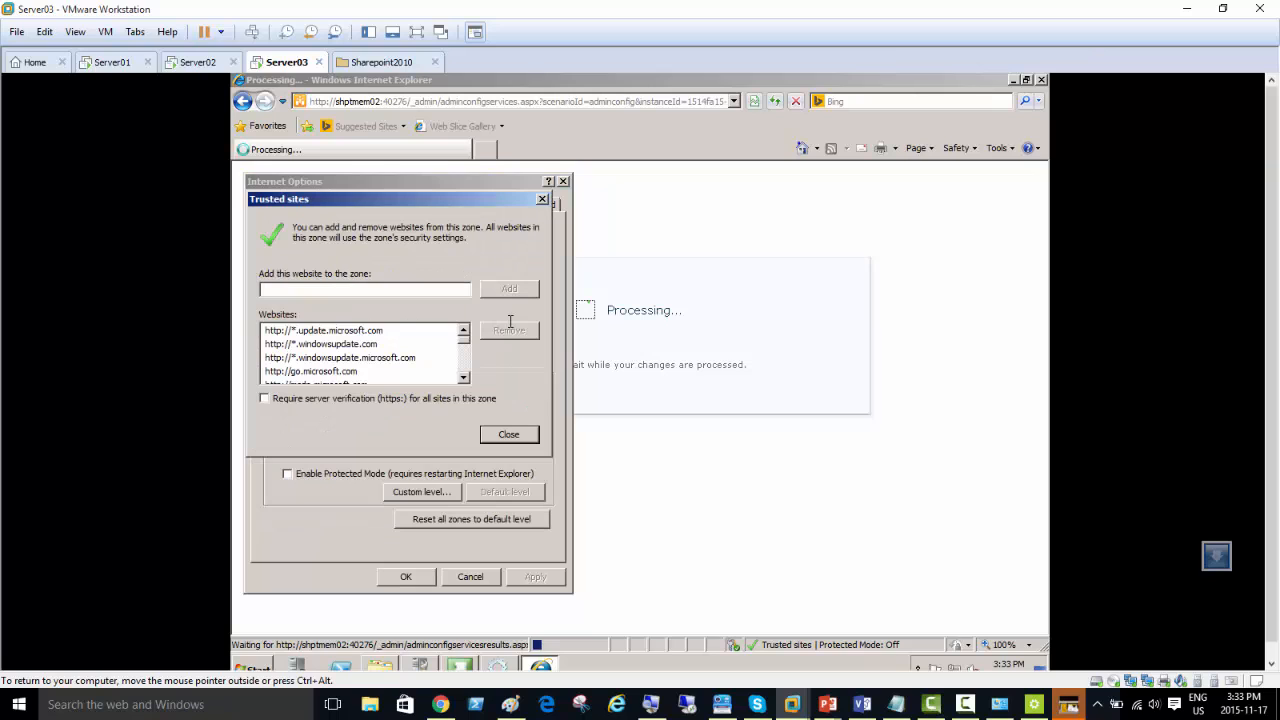
{"action": "left_click", "coordinate": [510, 435]}
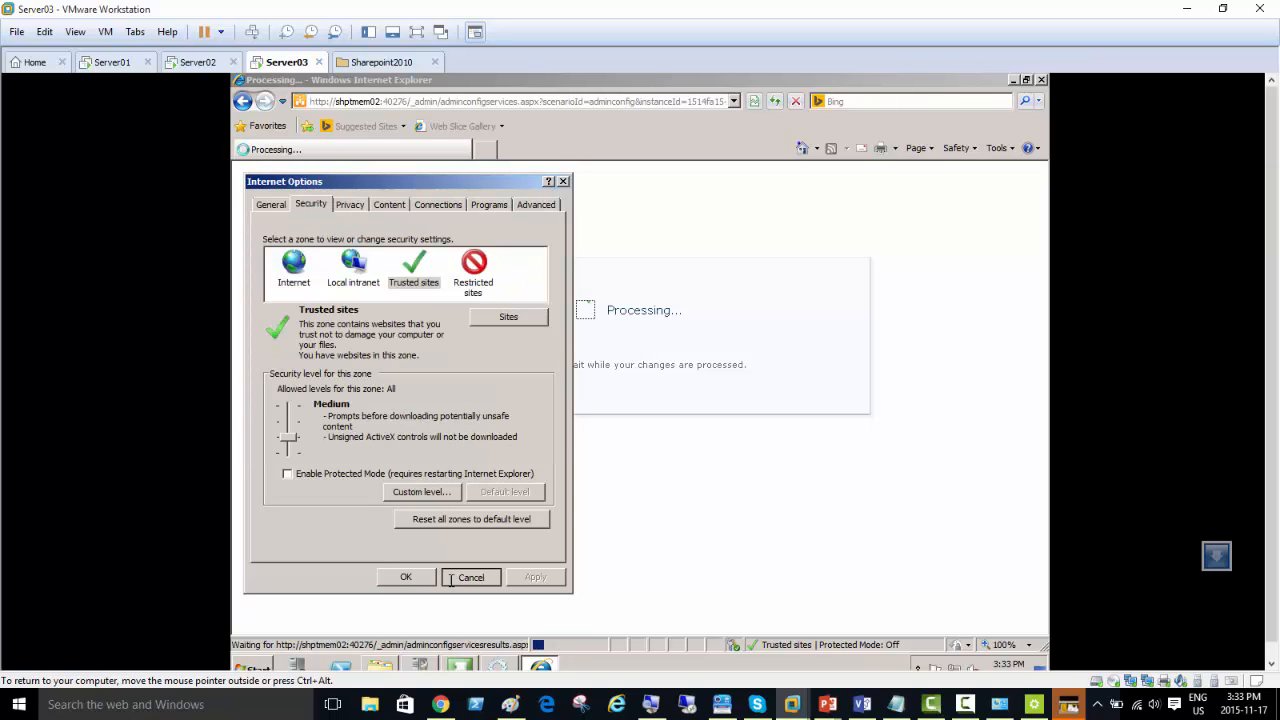
{"action": "left_click", "coordinate": [451, 578]}
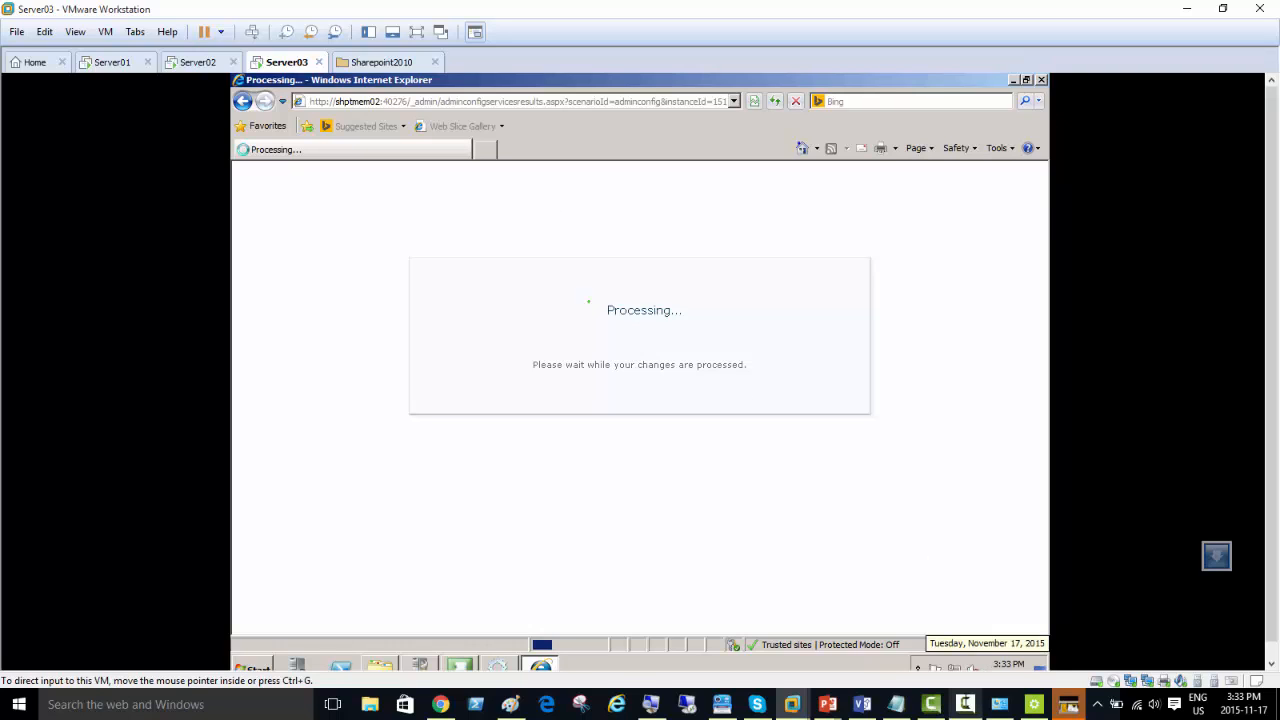
{"action": "mouse_move", "coordinate": [965, 704]}
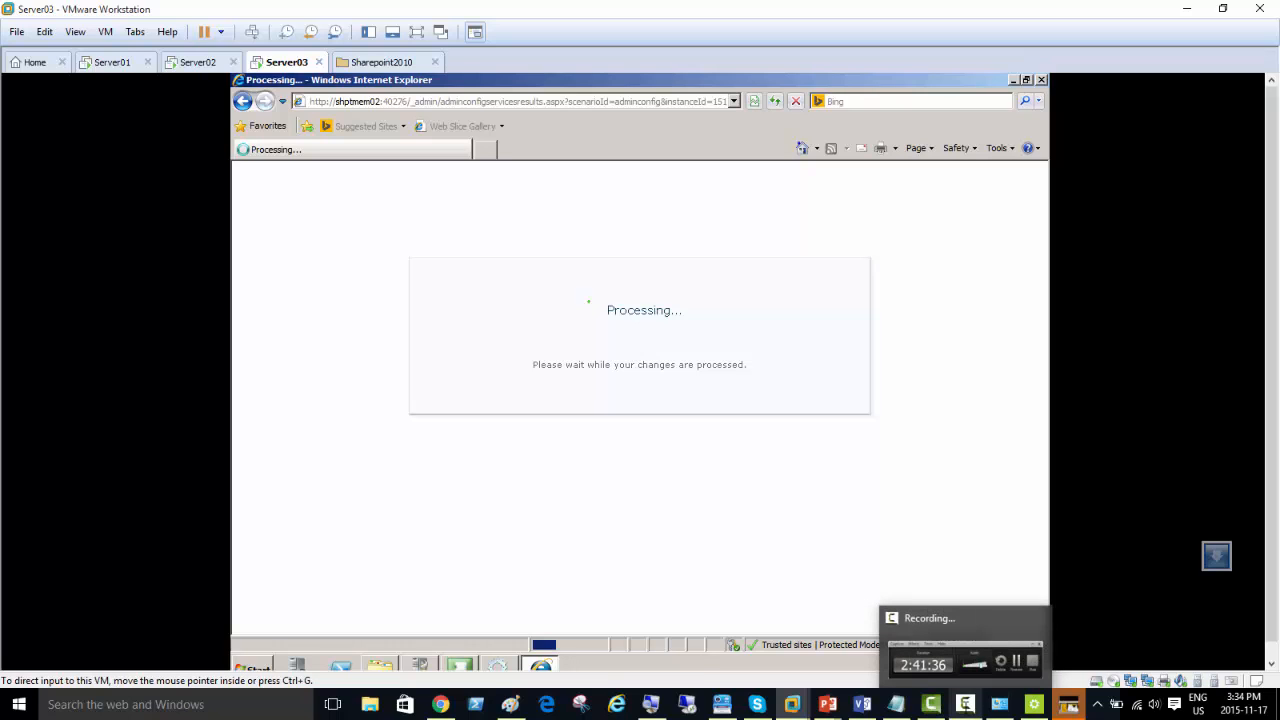
{"action": "left_click", "coordinate": [965, 704]}
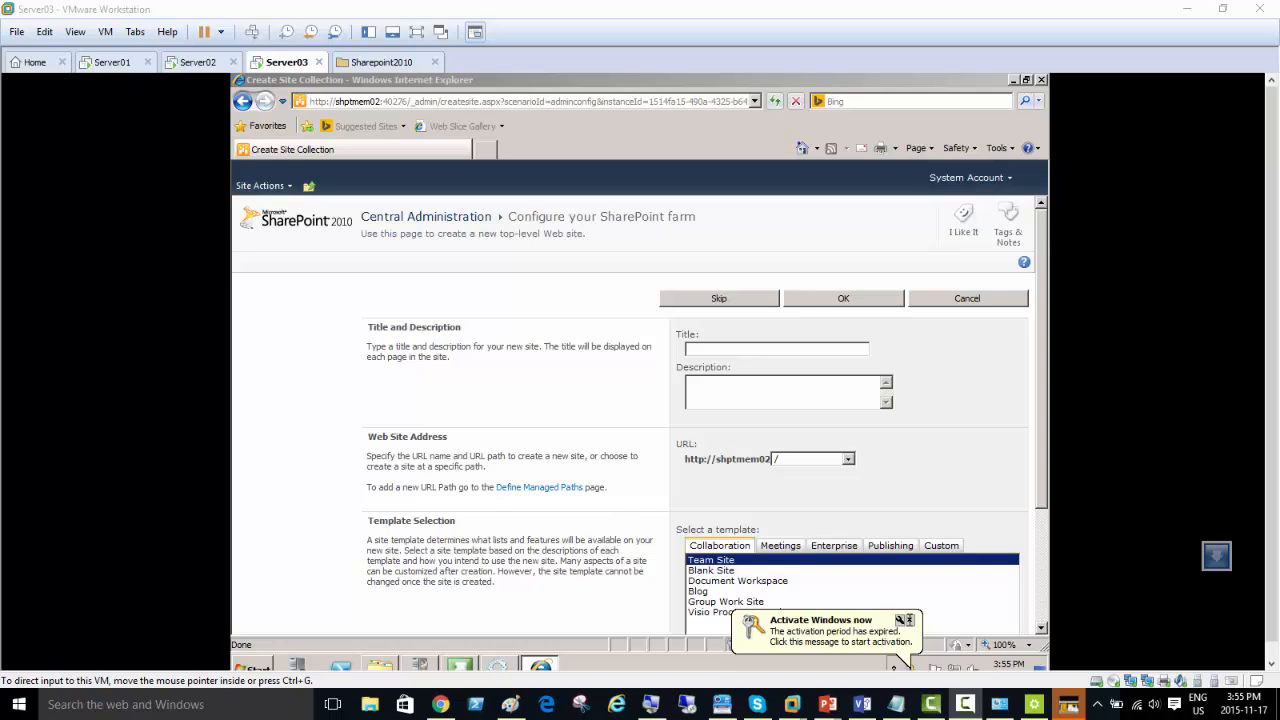
Step: Dismiss the Windows activation notice and enter George Brown Students as the new site collection's title and description
{"action": "left_click", "coordinate": [900, 620]}
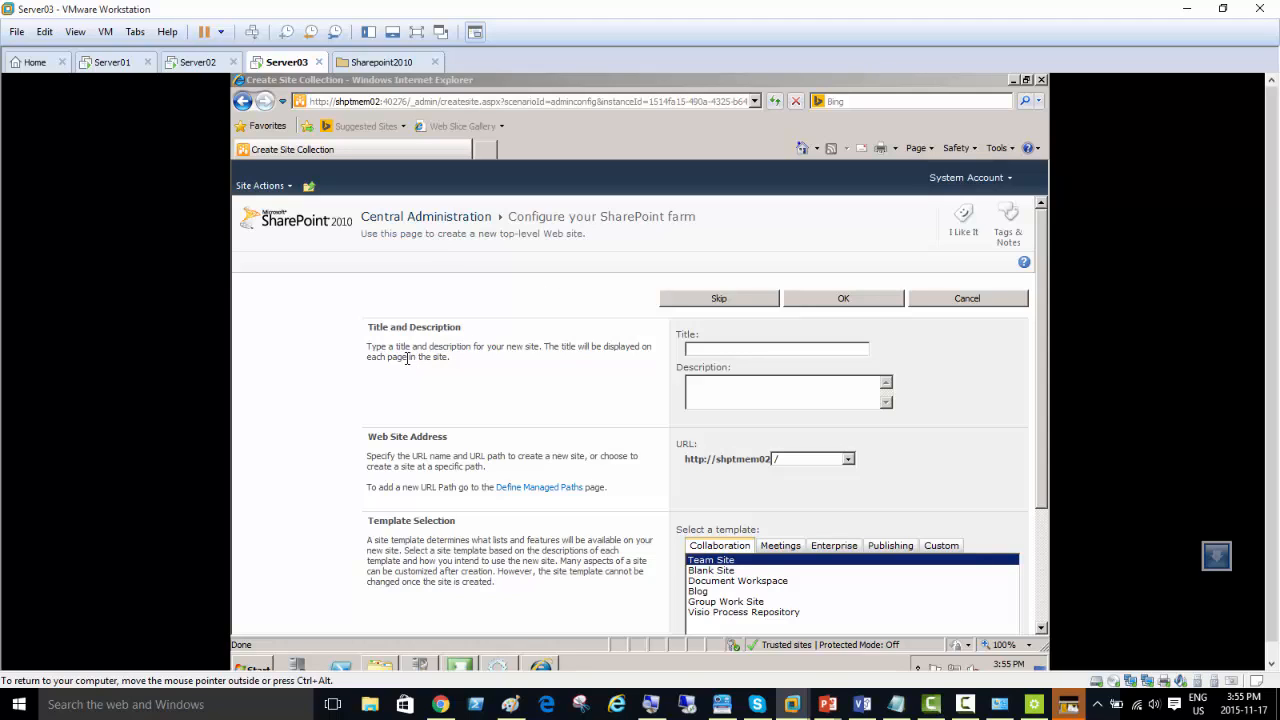
{"action": "left_click", "coordinate": [709, 345]}
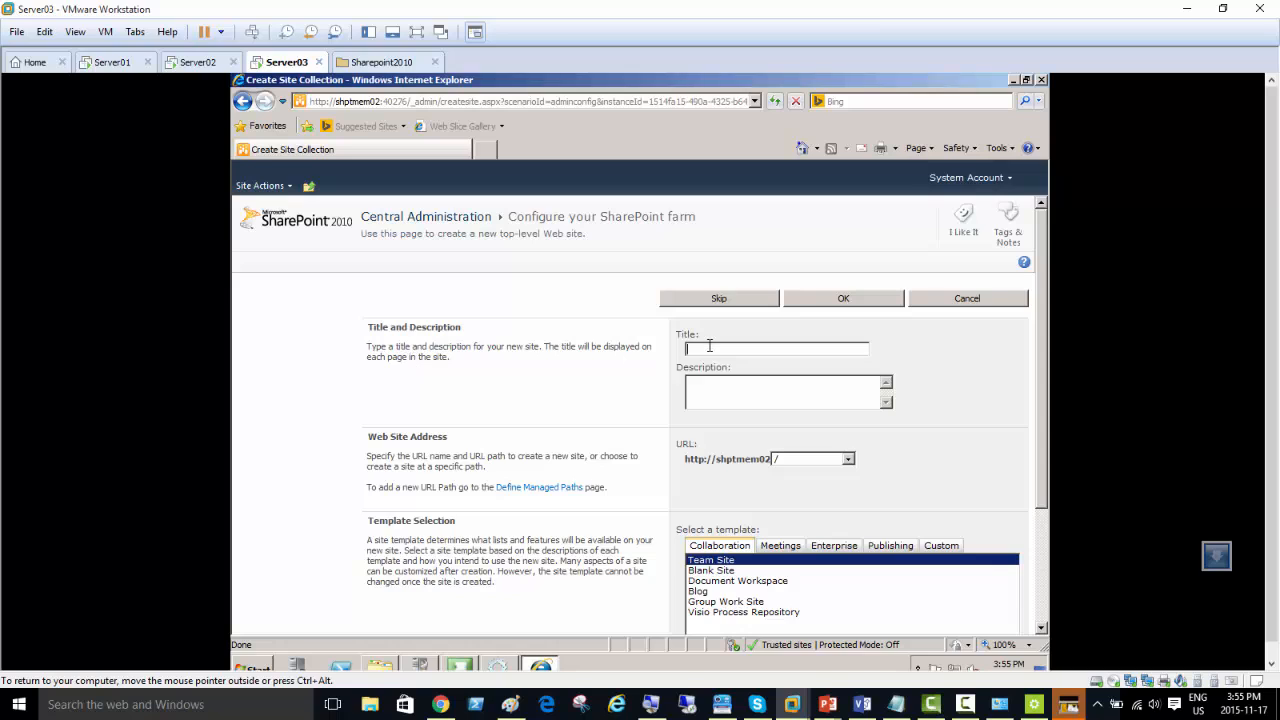
{"action": "type", "text": "George Brown Students"}
{"action": "key", "text": "ctrl+a"}
{"action": "left_click", "coordinate": [783, 395]}
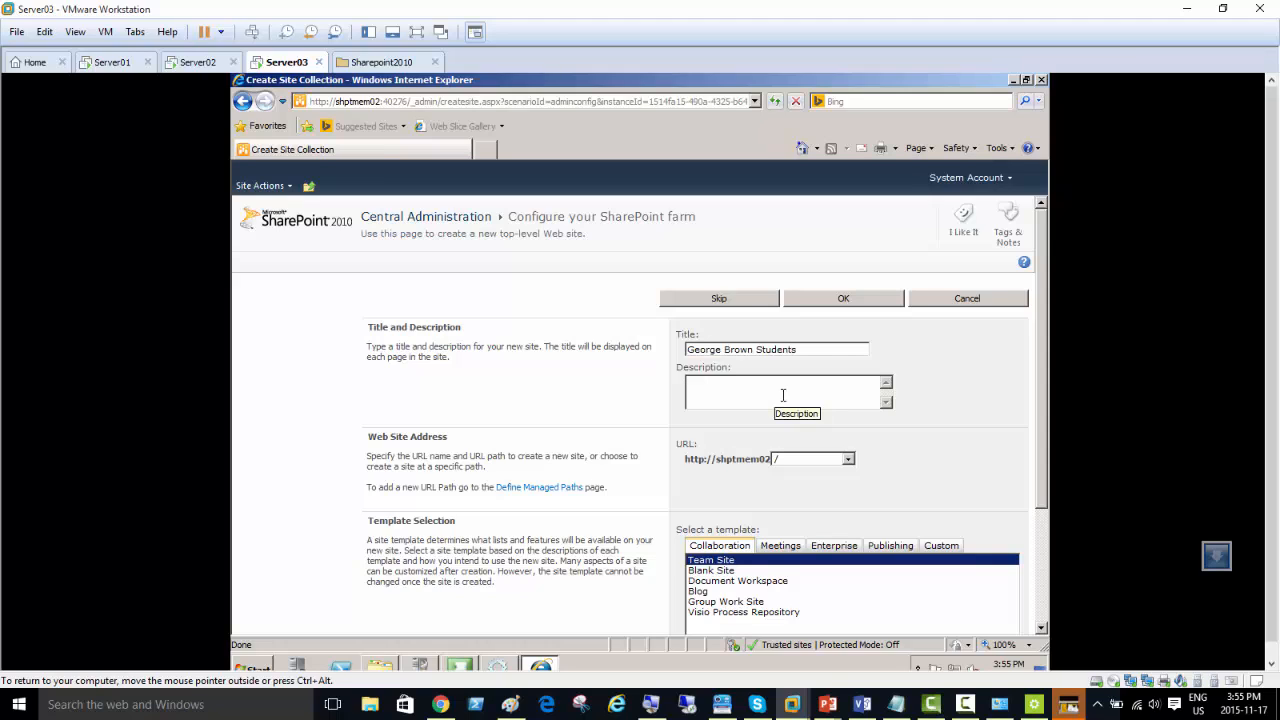
{"action": "key", "text": "shift+Tab"}
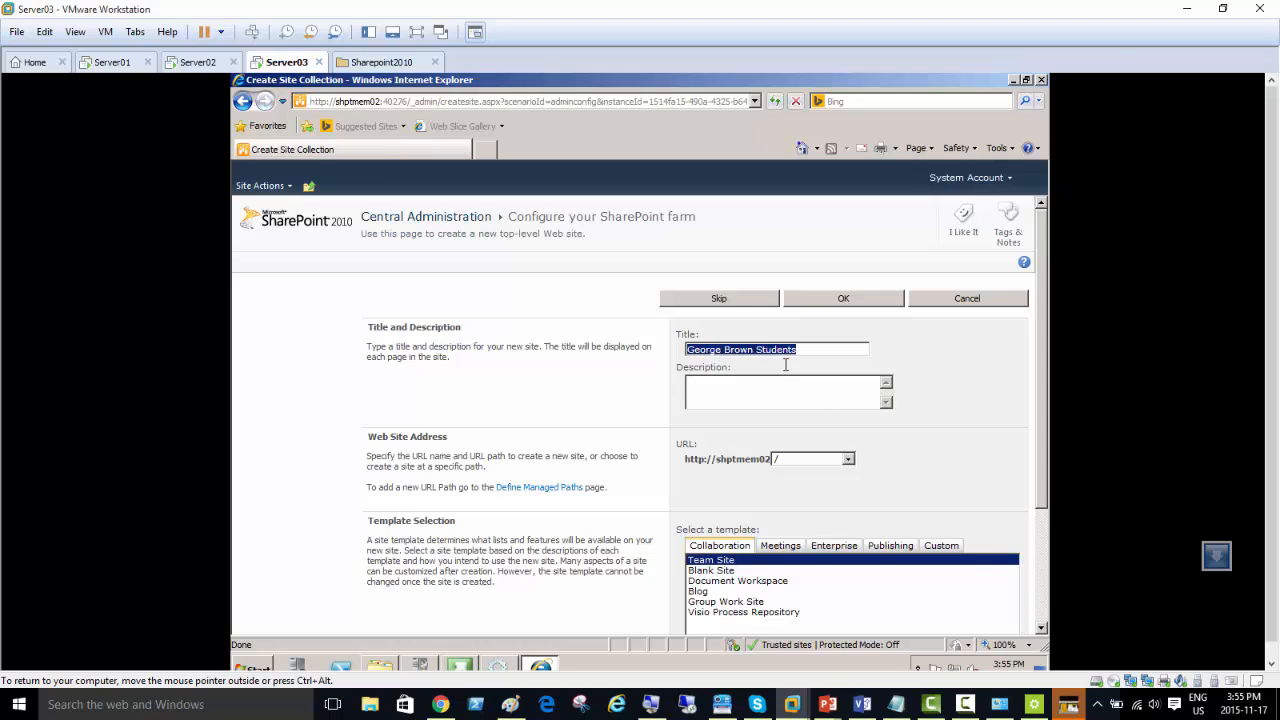
{"action": "key", "text": "ctrl+c"}
{"action": "key", "text": "Tab"}
{"action": "key", "text": "ctrl+v"}
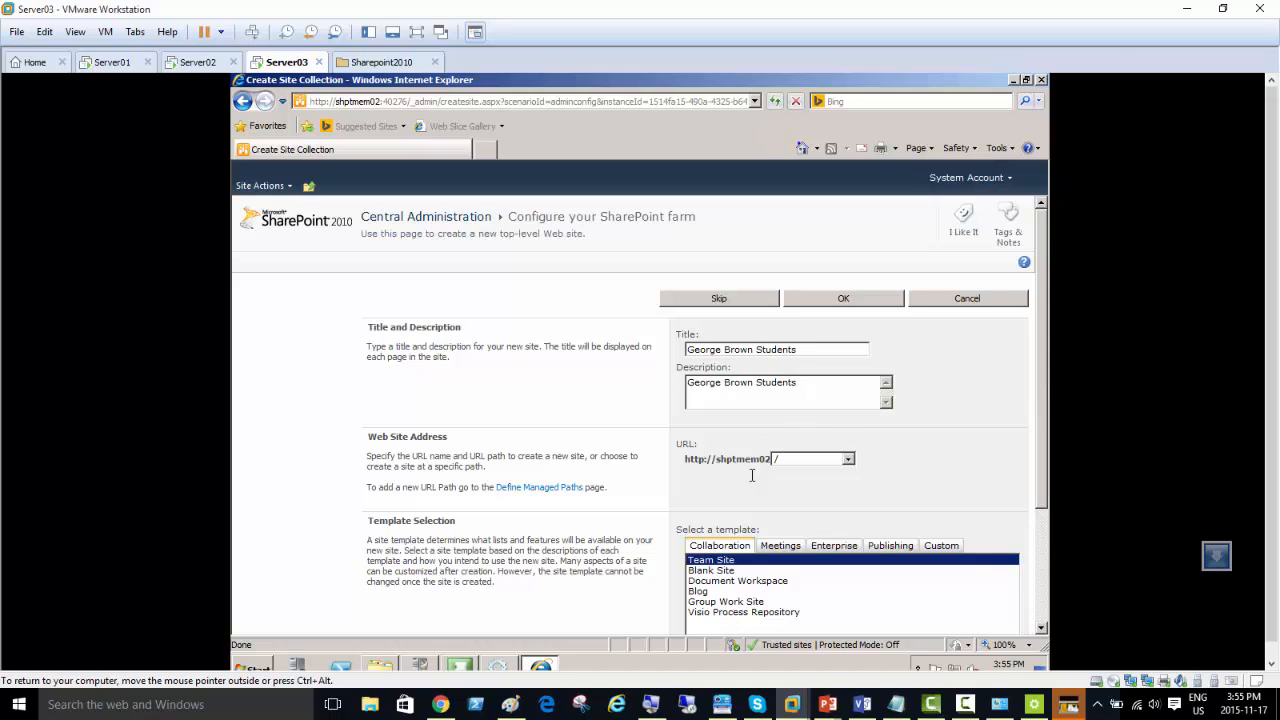
Step: Keep the root URL, look through the template categories and create the site collection with the Collaboration category's Team Site template
{"action": "left_click", "coordinate": [848, 458]}
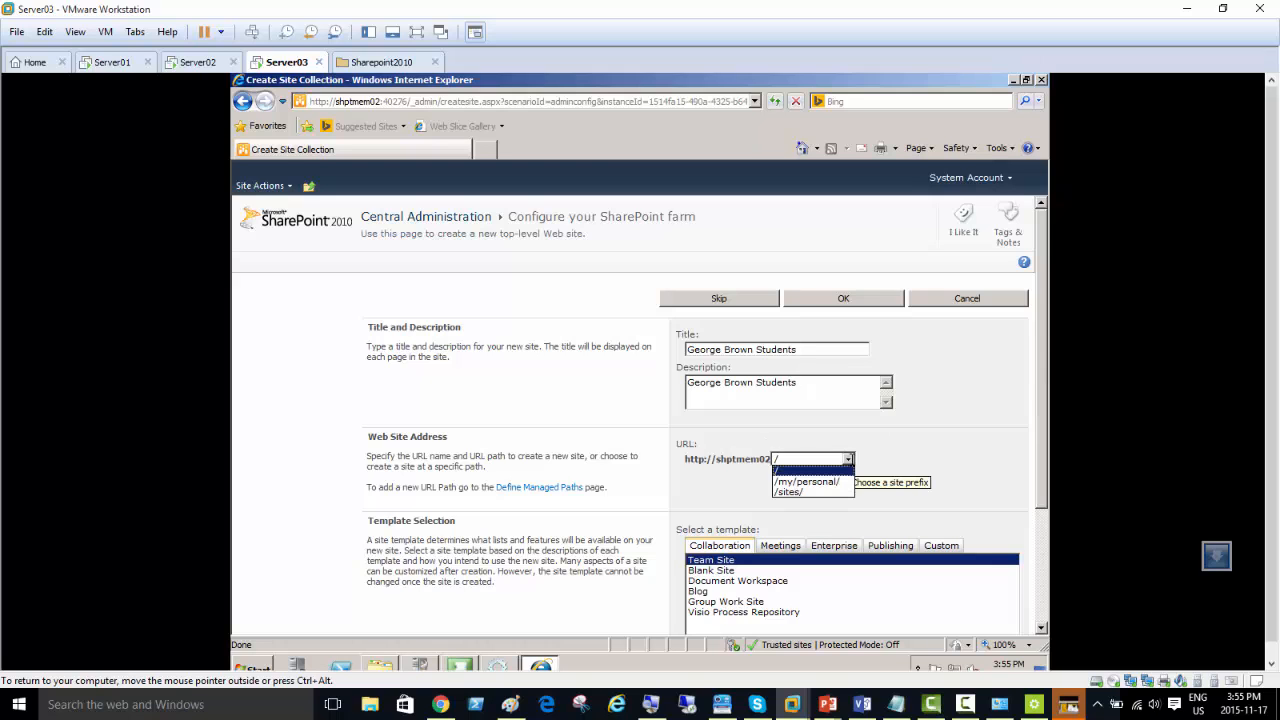
{"action": "left_click", "coordinate": [1016, 441]}
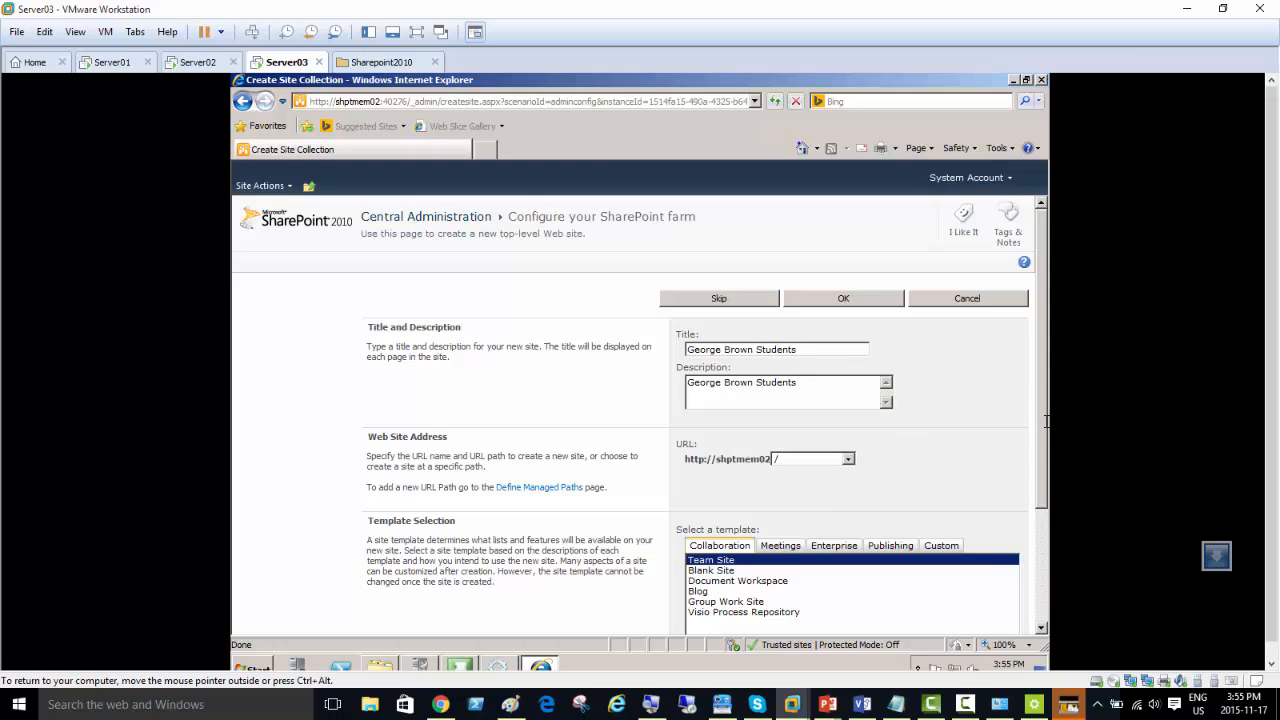
{"action": "left_click_drag", "start_coordinate": [1045, 434], "coordinate": [1048, 541]}
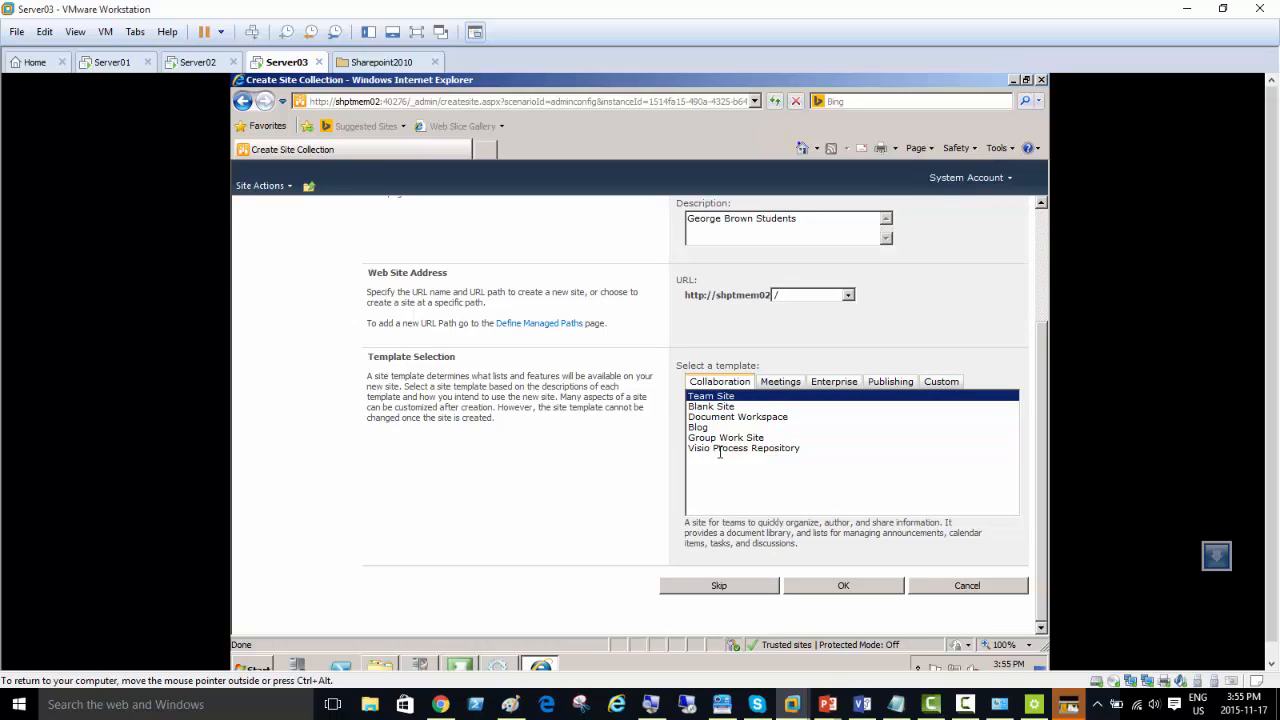
{"action": "left_click", "coordinate": [780, 381]}
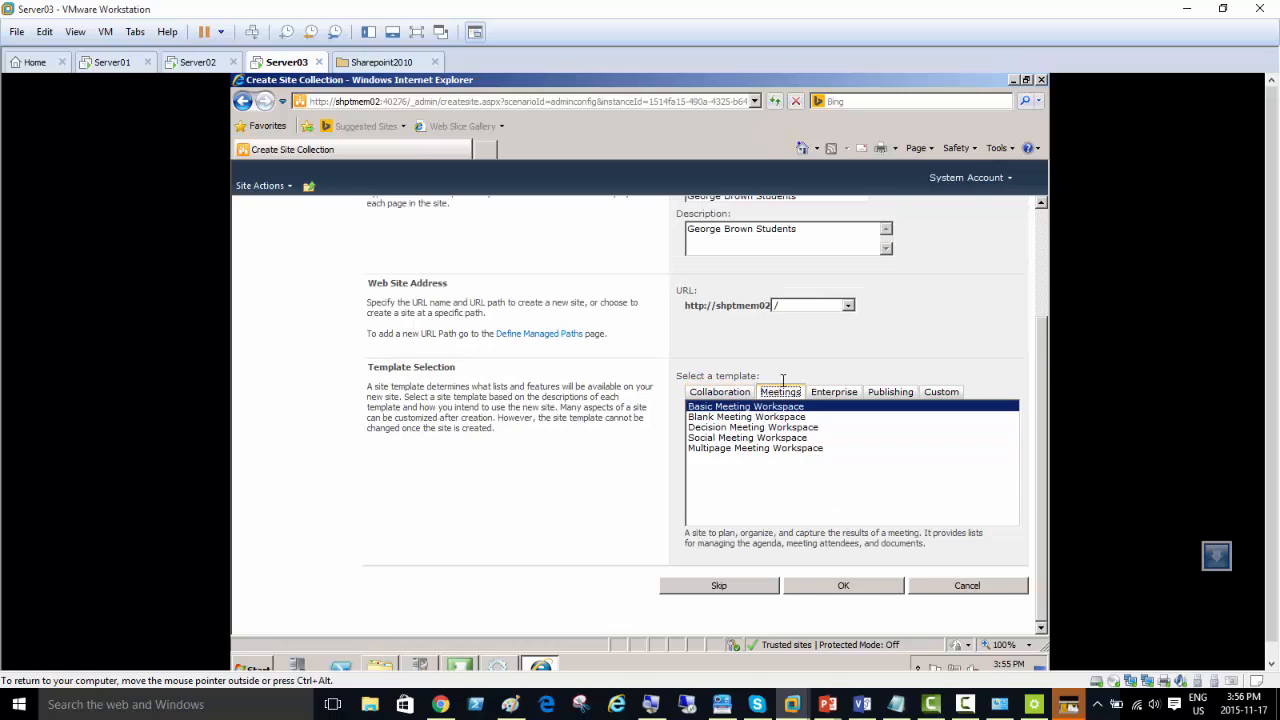
{"action": "left_click", "coordinate": [837, 393]}
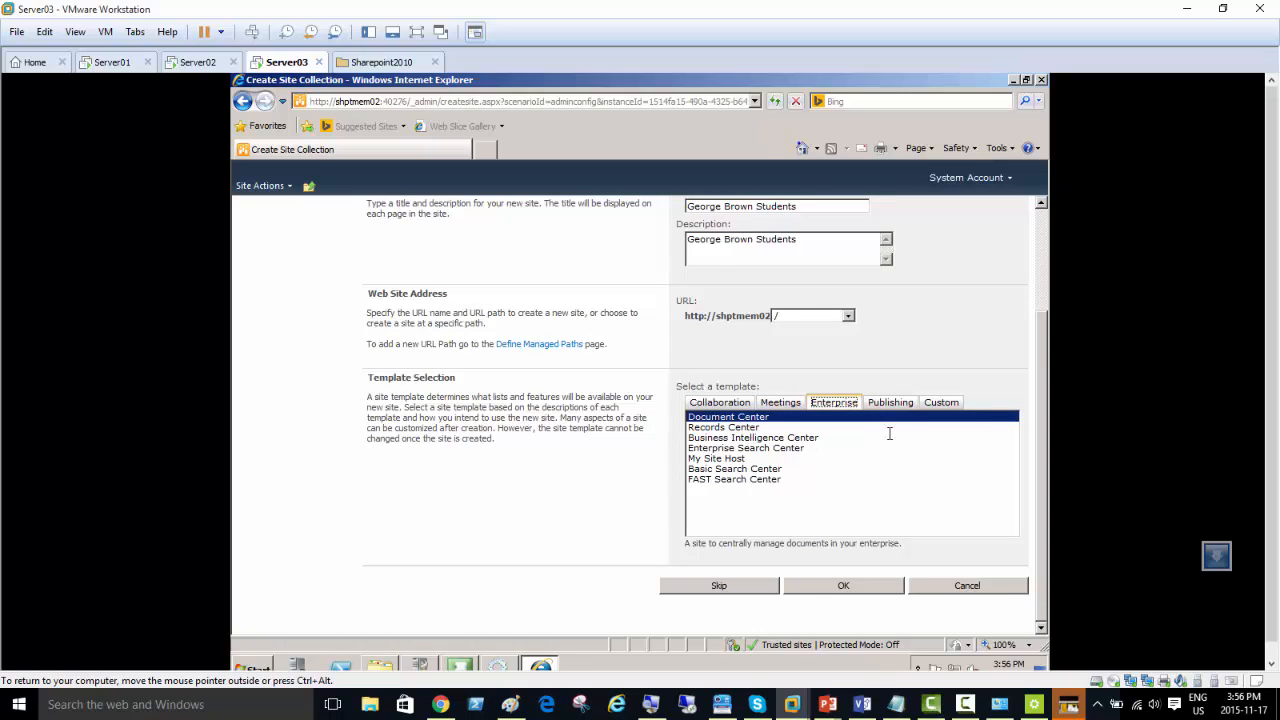
{"action": "left_click", "coordinate": [892, 403]}
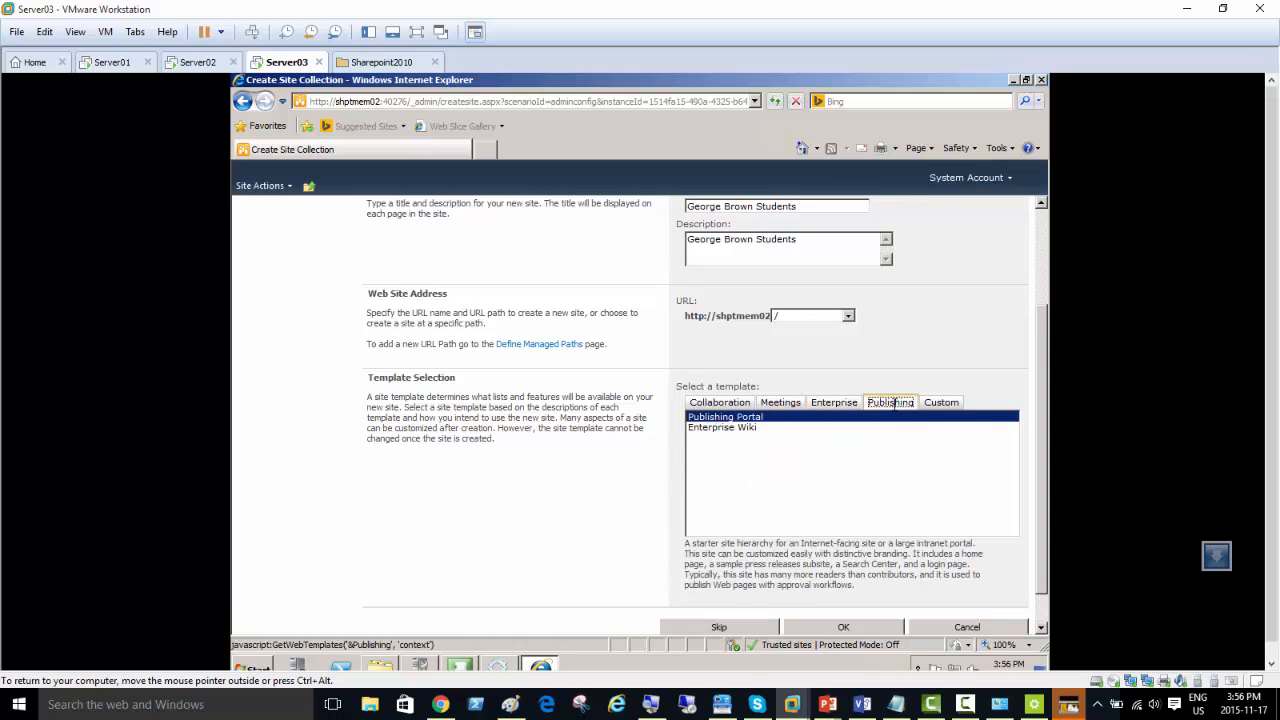
{"action": "left_click", "coordinate": [946, 403]}
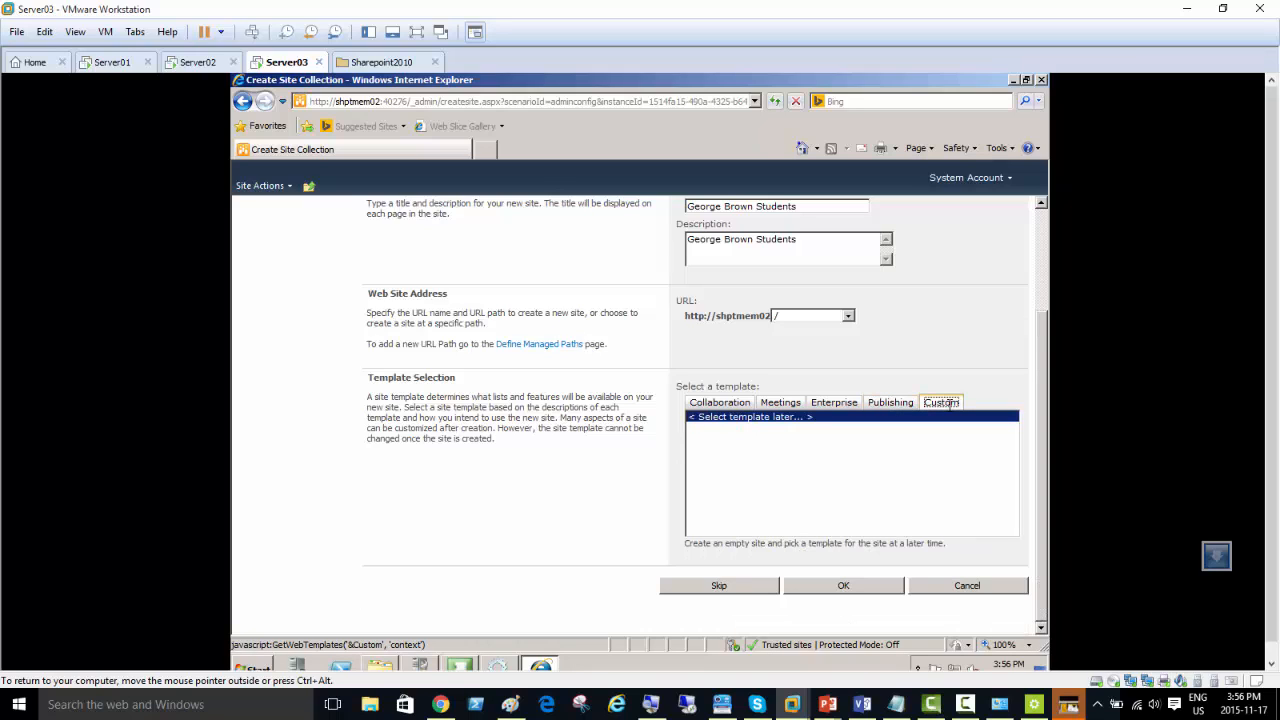
{"action": "left_click", "coordinate": [706, 402]}
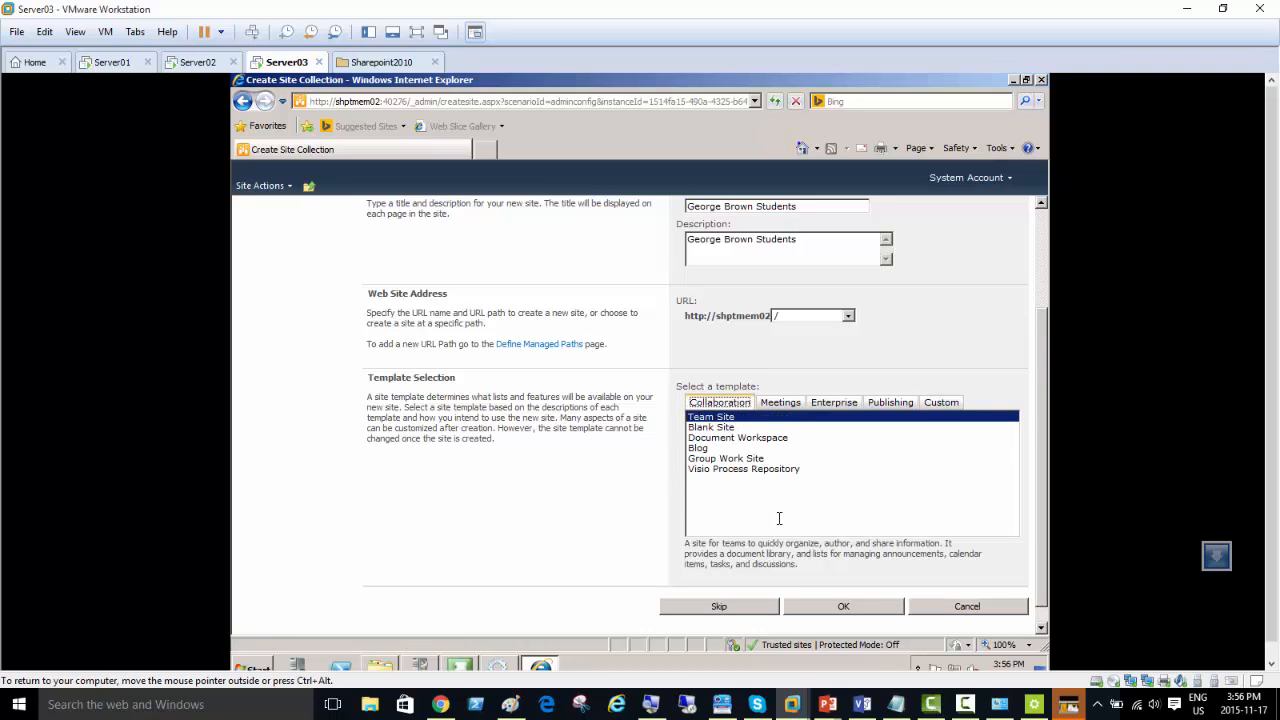
{"action": "left_click", "coordinate": [835, 607]}
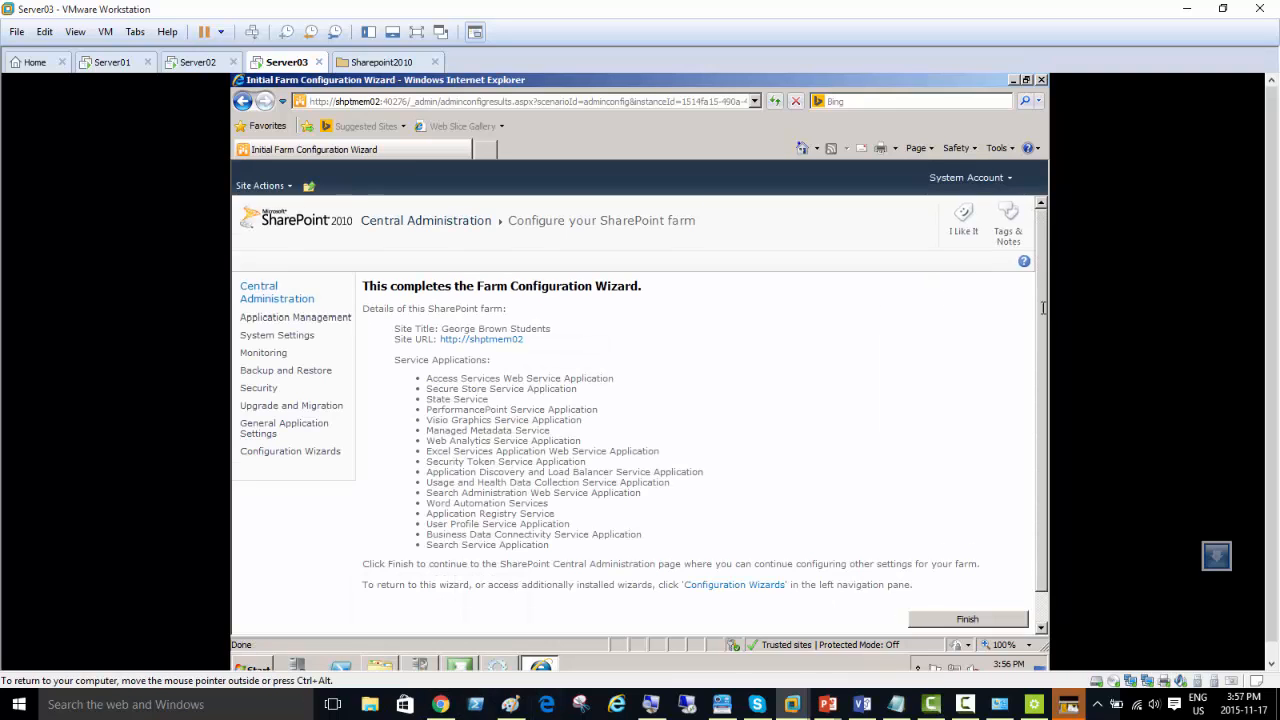
Step: Review the farm details and finish the Farm Configuration Wizard
{"action": "scroll", "coordinate": [1003, 538], "scroll_direction": "down", "scroll_amount": 1}
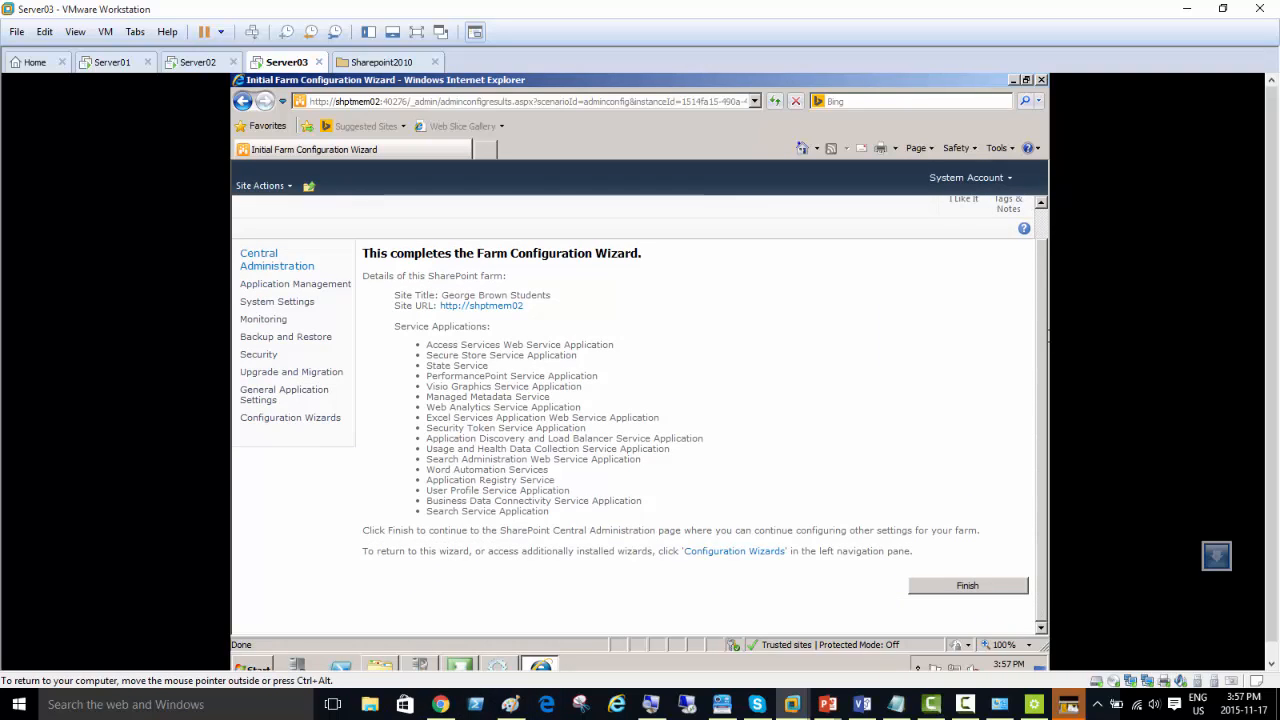
{"action": "left_click", "coordinate": [970, 585]}
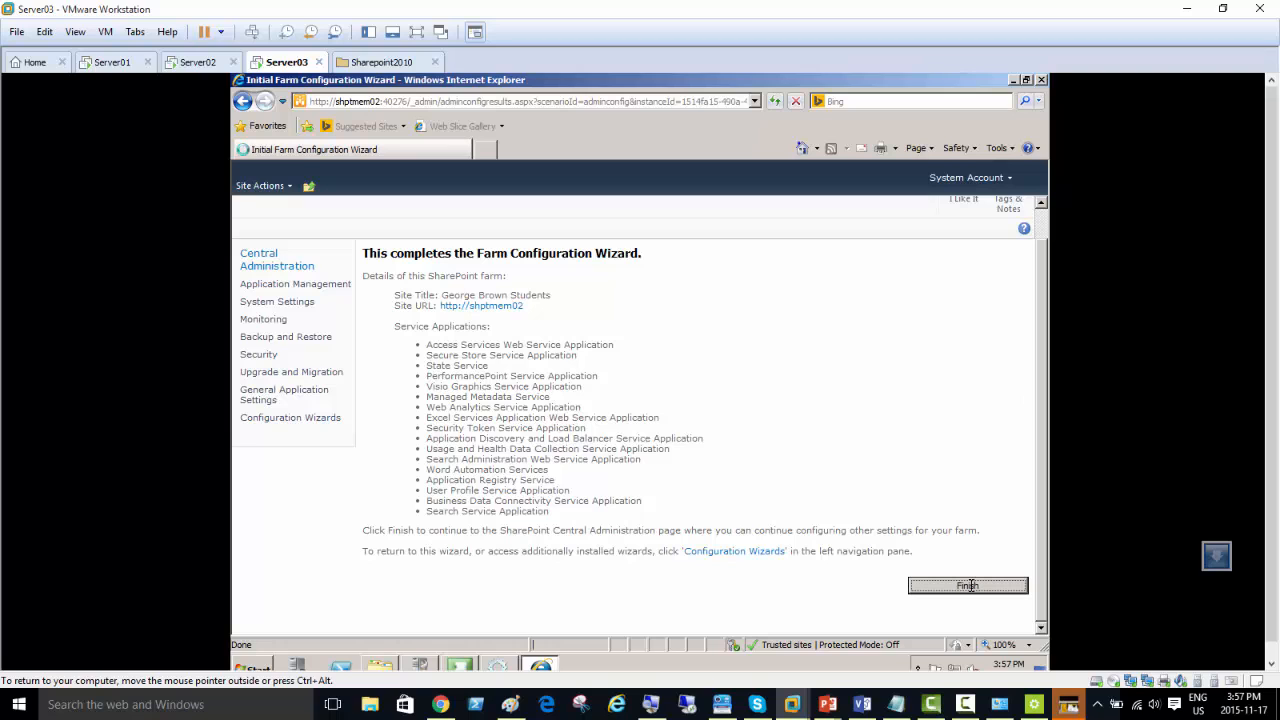